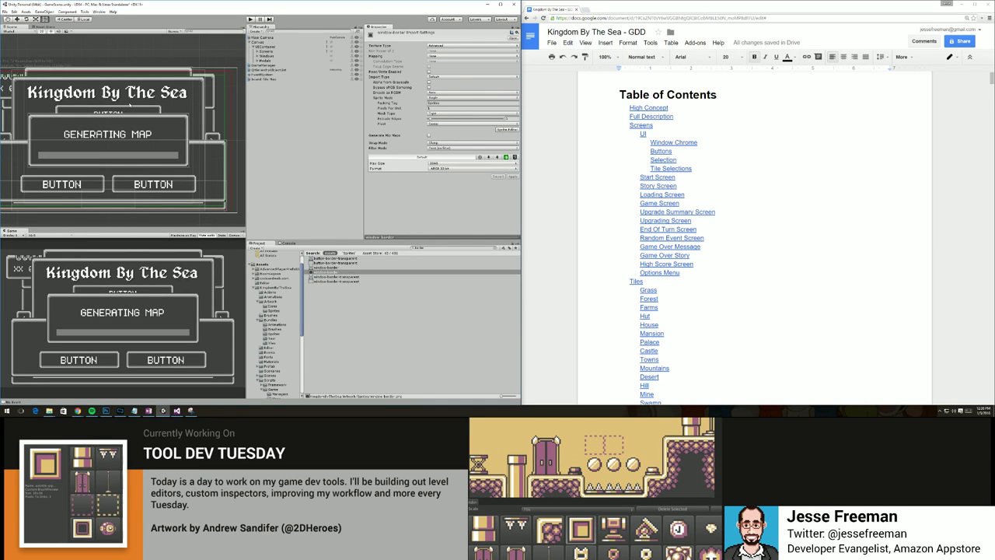
Move the High Concept heading and its paragraph from page 3 to above the Table of Contents on the first page.
scroll(697, 163, down, 15)
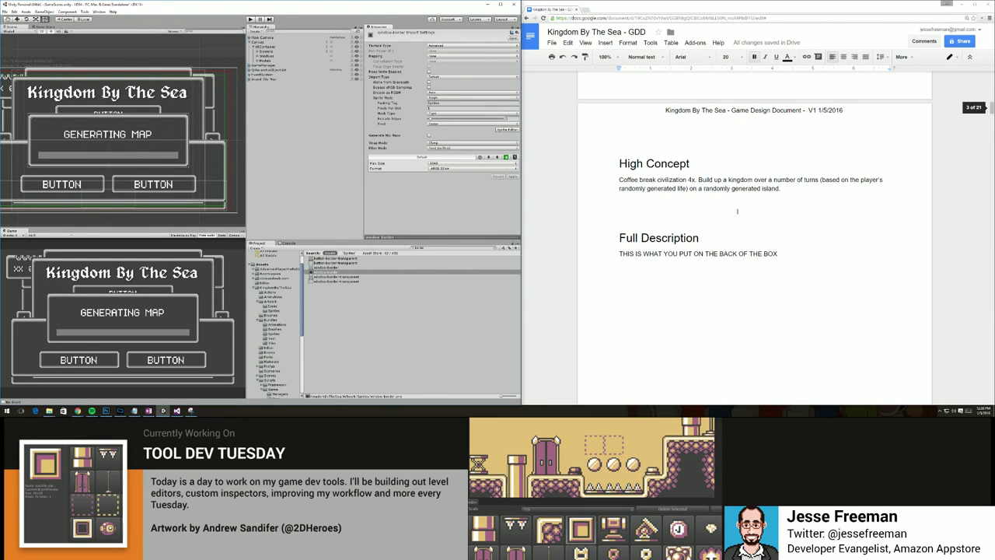
drag(781, 189, 558, 171)
key(ctrl+c)
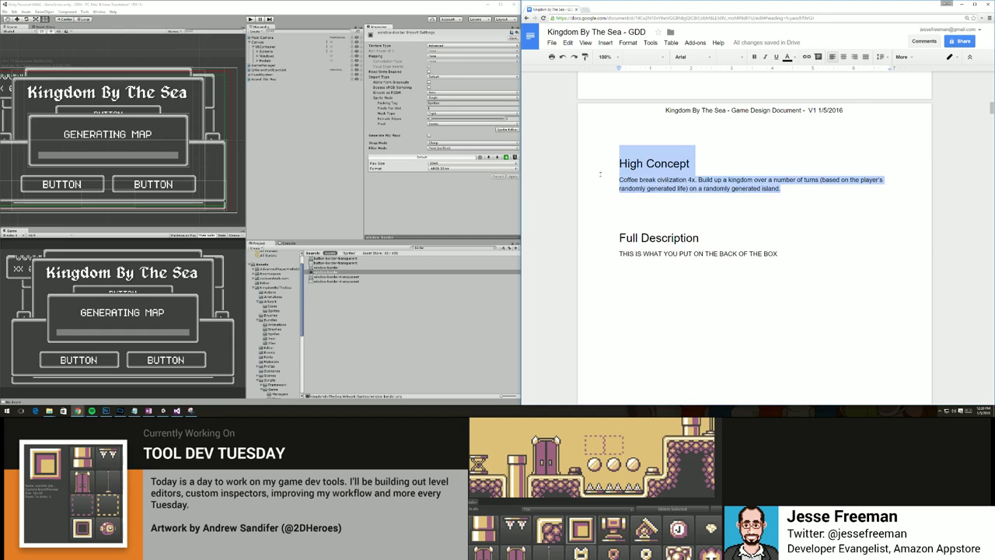
key(BackSpace)
scroll(684, 198, up, 15)
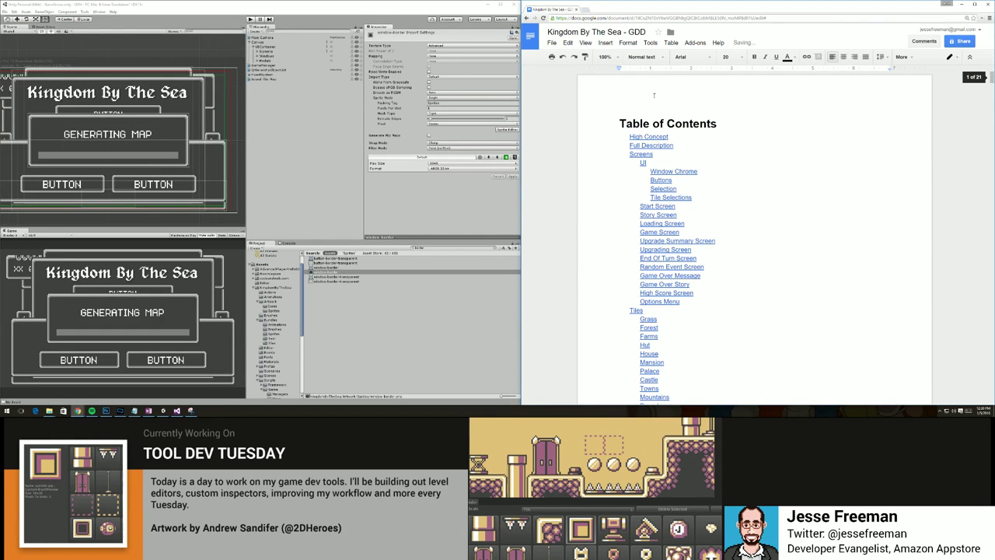
click(619, 123)
key(Return)
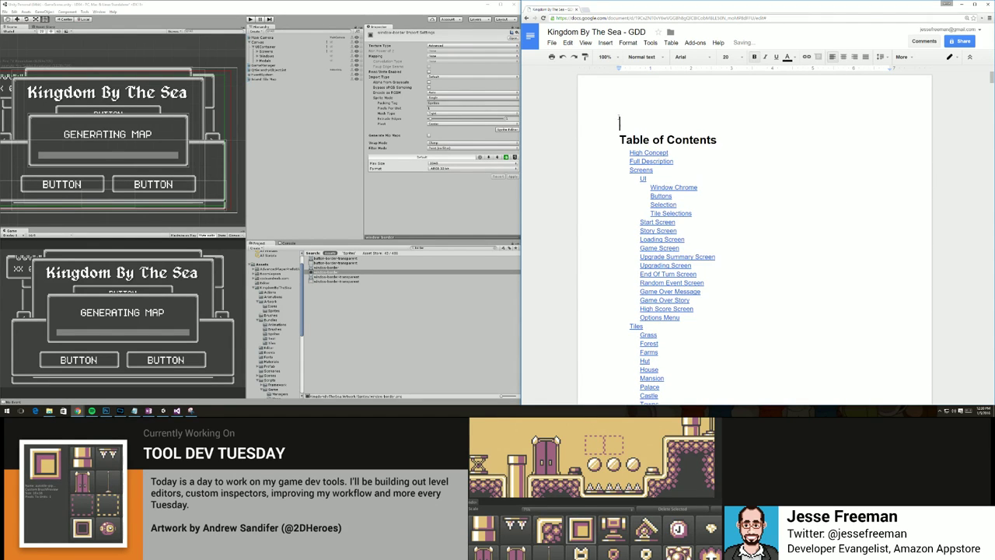
key(ctrl+v)
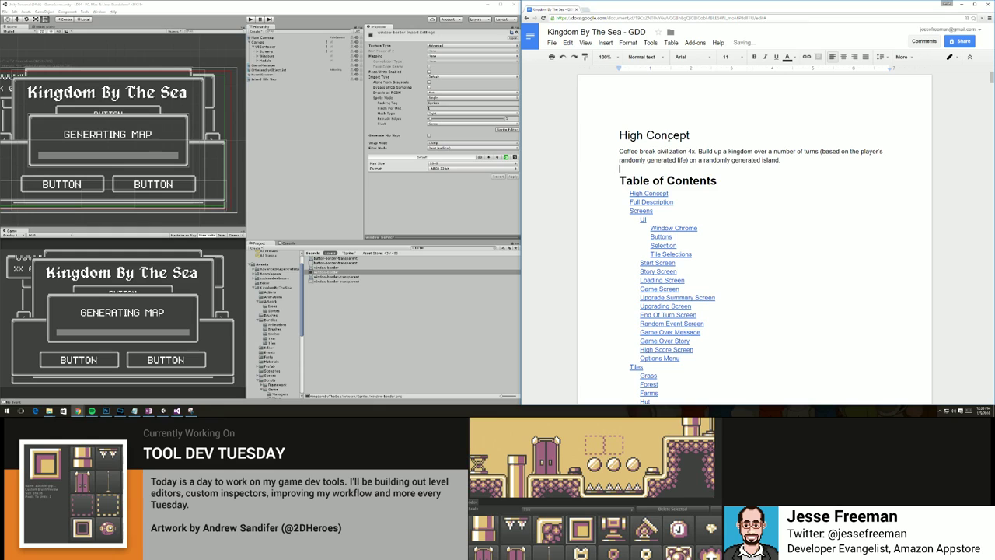
Remove bold from the Table of Contents heading and restyle the High Concept heading as Normal text at size 20.
drag(720, 180, 604, 181)
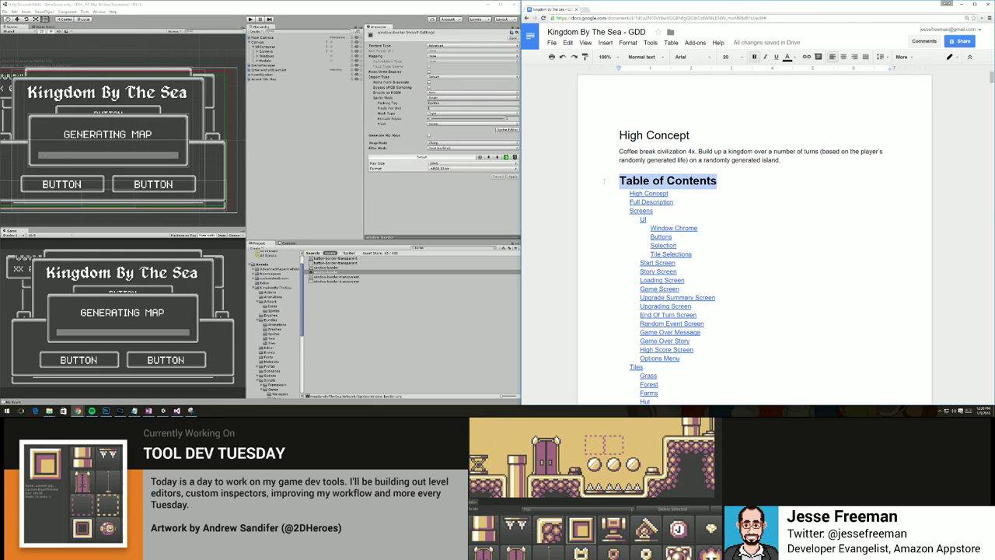
key(ctrl+b)
click(690, 135)
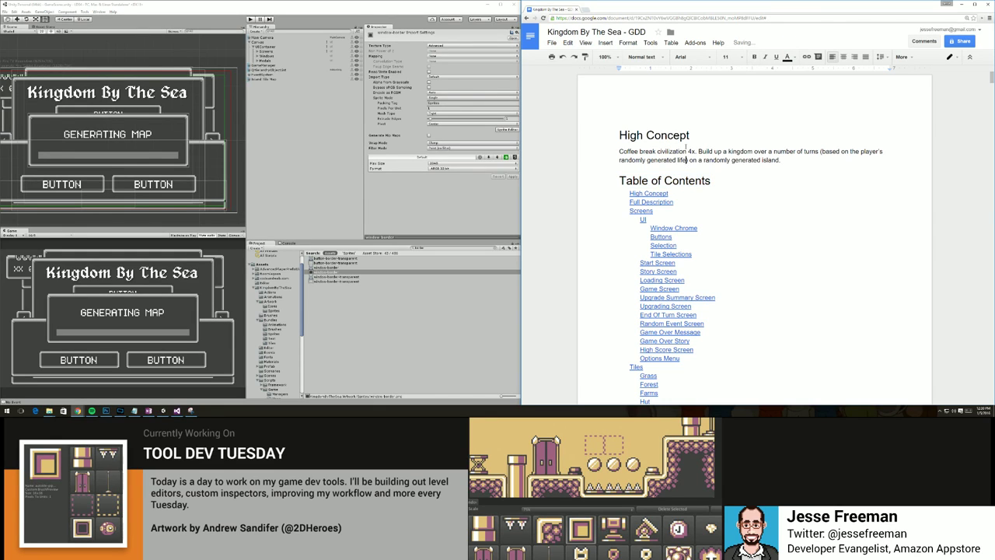
drag(690, 135, 598, 132)
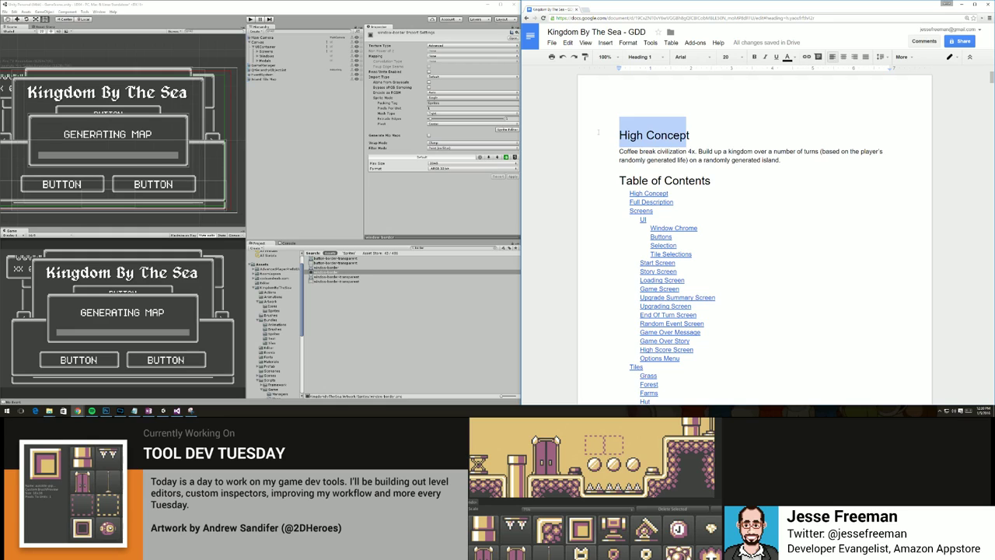
drag(680, 131, 588, 134)
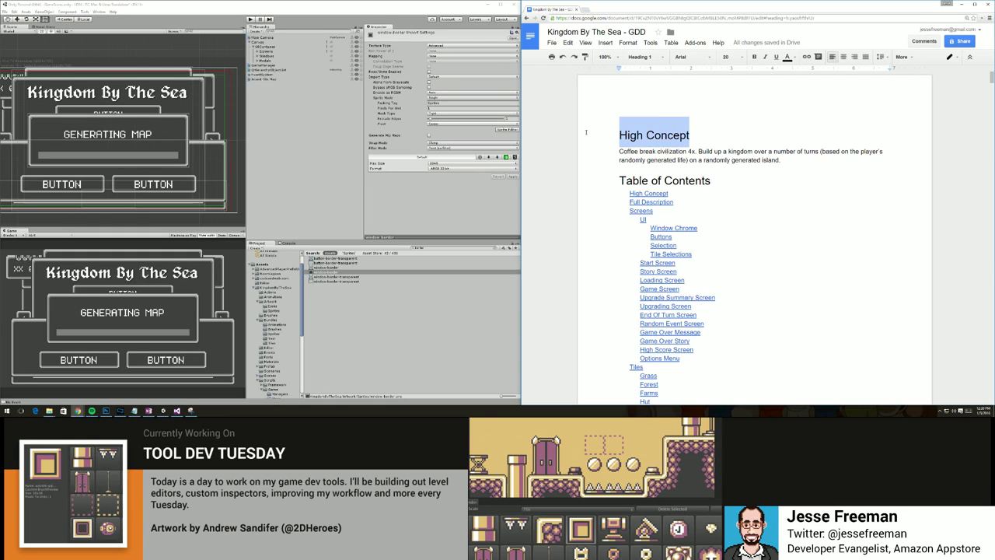
click(643, 56)
click(650, 76)
click(726, 57)
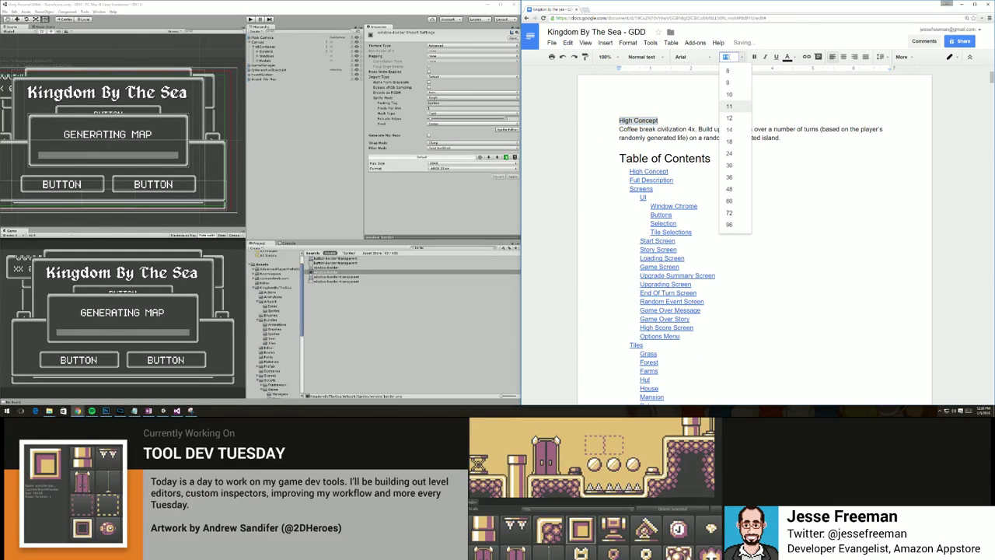
text(20)
key(Return)
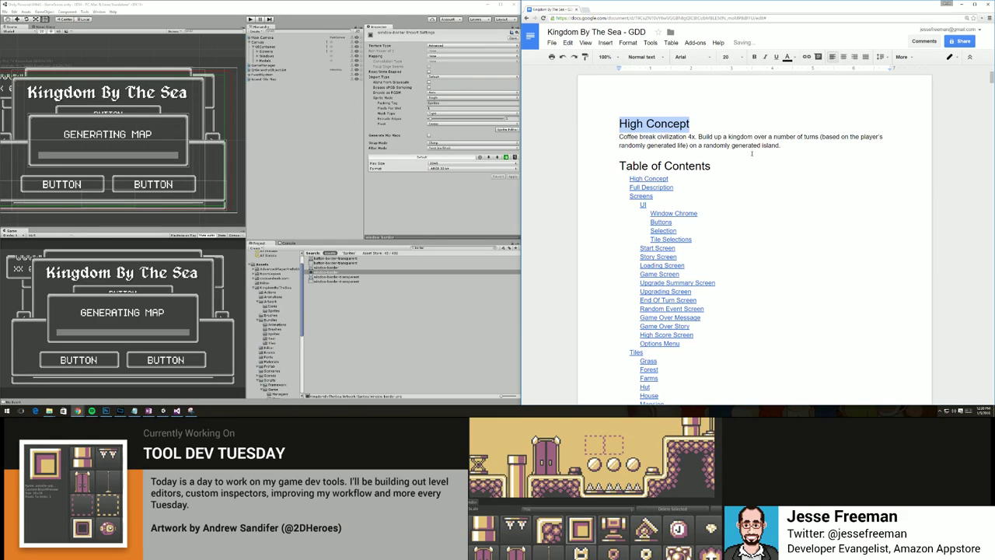
Update the table of contents after restyling the High Concept heading.
double_click(937, 153)
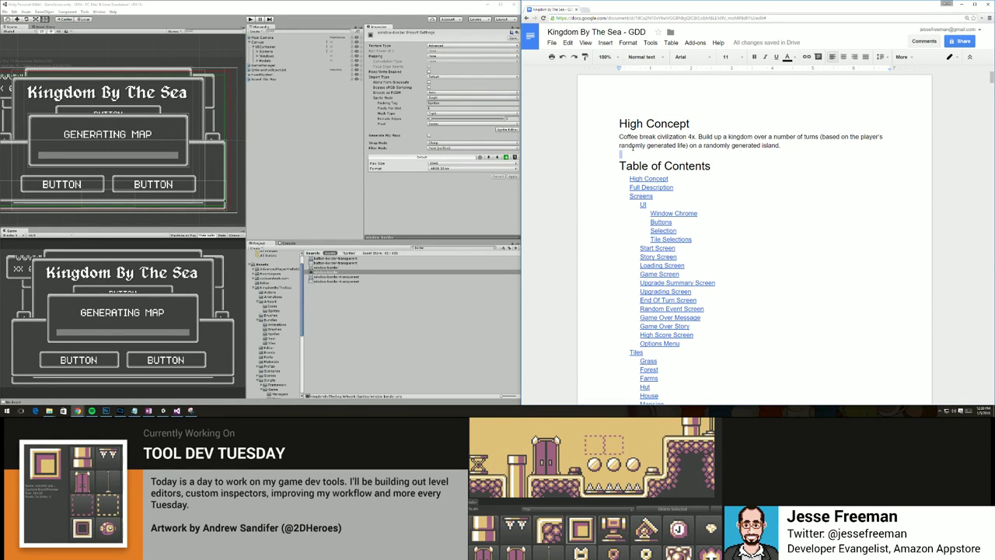
triple_click(624, 122)
click(743, 146)
double_click(729, 169)
click(705, 166)
scroll(735, 204, down, 2)
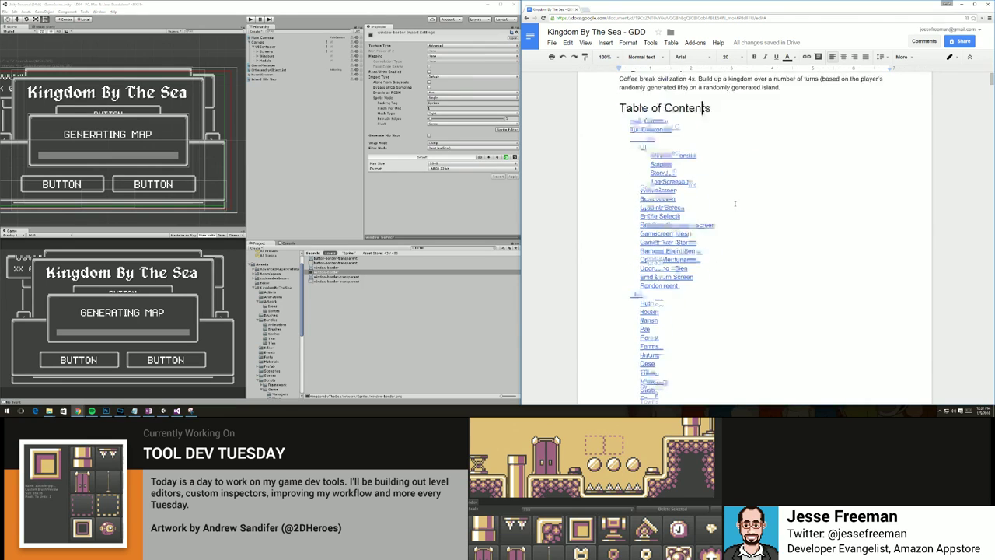
scroll(735, 203, up, 1)
double_click(732, 168)
click(869, 158)
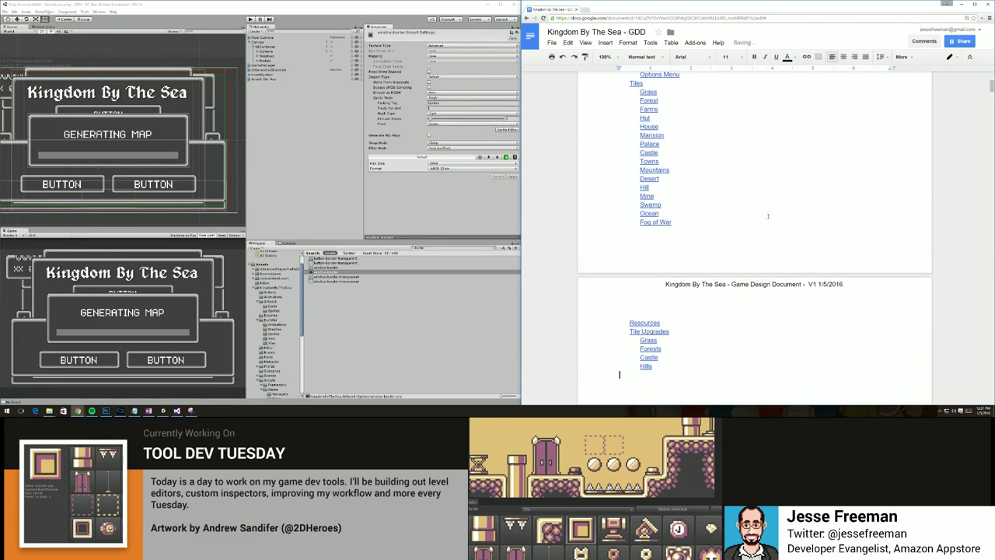
Rename the Full Description heading to Game Description.
scroll(754, 227, down, 12)
scroll(714, 241, down, 2)
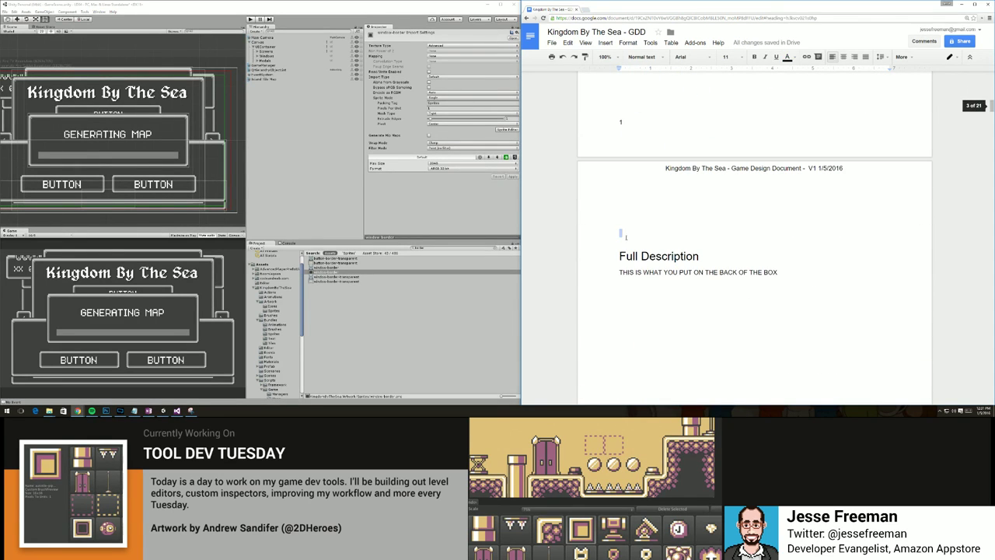
click(620, 256)
double_click(619, 257)
text(Game)
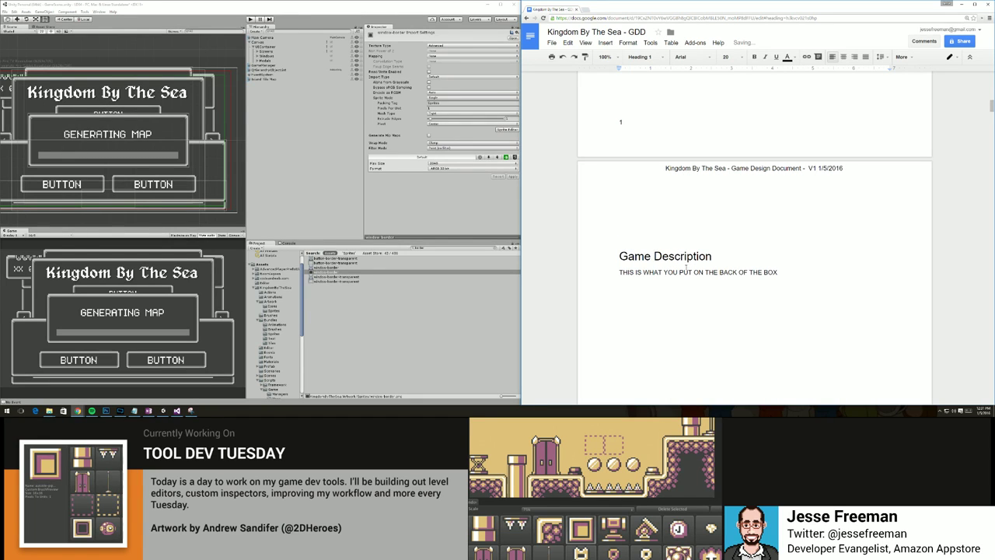
Delete the blank lines above the Game Description heading.
scroll(687, 265, down, 1)
drag(619, 227, 619, 177)
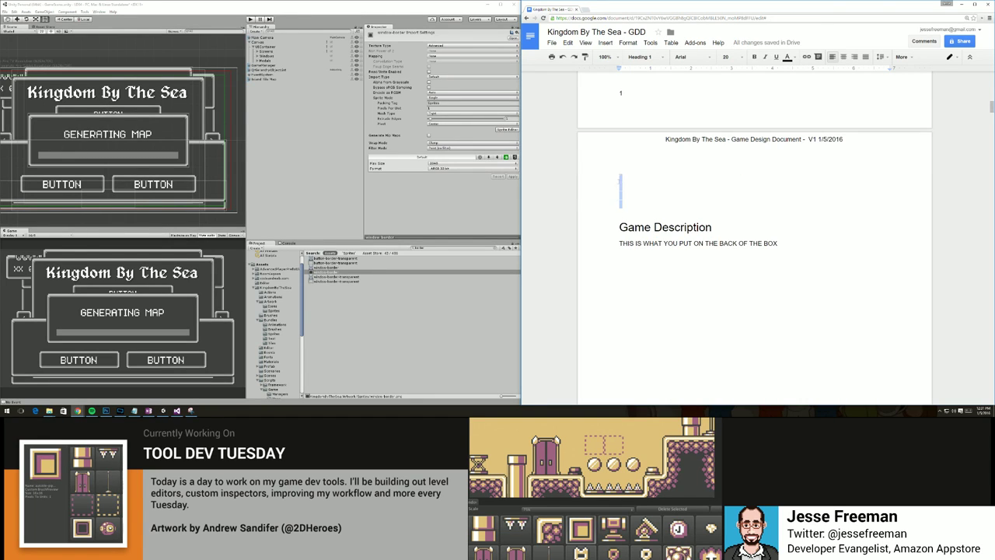
key(BackSpace)
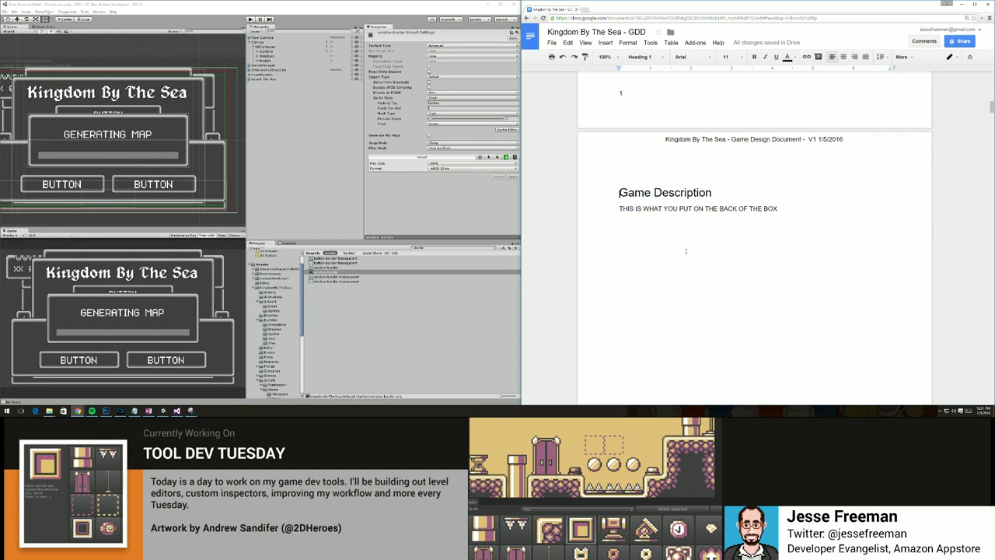
Update the table of contents to reflect the renamed Game Description heading.
scroll(715, 270, down, 10)
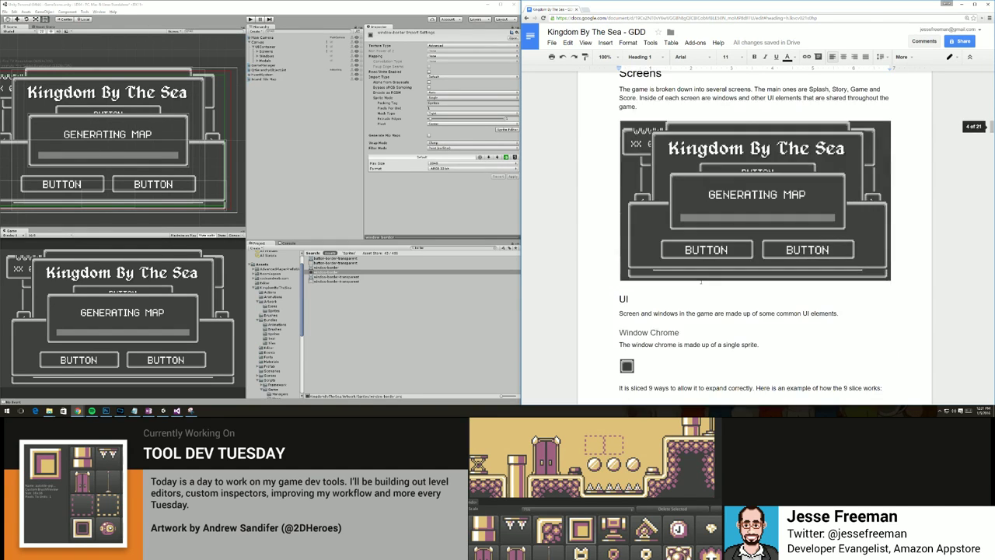
scroll(701, 282, up, 3)
scroll(674, 283, down, 6)
scroll(674, 283, down, 4)
scroll(674, 283, up, 20)
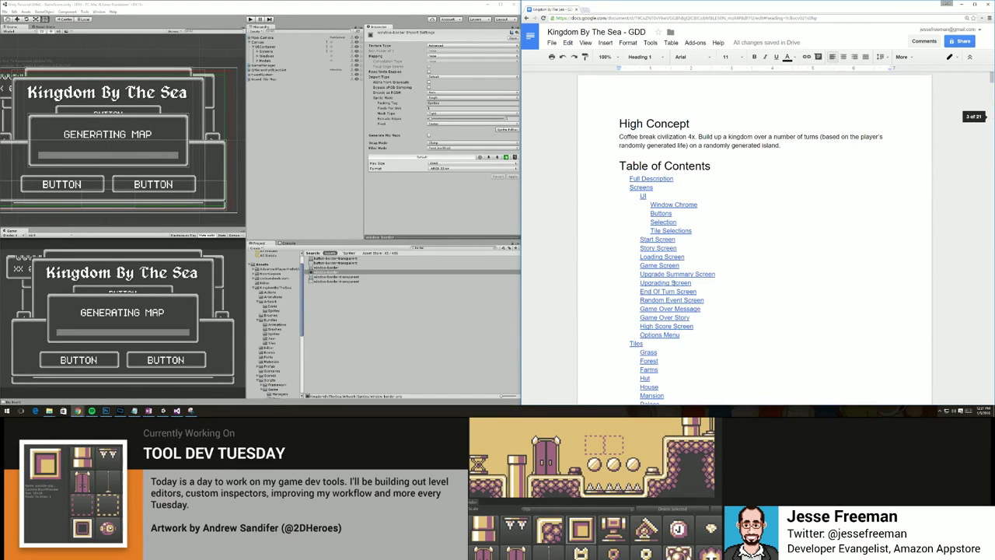
click(779, 178)
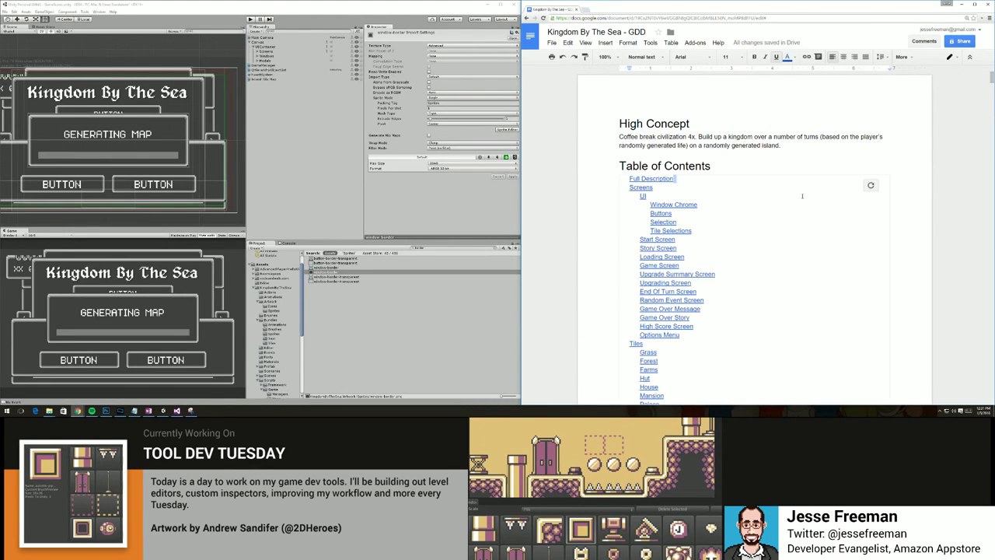
click(871, 187)
Review the design document from the table of contents through the Screens, Tiles, Resources and Tile Upgrades sections.
scroll(711, 221, down, 3)
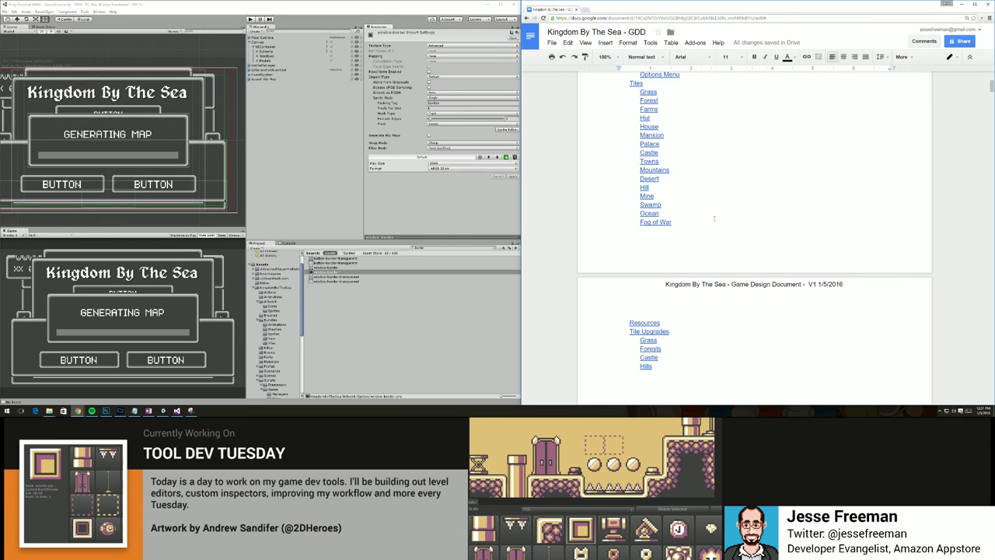
scroll(715, 236, down, 10)
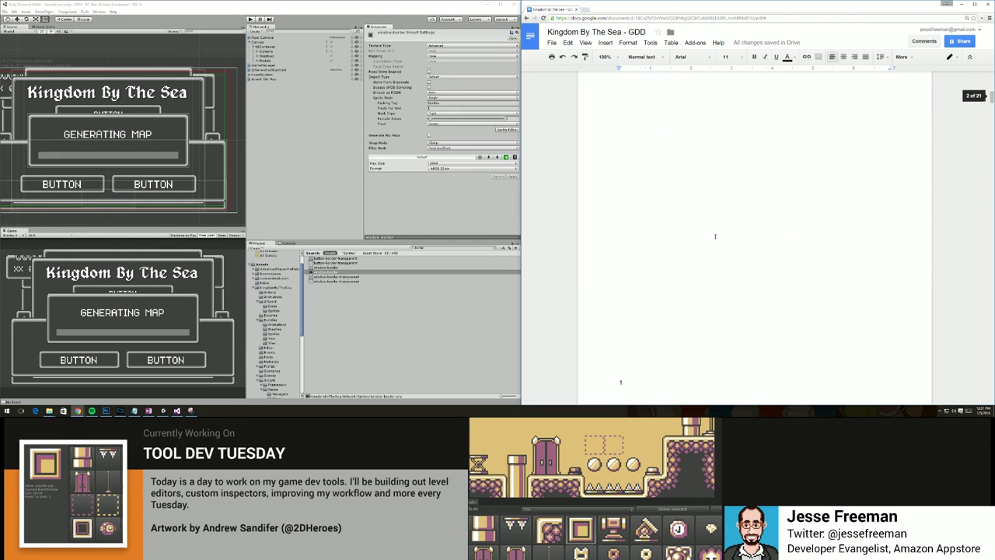
scroll(712, 253, down, 5)
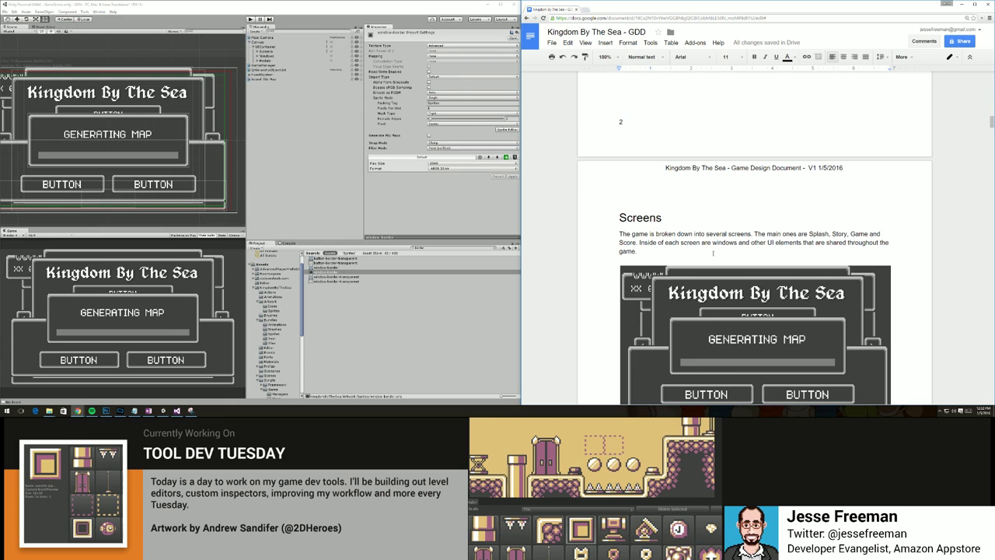
scroll(713, 252, down, 8)
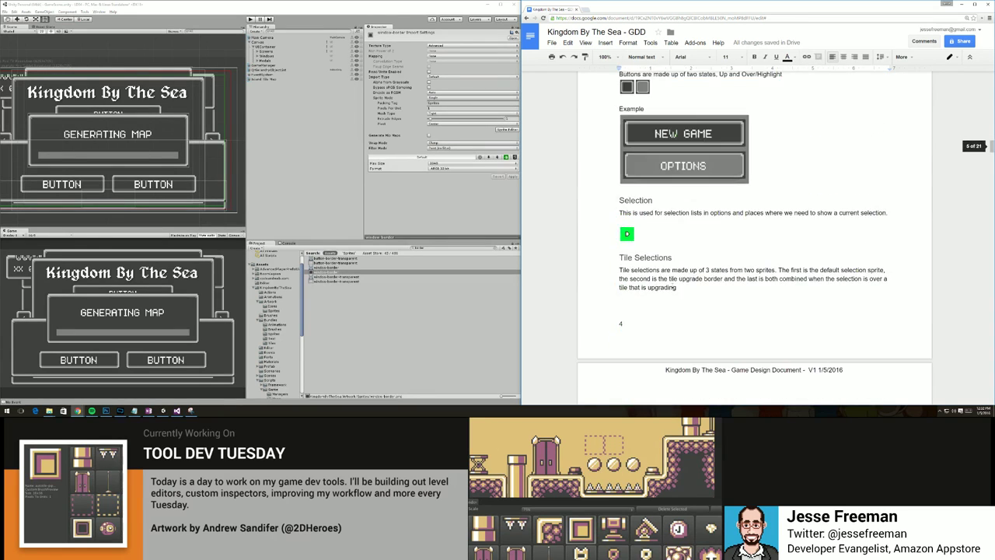
scroll(667, 286, down, 10)
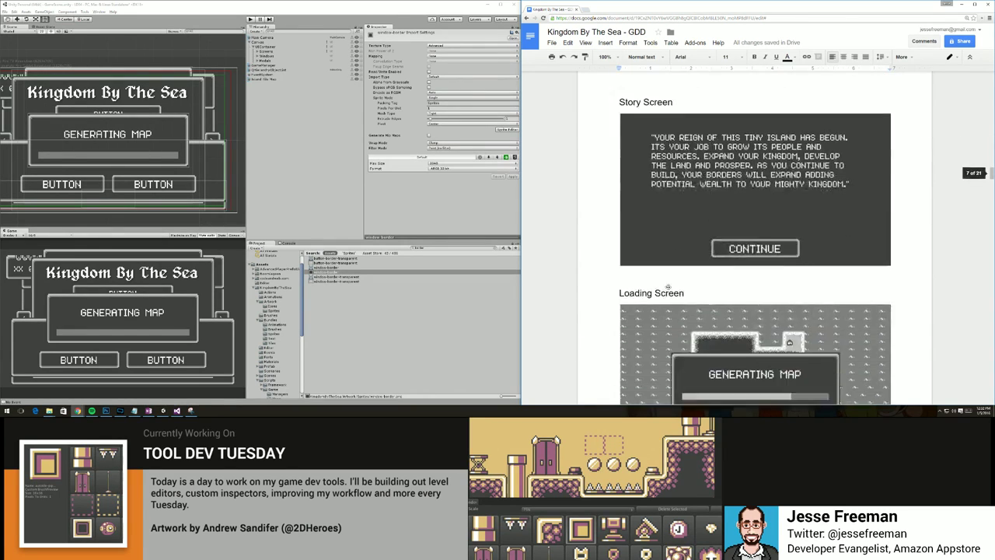
scroll(667, 287, down, 10)
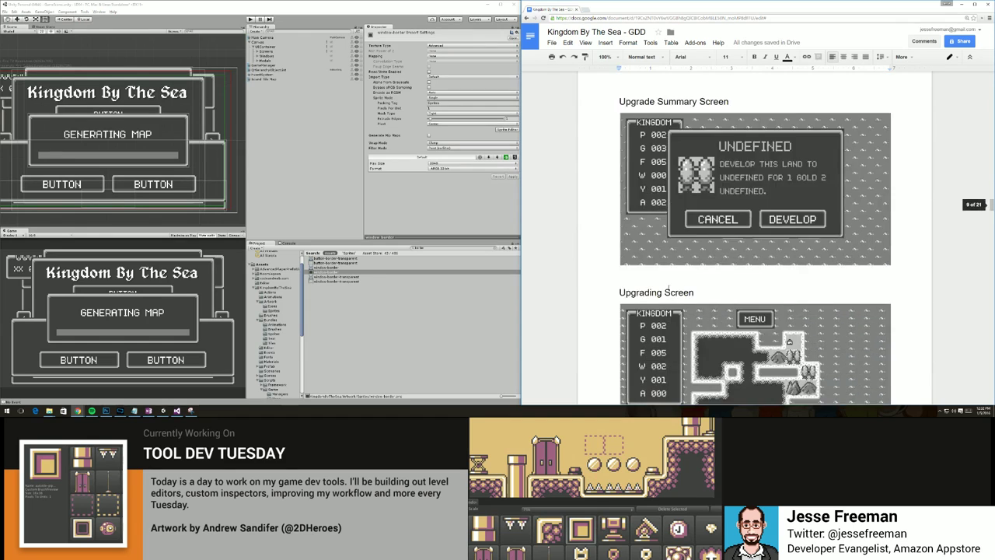
scroll(668, 287, down, 10)
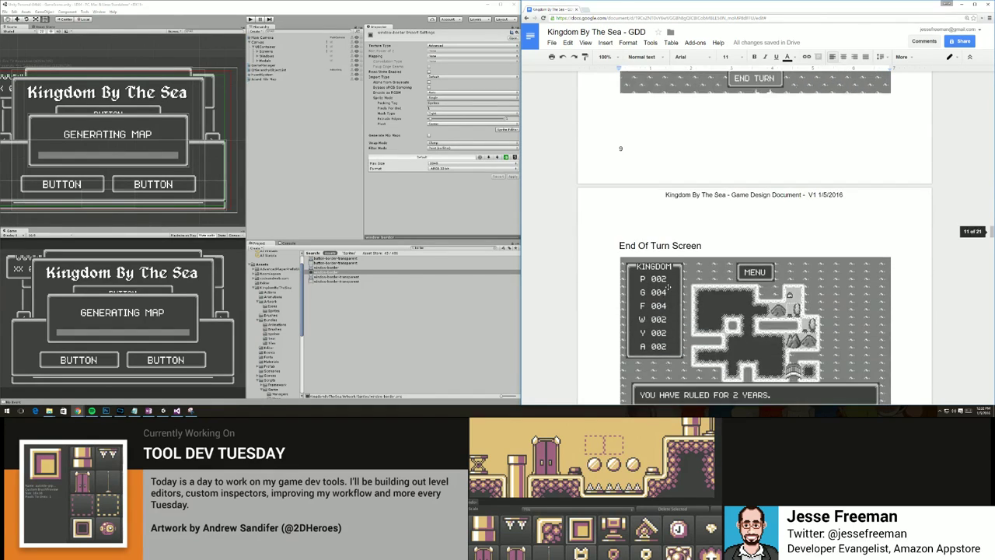
scroll(667, 287, down, 10)
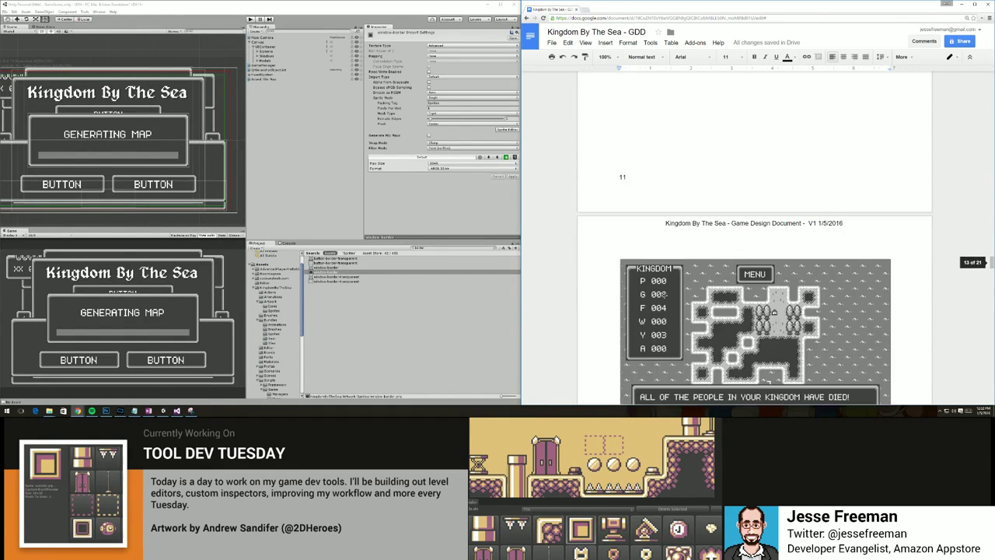
scroll(663, 294, down, 10)
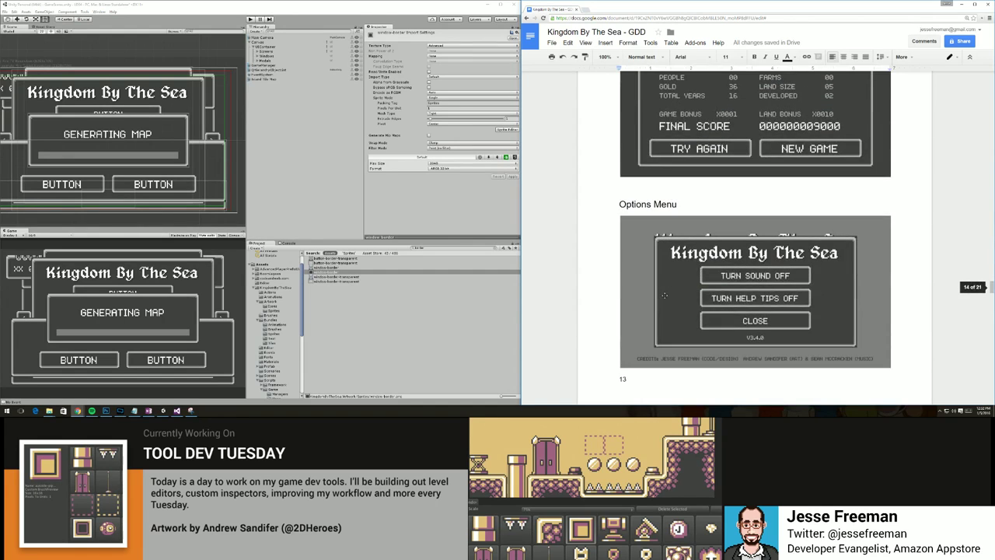
scroll(663, 294, down, 10)
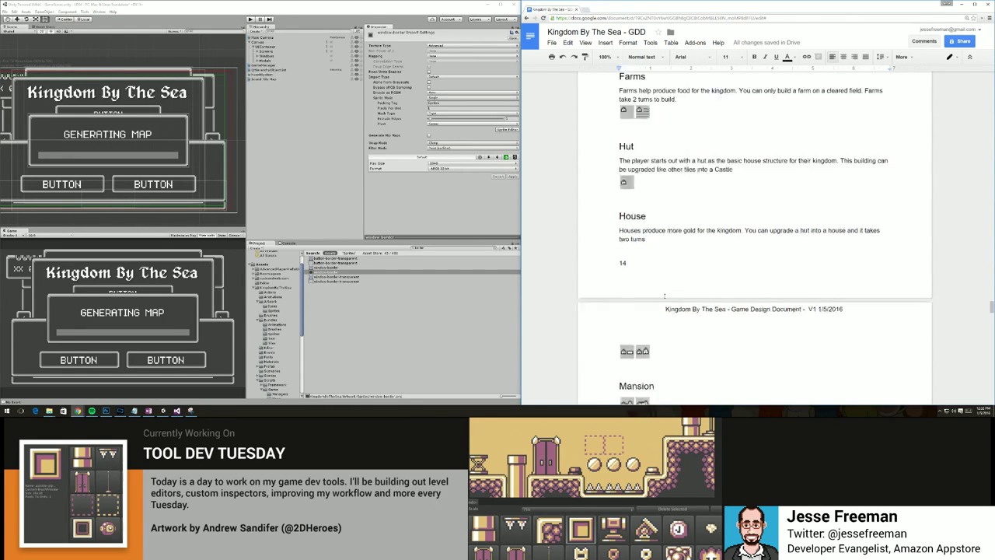
scroll(664, 296, down, 10)
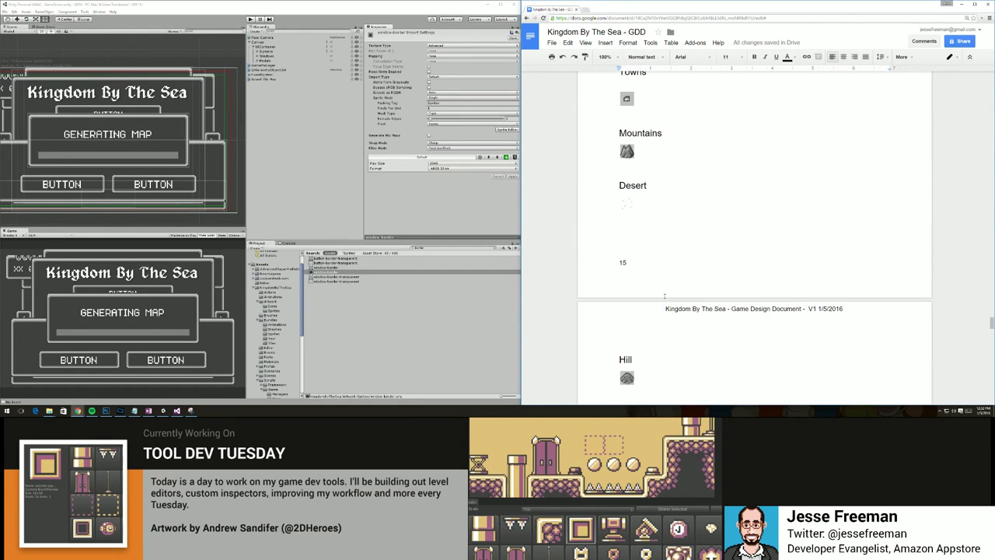
scroll(664, 296, down, 10)
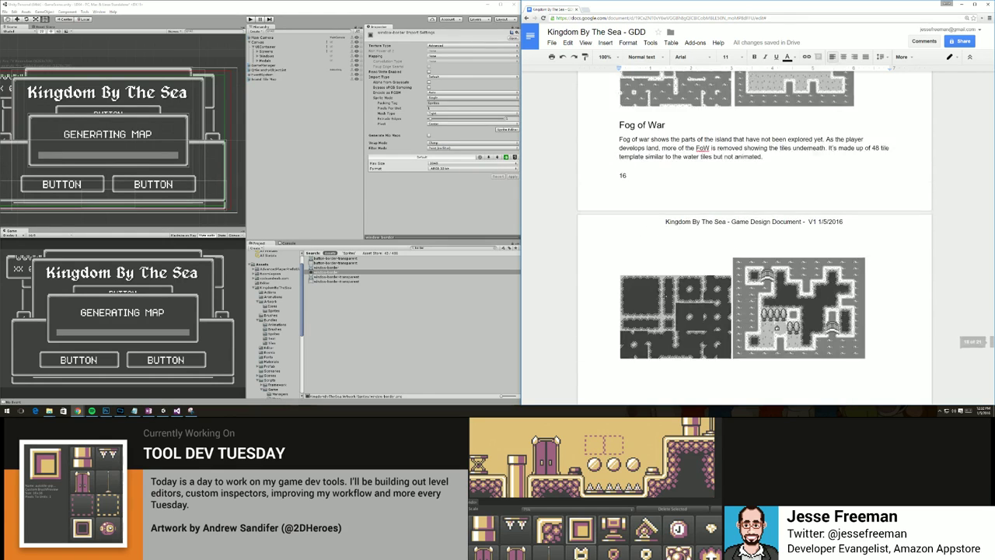
scroll(664, 296, down, 10)
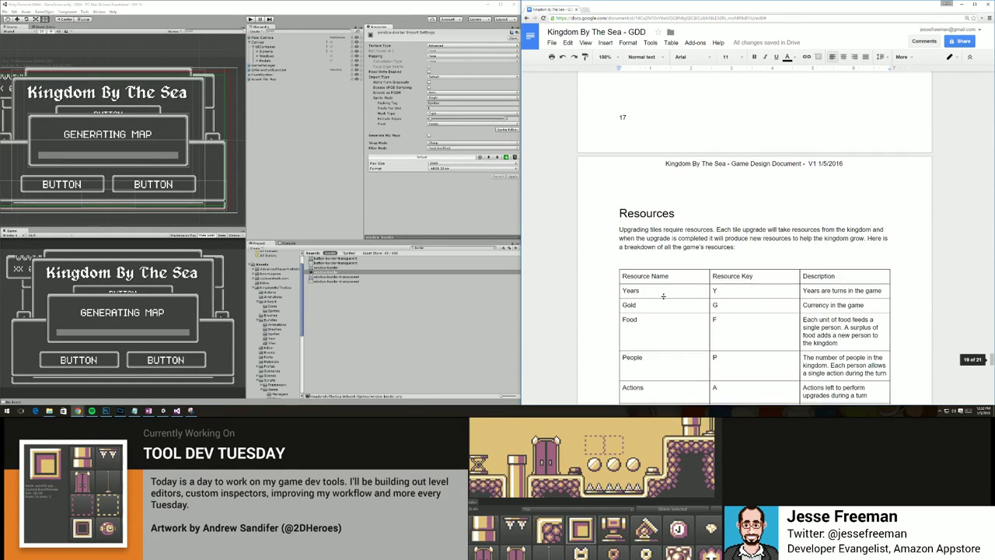
scroll(664, 296, down, 10)
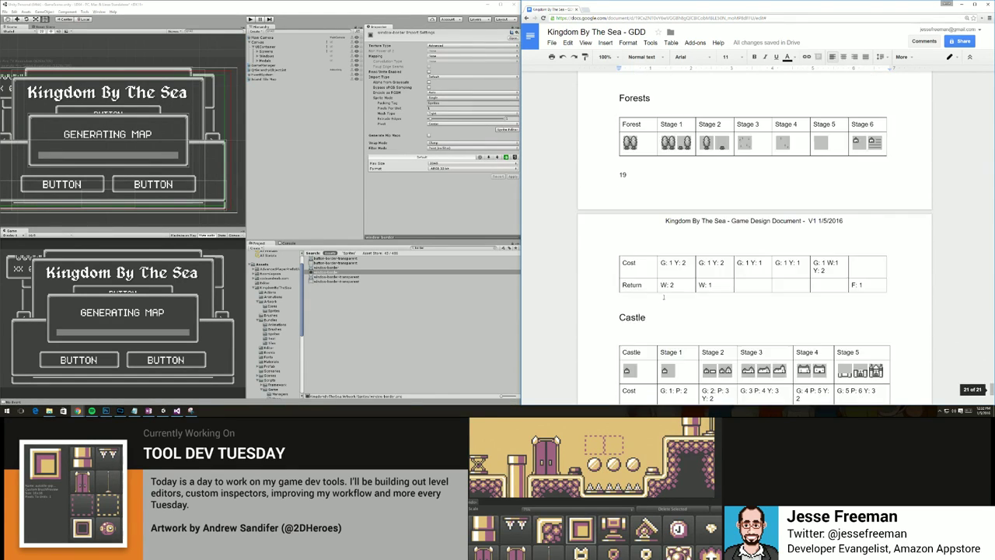
Add a Game Artwork title on a new page after the Hills table and format it as Heading 1.
scroll(663, 296, down, 5)
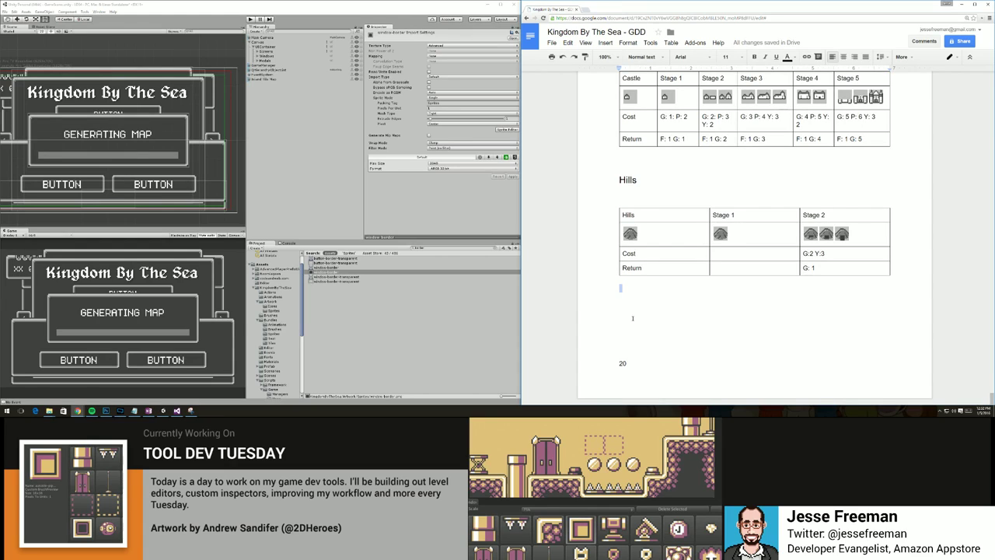
click(628, 304)
text(Game Artwork)
key(Home)
click(605, 42)
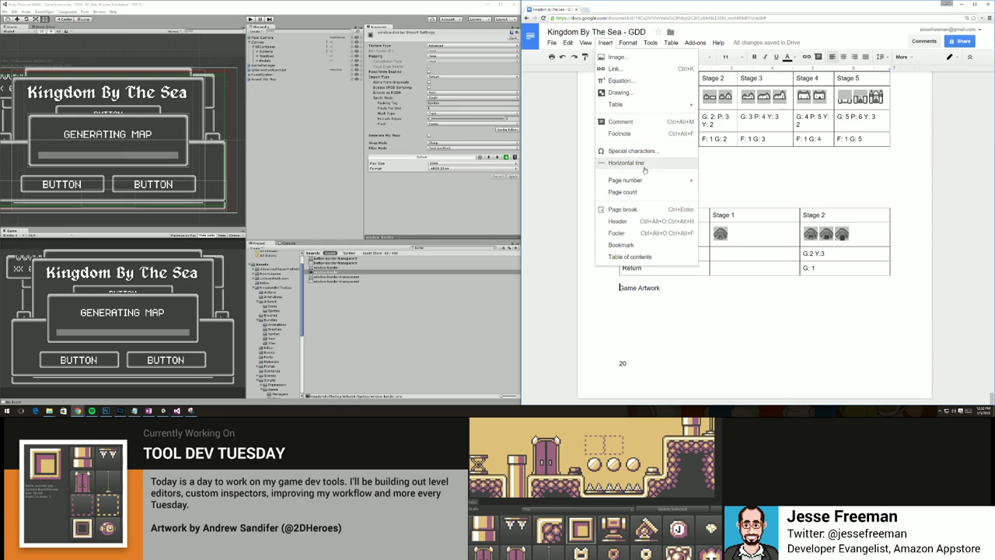
click(634, 210)
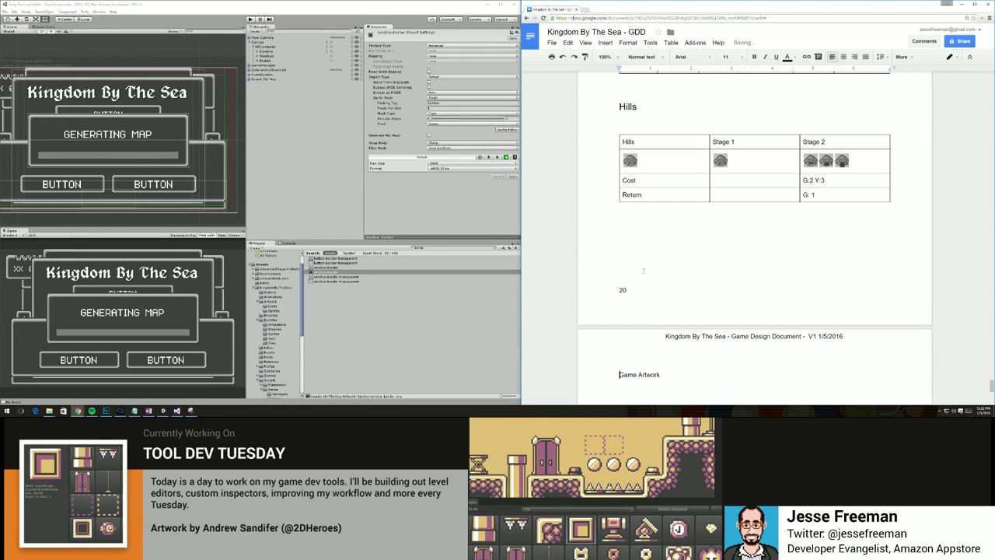
click(642, 56)
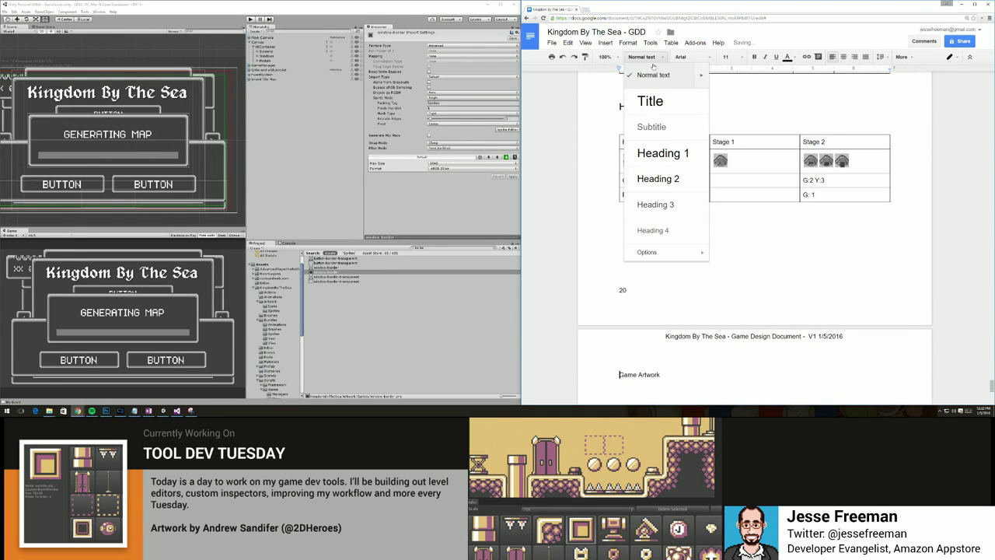
click(662, 153)
Insert a table of 3 columns by 11 rows below the Game Artwork heading.
scroll(711, 194, up, 15)
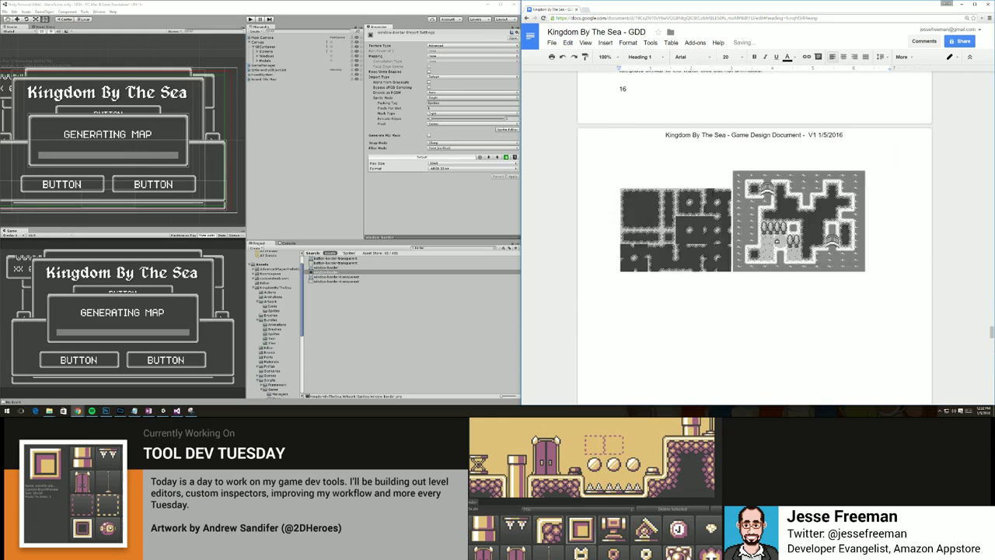
scroll(711, 194, down, 2)
scroll(711, 193, down, 10)
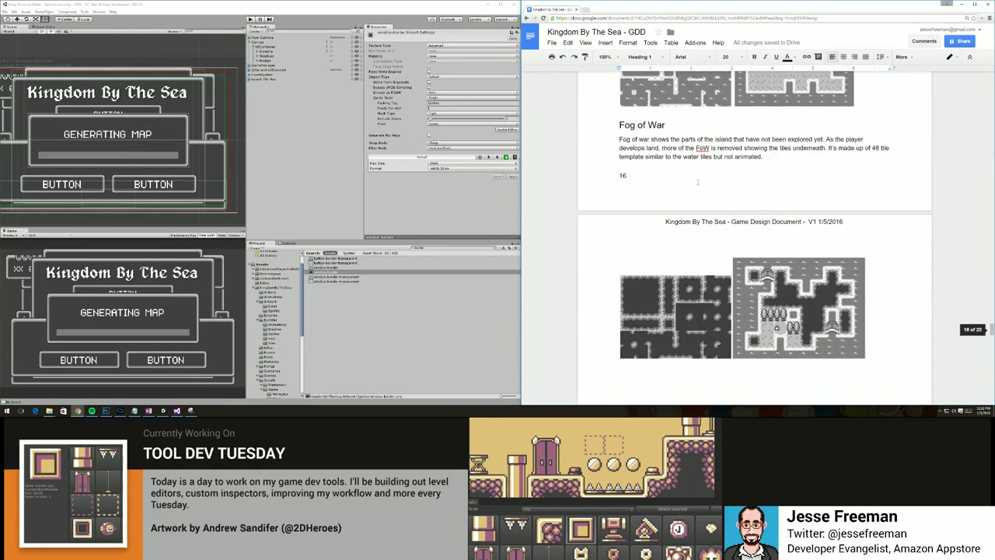
scroll(698, 184, down, 8)
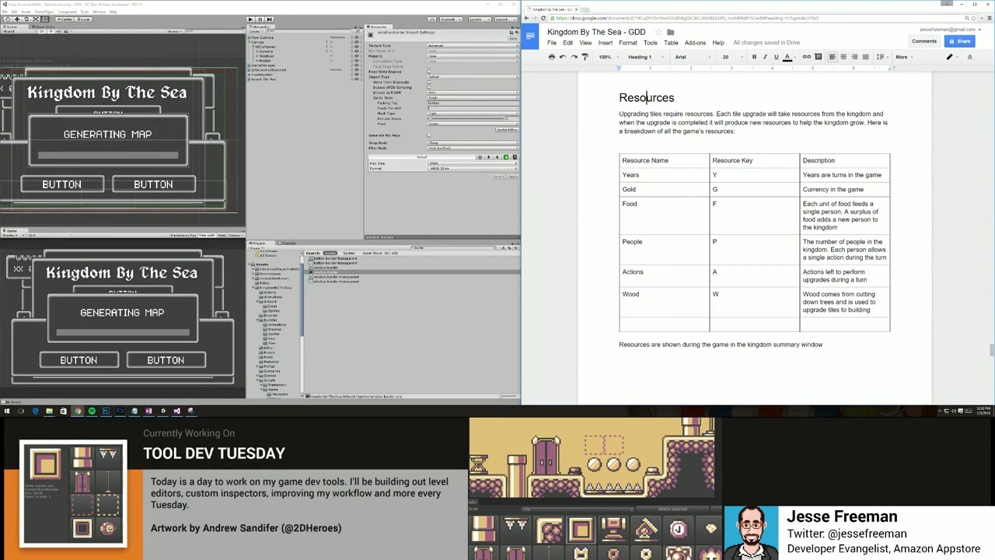
scroll(662, 222, down, 13)
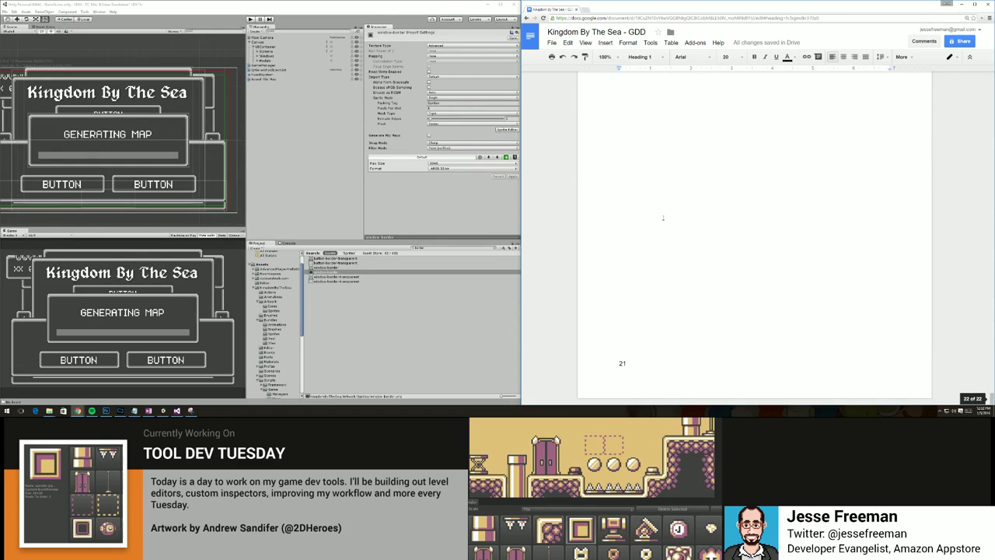
double_click(700, 211)
click(698, 200)
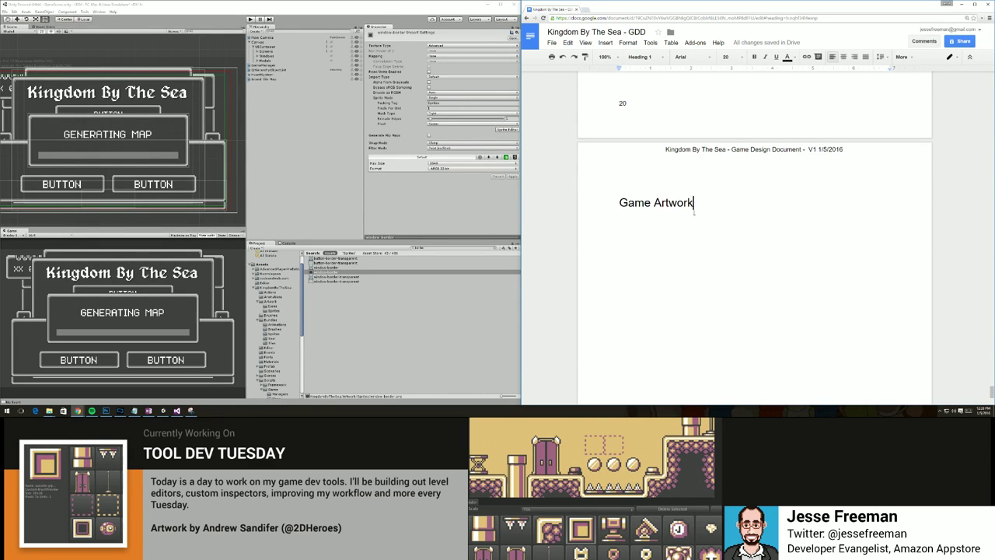
key(Return)
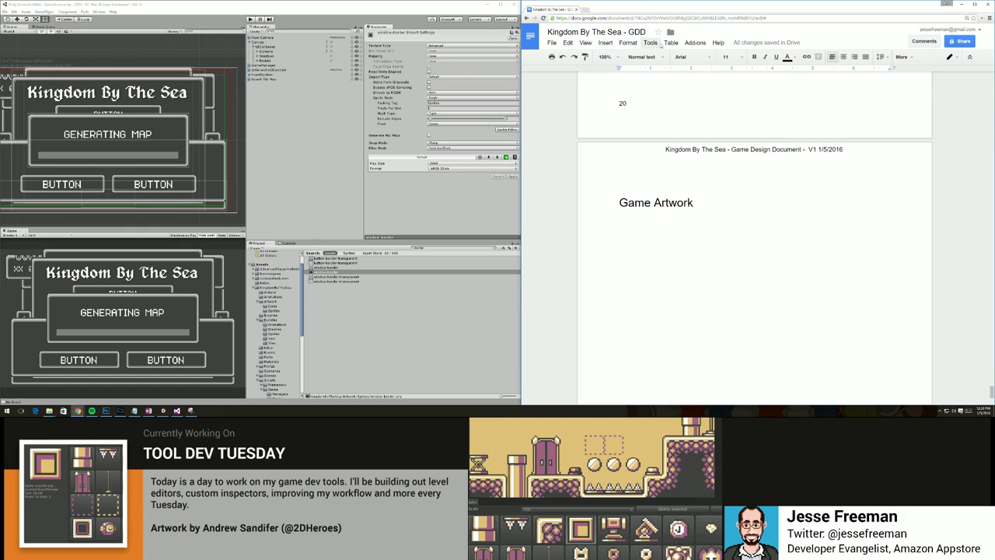
click(670, 42)
mouse_move(688, 57)
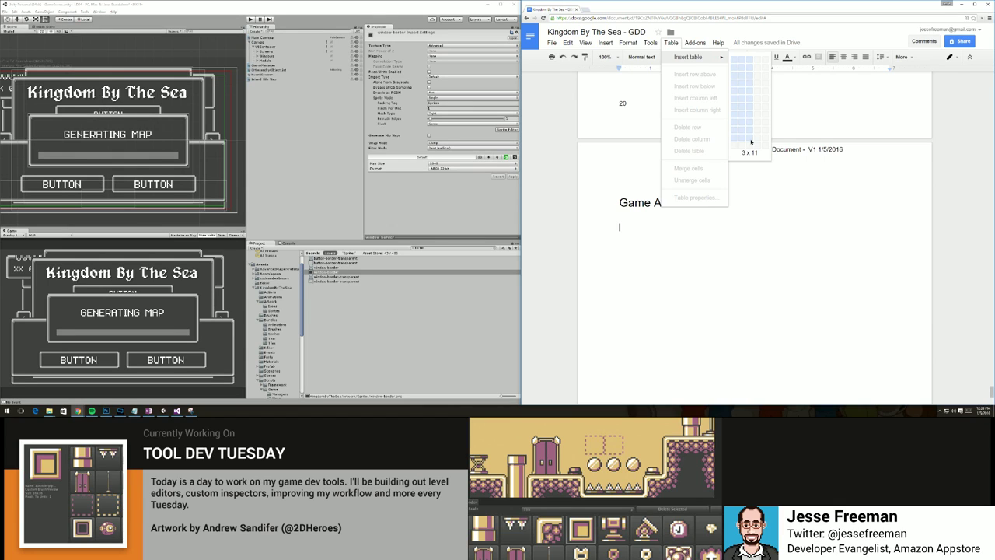
click(751, 141)
Fill the table's header row with Name, Sprite and Description, correcting any misspelling.
text(Name)
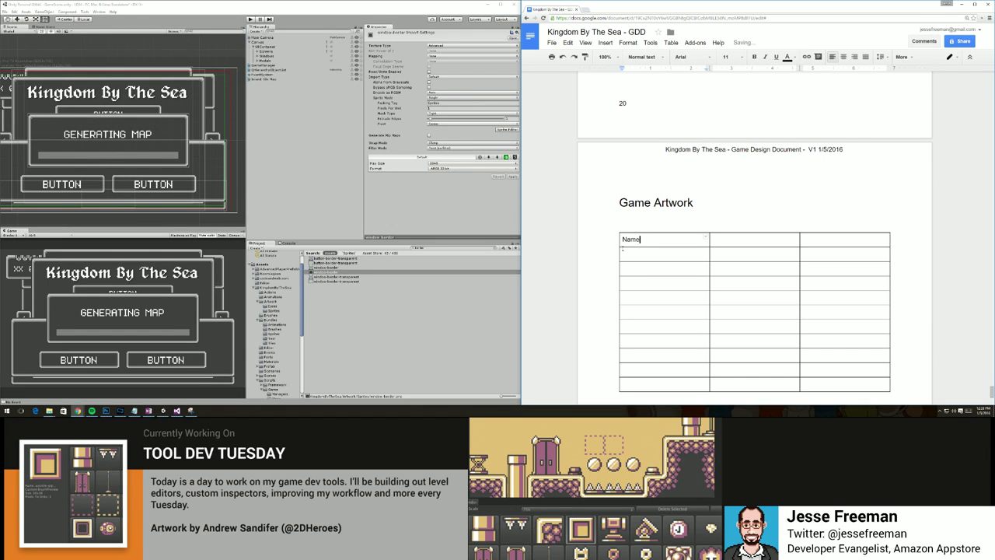
key(Tab)
text(Sprite)
key(Tab)
text(Descrti)
double_click(818, 240)
right_click(819, 239)
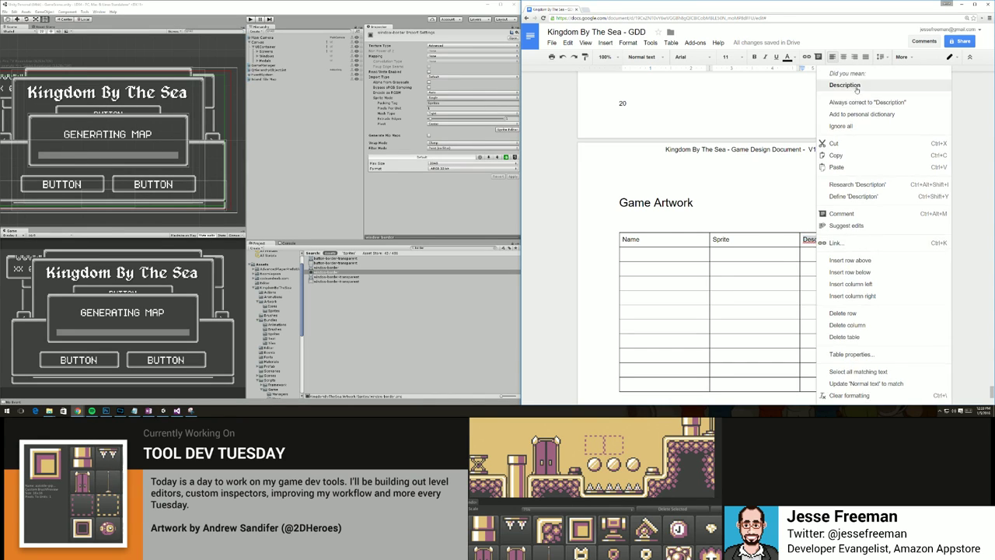
click(844, 85)
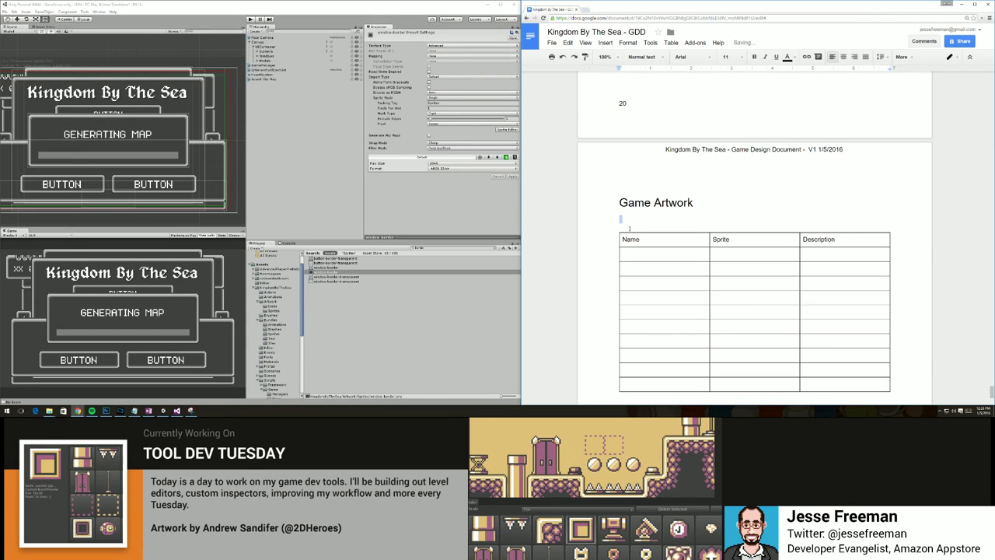
Label the table Tiles on the line above it and add the text Auto Tiles below it.
text(Sp)
scroll(627, 231, down, 2)
click(631, 259)
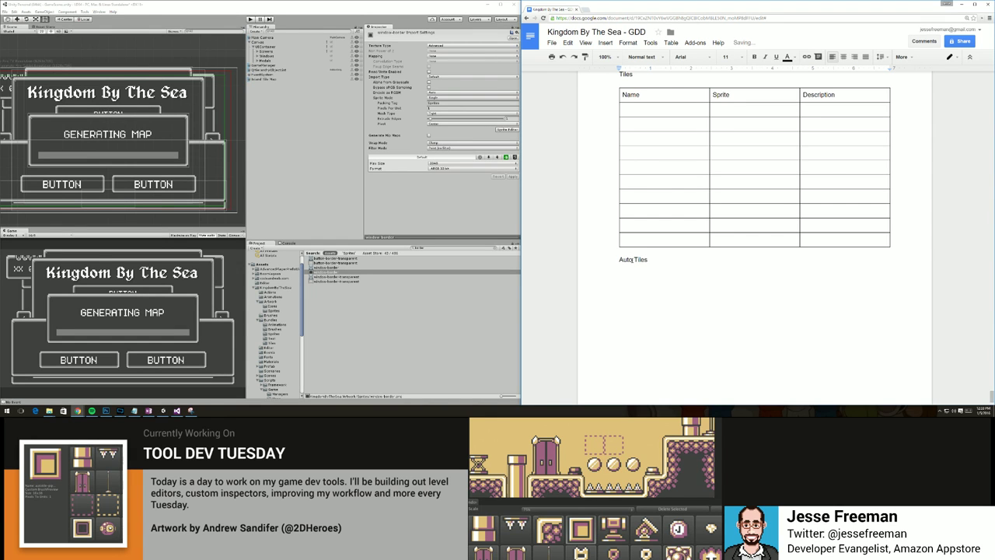
Append about a dozen empty rows to the end of the Tiles table.
scroll(660, 241, up, 1)
scroll(645, 212, up, 20)
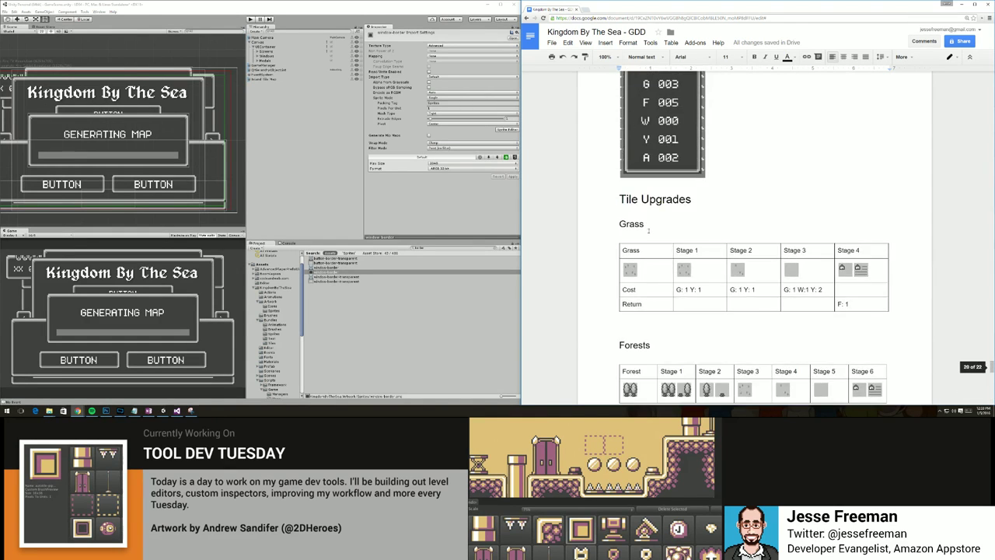
scroll(649, 230, down, 4)
scroll(650, 231, down, 15)
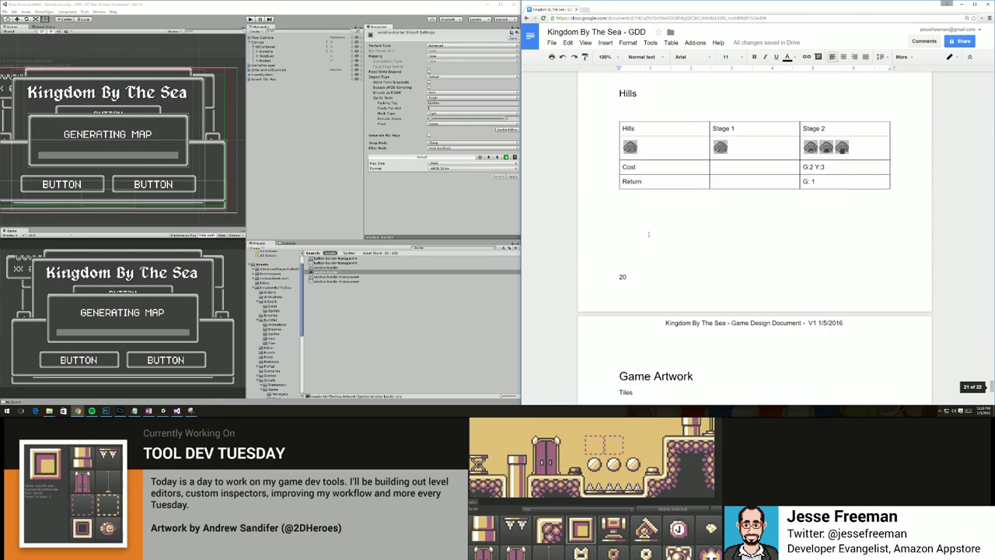
double_click(654, 240)
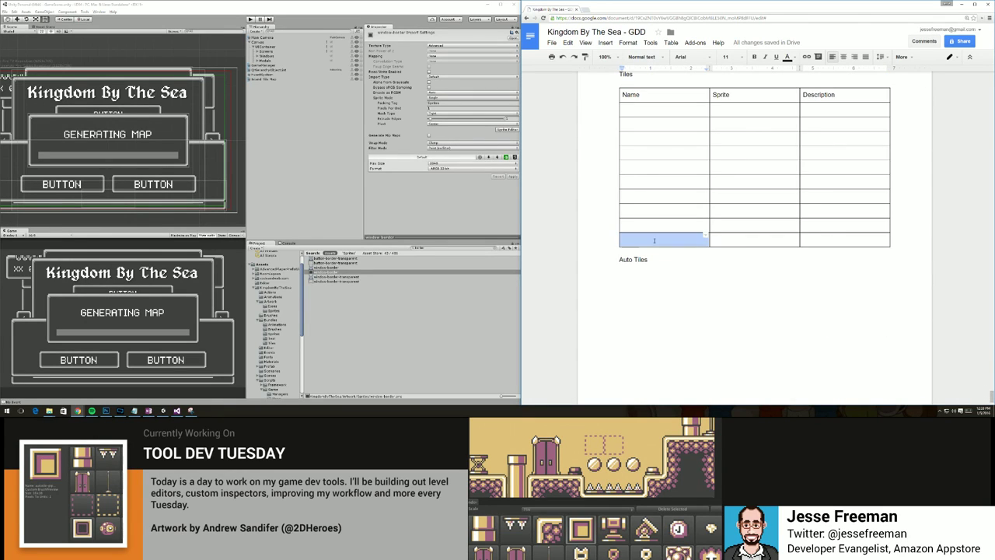
key(Tab)
key(Tab)
key(Tab)
key(Tab)
key(Tab)
key(Tab)
key(Tab)
key(Tab)
key(Tab)
key(Tab)
key(Tab)
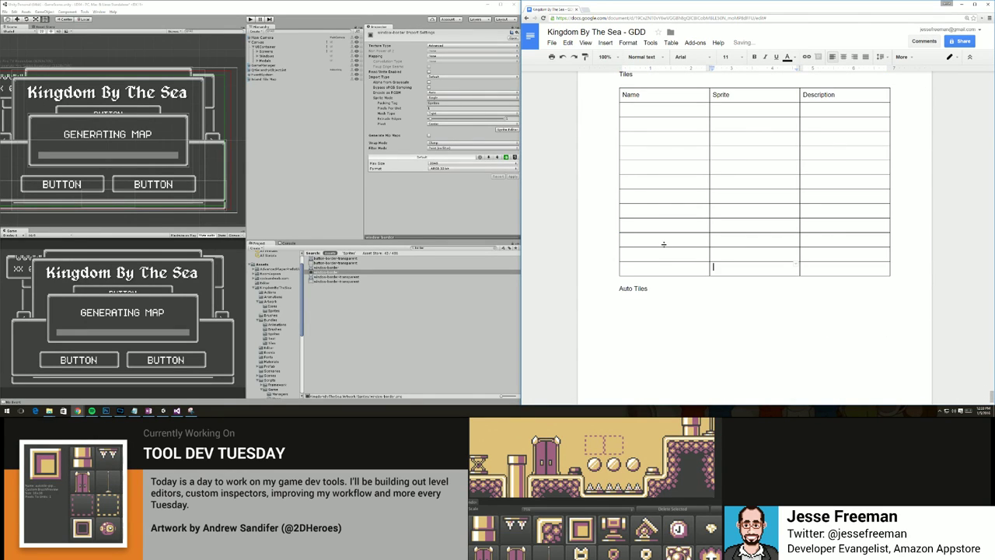
key(Tab)
key(Tab)
key(Tab)
key(Tab)
key(Tab)
key(Tab)
key(Tab)
key(Tab)
key(Tab)
key(Tab)
key(Tab)
key(Tab)
key(Tab)
key(Tab)
key(Tab)
key(Tab)
key(Tab)
key(Tab)
key(Tab)
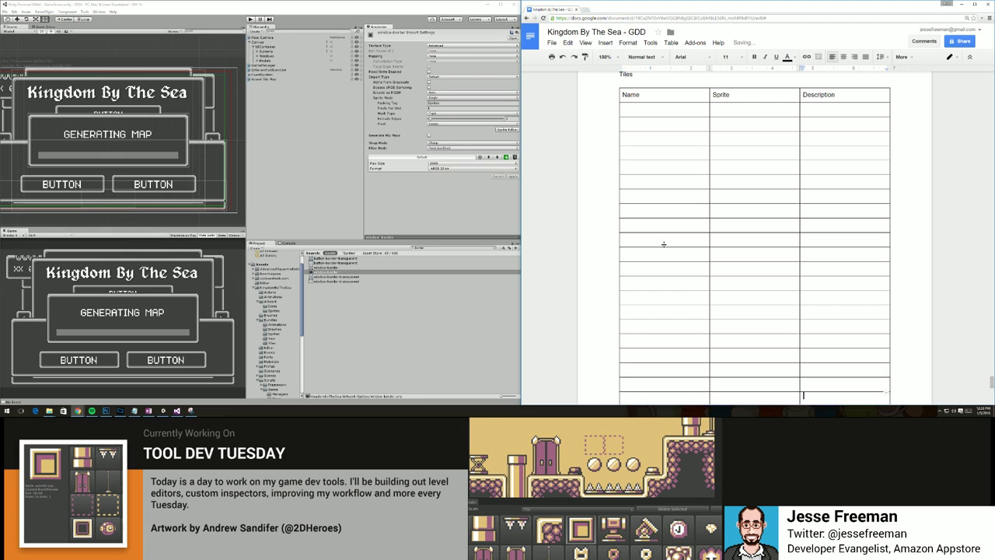
key(Tab)
key(Tab)
key(Tab)
key(Tab)
key(Tab)
key(Tab)
scroll(664, 247, up, 6)
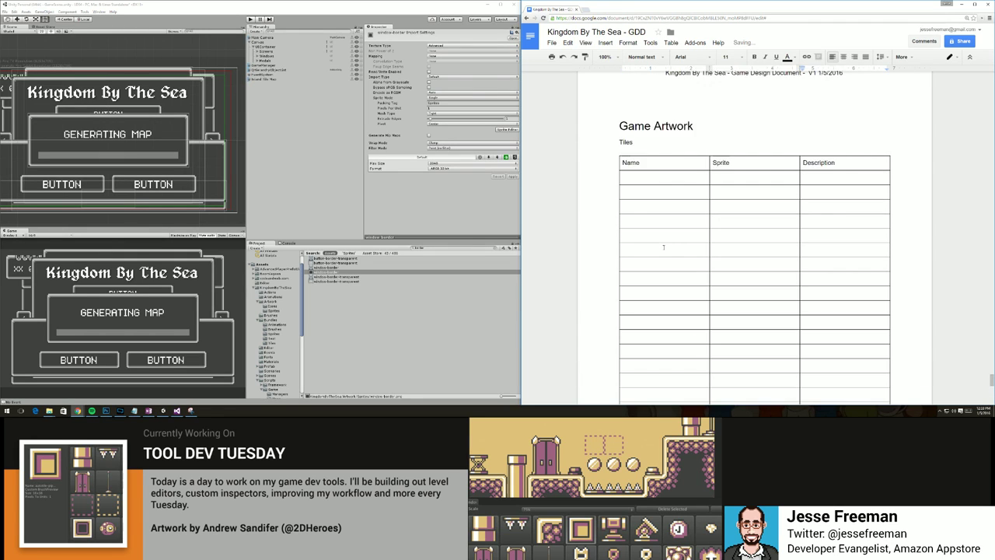
Switch to File Explorer and open the Images folder inside KBTS tmp.
key(alt+Tab)
key(Tab)
key(Tab)
key(Tab)
key(Tab)
key(Tab)
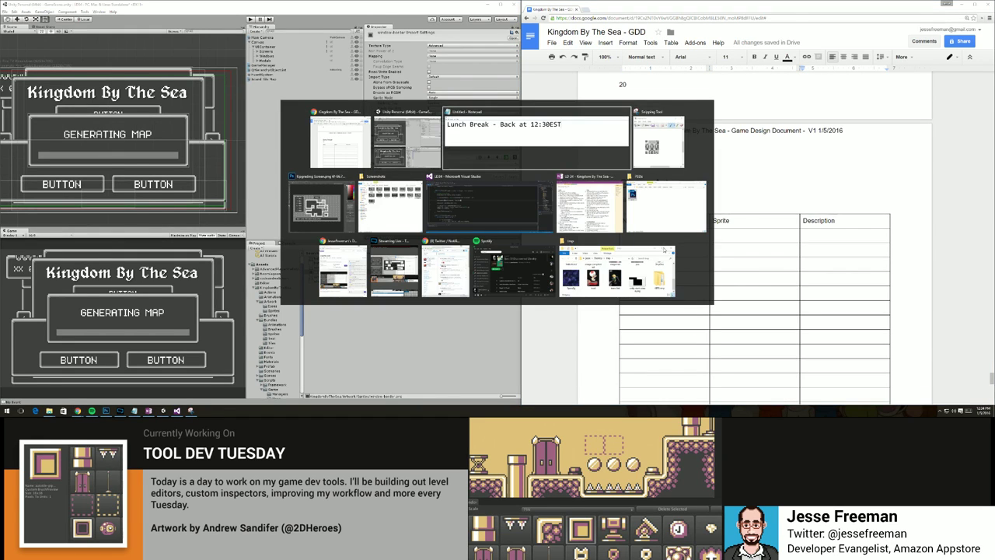
key(alt+shift+Tab)
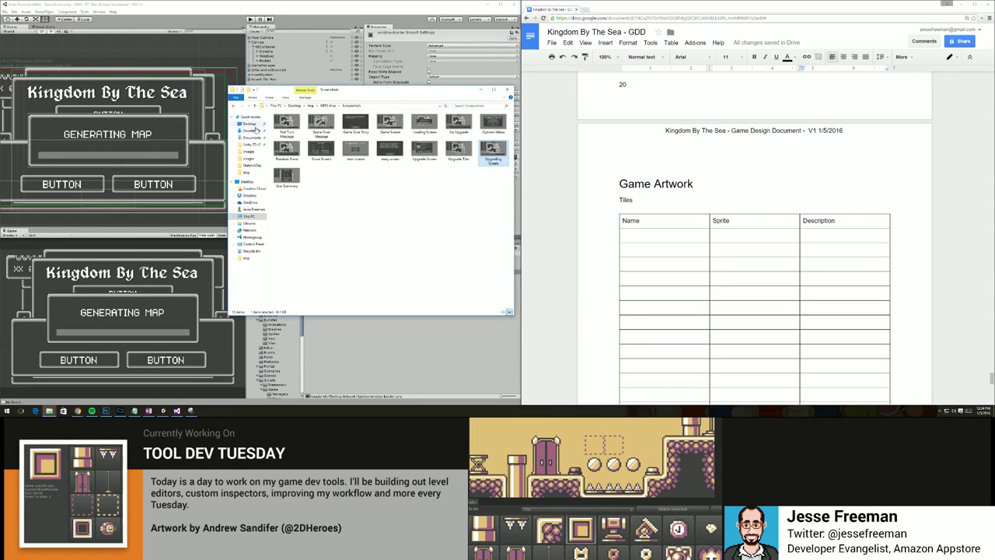
click(255, 106)
click(255, 107)
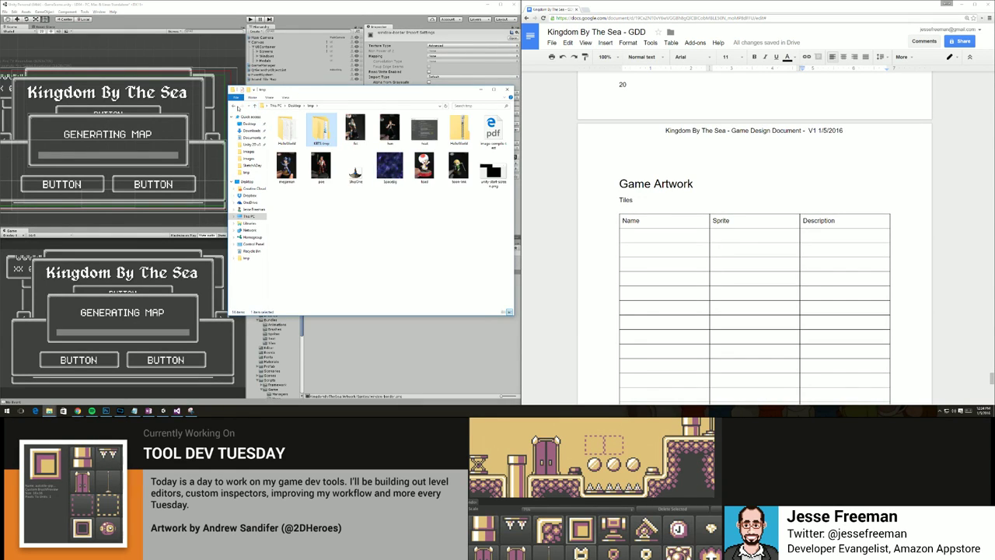
click(235, 107)
double_click(277, 124)
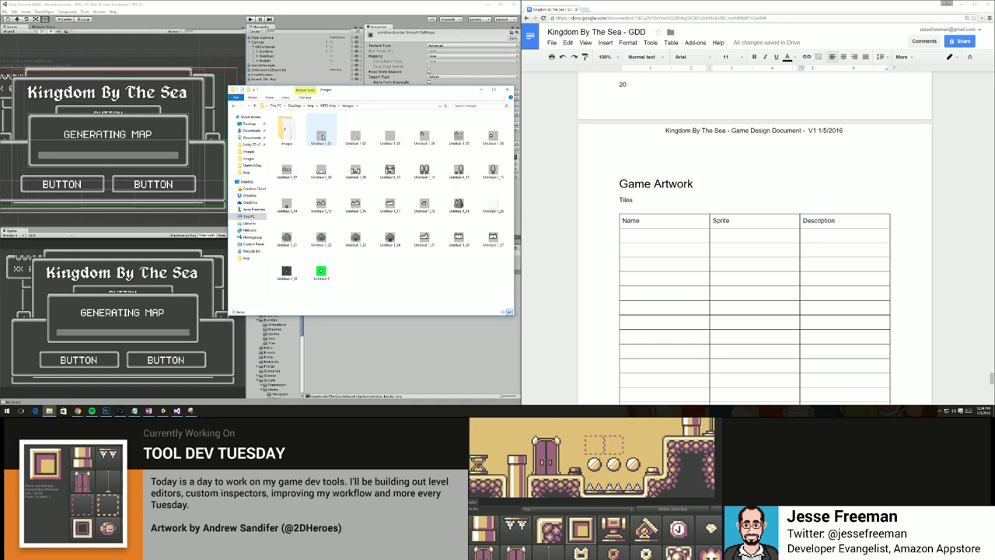
Insert the Untitled-1_01 image into the Tiles table and place it in the Sprite column of the first empty row.
drag(321, 136, 624, 237)
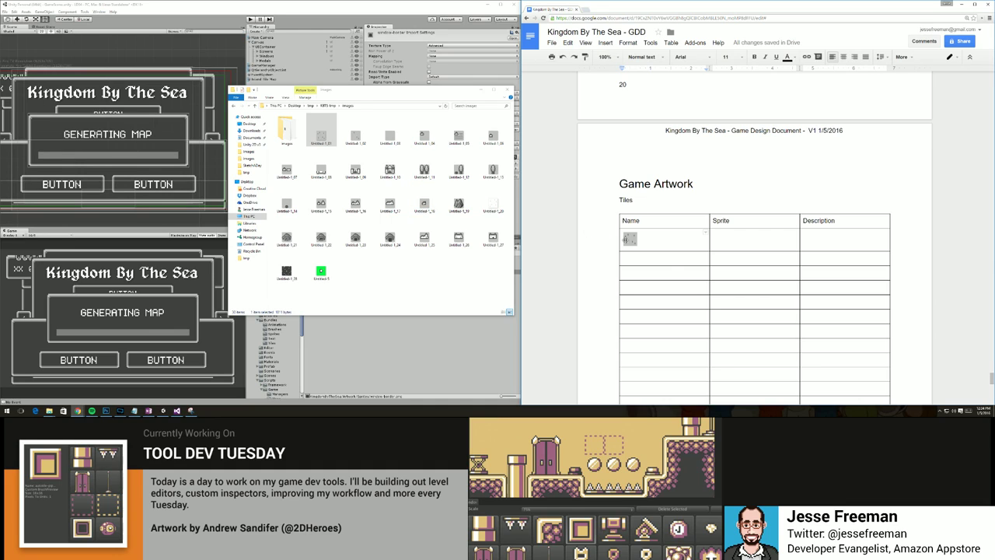
click(627, 238)
drag(723, 243, 722, 241)
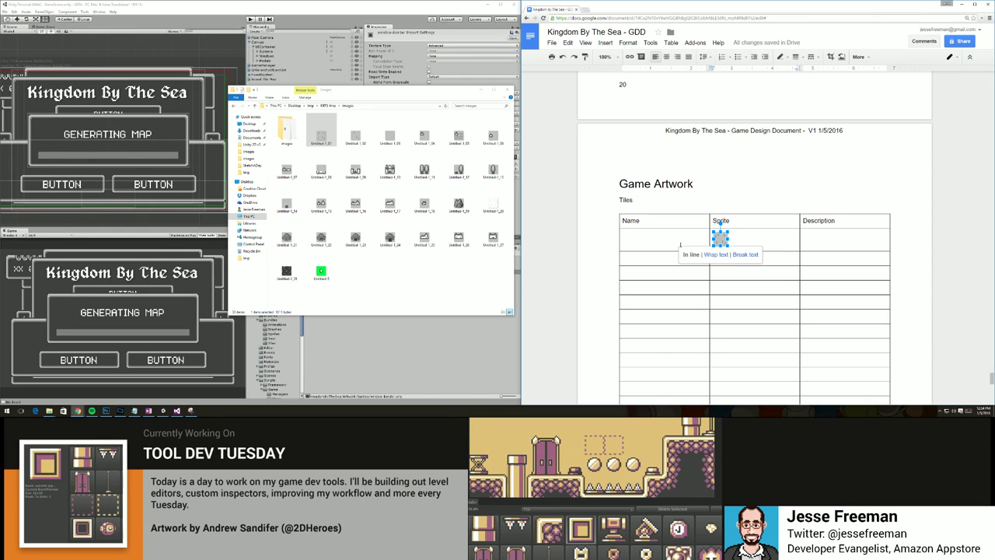
key(alt+Tab)
key(alt+Tab)
key(alt+Tab)
key(alt+Tab)
key(alt+Tab)
key(alt+Tab)
key(alt+Tab)
key(alt+Tab)
key(alt+Tab)
key(alt+Tab)
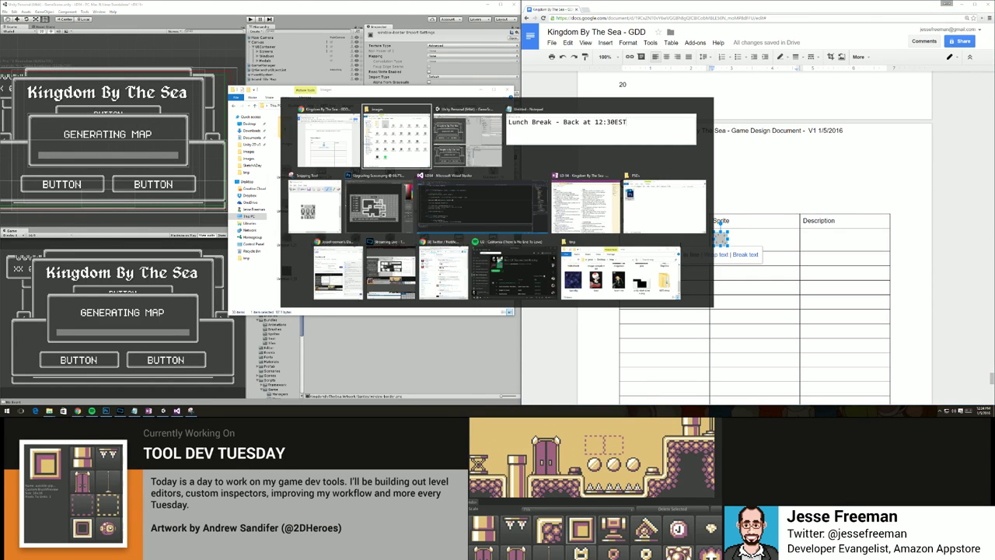
key(alt+Tab)
key(alt+Tab)
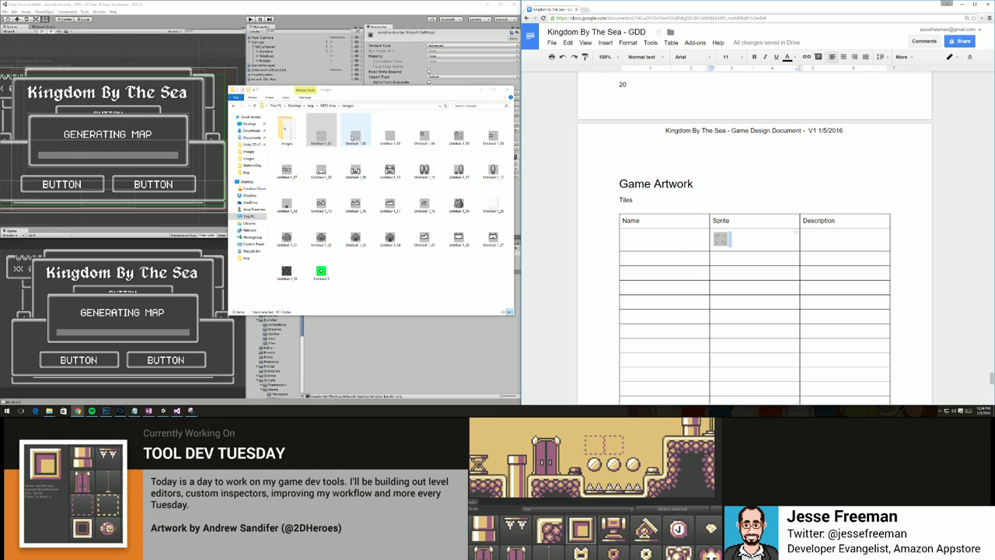
Insert the images Untitled-1_02 through Untitled-1_07 into the next six Sprite cells, one per row.
drag(355, 130, 731, 260)
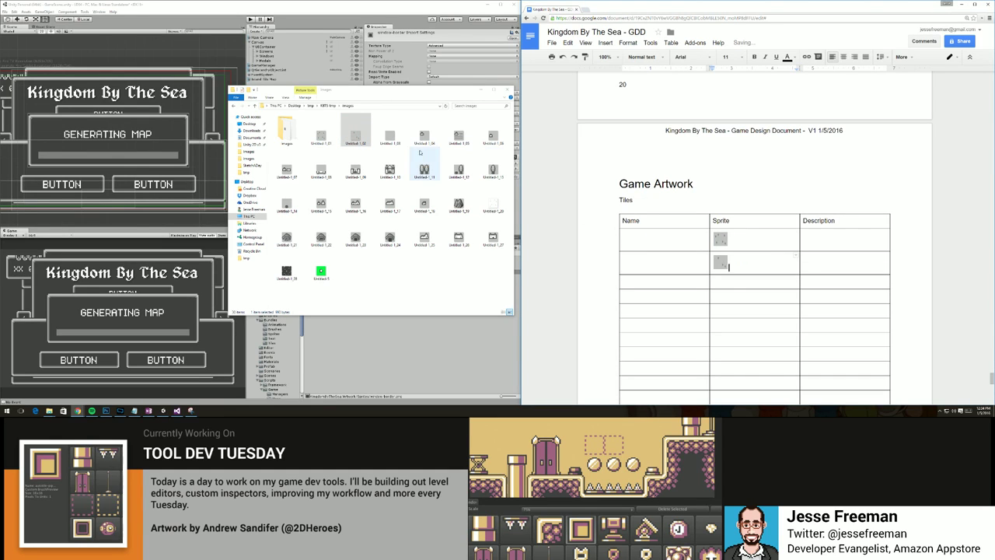
drag(389, 131, 725, 282)
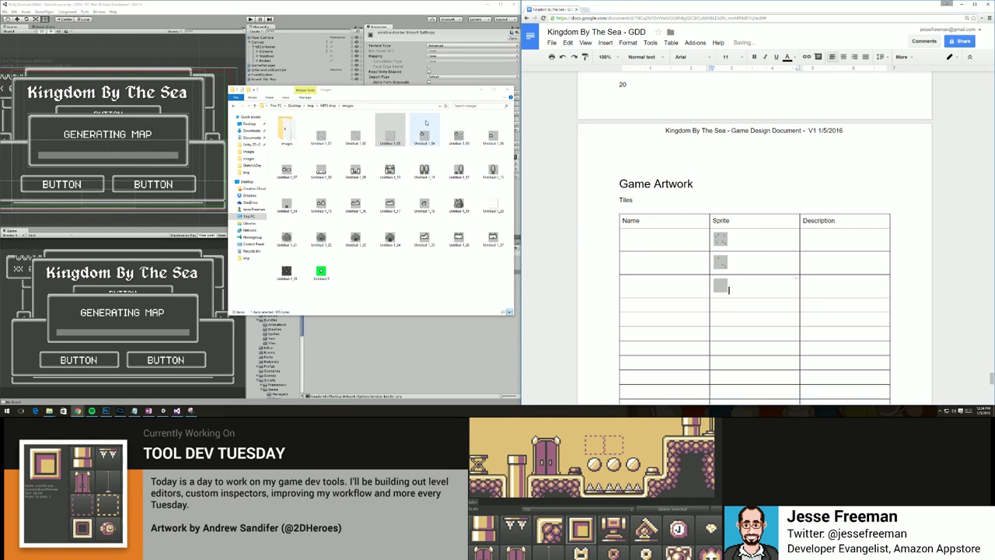
drag(423, 132, 735, 309)
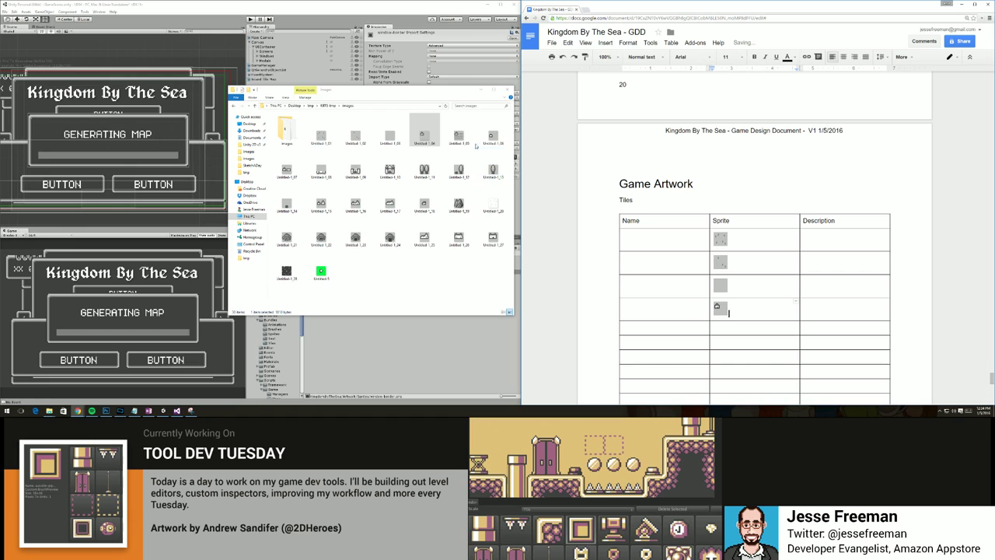
drag(458, 132, 720, 327)
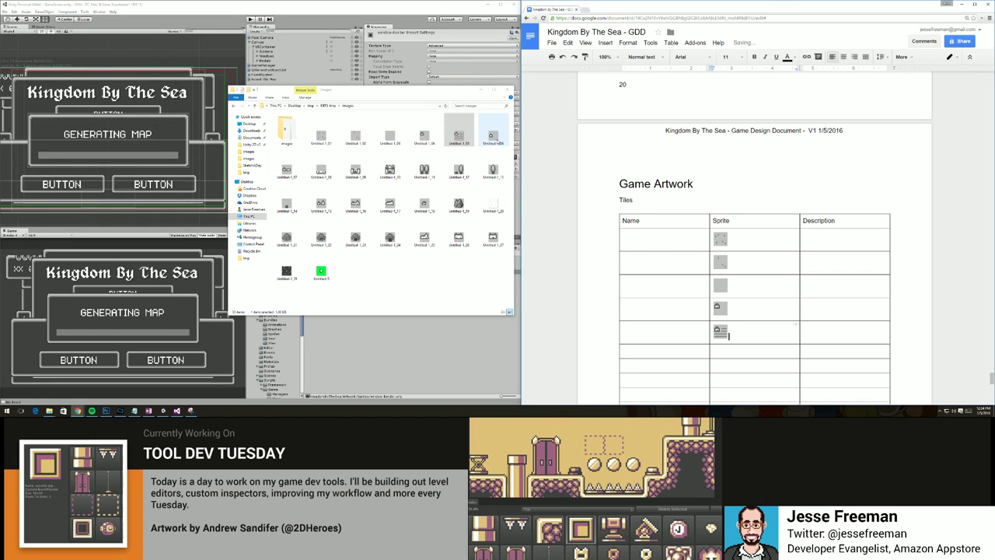
drag(491, 136, 722, 349)
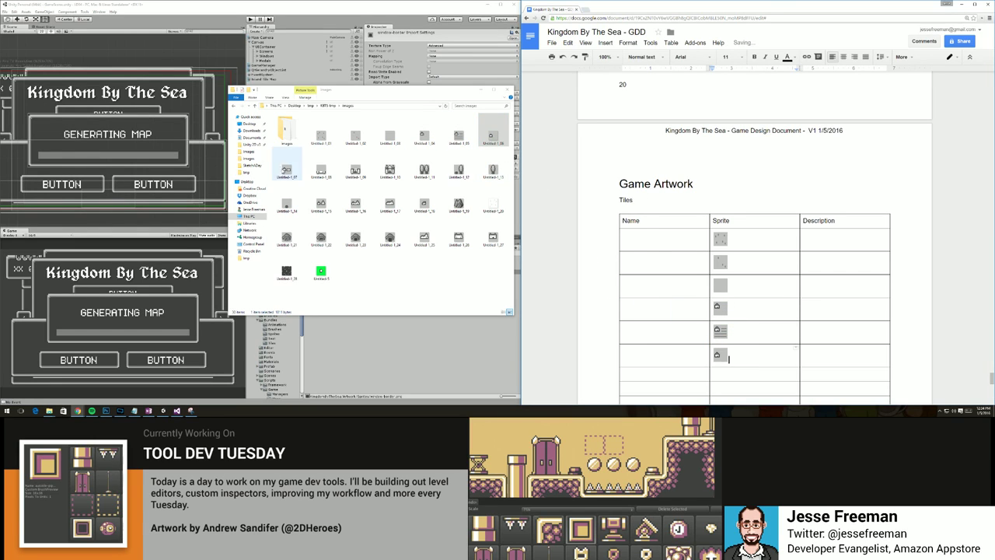
drag(287, 171, 722, 378)
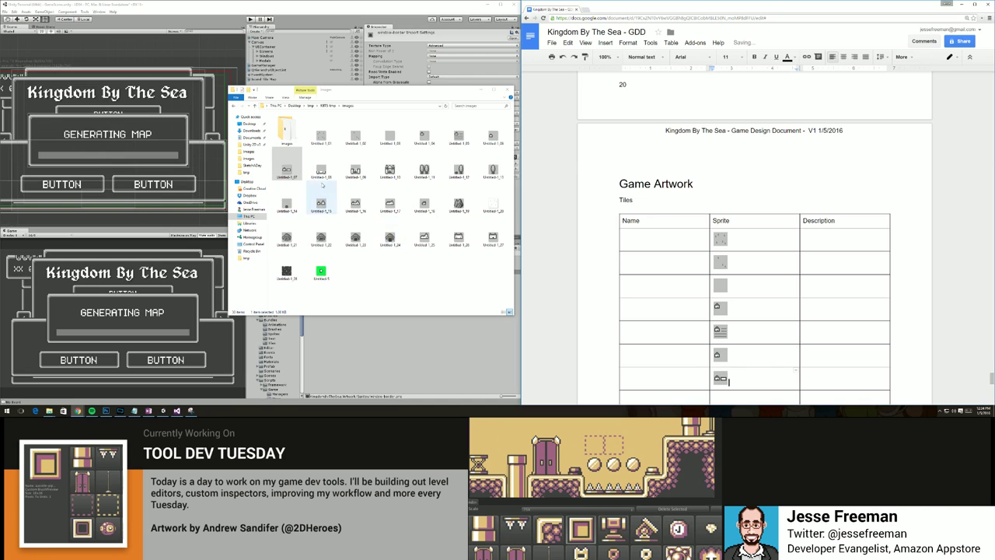
Insert the Untitled-1_08 image into the next empty Sprite cell of the Tiles table.
click(321, 171)
drag(321, 172, 721, 392)
scroll(731, 373, down, 2)
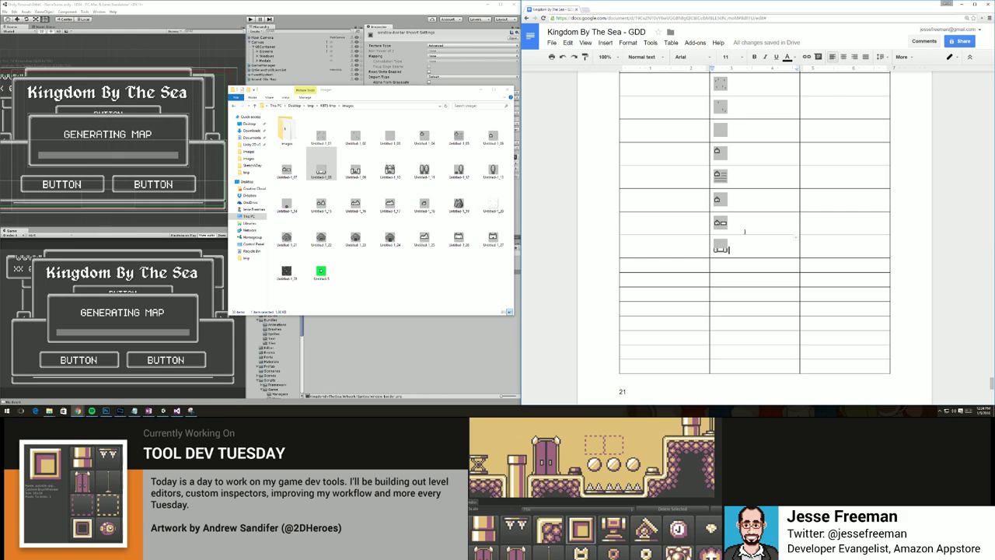
Delete the Untitled-1_06, Untitled-1_07 and Untitled-1_08 images from the last three filled Sprite cells.
scroll(739, 232, up, 1)
scroll(738, 232, down, 1)
click(725, 246)
click(735, 246)
key(BackSpace)
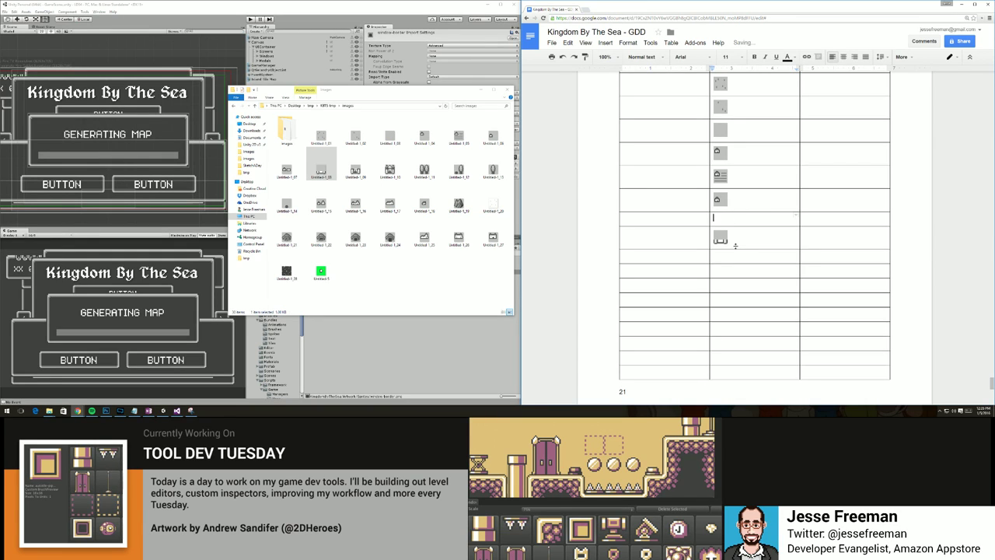
scroll(737, 240, up, 1)
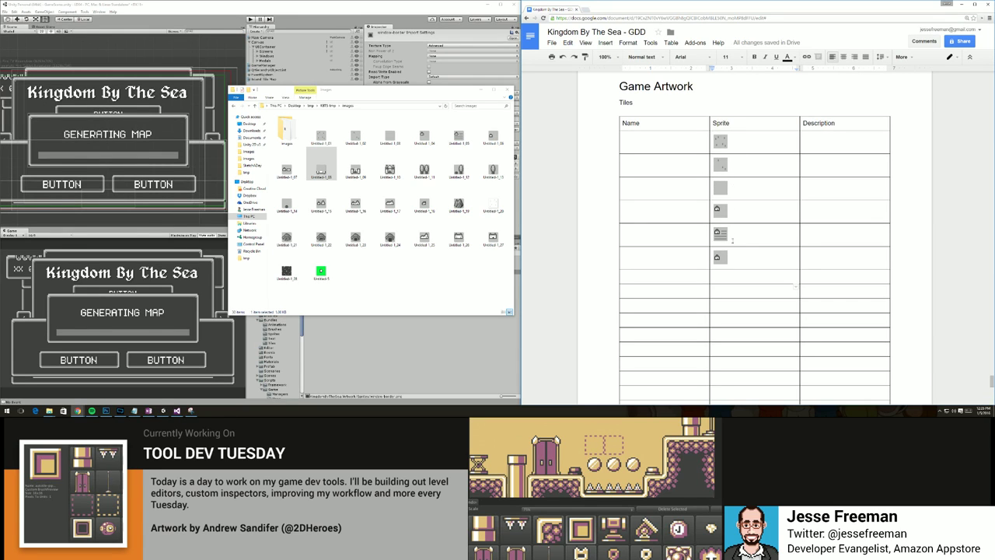
key(BackSpace)
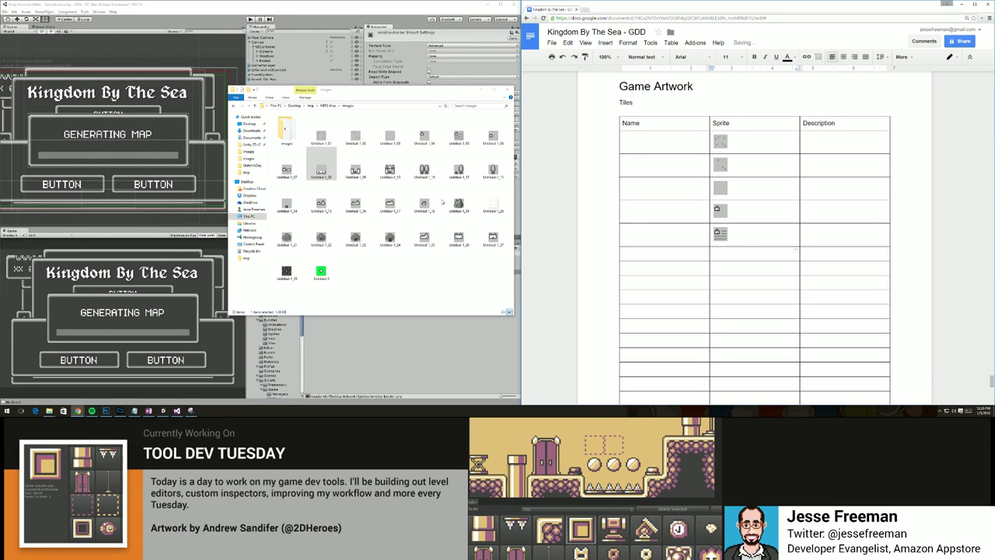
Insert the images Untitled-1_11 through Untitled-1_14 into the next four empty Sprite cells, one per row.
drag(423, 169, 722, 260)
drag(458, 170, 724, 281)
drag(492, 169, 721, 303)
drag(295, 217, 723, 327)
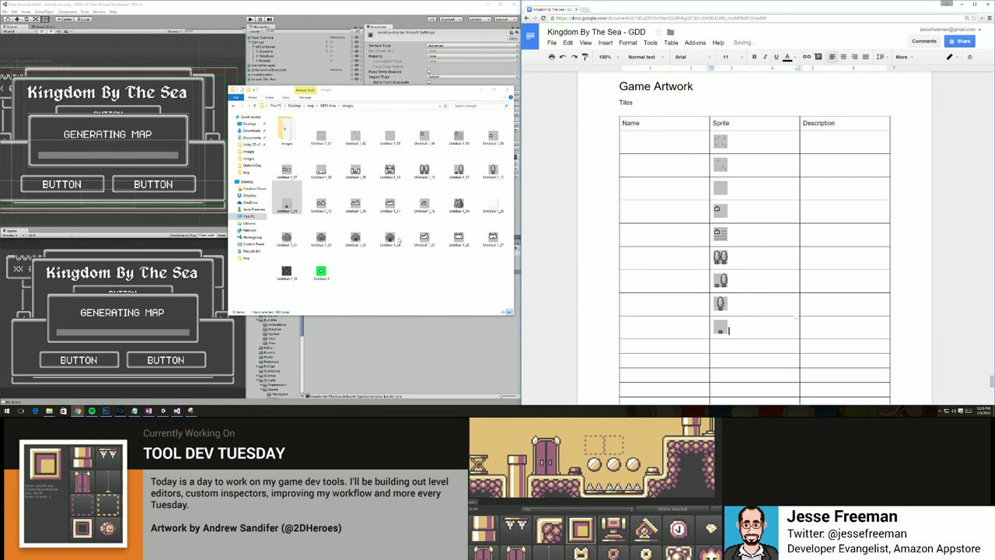
Insert the images Untitled-1_19, Untitled-1_20 and Untitled-1_28 into the next three empty Sprite cells.
click(460, 205)
drag(459, 204, 719, 349)
click(493, 204)
drag(493, 203, 722, 372)
scroll(568, 300, down, 3)
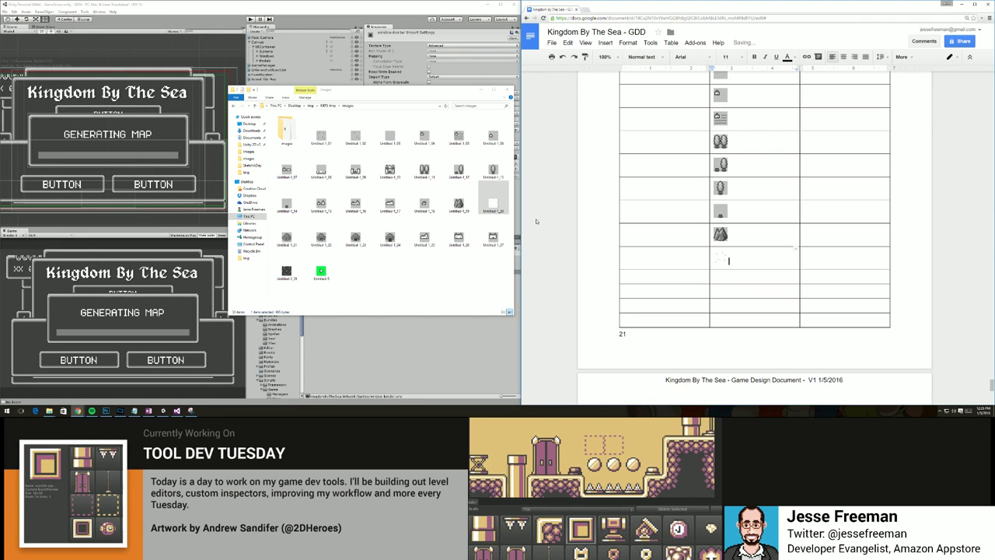
drag(299, 269, 726, 270)
Insert the images Untitled-1_21 through Untitled-1_24 into the next four Sprite cells, continuing onto the following page.
drag(287, 237, 727, 291)
scroll(702, 282, down, 3)
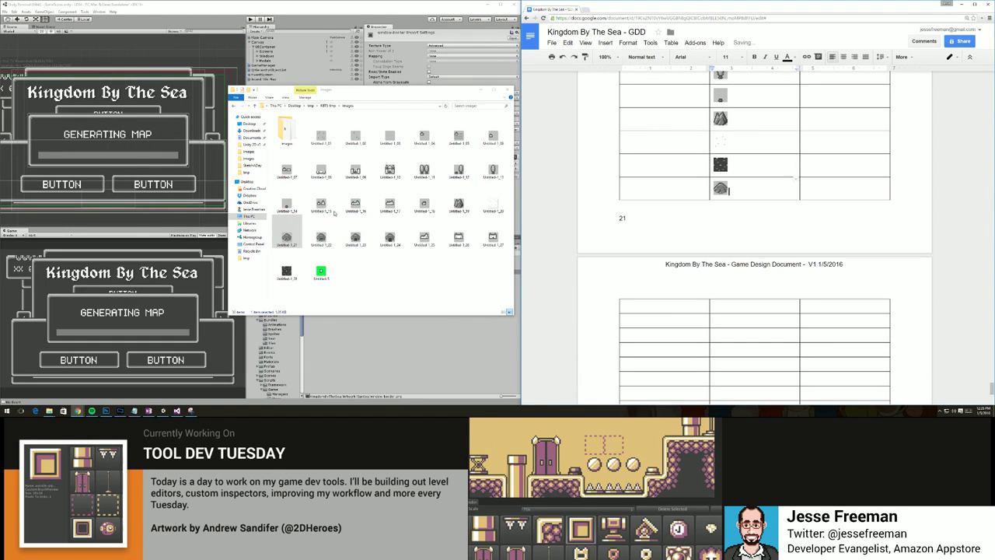
drag(320, 237, 727, 311)
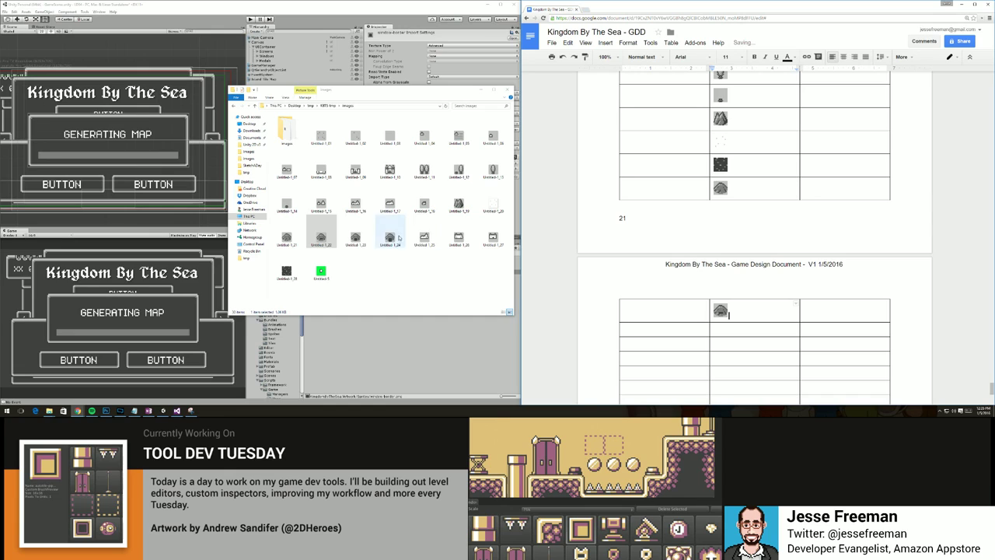
click(355, 237)
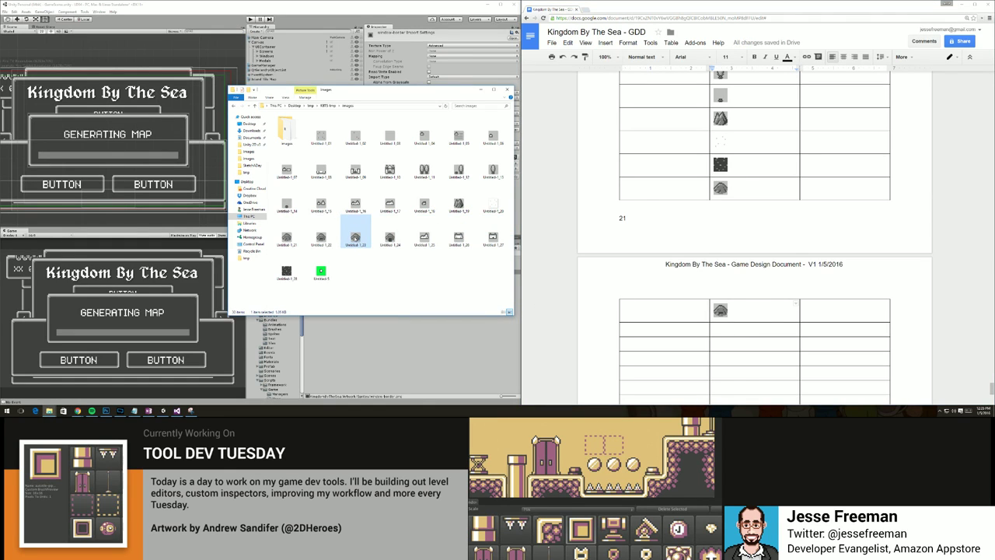
drag(355, 237, 726, 334)
drag(389, 237, 722, 354)
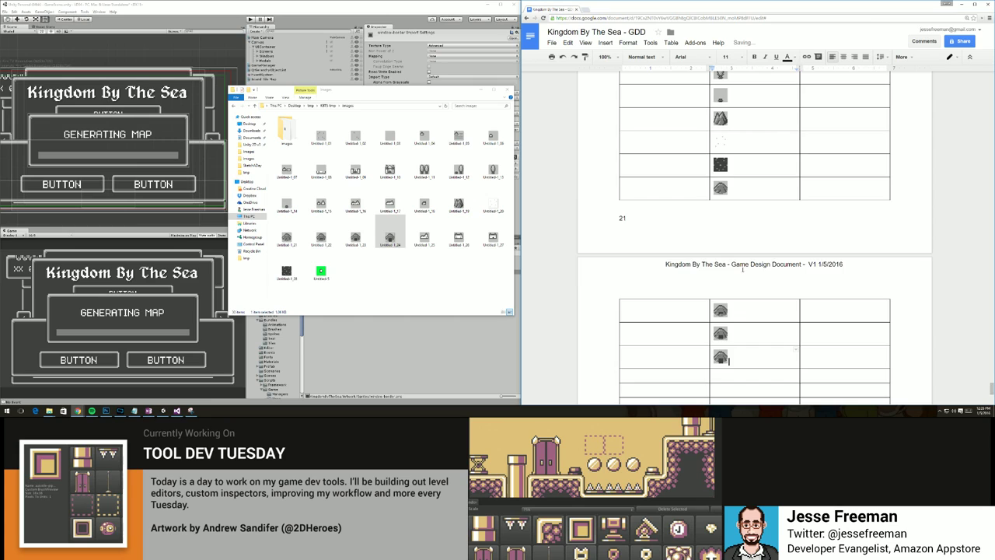
Insert the images Untitled-1_06, Untitled-1_07, Untitled-1_15, Untitled-1_16 and Untitled-1_17 into the next five Sprite cells, one per row.
scroll(742, 269, up, 10)
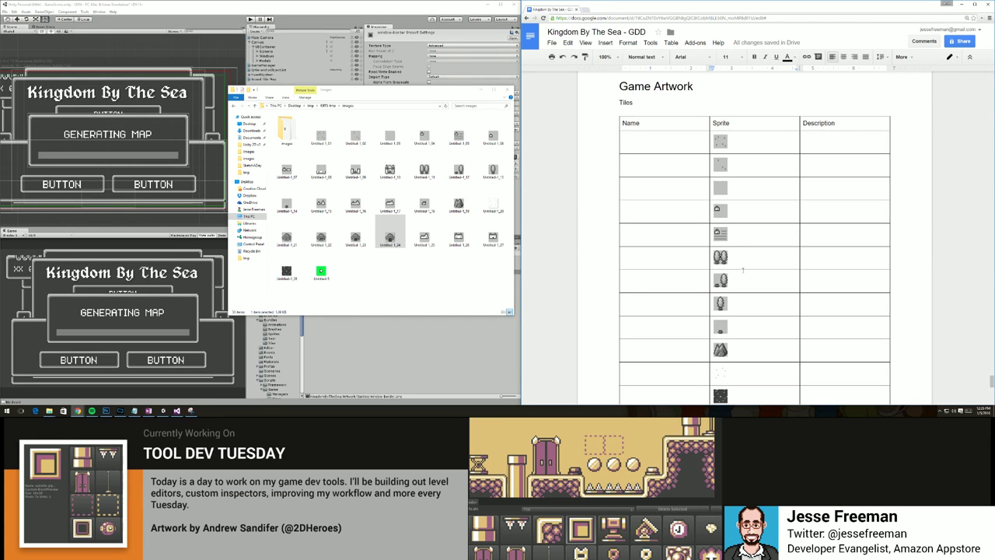
scroll(755, 302, down, 7)
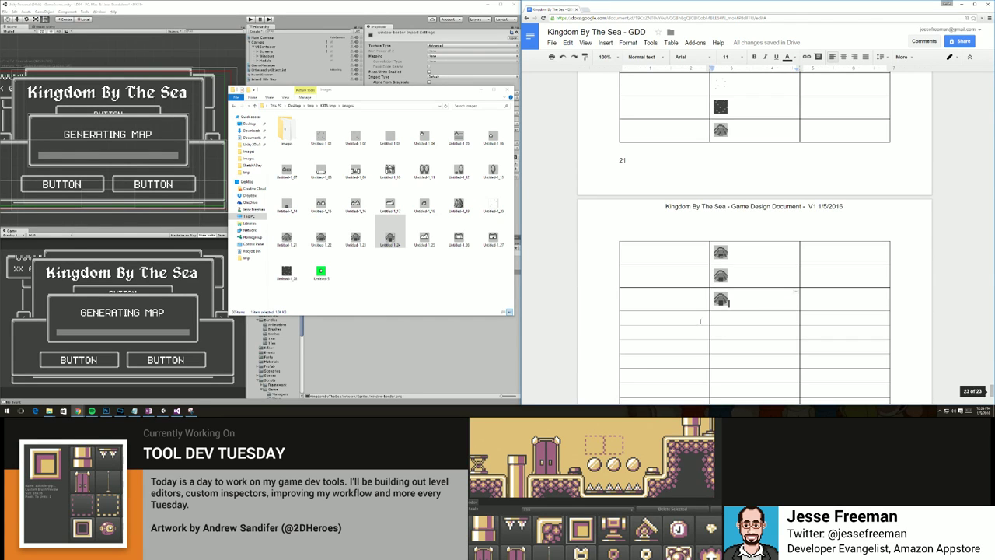
double_click(720, 315)
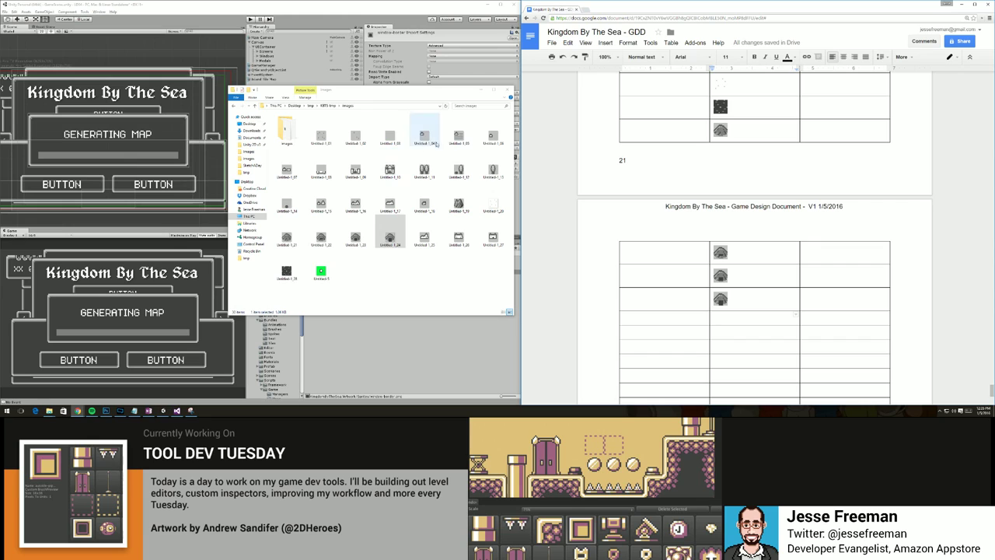
drag(491, 137, 729, 323)
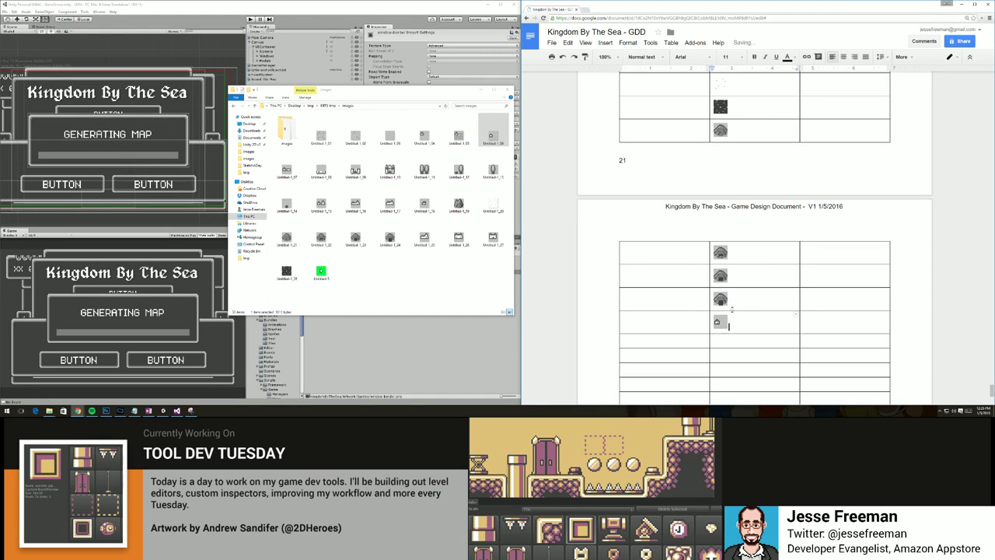
drag(286, 169, 729, 342)
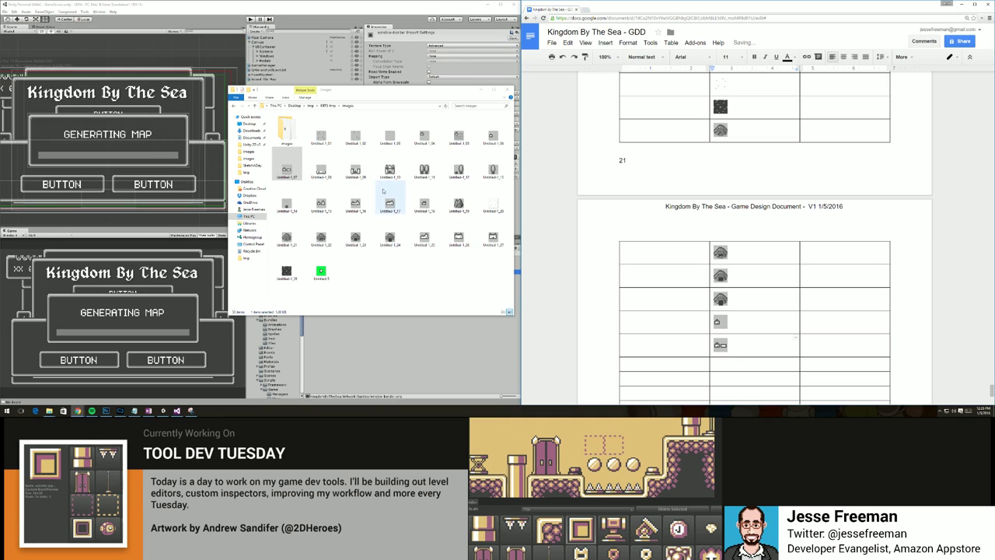
drag(321, 202, 752, 365)
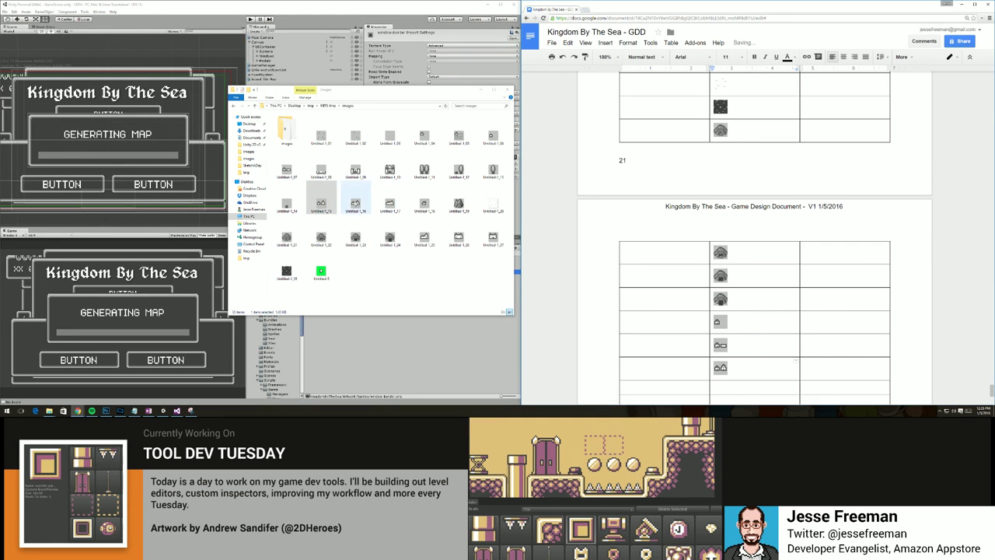
drag(356, 202, 726, 275)
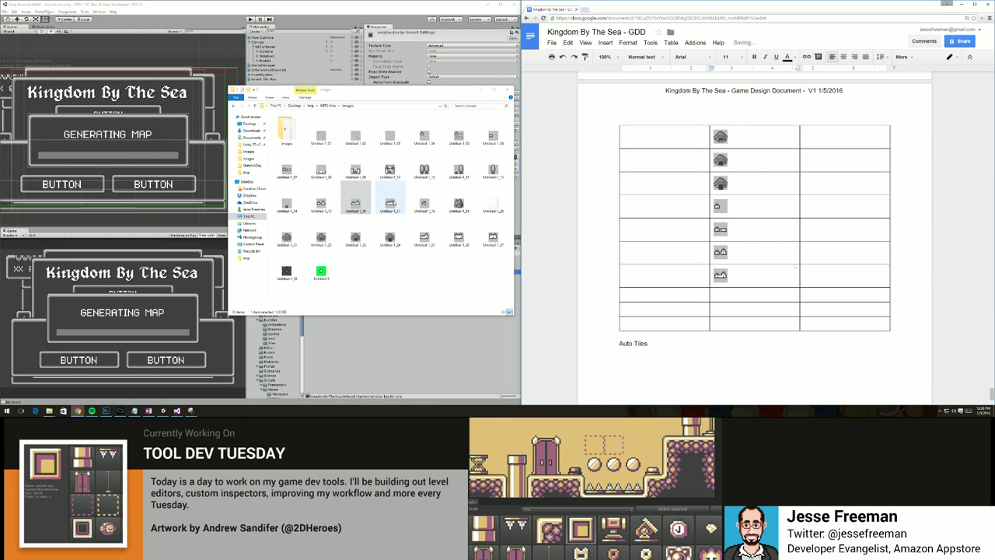
drag(390, 203, 725, 297)
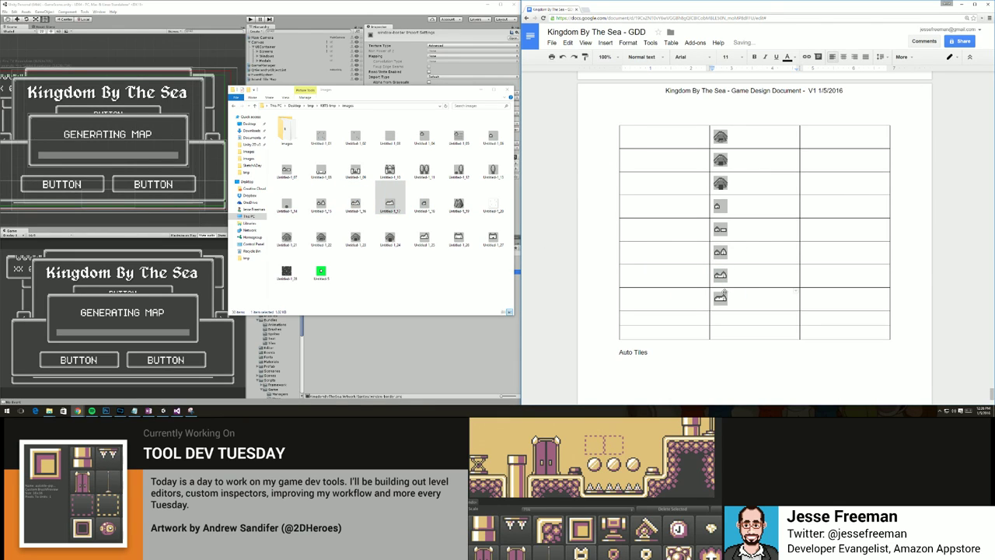
Add a row below the Untitled-1_24 sprite's row and insert the Untitled-1_18 image into its Sprite cell.
right_click(749, 168)
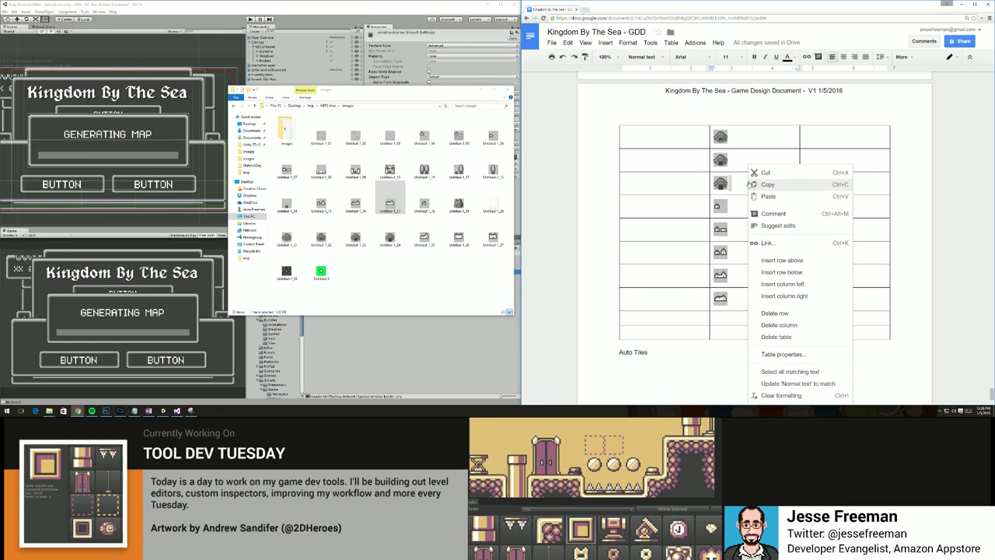
click(780, 272)
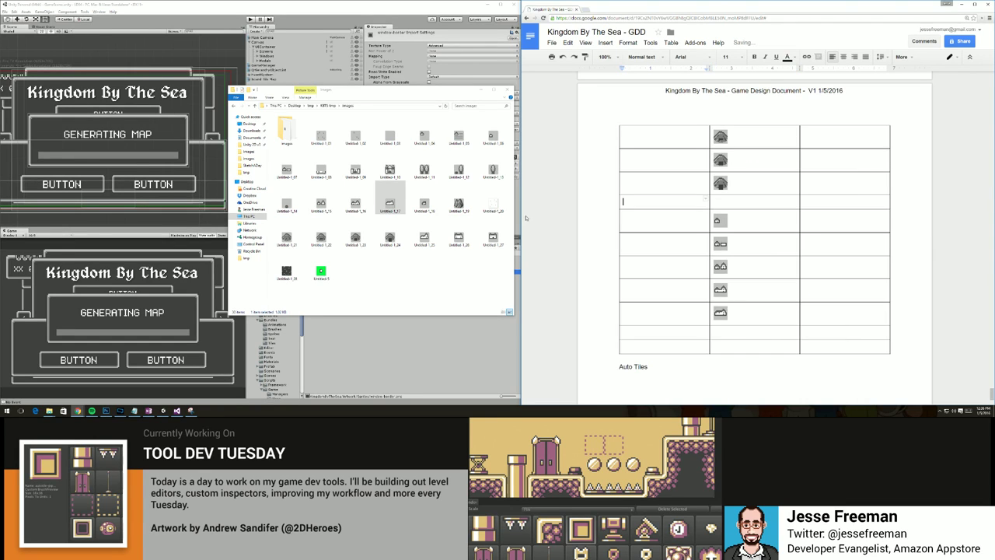
drag(423, 203, 731, 205)
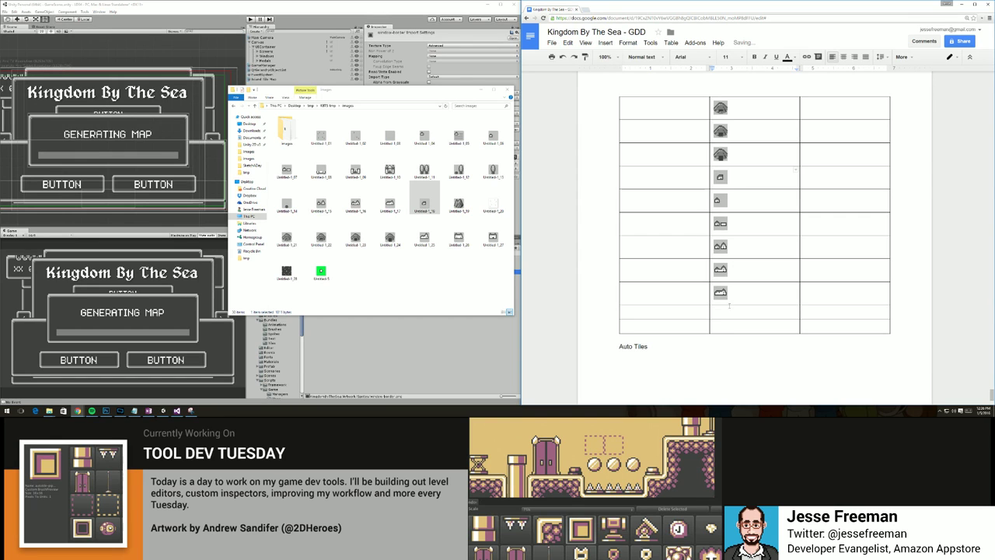
Insert the images Untitled-1_25 and Untitled-1_26 into the last two empty Sprite cells of the Tiles table.
scroll(738, 211, up, 3)
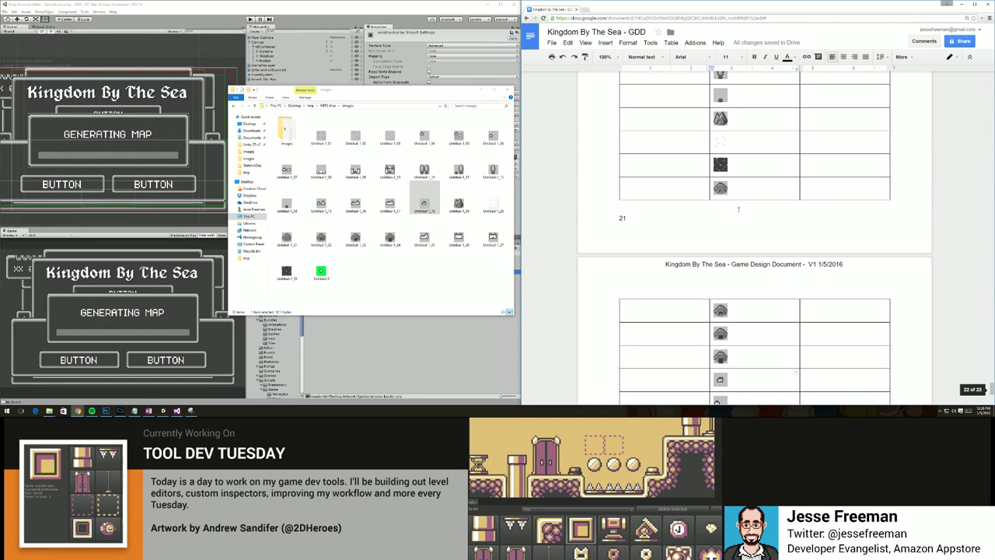
scroll(730, 150, down, 5)
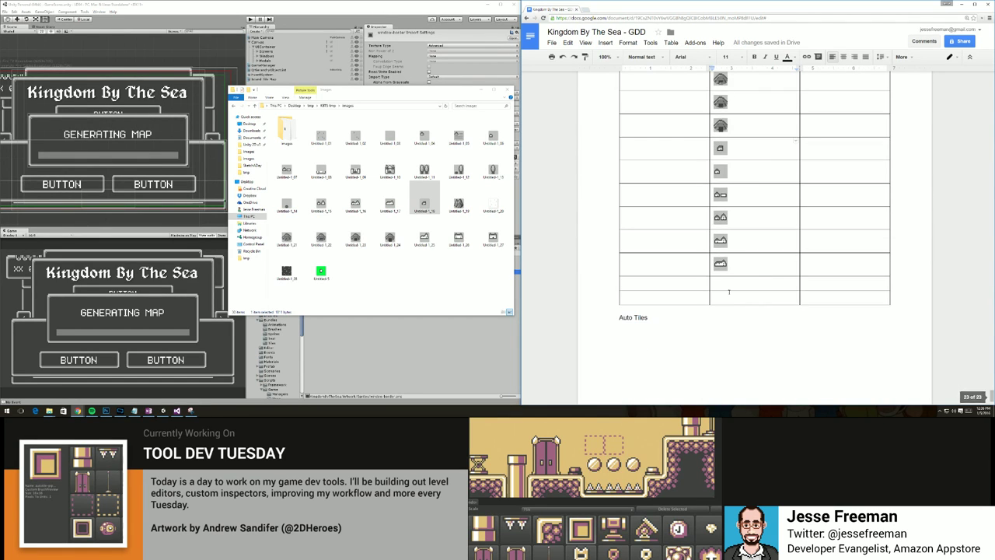
double_click(718, 283)
click(725, 283)
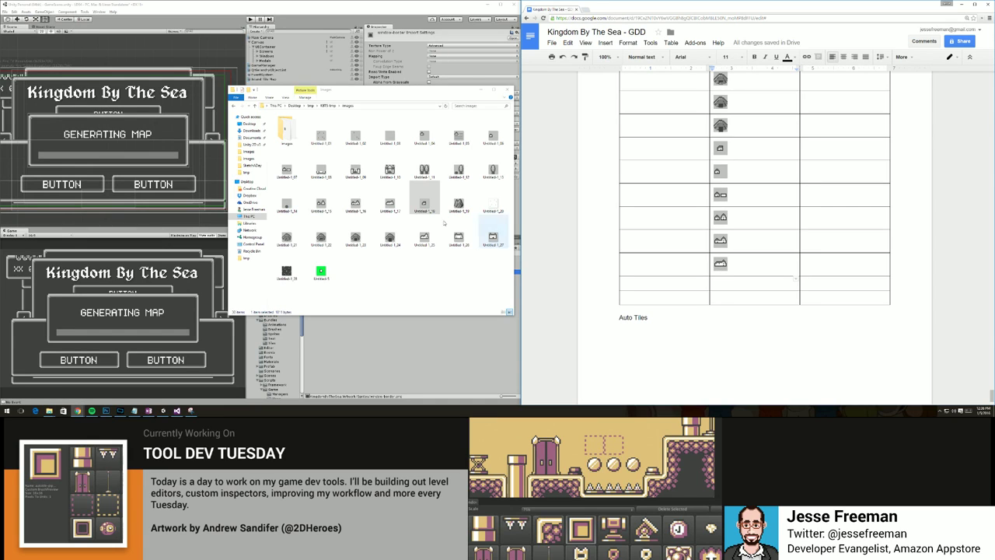
drag(424, 237, 721, 281)
drag(459, 237, 737, 306)
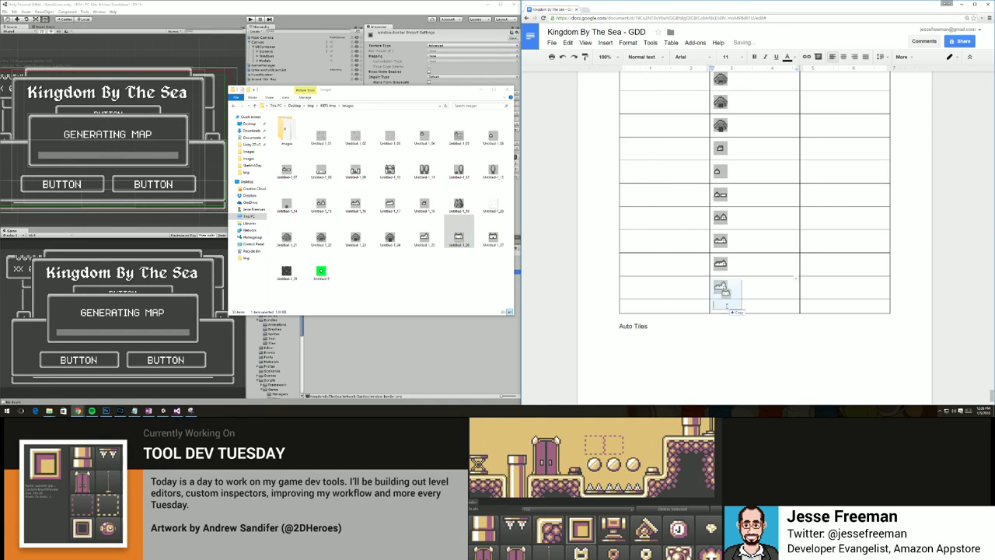
Append four empty rows to the end of the Tiles table.
right_click(739, 304)
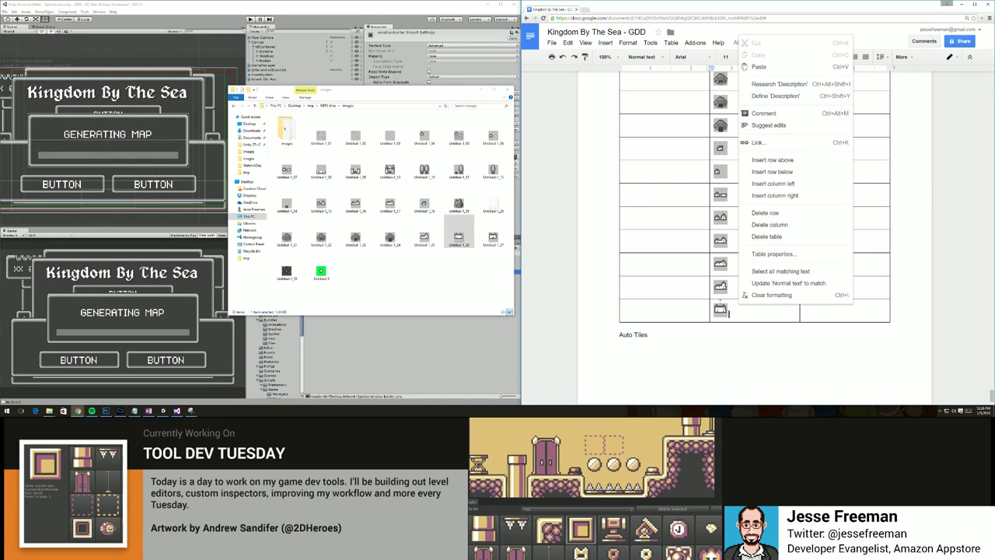
click(737, 314)
key(Tab)
key(Tab)
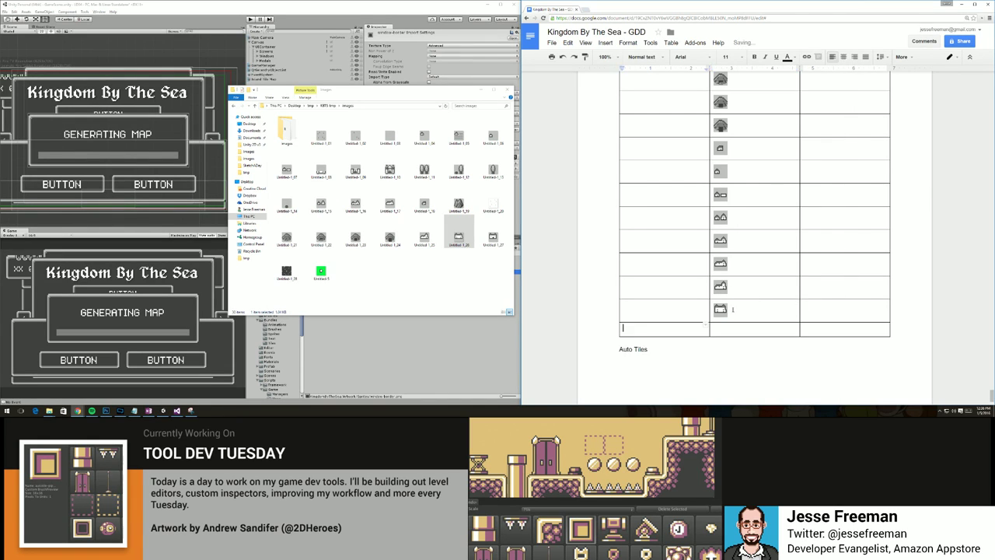
key(Tab)
key(Tab)
key(Tab)
key(Tab)
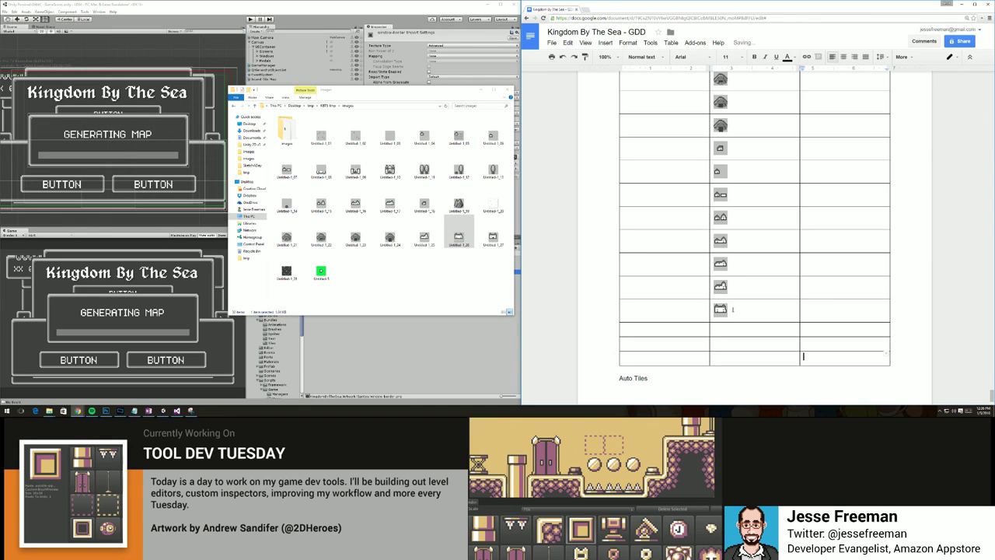
key(Tab)
scroll(732, 310, down, 2)
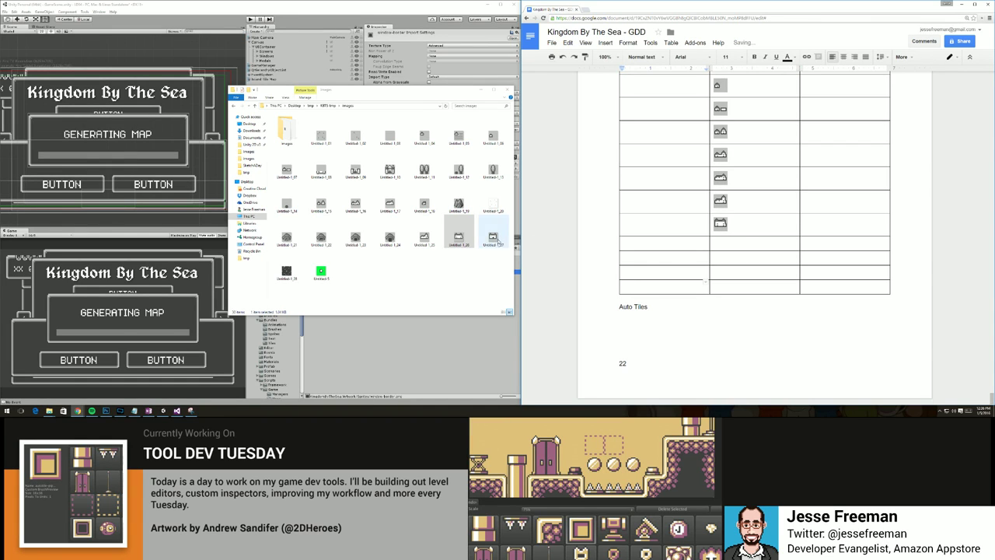
Insert the images Untitled-1_27, Untitled-1_08, Untitled-1_09 and Untitled-1_10 into the four empty Sprite cells, one per row.
drag(493, 237, 720, 243)
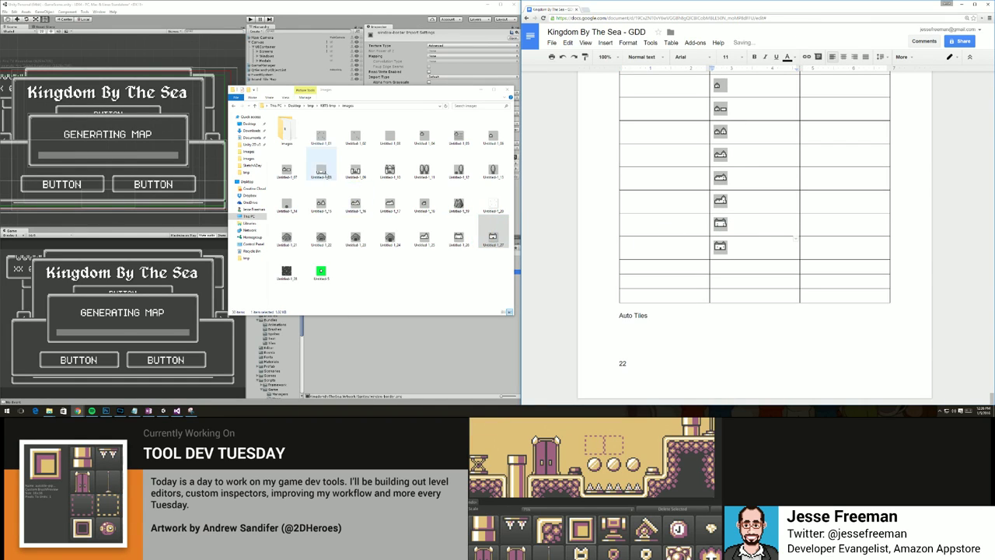
drag(321, 166, 737, 270)
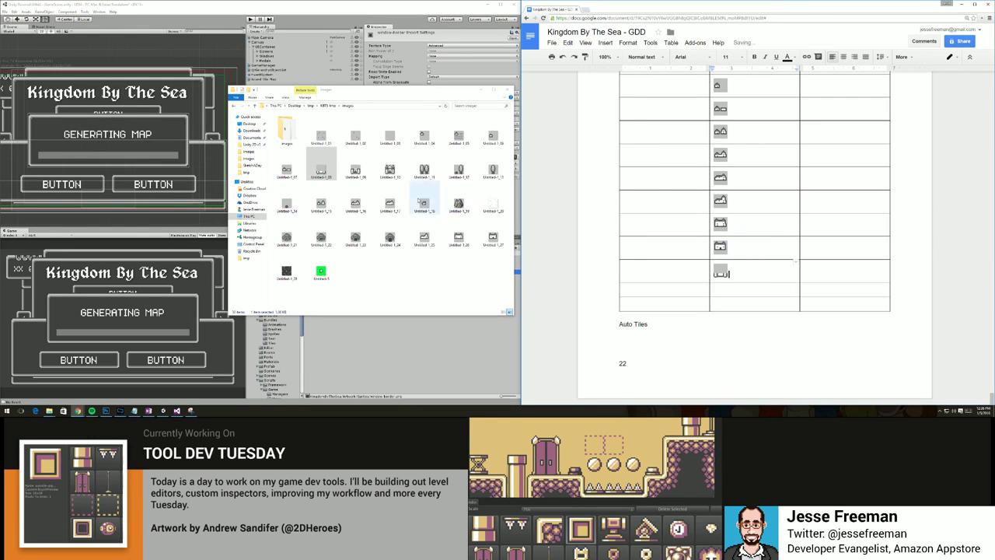
drag(355, 169, 742, 295)
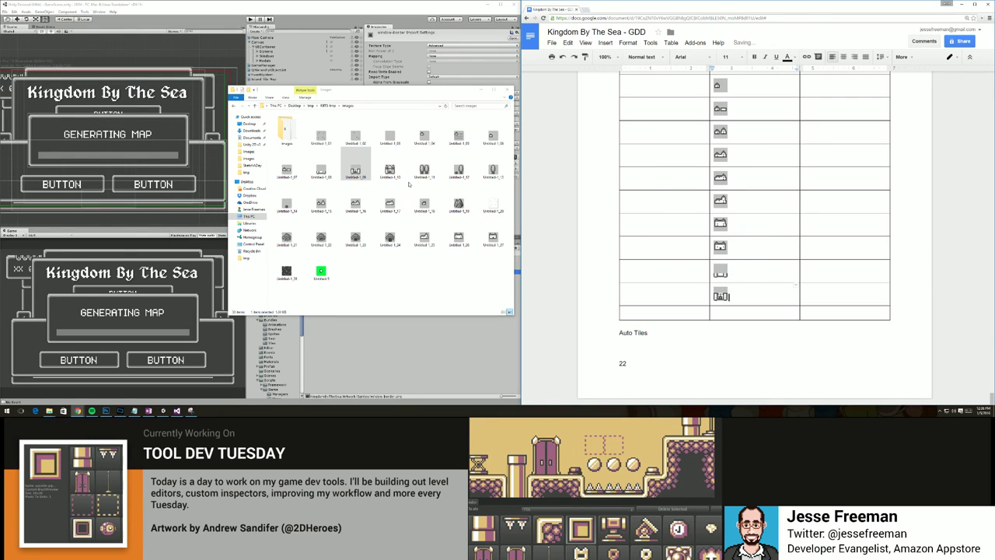
drag(389, 169, 727, 315)
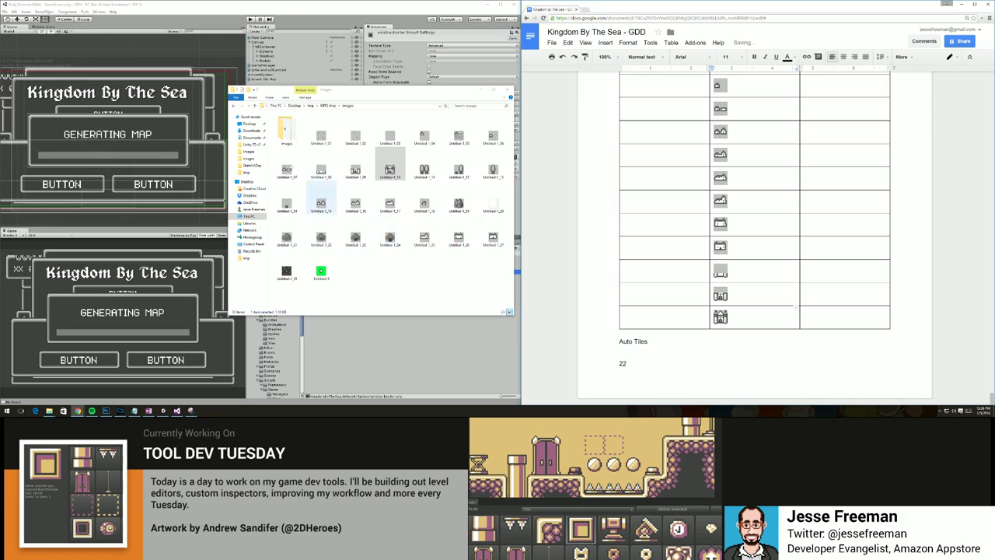
Open the nested images folder in File Explorer and append an empty row to the end of the Tiles table.
double_click(287, 132)
click(803, 315)
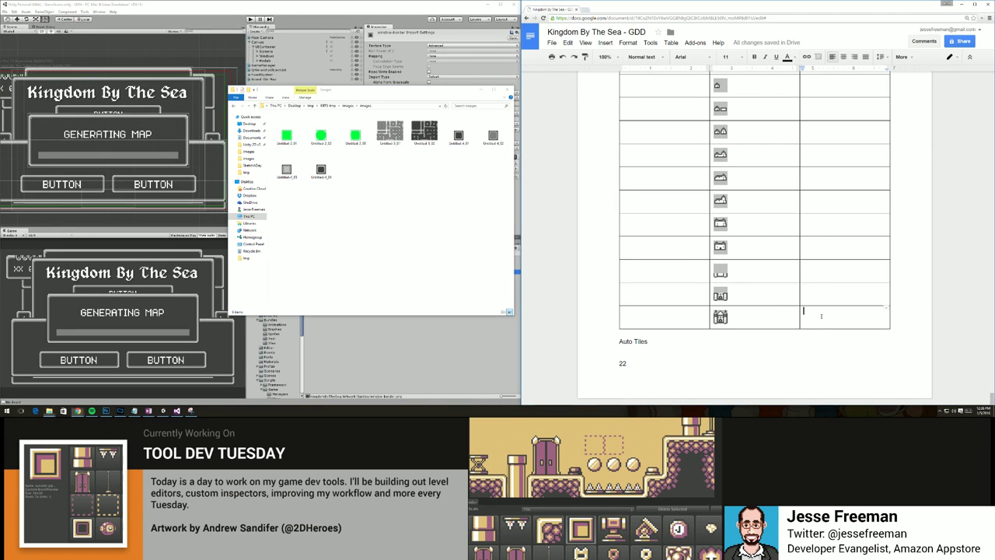
click(811, 320)
key(Tab)
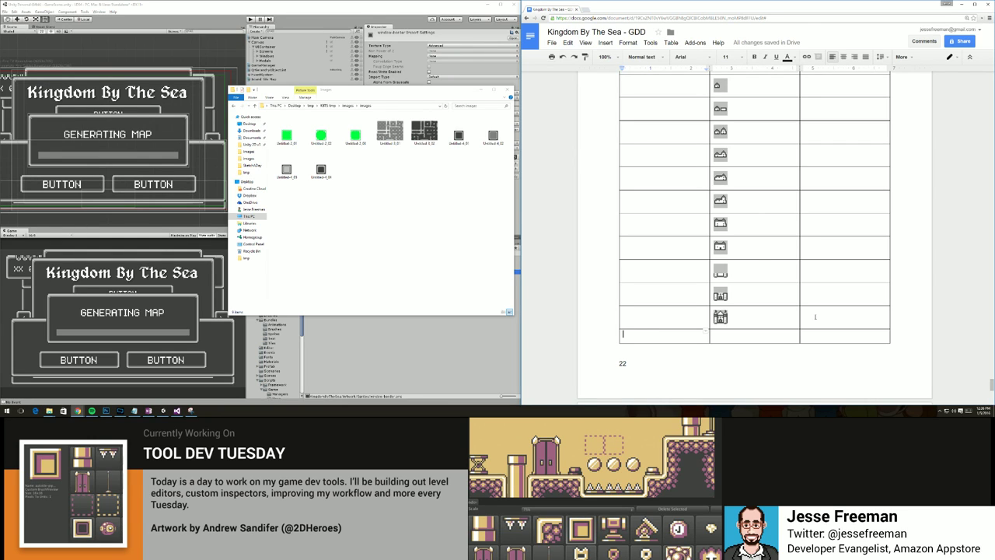
Append five more empty rows to the end of the Tiles table.
key(Tab)
key(Tab)
key(Tab)
key(Tab)
key(Tab)
key(Tab)
key(Tab)
key(Tab)
key(Tab)
key(Tab)
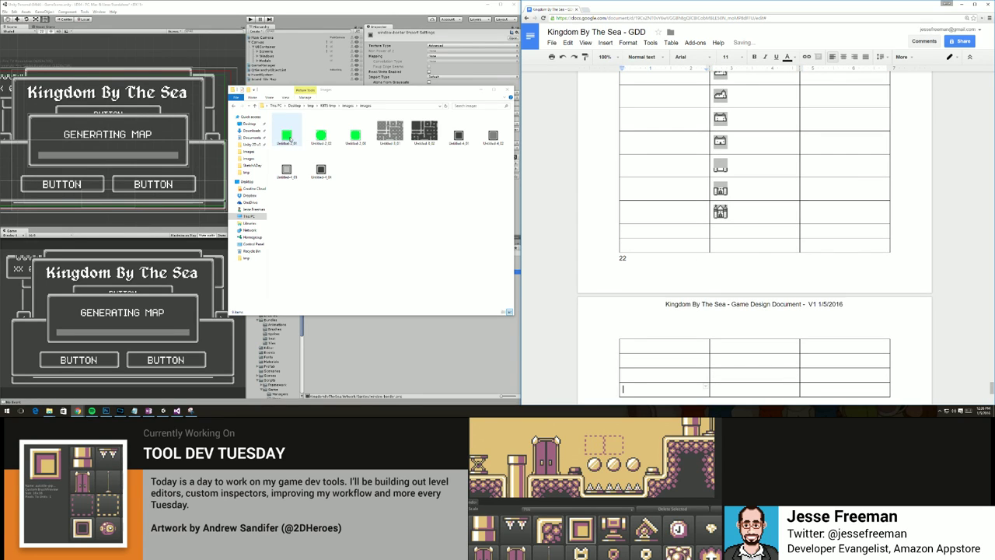
Insert the green square, green circle, dark framed square and grey framed square images into the first four empty Sprite cells.
drag(287, 136, 734, 233)
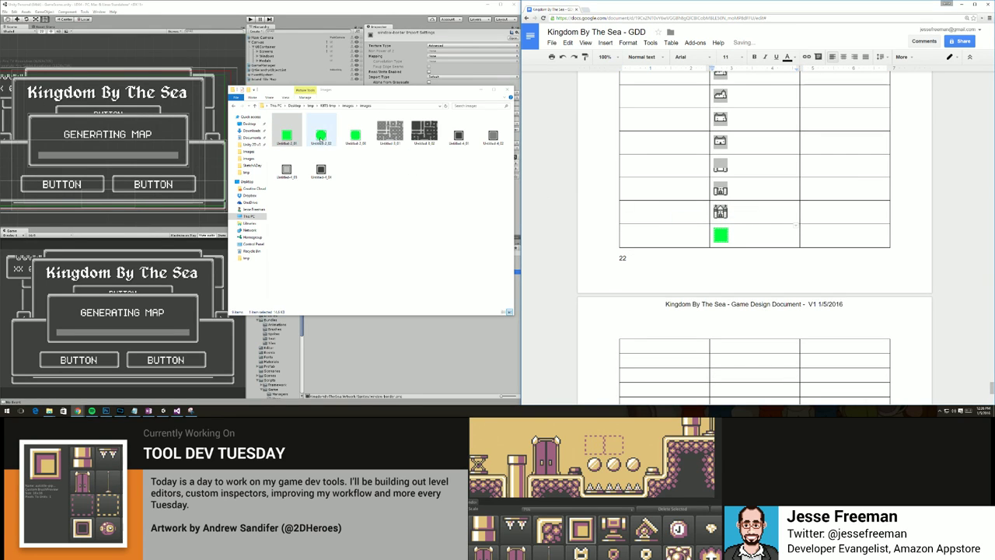
click(321, 136)
drag(321, 136, 728, 343)
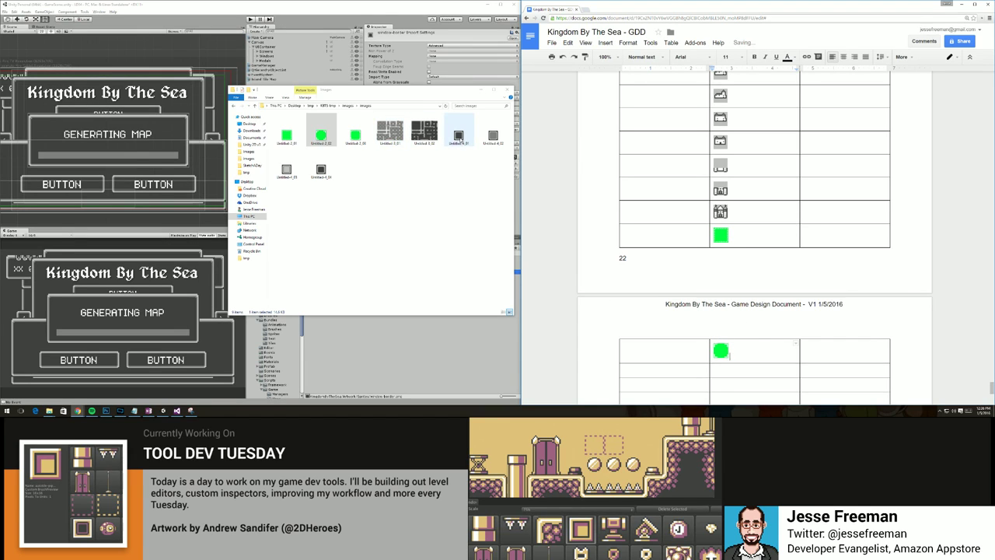
drag(459, 138, 727, 374)
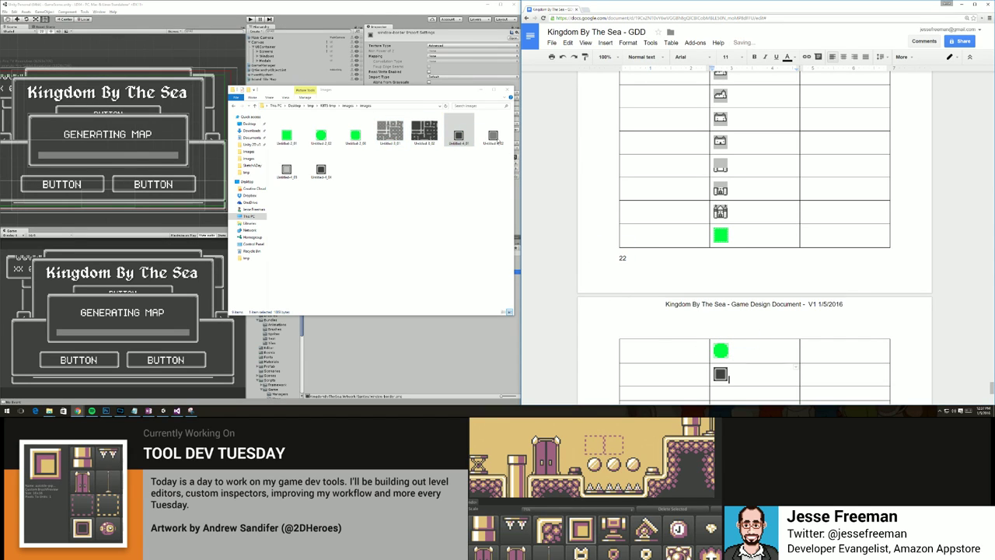
drag(493, 137, 726, 395)
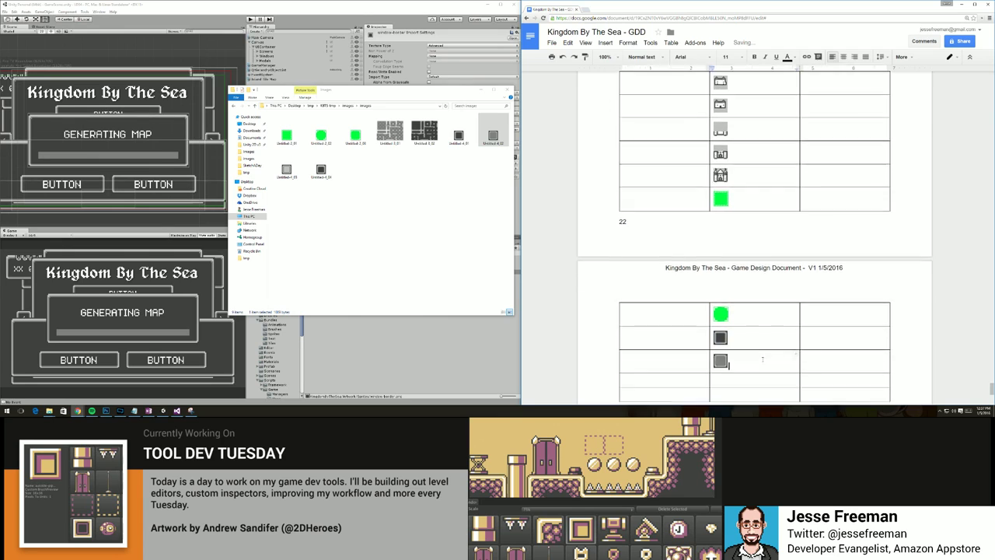
Fill the last two Sprite cells with the dark and the light auto-tile sheets and delete the Auto Tiles line below the table.
scroll(726, 325, down, 3)
drag(390, 130, 726, 266)
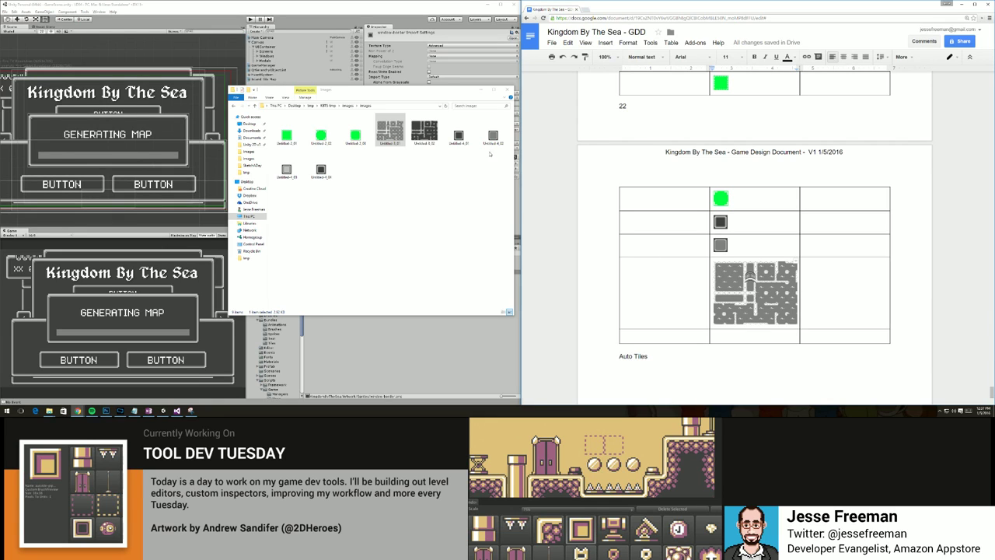
key(BackSpace)
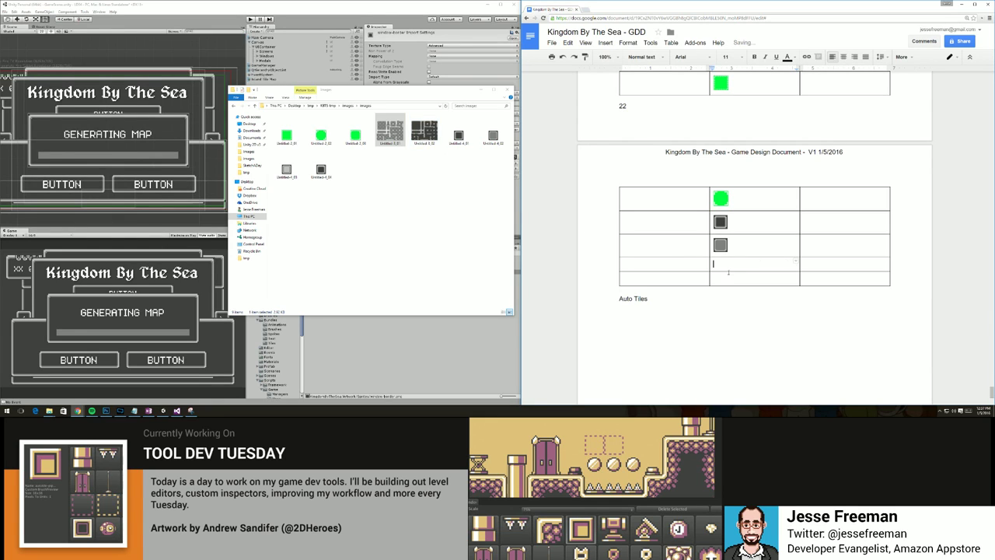
drag(424, 131, 735, 263)
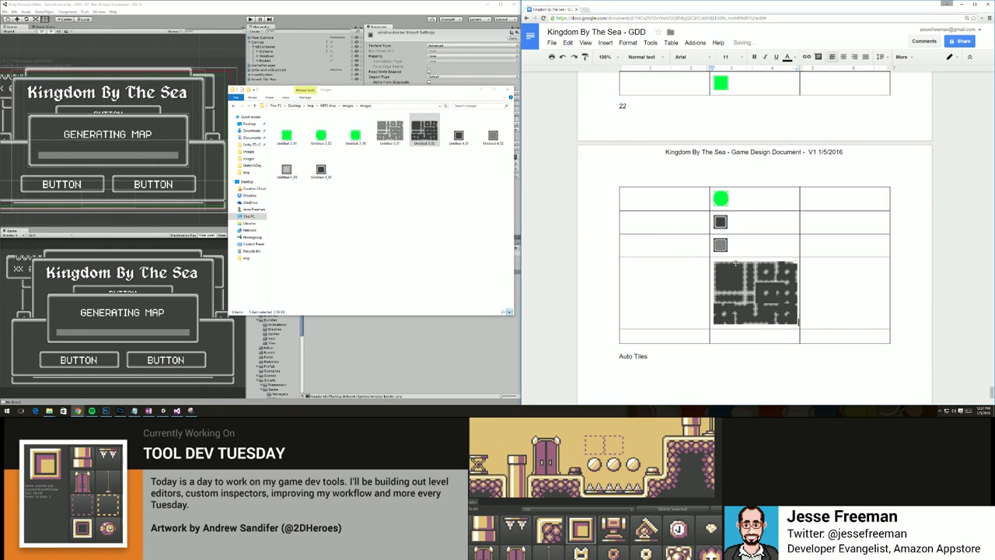
drag(389, 130, 612, 332)
key(BackSpace)
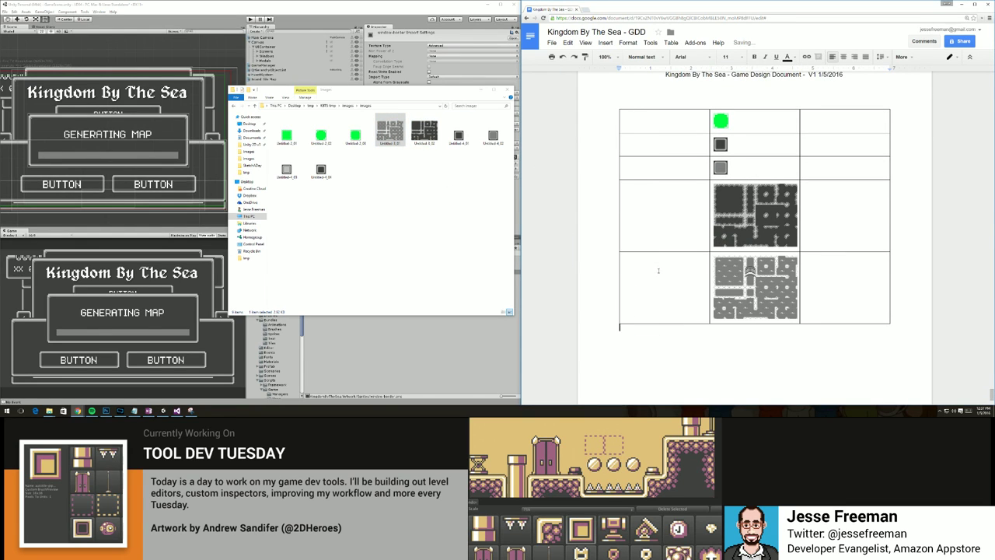
Add a row below the grey framed square and insert the marked green square image from the parent images folder into its Sprite cell.
scroll(658, 270, up, 4)
scroll(663, 265, down, 2)
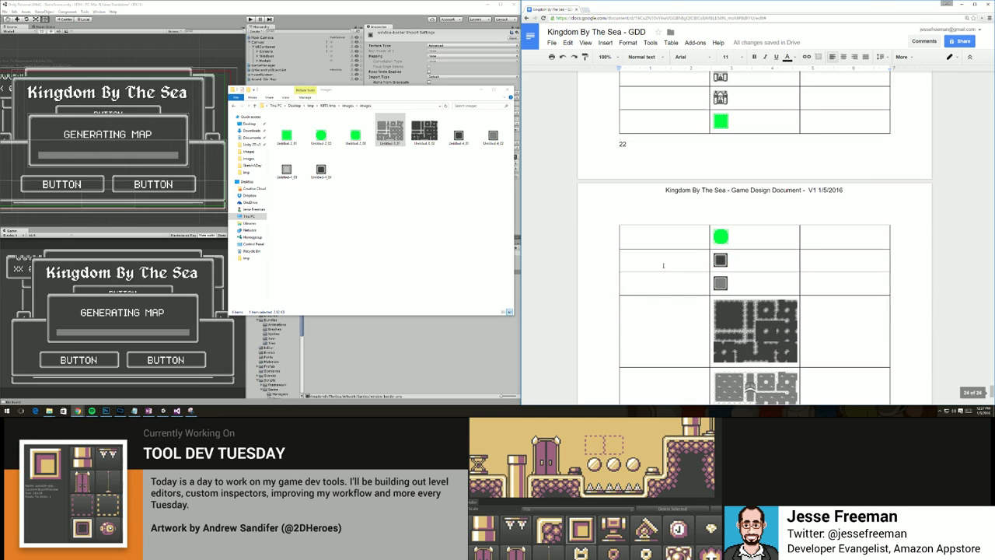
scroll(663, 265, down, 3)
scroll(663, 265, up, 5)
scroll(728, 248, down, 1)
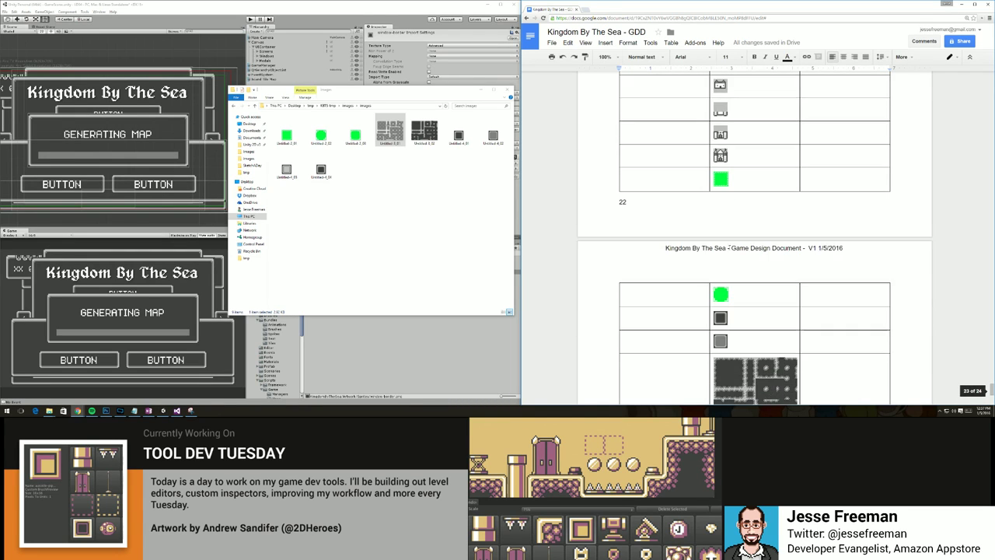
scroll(728, 247, down, 2)
right_click(740, 244)
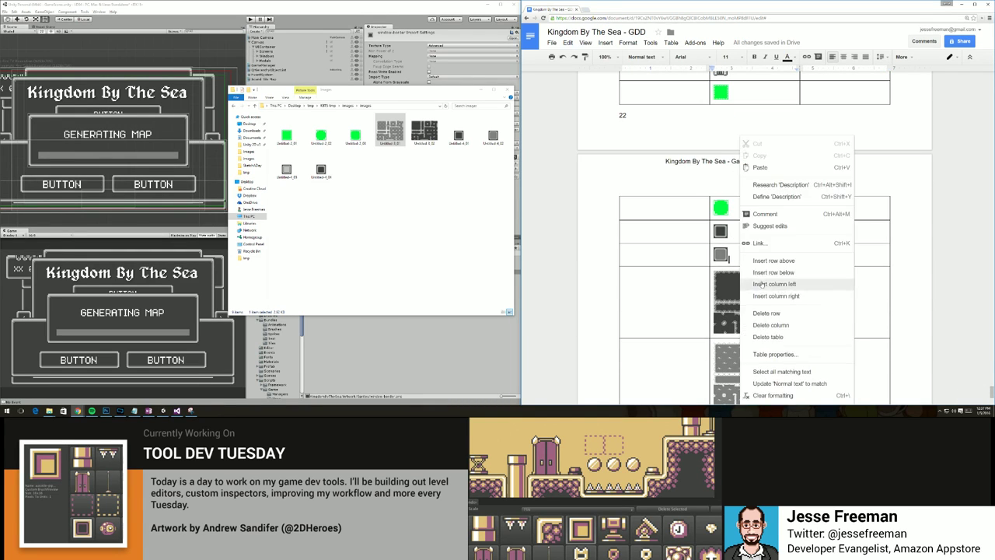
click(769, 272)
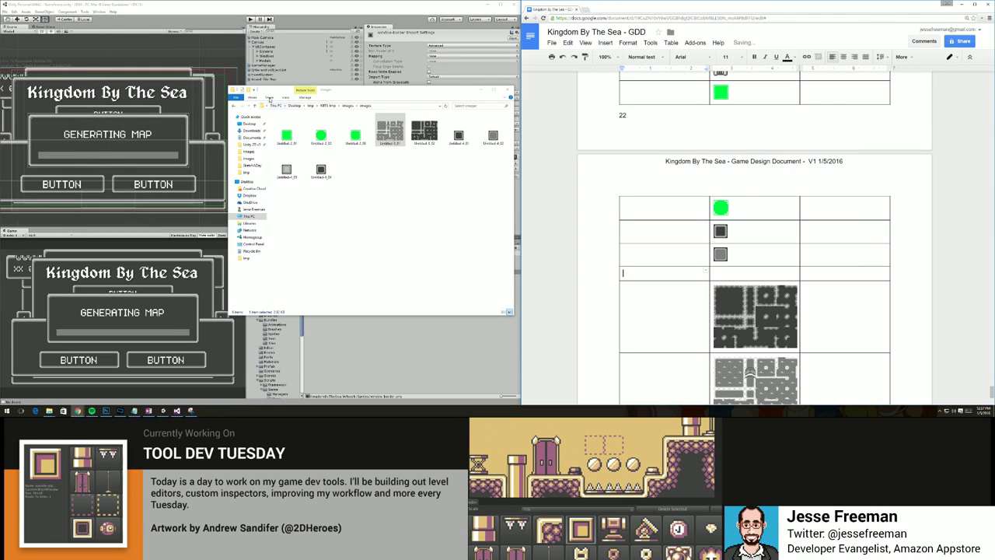
click(233, 105)
drag(321, 270, 732, 273)
Extend the Tiles line to "Tiles in the game are 16 x 16 and should be comprised of 4 8x8 tiles (similar to how a nintendo would work)".
scroll(774, 251, up, 10)
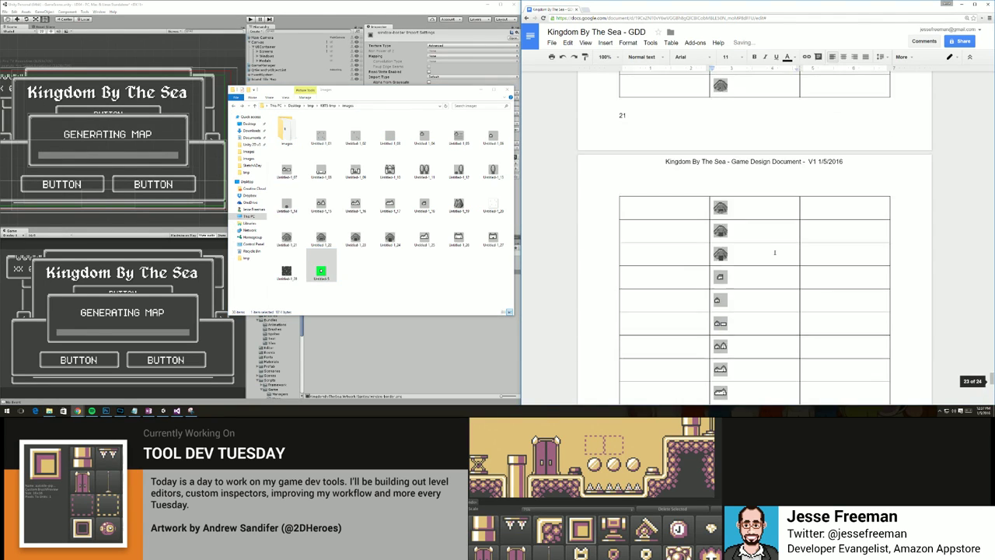
scroll(774, 251, up, 3)
click(644, 261)
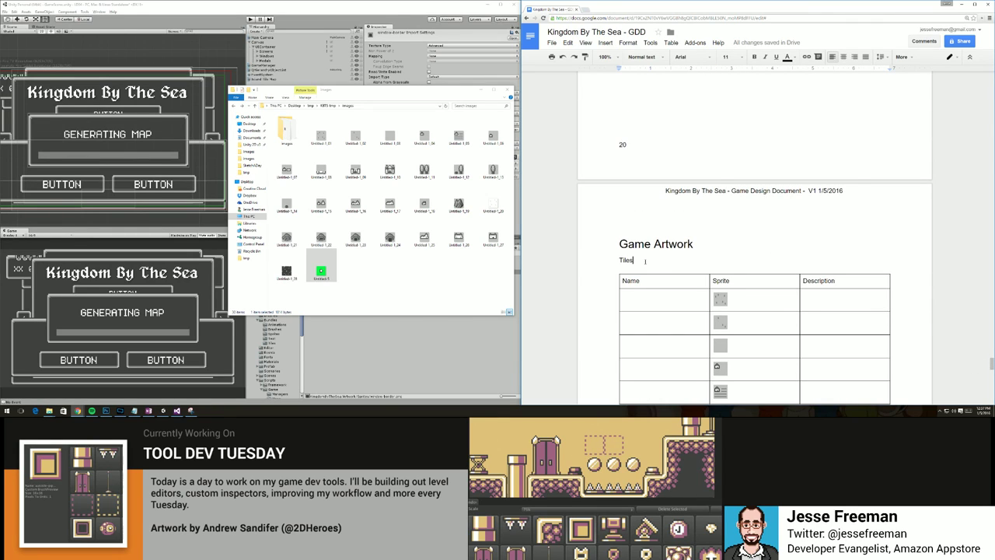
text(in the game are 16 x 16 and should )
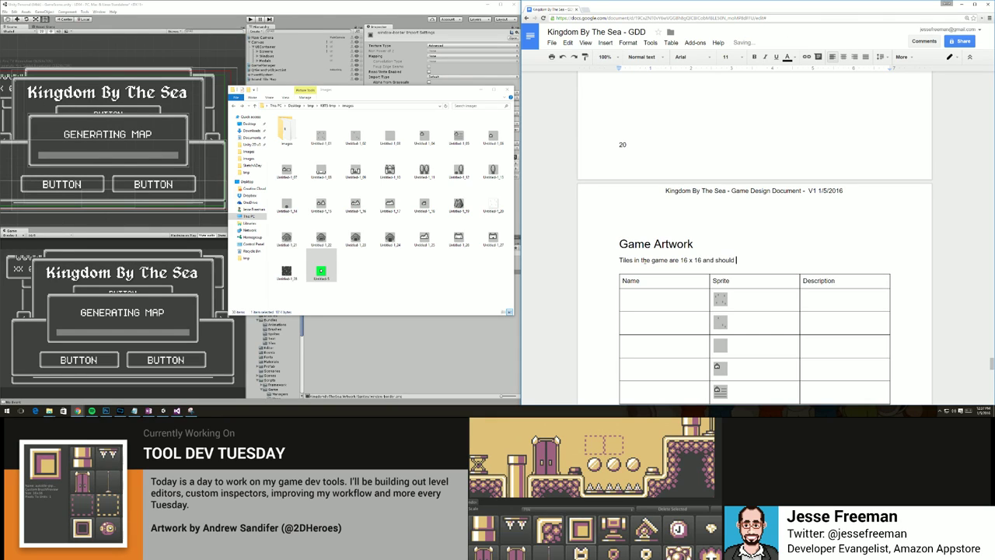
text(be comprised of 4 8x8 tiles (similar to how a nin)
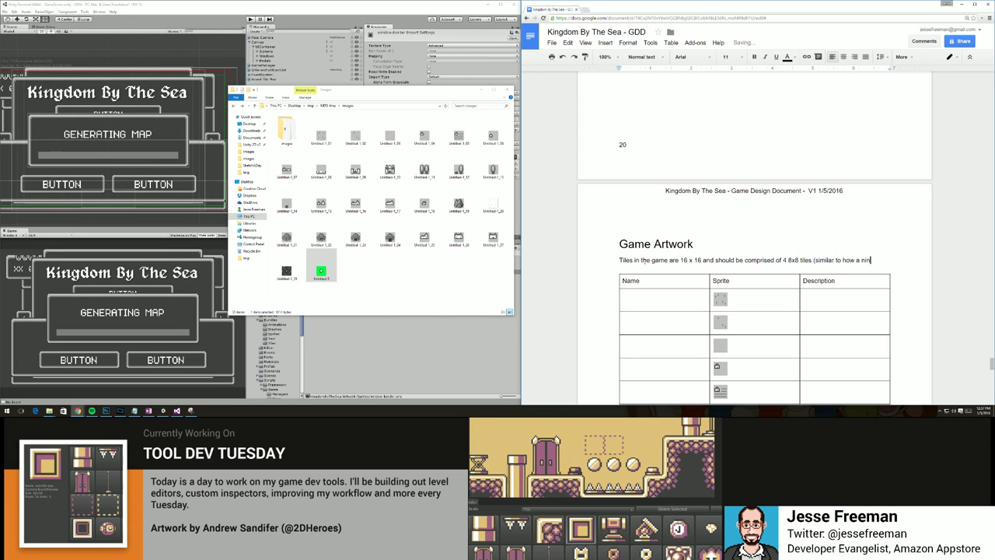
text(tendo would work))
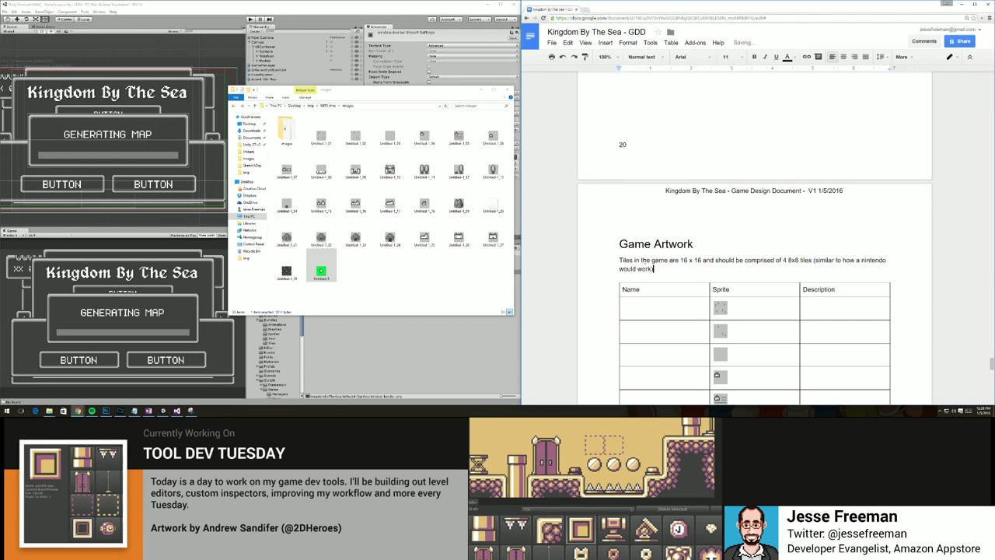
Shorten the sentence under Game Artwork to "Tiles in the game are 16 x 16." and look over the tile table.
shift+click(704, 260)
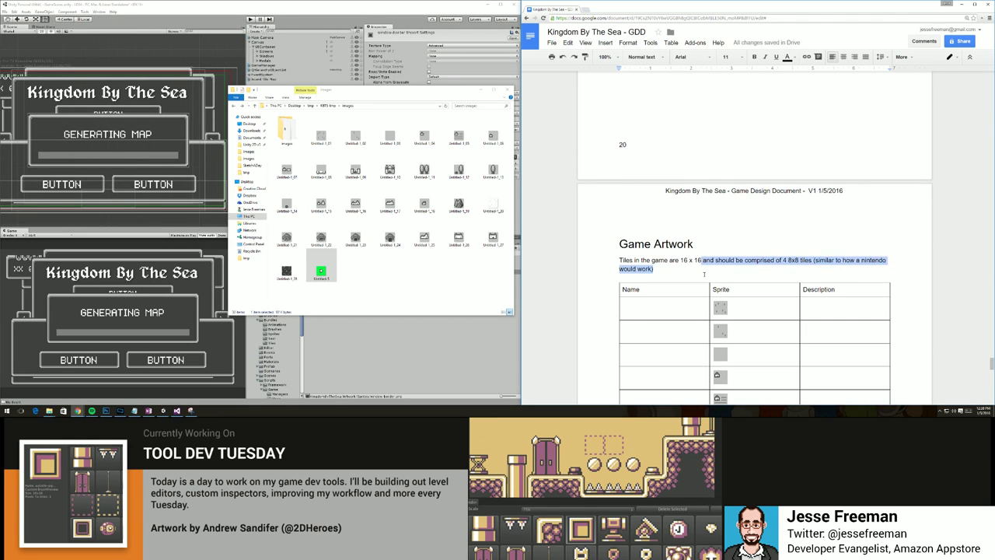
key(BackSpace)
scroll(703, 274, down, 10)
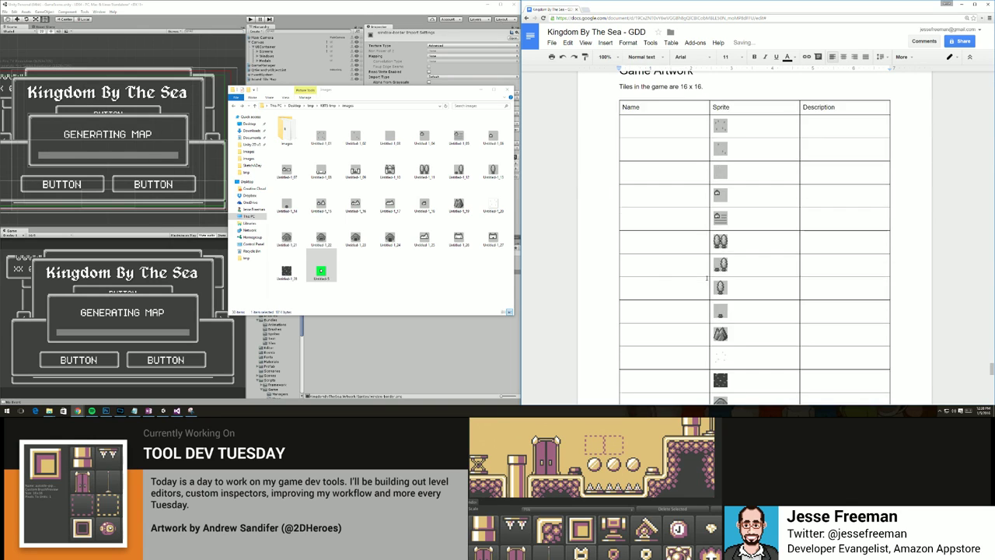
scroll(707, 277, down, 10)
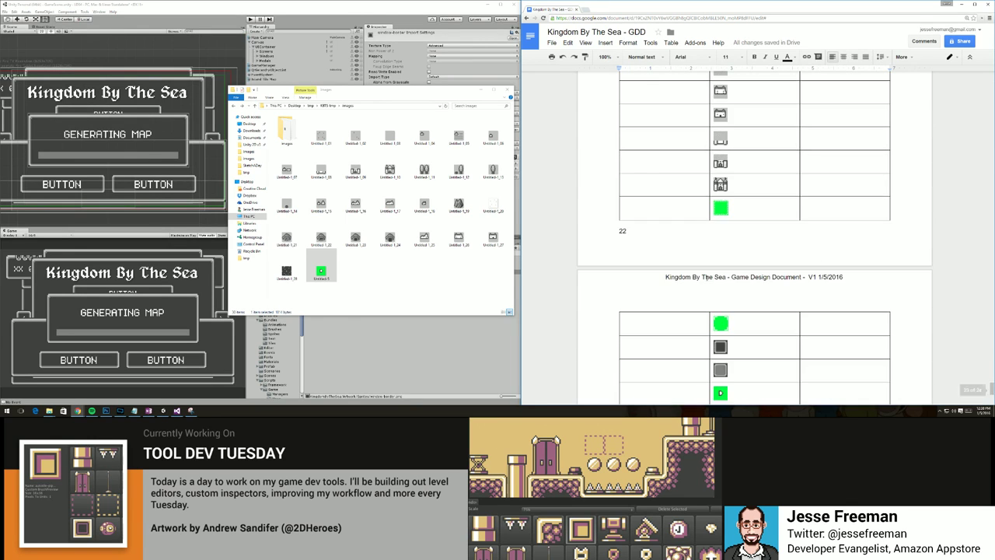
scroll(707, 276, up, 10)
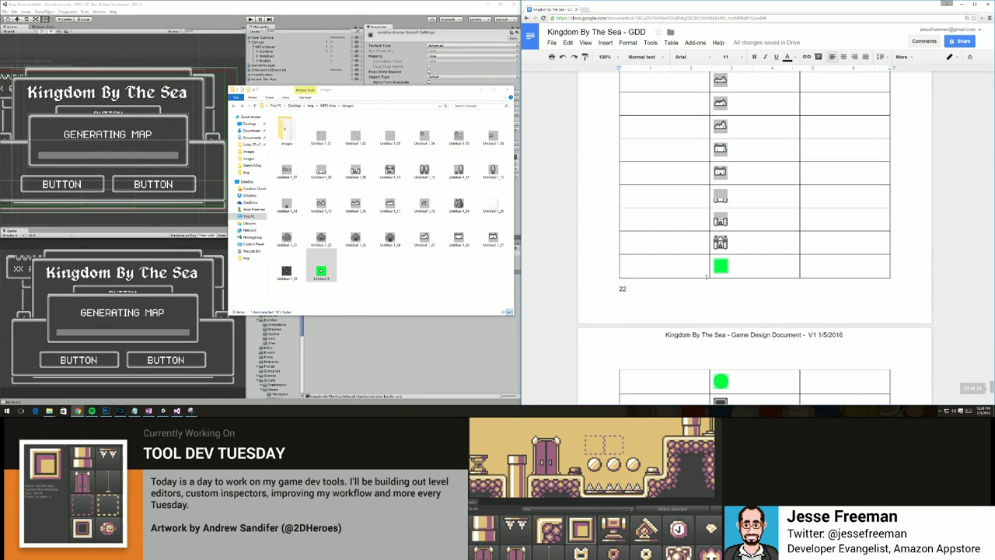
scroll(703, 274, up, 8)
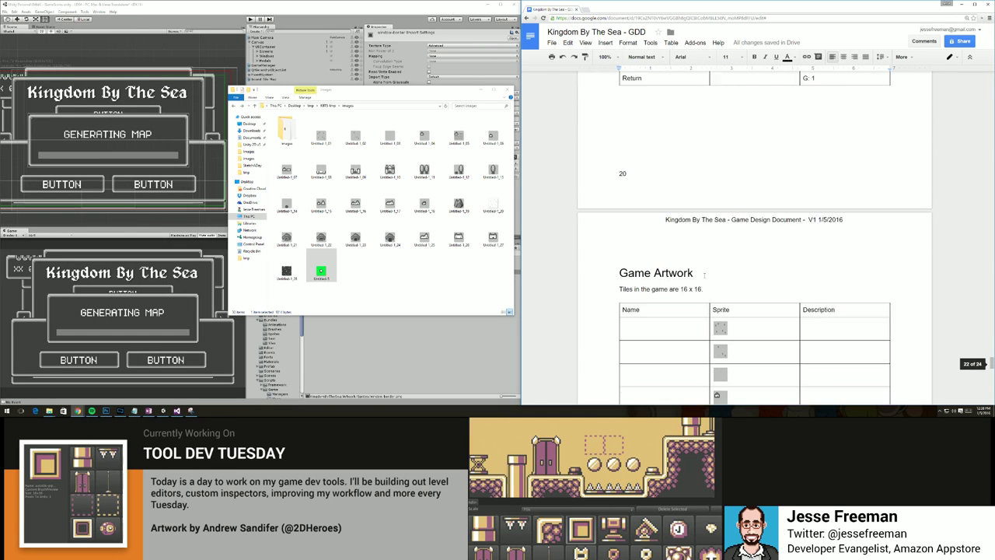
Start a second sentence after it reading "Auto tile sets such as the ocean and the fog of war".
text(A)
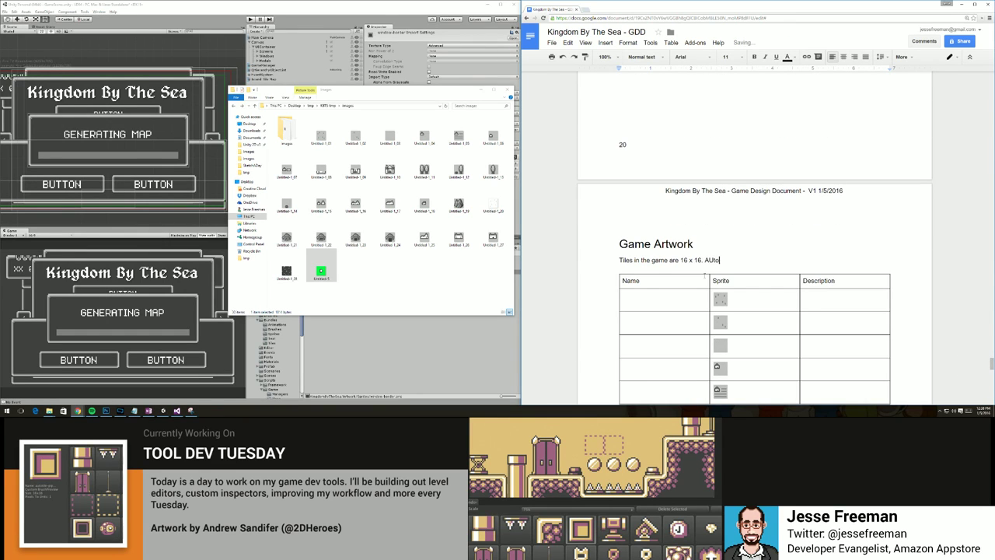
text(uto tile )
text(sets s)
text(uch as the coas)
key(BackSpace)
key(BackSpace)
key(BackSpace)
key(BackSpace)
text(ocean and the fog of war )
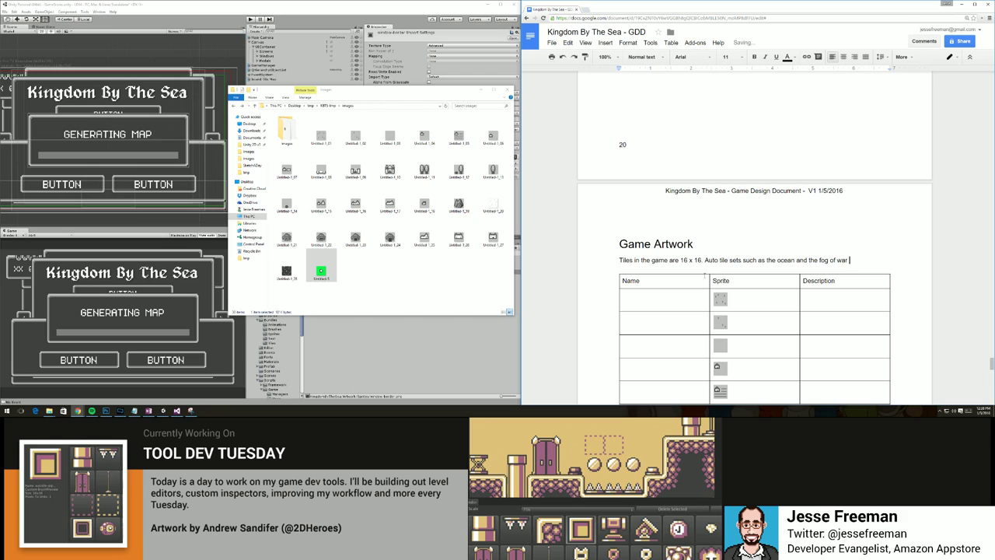
Complete the auto tile sentence with "are made up of a 48 tile template.".
text(are made up of)
text( a simple)
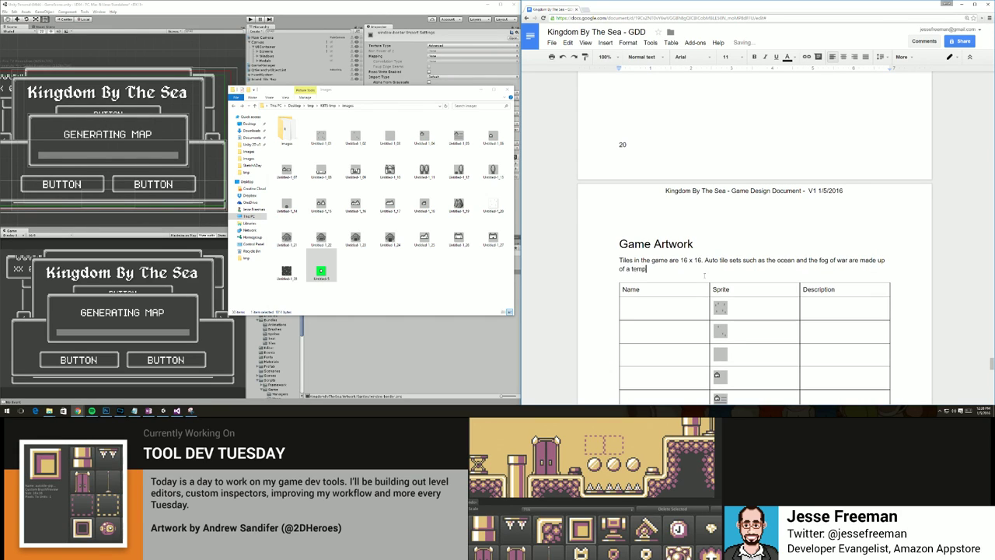
key(BackSpace)
key(BackSpace)
key(BackSpace)
key(BackSpace)
key(BackSpace)
key(BackSpace)
text(48 tile template)
Enter the names grass-1, grass-2 and grass-3 for the first three tiles in the table.
scroll(717, 276, down, 1)
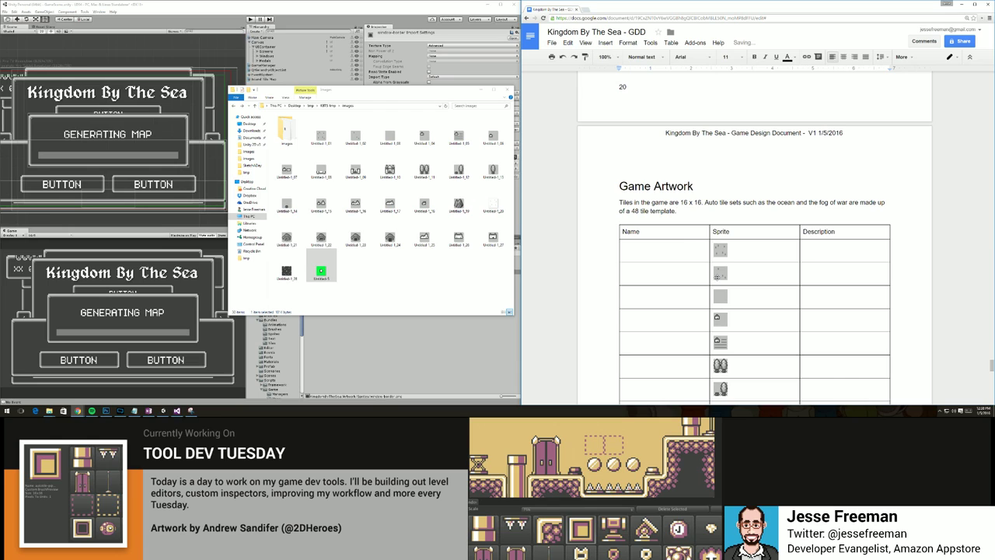
click(655, 256)
text(grass-1)
click(653, 268)
text(grass-2)
click(648, 303)
text(grass-23)
key(BackSpace)
key(BackSpace)
text(3)
Name the two farm tiles below the grass rows farm-1 and farm-2.
scroll(647, 305, down, 1)
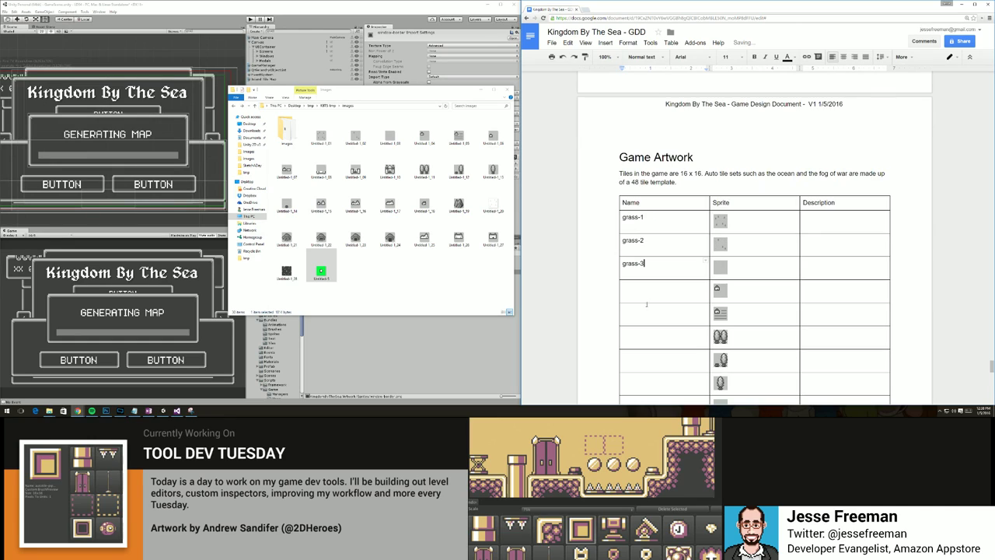
click(646, 290)
text(farm-1)
click(643, 311)
text(farm-2)
Name the two forest tiles forest-1 and forest-2, reusing the first name for the second.
scroll(644, 310, down, 1)
click(647, 278)
text(fores)
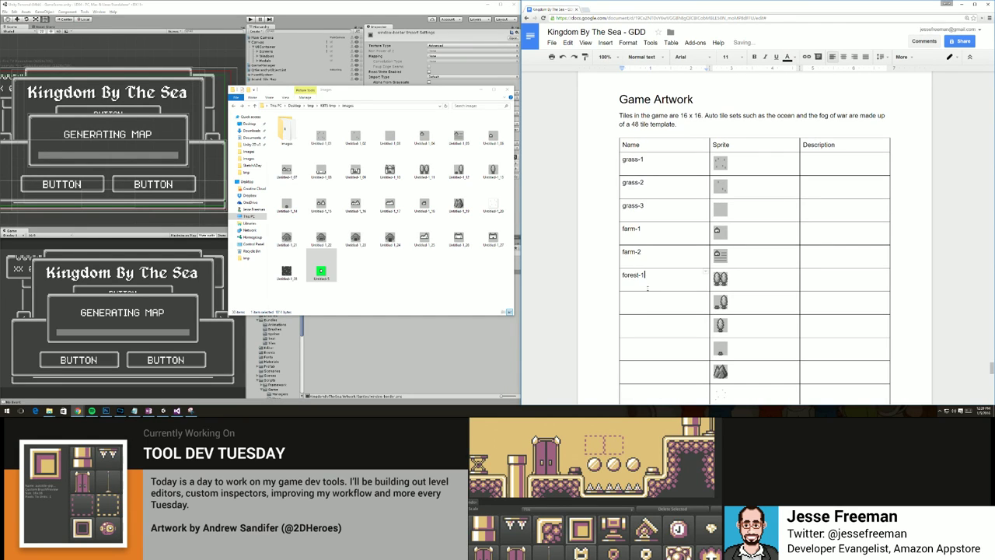
text(t-1)
drag(646, 287, 622, 278)
key(ctrl+c)
click(637, 304)
key(ctrl+v)
key(BackSpace)
text(2)
Name the single-tree tile tree and the tile below it stump.
click(642, 323)
text(tre)
click(644, 355)
text(stump)
scroll(645, 311, down, 1)
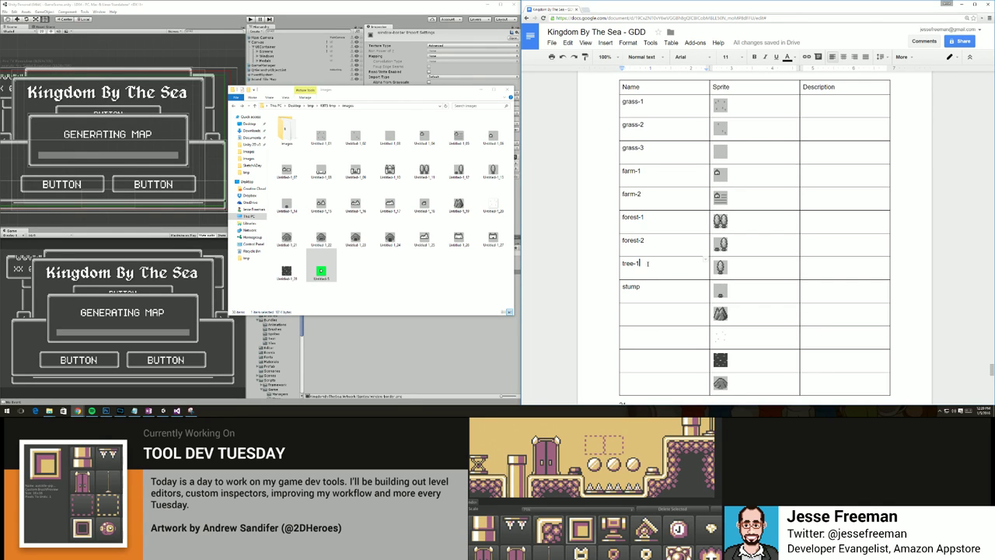
key(BackSpace)
key(BackSpace)
Name the next three tiles Mountain, Desert and Marsh.
scroll(645, 264, down, 1)
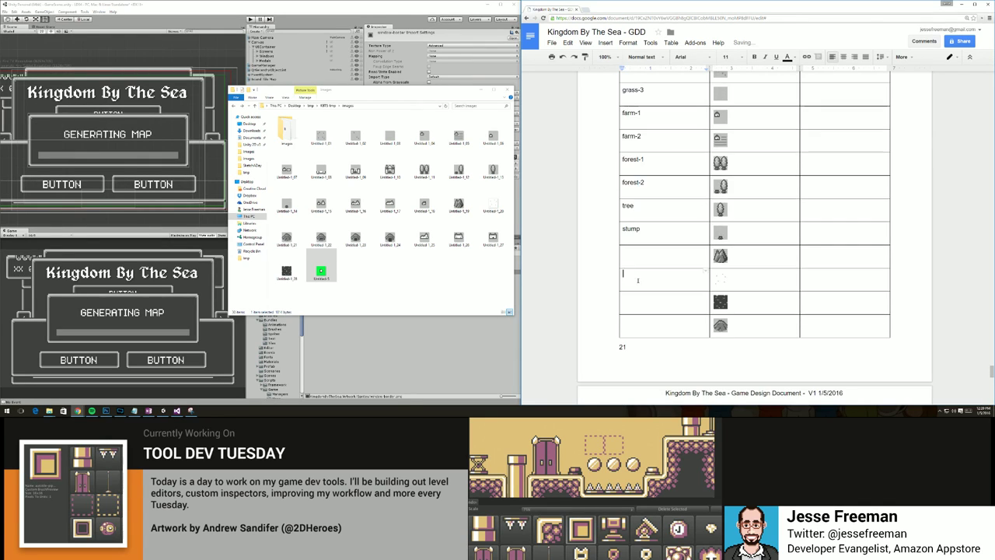
click(641, 255)
text(Mountain)
click(652, 272)
text(Desert)
click(654, 300)
text(Marsh)
Name the tile in the last row of page 21 hill-1.
scroll(655, 300, down, 1)
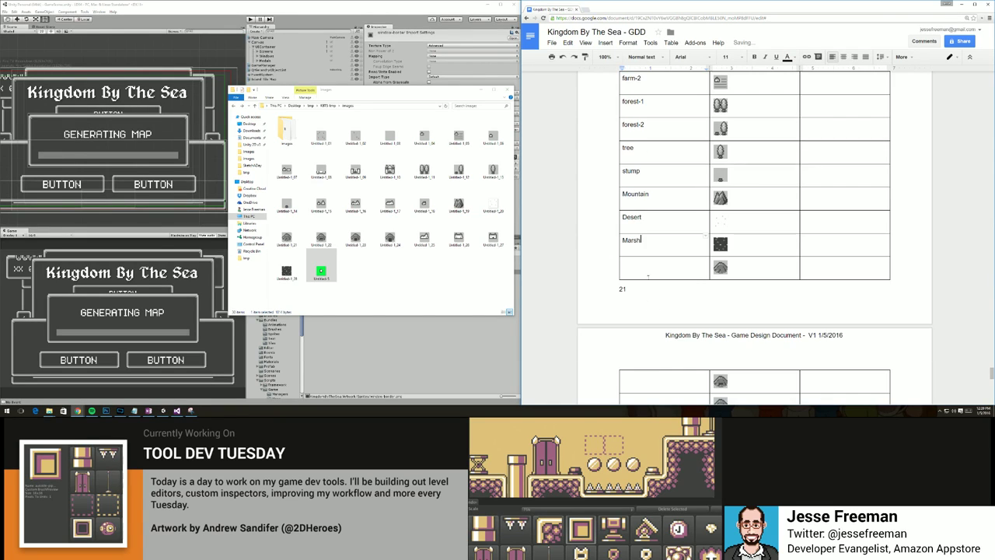
double_click(642, 262)
click(643, 262)
text(Hill)
key(BackSpace)
text(hill-1)
Change the names Mountain, Desert and Marsh to start with lowercase letters.
drag(622, 195, 628, 240)
text(m)
text(d)
text(m)
scroll(769, 226, up, 5)
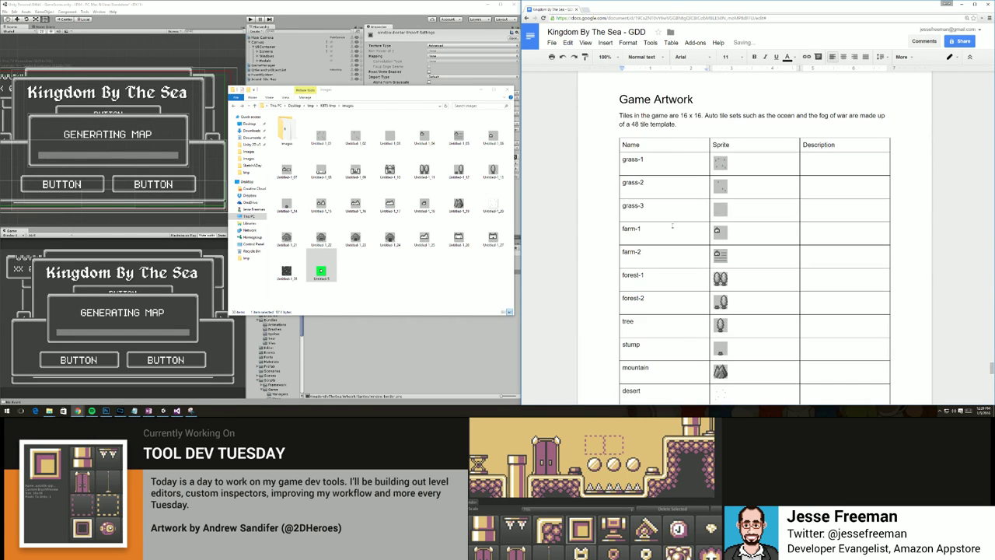
drag(829, 173, 827, 210)
click(827, 210)
Name the first tile on page 22 hill-2.
scroll(643, 254, down, 4)
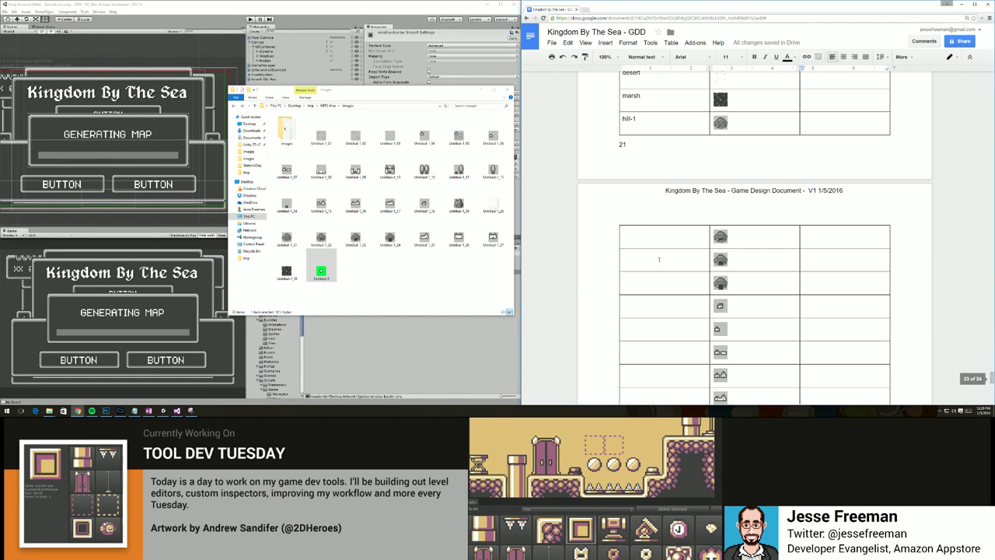
click(633, 230)
text(hill-2)
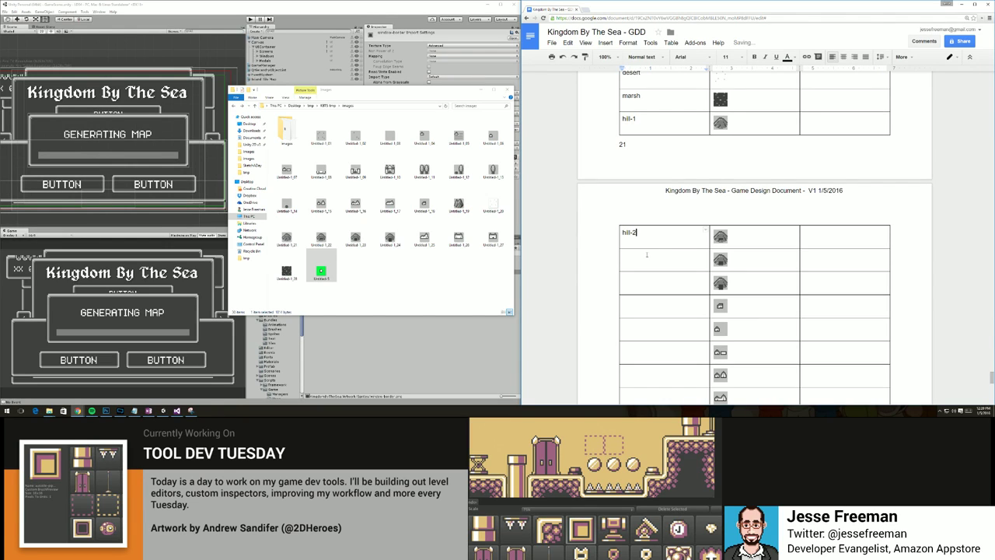
Name the next three tiles on page 22 hill-3, mine and town.
click(646, 254)
text(hill-3)
click(645, 285)
text(mine)
scroll(645, 280, down, 1)
click(646, 247)
text(town)
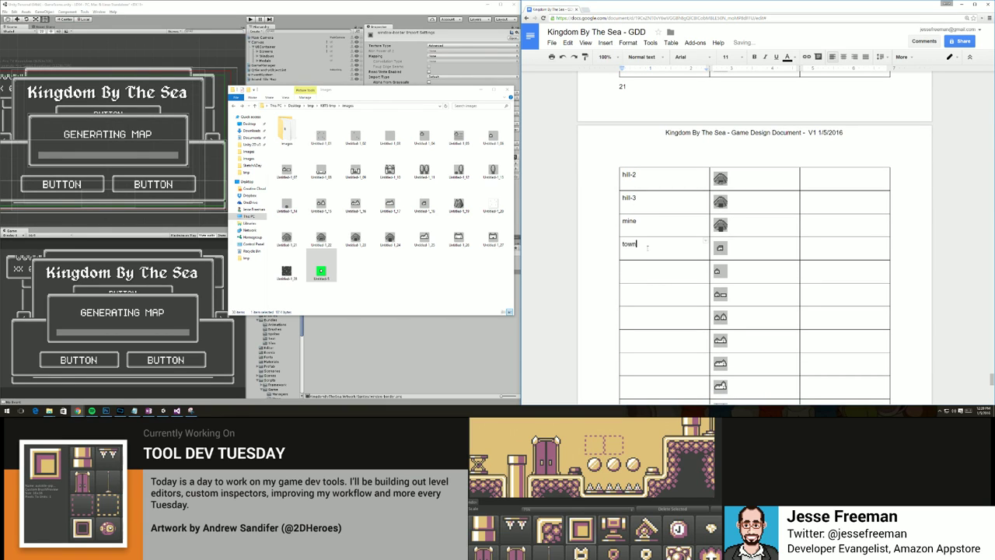
Name the three tiles below town hut, house-1 and house-2.
scroll(646, 247, down, 1)
click(638, 239)
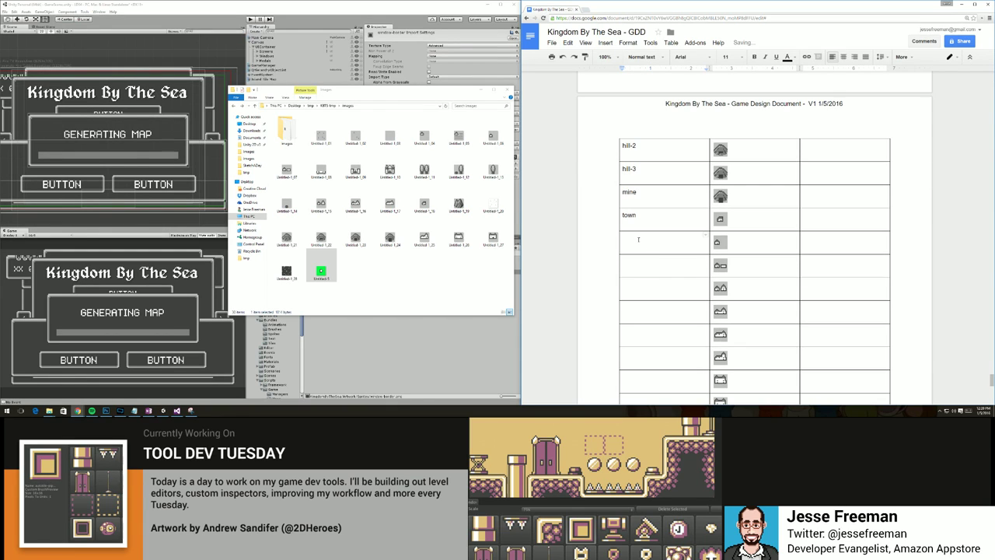
text(hut)
click(649, 266)
text(house-1)
click(643, 277)
text(house-)
Name the three tiles below house-2 mansion-1, mansion-2 and mansion-3.
scroll(644, 285, down, 1)
double_click(646, 250)
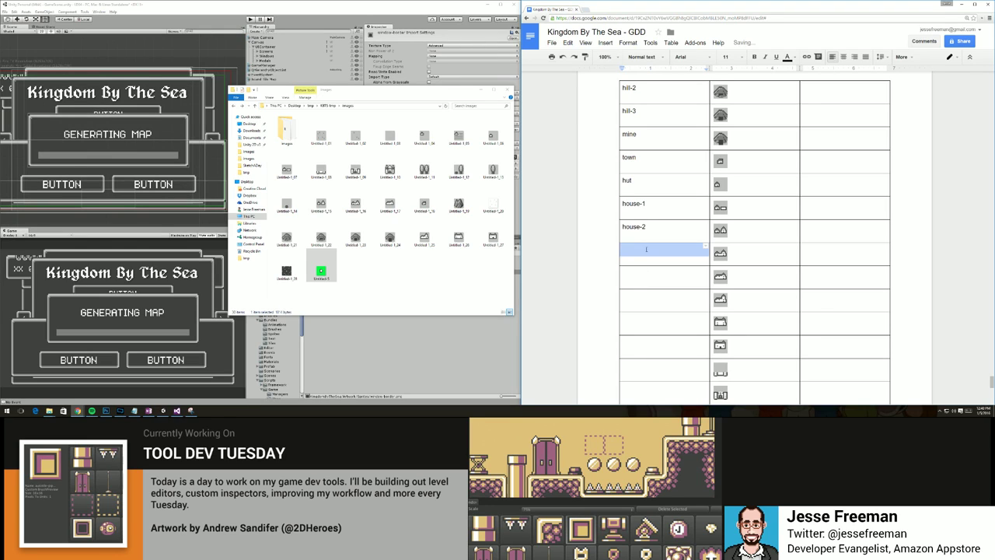
click(645, 249)
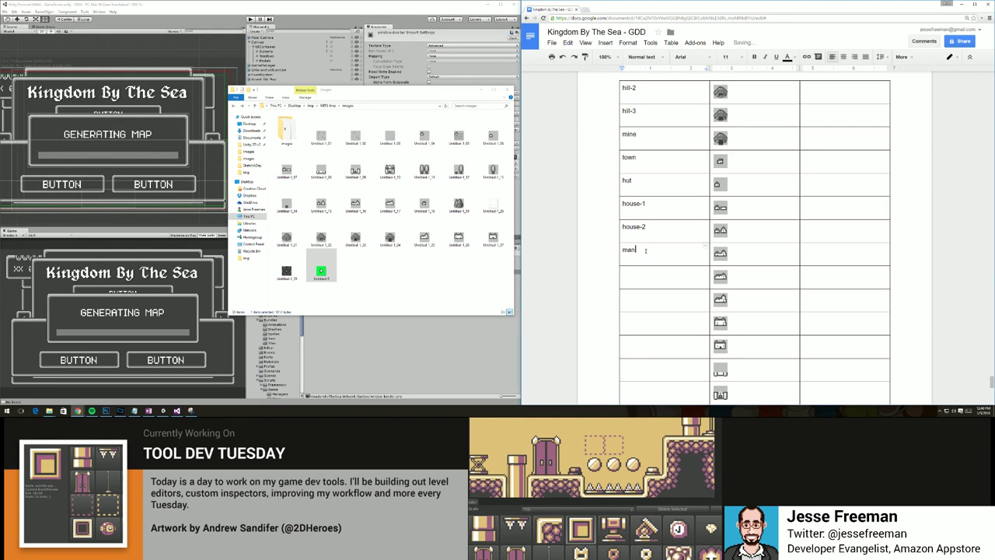
text(sion-1)
key(shift+Home)
key(ctrl+c)
click(644, 274)
key(ctrl+v)
key(BackSpace)
text(2)
click(650, 304)
key(ctrl+v)
key(BackSpace)
text(3)
Name the two tiles below mansion-3 palace-1 and palace-2.
click(647, 321)
text(palace-1)
key(shift+Home)
key(ctrl+c)
click(640, 343)
key(ctrl+v)
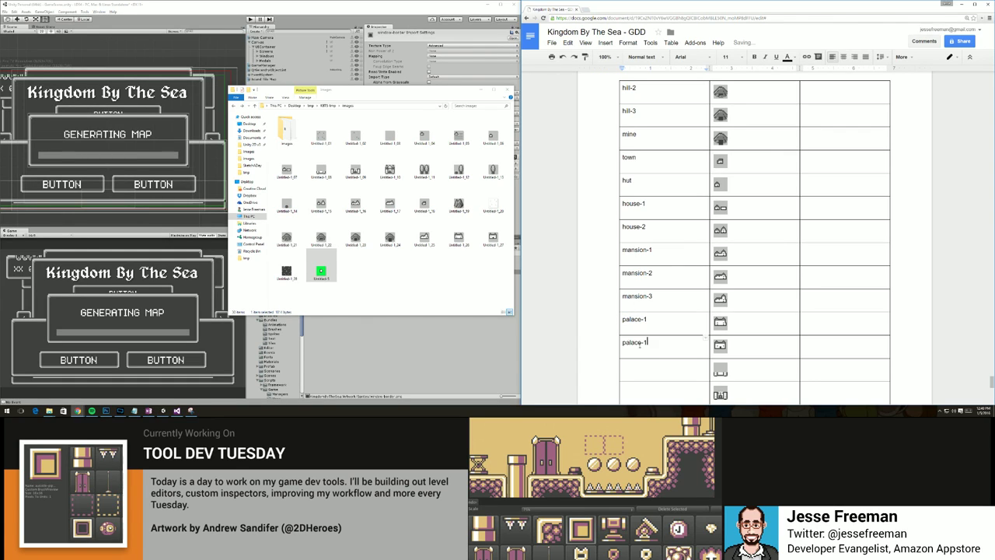
key(BackSpace)
text(2)
Name the three castle tiles below palace-2 castle-1, castle-2 and castle-3.
scroll(641, 342, down, 1)
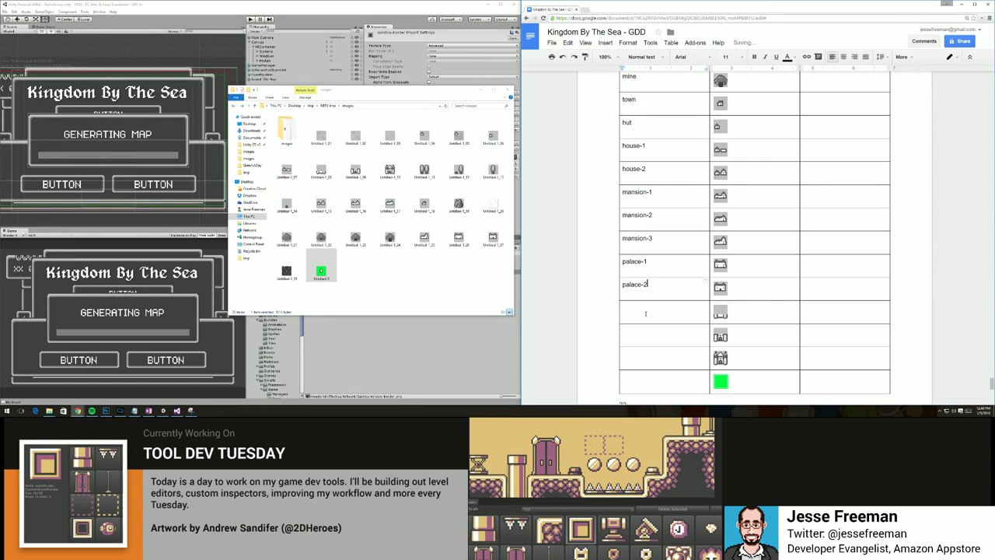
click(645, 314)
text(castle-)
click(644, 330)
key(ctrl+v)
key(Down)
key(ctrl+v)
Name the green square tile upgrade-border and the green circle tile on the next page tile-selection.
scroll(657, 356, down, 1)
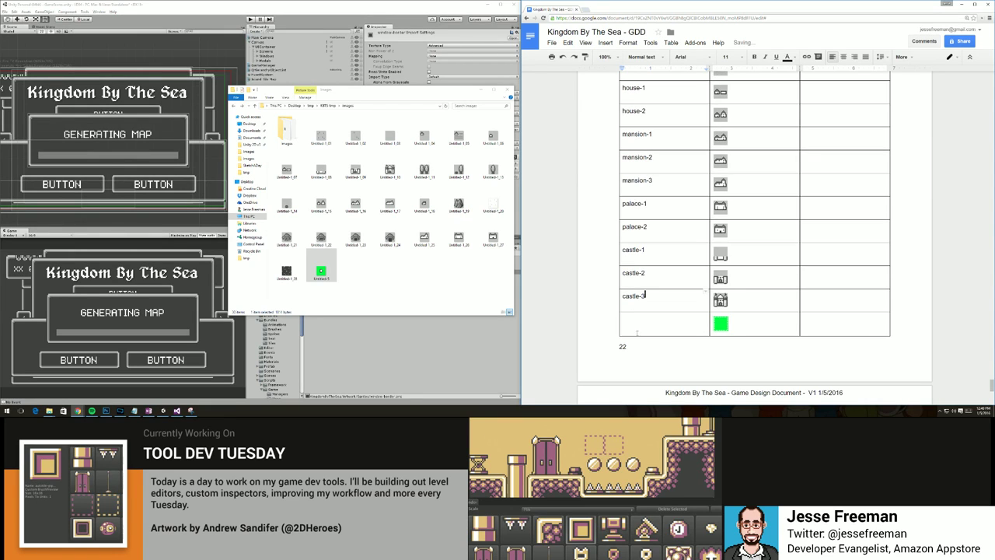
click(637, 321)
text(upgrade-border)
scroll(651, 316, down, 3)
click(651, 316)
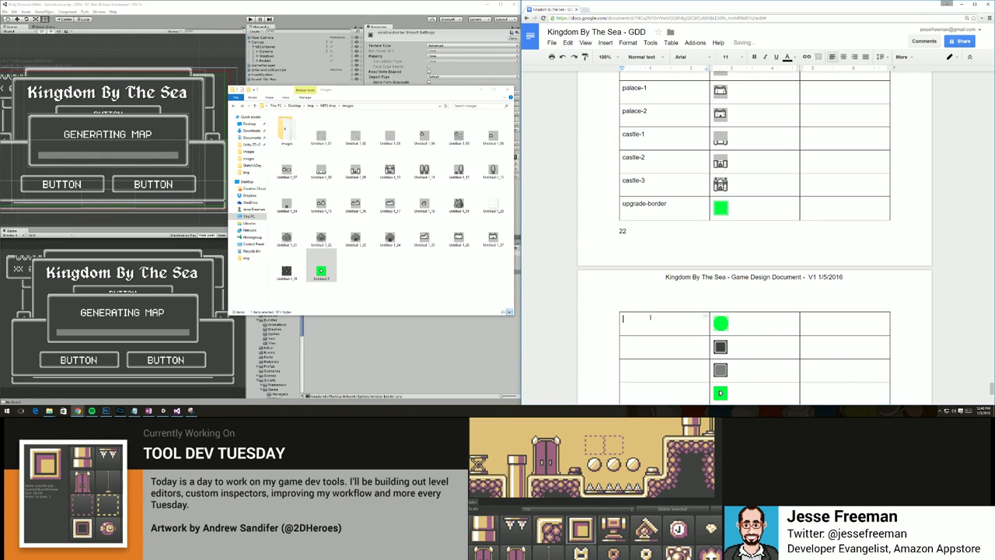
text(tile-selection)
Name the two button tiles below tile-selection button-up and button-selected.
scroll(650, 318, down, 1)
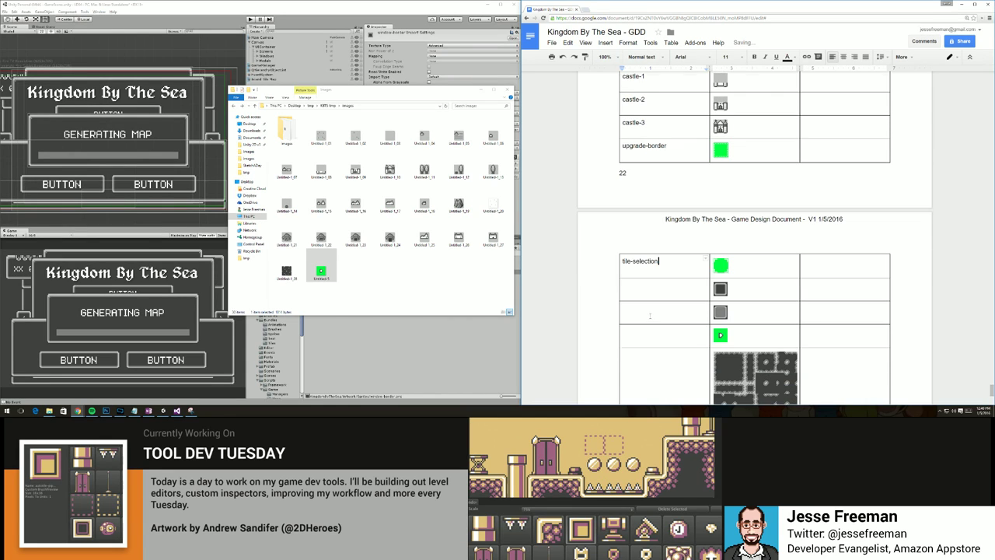
click(649, 286)
text(buttom)
key(BackSpace)
key(BackSpace)
key(BackSpace)
key(BackSpace)
key(BackSpace)
key(BackSpace)
text(button-)
key(BackSpace)
text(up)
double_click(643, 314)
click(642, 314)
text(button-selected)
Name the arrow tile selection-arrow and the dark tileset below it fog-of-war.
key(Down)
text(s)
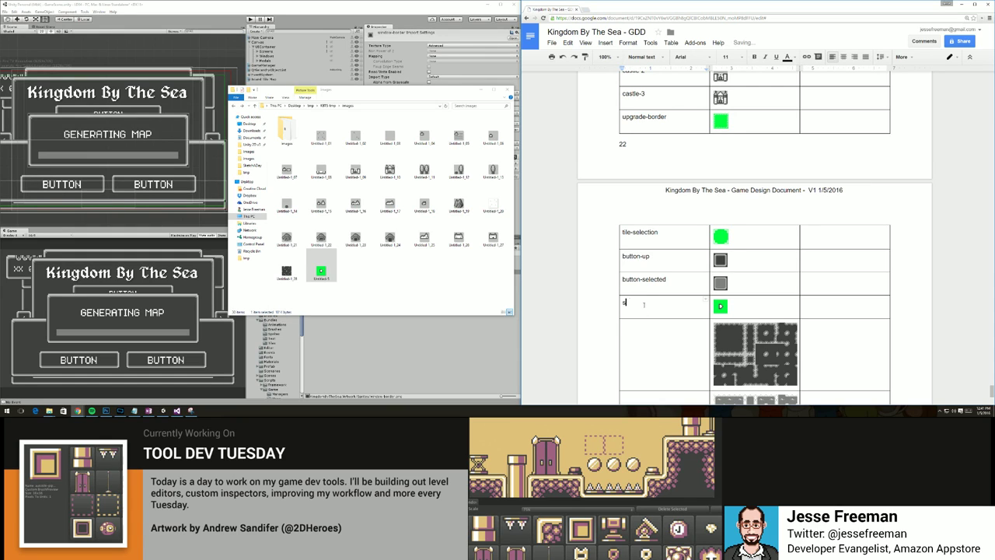
text(election-arrow)
scroll(643, 306, down, 1)
key(Down)
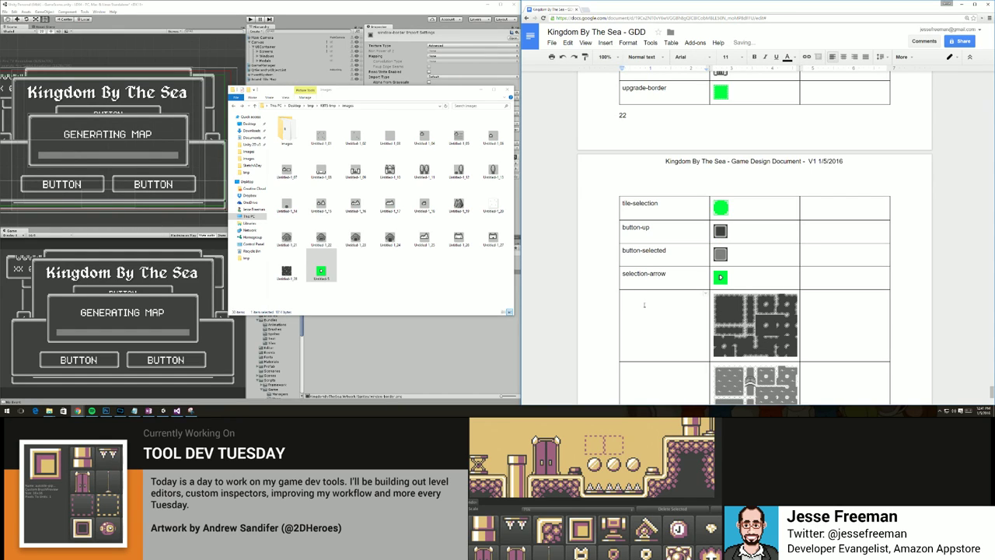
text(fog-of-war)
Begin the fog-of-war row's note: "FoW doesn't sit on top of the map, it's on the same layer as everything else.".
scroll(646, 303, down, 2)
click(856, 248)
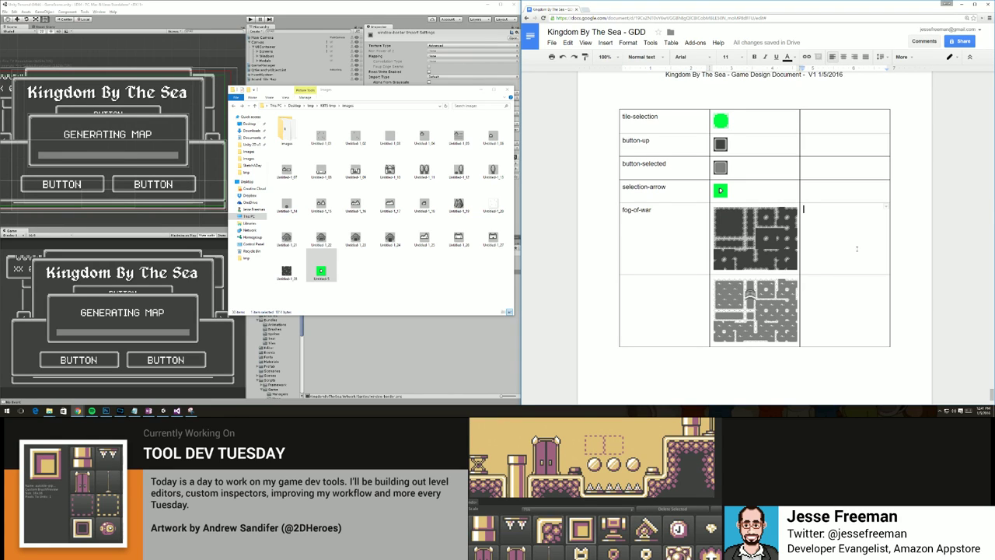
text(FOW)
key(BackSpace)
key(BackSpace)
text(oW doesn)
key(BackSpace)
key(BackSpace)
key(BackSpace)
key(BackSpace)
text(doesn't sit on top)
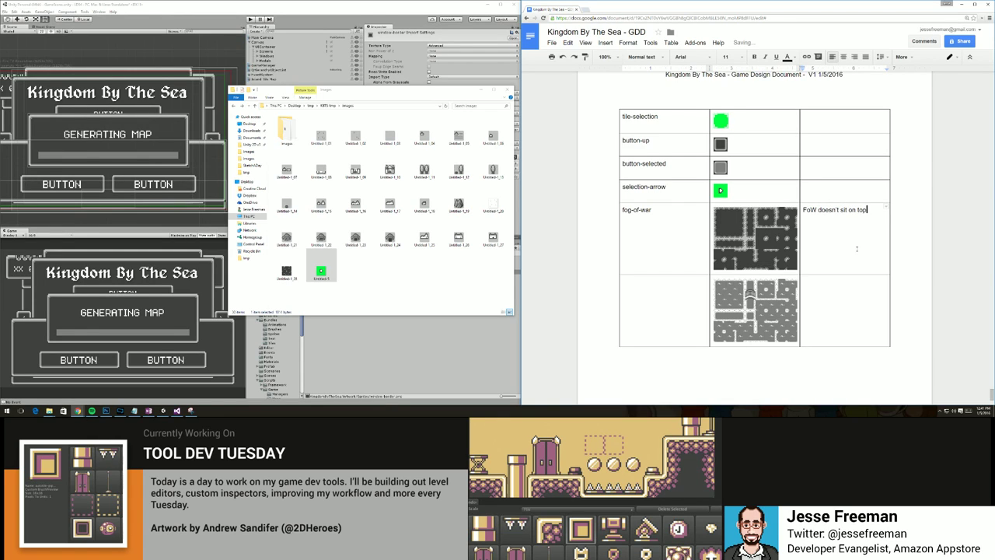
text( of the map, it's on the same layer as evert)
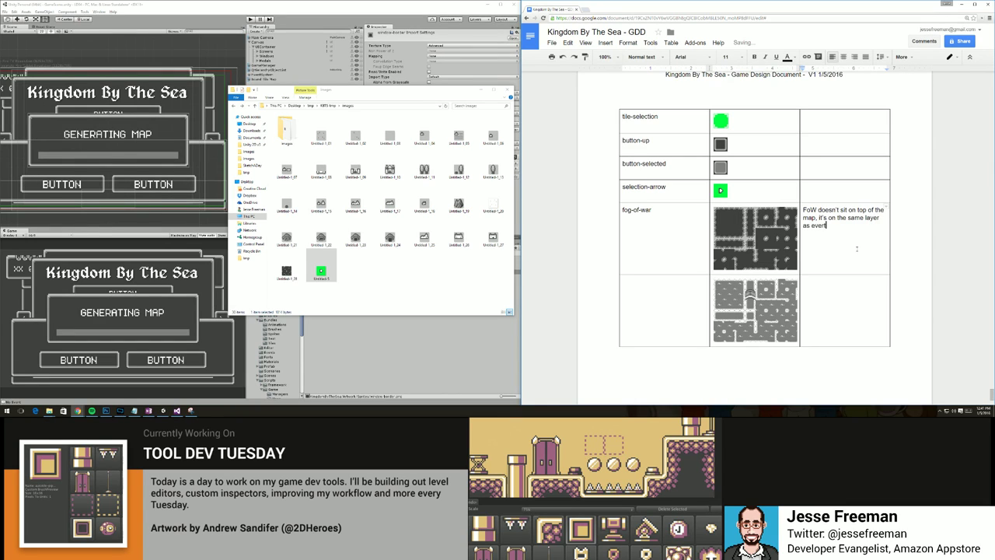
Add "So the edge background color needs to match the background color of the most common tile (which is the grass)" and fix the misspelled "everything".
text(hing else. So the edges)
key(BackSpace)
text(base)
key(BackSpace)
key(BackSpace)
key(BackSpace)
key(BackSpace)
text(backgtoun)
key(BackSpace)
key(BackSpace)
key(BackSpace)
text(ound color needs to math)
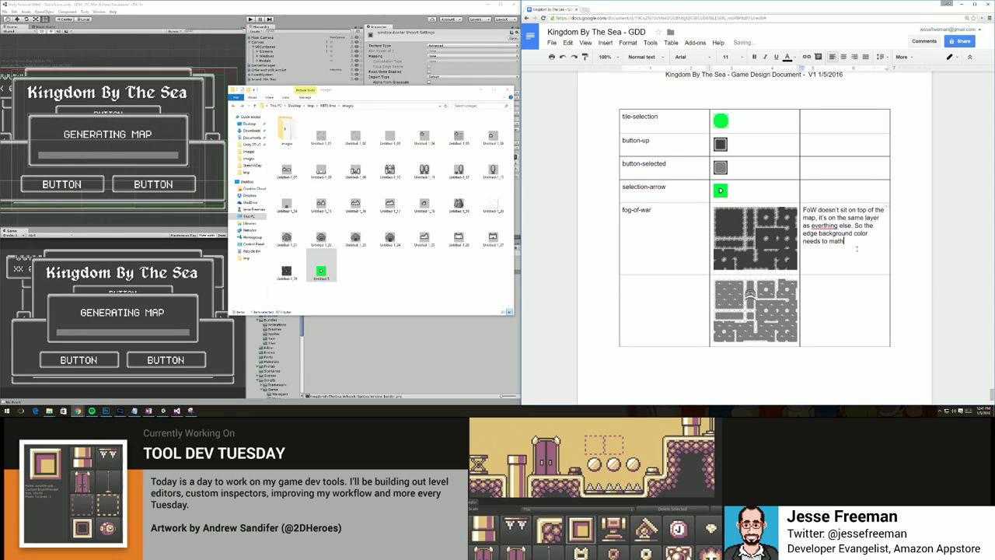
text(h the background color of the most como)
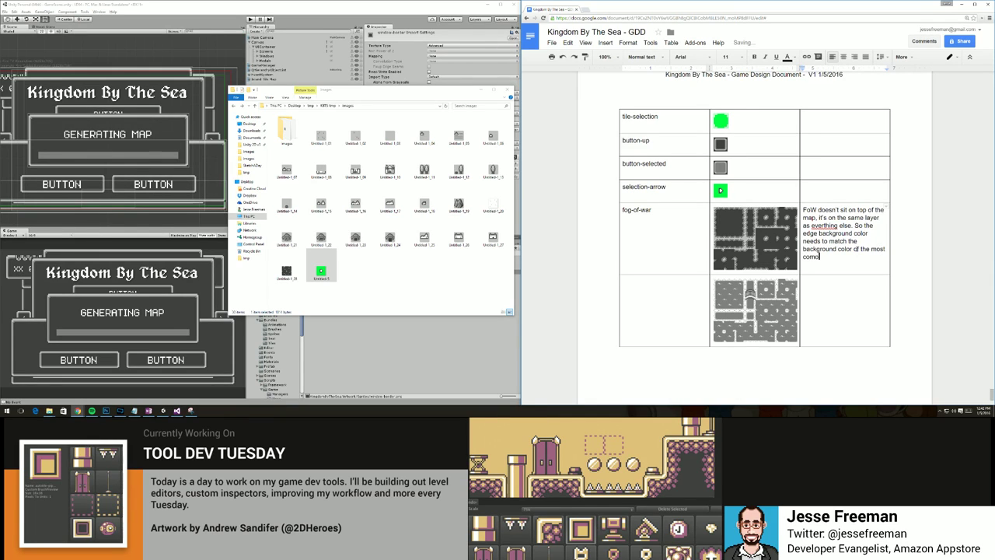
key(BackSpace)
text(mon tile (whcih)
key(BackSpace)
key(BackSpace)
key(BackSpace)
text(ich si)
key(BackSpace)
key(BackSpace)
text(is the grass)
right_click(823, 227)
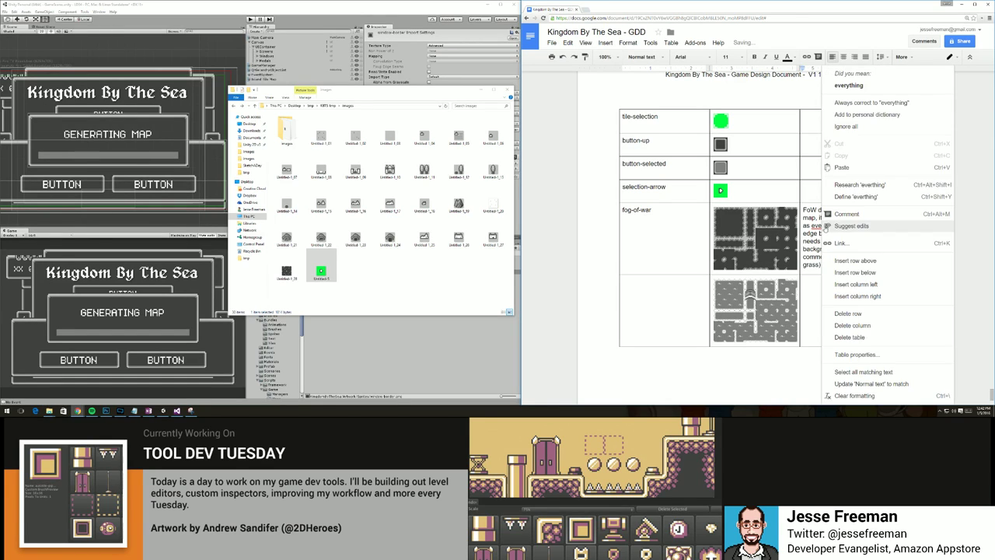
click(847, 85)
Begin the note for the last tileset row: "The ocean tiles are made up of 3 sets of 48 tiles".
scroll(831, 256, down, 1)
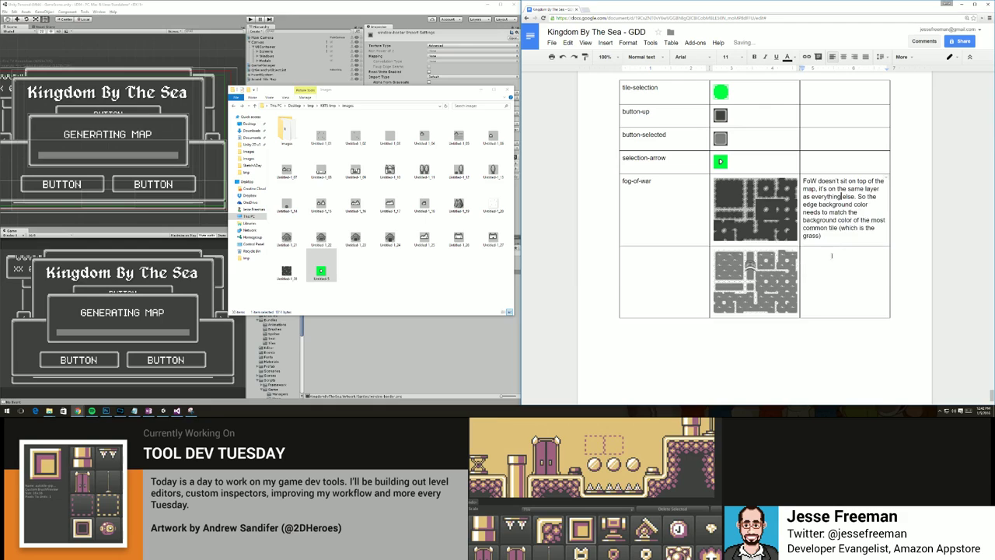
double_click(831, 259)
click(824, 264)
text(The ocean)
text( tile is made)
key(BackSpace)
key(BackSpace)
key(BackSpace)
key(BackSpace)
key(BackSpace)
key(BackSpace)
key(BackSpace)
key(BackSpace)
key(BackSpace)
key(BackSpace)
text(les are made up of 3 sets of 48 tiles)
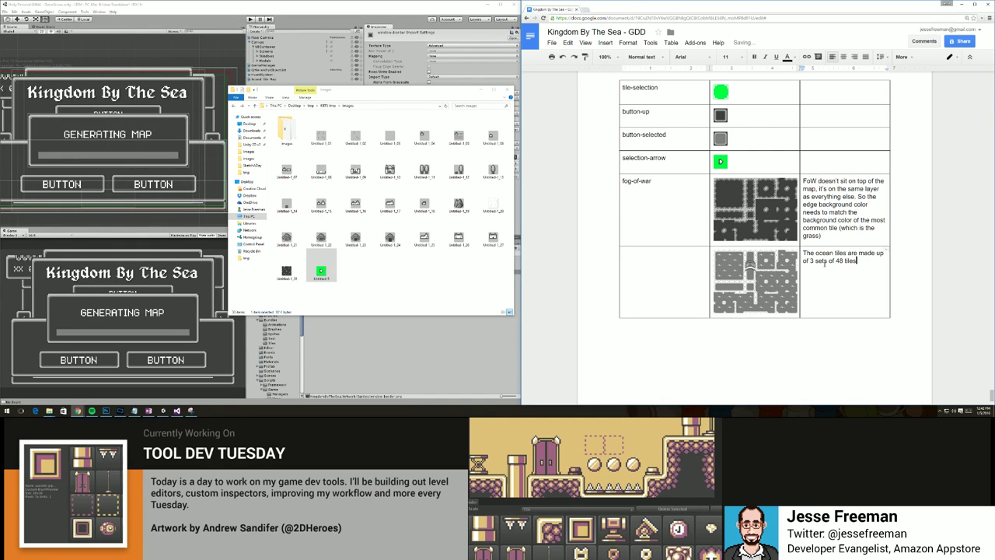
Continue the ocean tiles note by explaining that the sets allow the game to animate the water and coastline.
text( which allow the game to animated the water anc )
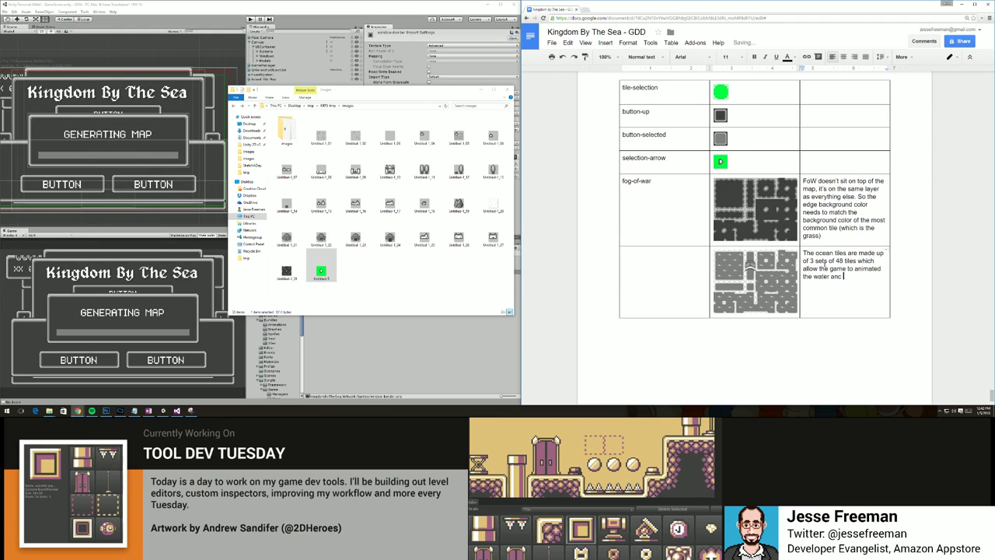
text( cosline)
key(BackSpace)
key(BackSpace)
key(BackSpace)
key(BackSpace)
key(BackSpace)
text(lin)
key(BackSpace)
text(ne)
key(alt+Tab)
Name the last tileset in the table ocean-1 (2 & 3).
click(663, 263)
text(ocean-tile)
key(BackSpace)
key(BackSpace)
key(BackSpace)
key(BackSpace)
key(BackSpace)
key(BackSpace)
text(-1 (2 & 3))
Insert an empty table row below the button-selected row.
scroll(692, 249, up, 5)
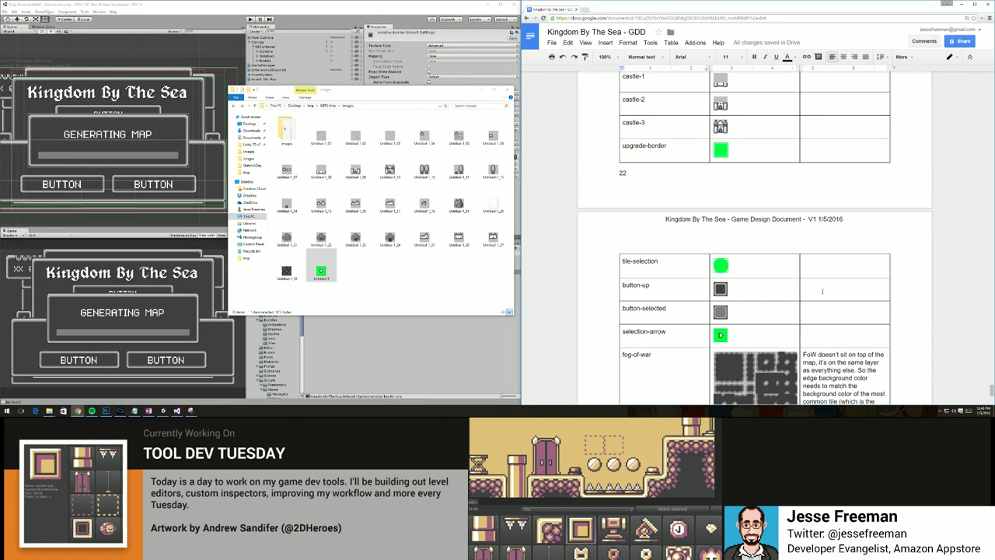
click(762, 312)
right_click(749, 315)
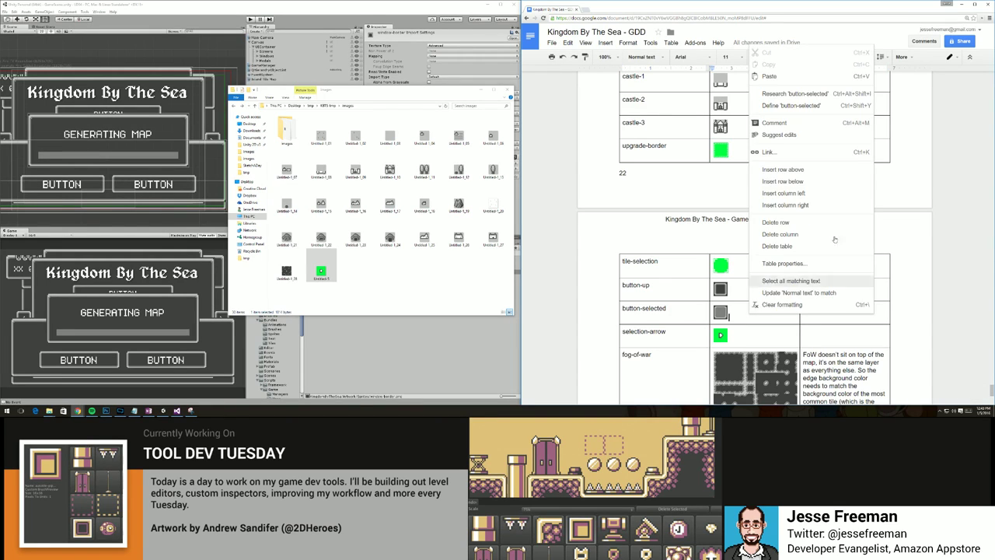
click(777, 184)
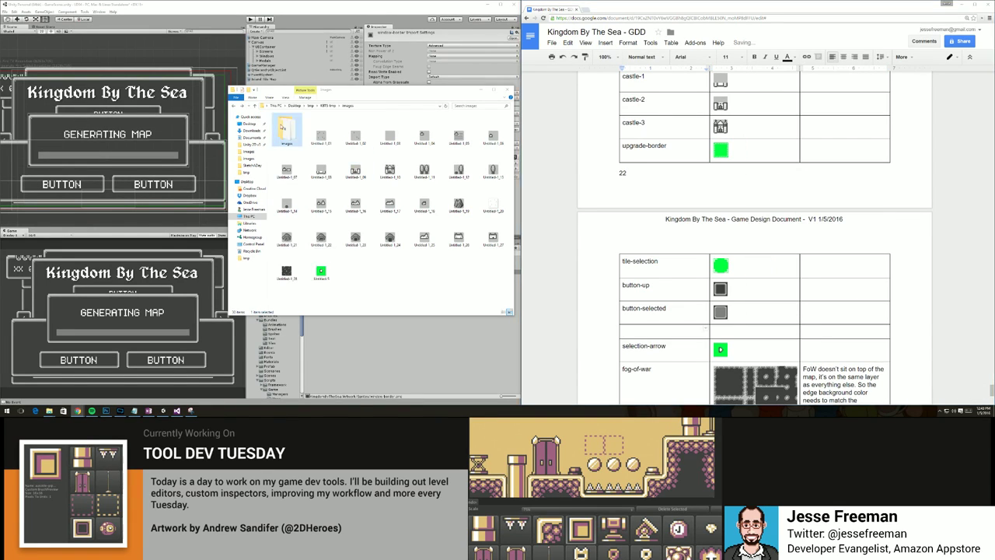
Place the dark bordered square sprite from the nested images folder in the new row and name it window-border.
double_click(288, 128)
drag(320, 170, 734, 330)
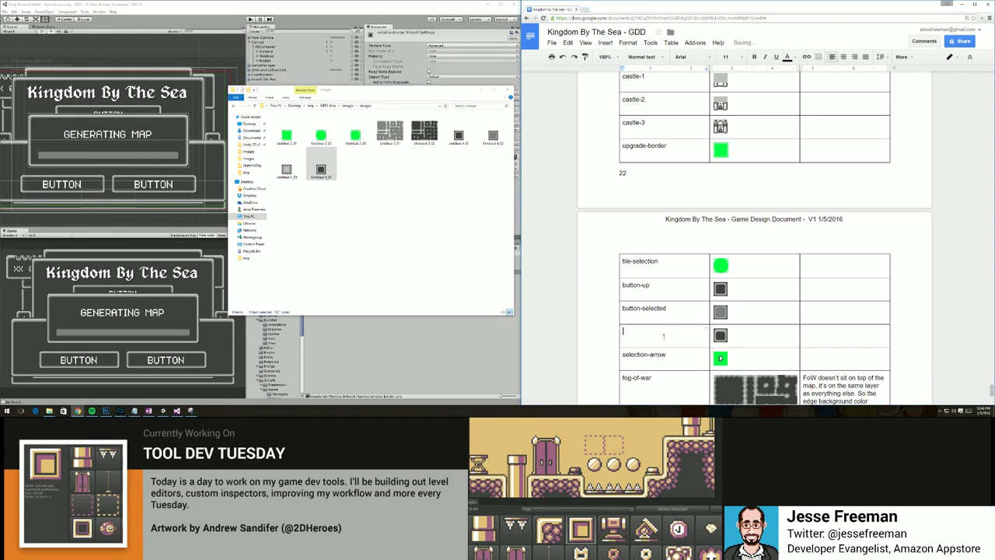
text(window-border)
click(829, 296)
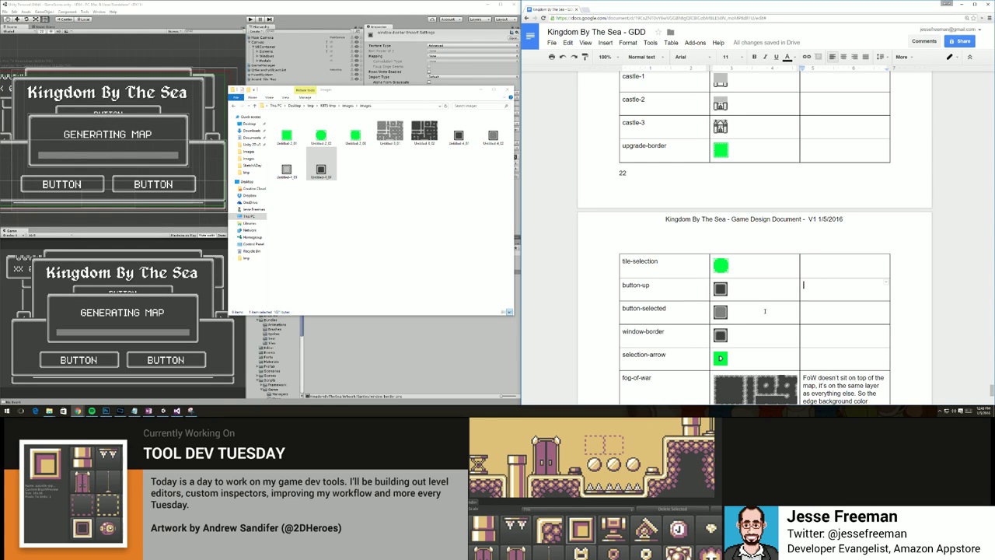
Start the button-up tile's description with "This is a 9 slice image".
text(bu)
key(BackSpace)
key(BackSpace)
text(Thie is)
key(BackSpace)
key(BackSpace)
key(BackSpace)
key(BackSpace)
text(s is a)
text( scale)
key(BackSpace)
key(BackSpace)
key(BackSpace)
key(BackSpace)
key(BackSpace)
text(9 slice image )
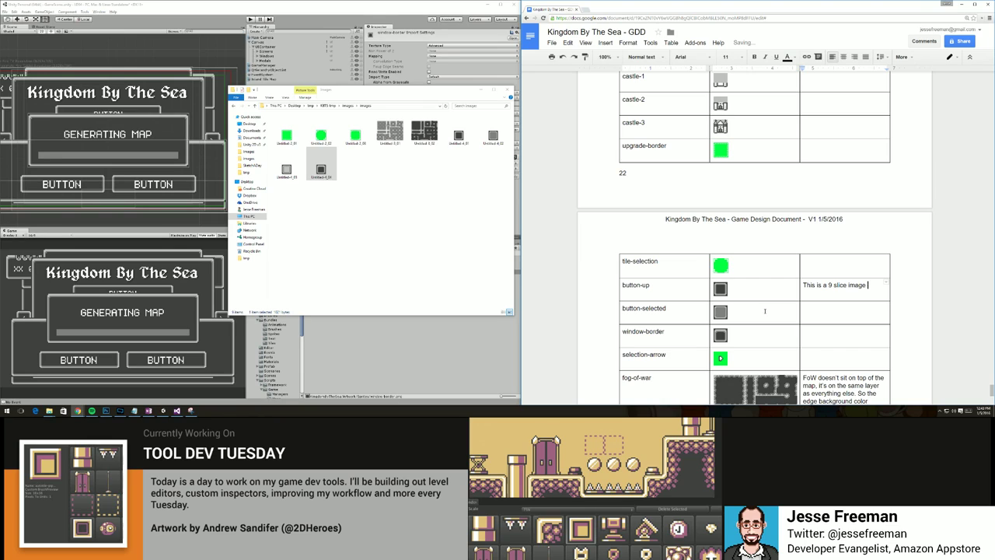
Continue the button-up description with "so it needs to be designed in a way that the middle section can stretch to any size".
text(so it needs to be designed in a way tha)
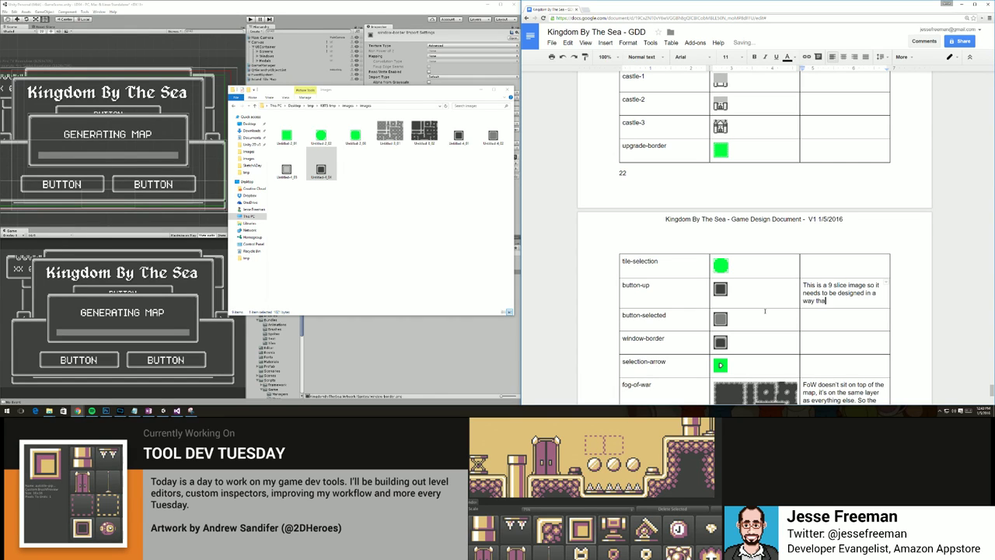
text(t the middle secton can stre)
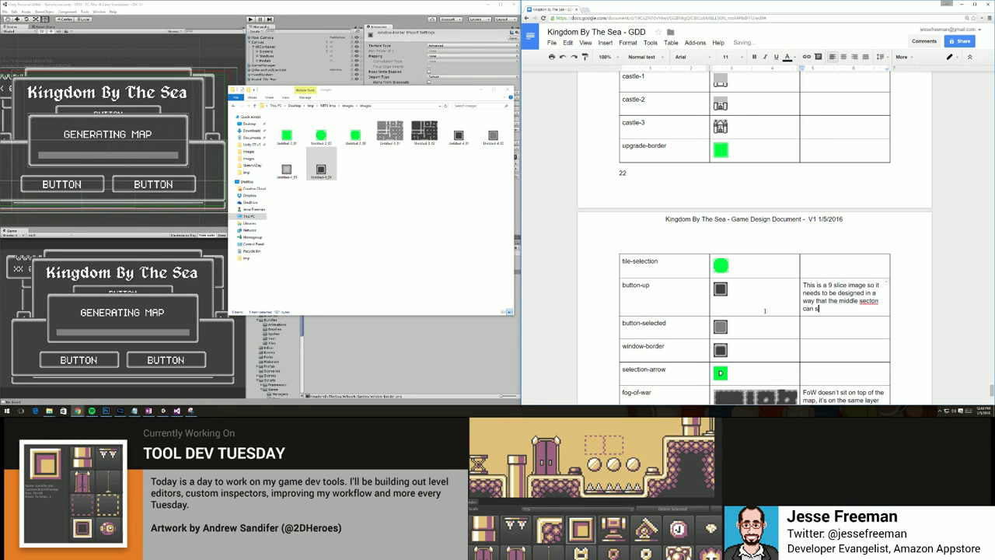
key(BackSpace)
key(BackSpace)
text(tch to any size)
right_click(868, 300)
click(892, 87)
Copy the button-up description into the description cell of the window-border row.
drag(868, 309, 802, 284)
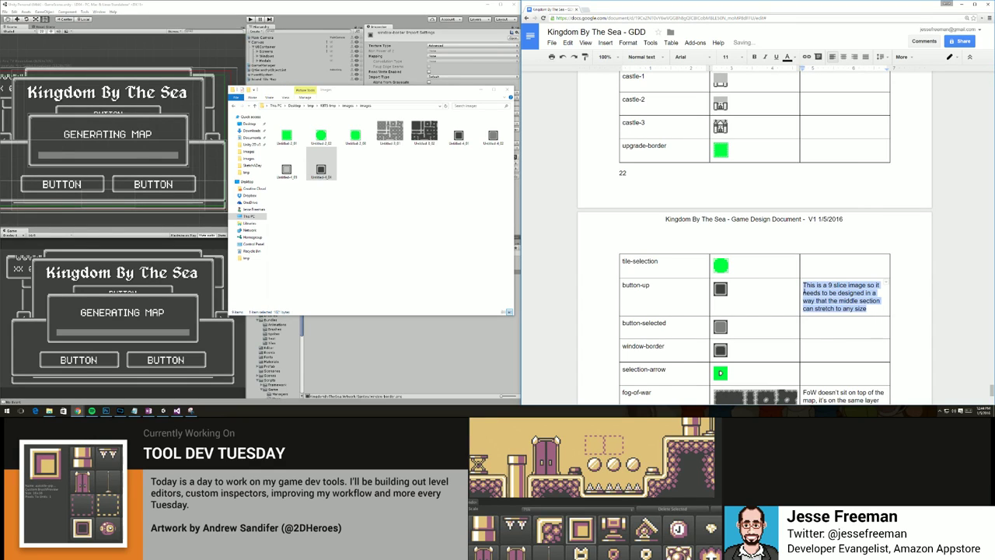
key(ctrl+c)
click(820, 354)
key(ctrl+v)
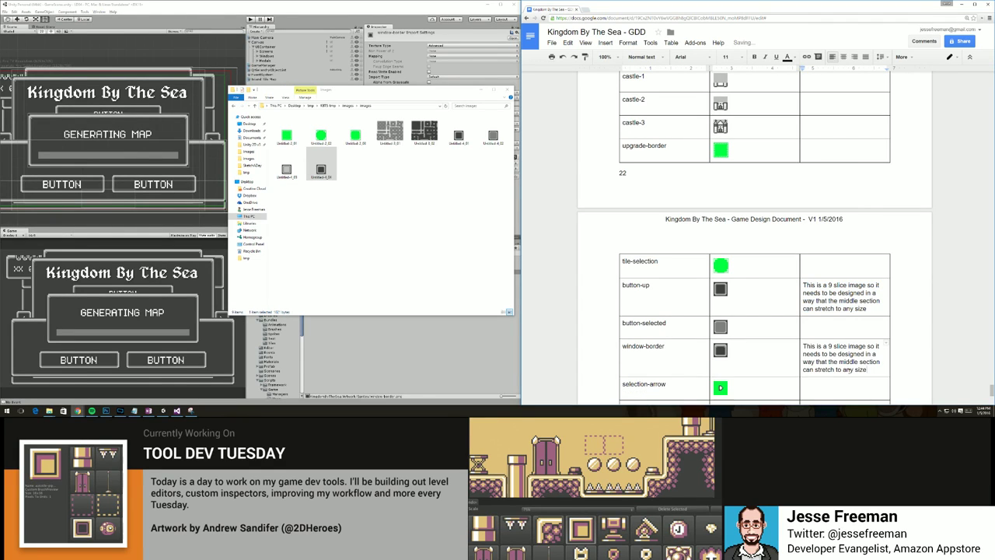
Extend the window-border description with ". The window has a larger border on the top.".
text(. The)
key(BackSpace)
key(BackSpace)
key(BackSpace)
key(BackSpace)
text(The windo)
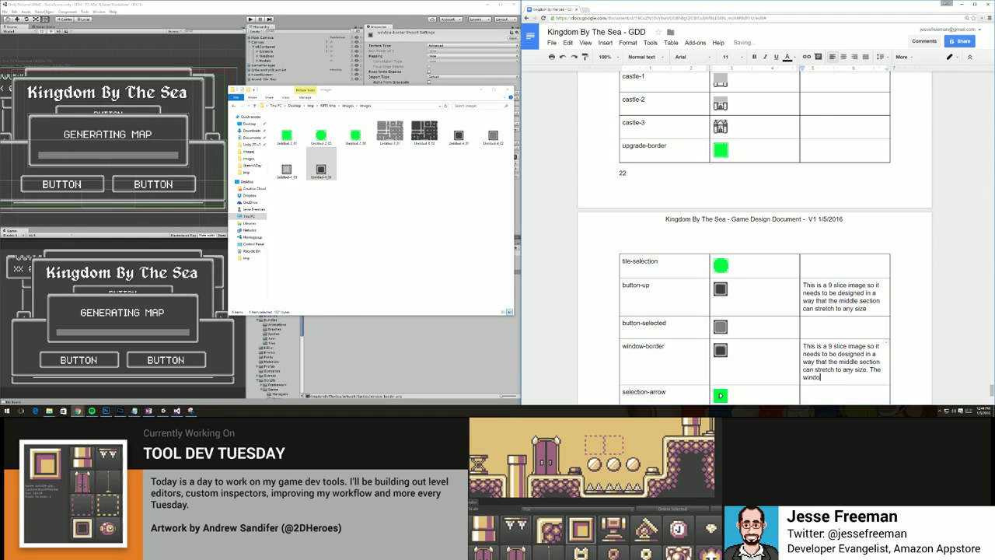
text(w has a lard)
key(BackSpace)
text(ger border on the)
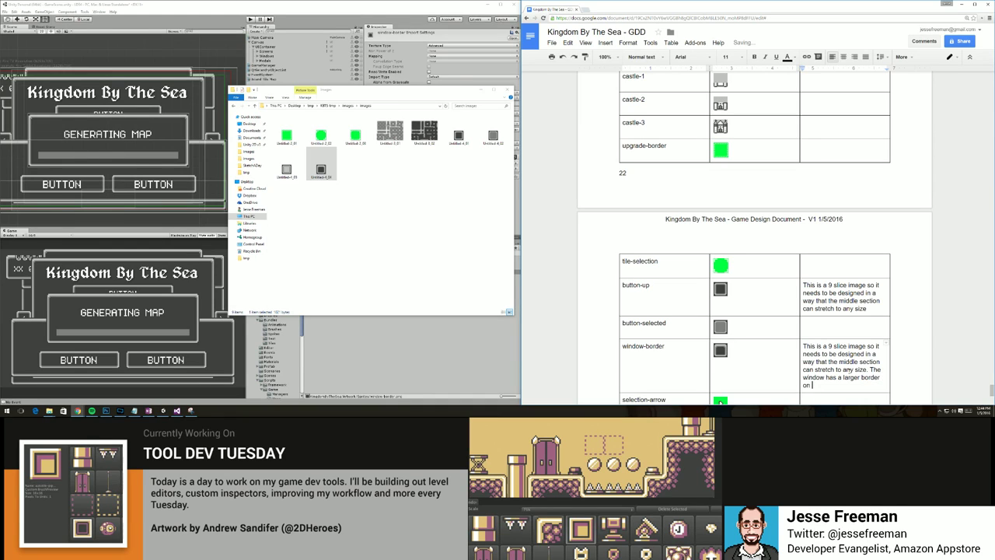
text( top.)
Review the Game Artwork table's names, sprites and descriptions from the grass tiles through the ocean tiles.
scroll(837, 371, down, 3)
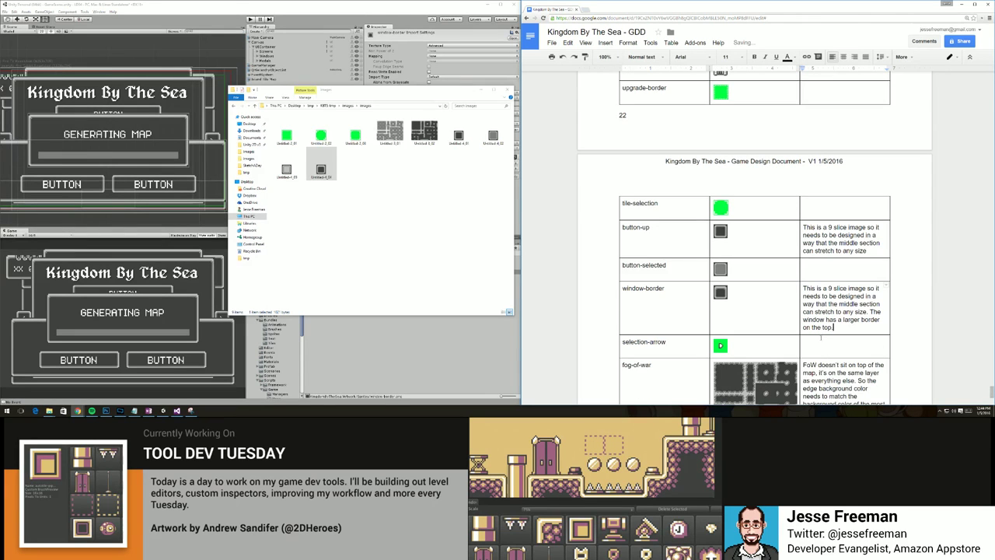
scroll(819, 339, up, 8)
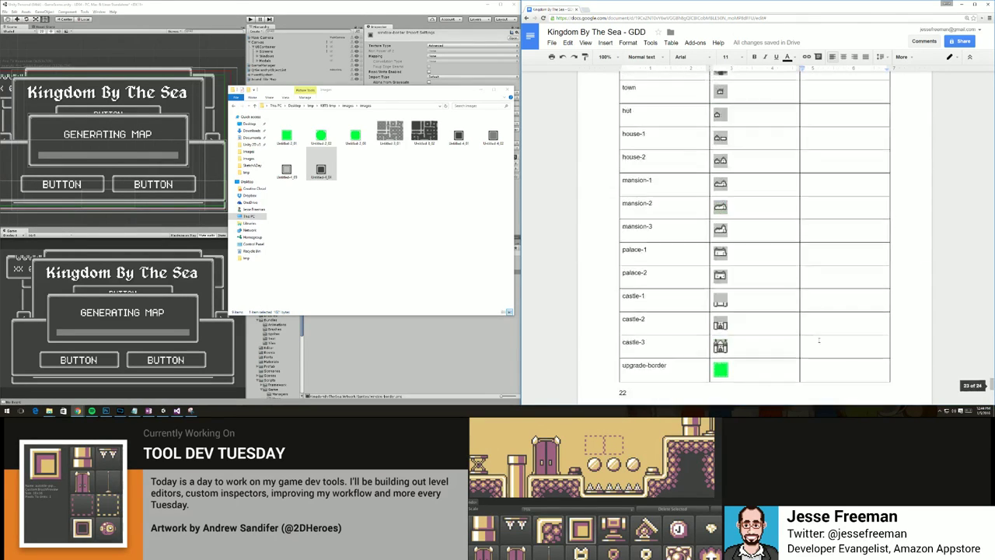
scroll(819, 339, up, 4)
scroll(819, 340, down, 2)
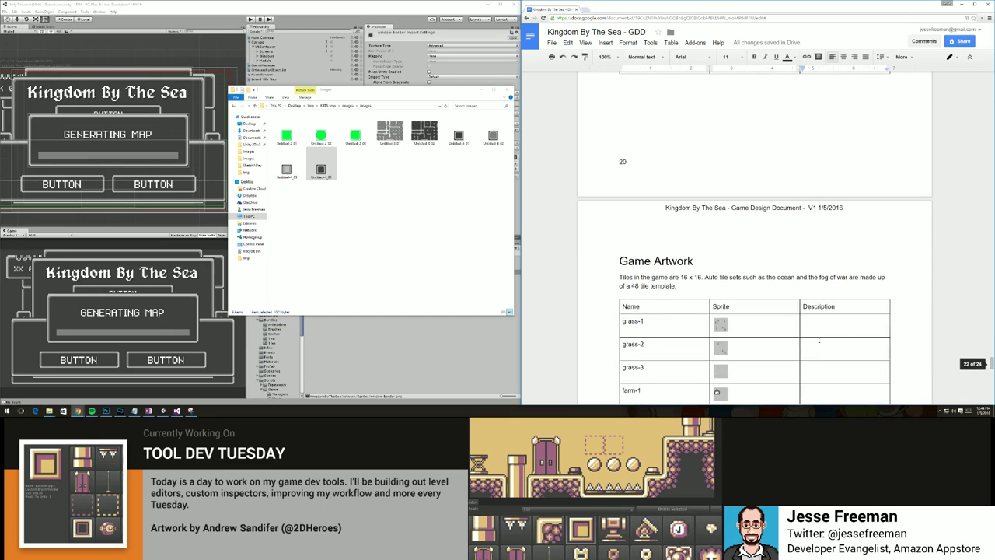
scroll(818, 340, down, 4)
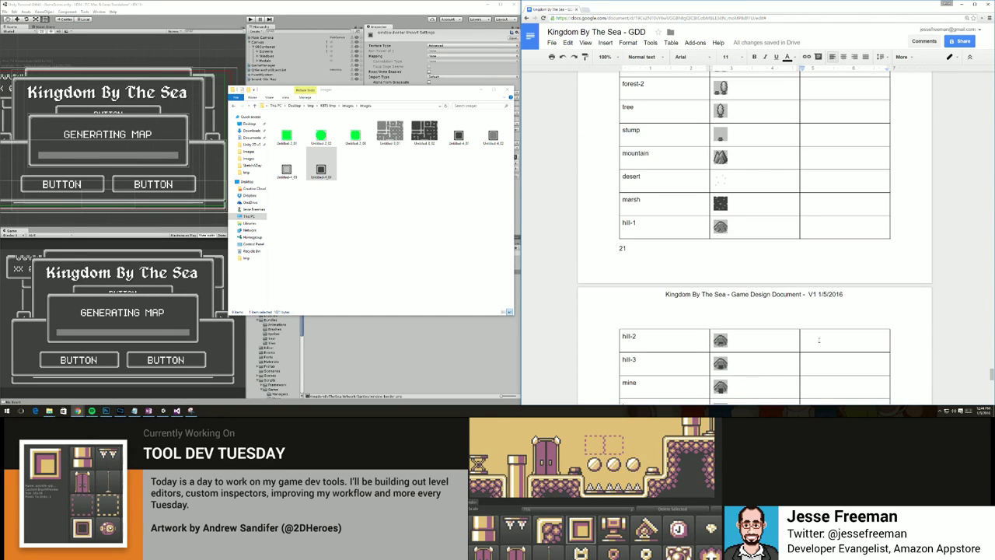
scroll(818, 339, up, 2)
scroll(818, 340, down, 4)
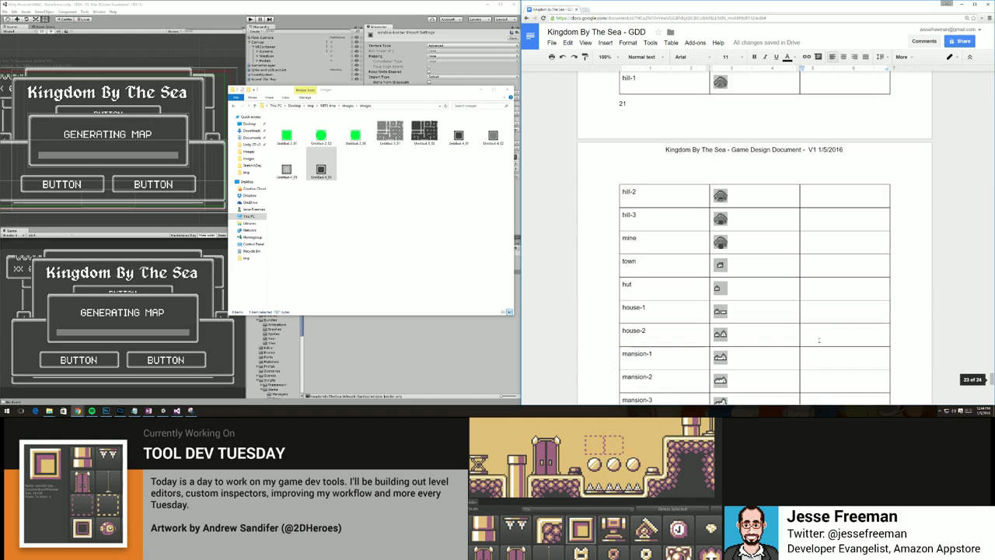
scroll(818, 340, down, 10)
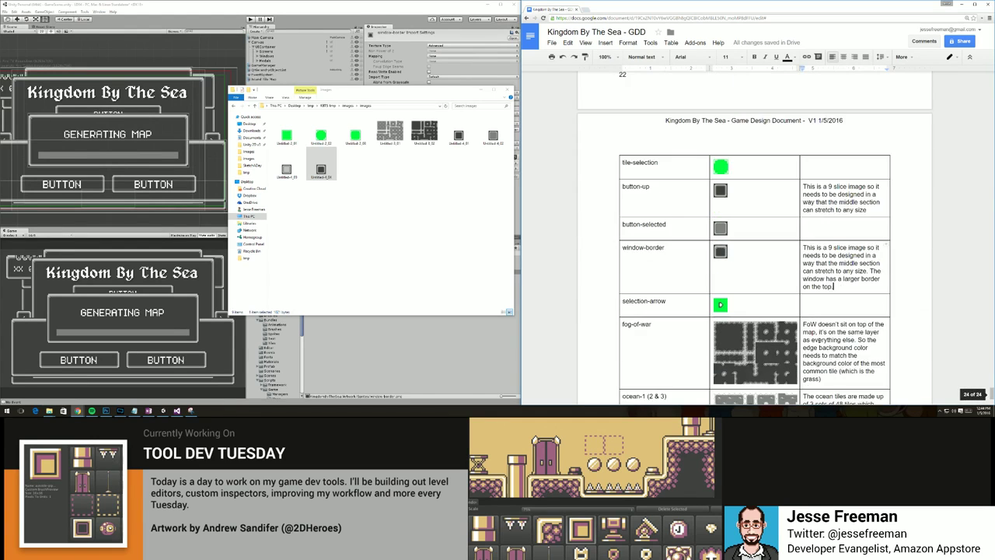
scroll(819, 340, down, 2)
Look back through the Resources, Tiles, screen mockup and UI sections up to the Screens introduction.
scroll(818, 340, up, 20)
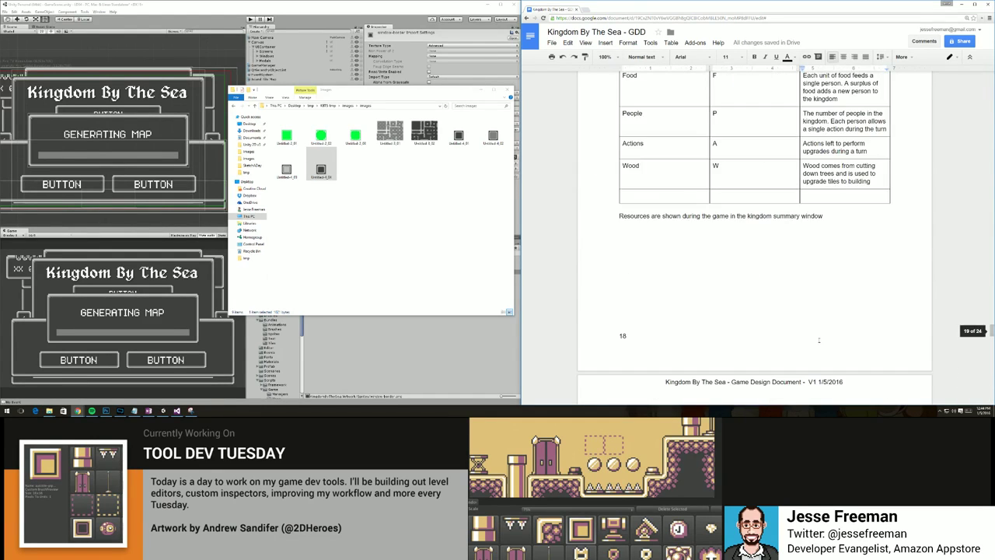
scroll(819, 340, down, 5)
scroll(819, 340, up, 6)
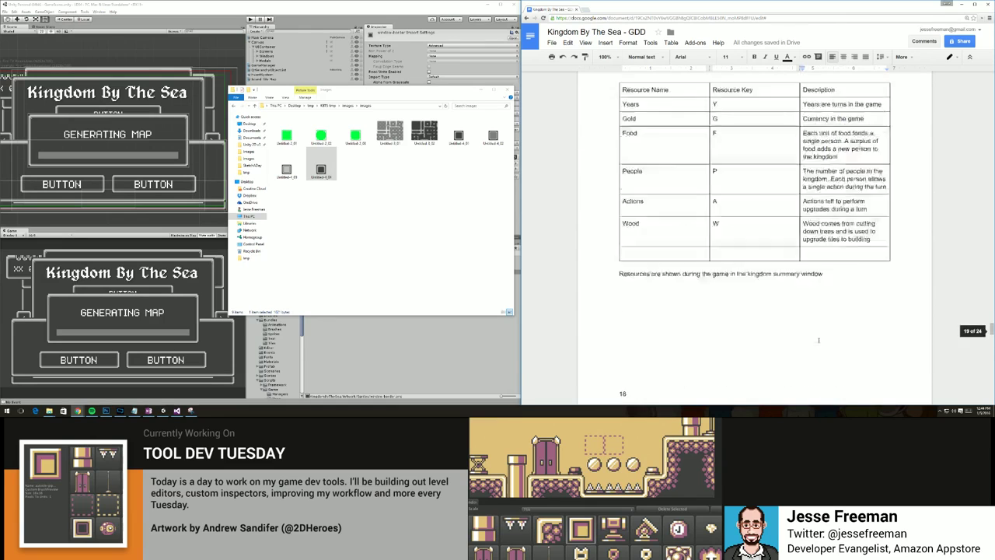
scroll(818, 340, up, 3)
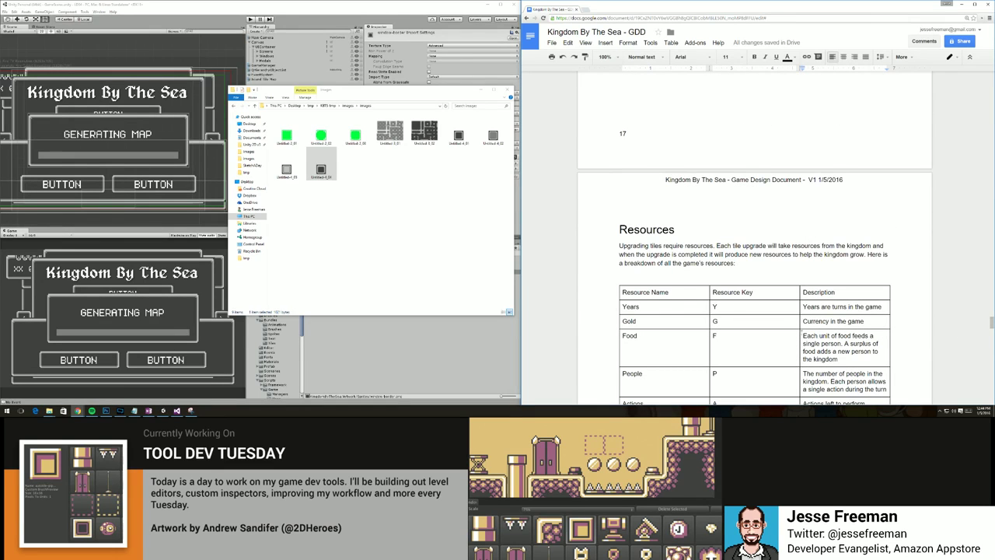
scroll(818, 339, up, 20)
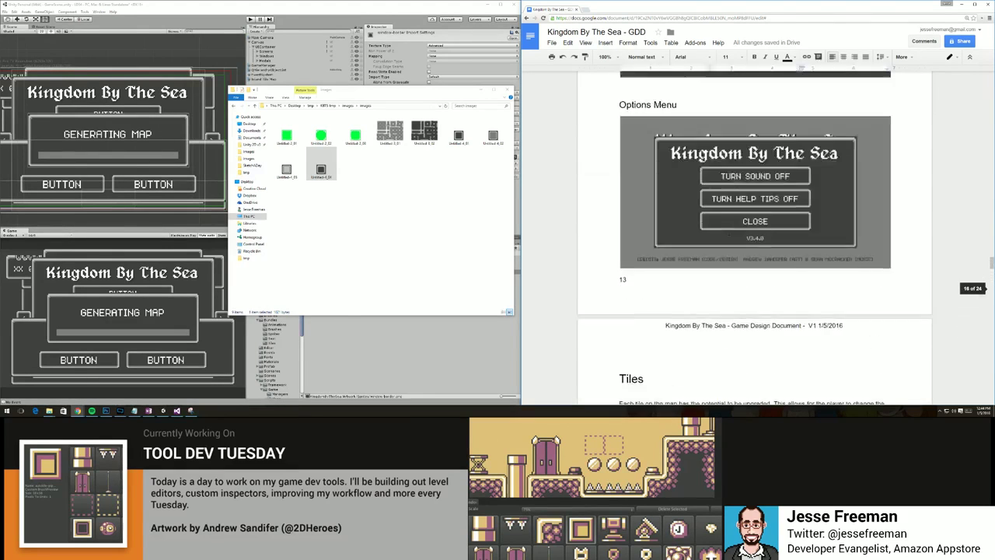
scroll(753, 240, up, 20)
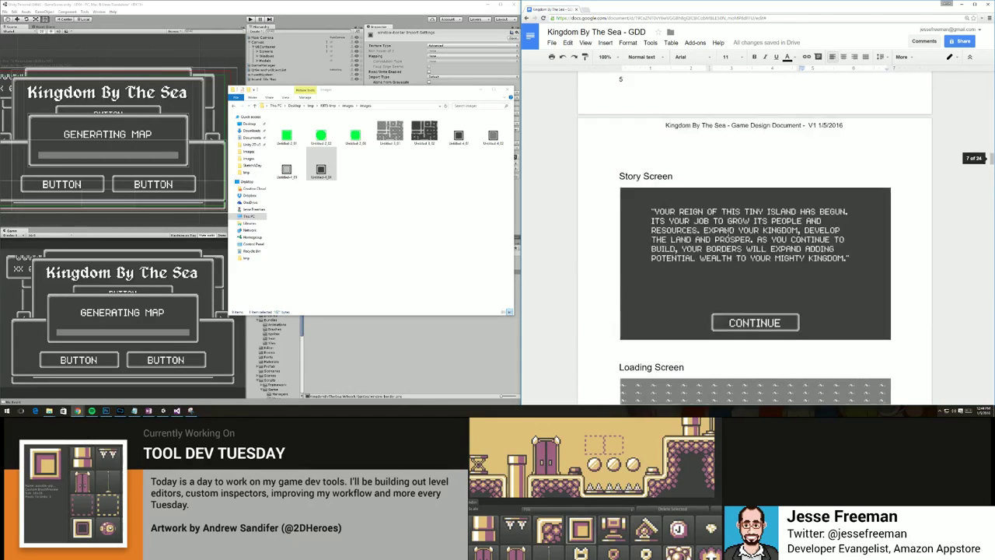
scroll(754, 241, up, 9)
scroll(753, 241, down, 3)
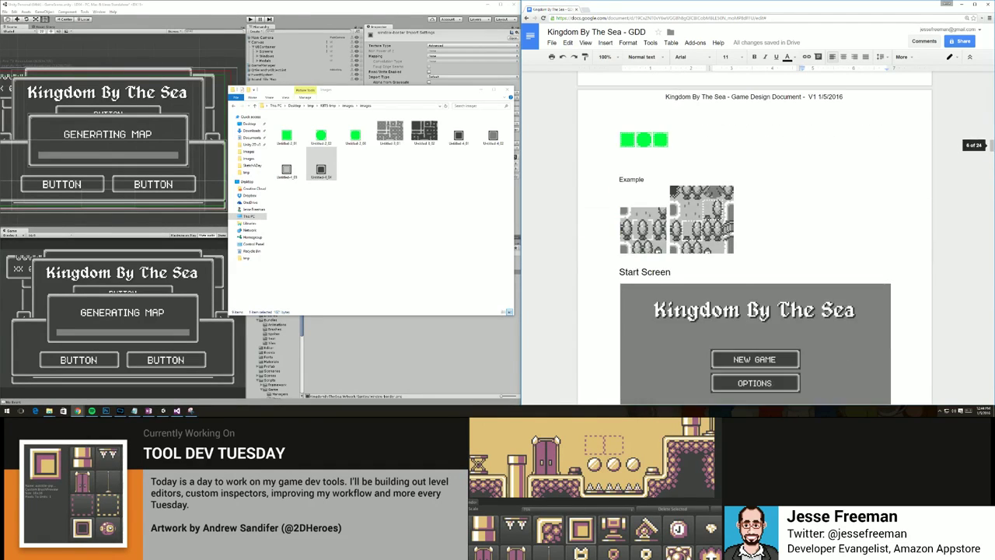
scroll(728, 242, up, 4)
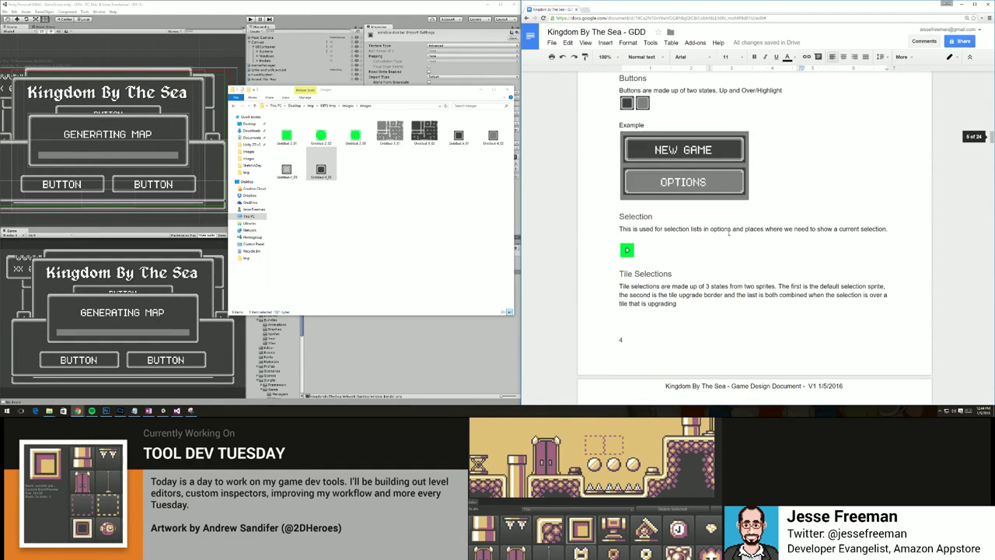
scroll(729, 233, up, 7)
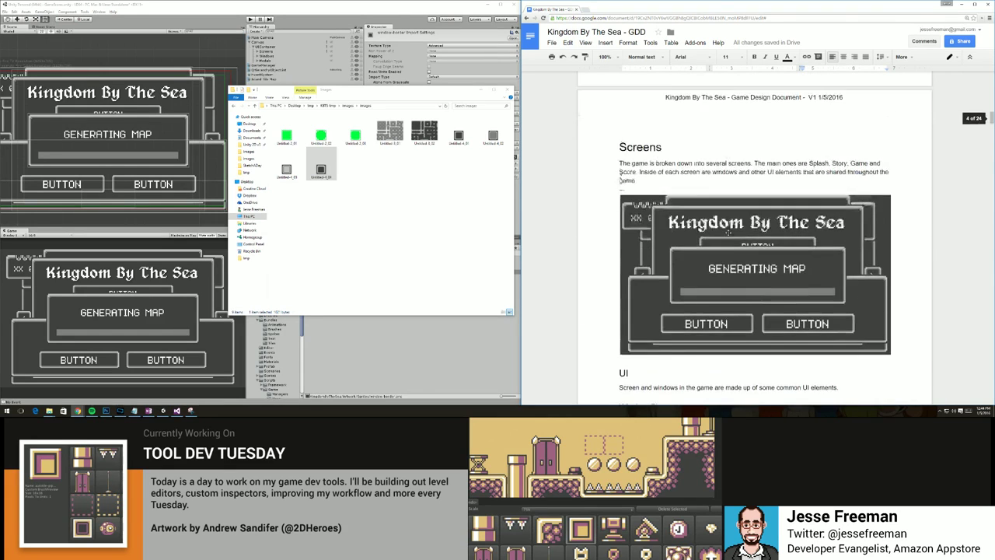
scroll(717, 241, up, 1)
scroll(642, 242, down, 2)
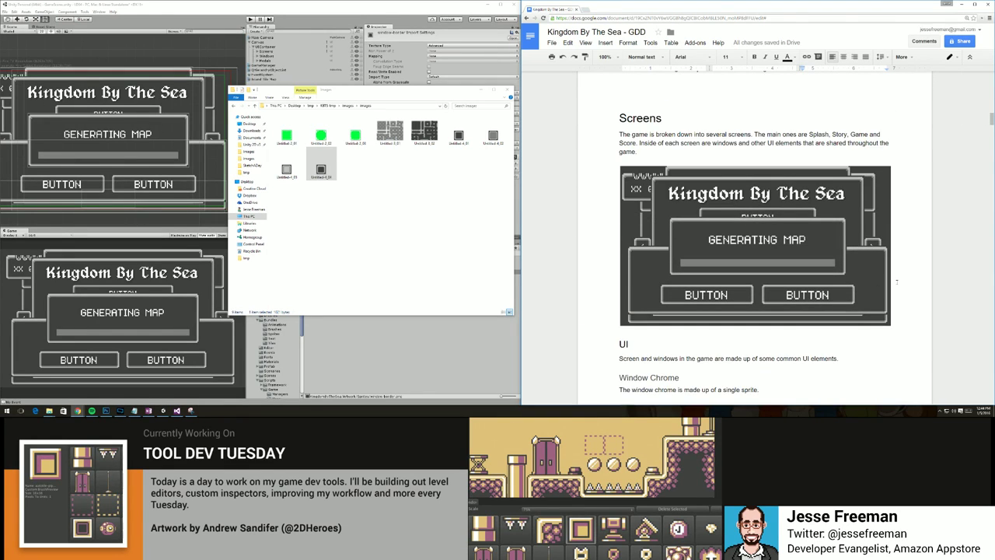
scroll(896, 282, down, 2)
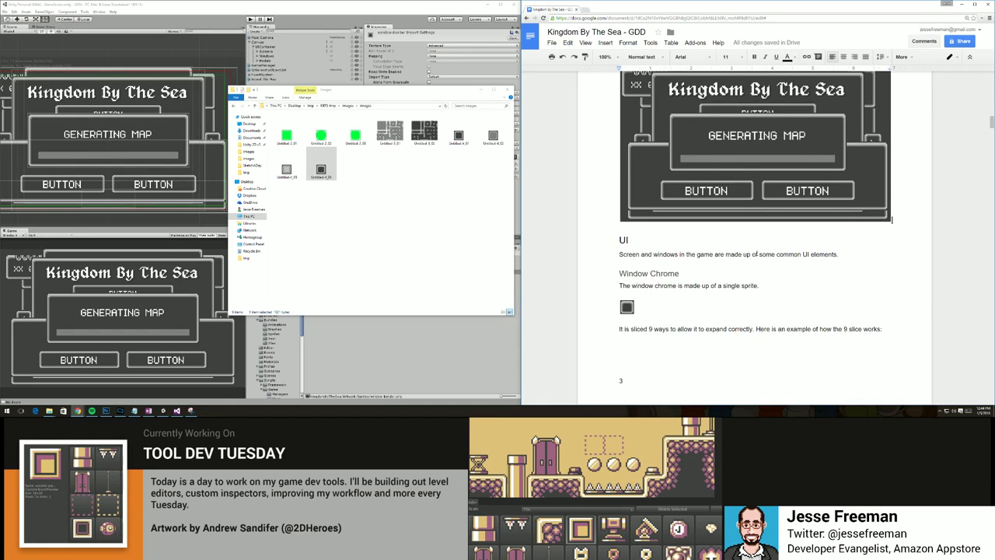
scroll(892, 220, up, 3)
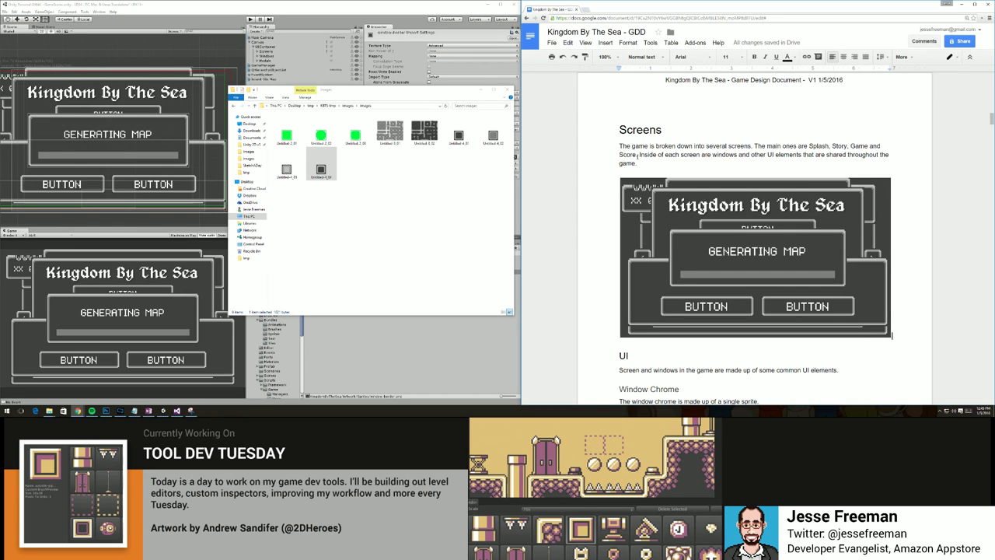
drag(638, 154, 896, 245)
scroll(896, 246, down, 2)
scroll(896, 246, up, 1)
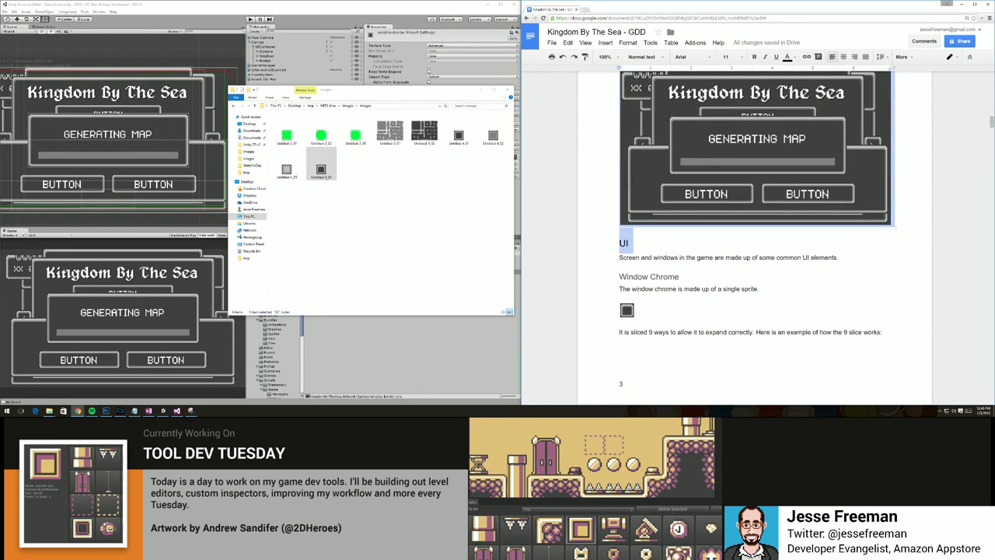
key(BackSpace)
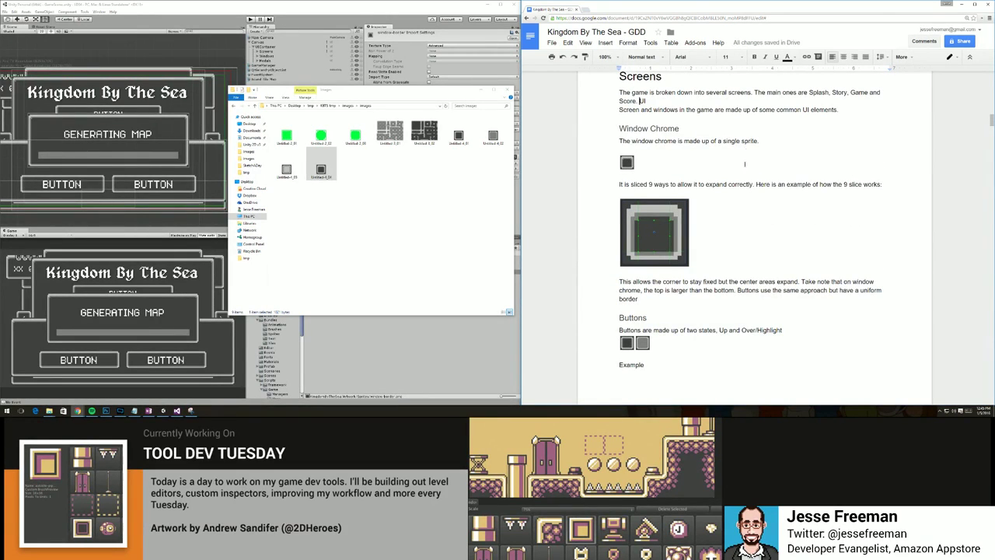
scroll(750, 159, up, 1)
key(ctrl+z)
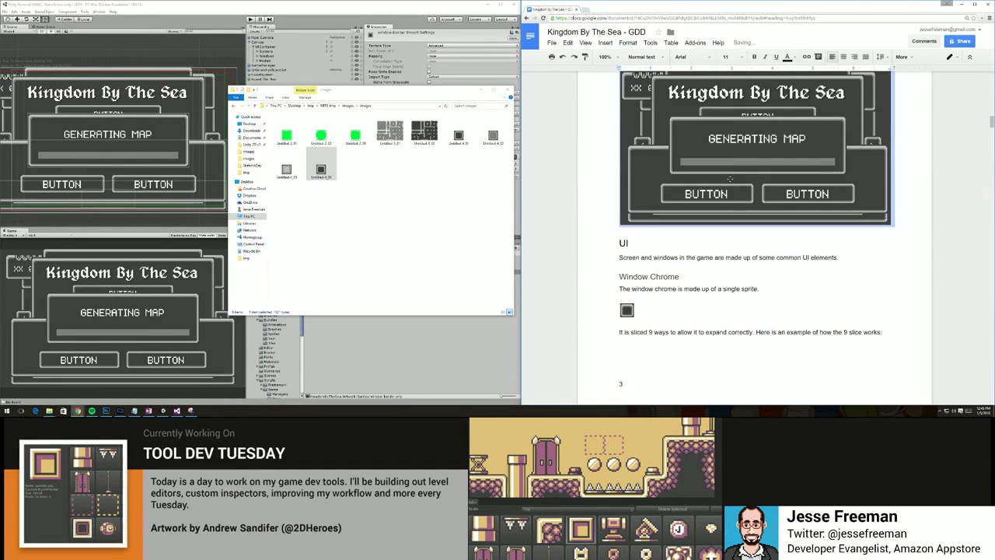
Cut the sentence starting "Inside of each screen are windows" and the Generating Map screenshot out of the Screens introduction.
key(ctrl+x)
key(ctrl+z)
scroll(725, 182, down, 1)
click(621, 233)
key(Up)
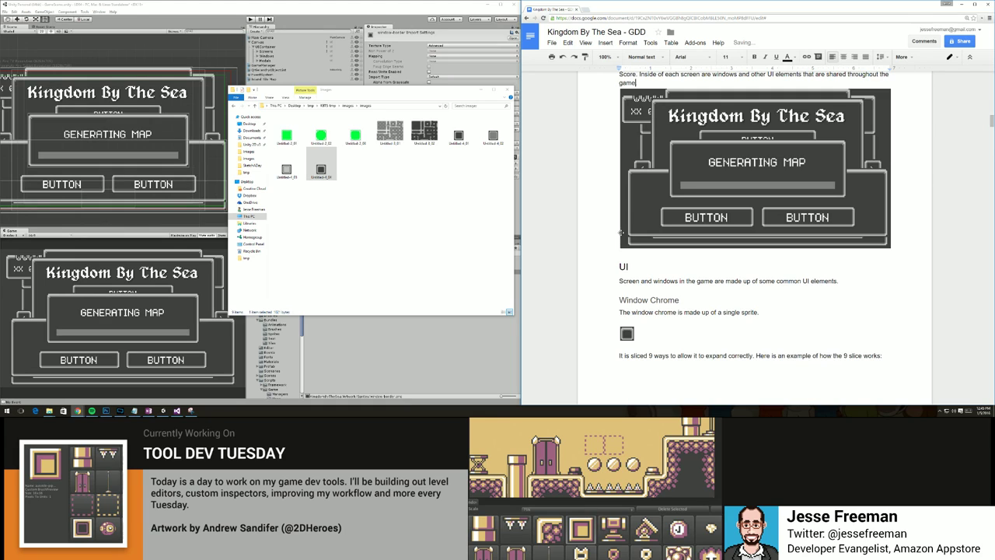
key(Delete)
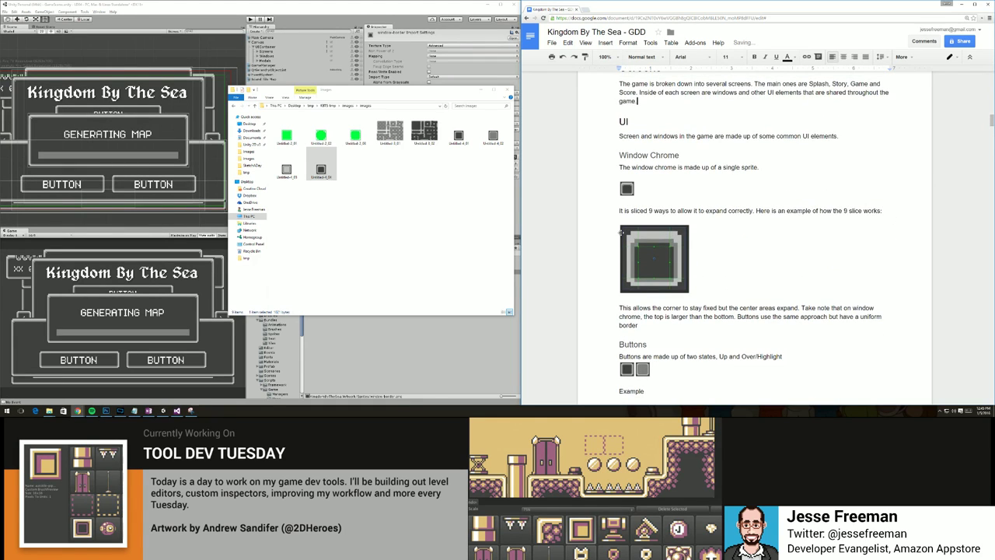
key(shift+Up)
key(BackSpace)
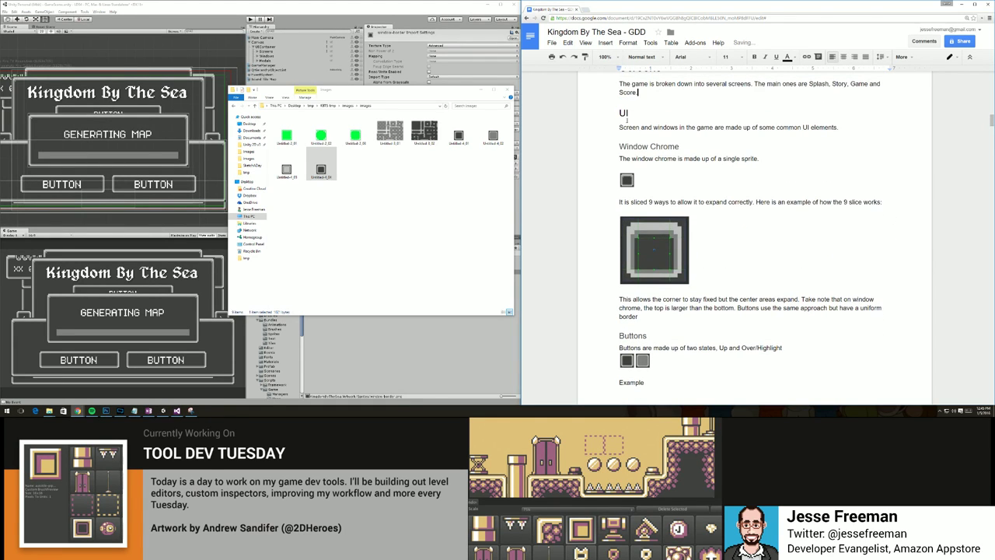
Replace the UI section's introductory sentence with the cut sentence and screenshot, and remove the word "UI" before "elements".
double_click(761, 126)
drag(841, 127, 614, 127)
key(ctrl+v)
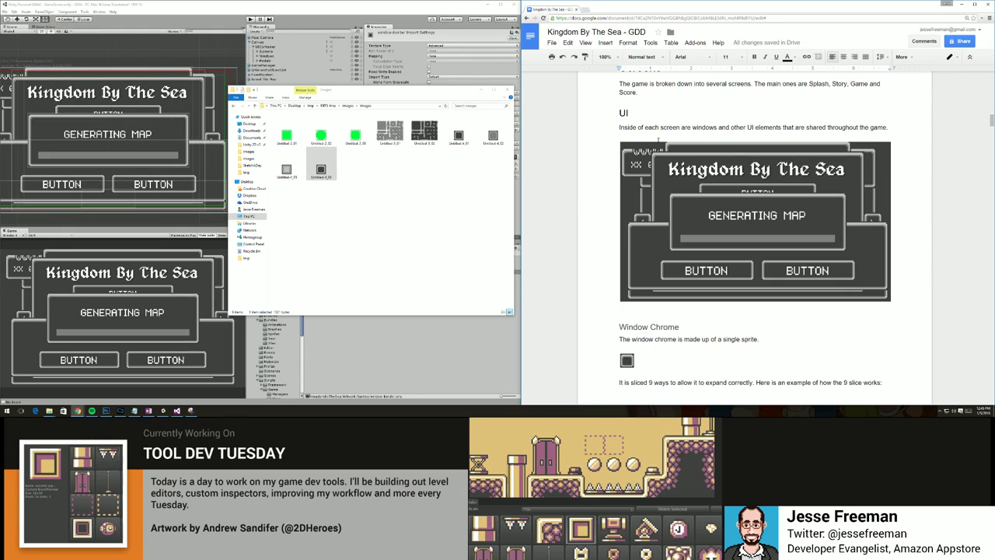
double_click(750, 127)
key(BackSpace)
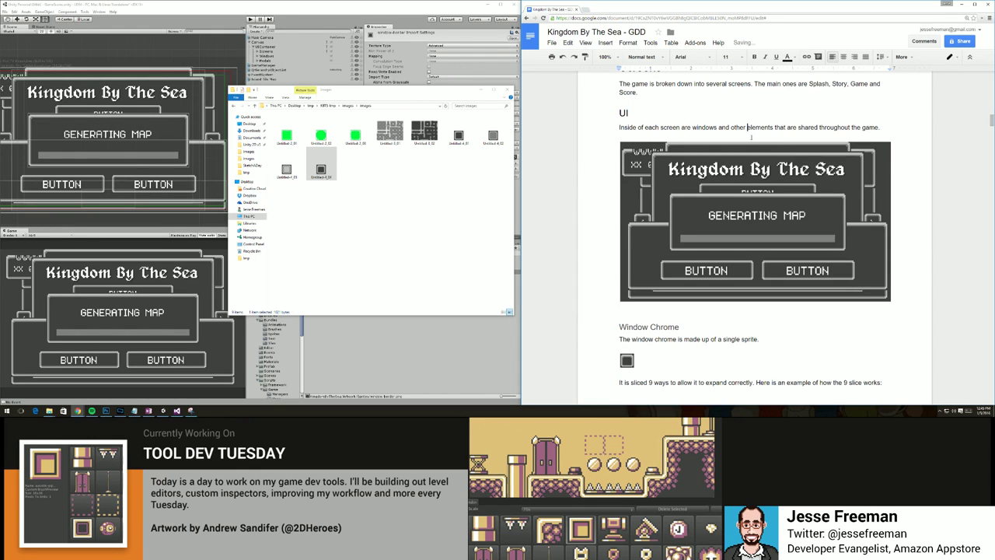
Add the sentence "These sprites represent the bulk of the game's UI." below the UI introduction, above the screenshot.
click(881, 128)
key(Return)
text(This re)
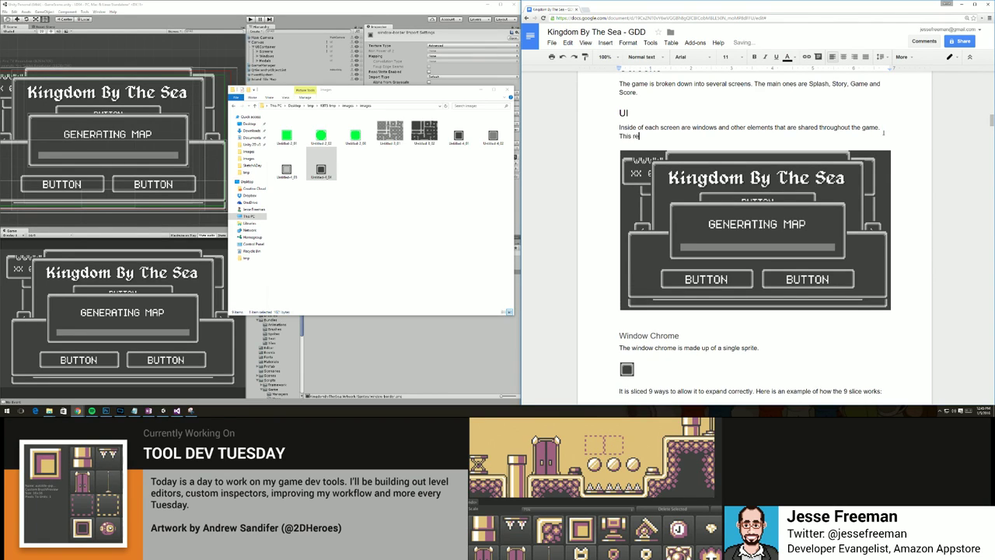
key(BackSpace)
key(BackSpace)
key(BackSpace)
key(BackSpace)
key(BackSpace)
text(ese sprites represent the buld)
key(BackSpace)
text(k)
text( of the UI)
text(.)
text( game's)
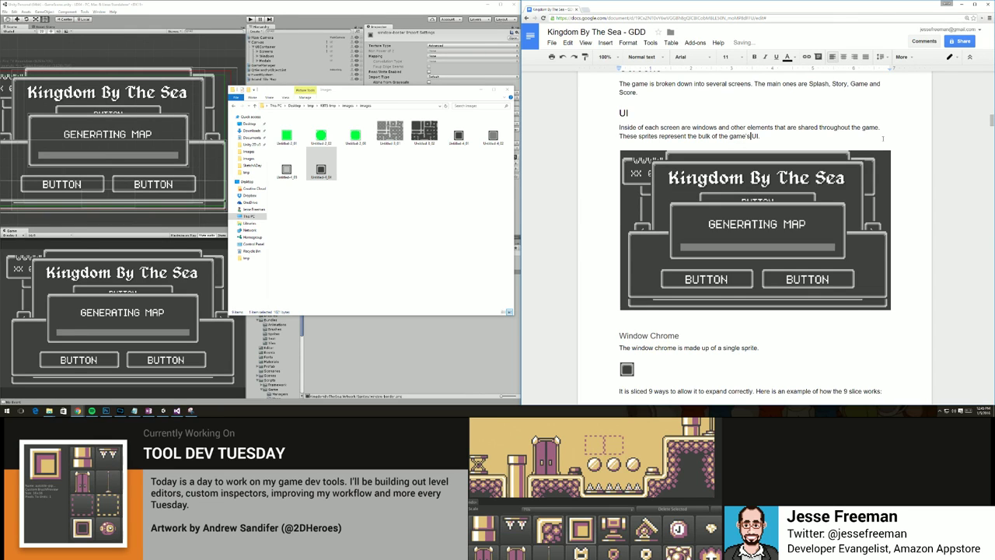
scroll(855, 243, down, 10)
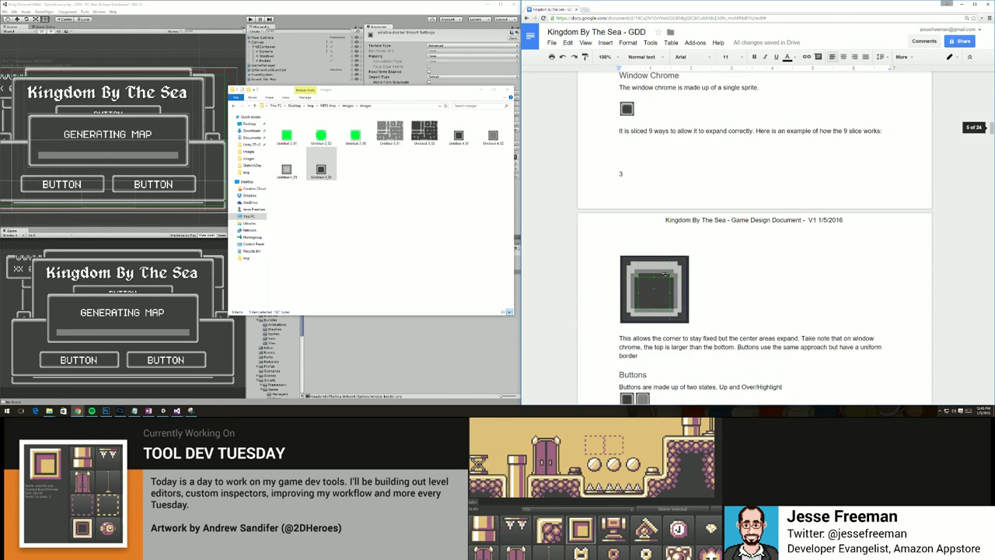
Add an empty line below the Screens introduction and insert a new drawing there.
scroll(665, 274, down, 3)
scroll(665, 273, up, 12)
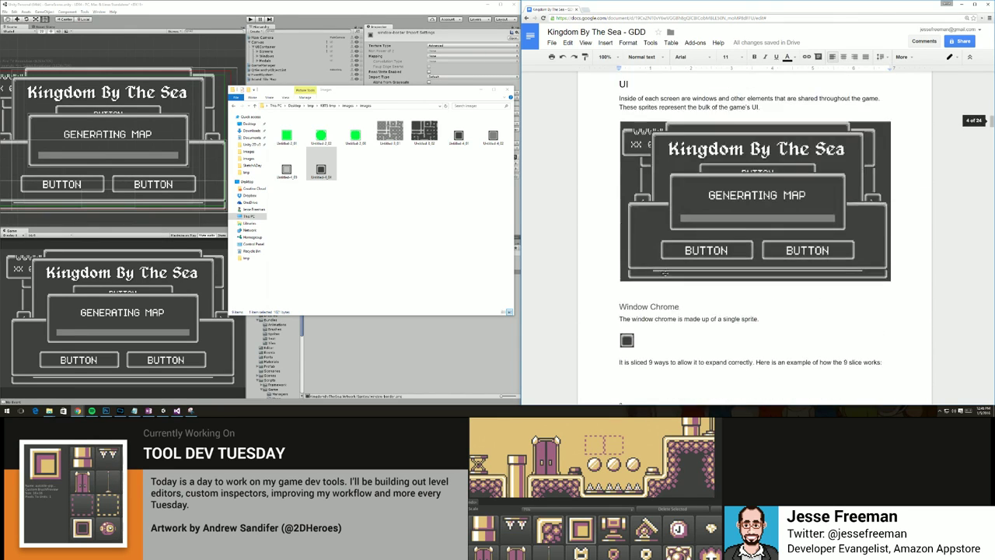
scroll(659, 165, up, 2)
key(Return)
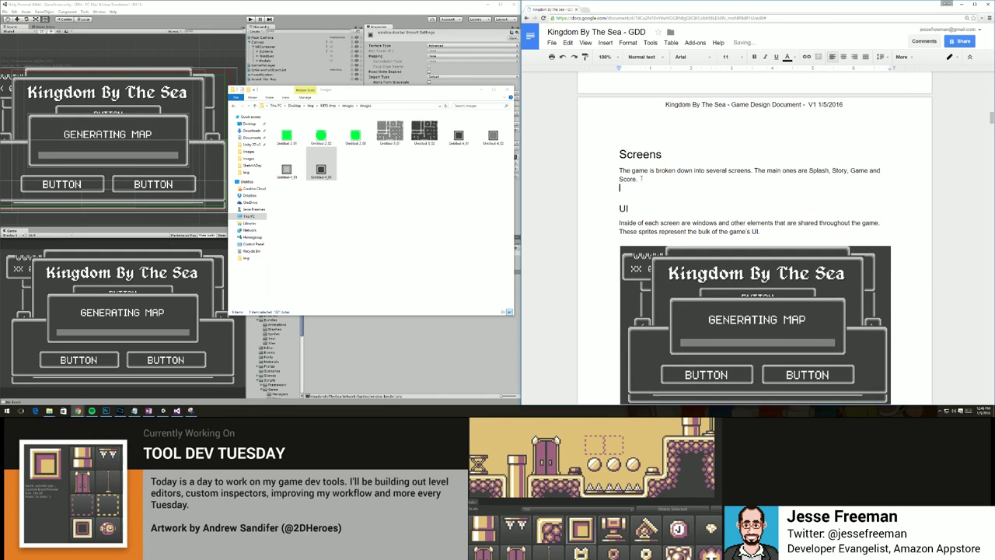
click(605, 43)
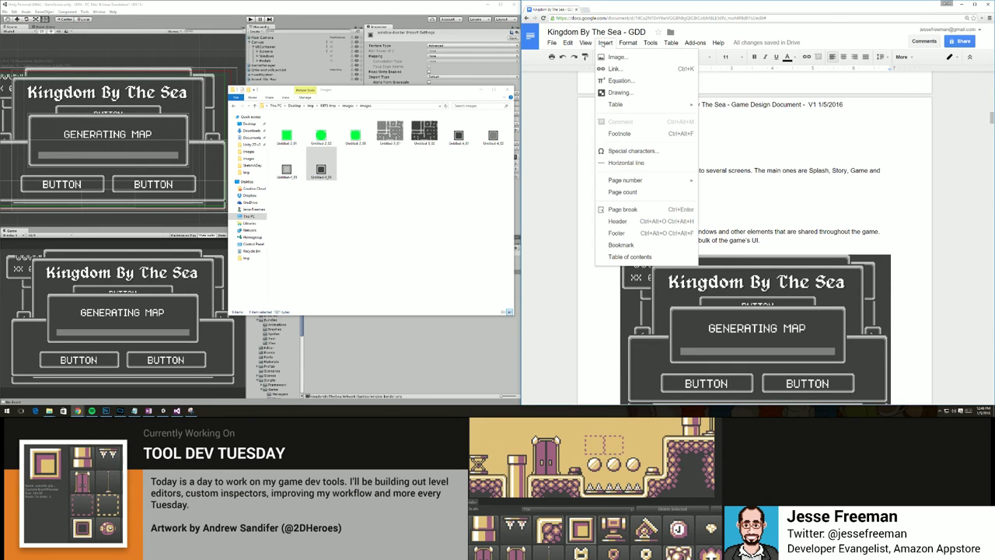
click(617, 57)
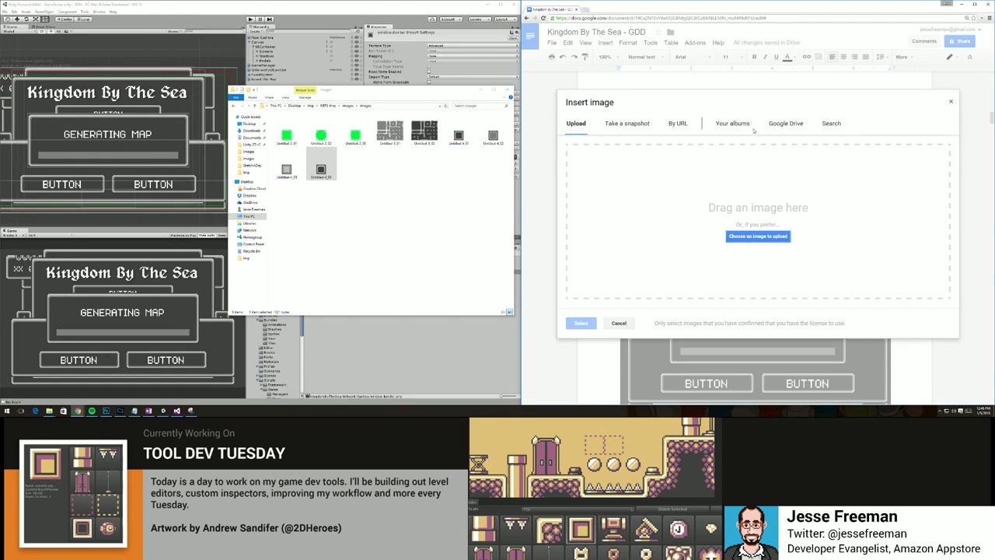
click(950, 101)
click(605, 43)
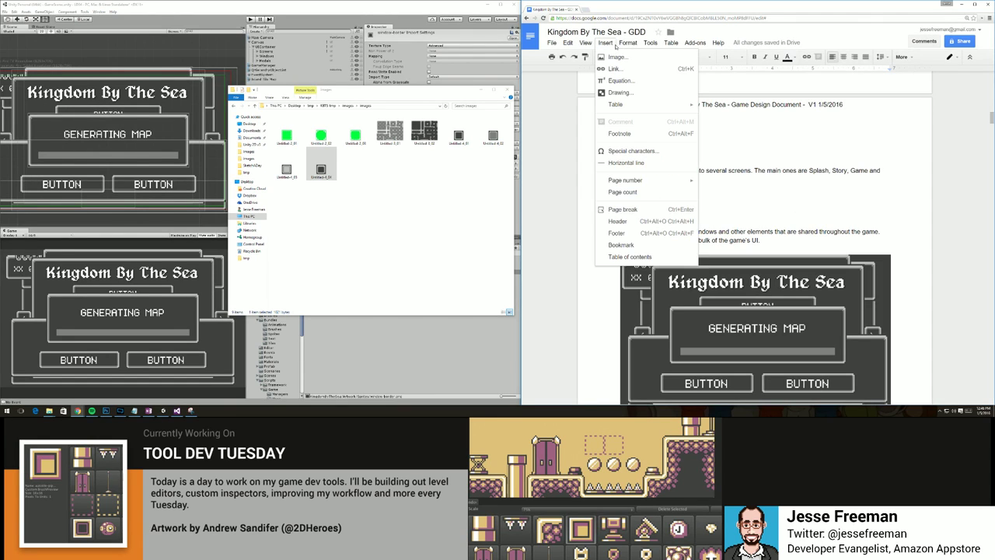
click(620, 93)
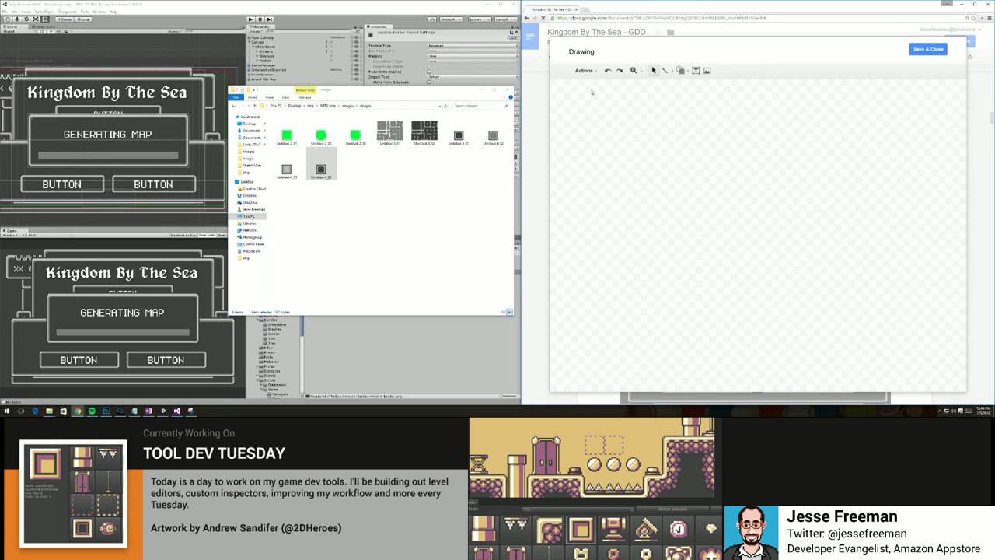
Draw a small rounded rectangle in the upper part of the canvas and label it "Start Screen".
click(680, 70)
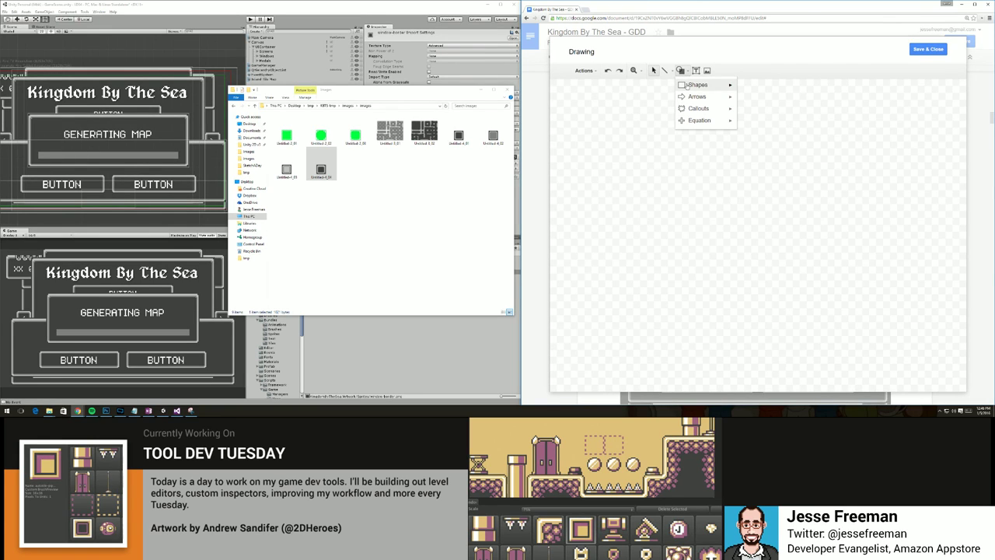
mouse_move(699, 83)
click(753, 89)
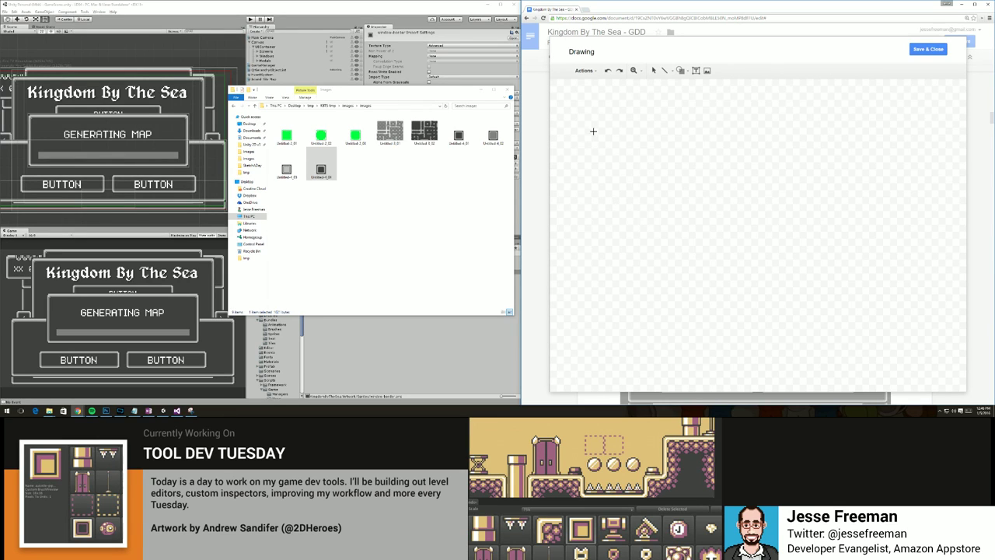
drag(594, 130, 645, 166)
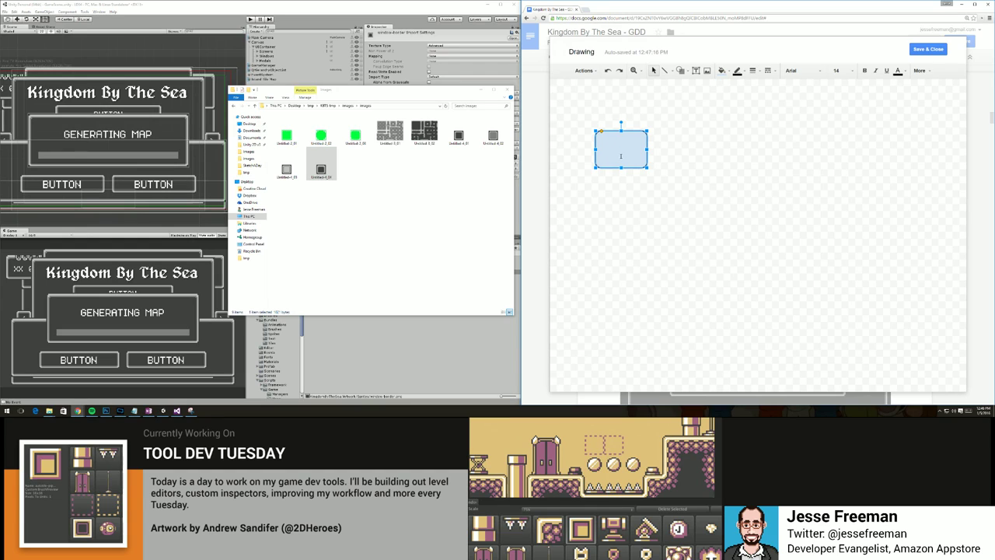
text(Start Screen)
Centre the label text horizontally in the Start Screen box.
click(919, 70)
click(850, 87)
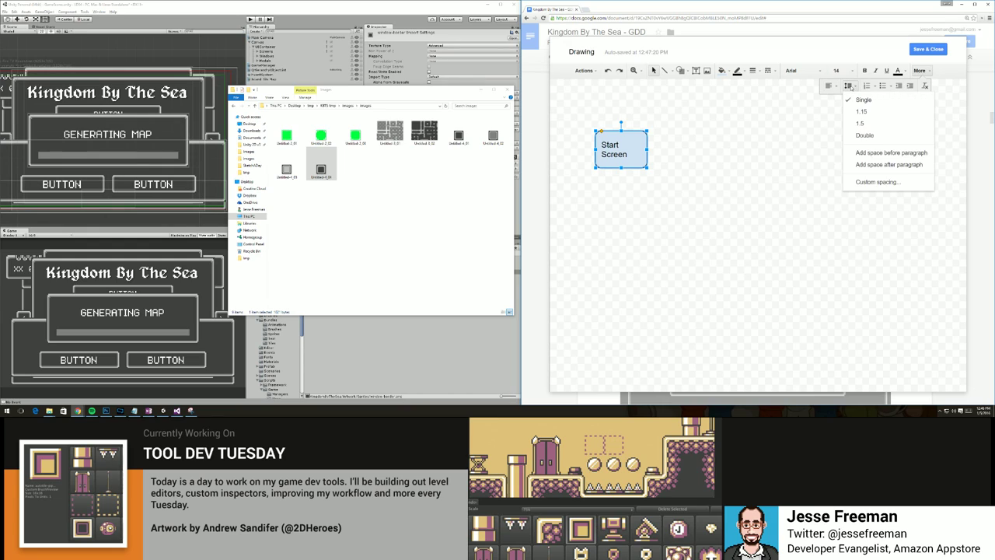
click(853, 88)
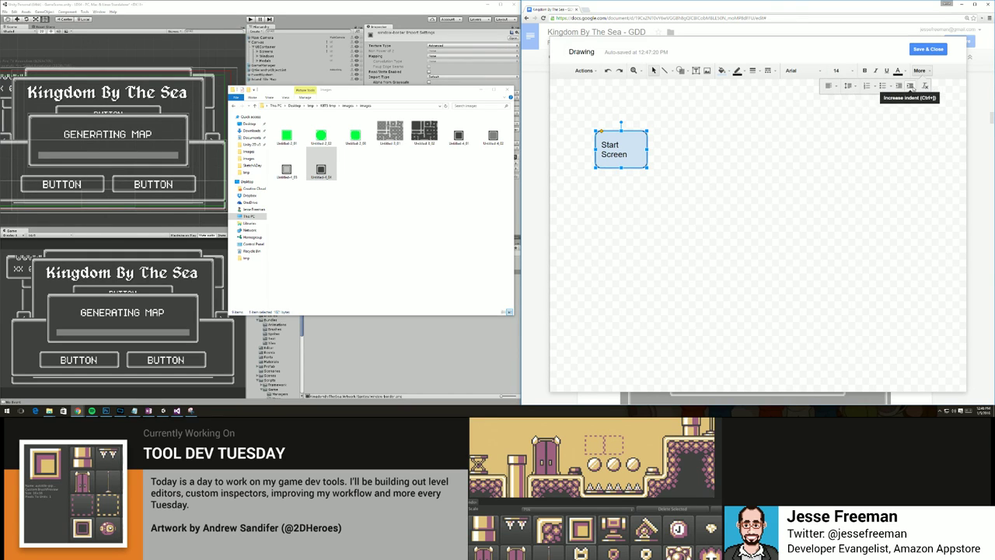
click(832, 87)
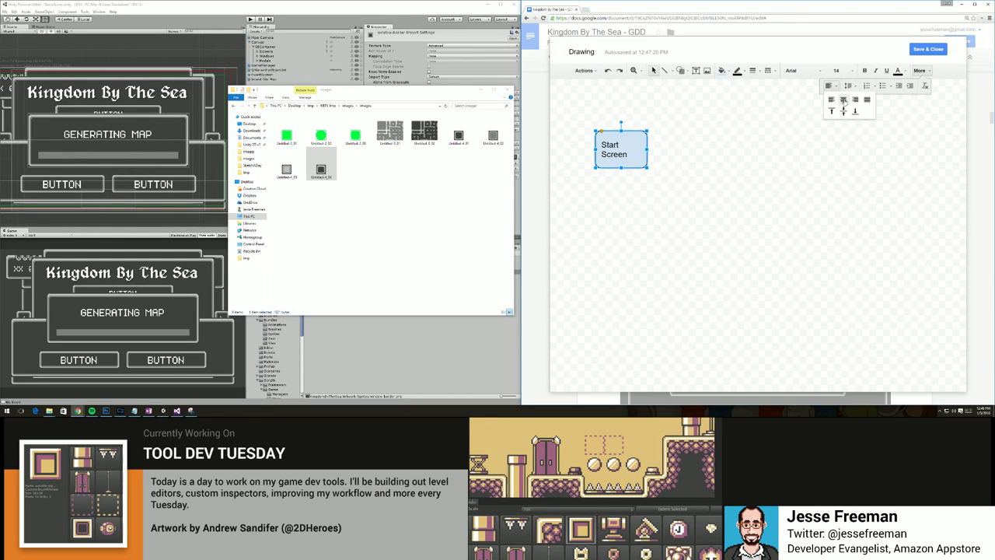
click(843, 99)
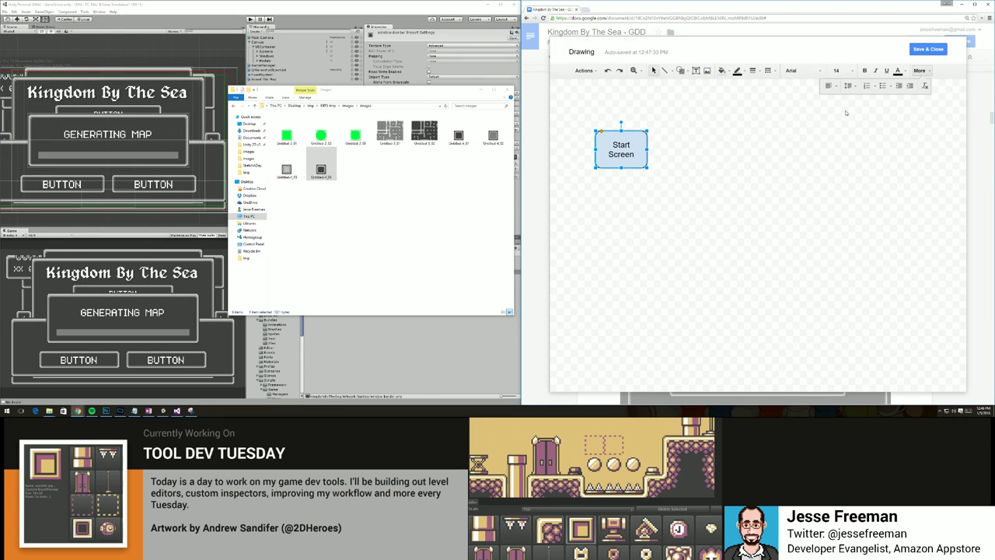
click(621, 154)
click(677, 190)
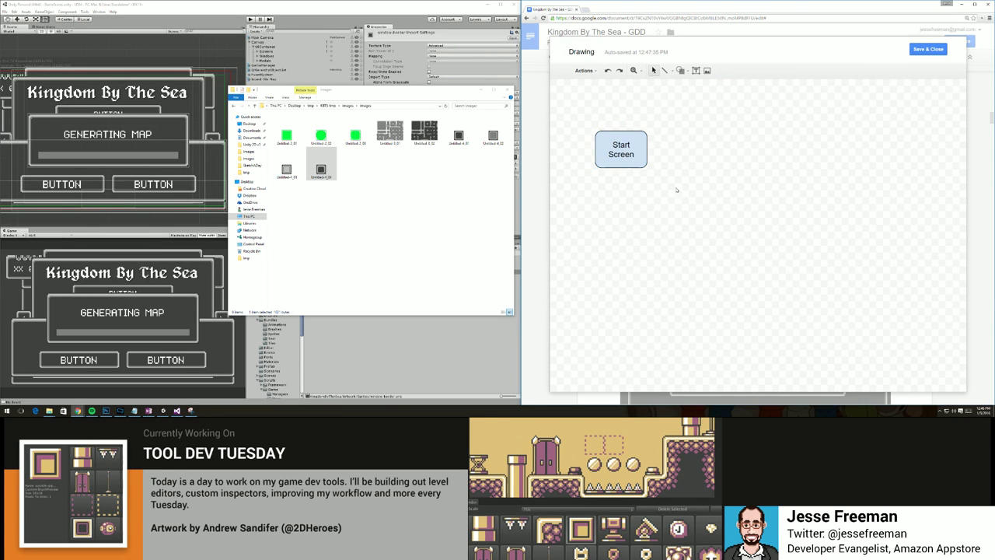
Duplicate the Start Screen box, place the copy directly to its right in the same row and relabel it "Island Load Screen".
click(634, 165)
key(ctrl+c)
key(ctrl+v)
drag(639, 166, 698, 168)
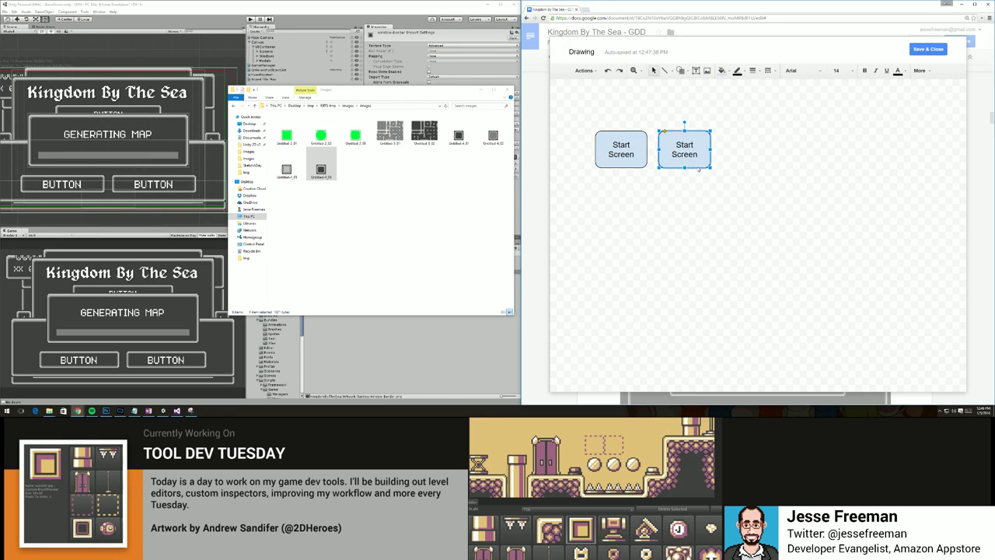
triple_click(688, 153)
text(Island Load Screen)
click(695, 189)
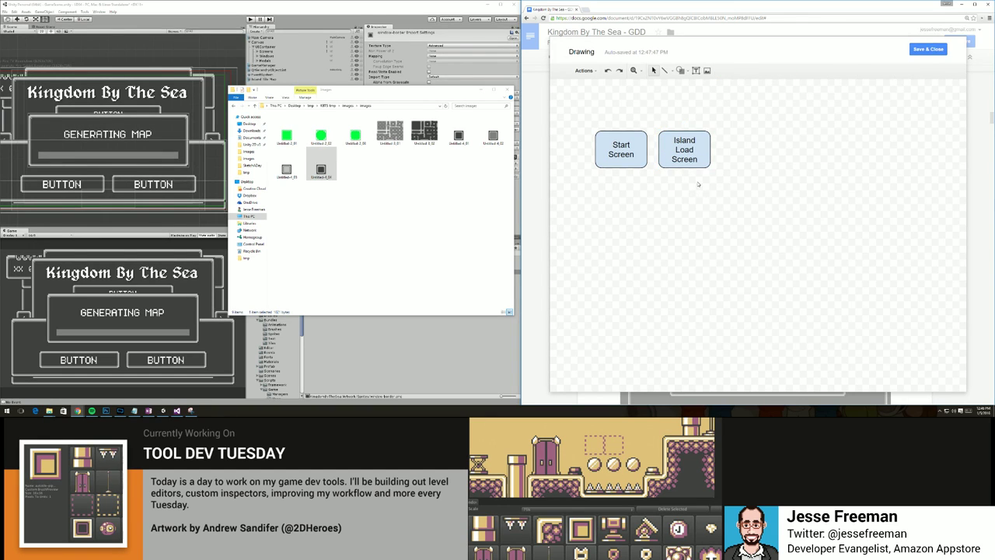
Paste another copy of the box to the right of Island Load Screen and relabel it "Game Screen".
key(ctrl+v)
drag(651, 169, 748, 154)
double_click(748, 155)
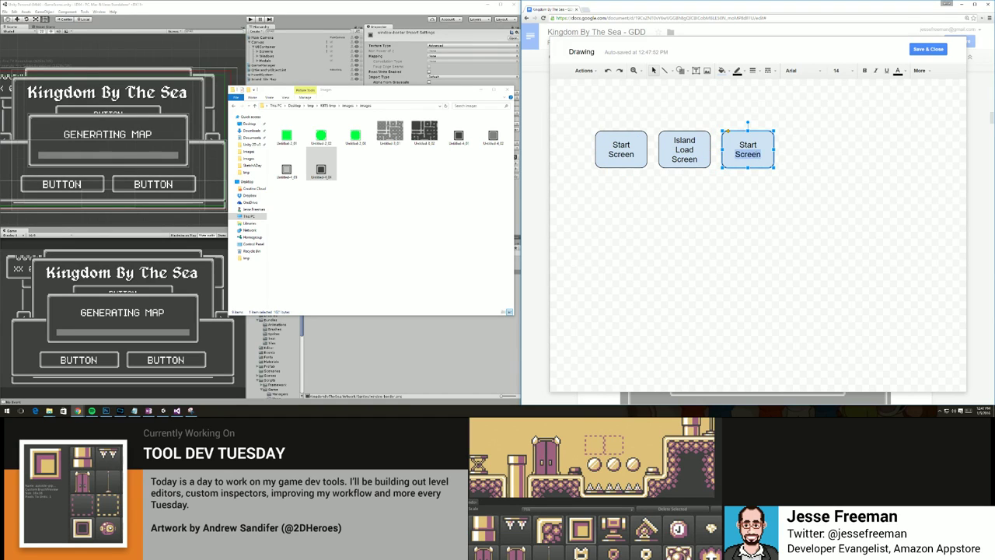
key(ctrl+a)
text(Game Screen)
click(742, 192)
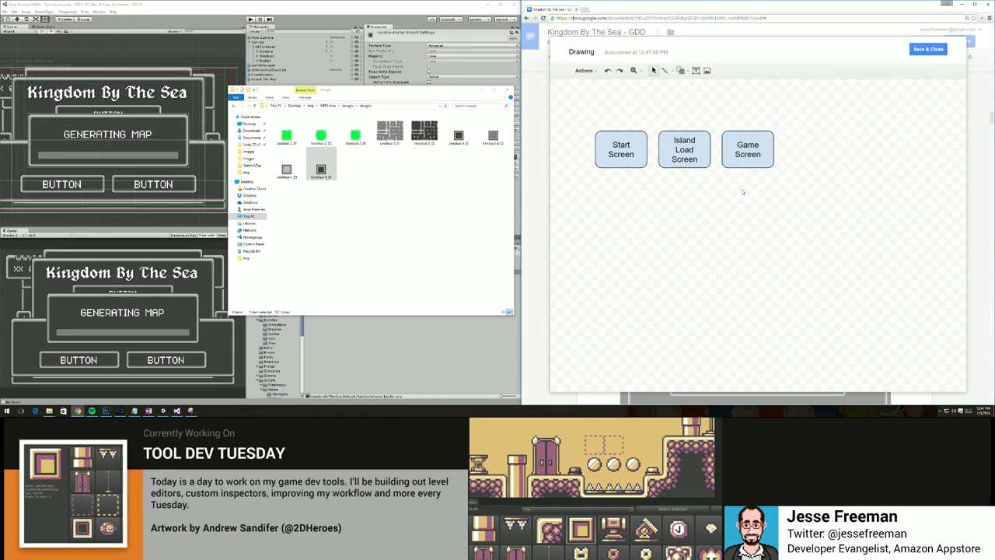
Paste another copy of the box, relabel it "Game Over Screen" and place it below the Game Screen box.
click(752, 158)
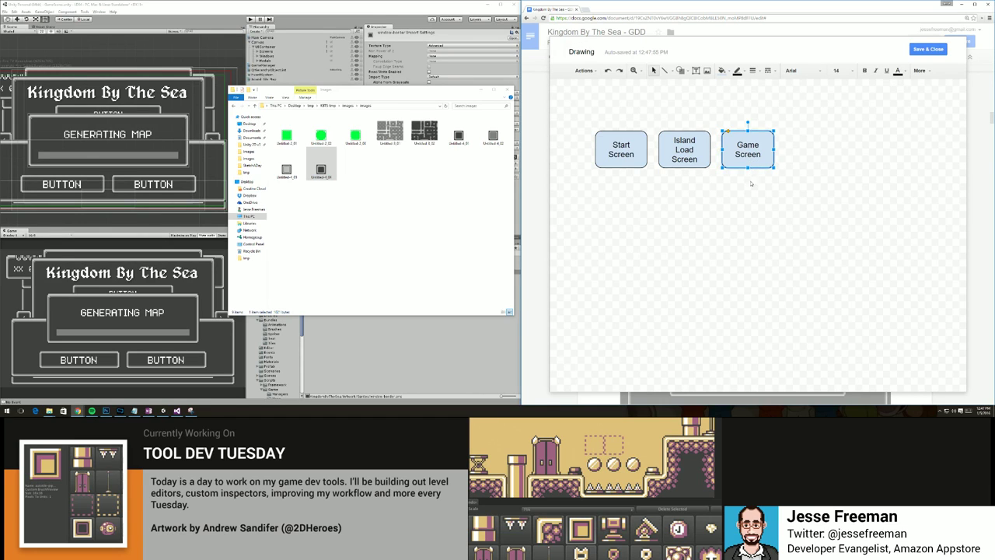
key(ctrl+v)
drag(654, 181, 633, 208)
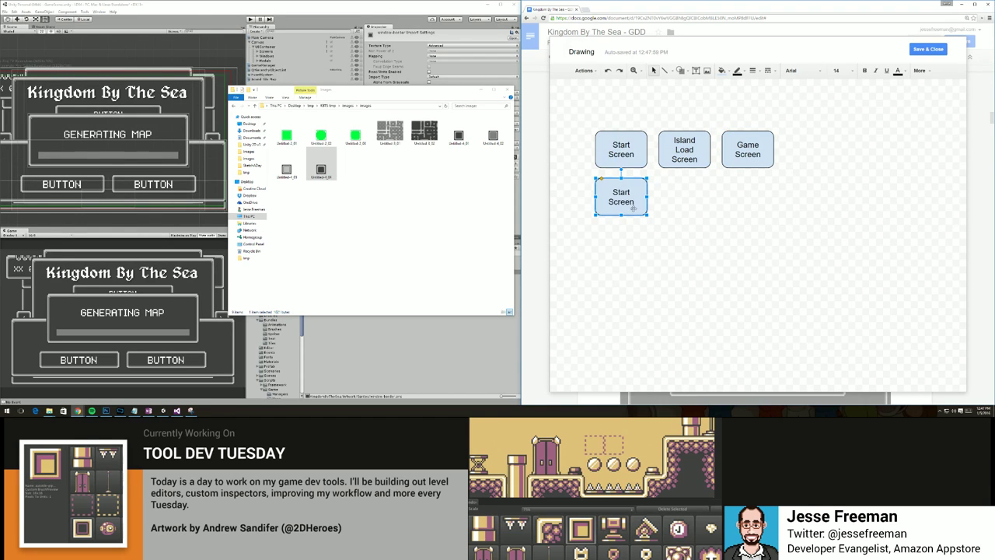
triple_click(624, 196)
text(Game )
text(Obe)
key(BackSpace)
key(BackSpace)
text(vr)
key(BackSpace)
text(er Screen)
drag(621, 197, 758, 206)
drag(621, 154, 619, 211)
triple_click(619, 211)
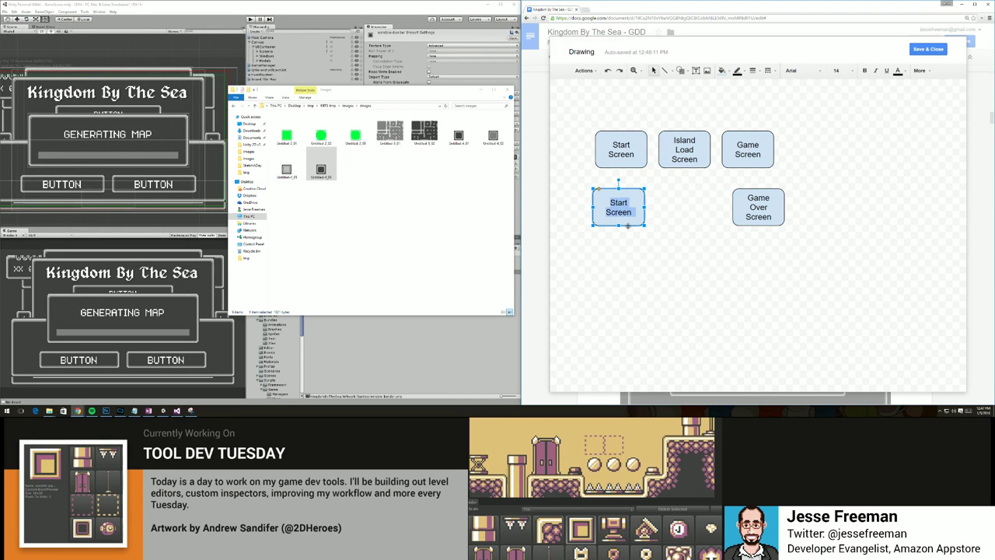
click(633, 225)
key(Delete)
Move the Game Over Screen box into the row, evenly spaced to the right of the Game Screen box.
click(759, 206)
click(760, 217)
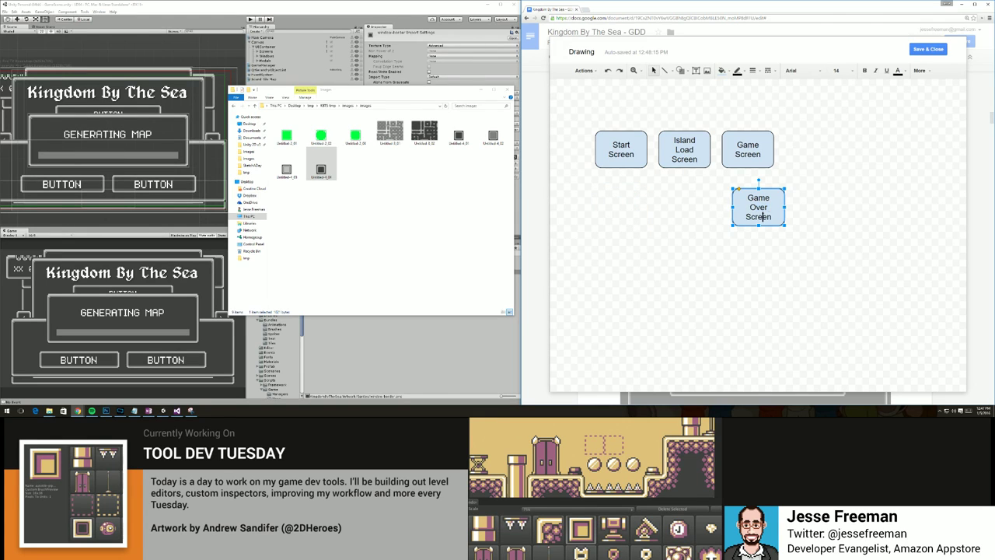
drag(782, 198, 836, 142)
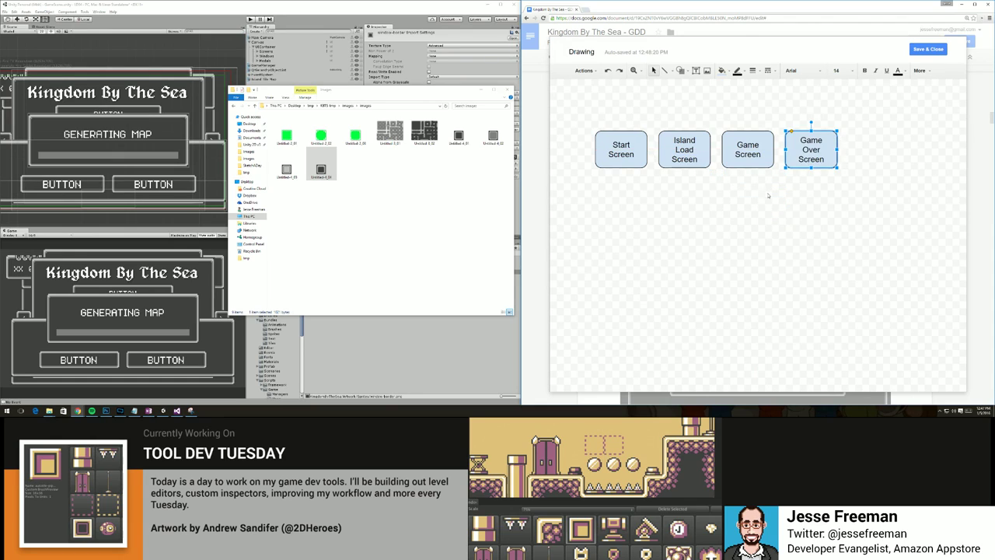
click(730, 190)
Connect the four boxes in sequence with arrows running from Start Screen through to Game Over Screen.
click(665, 71)
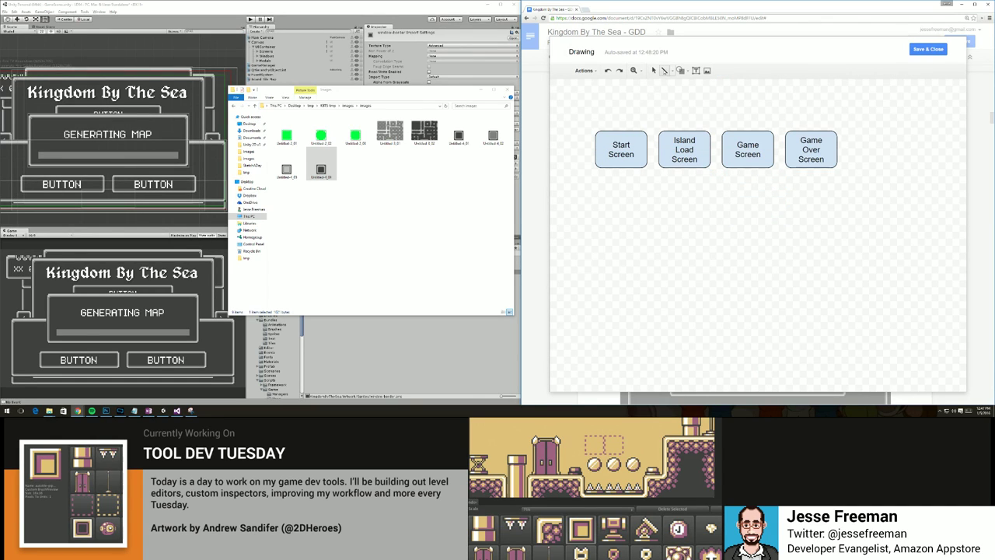
drag(647, 148, 659, 149)
click(672, 70)
click(679, 96)
key(Delete)
drag(647, 149, 658, 149)
drag(721, 149, 785, 149)
click(653, 70)
Remove the word "Island" from the second box so its label reads "Load Screen".
click(673, 149)
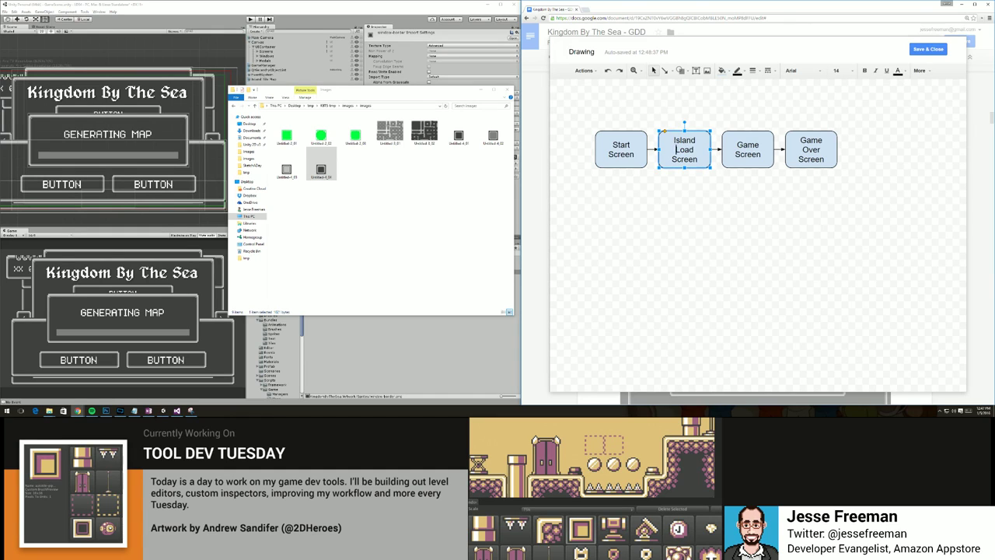
drag(674, 149, 675, 138)
key(BackSpace)
click(689, 198)
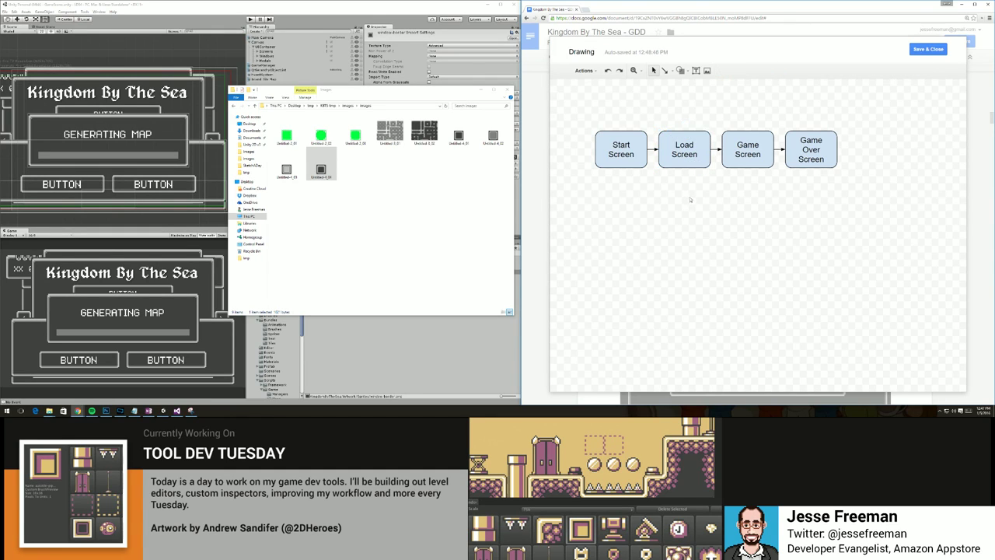
Remove the word "Screen" from all four box labels, leaving Start, Load, Game and Game Over.
double_click(809, 159)
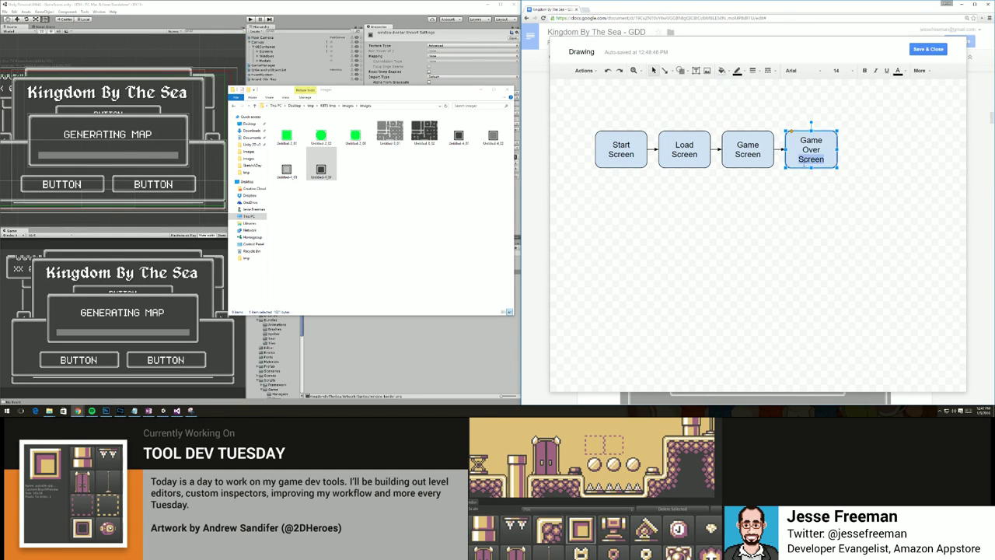
key(BackSpace)
double_click(621, 154)
key(BackSpace)
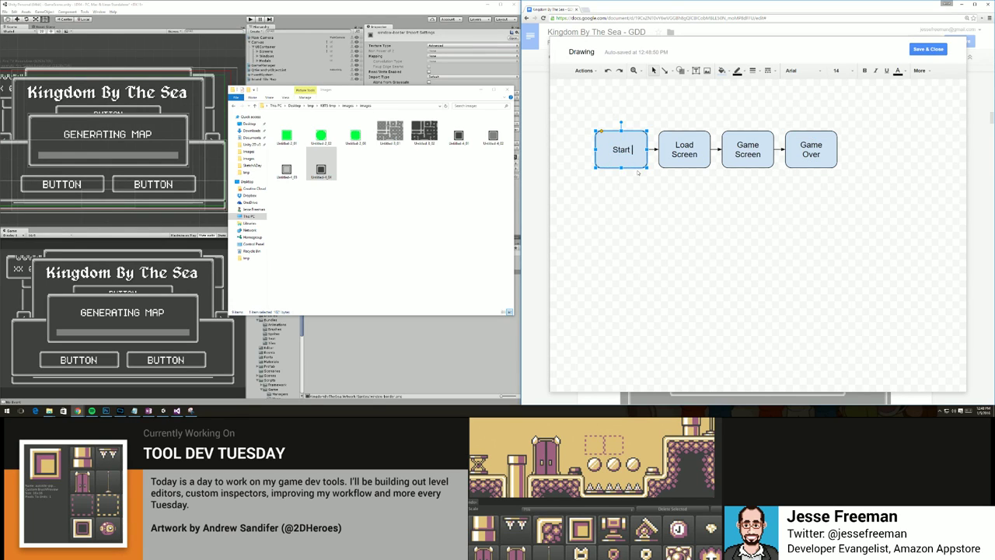
double_click(690, 154)
key(BackSpace)
double_click(748, 154)
key(BackSpace)
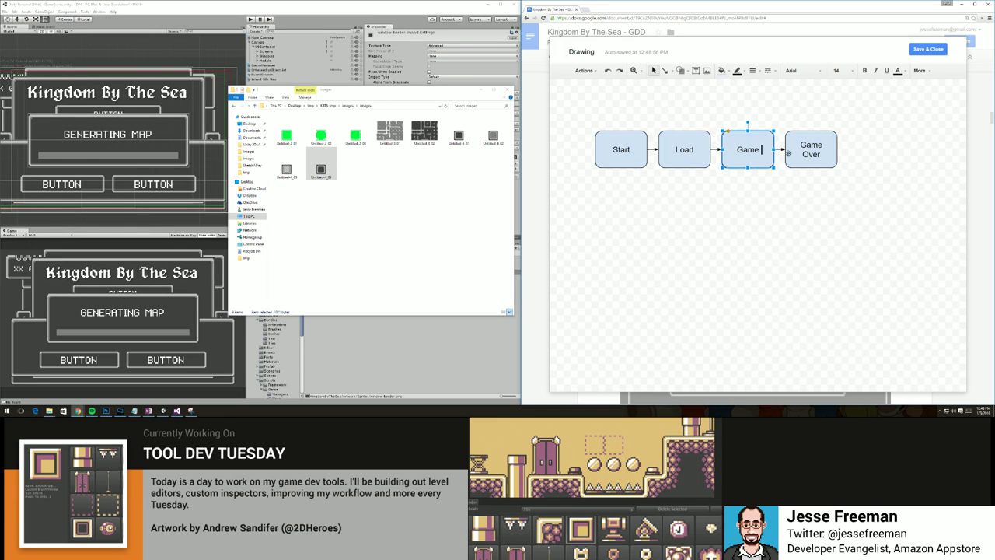
click(699, 218)
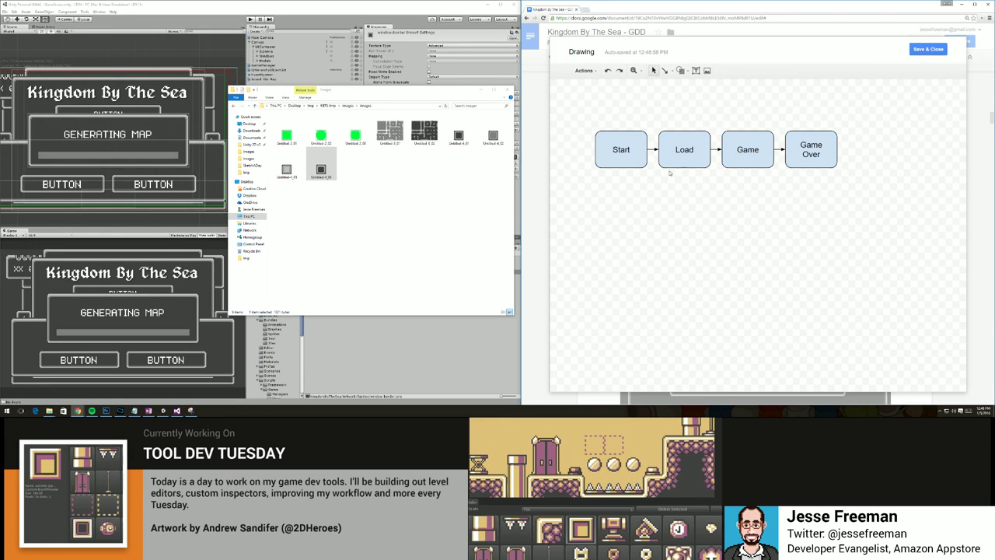
Try to shift the Load, Game and Game Over boxes together to the right, widening the gap after Start.
click(632, 158)
click(704, 160)
click(744, 158)
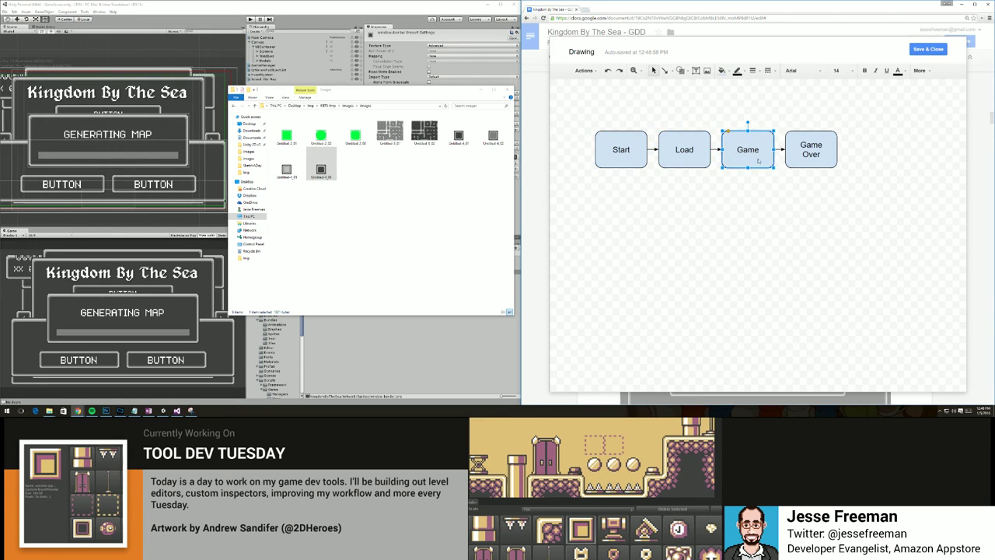
click(789, 159)
click(751, 158)
click(707, 160)
shift+click(749, 162)
shift+click(804, 161)
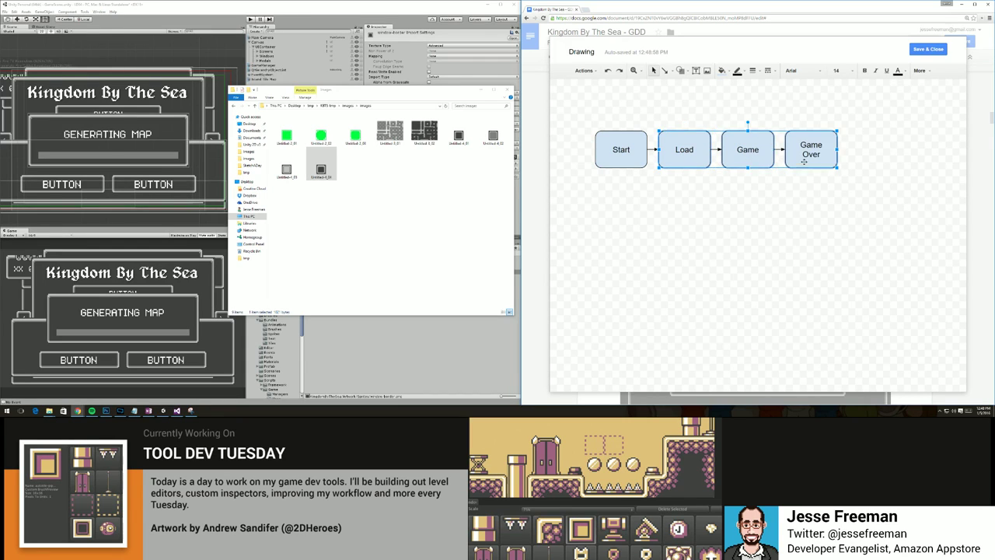
drag(743, 160, 775, 159)
click(768, 199)
Undo the "Start Screen" text entered in the Load box and the shift of the three boxes.
double_click(708, 151)
text(Start Screen)
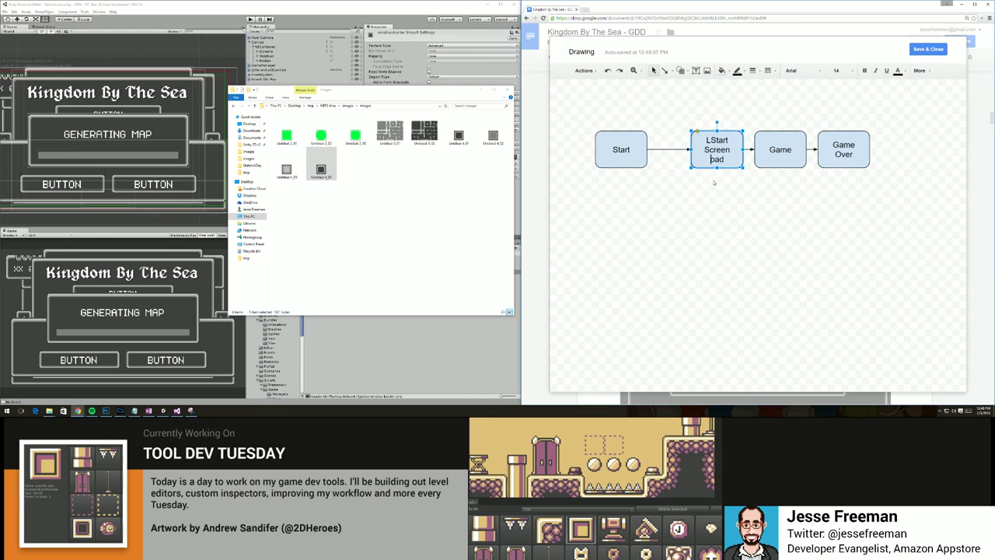
key(ctrl+z)
click(717, 186)
click(729, 164)
key(ctrl+d)
key(ctrl+z)
key(ctrl+z)
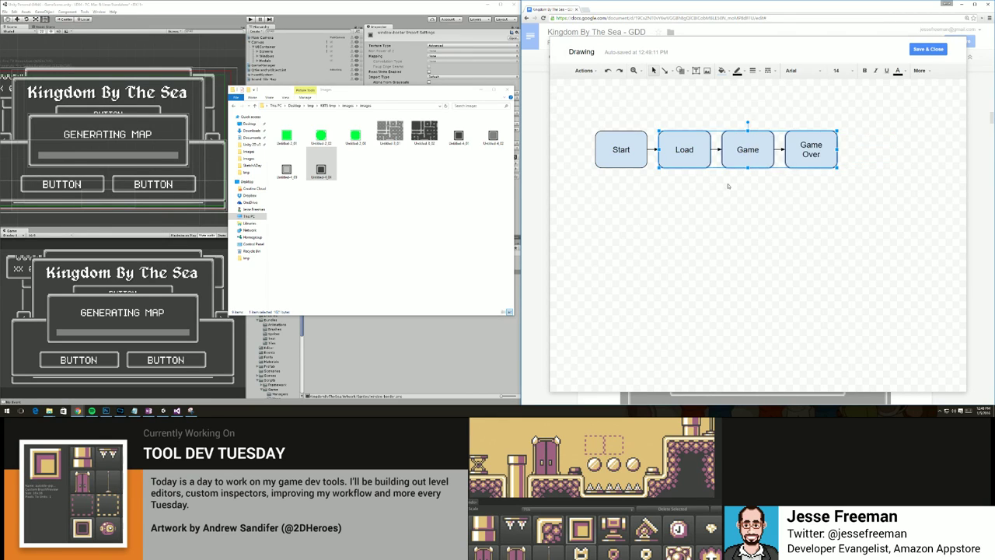
Add a copy of the Game Over box at the end of the row, removing the surplus duplicate.
click(810, 155)
drag(810, 158, 948, 156)
key(ctrl+v)
double_click(949, 156)
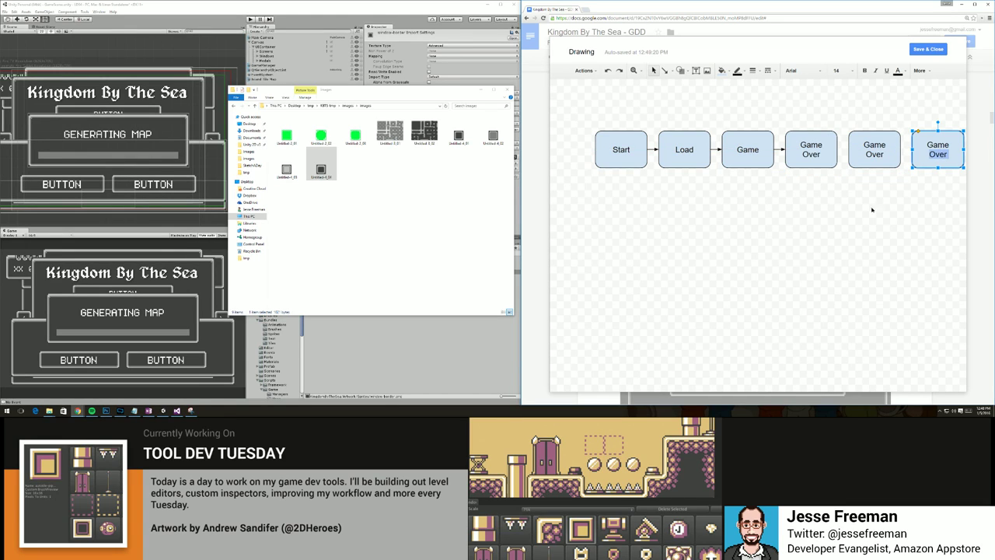
click(955, 157)
click(922, 195)
click(926, 162)
key(Delete)
Try to move the Load box and the Game box below the row, undoing each move.
click(668, 158)
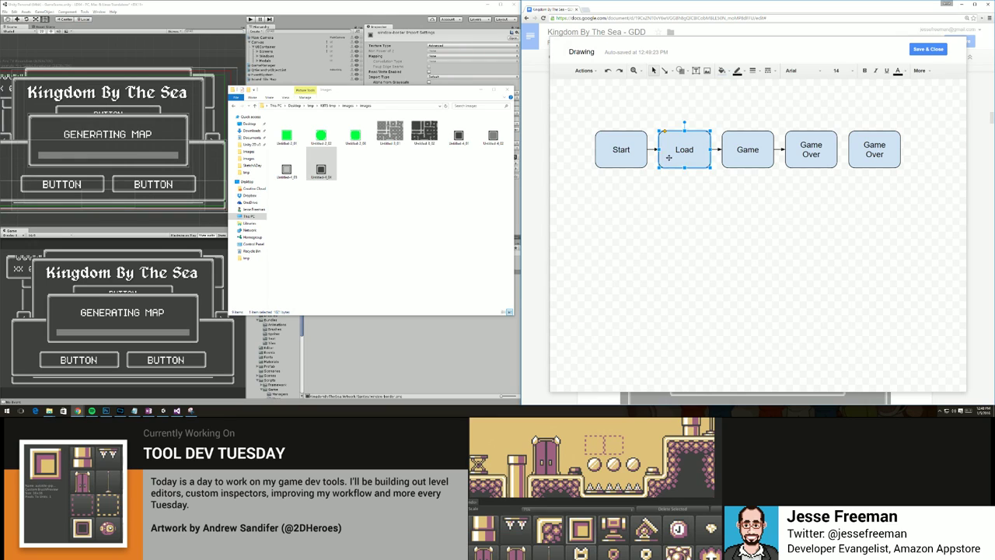
drag(684, 162, 703, 200)
key(ctrl+z)
drag(735, 164, 737, 229)
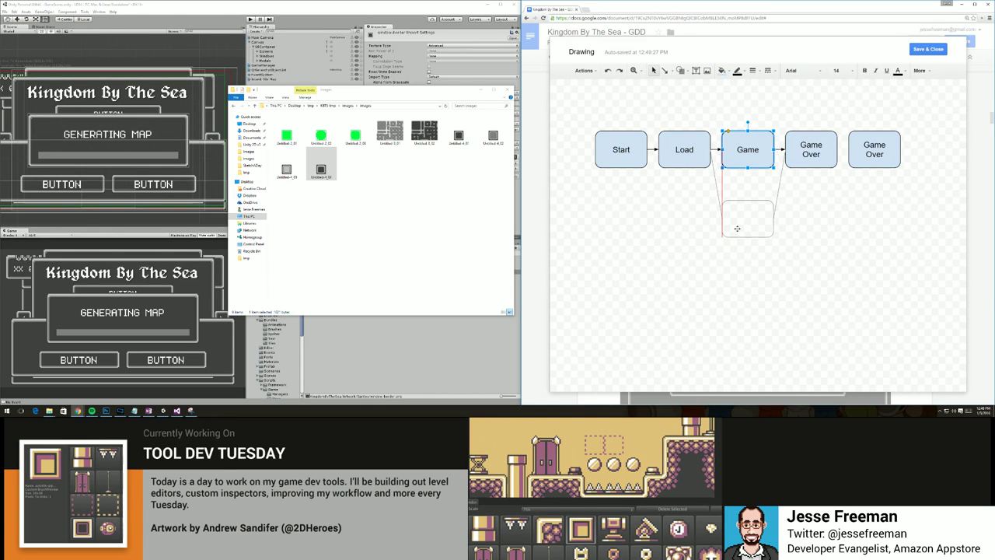
drag(737, 228, 737, 229)
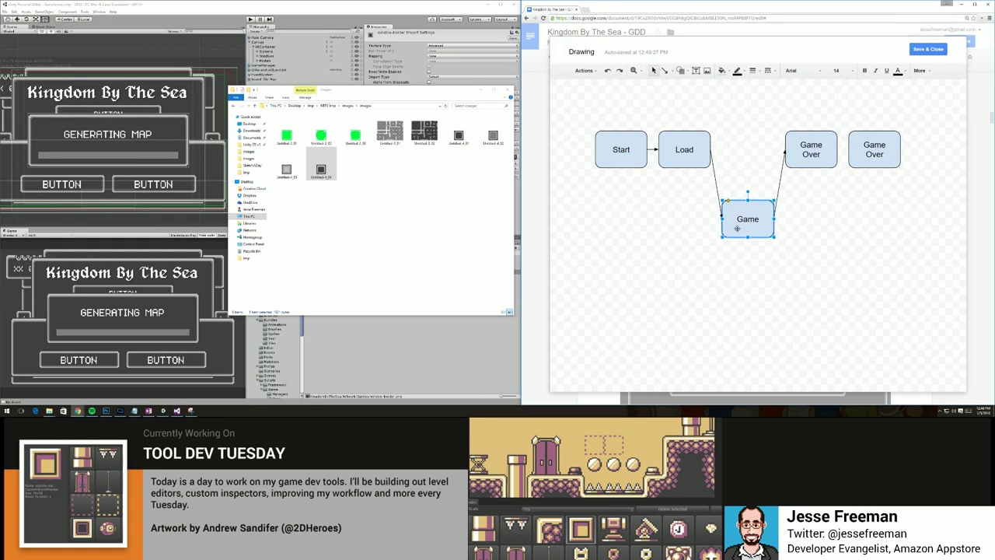
key(ctrl+z)
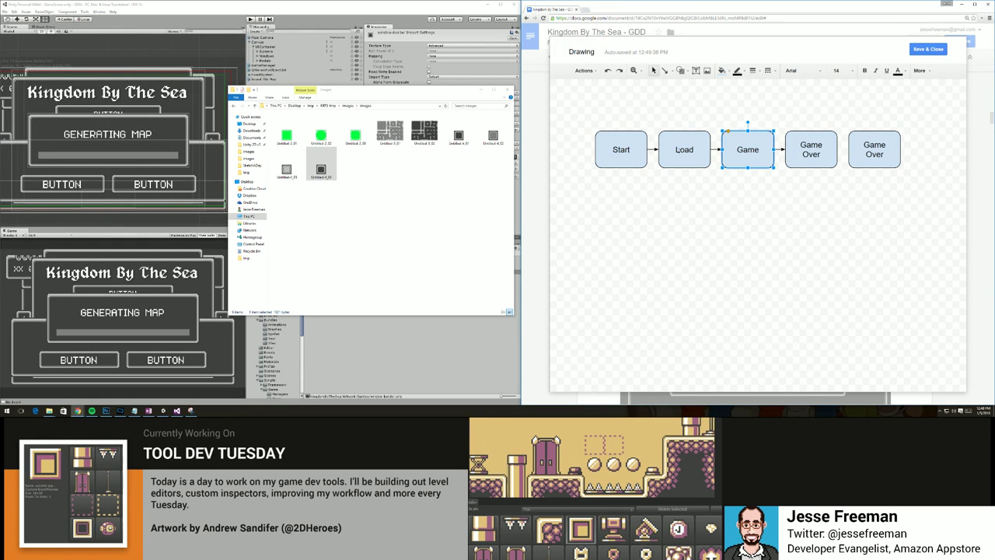
Relabel the four boxes following Start as Story, Load, Game and Score.
double_click(700, 152)
text(Story)
double_click(748, 150)
text(Load)
triple_click(811, 146)
text(Game)
click(860, 153)
key(ctrl+a)
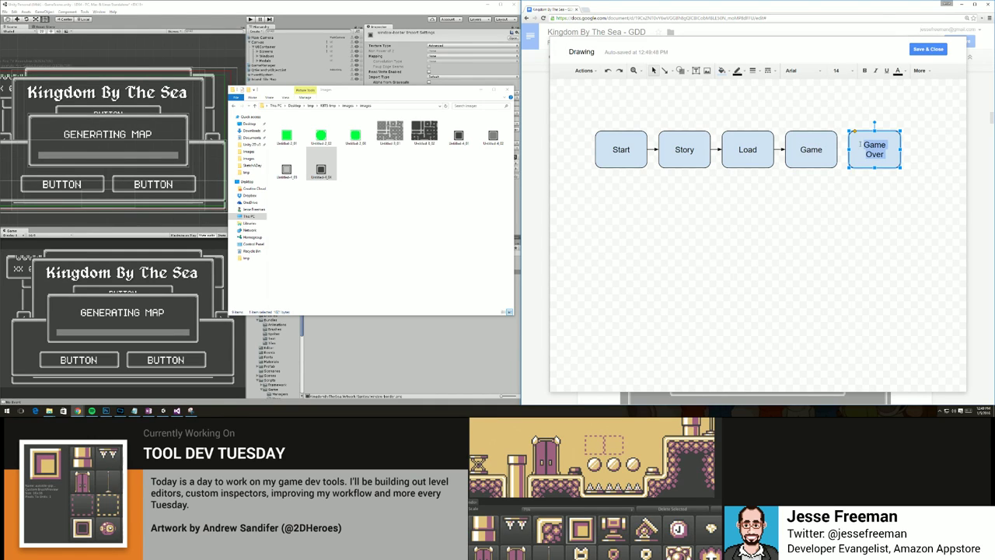
text(Score)
click(819, 205)
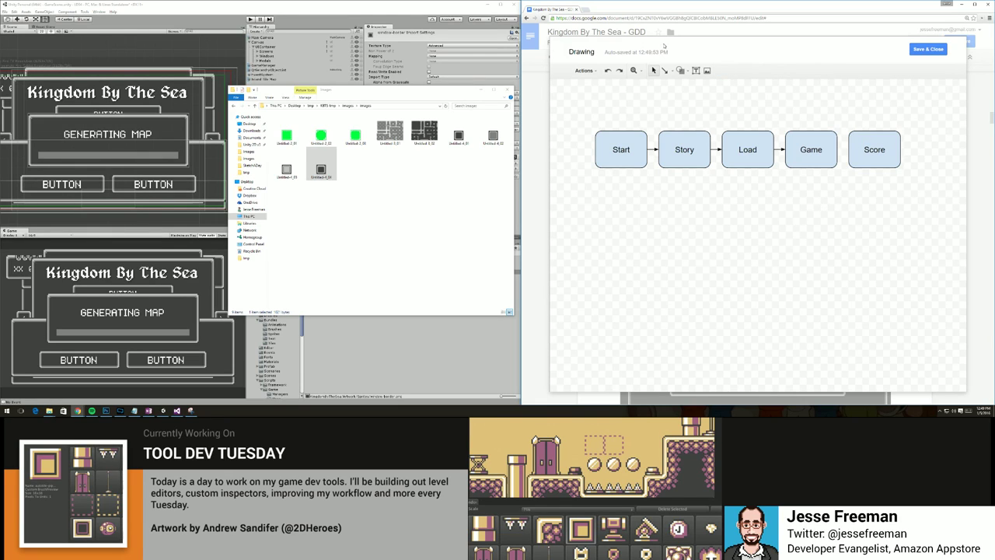
Connect the Game box to the Score box with a straight arrow.
click(664, 70)
drag(837, 149, 848, 149)
click(653, 70)
Rearrange the boxes around Story: Start above it, Load to its left with Game below Load, and Score to its right.
click(629, 144)
click(637, 124)
drag(627, 133, 689, 83)
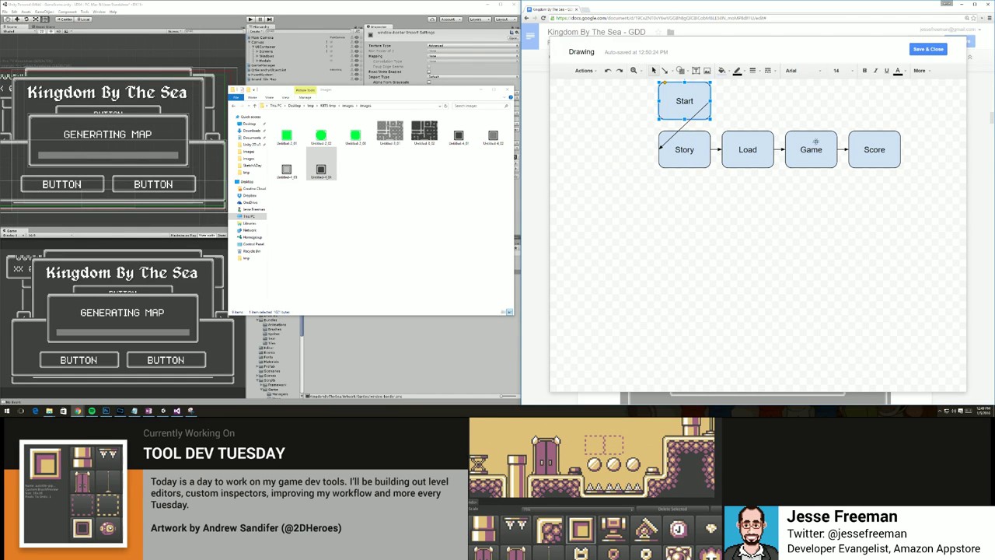
drag(815, 141, 754, 178)
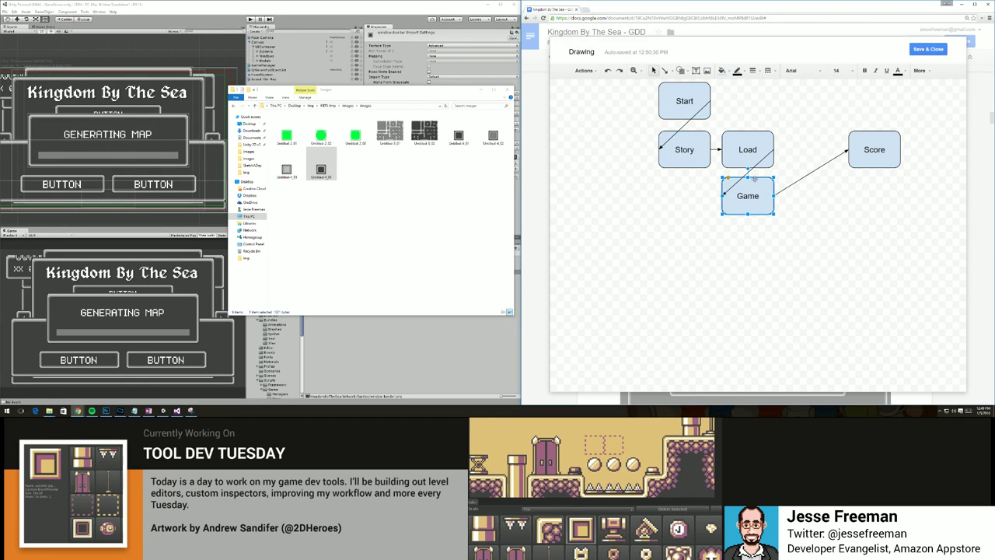
drag(884, 131, 835, 135)
drag(756, 133, 627, 133)
drag(745, 178, 619, 179)
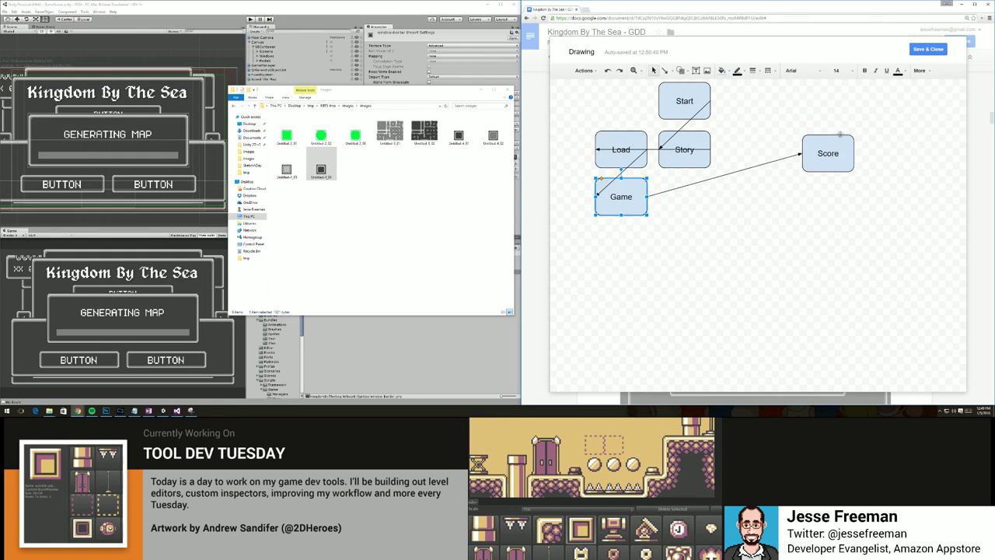
drag(840, 134, 761, 134)
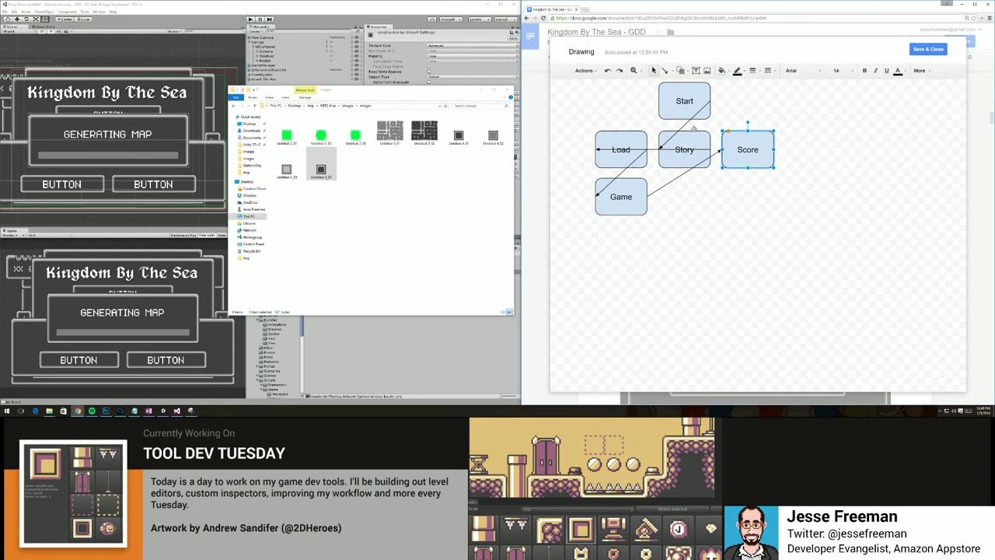
Delete the four old arrows that cross the rearranged boxes.
click(687, 125)
key(Delete)
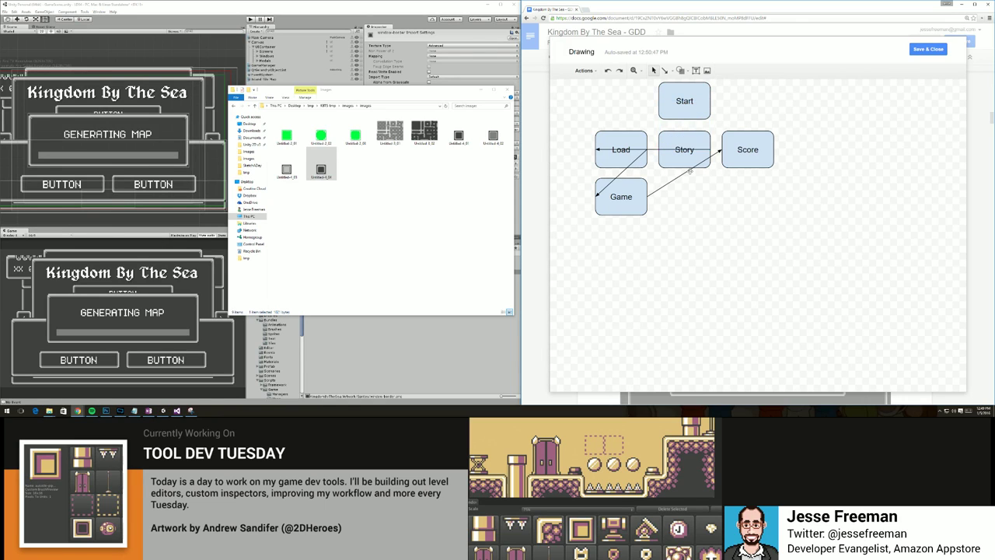
click(687, 171)
key(Delete)
click(653, 150)
key(Delete)
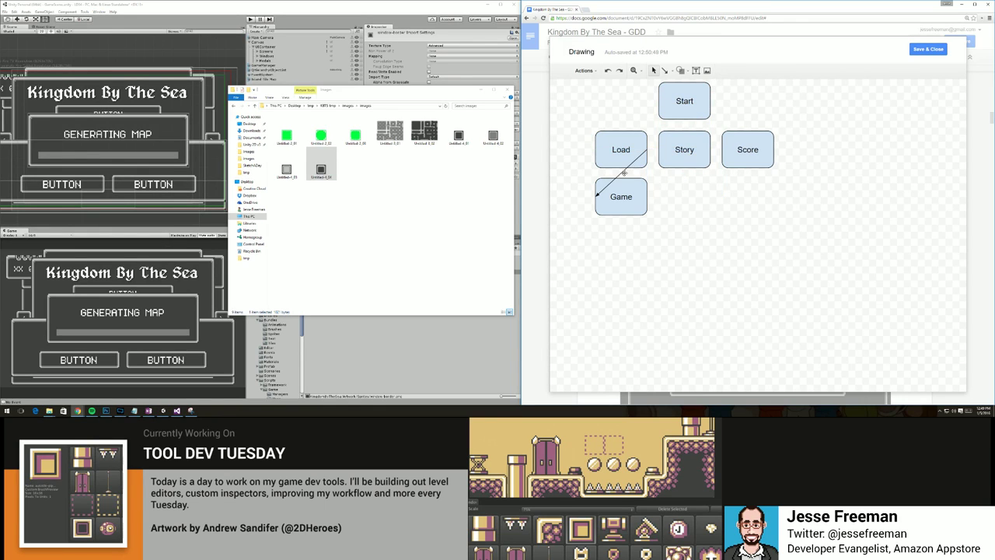
click(623, 172)
key(Delete)
Draw arrows from Start to Story, Story to Load, Load to Game and Story to Score, removing the diagonal Game-to-Story arrow.
click(664, 70)
mouse_move(684, 115)
mouse_down()
mouse_move(684, 132)
mouse_move(647, 149)
mouse_move(621, 178)
mouse_up()
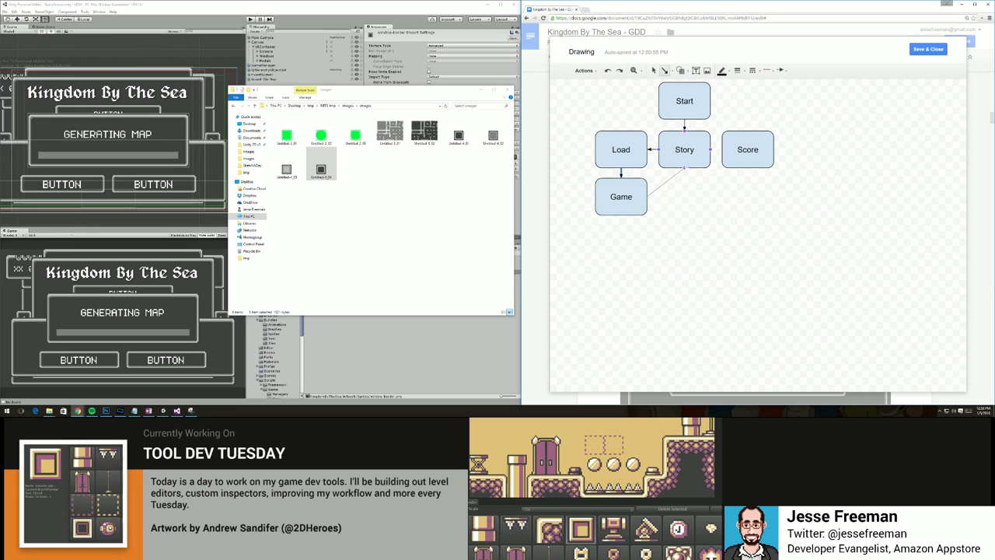
drag(683, 168, 722, 150)
click(653, 70)
click(667, 181)
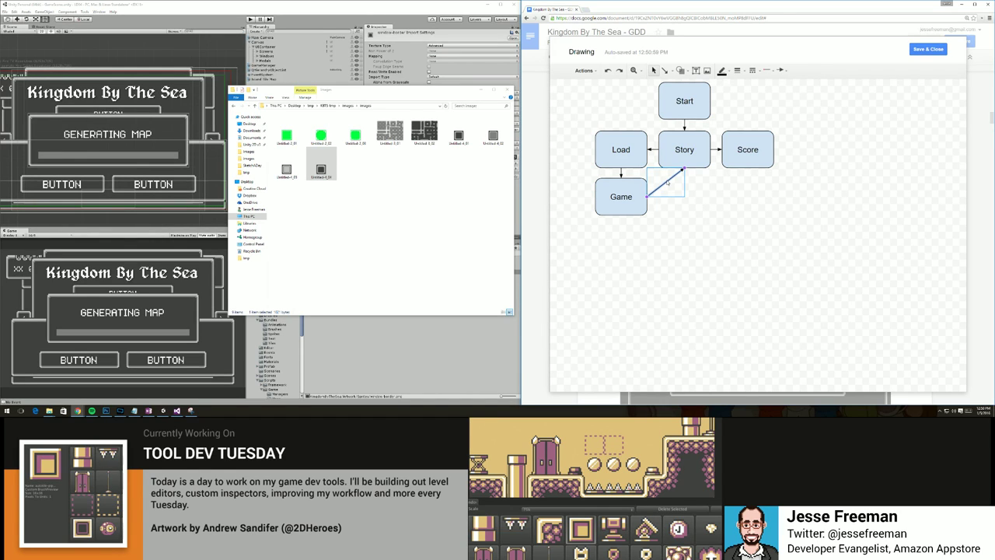
key(Delete)
Try an elbow connector and a straight arrow from Game to Story, deleting each.
click(671, 71)
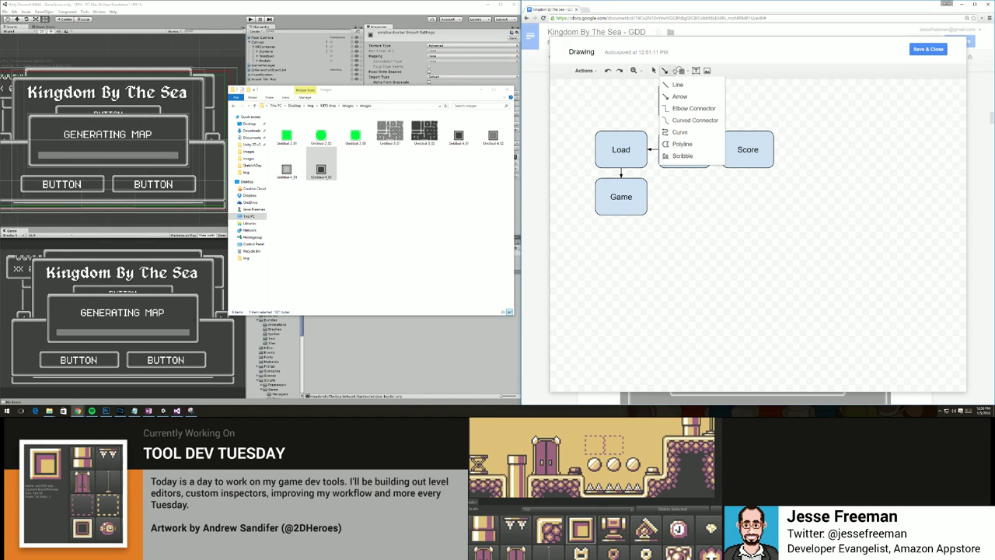
click(682, 111)
drag(647, 198, 678, 172)
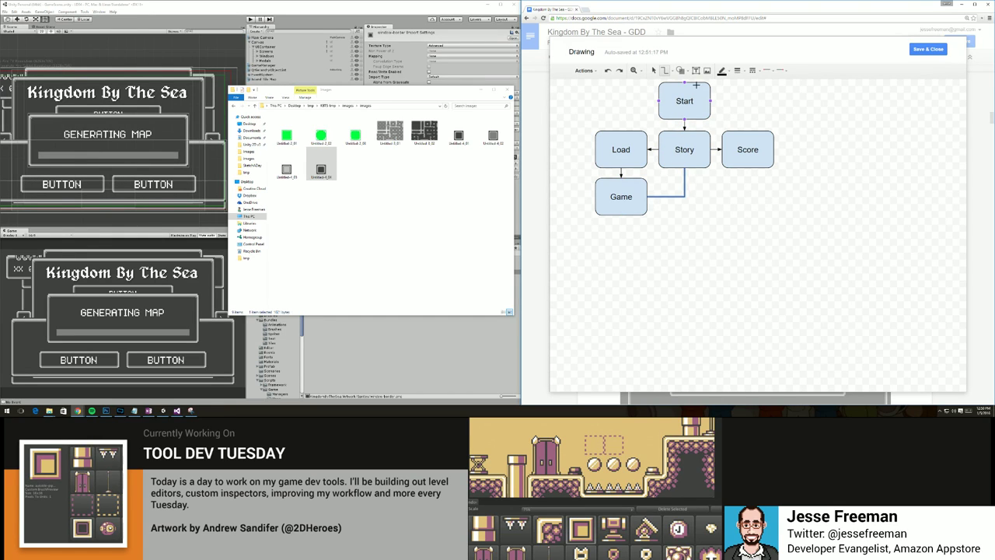
key(Delete)
click(673, 71)
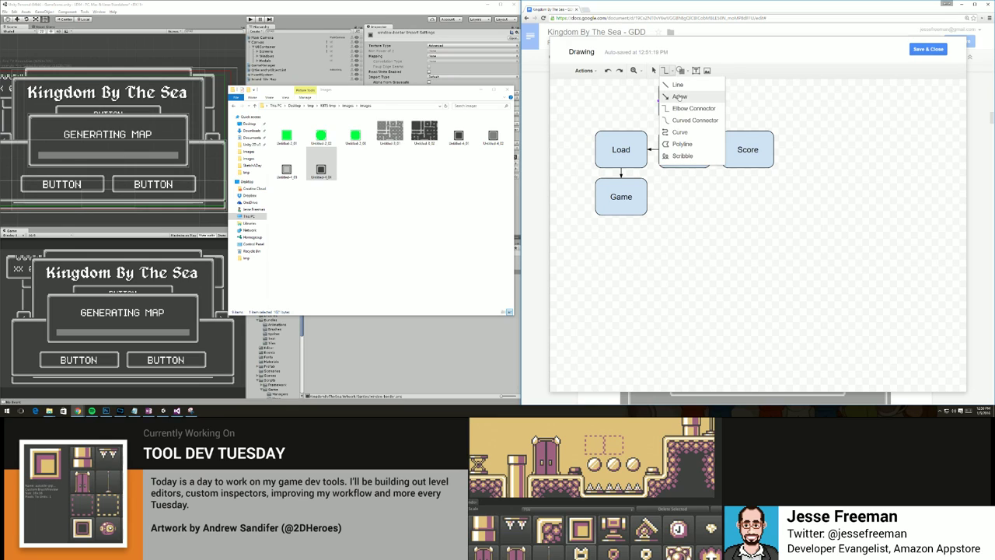
click(678, 97)
drag(647, 195, 684, 167)
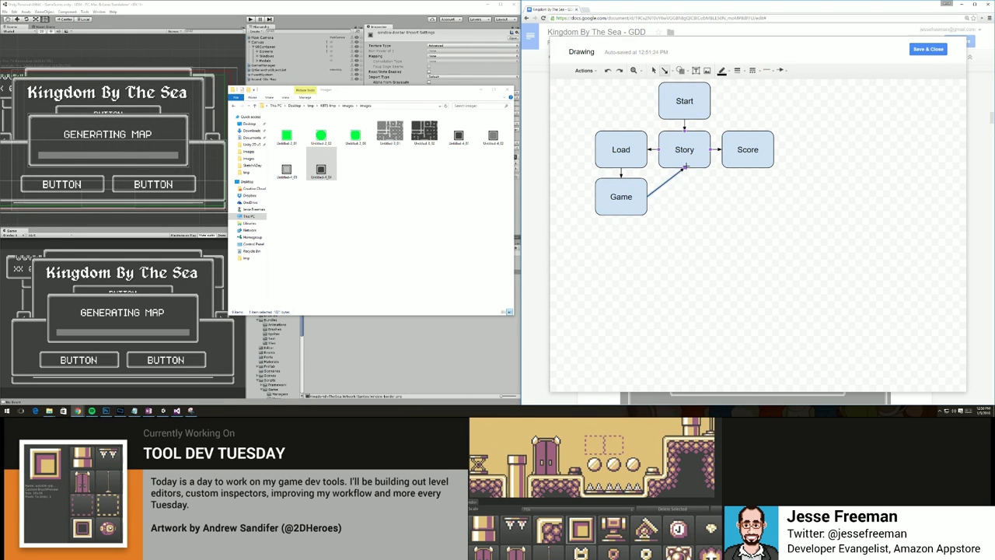
key(Delete)
Draw an elbow connector from the right side of the Game box to the bottom of the Story box.
click(673, 70)
click(684, 103)
click(673, 72)
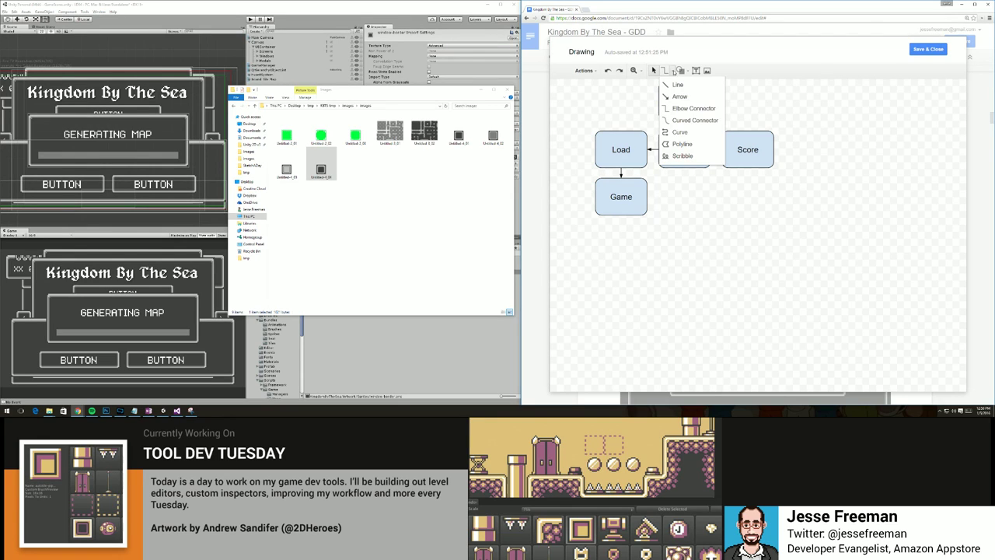
click(682, 109)
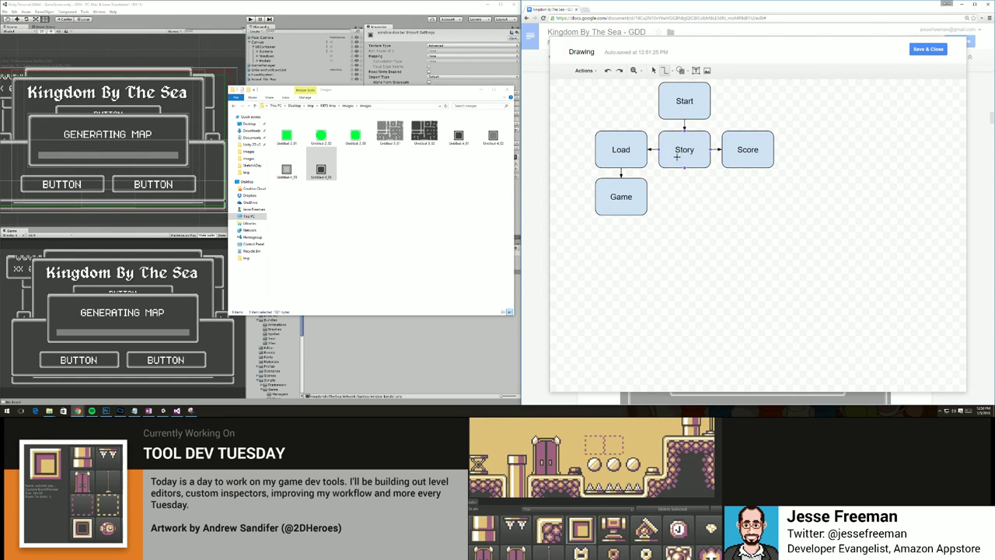
drag(645, 198, 684, 169)
Give the elbow connector an arrowhead at its Story end, leaving the Game end plain.
click(728, 72)
click(728, 72)
click(744, 71)
click(744, 72)
click(767, 71)
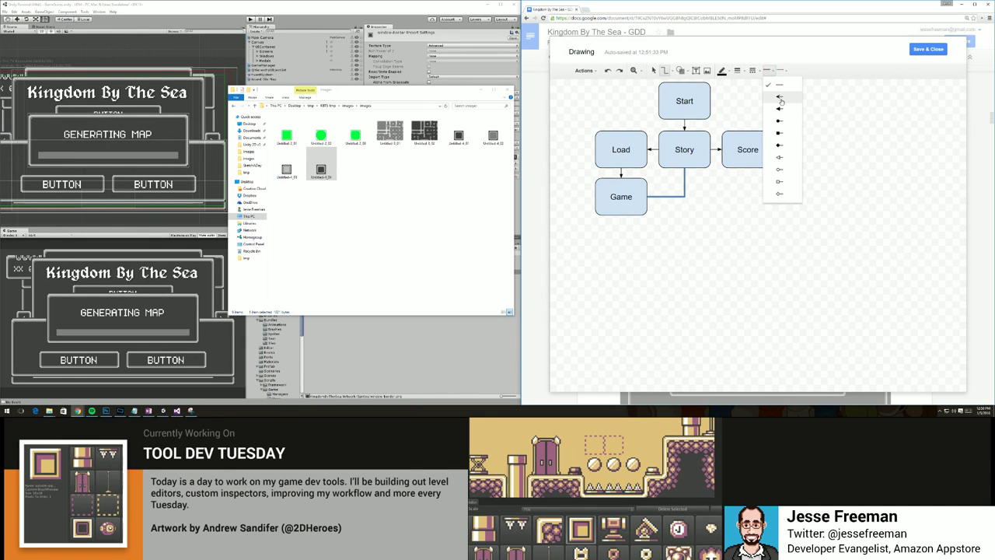
click(780, 99)
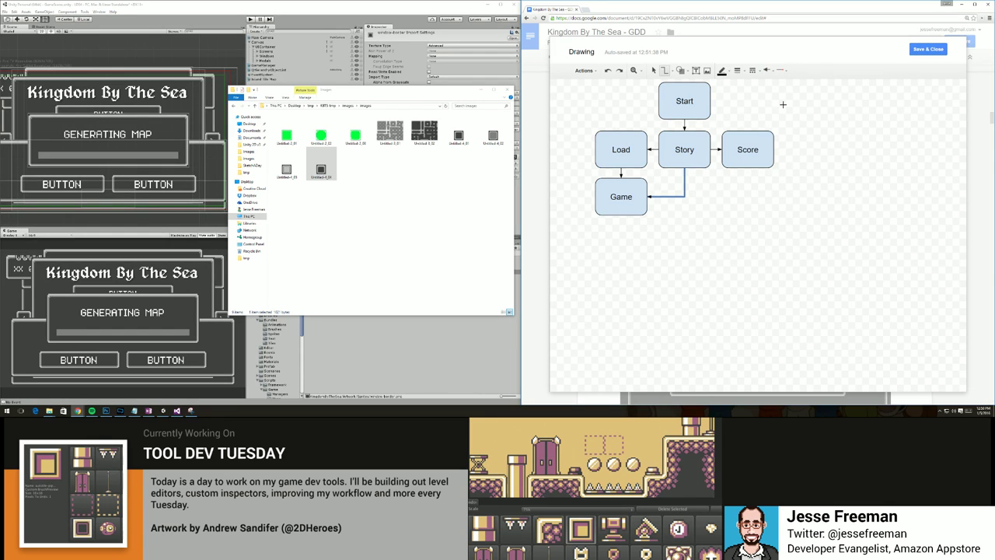
click(782, 70)
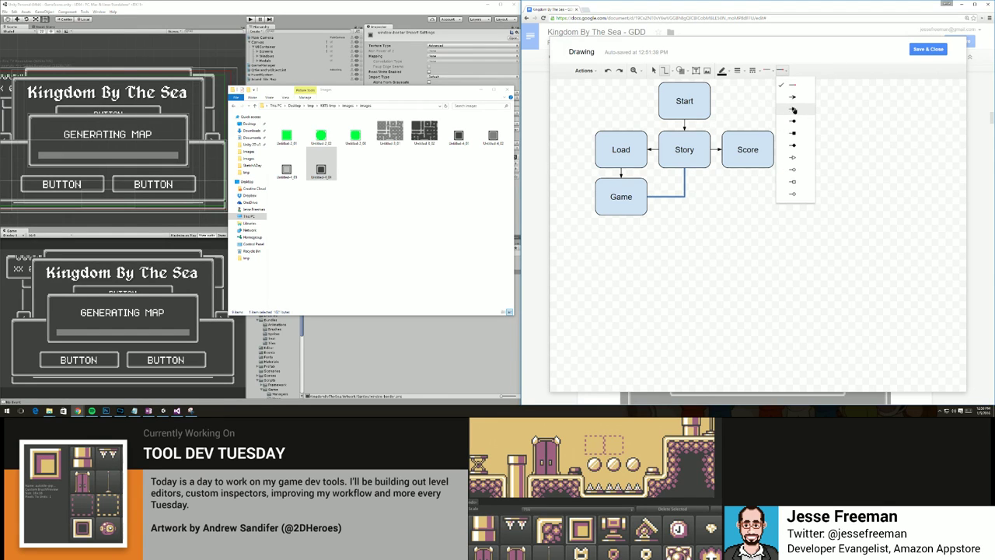
click(793, 108)
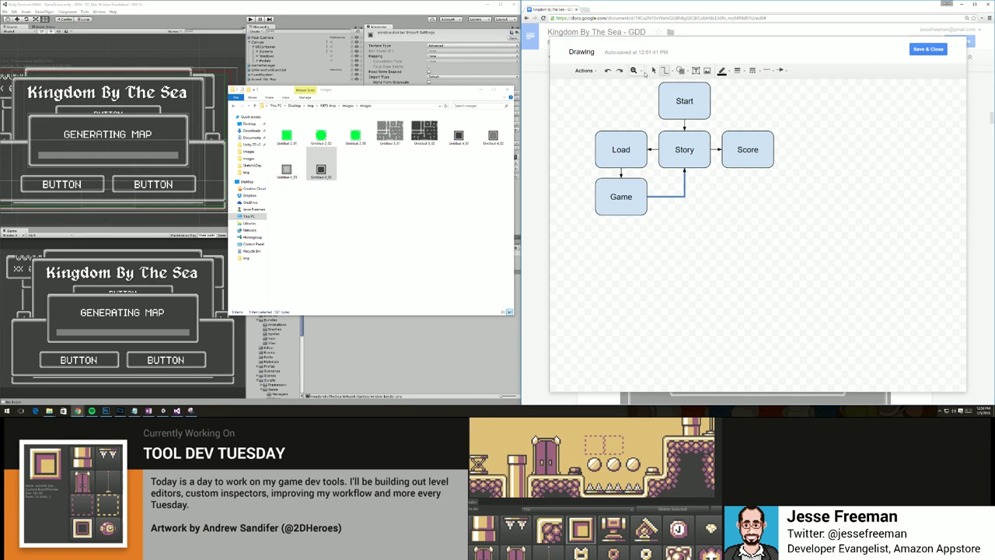
Select the whole diagram and move it slightly down in the drawing.
drag(640, 95, 571, 77)
drag(673, 99, 673, 111)
click(718, 273)
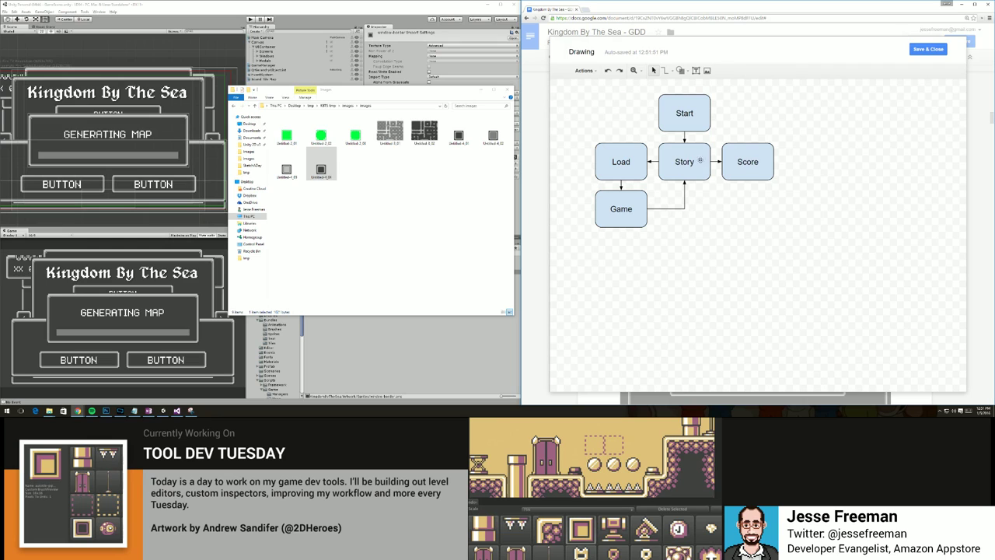
Save and close the drawing, and center the diagram under the Screens paragraph.
click(927, 50)
scroll(801, 253, down, 1)
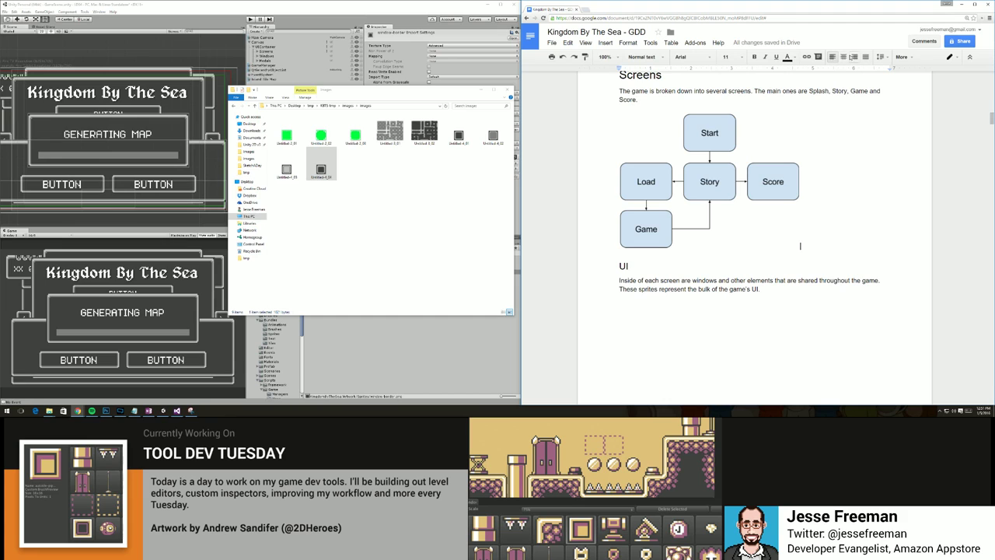
click(843, 56)
Examine the UI mockup page and the table of contents, returning to the Screens section.
scroll(677, 296, down, 2)
scroll(677, 296, down, 2)
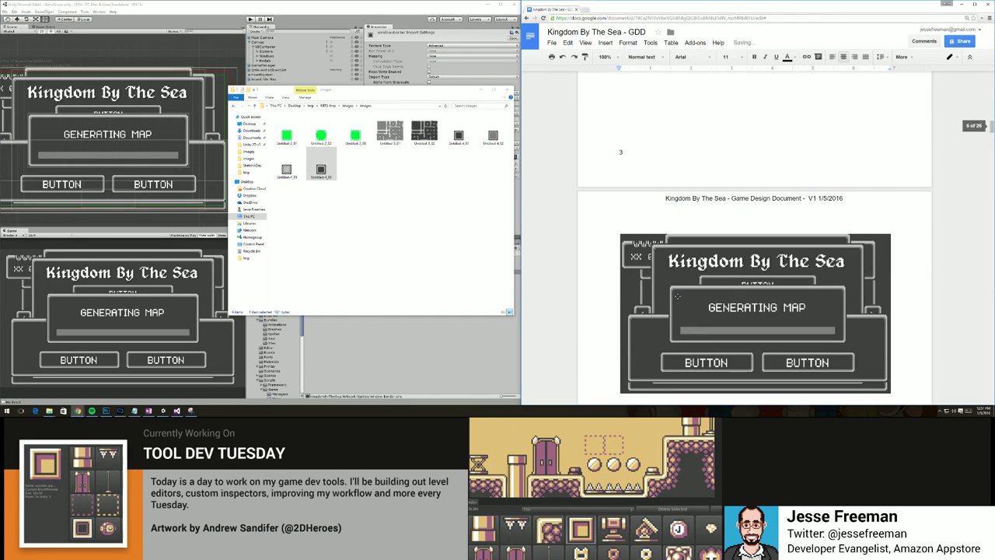
scroll(677, 296, up, 2)
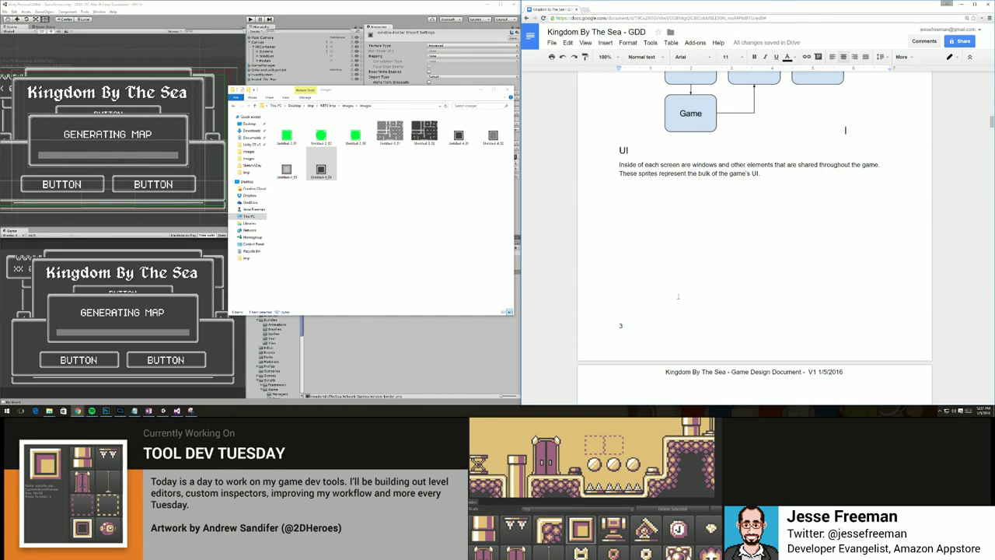
scroll(678, 296, up, 10)
scroll(678, 296, up, 15)
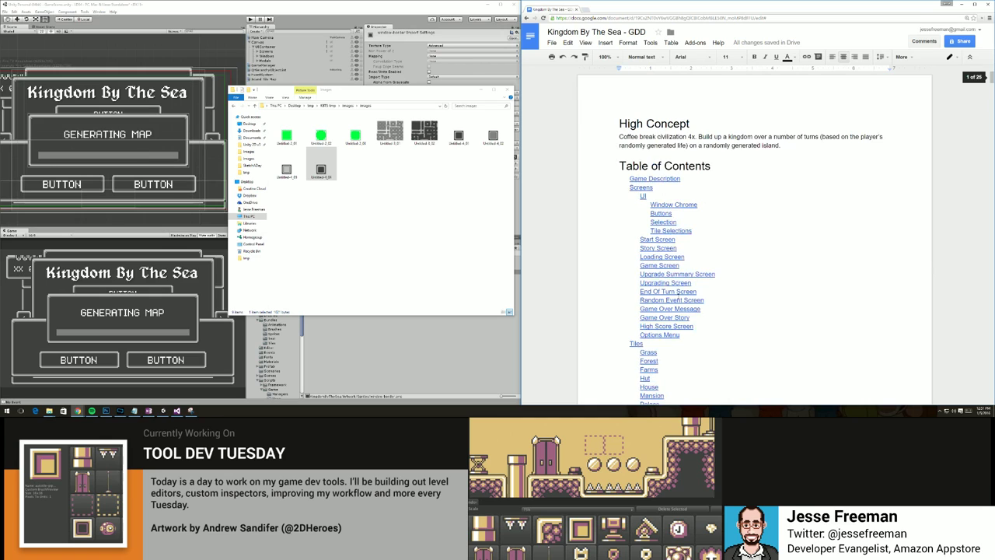
click(744, 203)
scroll(731, 297, down, 10)
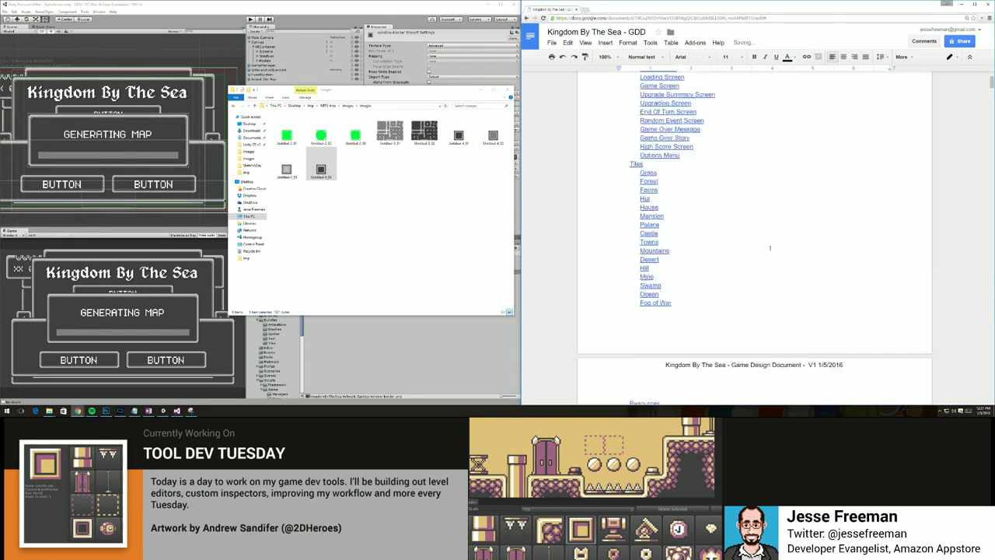
scroll(730, 298, down, 5)
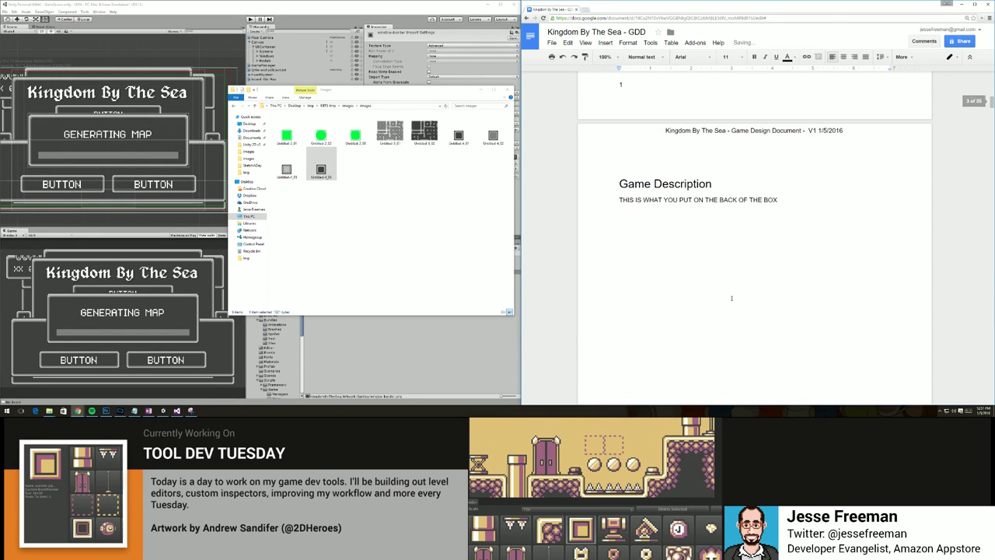
scroll(730, 298, down, 8)
scroll(731, 298, down, 3)
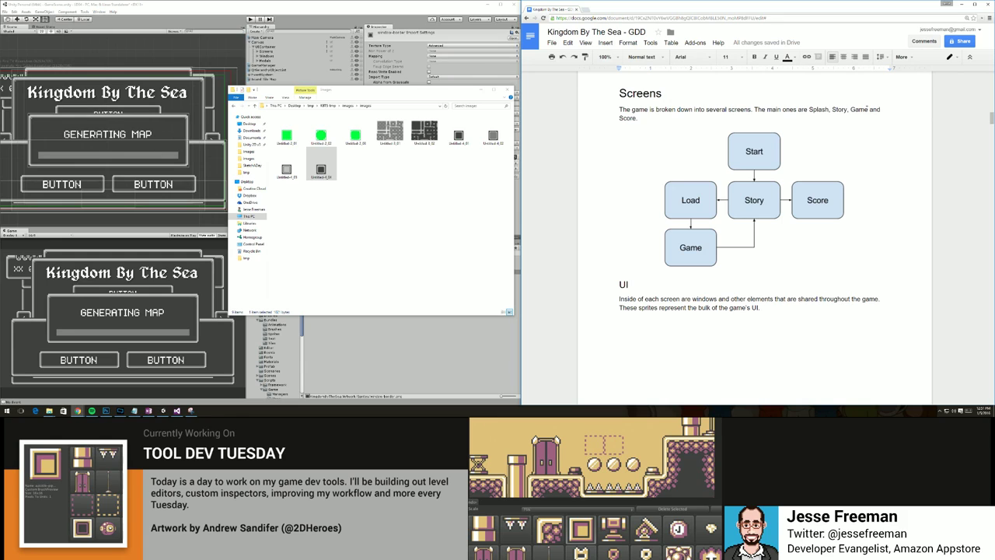
Insert "Load," between "Story," and "Game" in the list of main screens in the Screens paragraph.
click(851, 110)
text(Load)
key(BackSpace)
text(,)
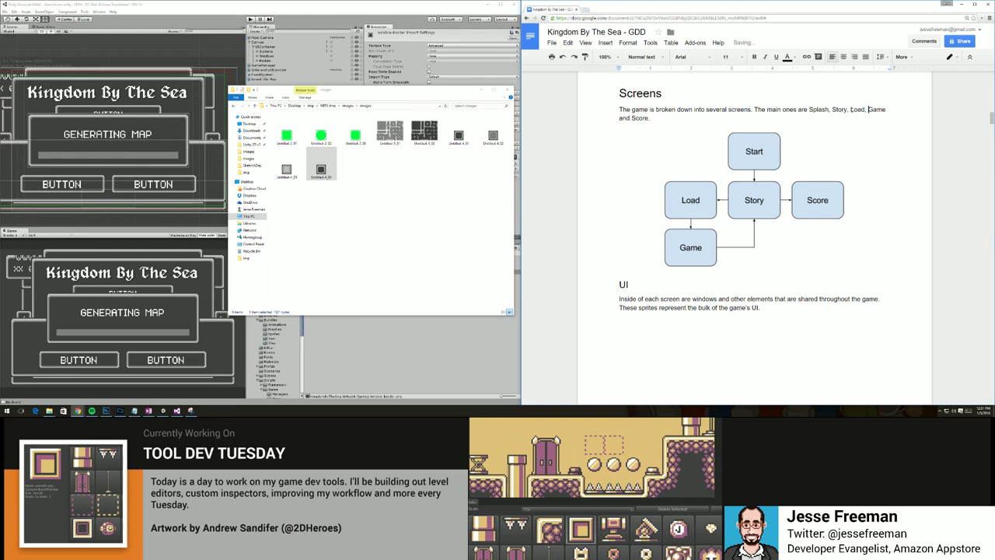
scroll(761, 250, down, 1)
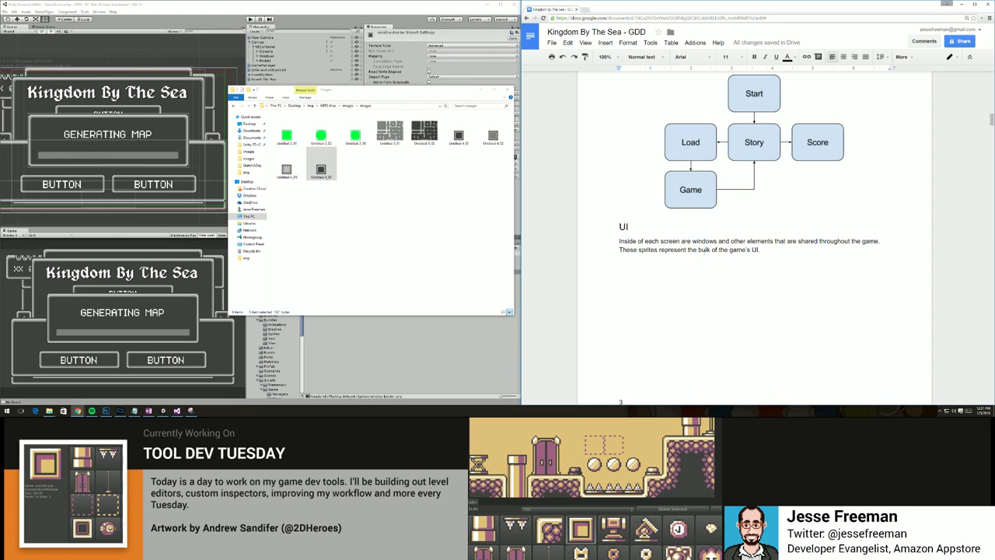
Review the UI section from the mockup through Window Chrome, Buttons, Selection and Tile Selections down to the Start Screen section.
scroll(701, 250, down, 5)
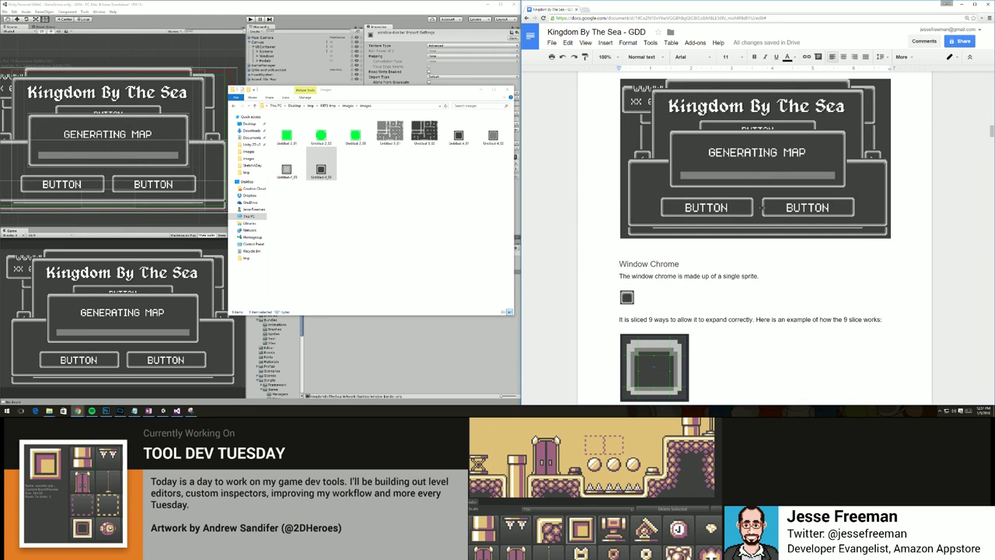
scroll(761, 206, up, 2)
scroll(760, 199, down, 4)
scroll(758, 189, up, 2)
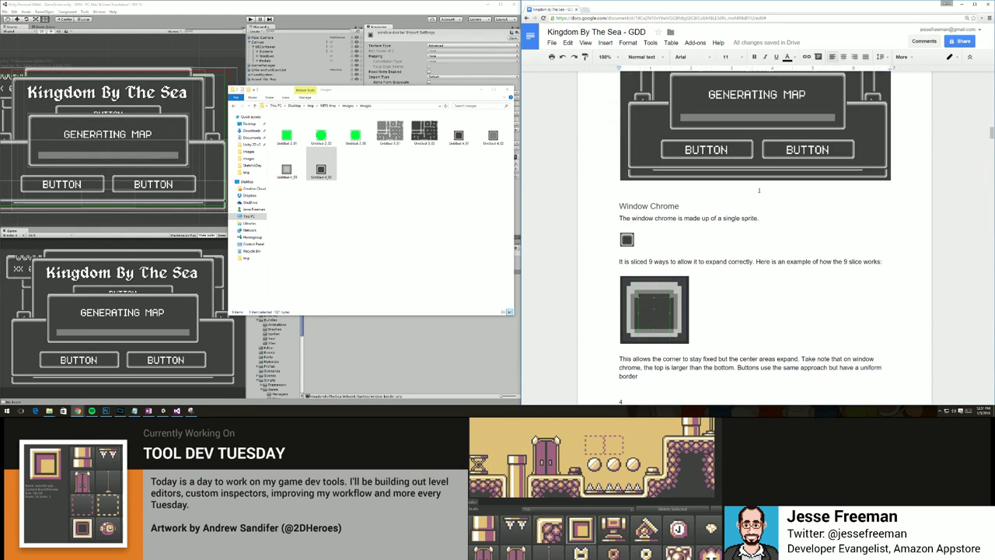
scroll(634, 208, down, 4)
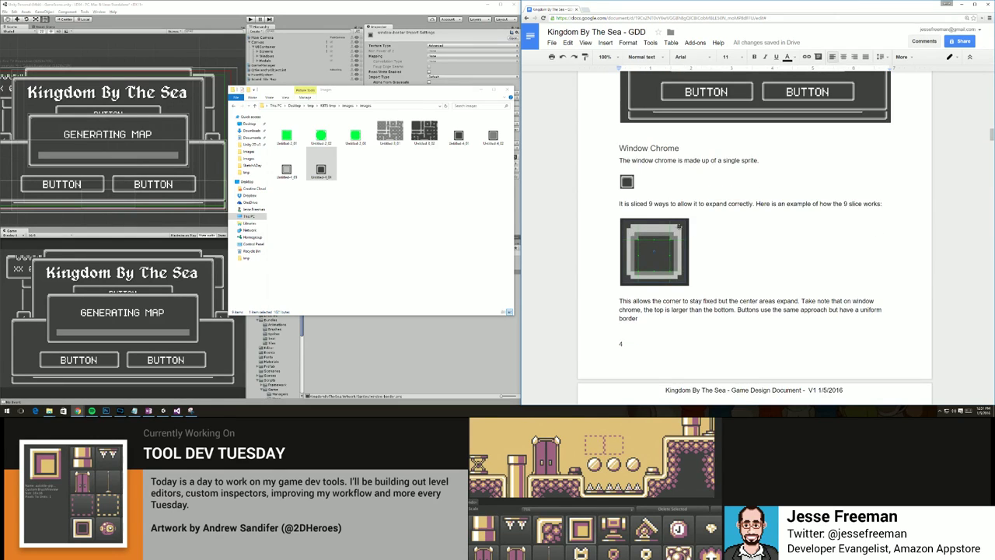
scroll(719, 239, down, 2)
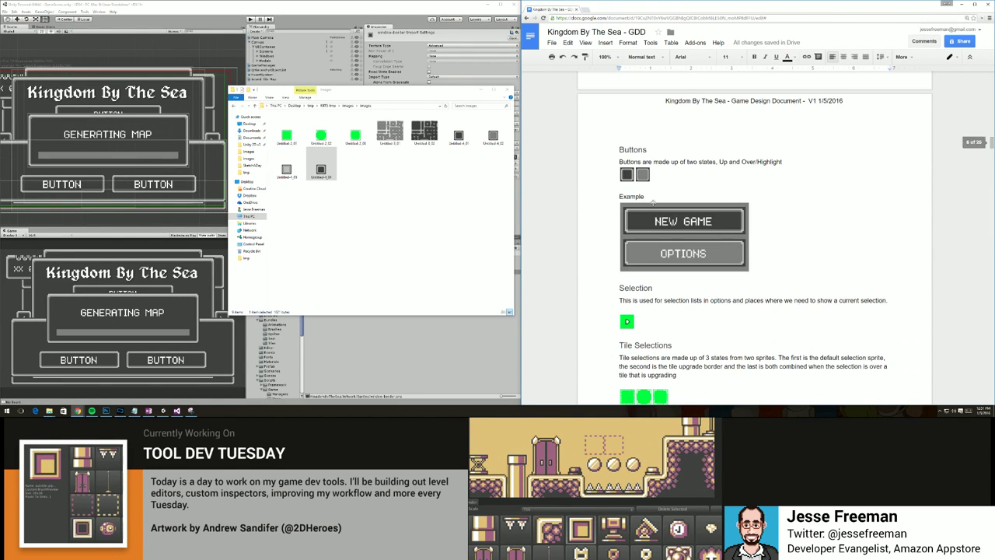
scroll(723, 234, down, 2)
scroll(726, 221, down, 1)
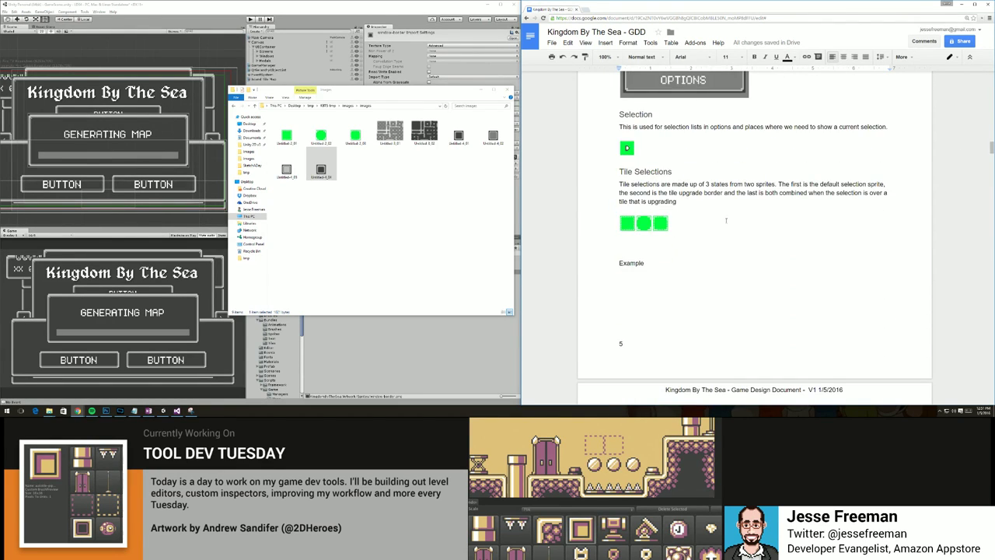
scroll(713, 227, down, 1)
scroll(714, 227, down, 1)
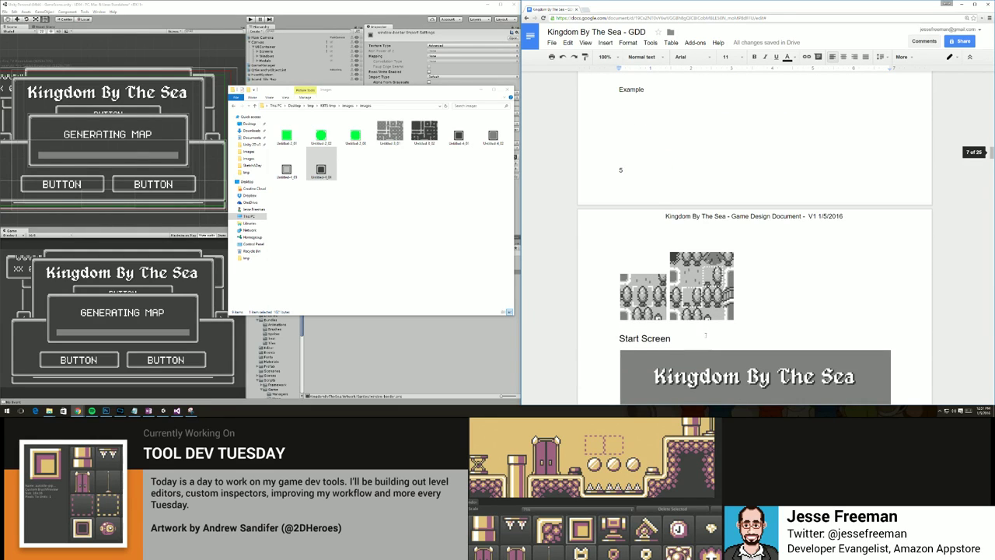
scroll(705, 335, down, 2)
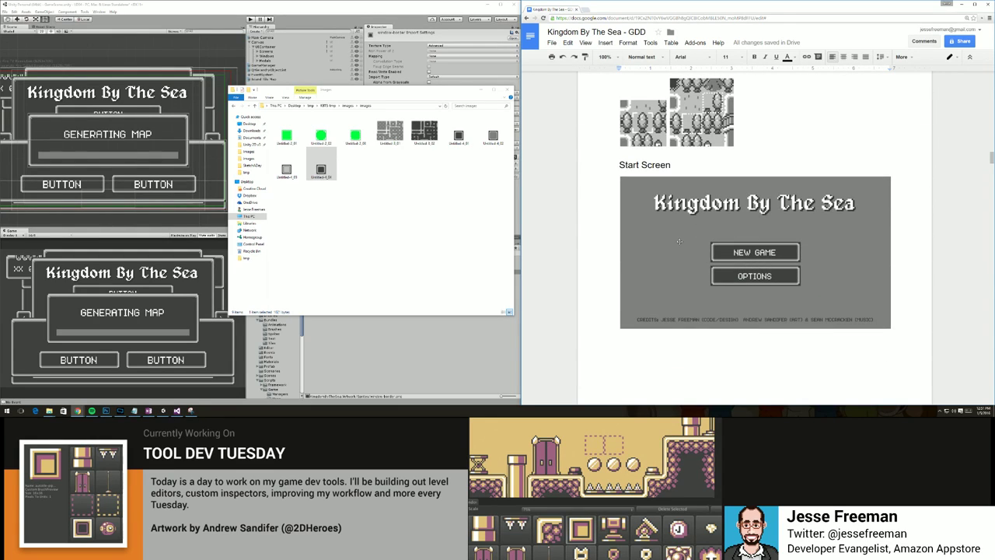
scroll(678, 242, up, 1)
scroll(679, 242, down, 1)
Below the Start Screen heading, write "The start screen has several options: New Game, Options and a Continue which only shows up when a saved game is present.".
click(675, 165)
key(Return)
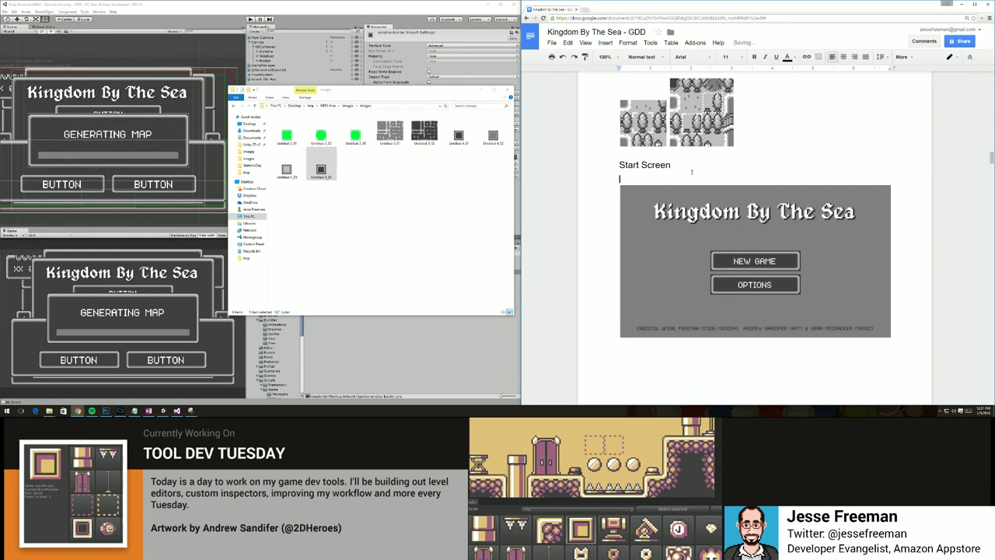
text(The start screen ahas several options)
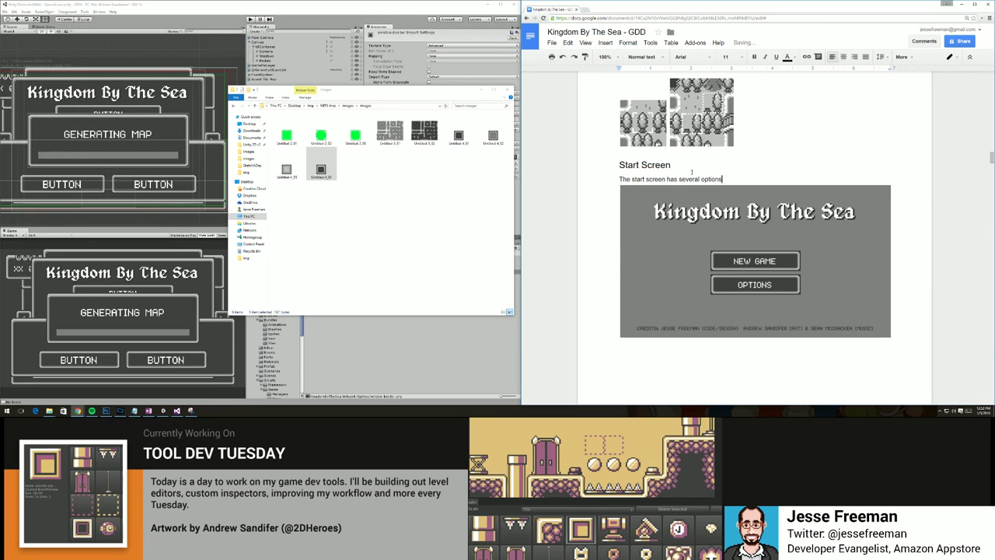
text(, mainly New Game, Options and a Continu)
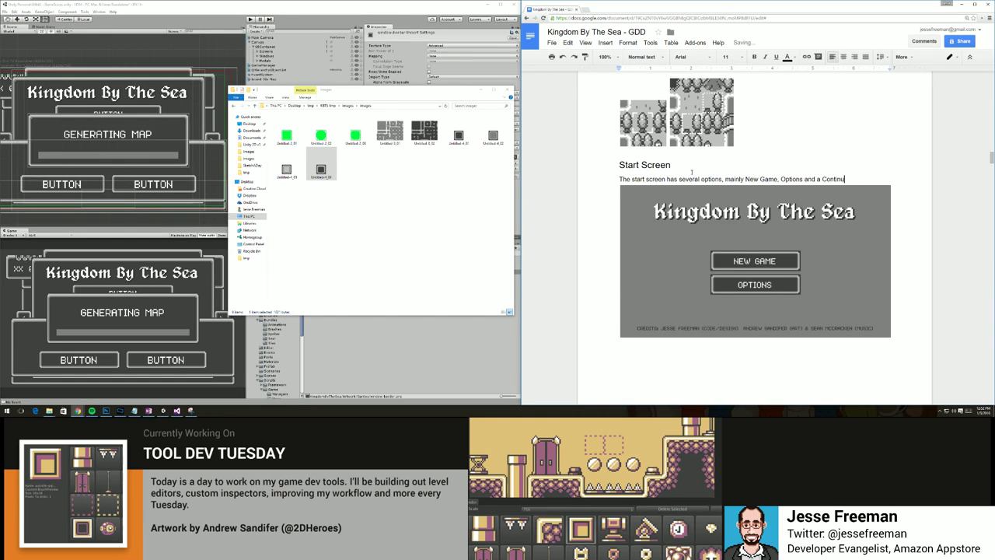
text(e which only shows up when a sa)
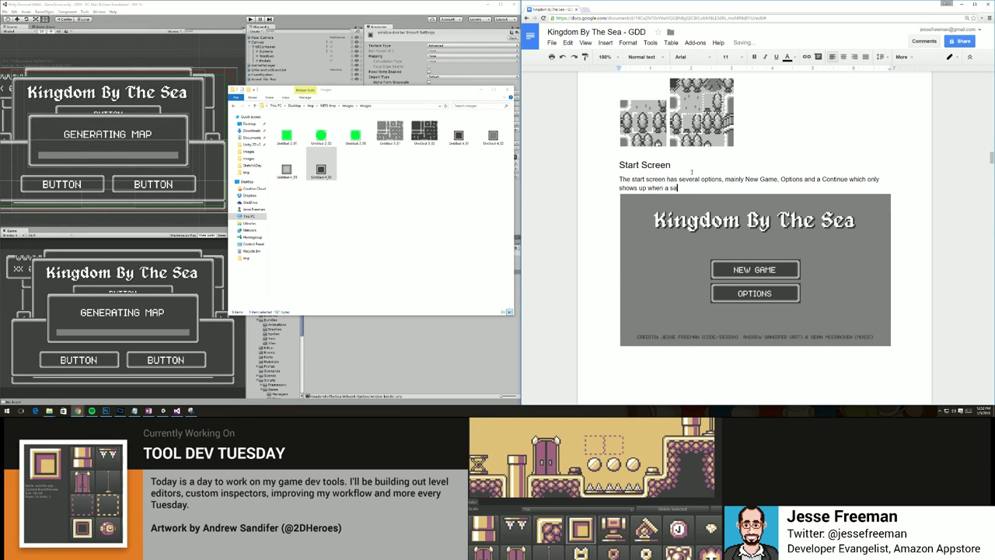
text(ved game is pr)
text(esetn.)
key(BackSpace)
key(BackSpace)
key(BackSpace)
text(nt.)
drag(723, 180, 739, 180)
key(BackSpace)
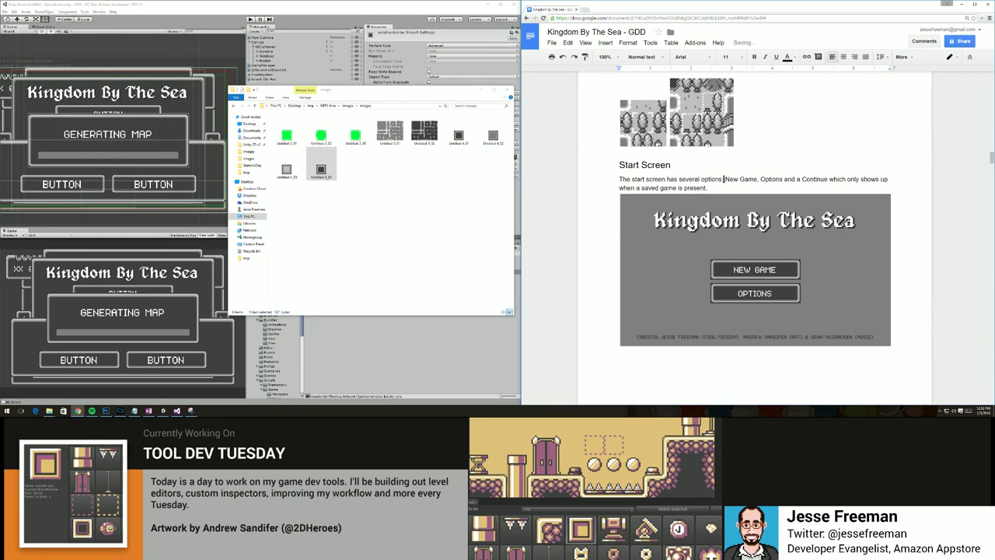
Below the Story Screen heading, write "The story screen is a reusable screen that allows us to display text for beginning a game,".
scroll(728, 230, down, 3)
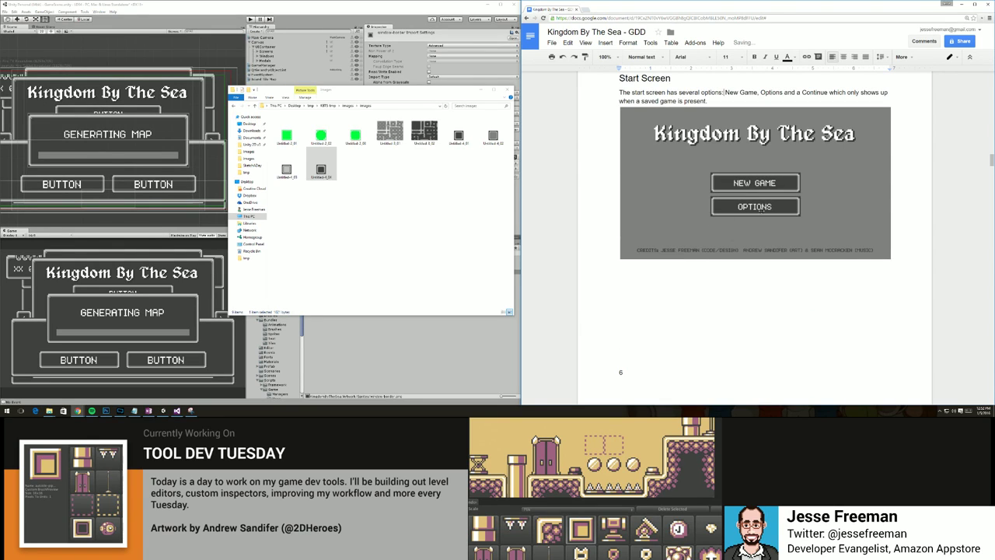
scroll(739, 221, down, 8)
click(701, 234)
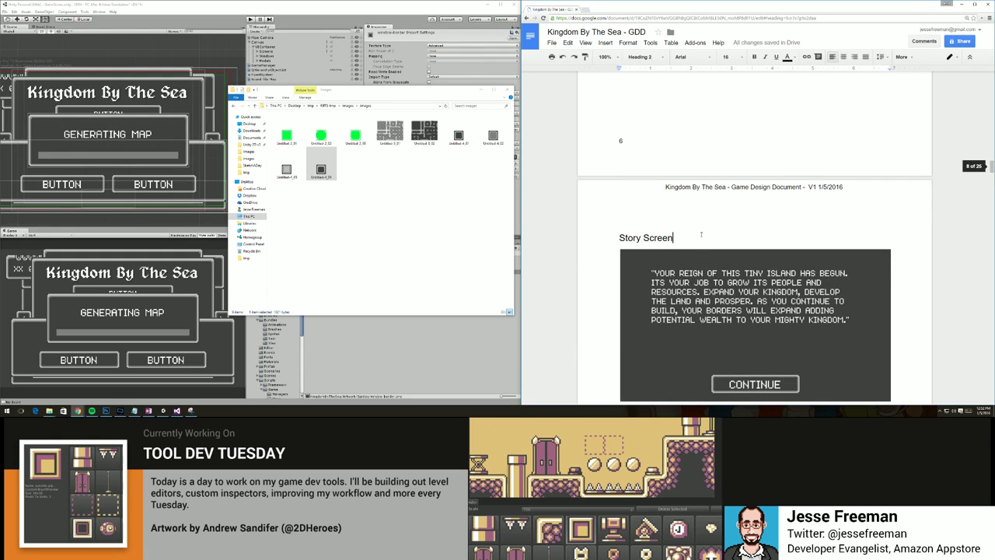
key(Return)
text(The s)
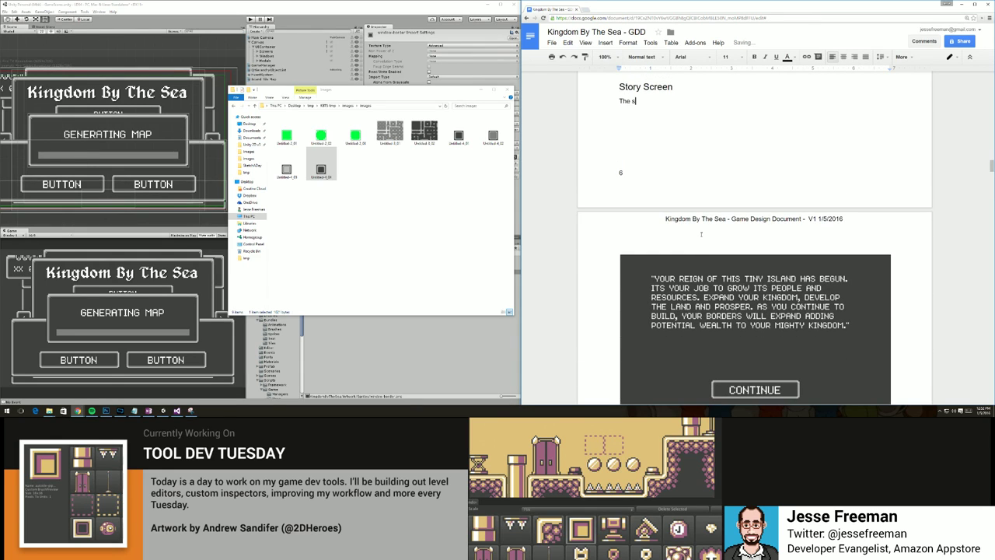
text(tory screen is a reusable sceen that allows )
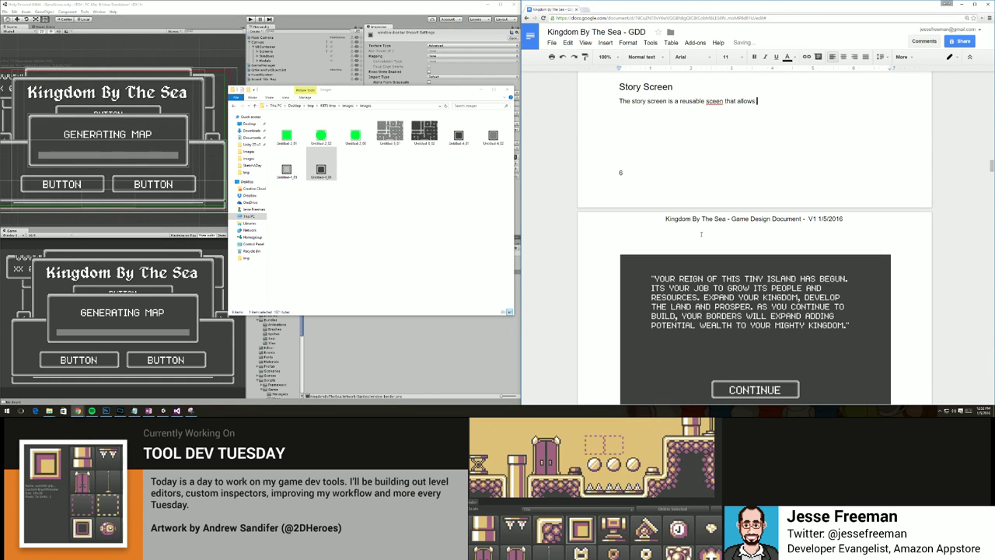
text(us to display text for beginig a game, endi)
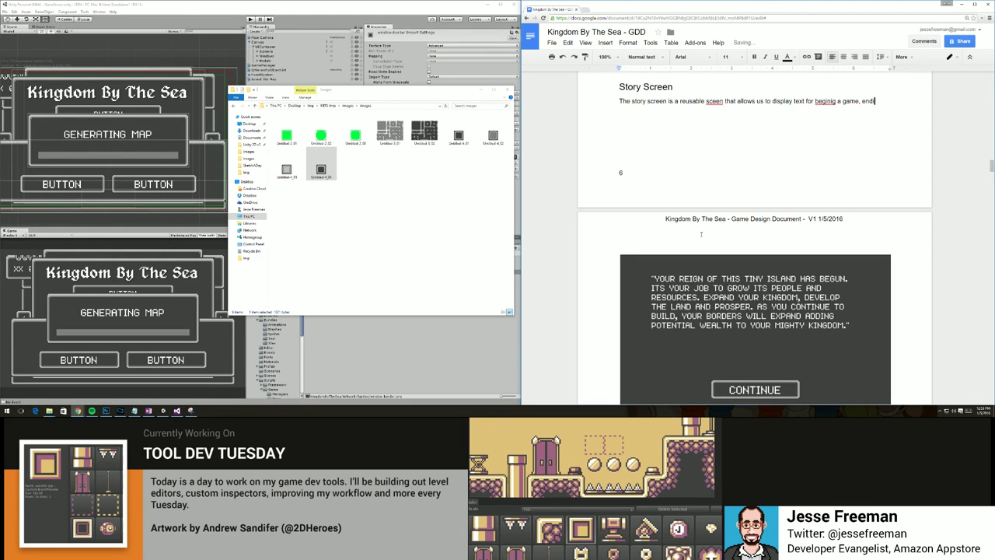
Finish the Story Screen sentence with "ending a game or could even be used during a game to document a specific event.".
text(ng a game or )
text(could even be)
text( used )
text(during a )
text(game t)
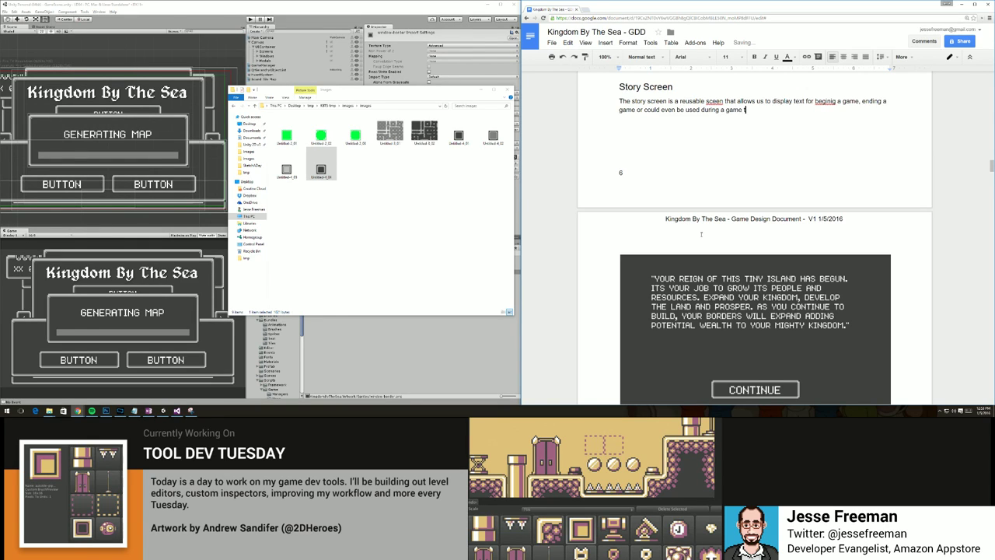
text(o document a specific event.)
Correct the misspelled words in the Story Screen paragraph to "beginning" and "screen" using the spelling suggestions.
right_click(824, 102)
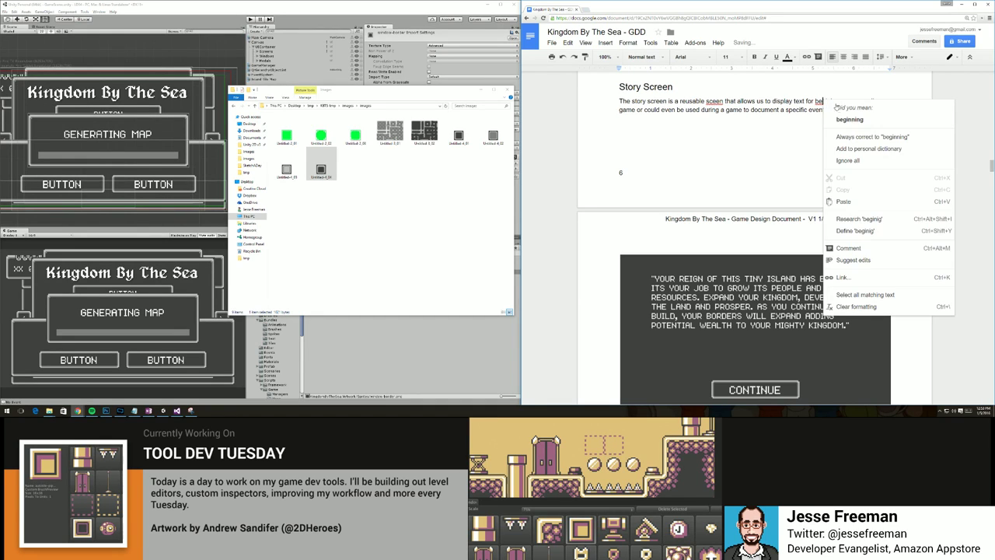
click(843, 118)
right_click(715, 94)
right_click(709, 100)
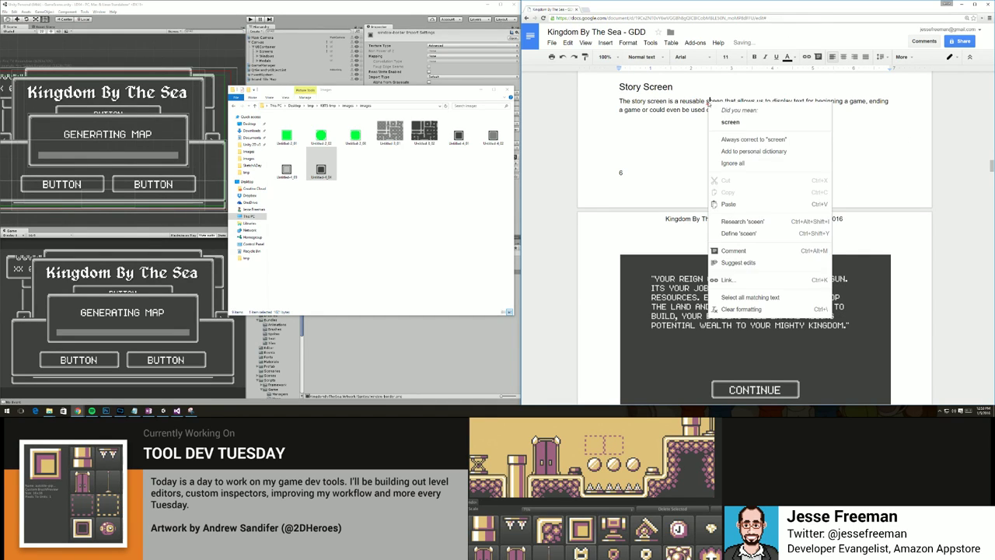
click(734, 122)
Below the Loading Screen heading, write "This is the screen the player sees while the island is being generated.".
scroll(727, 257, down, 1)
scroll(723, 249, down, 4)
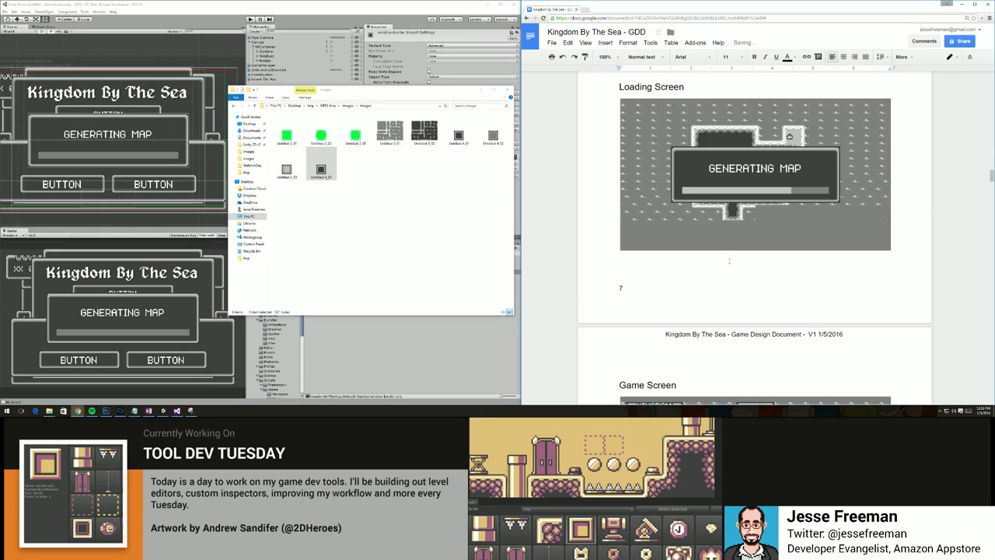
scroll(711, 195, up, 1)
click(701, 145)
key(Return)
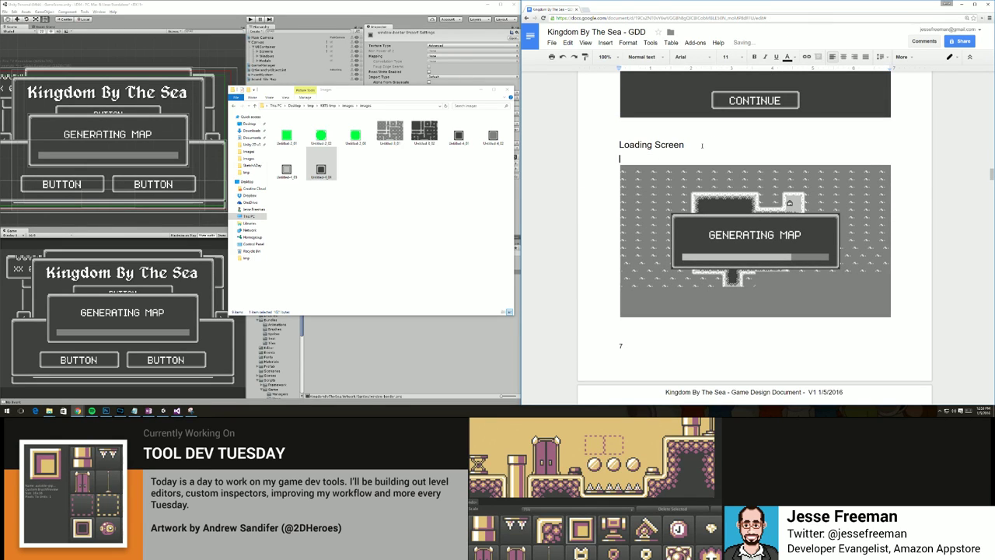
text(This is the screen the player sees whil)
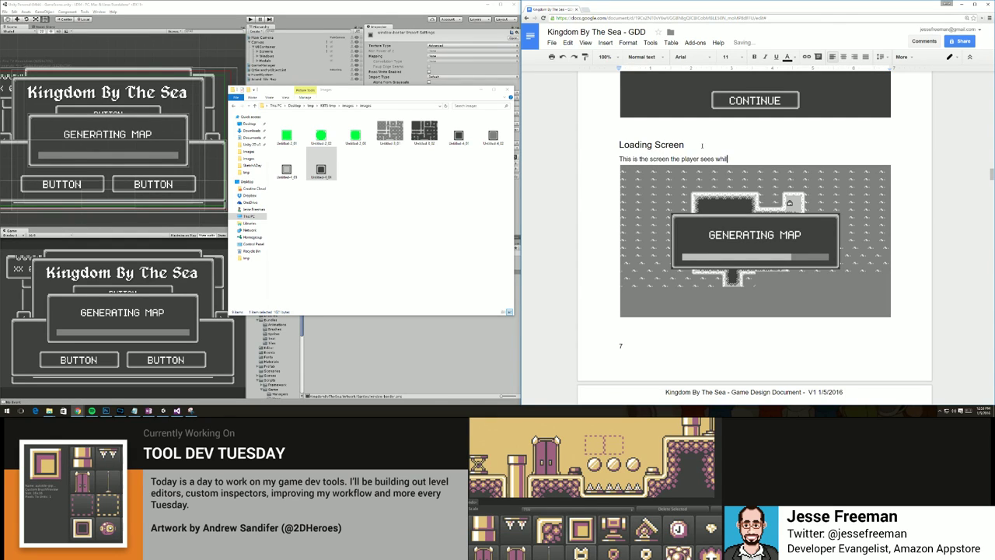
text(e the island is being gen)
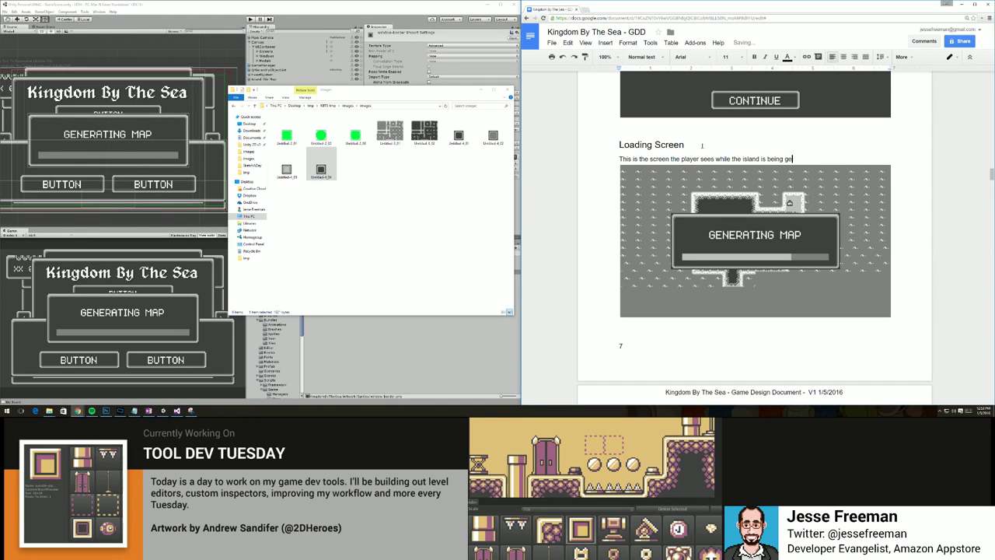
text(erated.)
Start a second sentence in the Loading Screen paragraph: "It's a loading over the Game".
key(BackSpace)
text(It's a loadi)
text(n ba)
key(BackSpace)
key(BackSpace)
key(BackSpace)
text(g over the game)
key(BackSpace)
key(BackSpace)
key(BackSpace)
key(BackSpace)
text(Game)
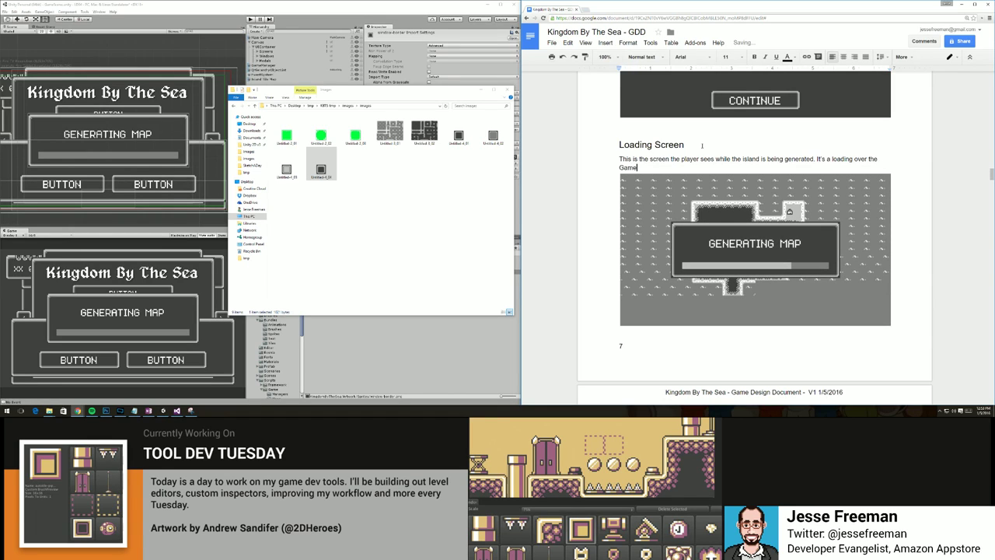
Finish the second Loading Screen sentence with "screen and each tile is animated is as the island is generated.".
text( scr)
text(een and each tile)
text( is an)
text(atmed)
key(BackSpace)
key(BackSpace)
key(BackSpace)
key(BackSpace)
key(BackSpace)
key(BackSpace)
text(imated is as the islan)
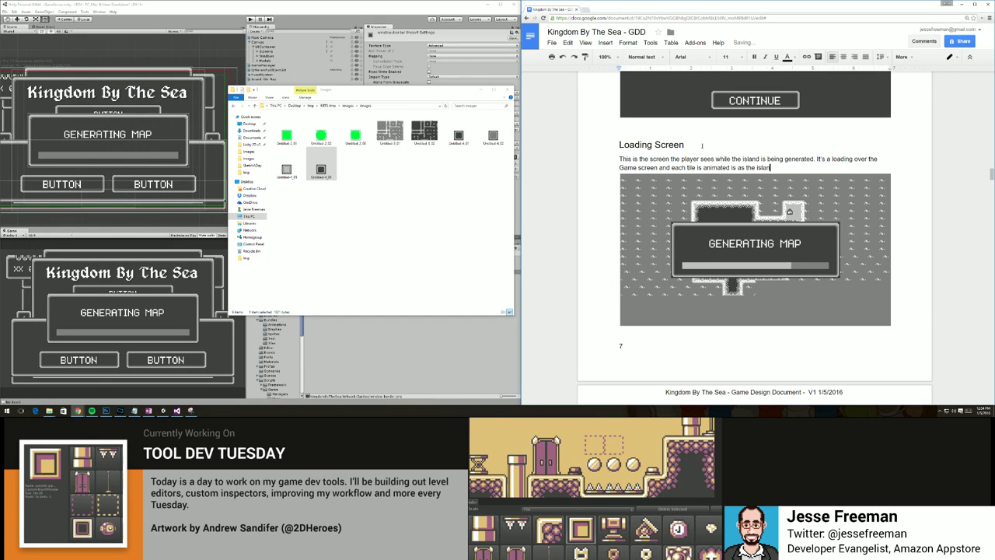
text(d is generated.)
Below the Game Screen heading, write "The game screen consists of the main game's UI, the map and additional messages that are displayed as the user plays".
scroll(701, 146, down, 3)
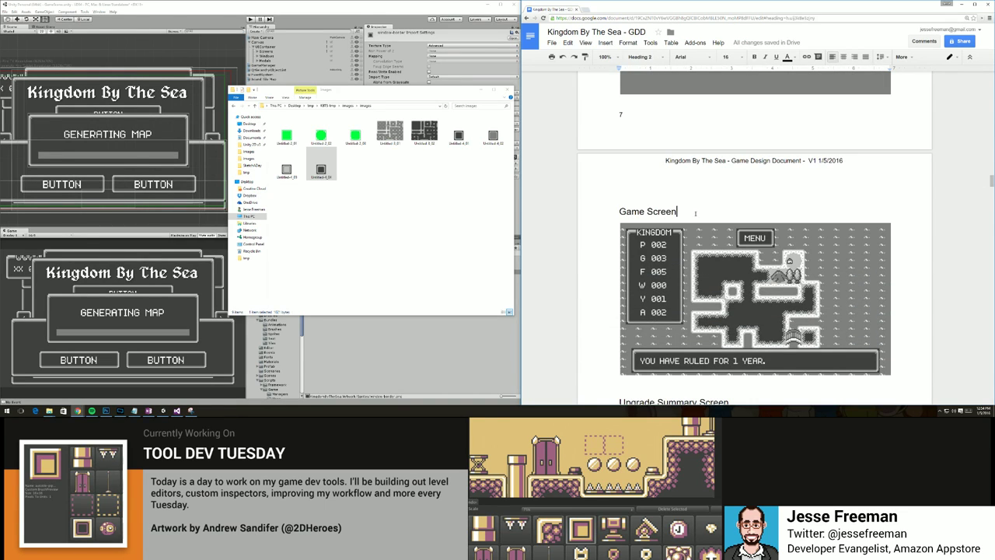
click(695, 212)
key(Return)
text(The g)
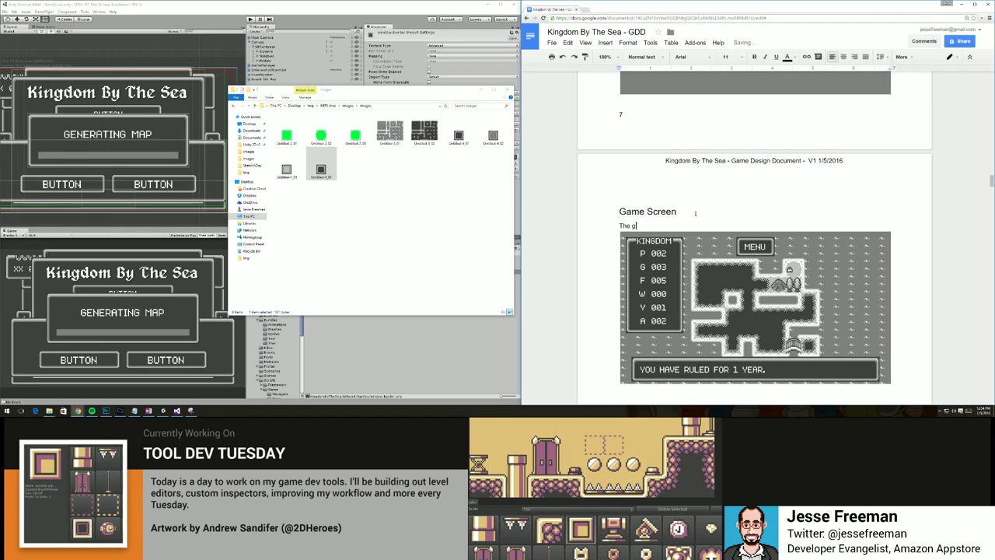
text(ame screen consists of the main game's UI, the map and )
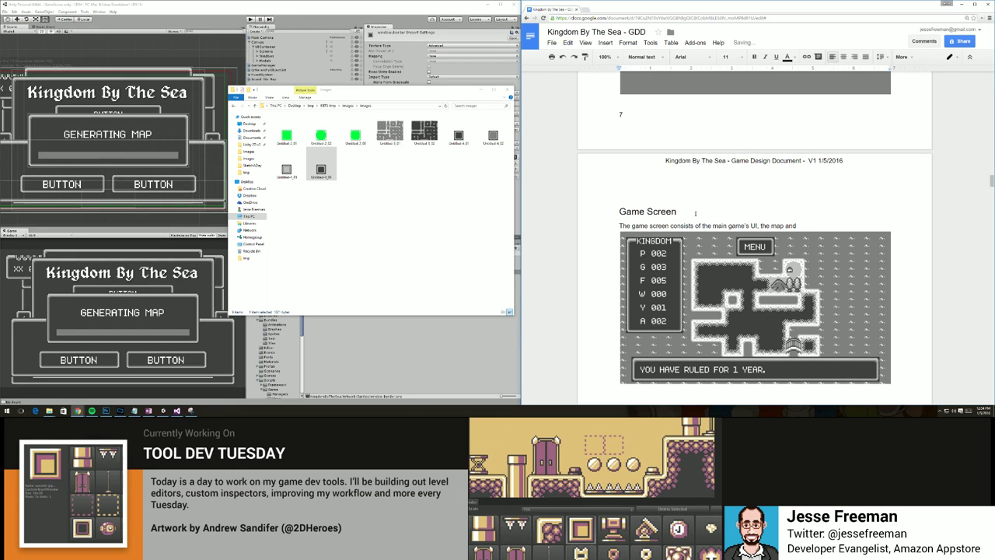
text(additonal messages that are displayed )
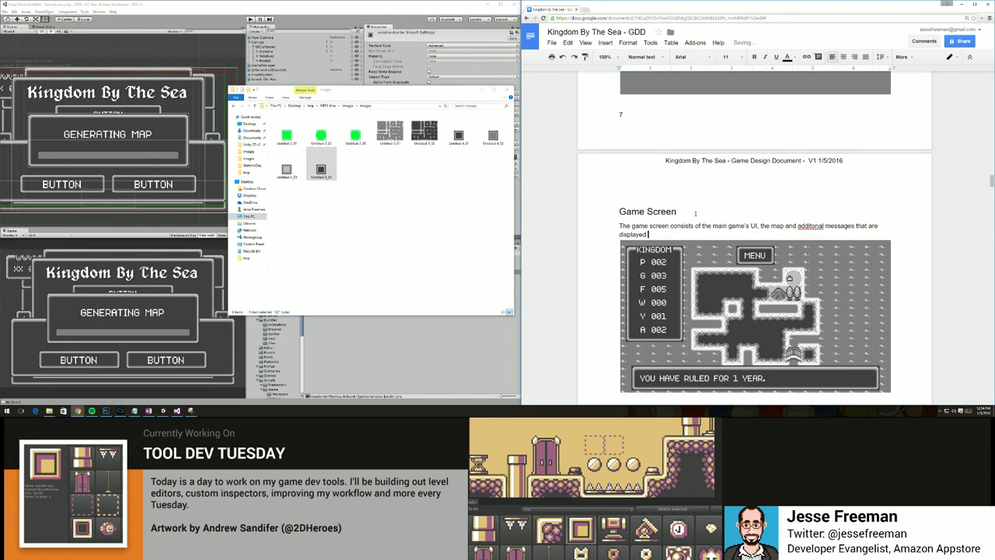
text(ws the play)
key(BackSpace)
key(BackSpace)
key(BackSpace)
text(user plays)
Continue the Game Screen paragraph with "On the left is the Kingdom Summary window which displays: people".
text(. On )
text(the la)
text(f tis t)
key(BackSpace)
key(BackSpace)
key(BackSpace)
key(BackSpace)
key(BackSpace)
key(BackSpace)
text(t is the Kingdom S)
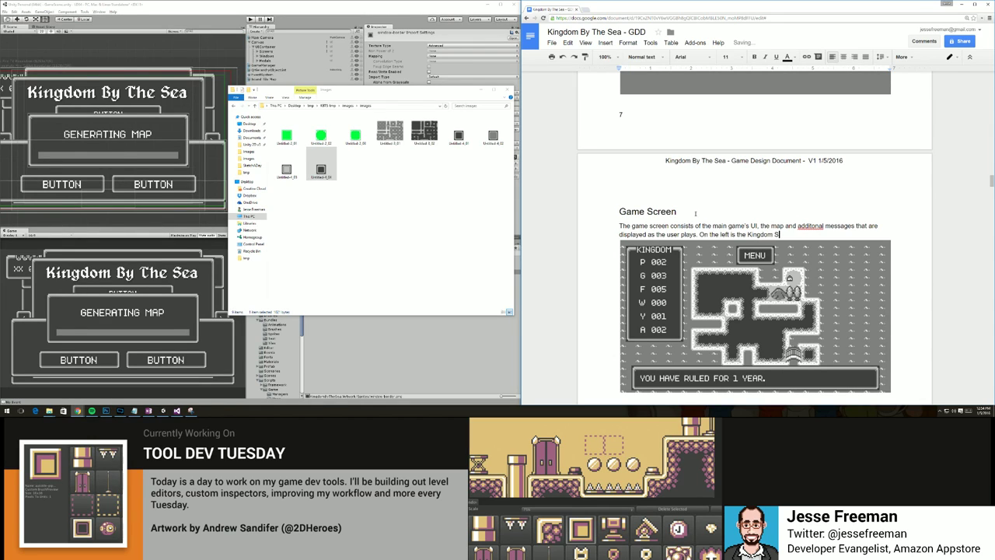
text(ummary window which displays: people)
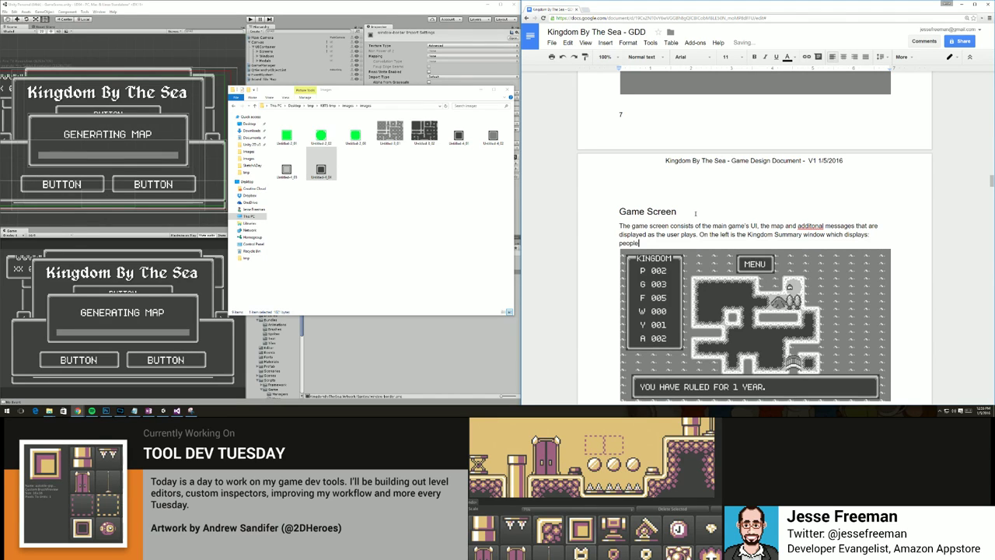
Extend the Kingdom Summary list with "gold, food, wood, year (current turn) and actions (how many tiles can be upgraded in a turn)".
text(, gold, food, wood, year (current turn) and act)
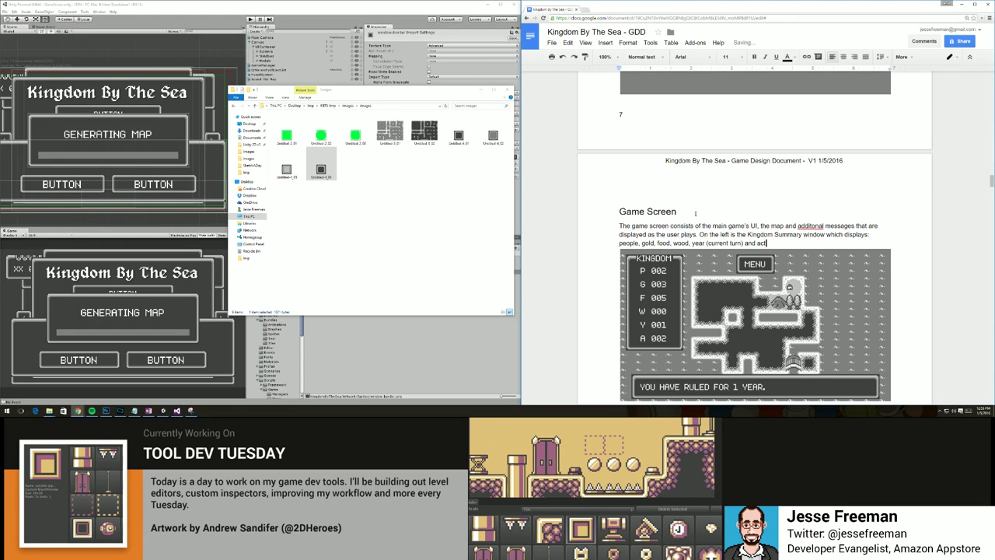
text(ions (how many tiles can be upgraded n a)
key(BackSpace)
key(BackSpace)
key(BackSpace)
text(in a tur)
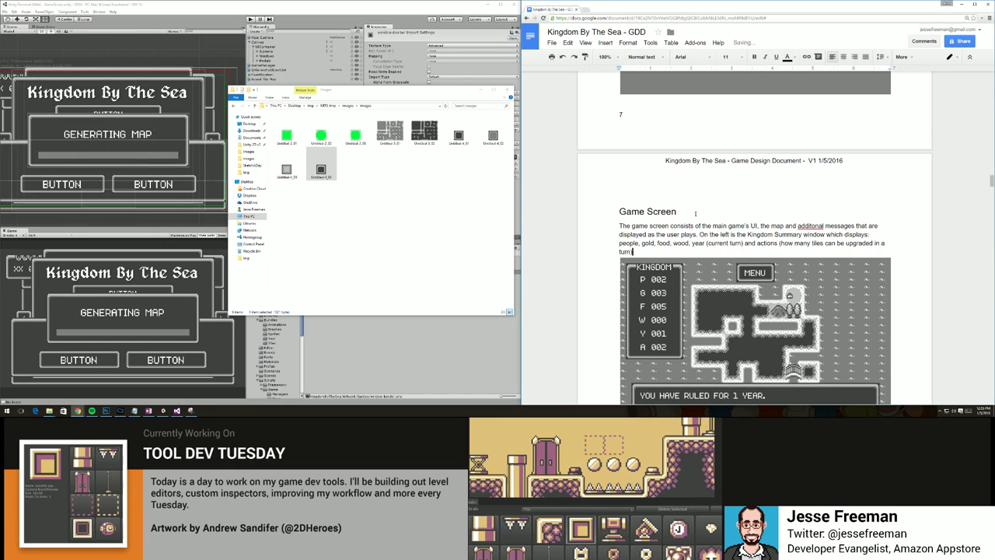
Finish the Game Screen paragraph with "At the top is a Menu button and at the bottom is a End Turn button.".
text(n). At t)
key(BackSpace)
text(the top is a Menu button and at the bottom is )
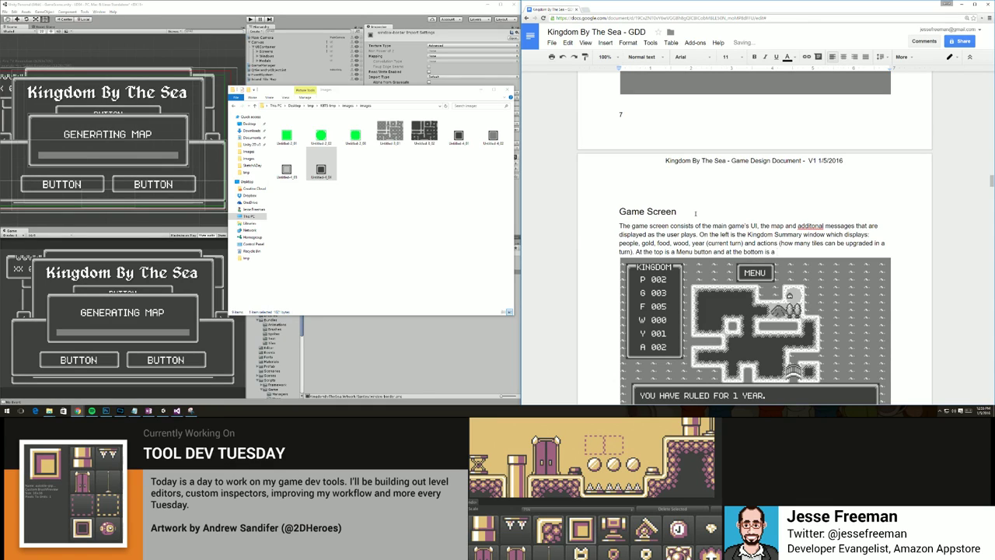
text(a End Turn button.)
scroll(696, 214, down, 3)
key(BackSpace)
key(BackSpace)
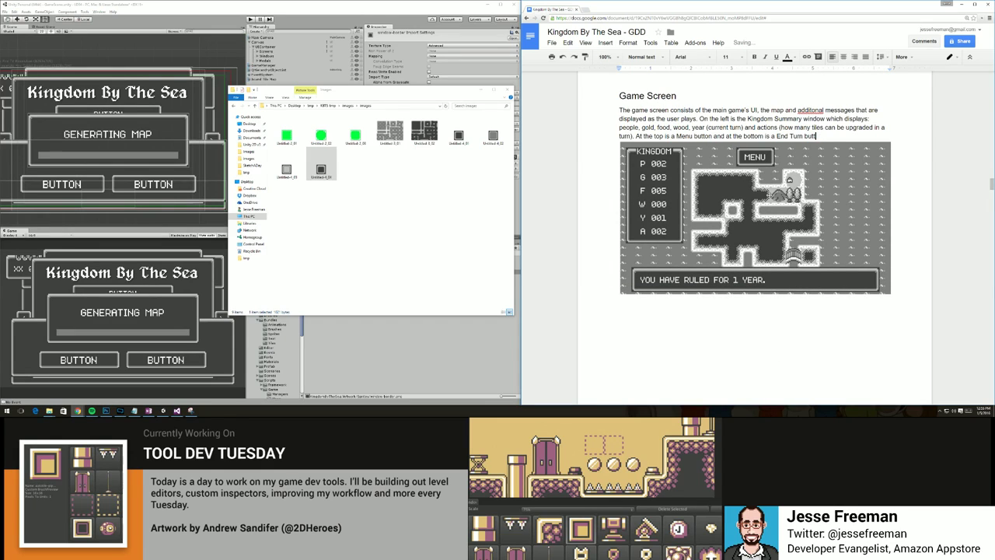
text(on.)
Copy the map screenshot showing the End Turn button and insert it directly below the Game Screen paragraph.
scroll(781, 219, down, 10)
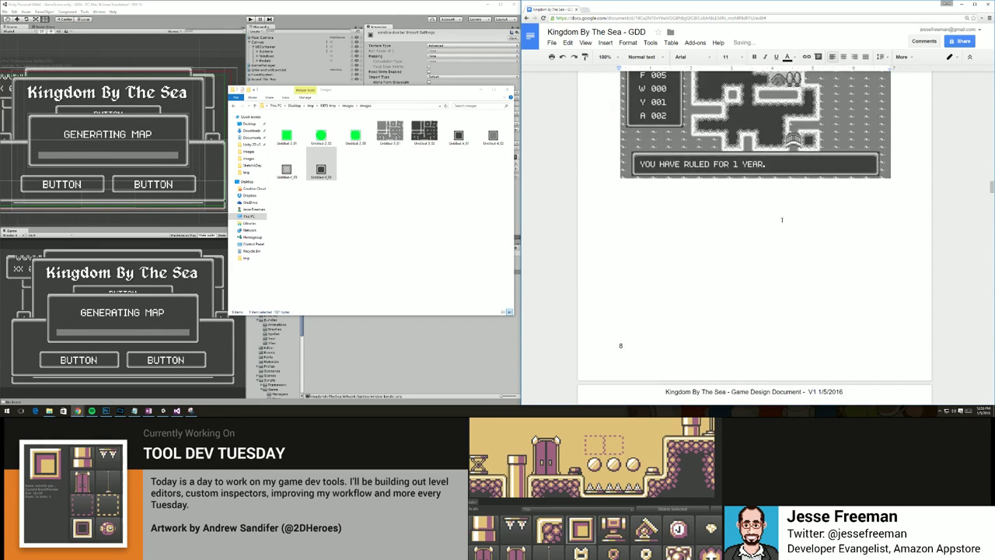
scroll(781, 220, down, 3)
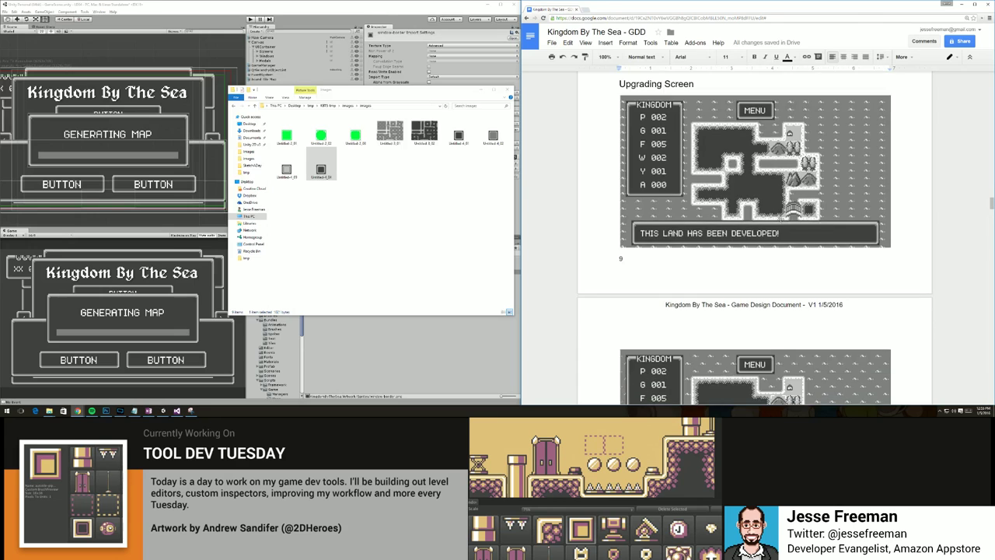
scroll(781, 219, up, 8)
scroll(781, 219, down, 5)
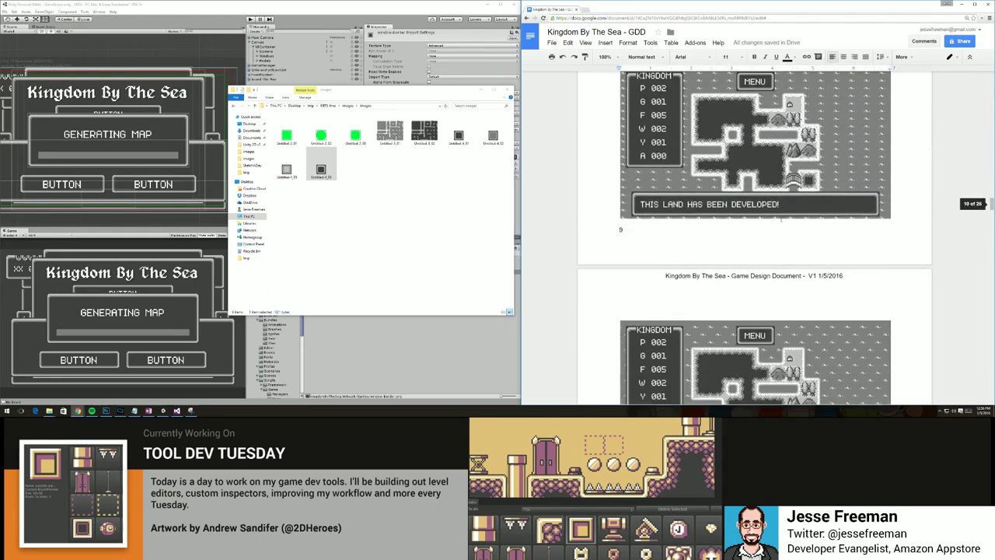
click(747, 167)
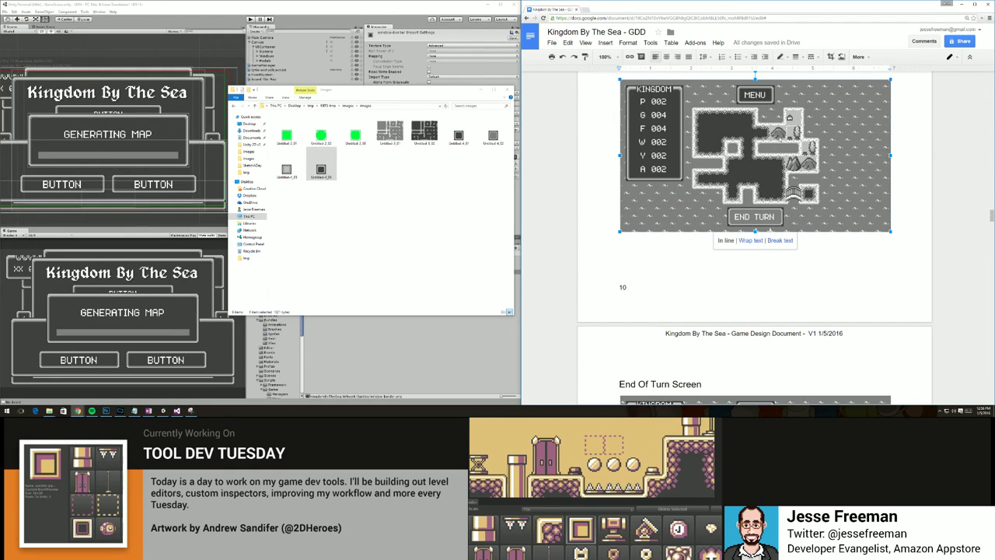
scroll(780, 148, up, 10)
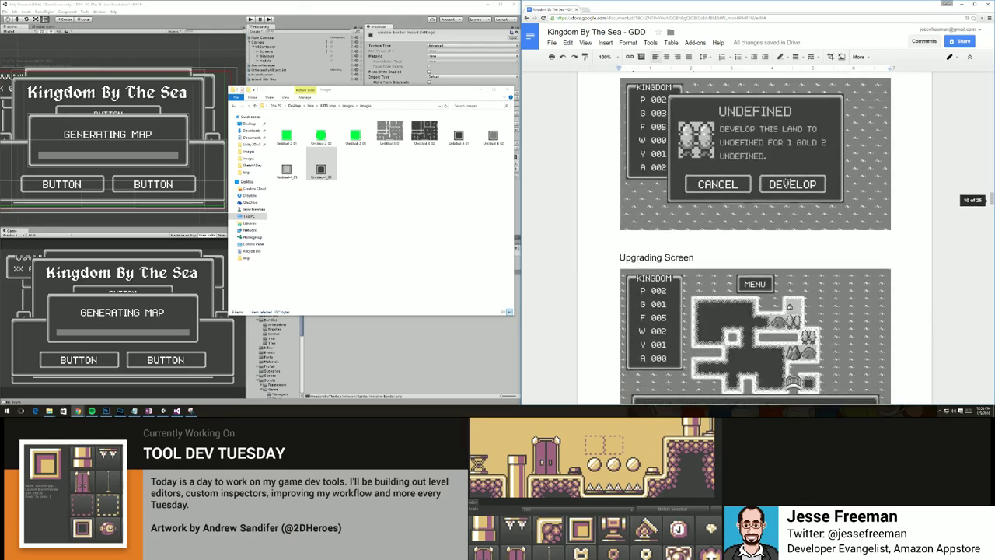
scroll(788, 179, up, 10)
scroll(925, 248, down, 1)
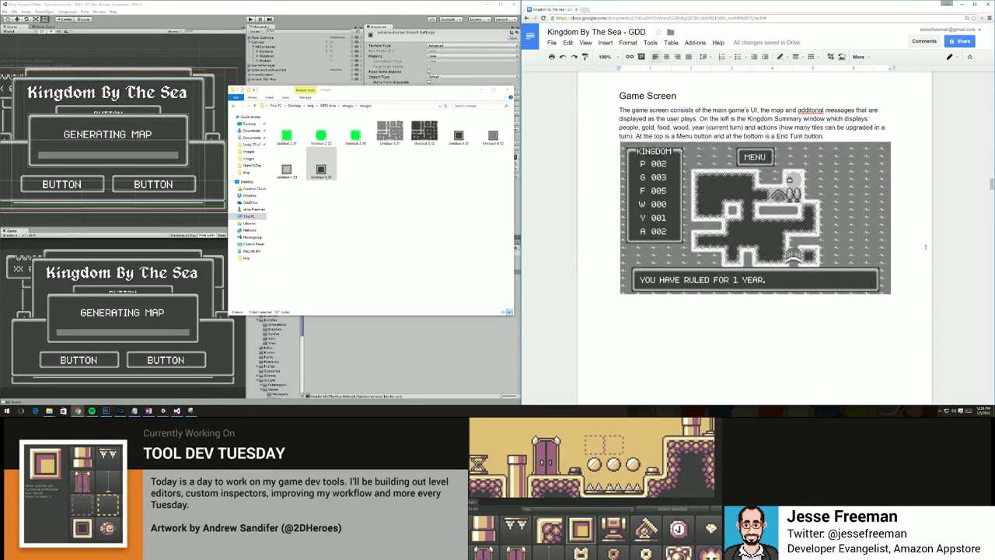
click(904, 232)
scroll(905, 232, down, 1)
scroll(898, 225, up, 1)
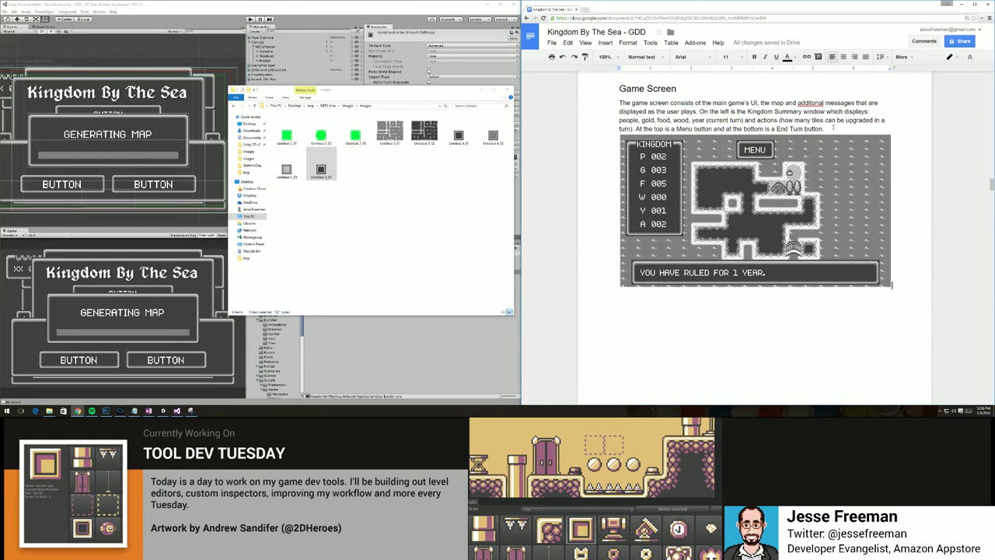
key(ctrl+v)
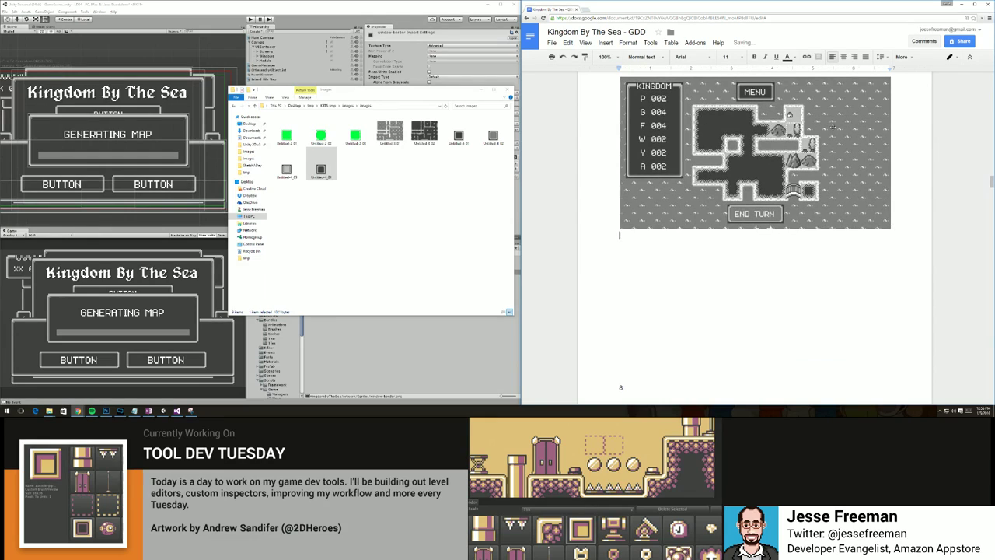
Below the End Turn screenshot, start a paragraph with "During the game, messages are displayed".
text(During the gmae)
key(BackSpace)
key(BackSpace)
key(BackSpace)
key(BackSpace)
text(game, messages are displayed )
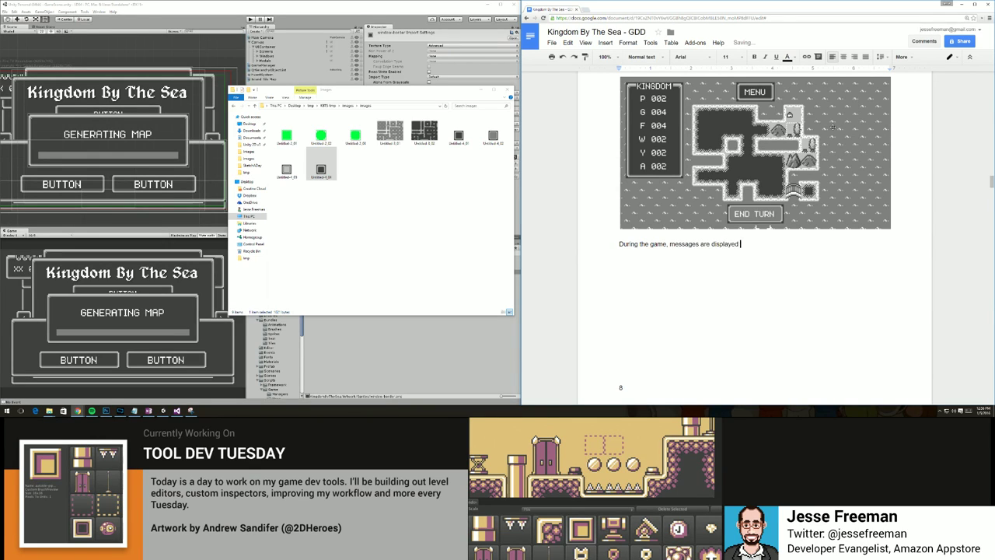
Continue the messages sentence with "letting the player know what event or action has".
text(letting the playe r know)
key(BackSpace)
key(BackSpace)
key(BackSpace)
key(BackSpace)
key(BackSpace)
text(know what ha)
key(BackSpace)
key(BackSpace)
text(ebe)
key(BackSpace)
key(BackSpace)
text(vent or action has happene)
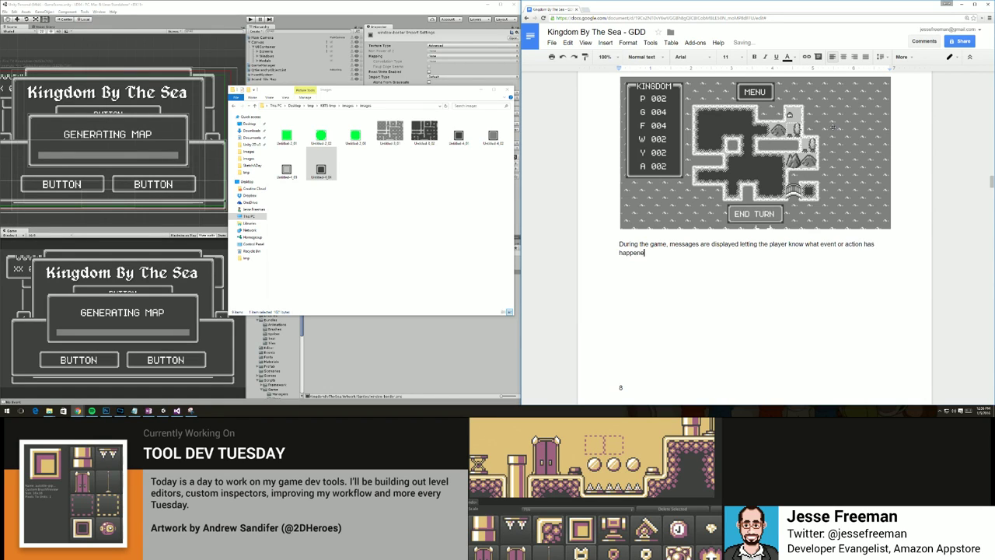
End the messages sentence with "happened." and start the following one with "This message window can expand".
text(d. These messages)
key(BackSpace)
key(BackSpace)
key(BackSpace)
key(BackSpace)
key(BackSpace)
key(BackSpace)
key(BackSpace)
key(BackSpace)
key(BackSpace)
key(BackSpace)
key(BackSpace)
key(BackSpace)
text(is message window can expand)
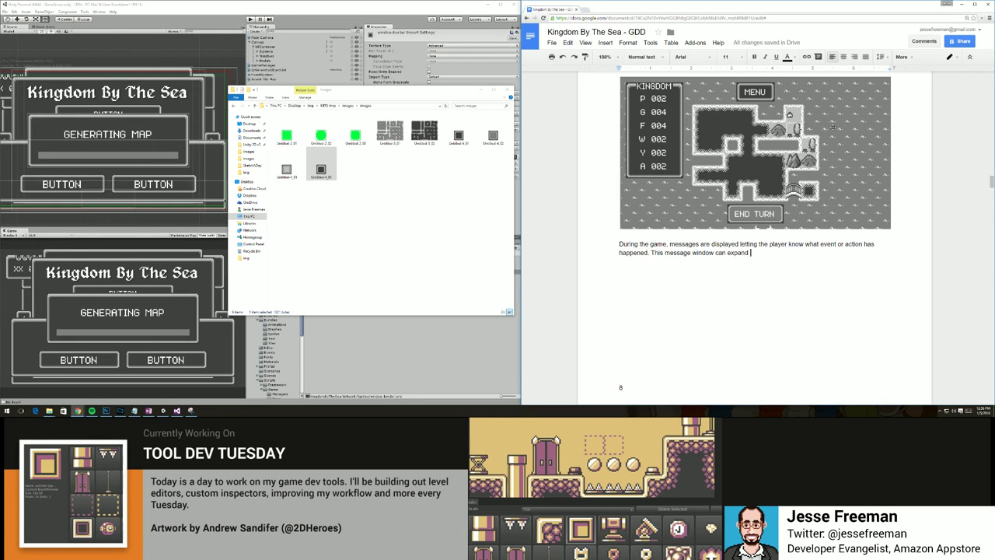
Continue the message window sentence with "up and down to display more or".
text(up)
key(BackSpace)
text(to disp)
key(BackSpace)
key(BackSpace)
key(BackSpace)
key(BackSpace)
key(BackSpace)
key(BackSpace)
key(BackSpace)
text(and down to display more or)
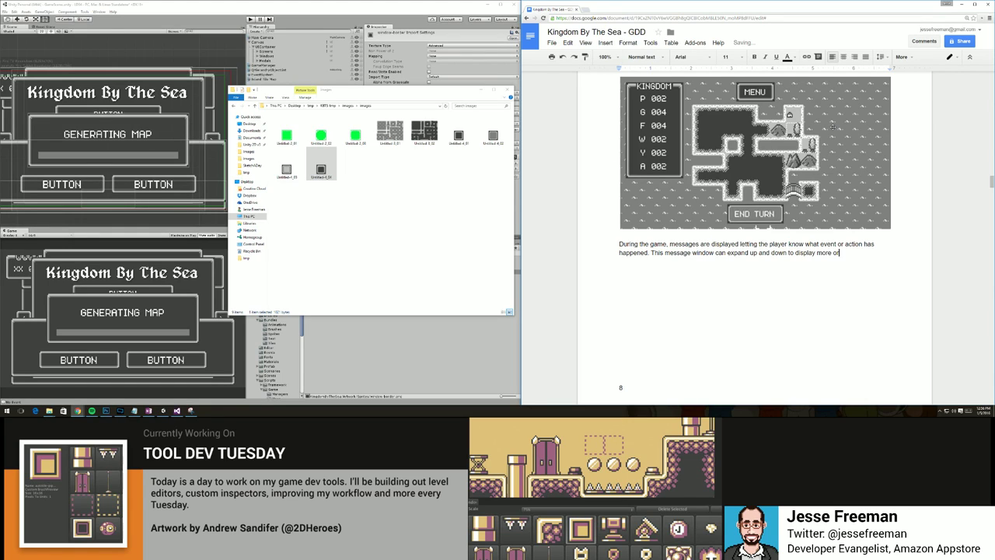
Replace the wording after "up and down to" in the message window sentence with "fix text being displayed".
text( less)
key(BackSpace)
key(BackSpace)
key(BackSpace)
key(BackSpace)
key(BackSpace)
key(BackSpace)
key(BackSpace)
key(BackSpace)
key(BackSpace)
key(BackSpace)
key(BackSpace)
key(BackSpace)
key(BackSpace)
key(BackSpace)
key(BackSpace)
key(BackSpace)
key(BackSpace)
key(BackSpace)
key(BackSpace)
key(BackSpace)
text(fix)
text(additio)
key(BackSpace)
key(BackSpace)
key(BackSpace)
key(BackSpace)
key(BackSpace)
key(BackSpace)
key(BackSpace)
text(text being displayed)
Crop the "YOU HAVE RULED FOR 1 YEAR." screenshot to its message strip and add a blank line above it.
scroll(832, 125, down, 2)
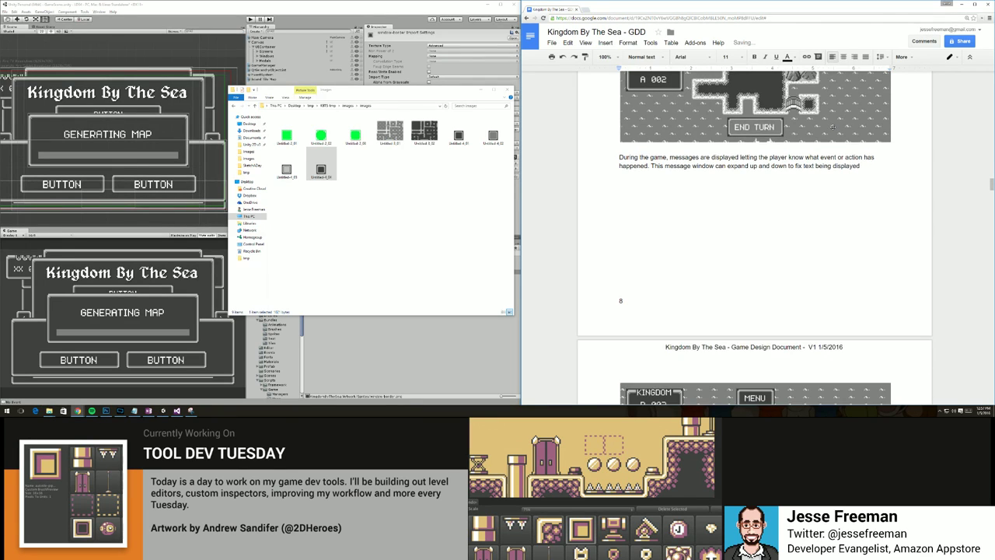
scroll(833, 127, down, 5)
click(826, 158)
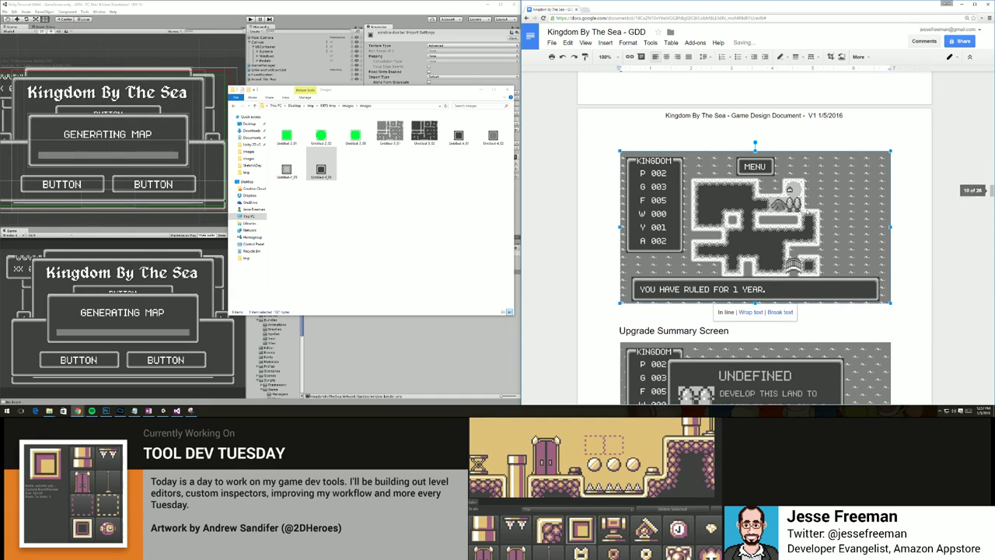
click(830, 57)
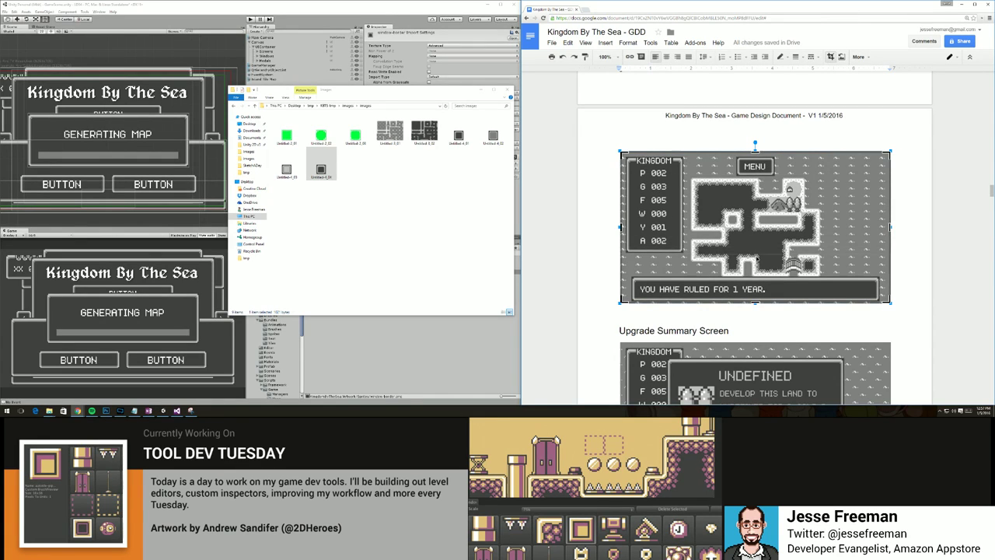
key(Delete)
scroll(760, 257, up, 3)
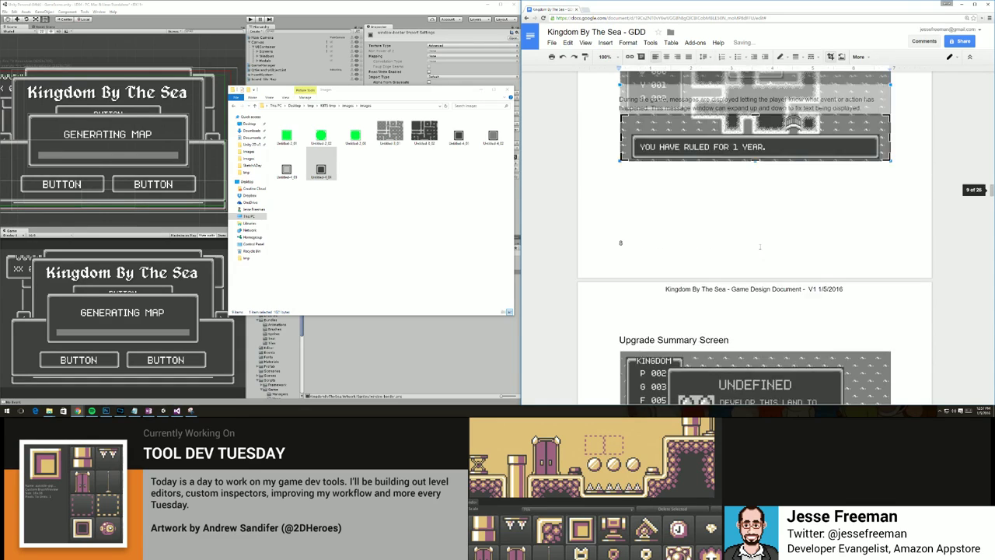
key(ctrl+z)
click(867, 215)
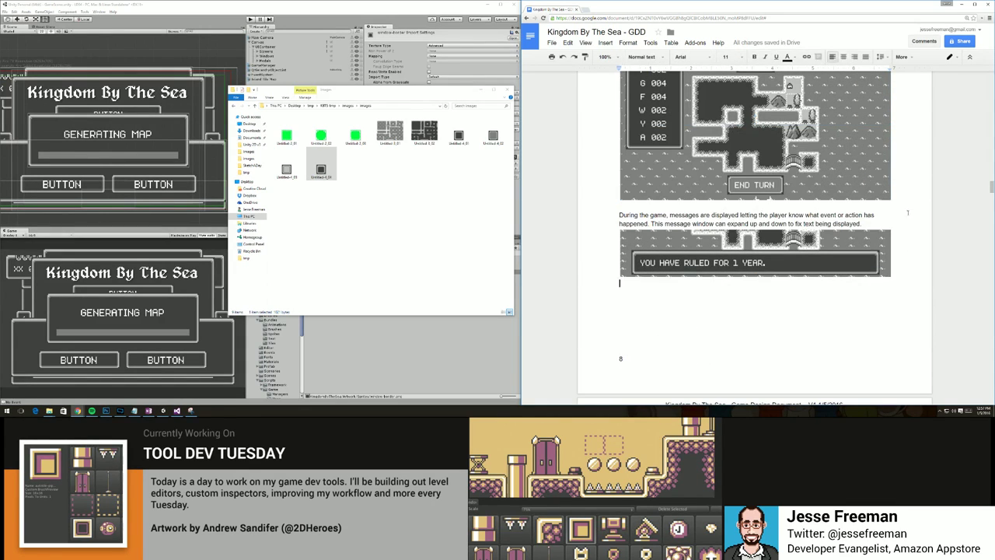
click(867, 225)
key(Return)
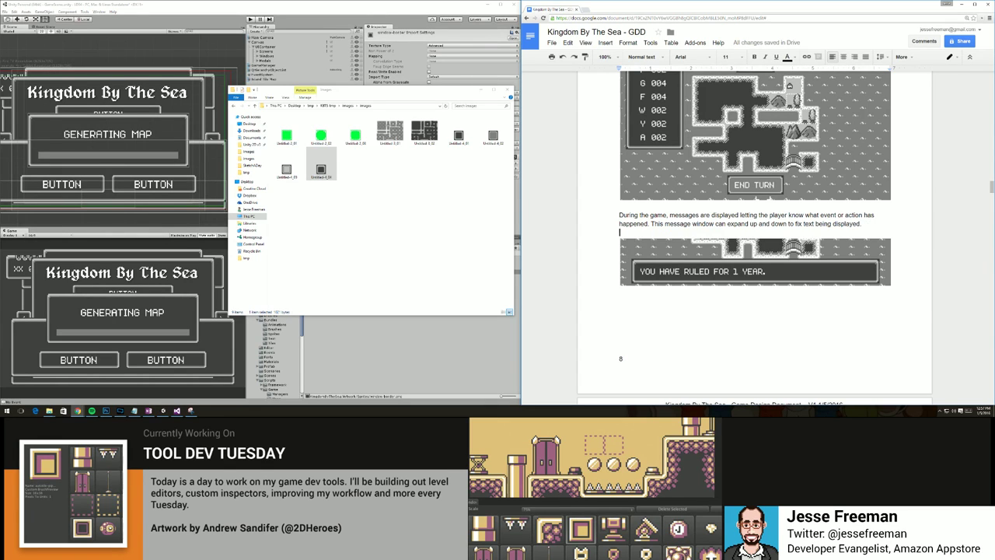
Below the Upgrade Summary Screen heading, write "When a tile is selected to be upgraded, the game displays an".
scroll(793, 263, down, 5)
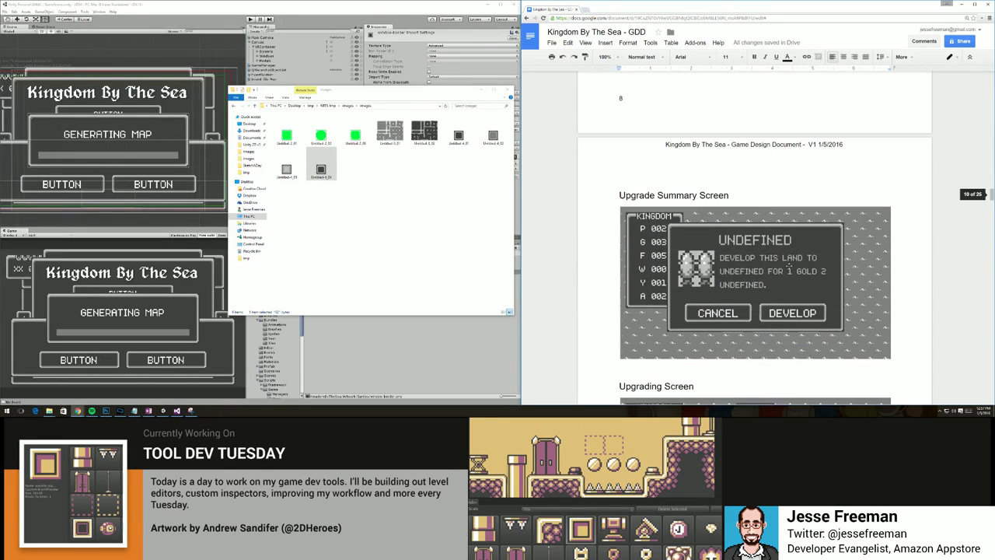
click(744, 196)
key(Return)
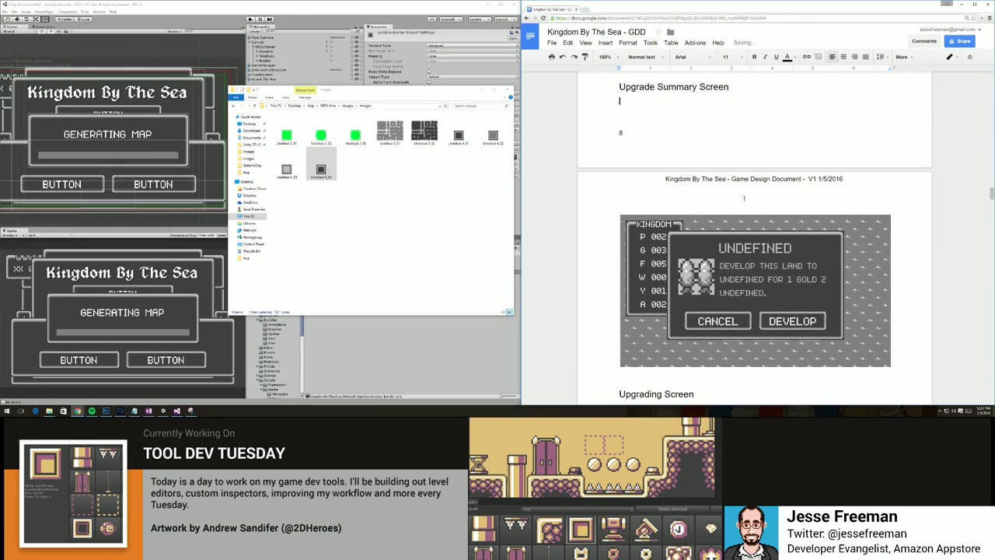
text(When a tile is being upgrad)
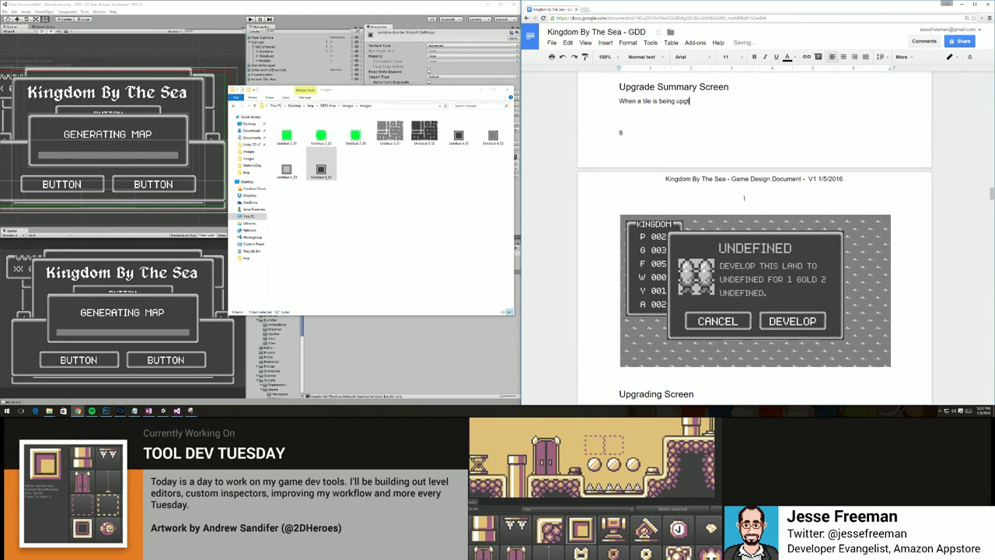
key(BackSpace)
key(BackSpace)
key(BackSpace)
key(BackSpace)
key(BackSpace)
key(BackSpace)
key(BackSpace)
key(BackSpace)
key(BackSpace)
key(BackSpace)
key(BackSpace)
key(BackSpace)
key(BackSpace)
key(BackSpace)
text(s selected to be upgraded, the game displays an ic)
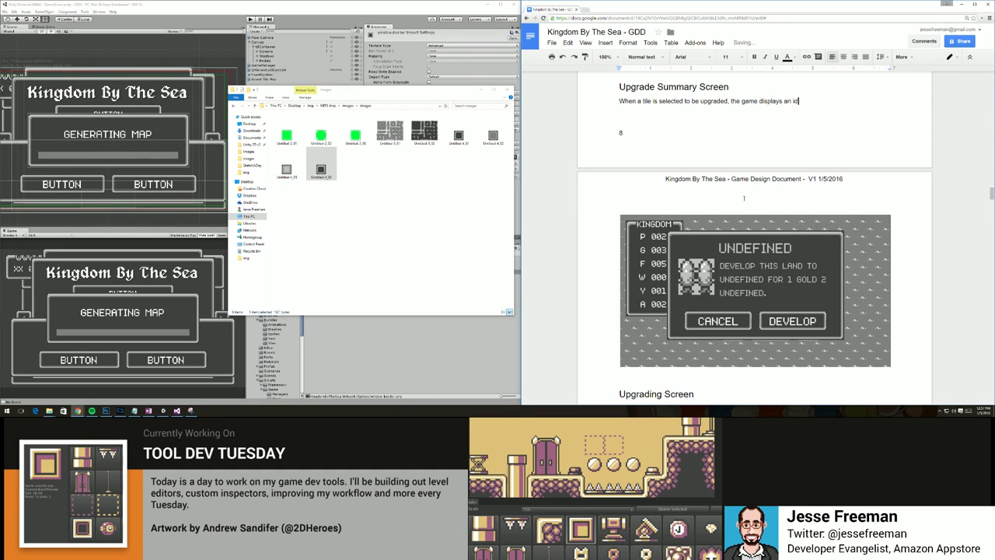
Finish the Upgrade Summary sentence with "icon of the current tile, and text for the amount of resources the tile will require.".
text(on of th)
text(e current )
text(tile)
text(, and text)
text(for )
text(the amount o)
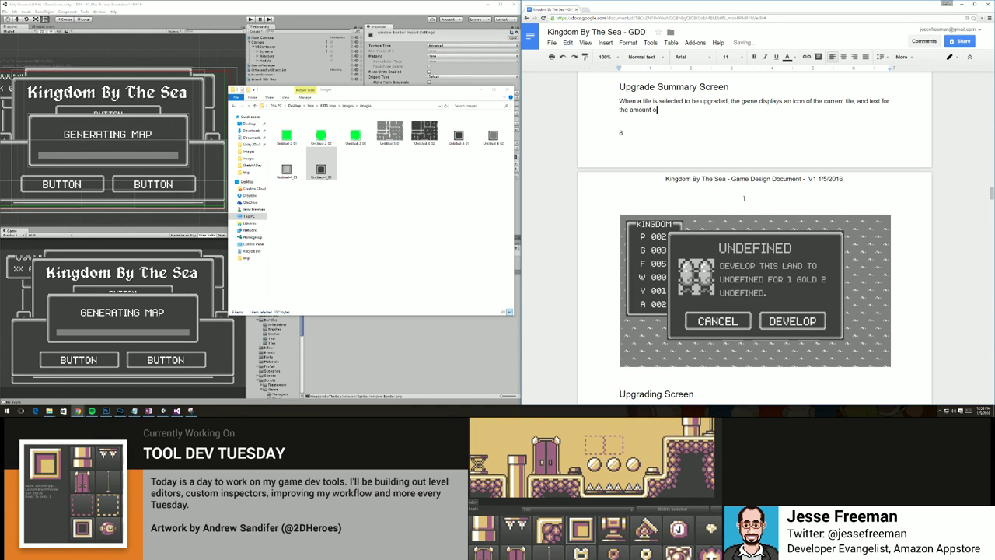
text(f resources the tile will require.)
Below the Upgrading Screen heading, write "When a tile is being upgrade, a message will apear at the bottom letting the playe know it was".
scroll(732, 230, down, 5)
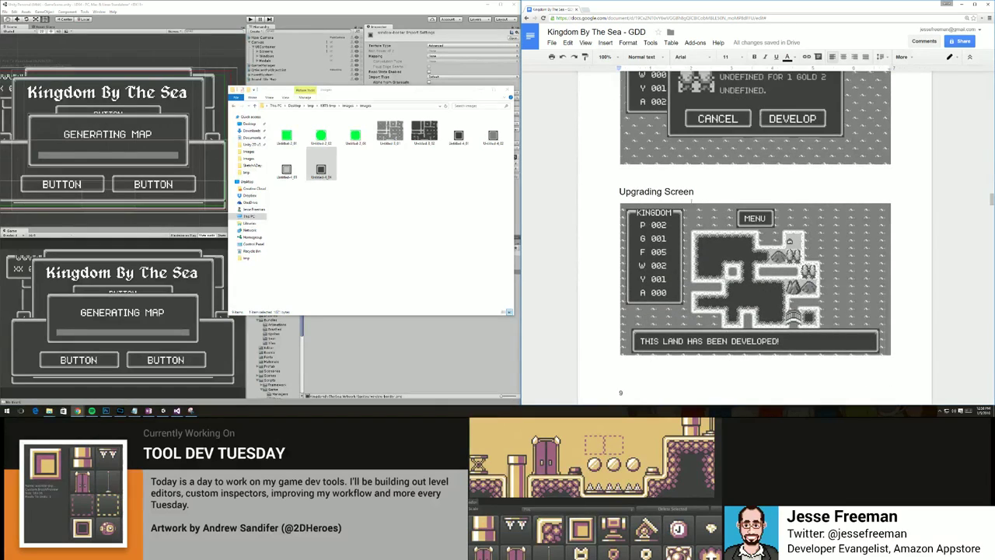
click(710, 164)
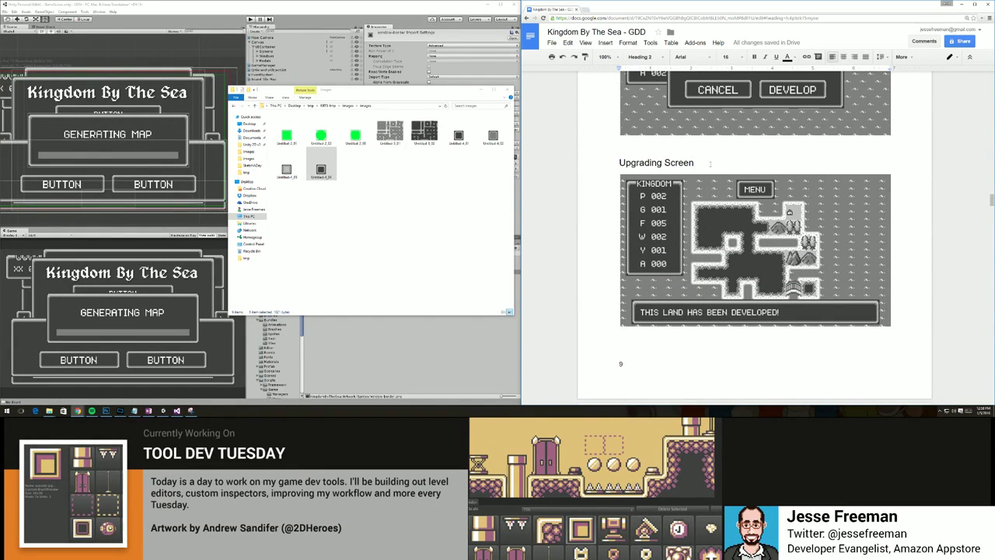
key(Return)
text(When a tile )
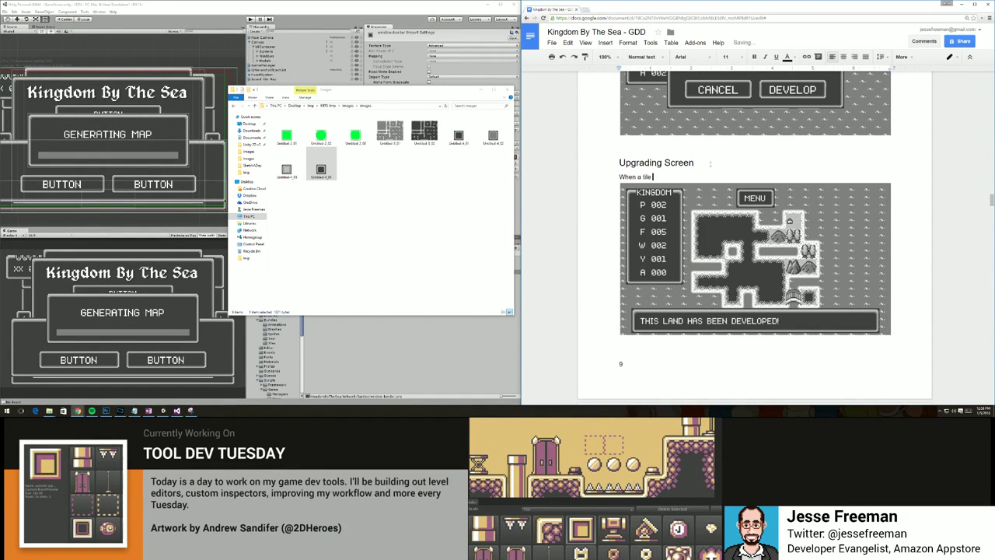
text(is being upg)
text(rade)
text(, a message wil)
text(l apear at the)
text( boot)
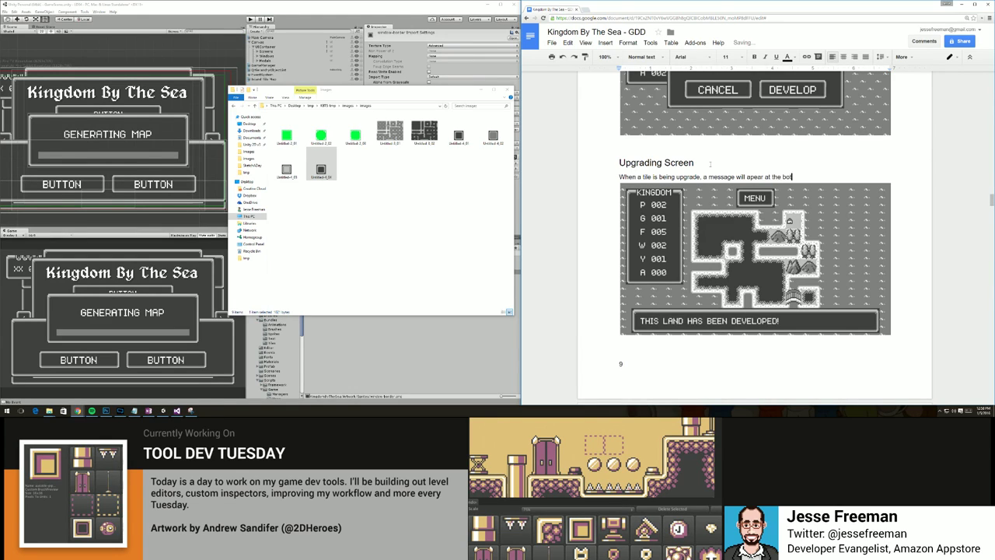
text(tom letting the playe know it was start)
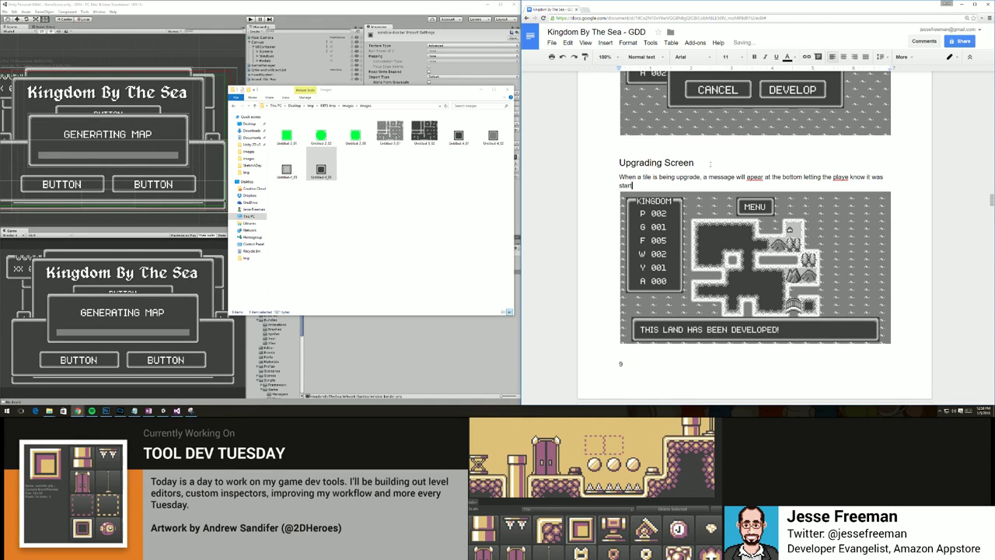
Continue the Upgrading Screen paragraph with "started. The upgrading tile will have an upgrade border".
text(ed. The)
text( upgraded)
key(BackSpace)
key(BackSpace)
key(BackSpace)
text(ing tile will have an upgrade border )
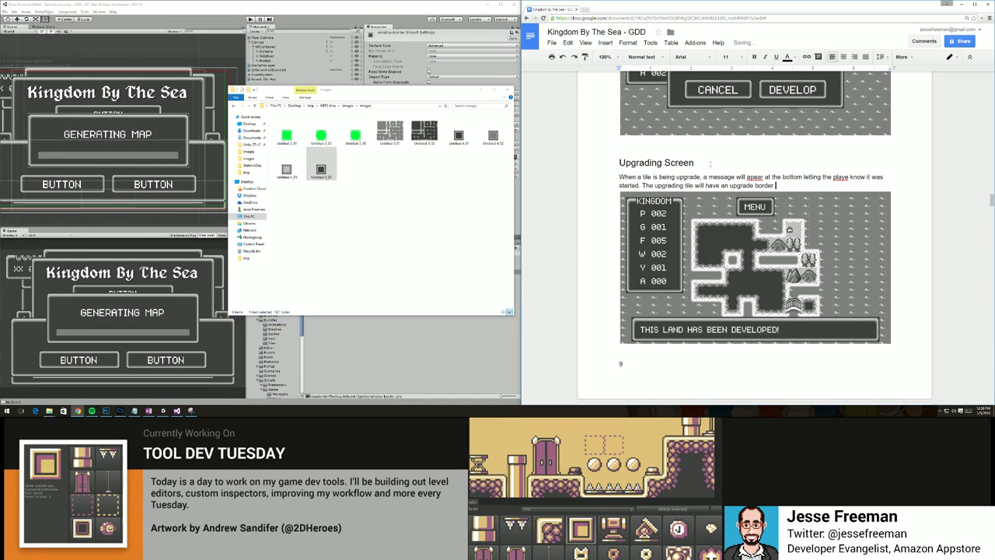
Finish the upgrade border sentence with "sprite around it (the dotted line) until it is completed.".
text(sprite around it )
text((th)
text(e dotted line)
text() until the)
key(BackSpace)
key(BackSpace)
key(BackSpace)
key(BackSpace)
text(it is completed.)
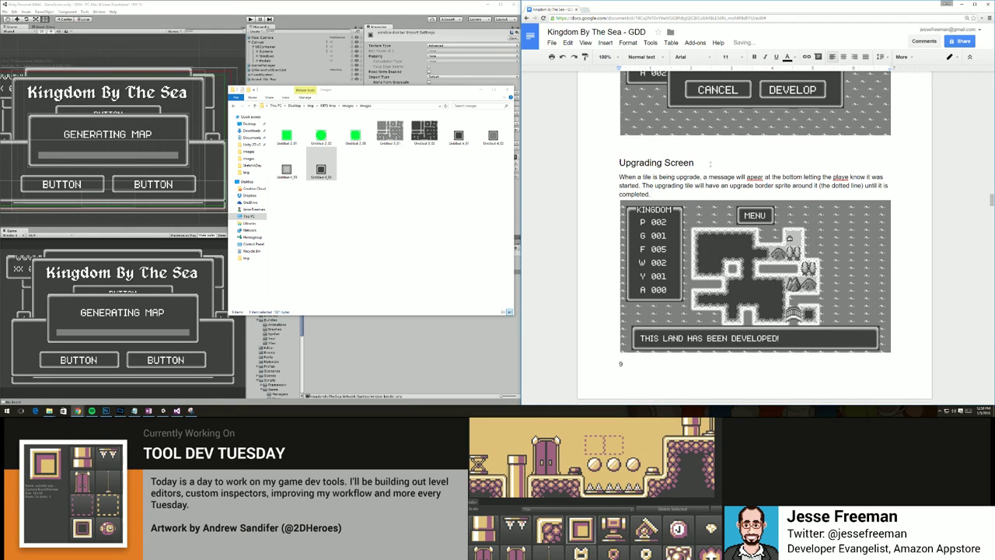
Correct the misspelled word "apear" to "appear" in the Upgrading Screen paragraph.
right_click(749, 177)
click(758, 196)
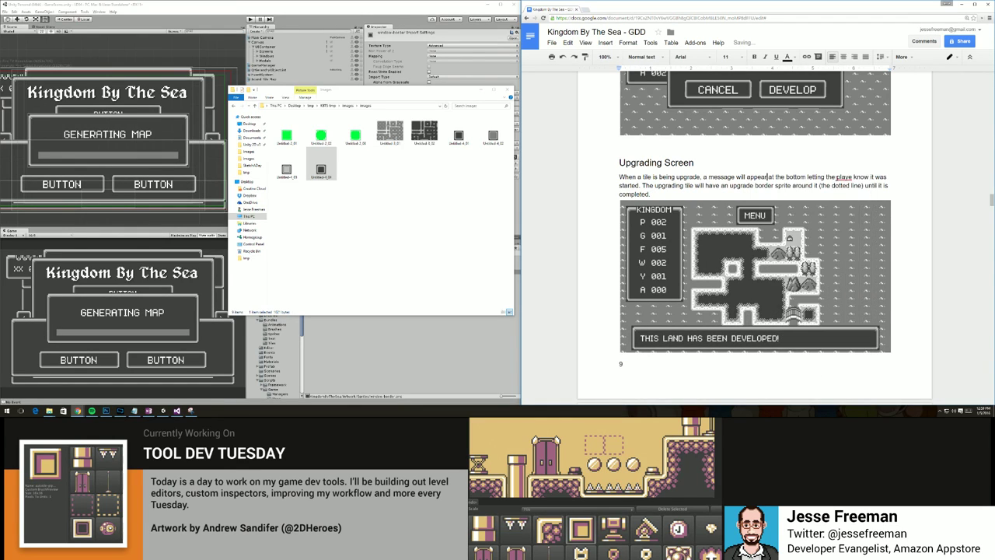
Correct the misspelled word "playe" to "player" in the Upgrading Screen paragraph and add a line break before the section's screenshot.
right_click(844, 177)
click(864, 196)
key(Return)
Delete the screenshot with the END TURN button above the End Of Turn Screen heading.
scroll(675, 198, down, 5)
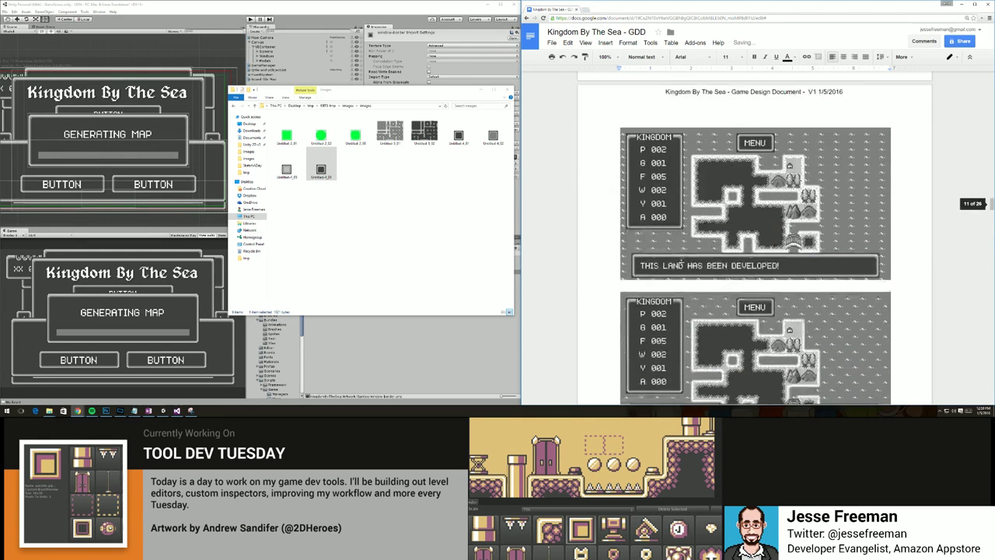
scroll(681, 264, down, 1)
click(677, 228)
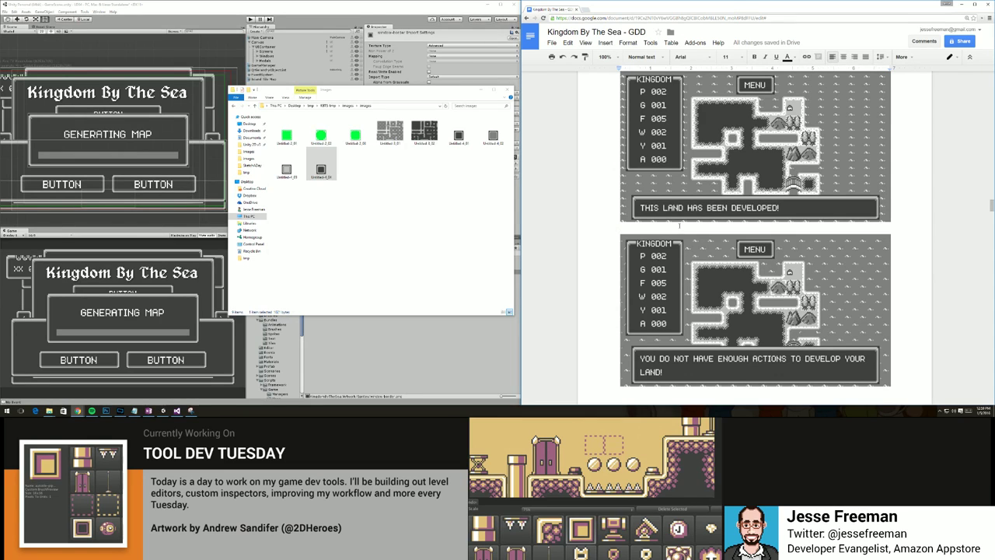
scroll(893, 305, down, 8)
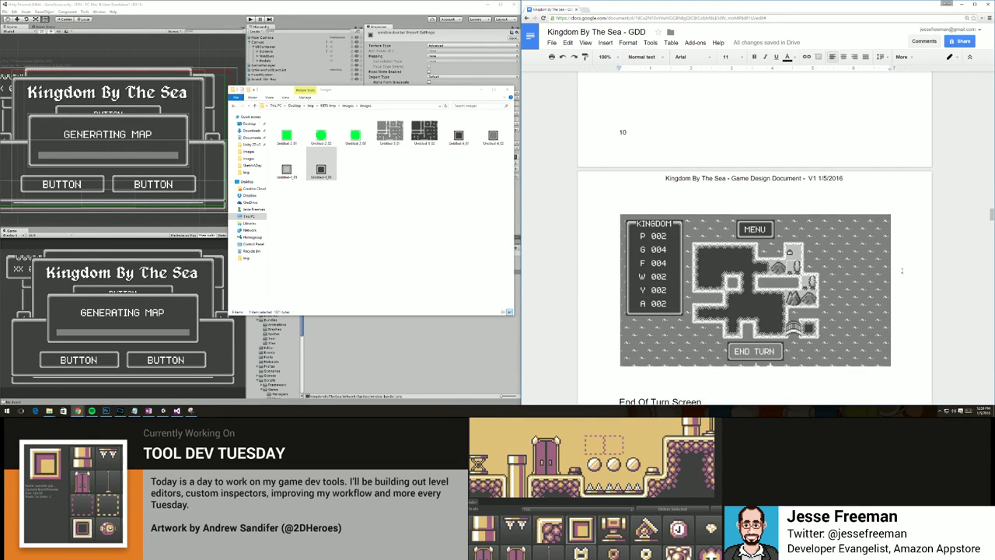
scroll(899, 271, down, 3)
scroll(891, 272, up, 2)
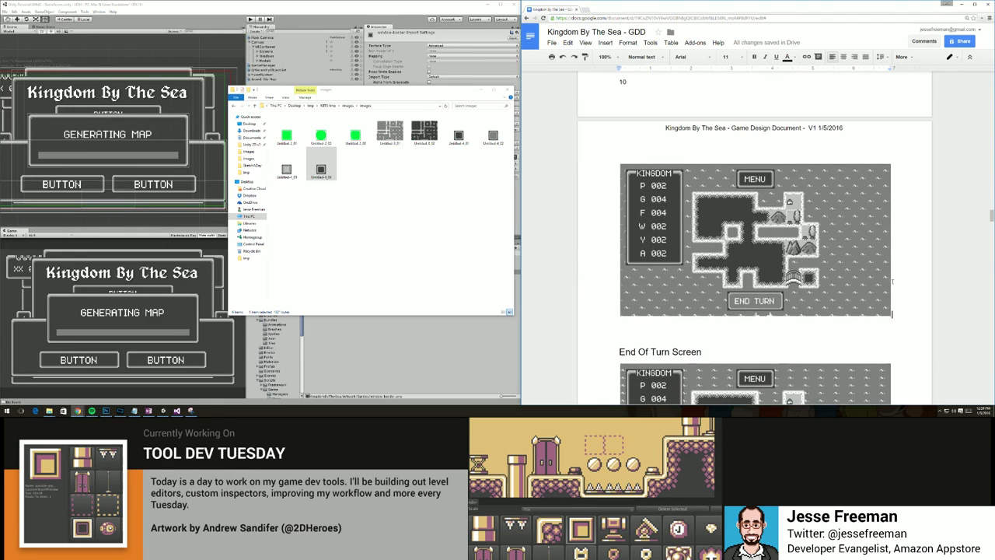
click(893, 311)
key(BackSpace)
Delete the "YOU DO NOT HAVE ENOUGH ACTIONS TO DEVELOP YOUR LAND!" screenshot from the Upgrading Screen section.
scroll(921, 266, up, 4)
scroll(922, 266, up, 1)
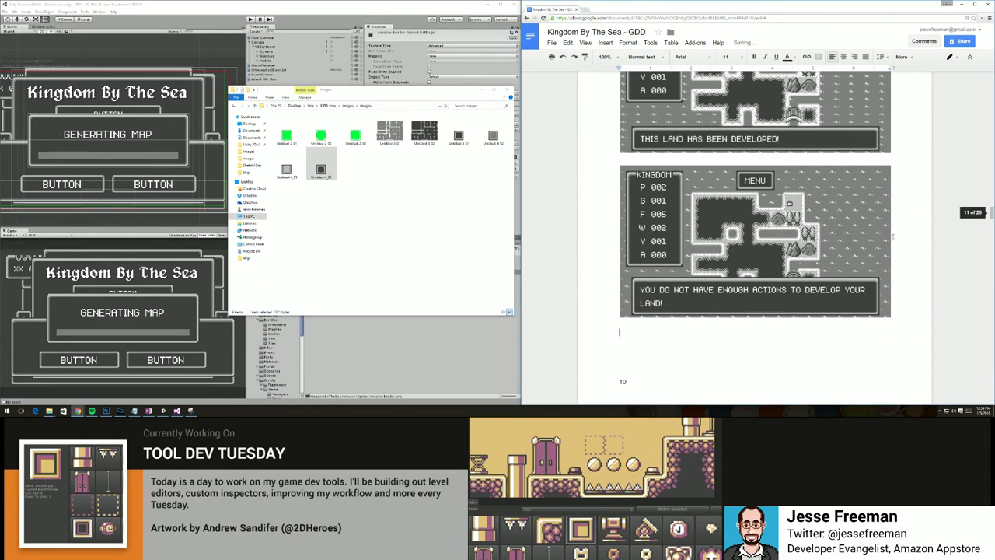
scroll(894, 237, down, 2)
click(892, 235)
key(BackSpace)
scroll(893, 236, up, 8)
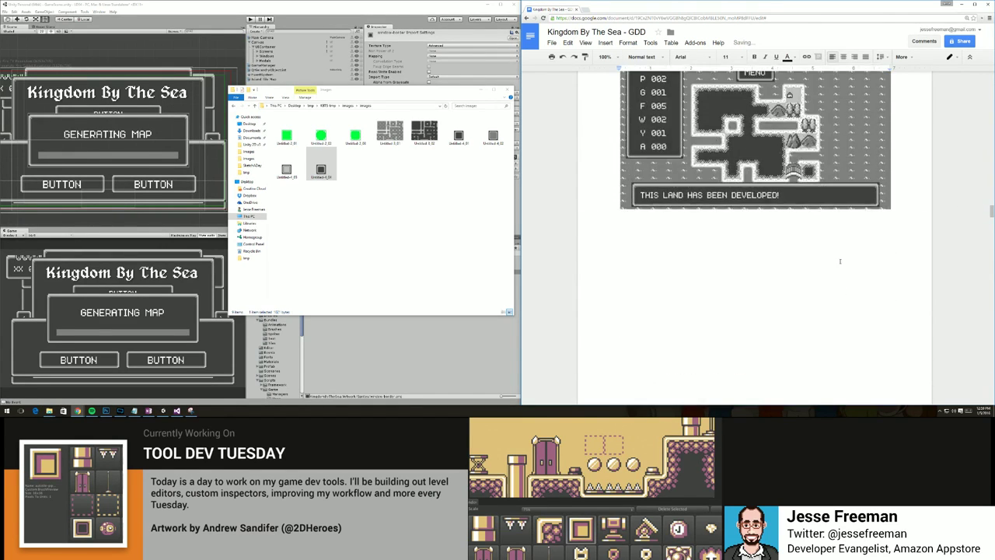
Remove the line break before the Upgrading Screen screenshot and add it again after "completed.".
scroll(893, 236, down, 1)
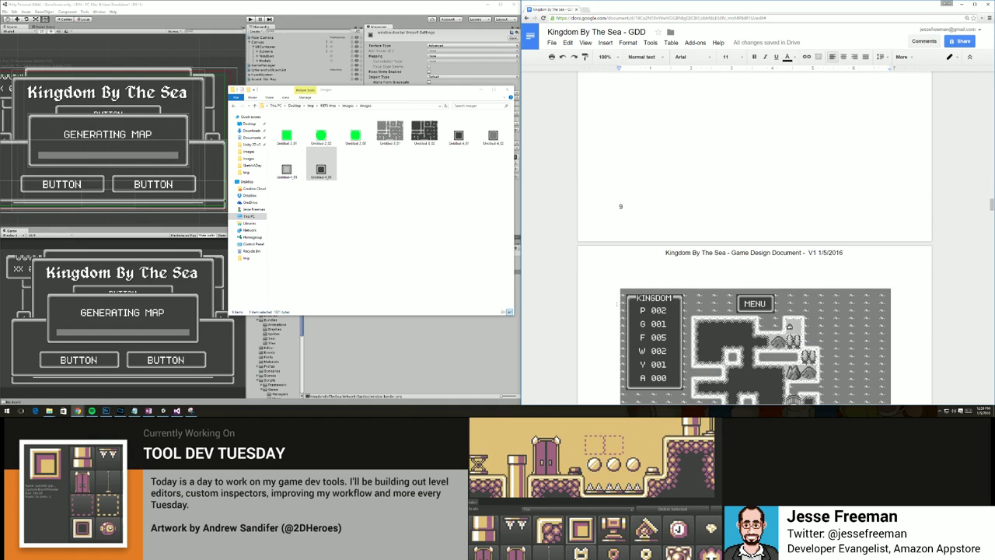
scroll(648, 309, down, 1)
click(621, 303)
click(618, 304)
key(BackSpace)
scroll(650, 256, up, 3)
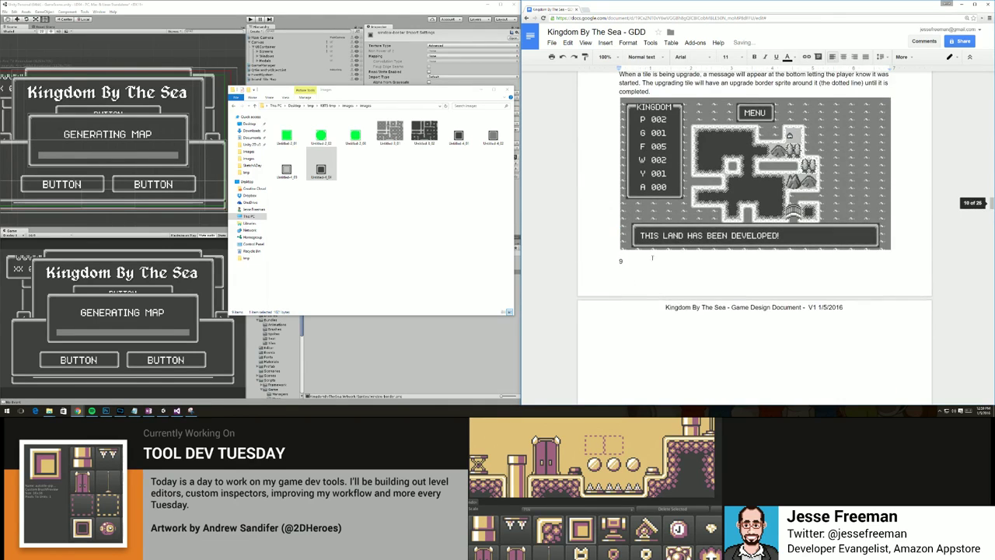
scroll(653, 233, down, 1)
click(658, 149)
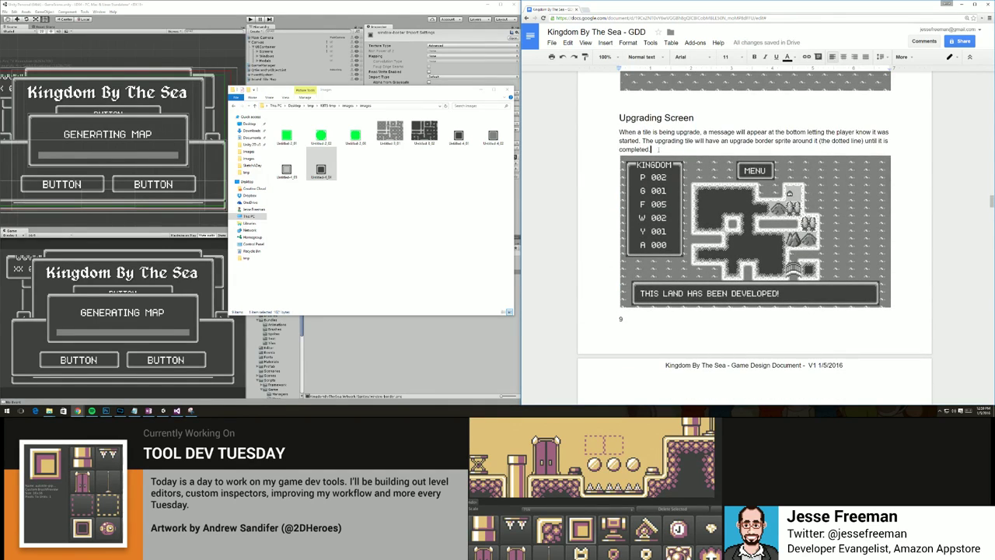
key(Return)
scroll(681, 244, down, 1)
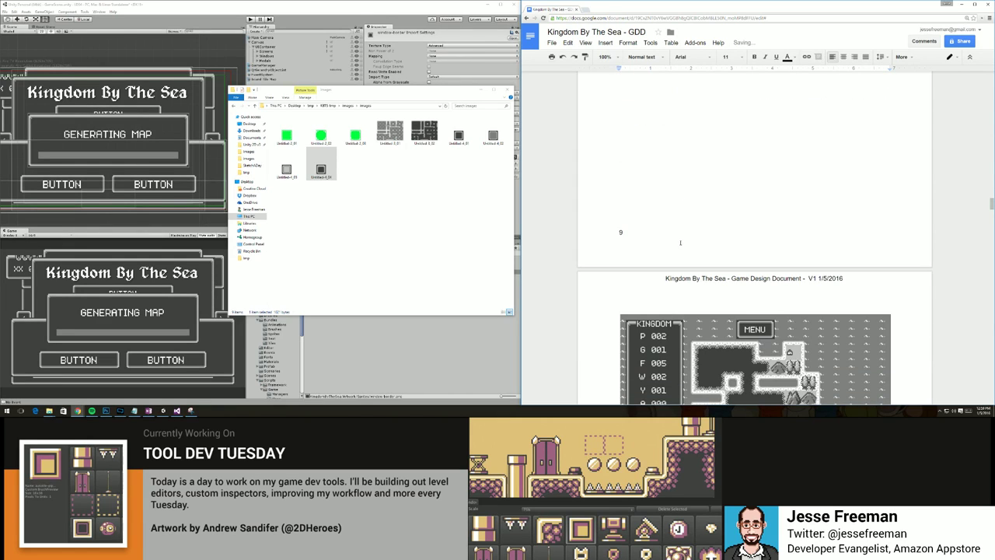
Remove the breaks between the "THIS LAND HAS BEEN DEVELOPED!" screenshot and the End Of Turn Screen heading.
scroll(676, 249, down, 2)
scroll(687, 264, down, 5)
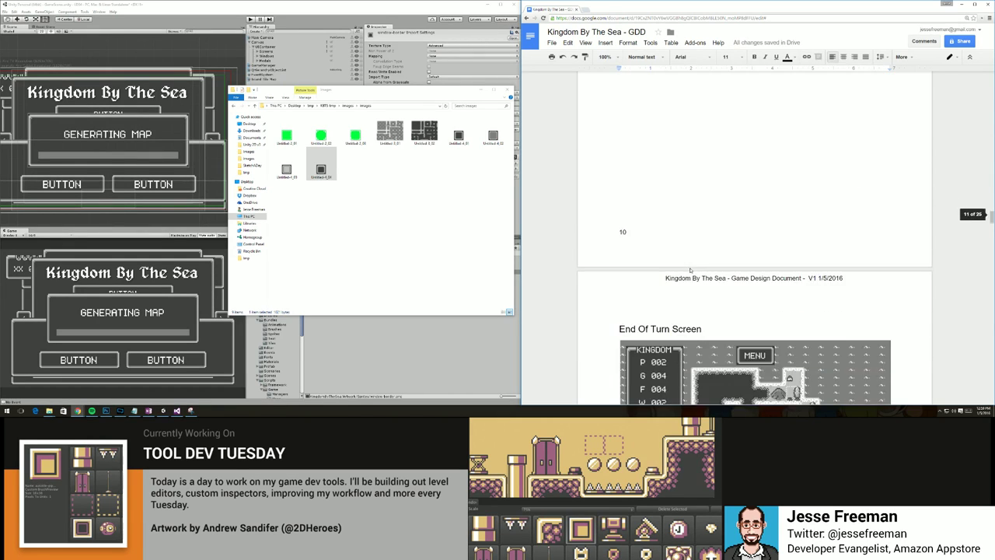
scroll(689, 268, up, 2)
click(618, 272)
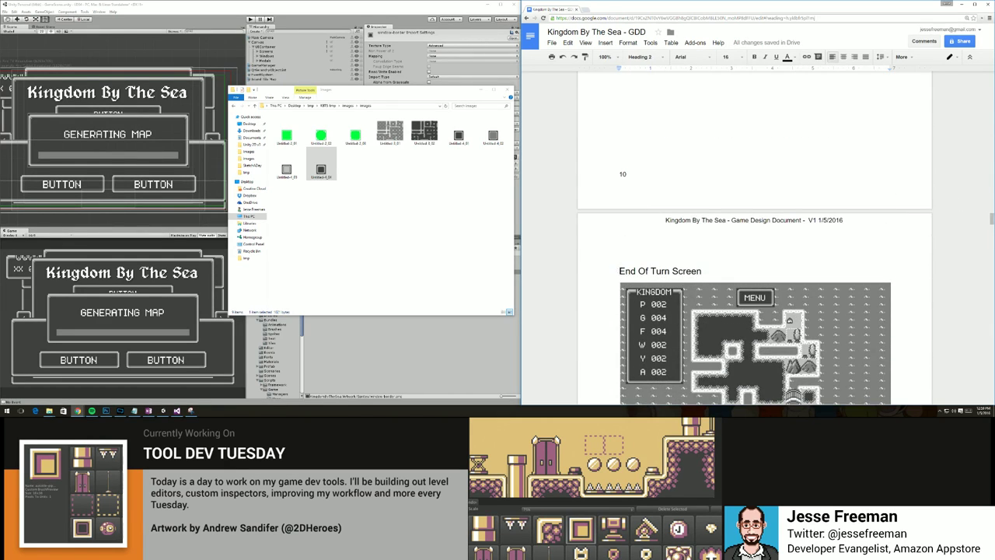
scroll(703, 282, up, 5)
scroll(702, 283, down, 3)
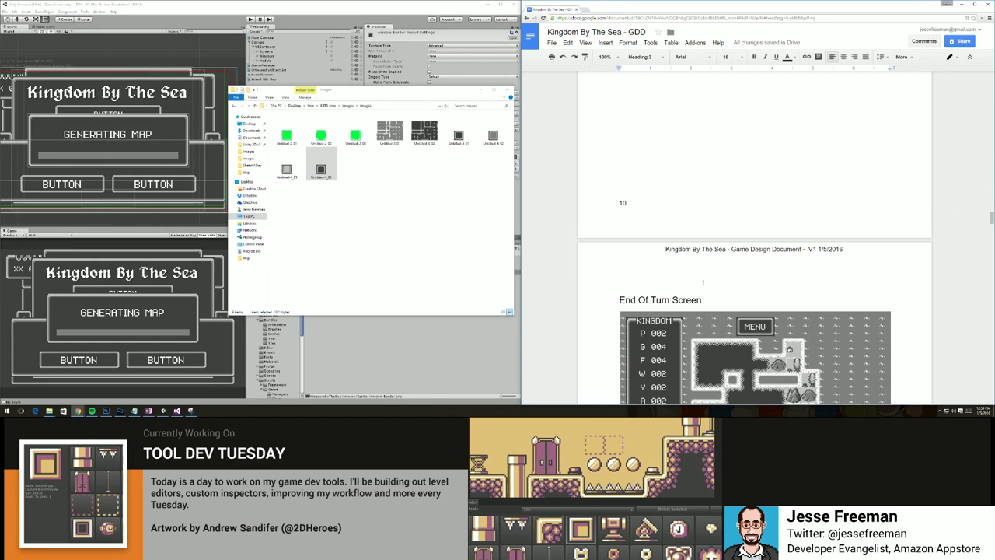
scroll(703, 282, up, 5)
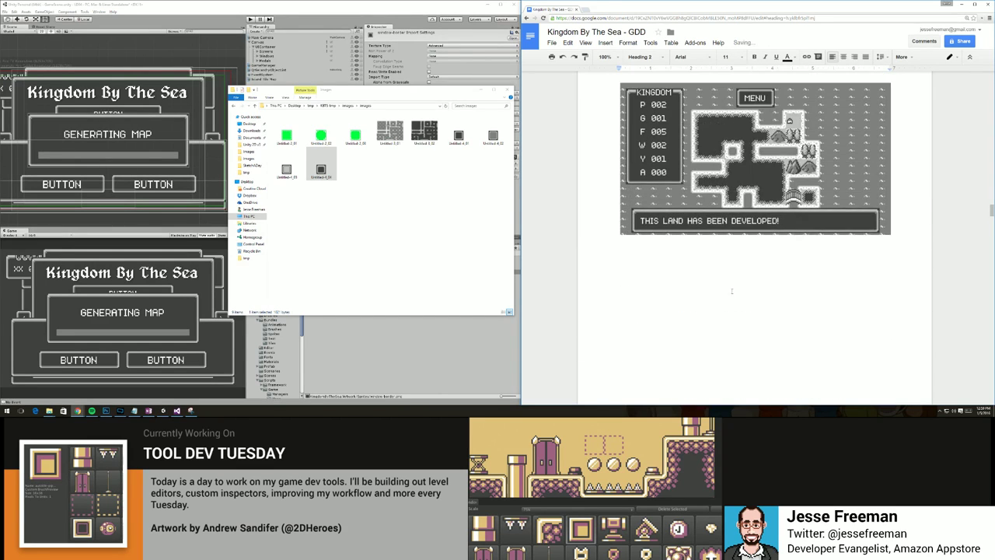
scroll(702, 282, down, 7)
key(BackSpace)
scroll(705, 292, up, 5)
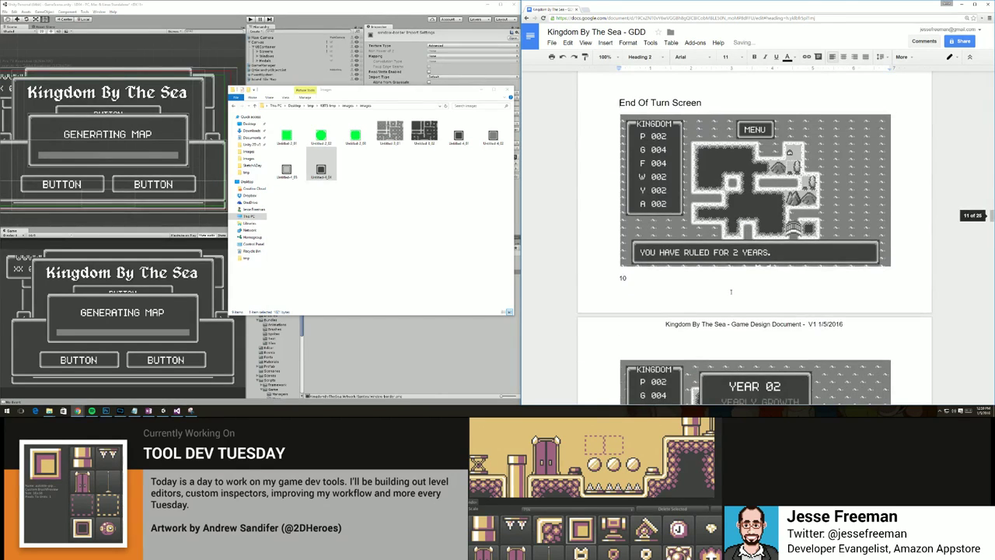
key(BackSpace)
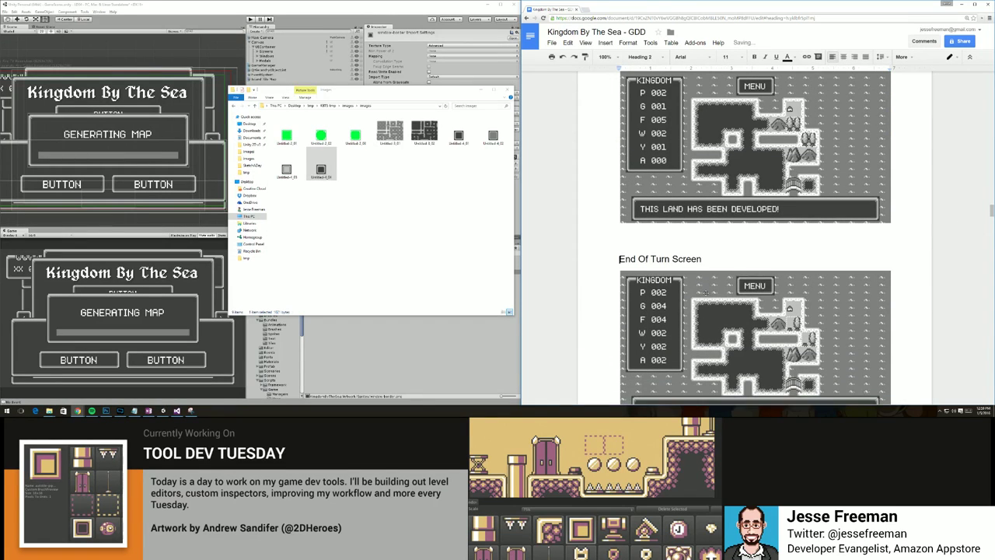
Turn off the document's print layout so the pages run on continuously.
scroll(706, 292, up, 15)
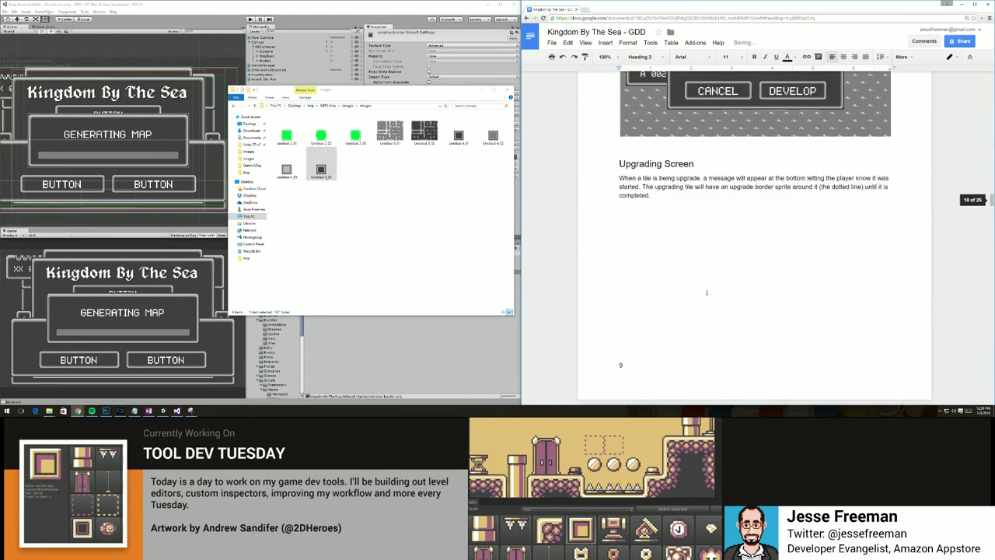
scroll(704, 292, down, 12)
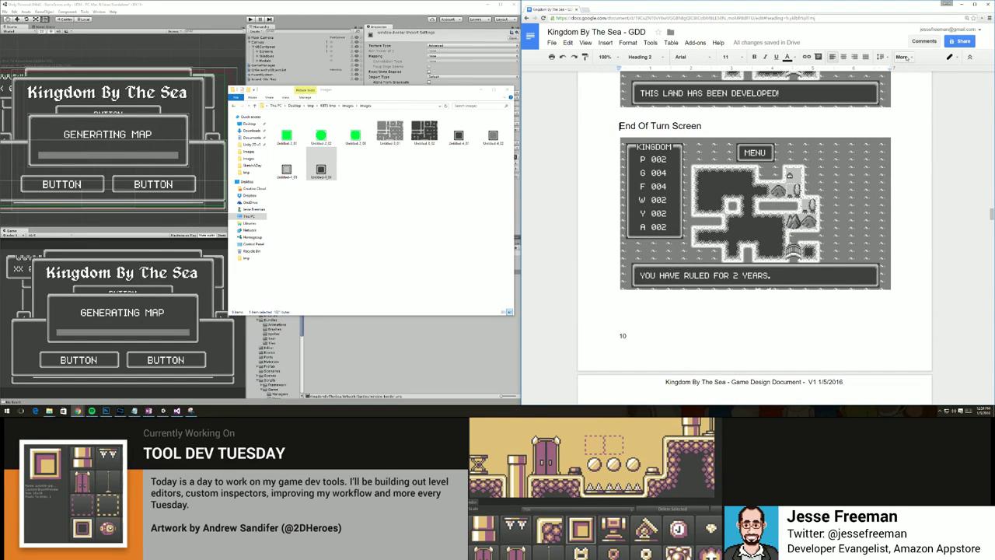
click(649, 44)
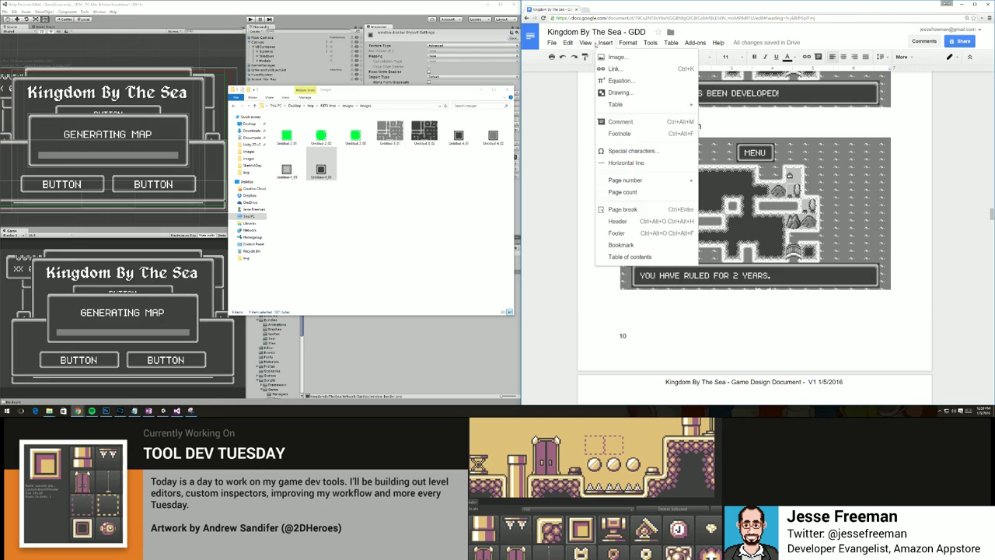
click(597, 57)
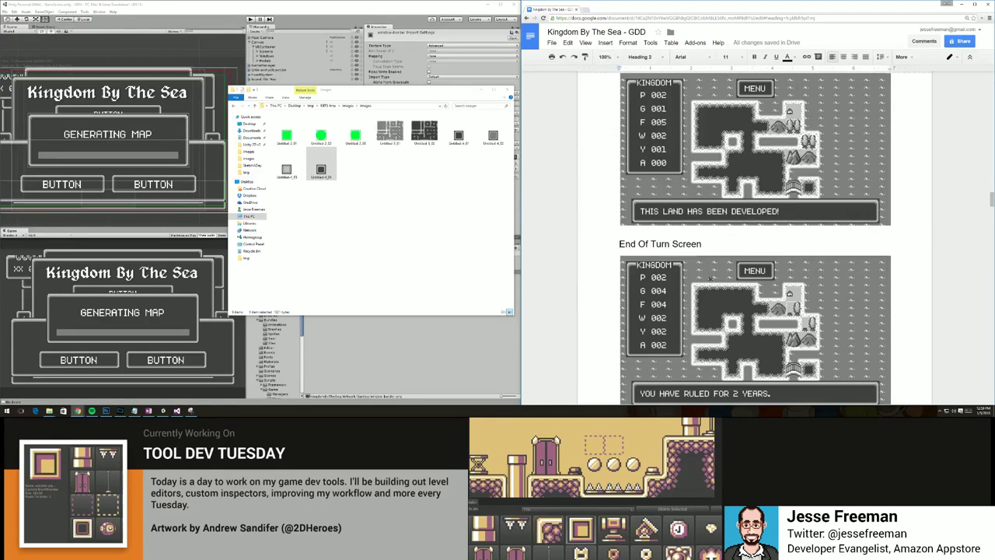
scroll(711, 275, down, 5)
scroll(716, 269, up, 1)
scroll(716, 269, down, 4)
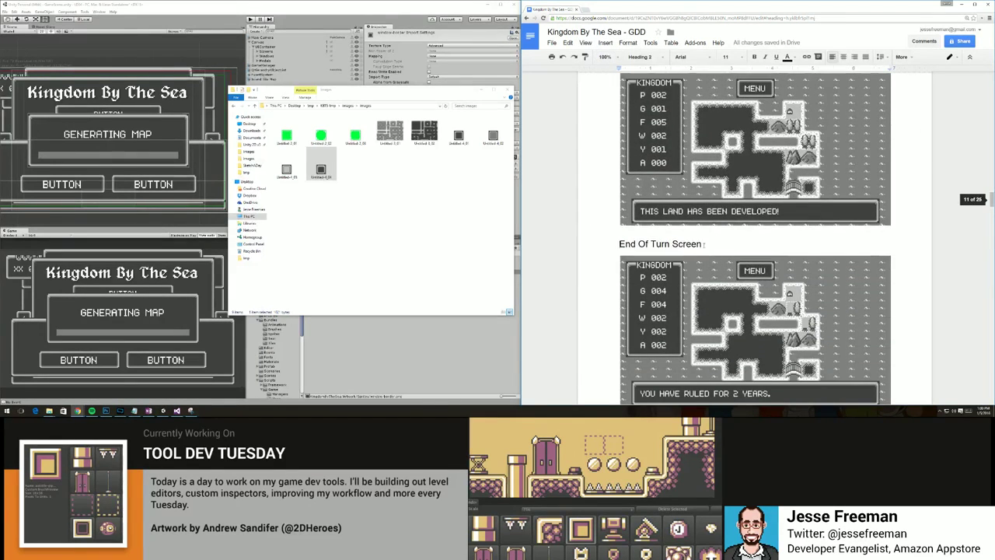
Below the End Of Turn Screen heading, write "When the player ends their turn a message is displayed".
scroll(716, 269, up, 2)
scroll(722, 292, down, 2)
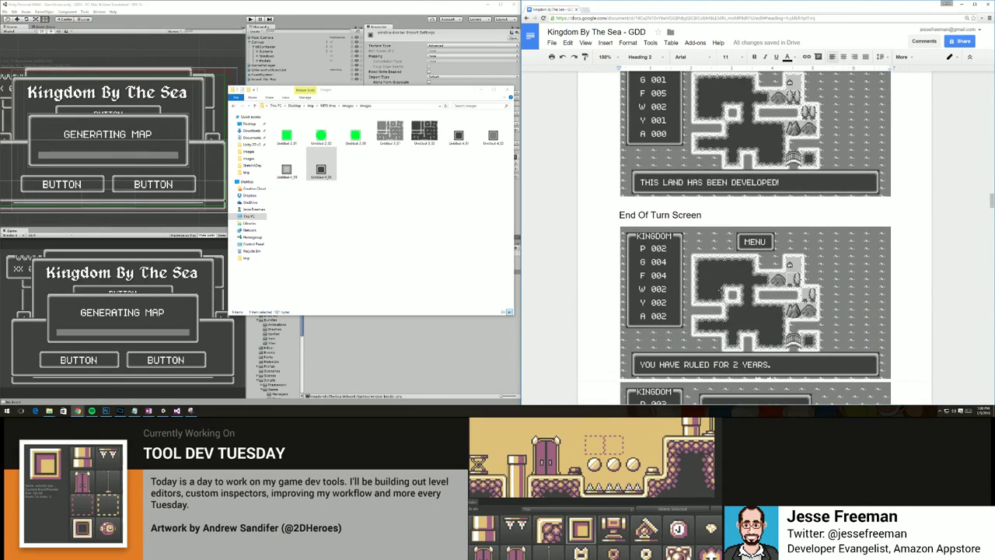
scroll(719, 281, down, 2)
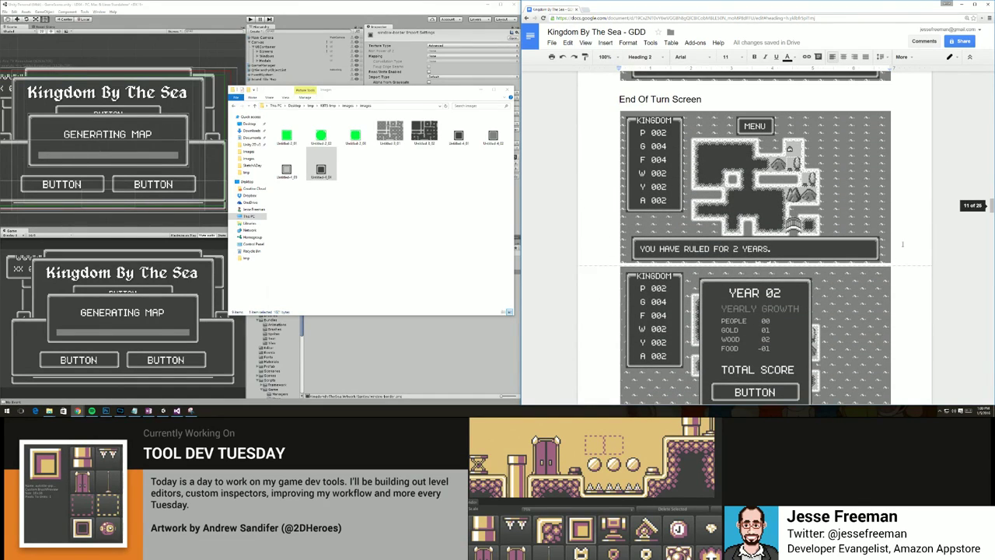
scroll(850, 270, up, 2)
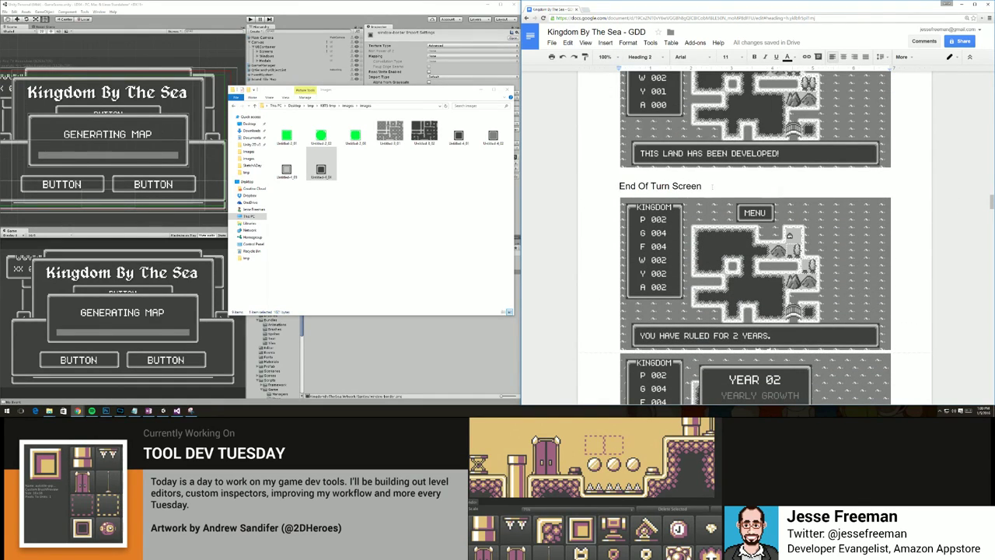
key(Return)
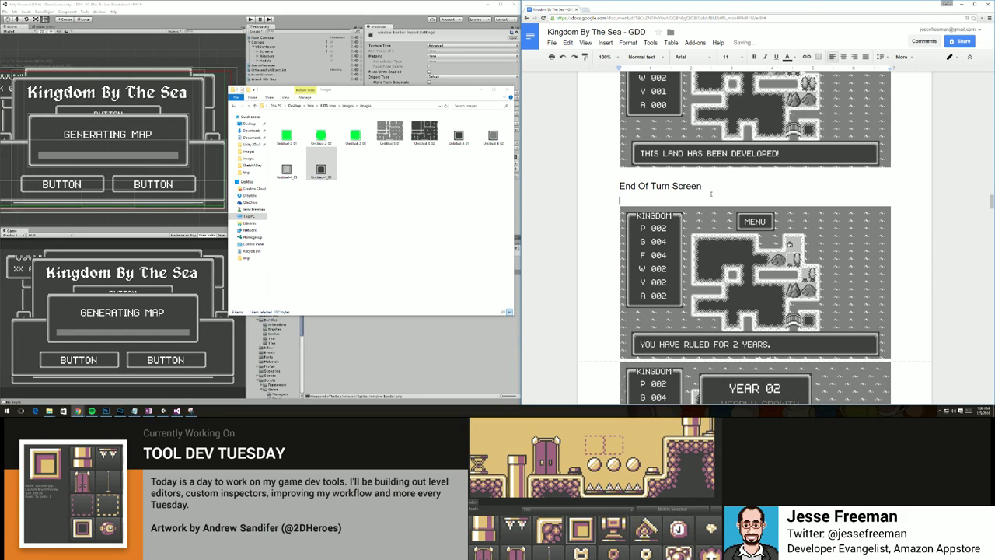
text(When the player ends their turn a messa)
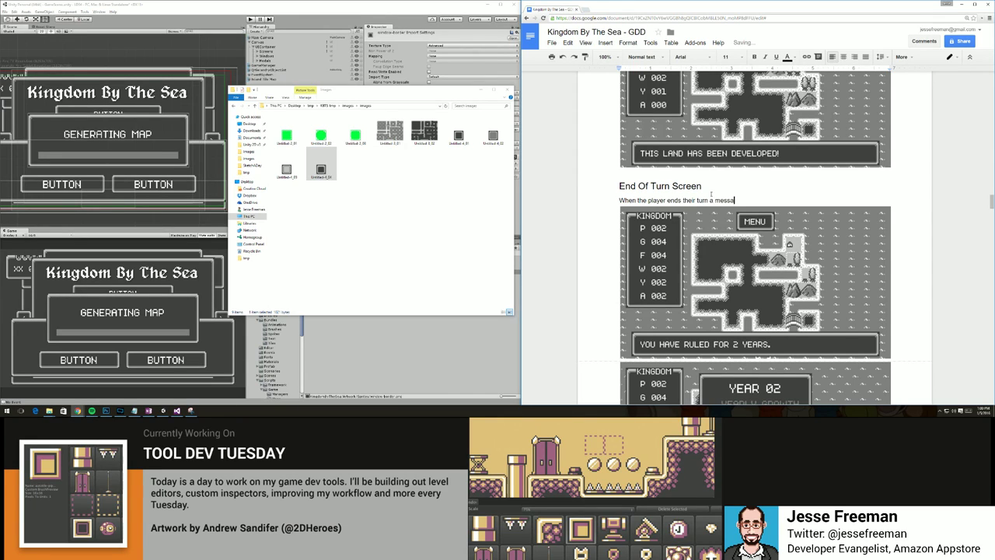
text(ge is displayed)
Finish the End Of Turn Screen sentence with "letting them know how many years they have ruled for.".
text(. On)
key(BackSpace)
key(BackSpace)
key(BackSpace)
key(BackSpace)
key(BackSpace)
text(letting them know how many yearts)
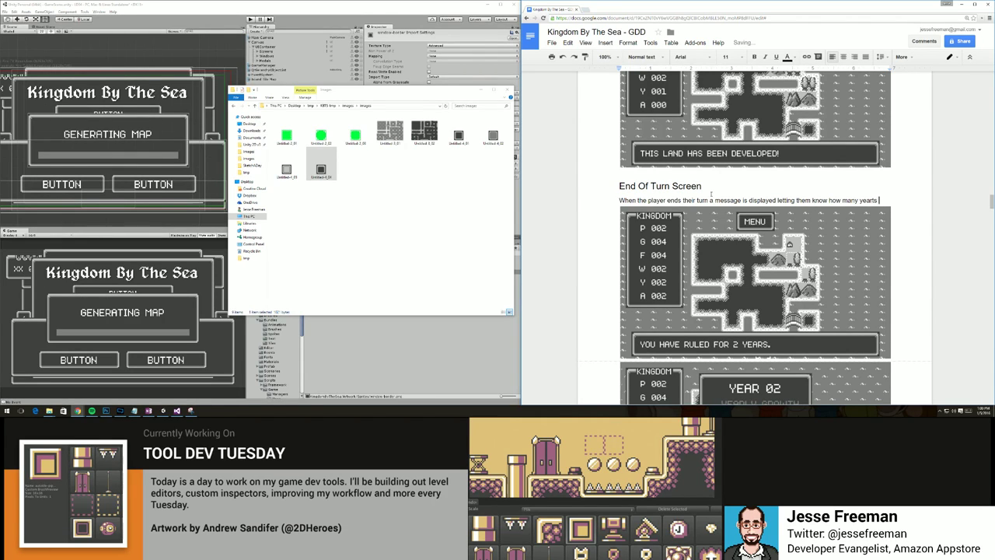
text(s they h)
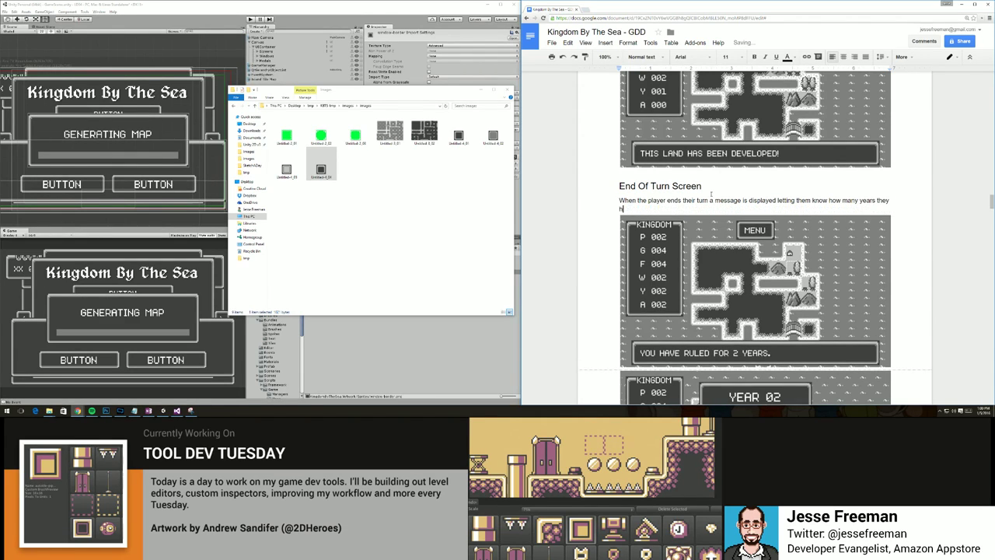
text(ave ruled for.)
Below the "YOU HAVE RULED FOR 2 YEARS." screenshot, write "Once the message goes away, the player is presented a".
scroll(901, 261, down, 3)
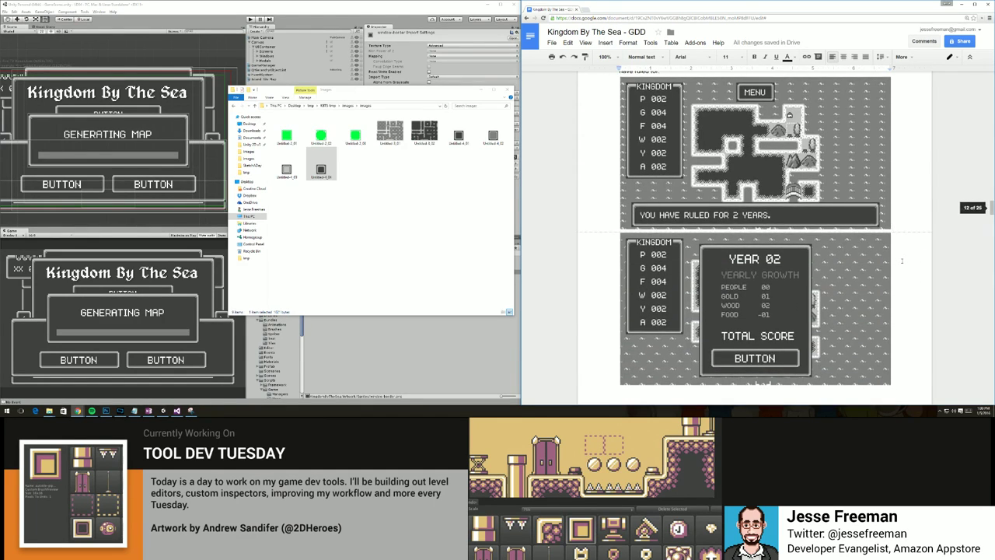
key(Return)
text(Once)
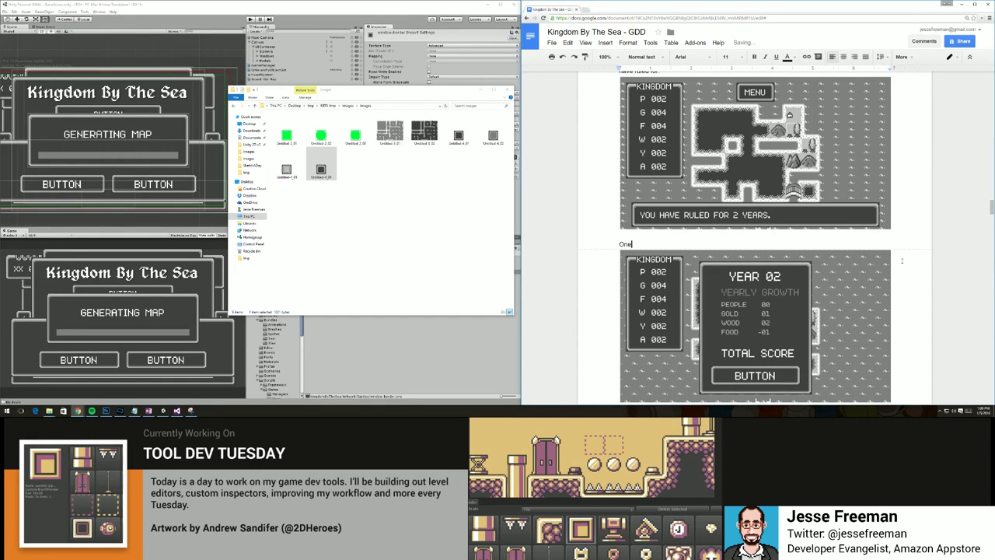
text( the mesasge goes away)
right_click(657, 244)
click(699, 53)
click(707, 244)
text(, the player is presented a)
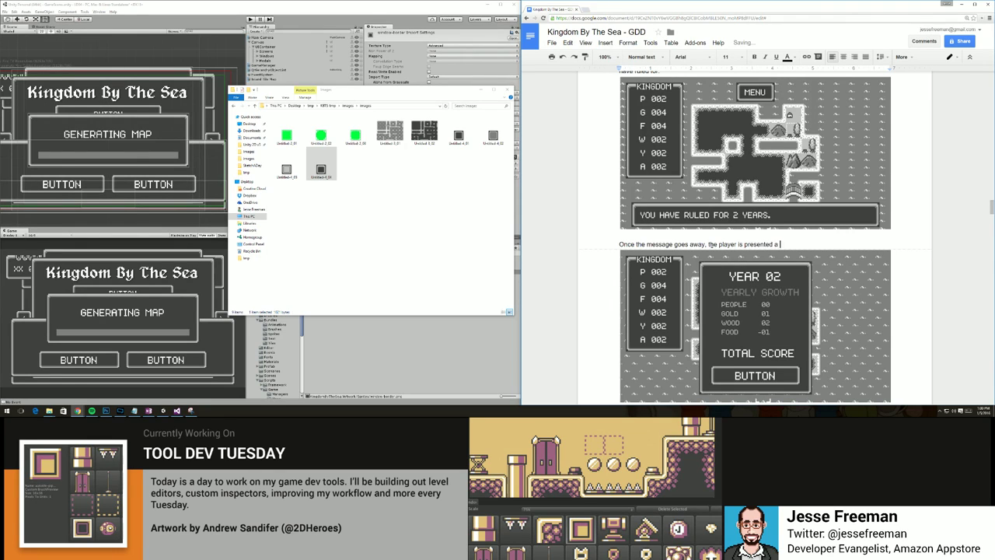
Finish the sentence with "summary of all the activities that happened in the kingdom on the previous turn.".
text(ssummary of)
text( all th)
text(e acti)
text(vities h)
text(hat happene)
text(d in the k)
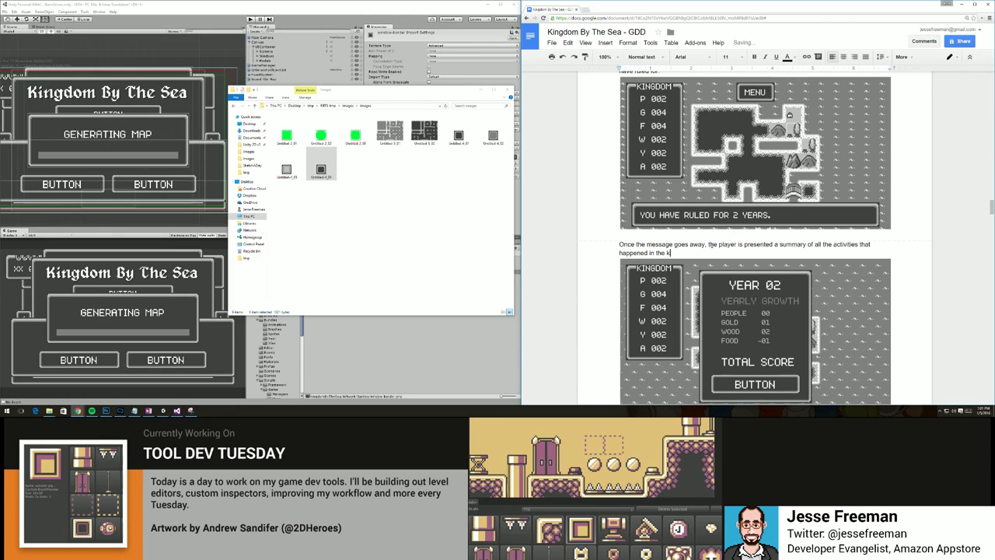
text(indom on hi)
key(BackSpace)
text(the previous turn.)
right_click(676, 253)
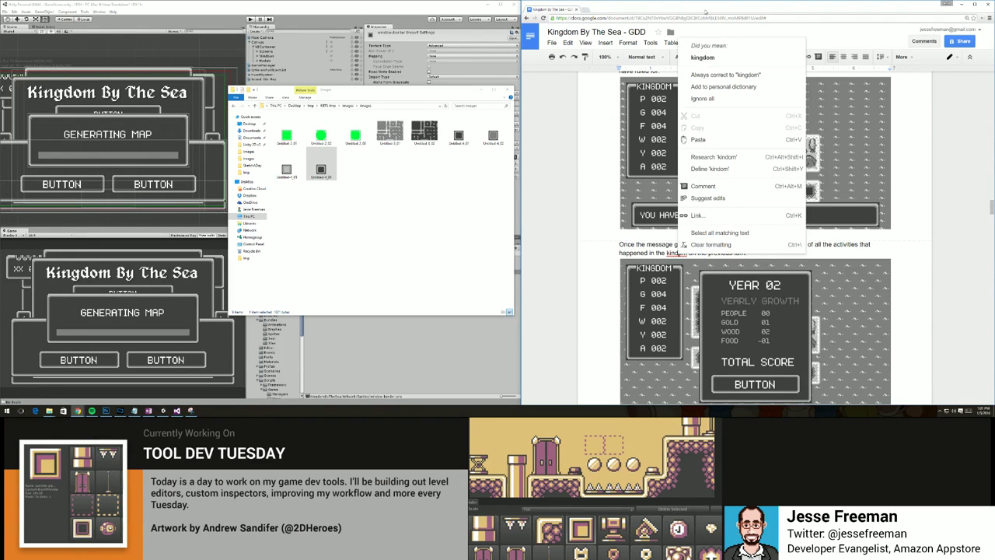
click(702, 58)
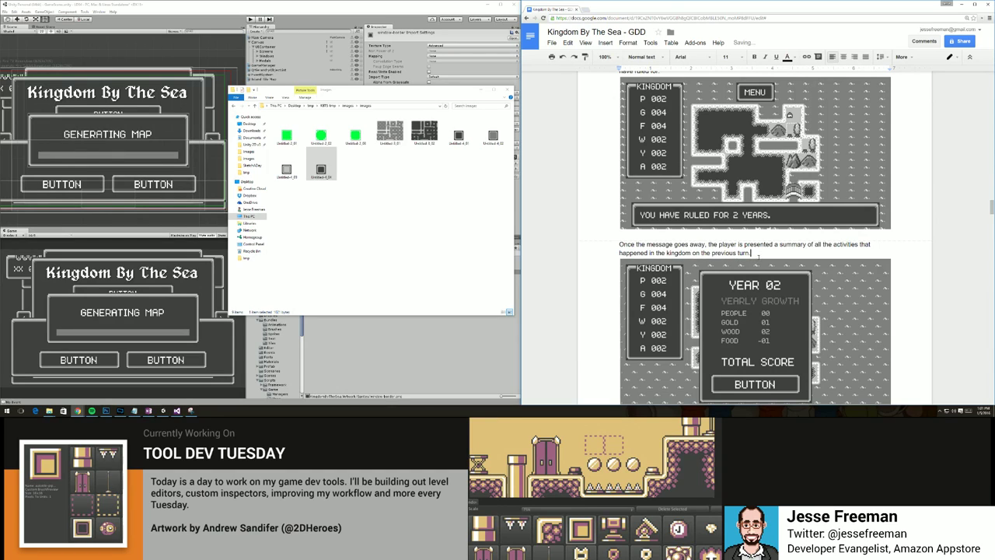
Start another sentence after "previous turn." with "The stats represent changes".
text(. The )
text(stats dis)
key(BackSpace)
key(BackSpace)
key(BackSpace)
key(BackSpace)
key(BackSpace)
key(BackSpace)
key(BackSpace)
key(BackSpace)
text(tats )
text(repre)
text(sent changeds )
Continue the stats sentence with "in people, gold, wood".
text(in peop)
text(le.)
text( gold, )
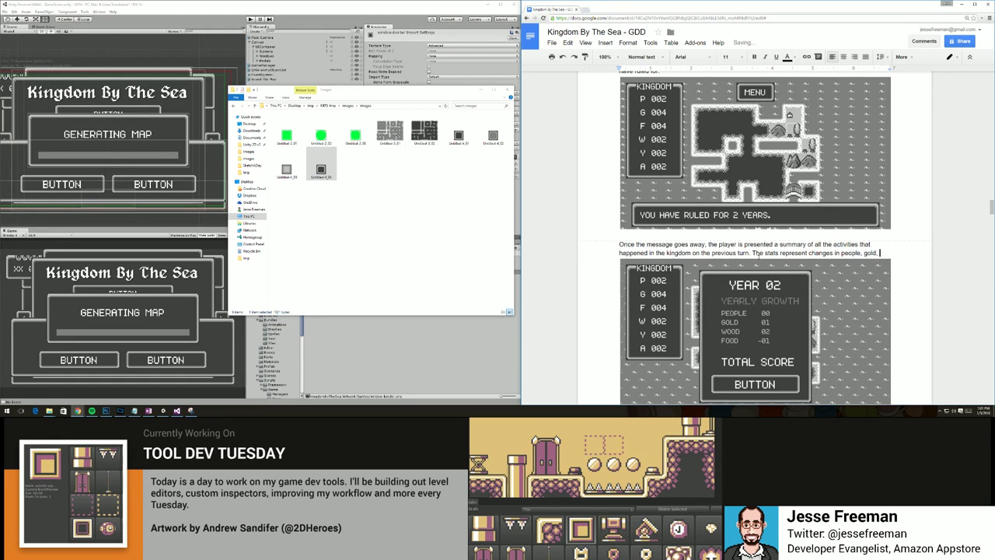
text(wood)
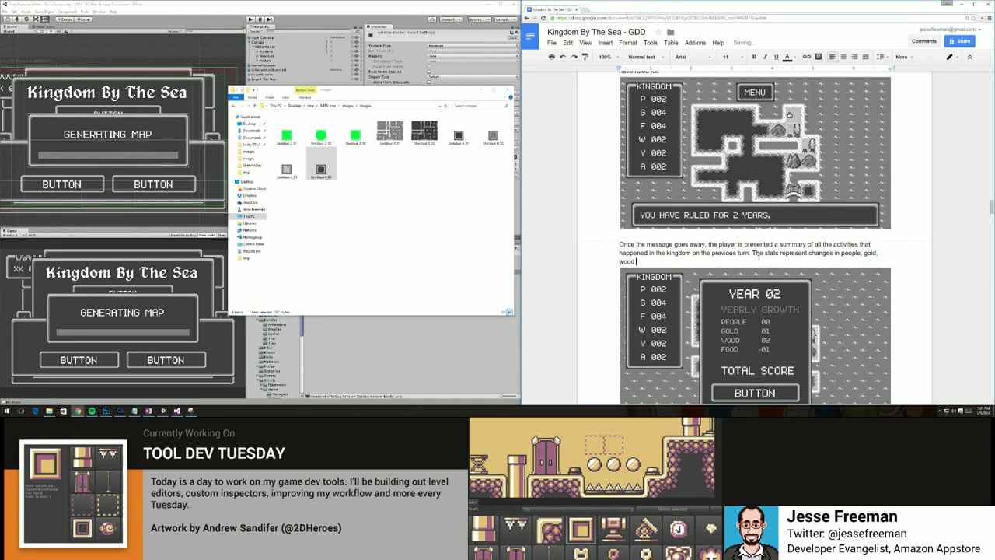
Finish the yearly summary paragraph with "and food.".
text( and food.)
scroll(732, 272, down, 1)
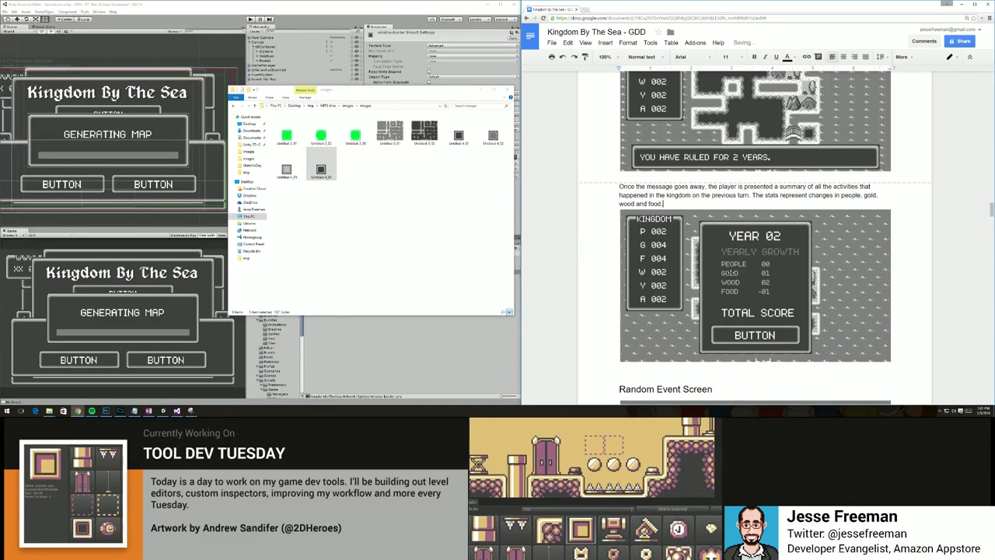
scroll(730, 273, down, 3)
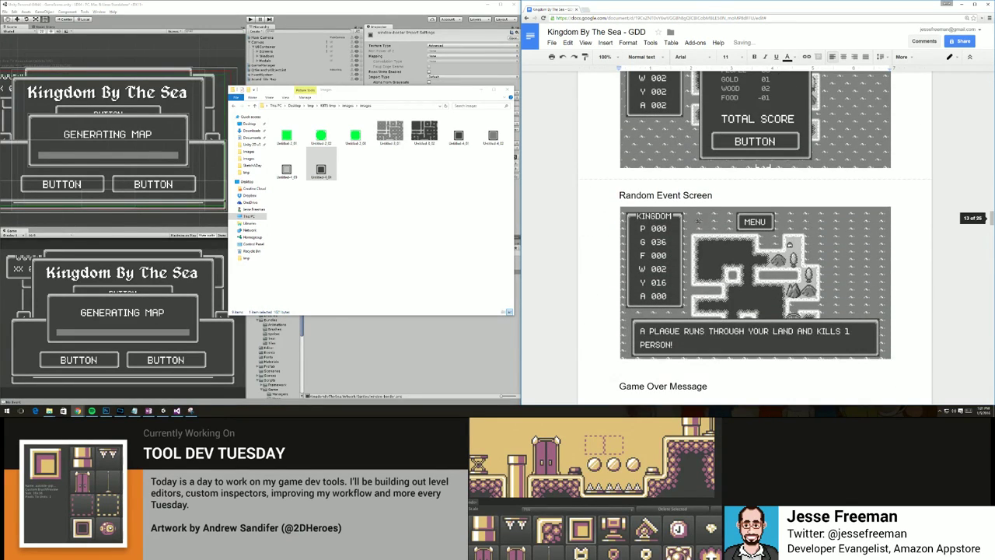
Under the Random Event Screen heading, write "After a turn, there is a chance for a random event. These events can remove or add resources to the player".
scroll(698, 221, up, 1)
click(715, 223)
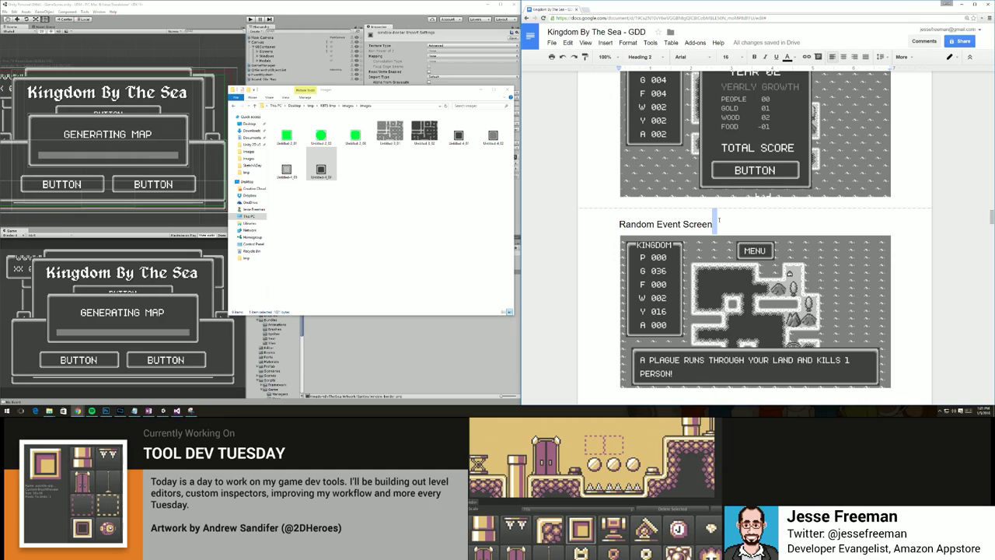
key(Return)
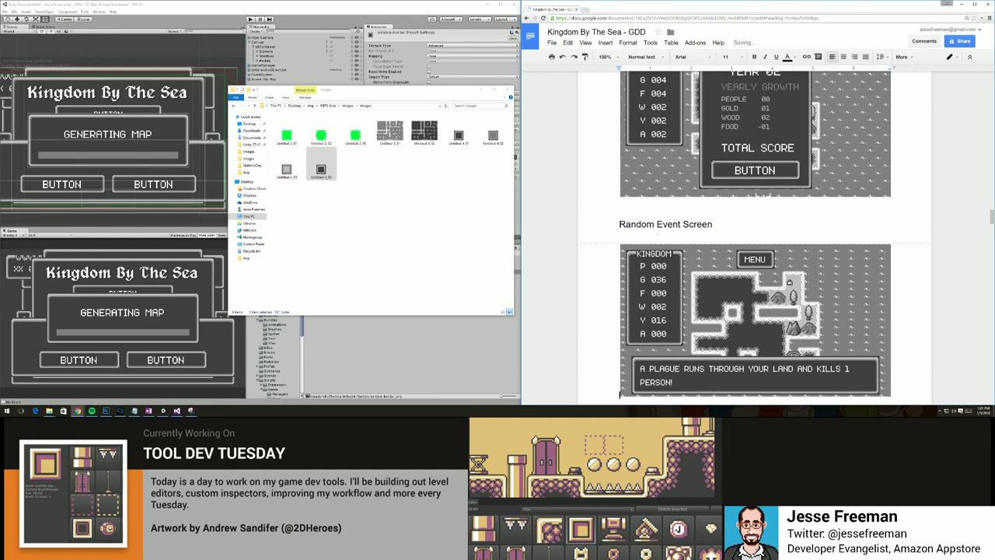
text(After a turn, there is a chance for a tr)
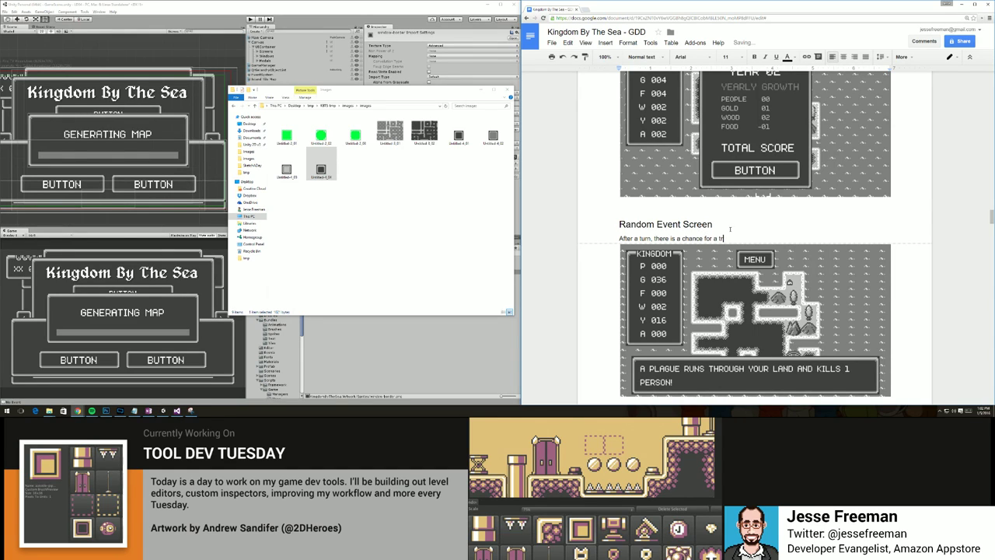
key(BackSpace)
key(BackSpace)
text(random event. The)
key(BackSpace)
text(ese events can remove or add resource)
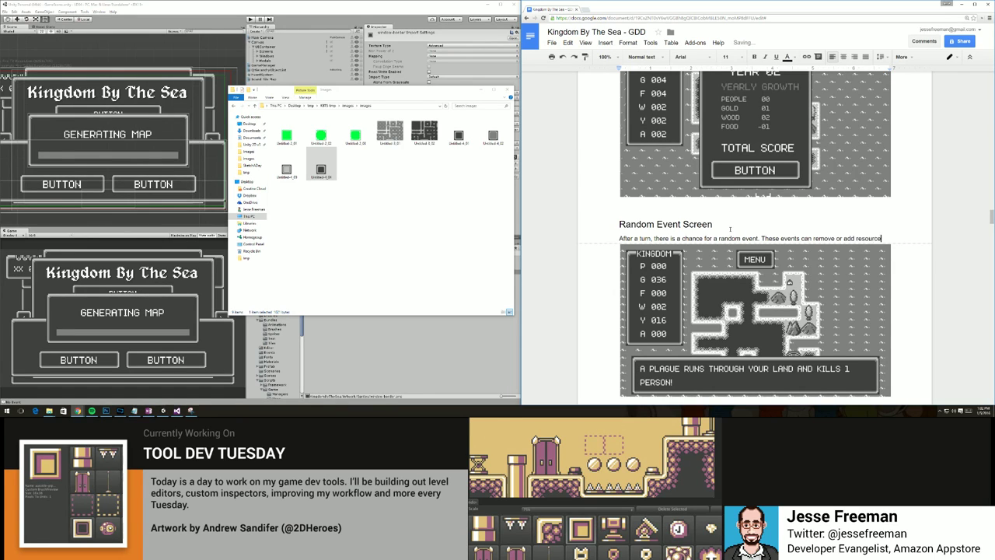
text(s to the player)
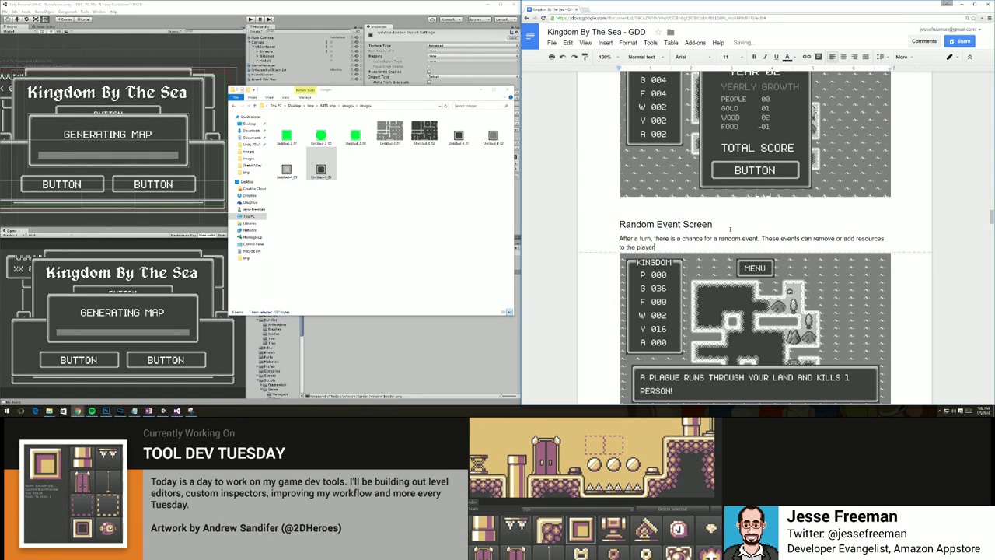
Continue the paragraph with "'s kingdom. Each event is displayed as a message at the bottom of the screen once the end of turn summary is closed.".
text('s kingdom. Each event is displayes)
key(BackSpace)
text(d as a )
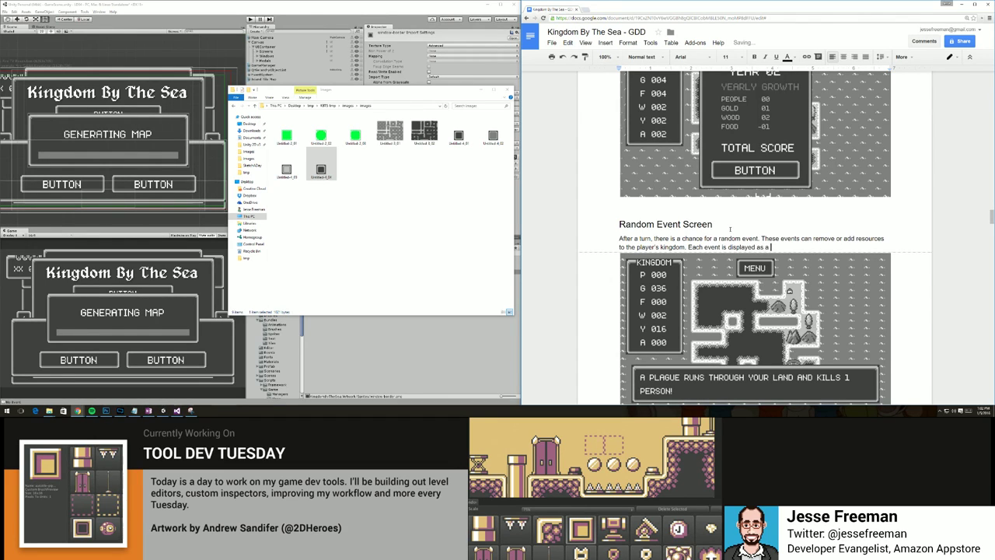
text(message at the bottom of the screen once the)
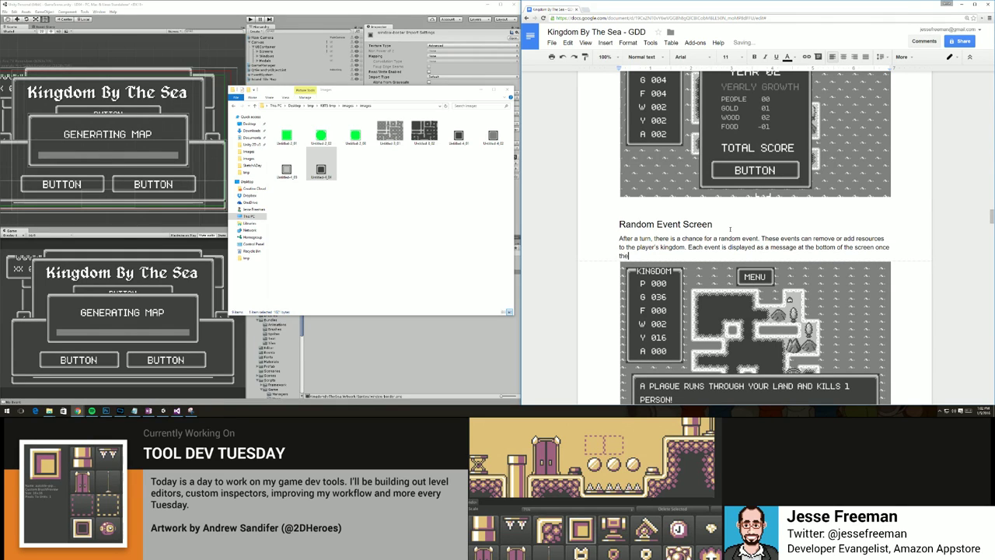
text( end of turn summary is closed.)
key(Return)
Insert a table of 3 columns by 5 rows below the Random Event Screen screenshot.
scroll(730, 229, down, 3)
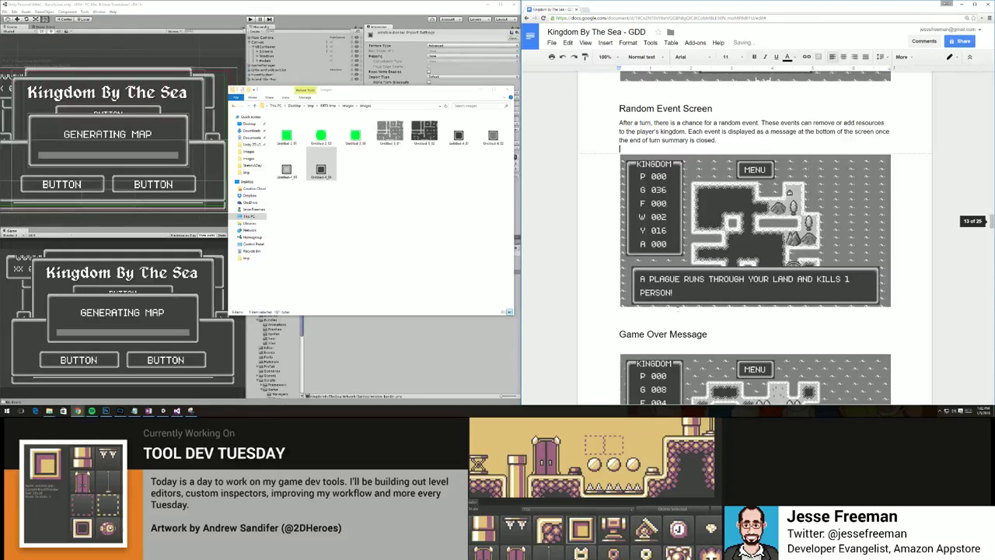
click(677, 312)
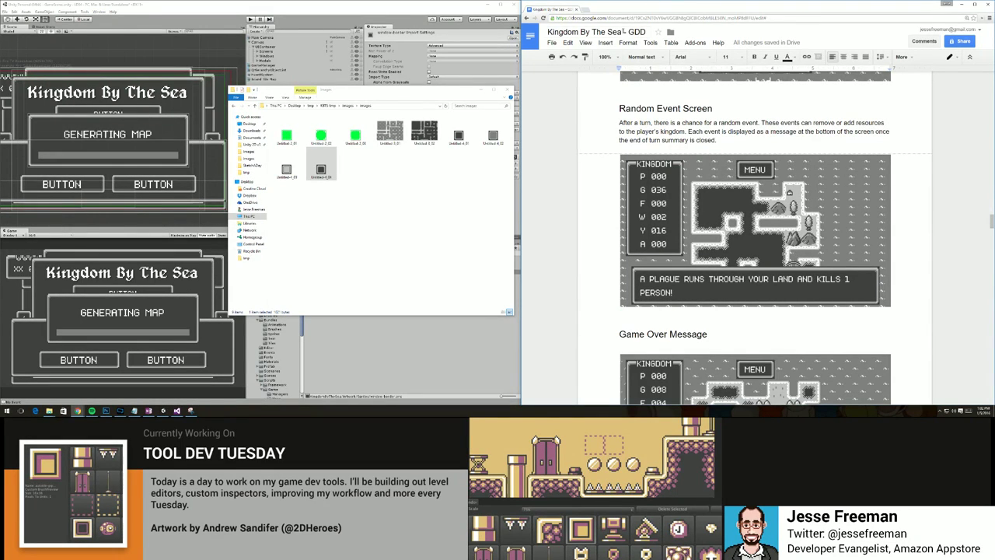
click(649, 43)
mouse_move(605, 42)
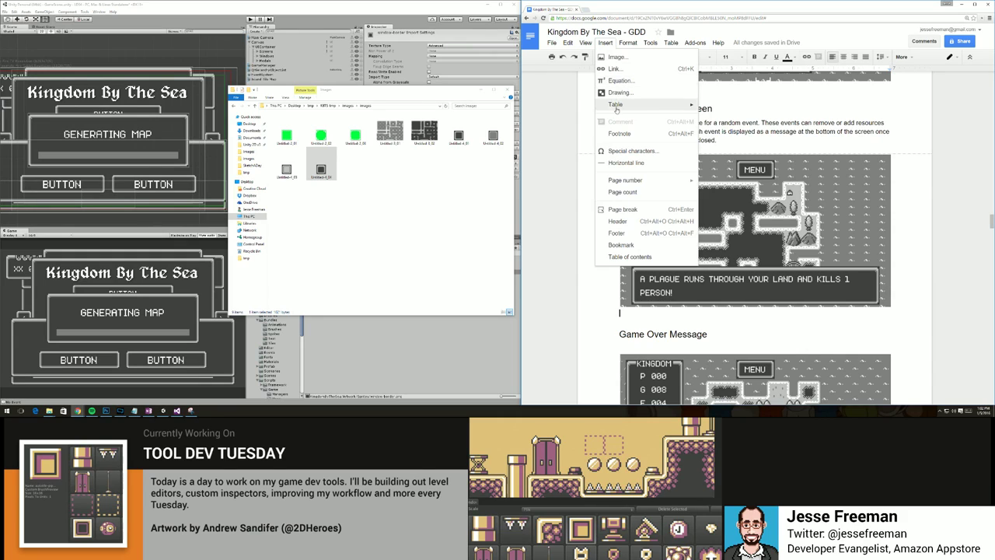
mouse_move(615, 107)
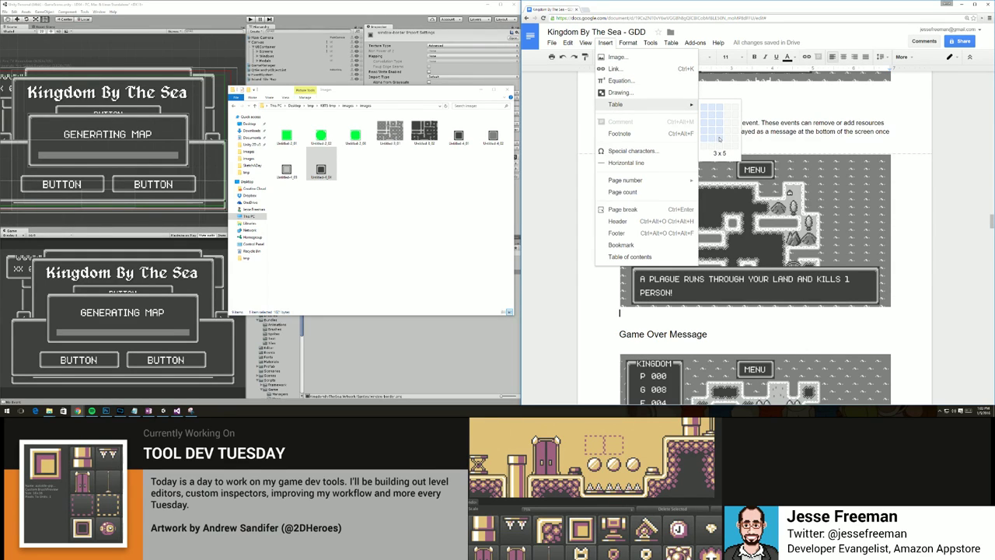
click(722, 139)
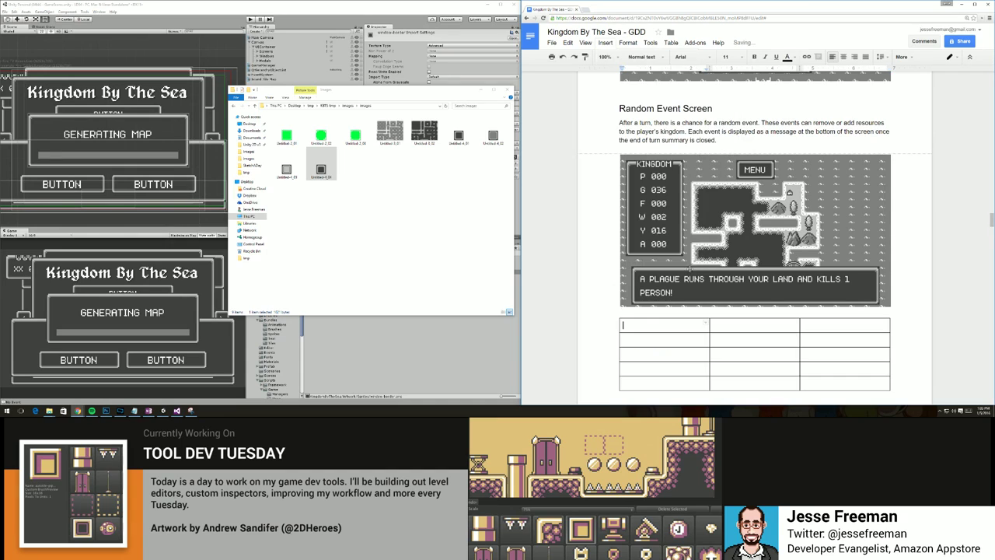
Add the caption "Random Events" on its own line above the new table.
click(644, 313)
text(Eva)
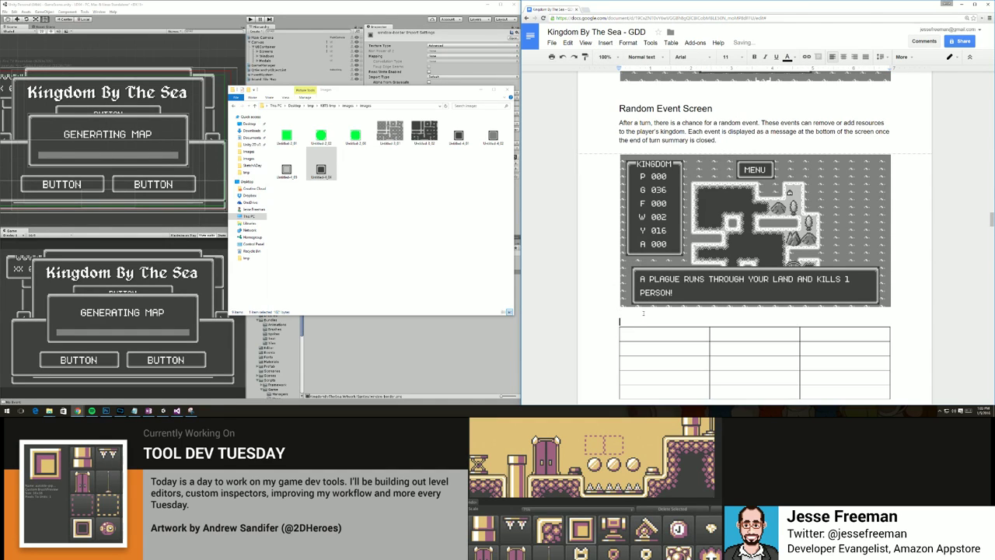
key(BackSpace)
key(BackSpace)
key(BackSpace)
text(Random Event)
double_click(634, 321)
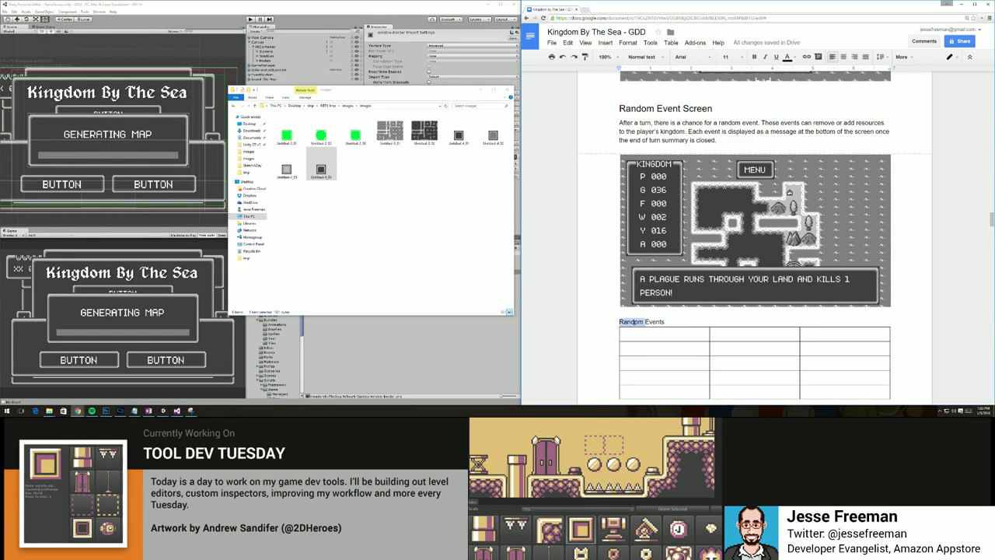
click(666, 322)
Fill in the table's header row with "Name", "Resources" and "Description".
scroll(641, 296, down, 1)
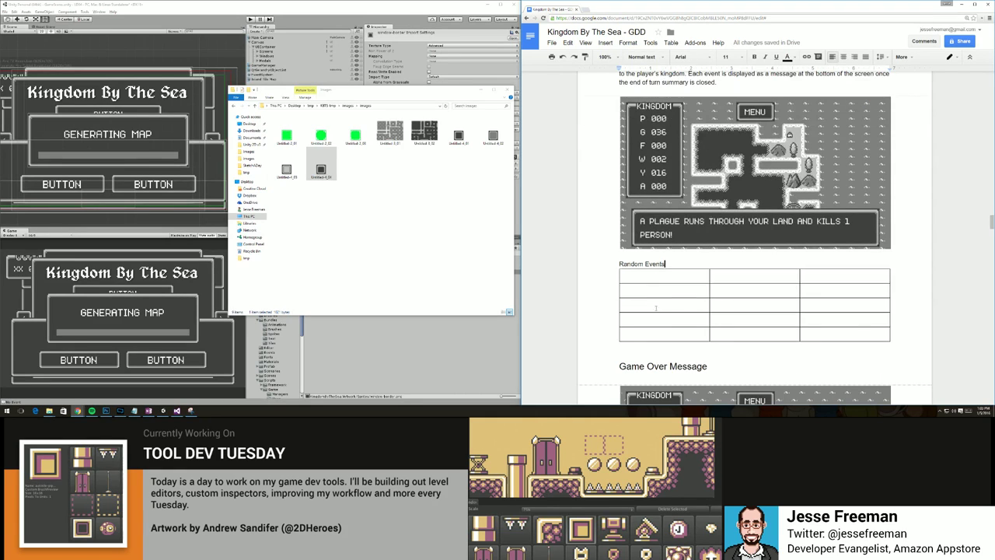
click(639, 280)
text(Name)
key(Tab)
text(Resources)
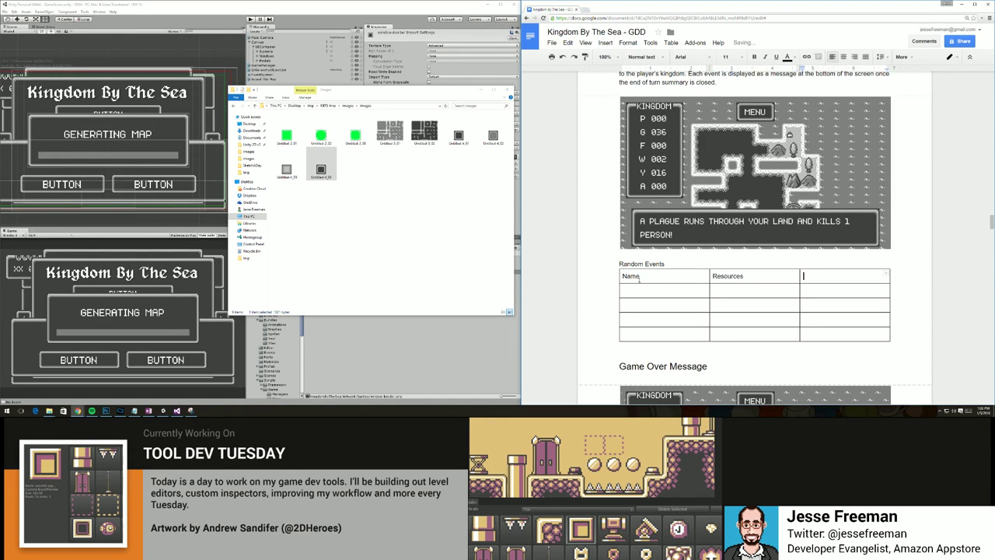
text(Descriptio)
Switch to Unity and view the random event assets in the project's Events folder.
click(339, 344)
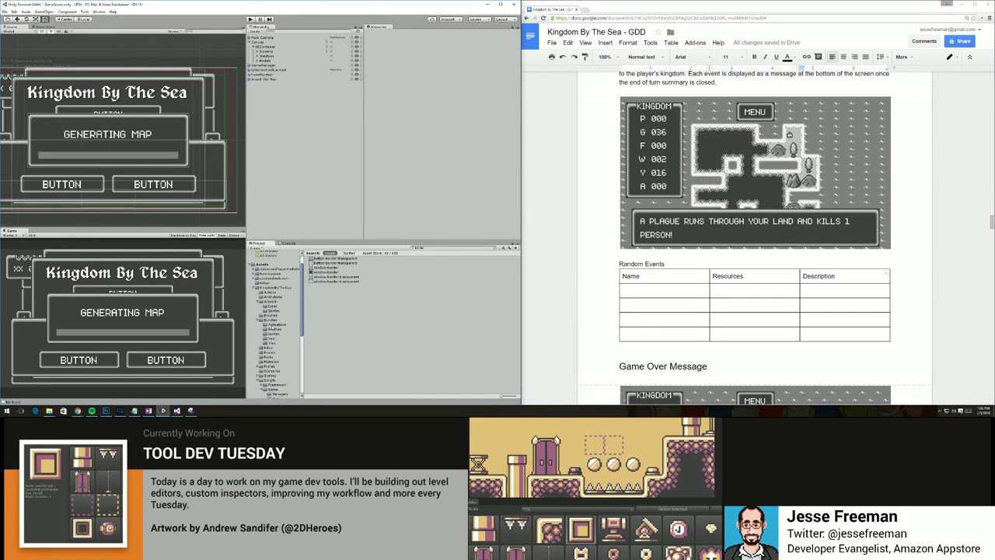
scroll(270, 334, down, 2)
click(272, 334)
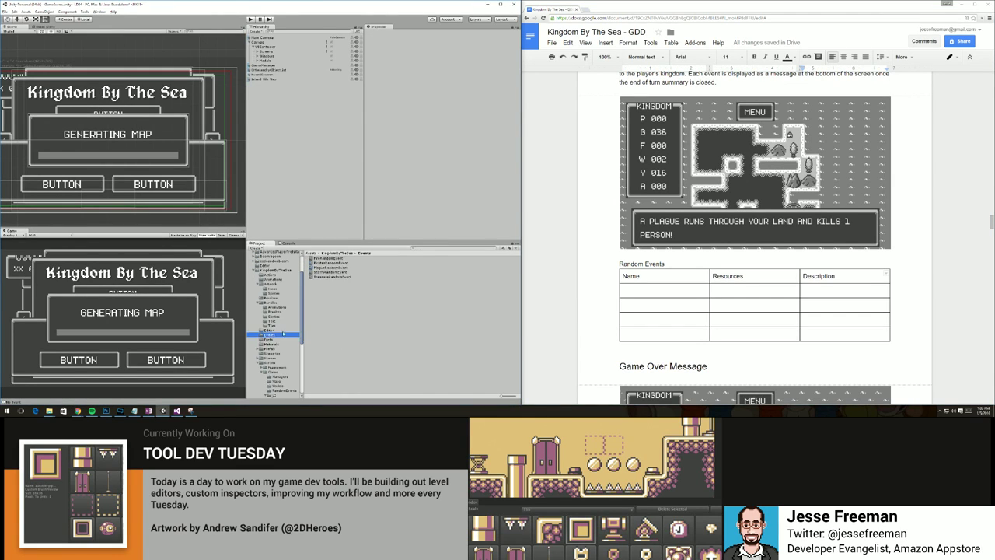
Return to the design document and start the first event row with the name "Fire" and "-" as its resources.
click(657, 290)
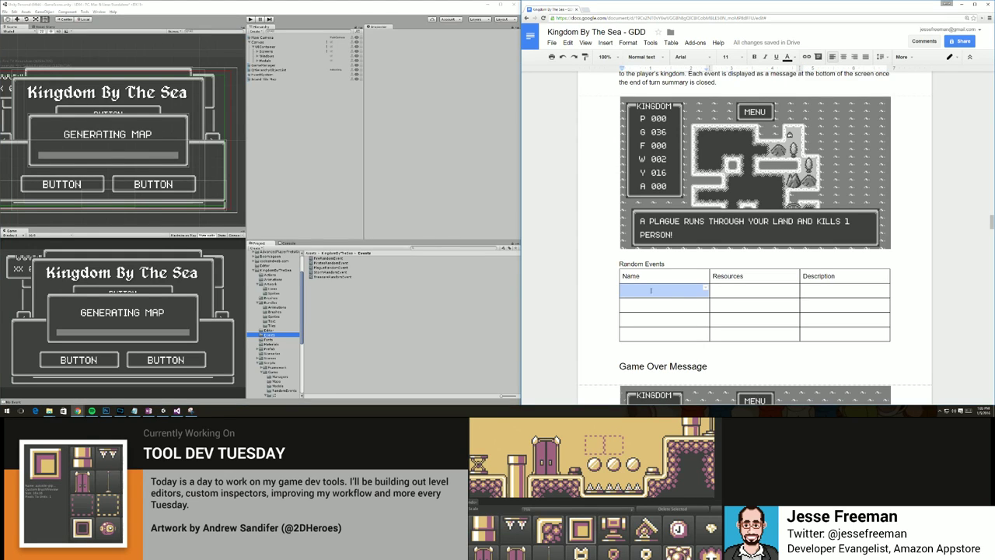
click(650, 290)
text(Fire)
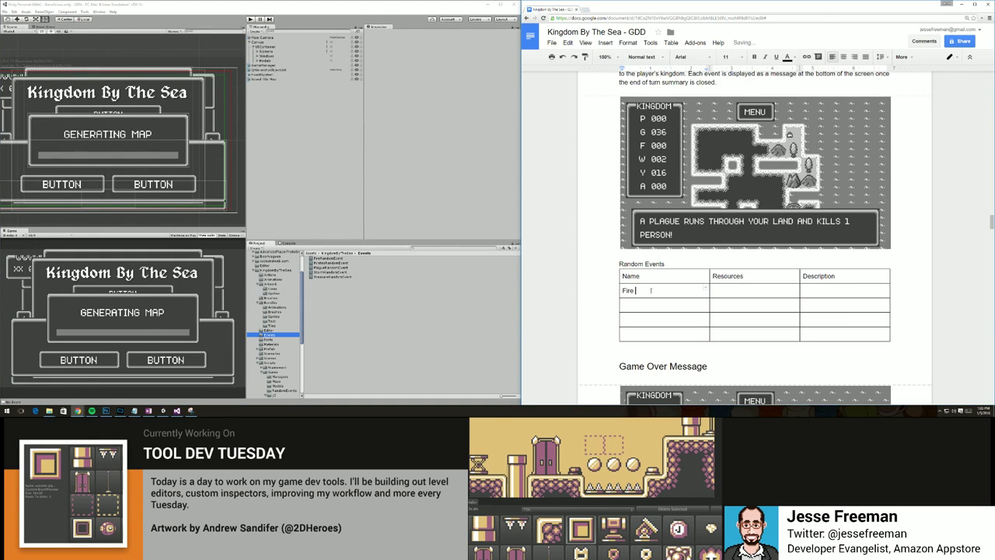
text( Eve)
key(BackSpace)
key(BackSpace)
key(BackSpace)
key(BackSpace)
key(Tab)
text(Dec)
key(BackSpace)
key(BackSpace)
key(BackSpace)
text(-)
Describe the Fire event as "Destroy building".
key(Tab)
text(Destroy building or stop construction)
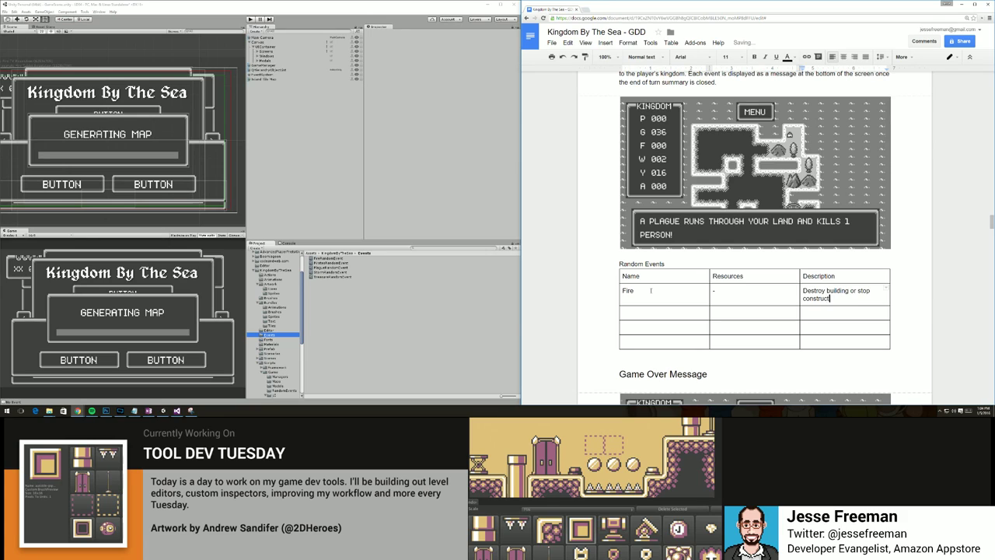
key(BackSpace)
key(BackSpace)
key(BackSpace)
key(BackSpace)
key(BackSpace)
key(BackSpace)
key(BackSpace)
key(BackSpace)
key(BackSpace)
key(BackSpace)
key(BackSpace)
key(BackSpace)
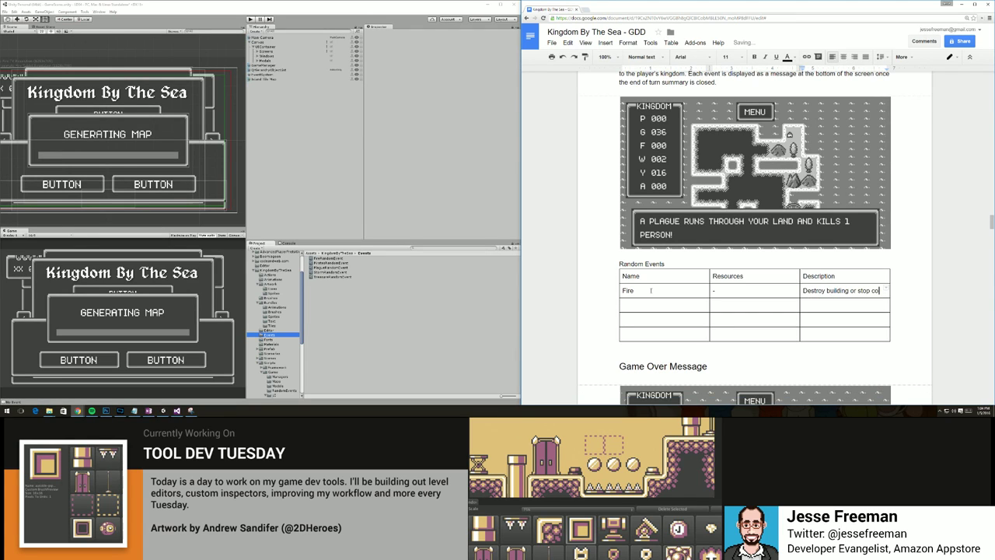
key(BackSpace)
key(BackSpace)
key(BackSpace)
key(BackSpace)
key(BackSpace)
key(BackSpace)
key(BackSpace)
key(BackSpace)
Fill in the row below Fire with the name "Pirates", resources "G: -1" and description "Lose 1 gold".
click(633, 303)
text(Pirates)
key(Tab)
text(G: 1)
key(BackSpace)
text(-1)
key(BackSpace)
click(749, 305)
click(832, 307)
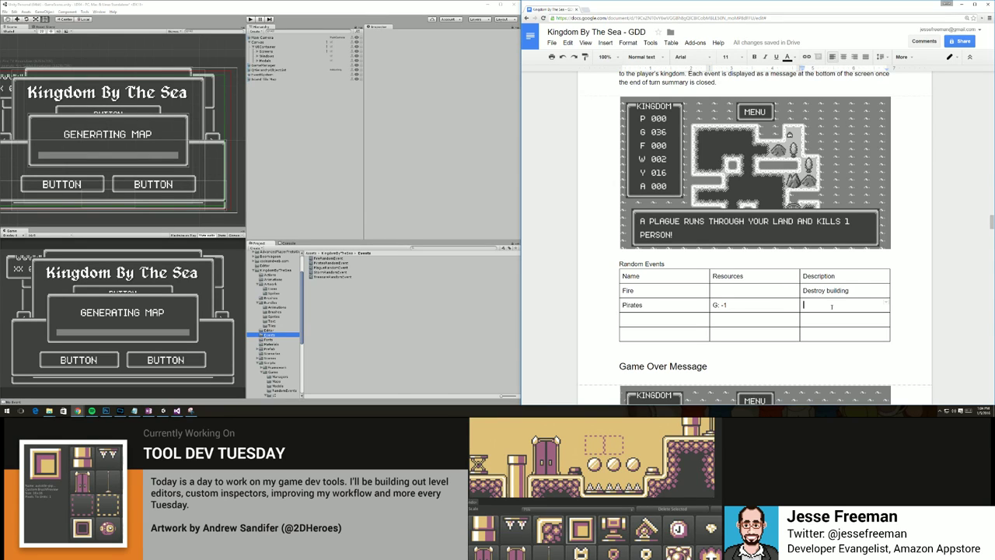
text(Lose 1 gold)
key(BackSpace)
Fill in the row below Pirates with the name "Plague", resources "P: -1" and description "Lose 1 person".
click(635, 323)
text(Plague)
key(Tab)
text(P: -1)
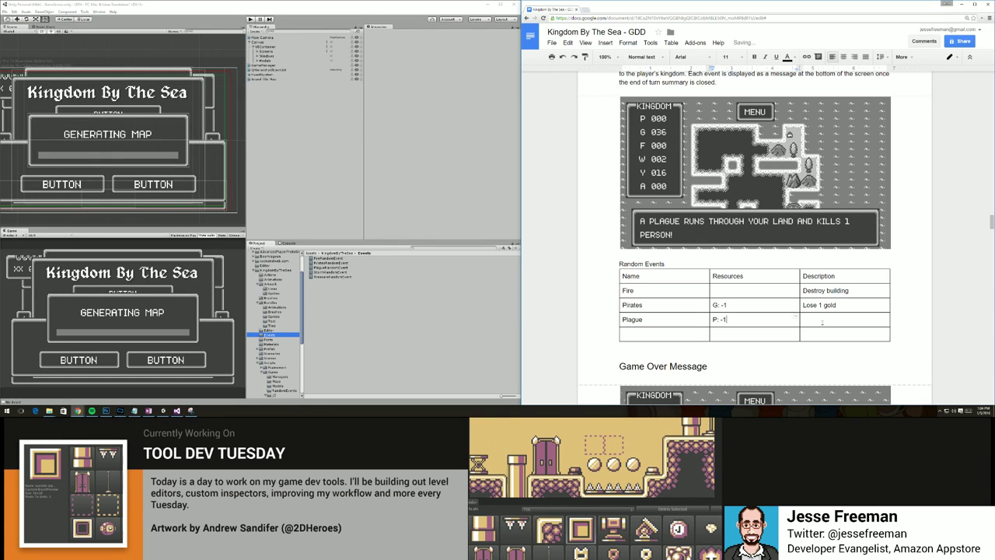
key(Tab)
text(Lose 1 person)
Enter "Storm" as the event name in the last row of the Random Events table.
click(668, 335)
text(Storm)
key(Tab)
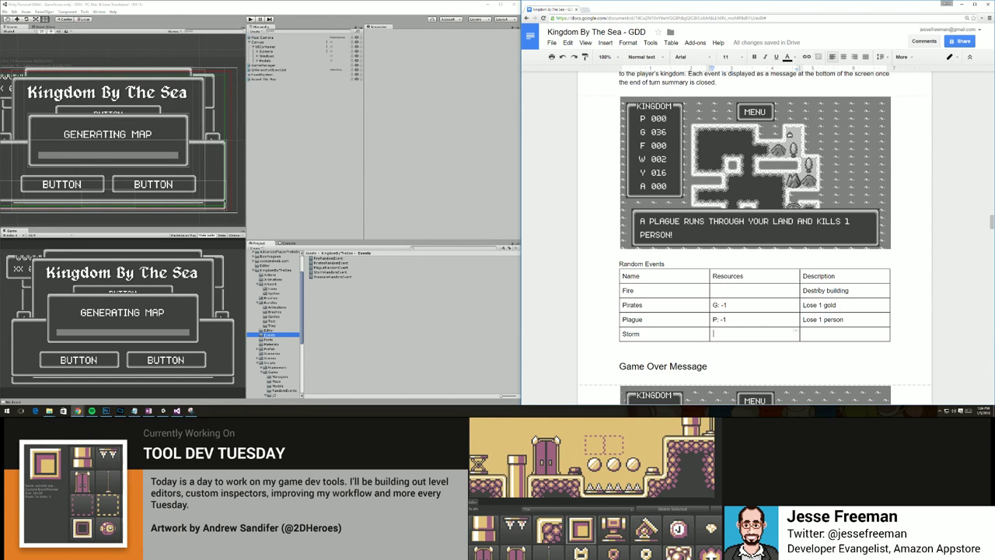
Rewrite the Fire event's description to read "Destroy 1 tile (turn into cleared plane or".
click(827, 290)
double_click(832, 289)
text(1 tile (turn into plane)
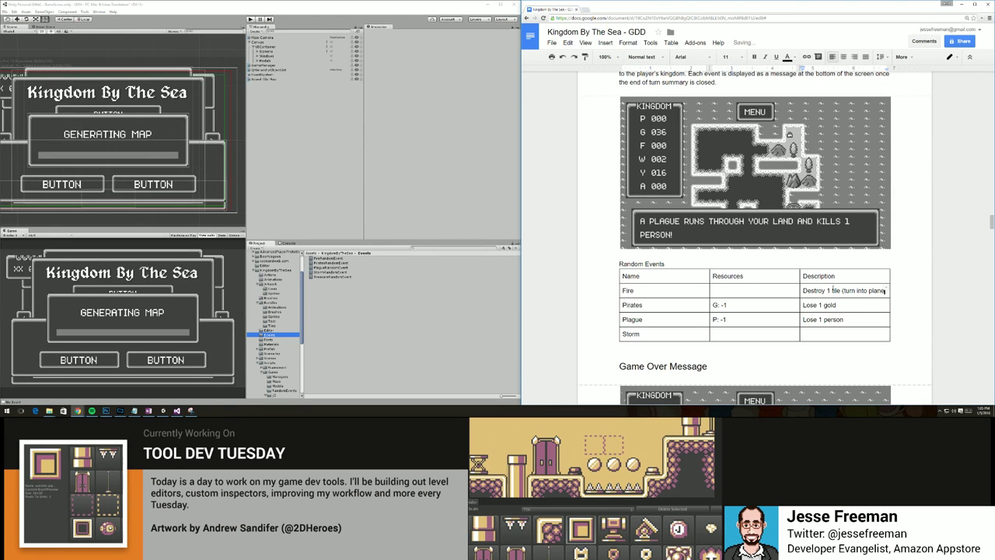
key(BackSpace)
key(BackSpace)
key(BackSpace)
key(BackSpace)
key(BackSpace)
text(cleared p)
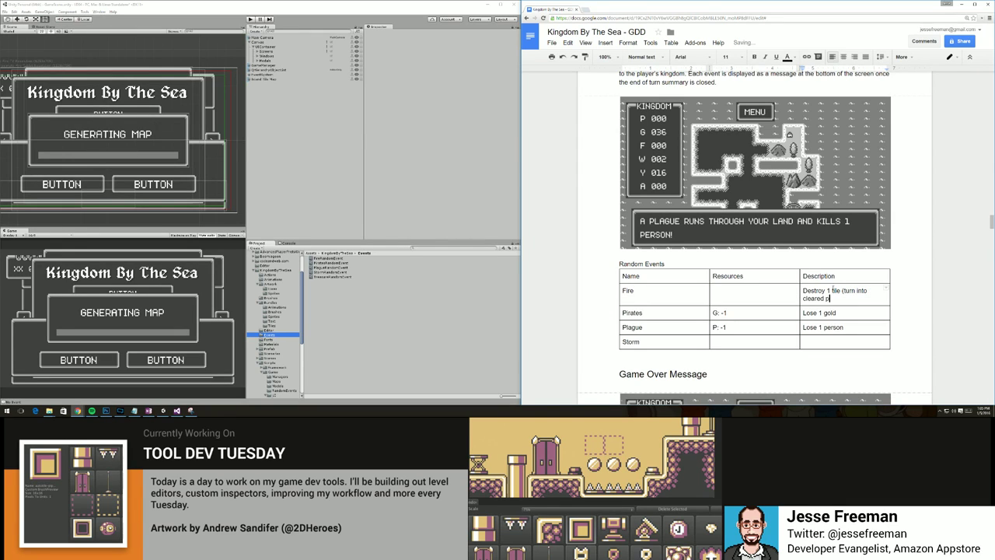
text(lane or h)
key(BackSpace)
Complete the Fire description with "create a custom tile that needs to be cleared once burned down)", correcting the misspelled "burned".
text(create a custom)
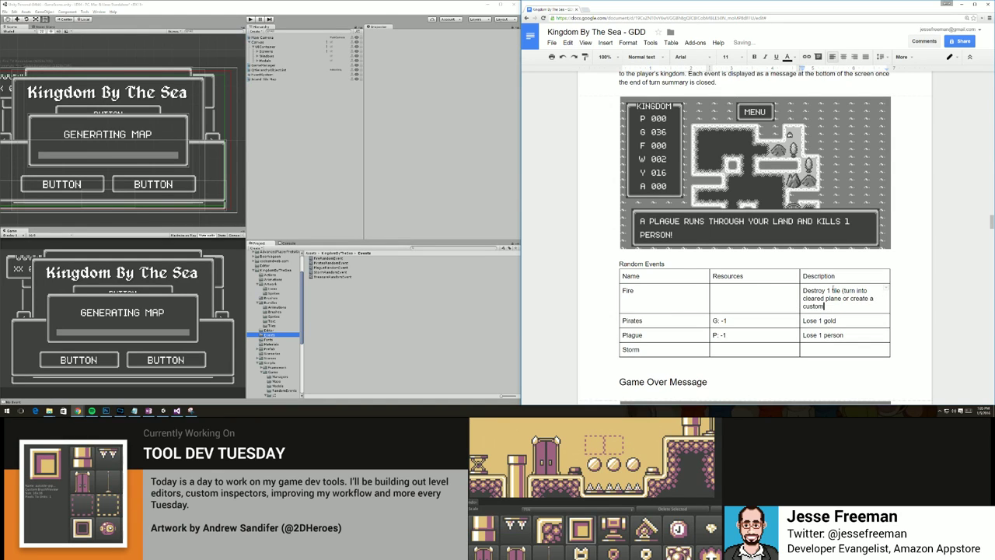
text( tile that needs to be cleaned)
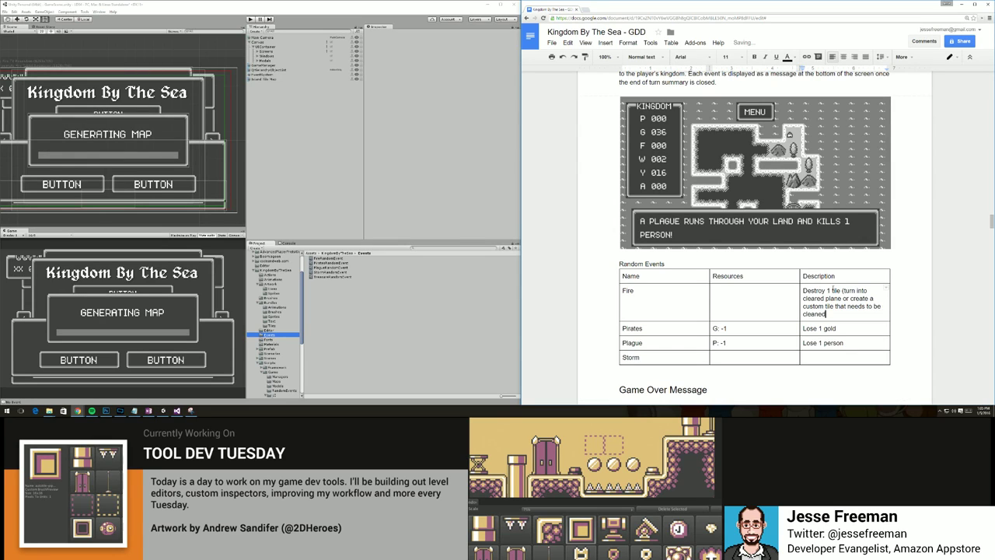
key(BackSpace)
key(BackSpace)
key(BackSpace)
key(BackSpace)
text(ared )
text(once bu)
text(rnd down)
text())
right_click(847, 314)
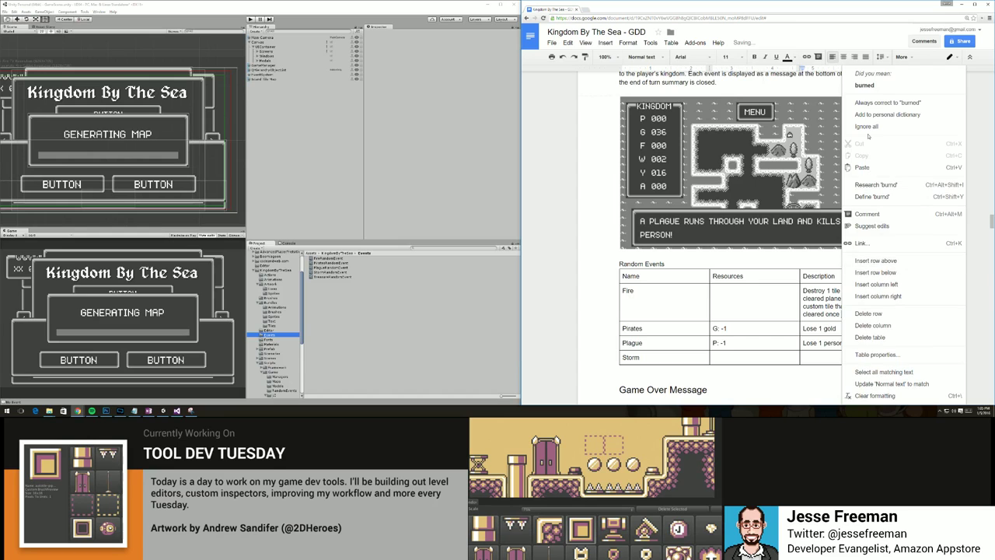
click(864, 86)
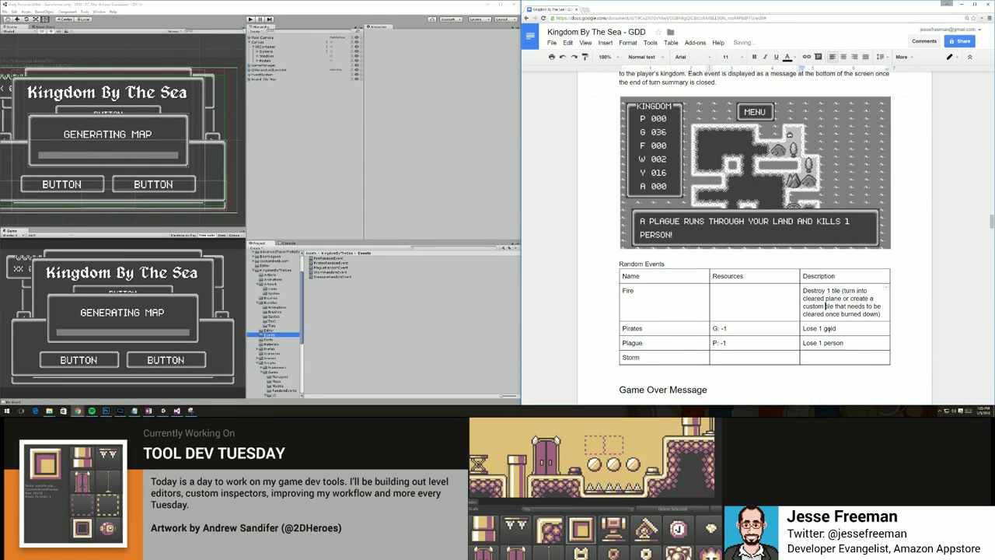
Insert an empty row below the marsh row in the Game Artwork table.
scroll(818, 333, down, 5)
scroll(819, 332, down, 20)
scroll(818, 332, up, 2)
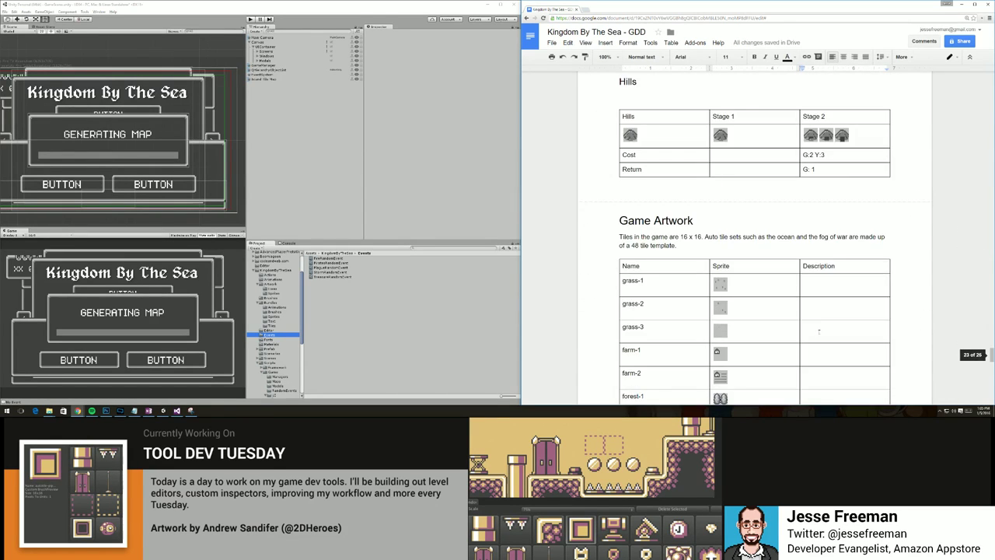
scroll(818, 332, down, 1)
scroll(818, 332, down, 5)
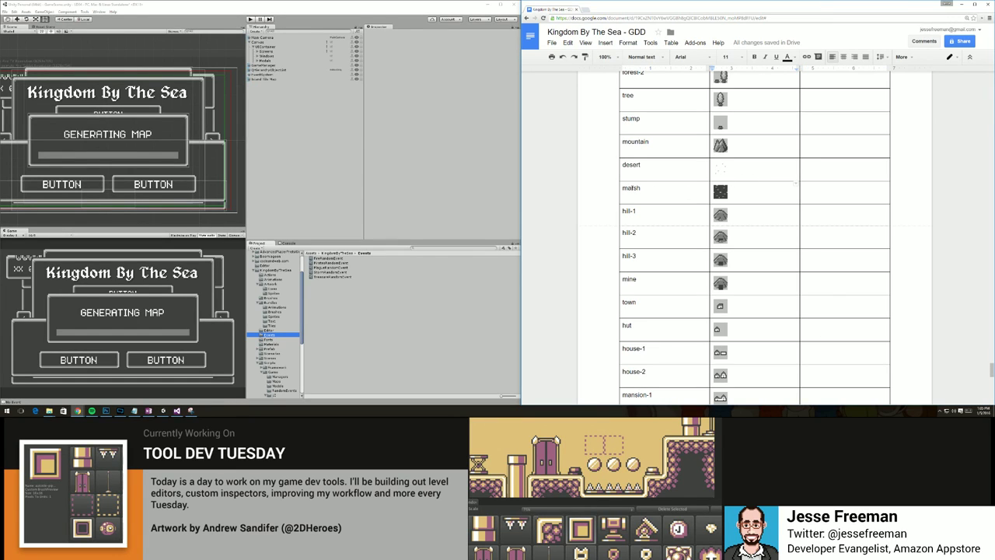
right_click(749, 195)
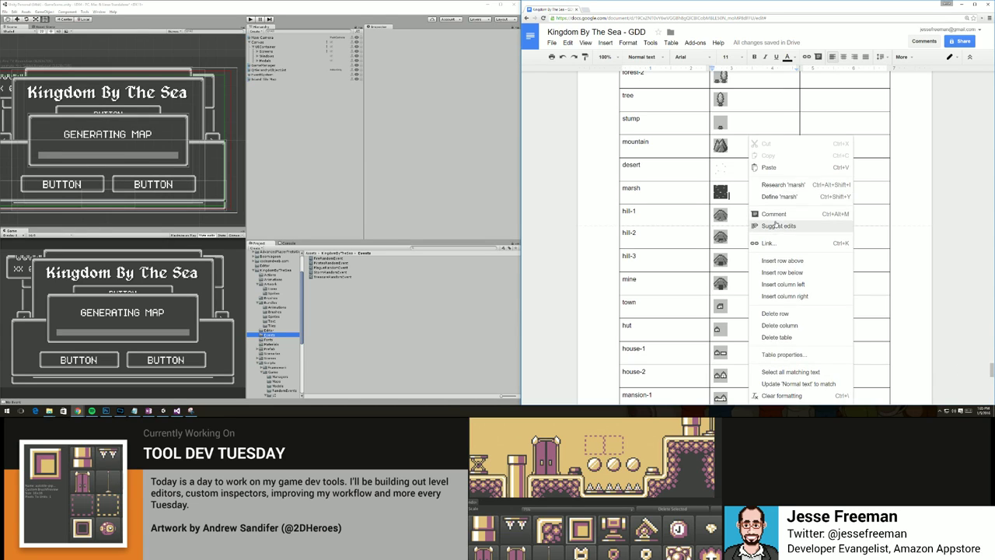
click(782, 272)
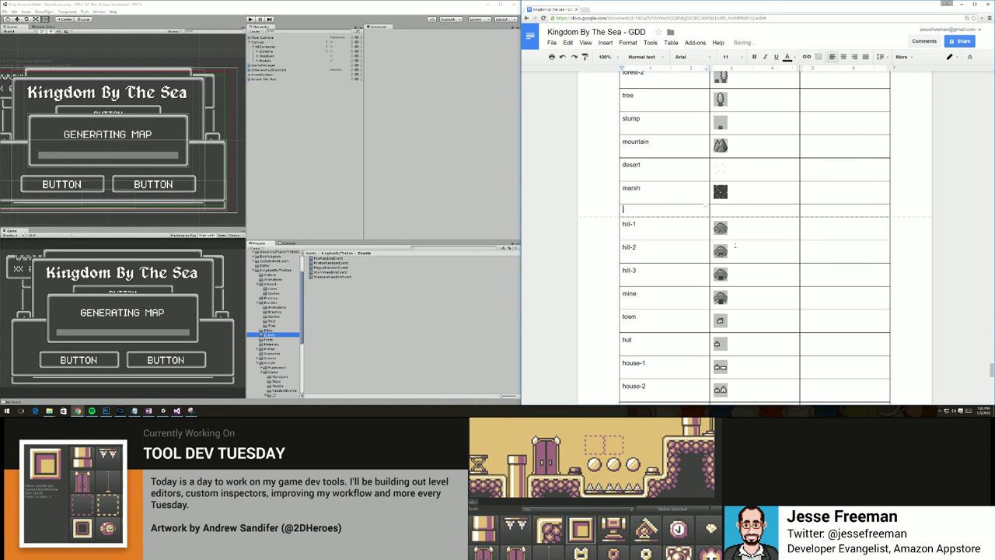
Enter "burnt-ground" as the name in the empty row below marsh.
text(Burn)
key(BackSpace)
key(BackSpace)
key(BackSpace)
key(BackSpace)
key(BackSpace)
text(bu)
key(BackSpace)
key(BackSpace)
text(dea)
key(BackSpace)
key(BackSpace)
key(BackSpace)
text(burnt-ground)
Enter "[TBD]" as the sprite of the burnt-ground tile.
double_click(715, 214)
click(732, 213)
text(TBD])
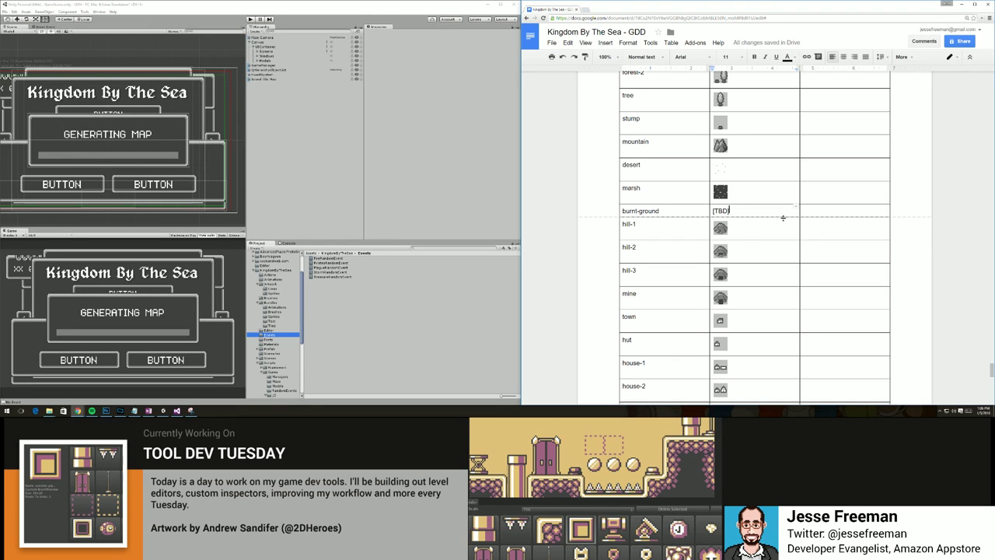
Describe the burnt-ground tile with "This tile should be similar to grass 3 but show burn marks".
click(825, 210)
text(This tile should be s)
key(BackSpace)
text(similar to )
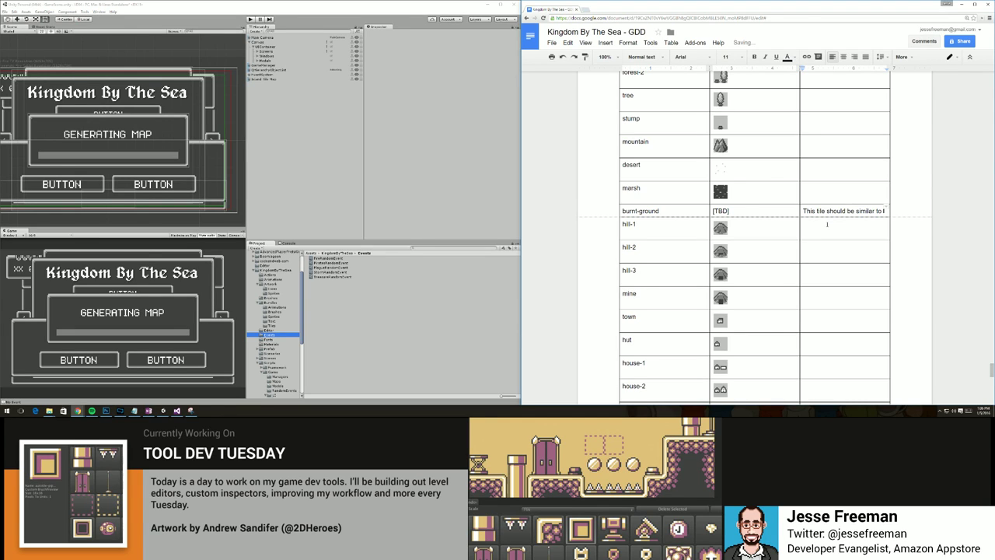
text(the)
scroll(792, 249, up, 3)
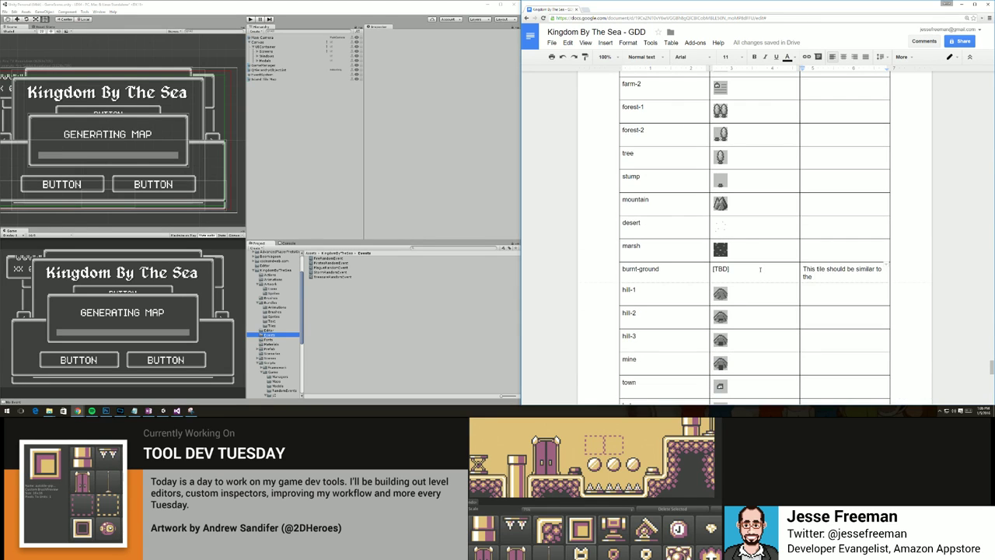
key(BackSpace)
key(BackSpace)
key(BackSpace)
text(grass 3 but show burn ma)
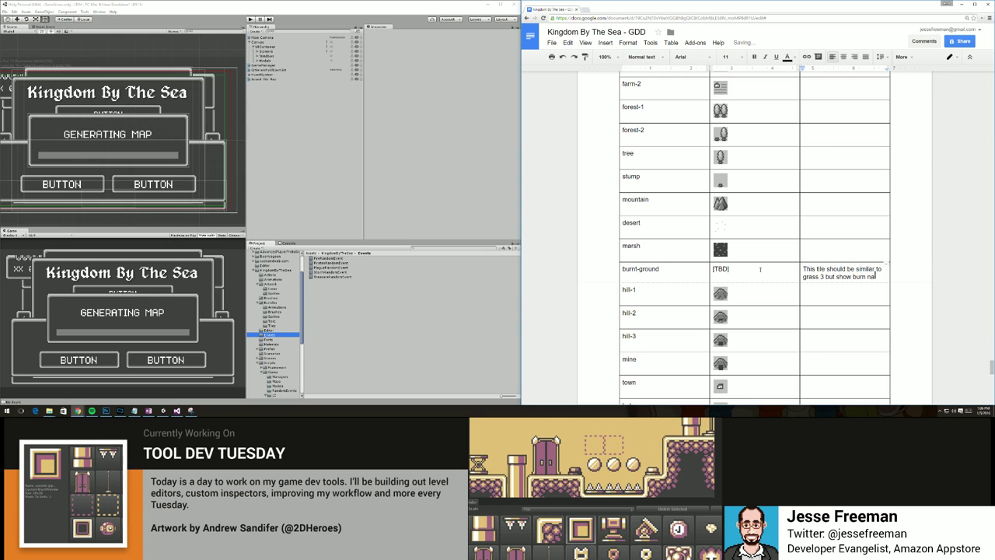
text(rks)
Copy the Grass heading and table under Tile Upgrades and paste them between the Forests table and the Castle heading.
scroll(756, 273, up, 15)
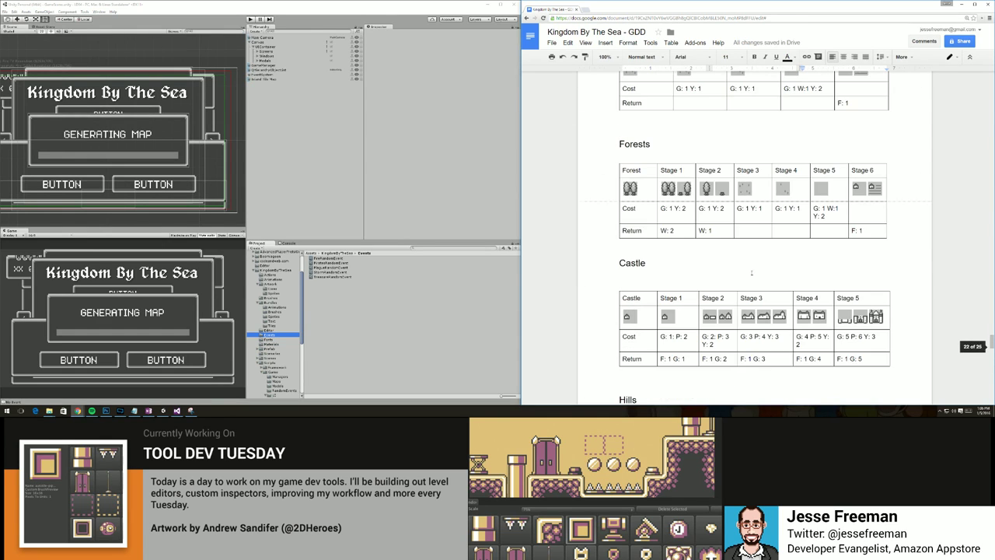
scroll(751, 272, up, 4)
scroll(672, 278, down, 2)
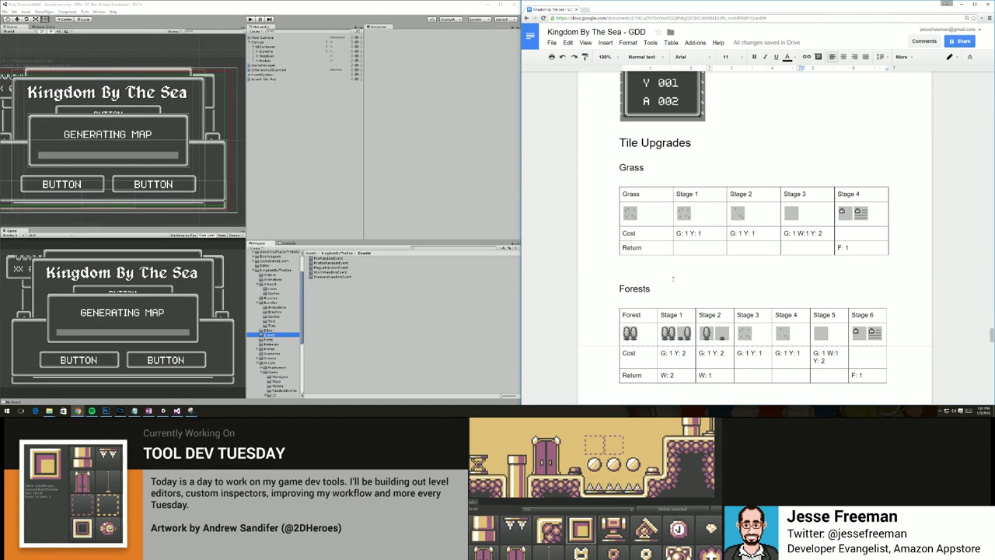
scroll(653, 245, down, 1)
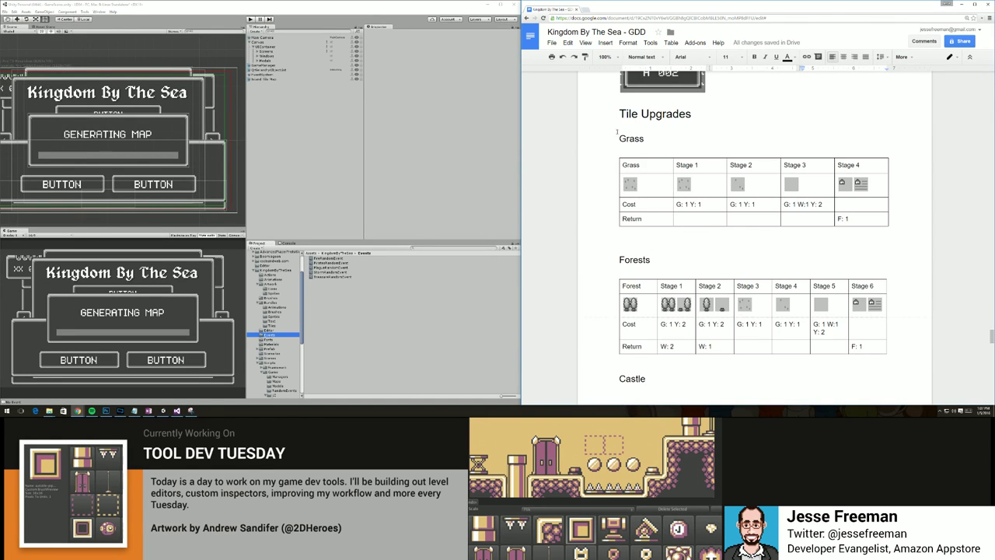
drag(615, 140, 646, 239)
key(ctrl+c)
click(646, 238)
scroll(646, 239, down, 4)
click(641, 244)
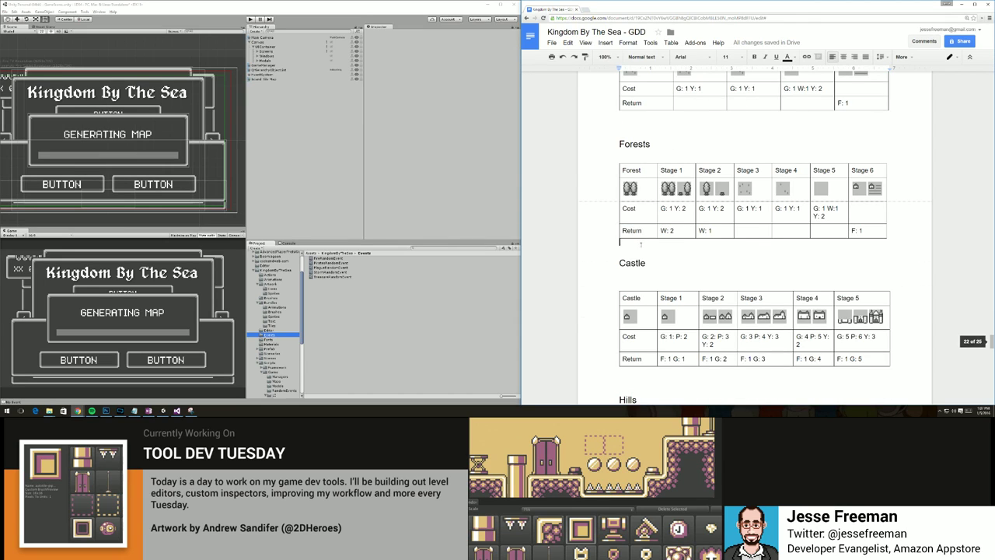
key(Return)
key(ctrl+v)
Rename the pasted heading to "Burnt Land" and the first header cell of its table to "Burnt".
double_click(629, 262)
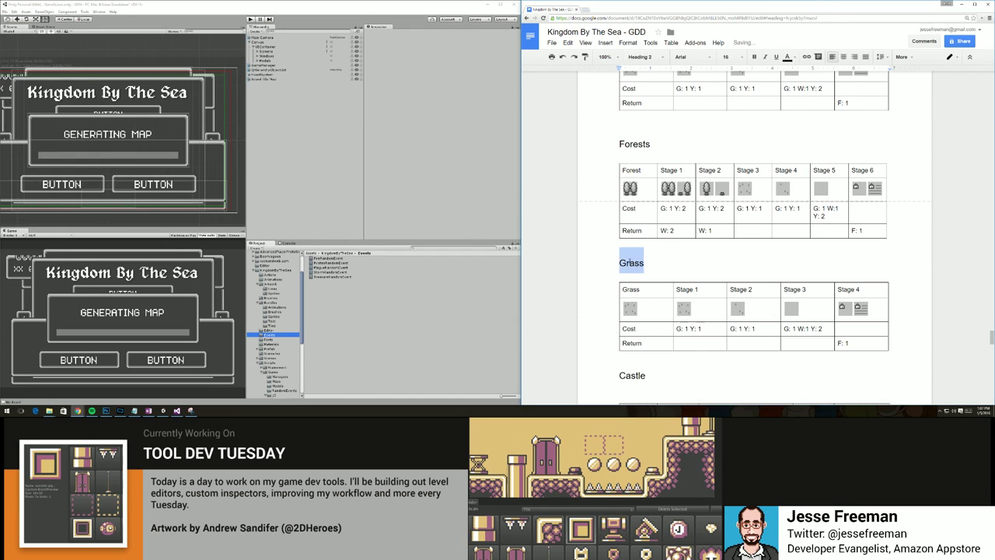
text(Burnt )
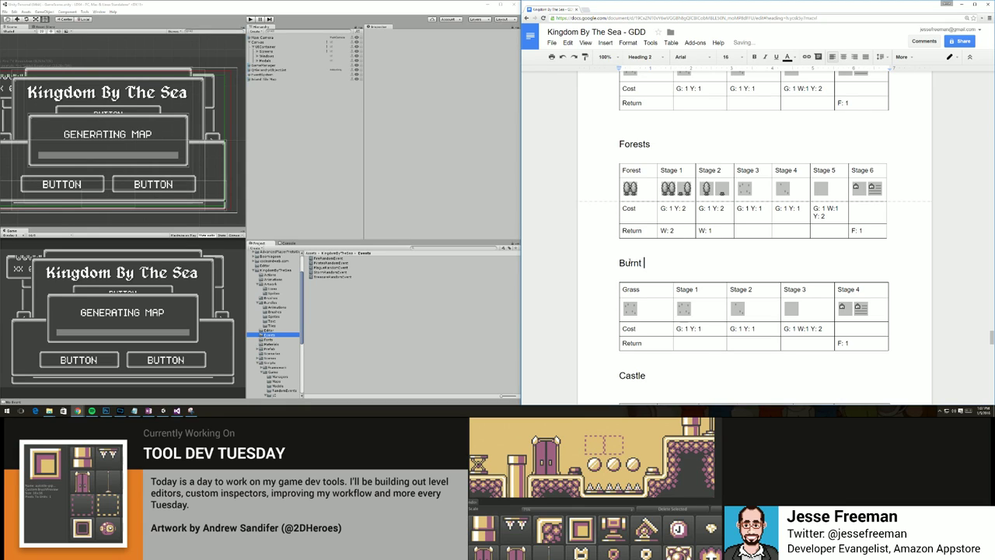
text(Land)
double_click(635, 290)
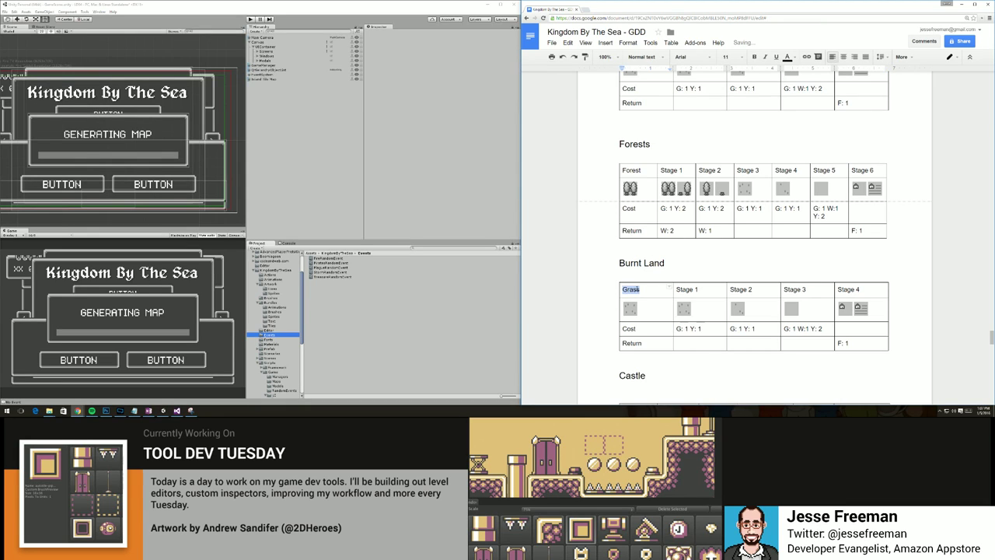
text(Burnt)
Change both the pasted section's heading and its table's first header cell to "Burnt Ground".
scroll(661, 280, down, 10)
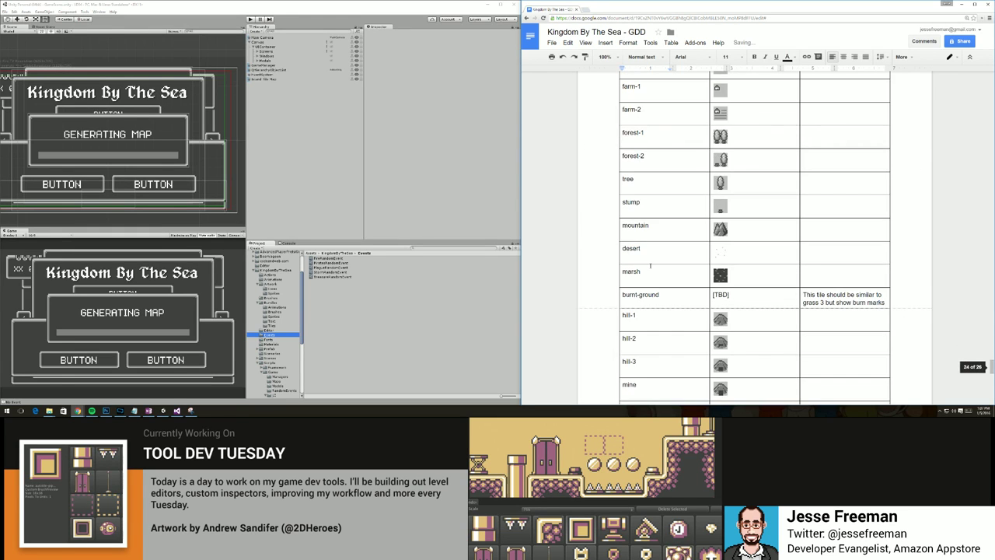
scroll(650, 265, up, 10)
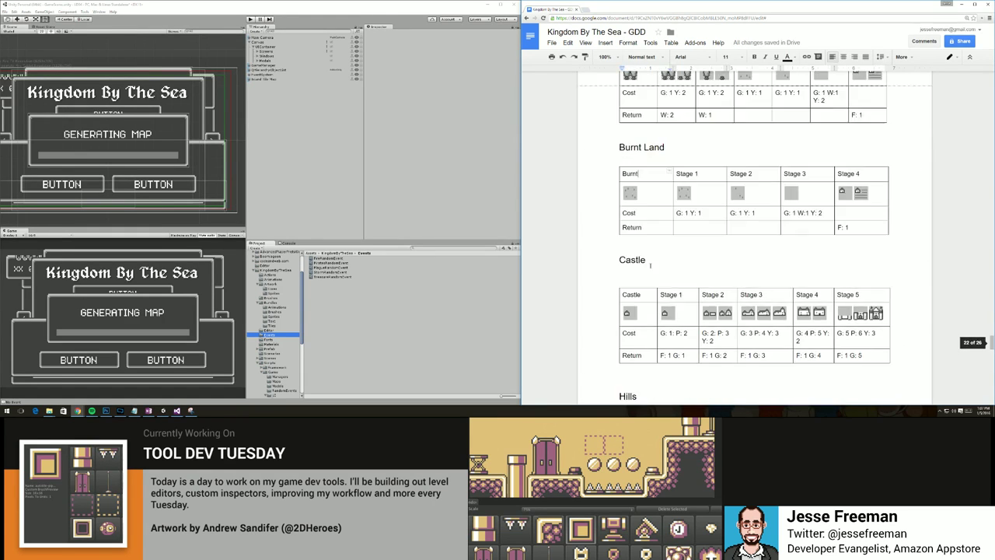
scroll(649, 265, up, 1)
double_click(653, 205)
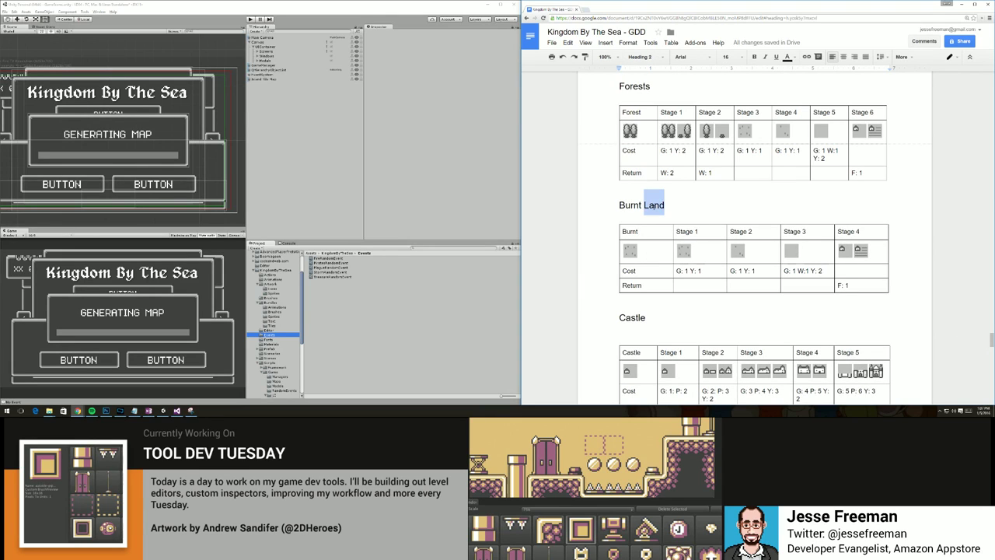
text(Ground)
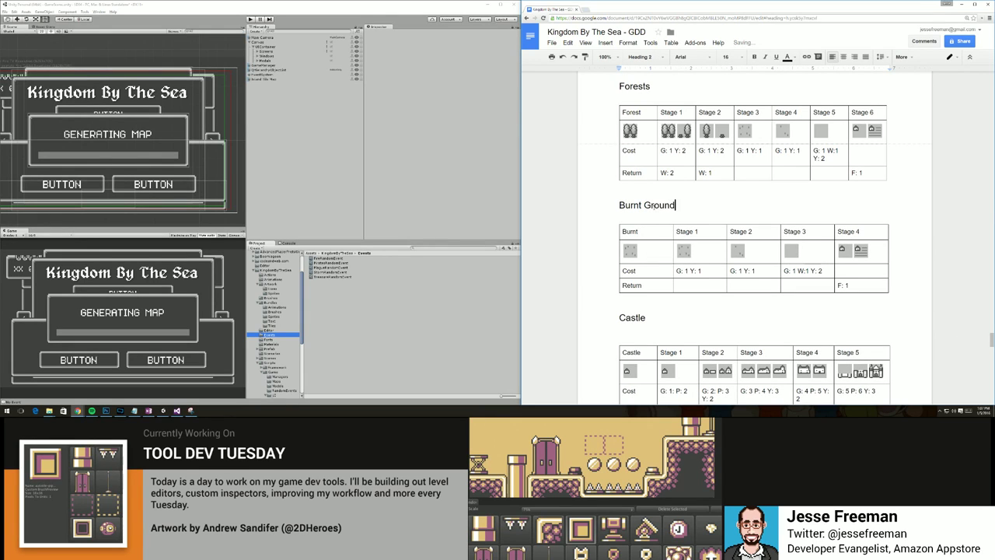
scroll(647, 228, down, 1)
click(650, 202)
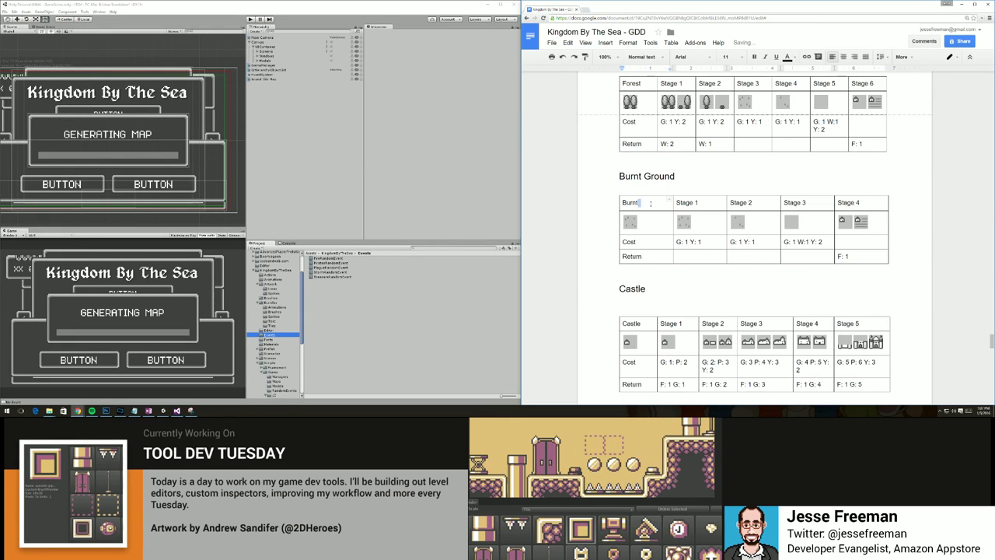
text(Ground)
double_click(649, 204)
text(Ground)
Replace the grass tile image under the Burnt Ground header cell with "[TBD]".
click(631, 221)
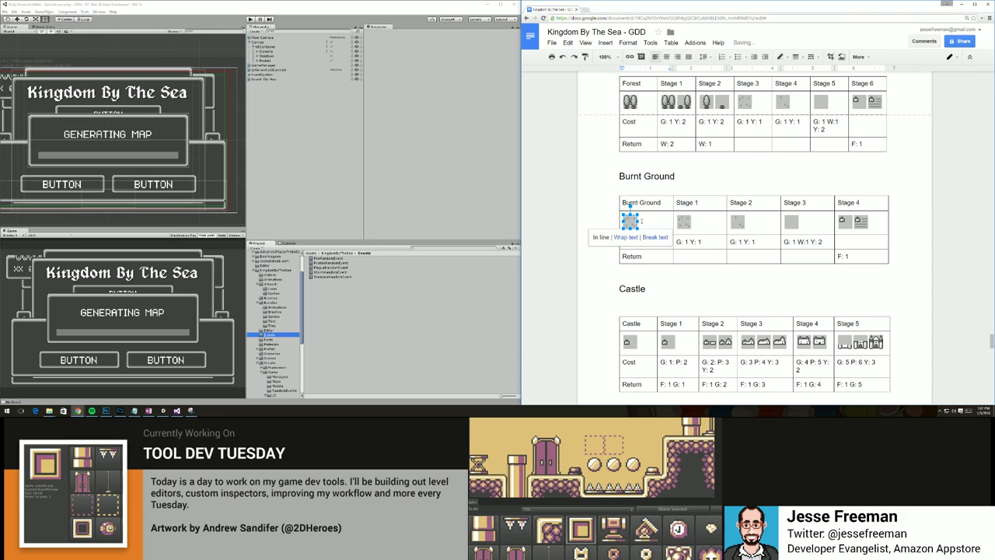
key(Delete)
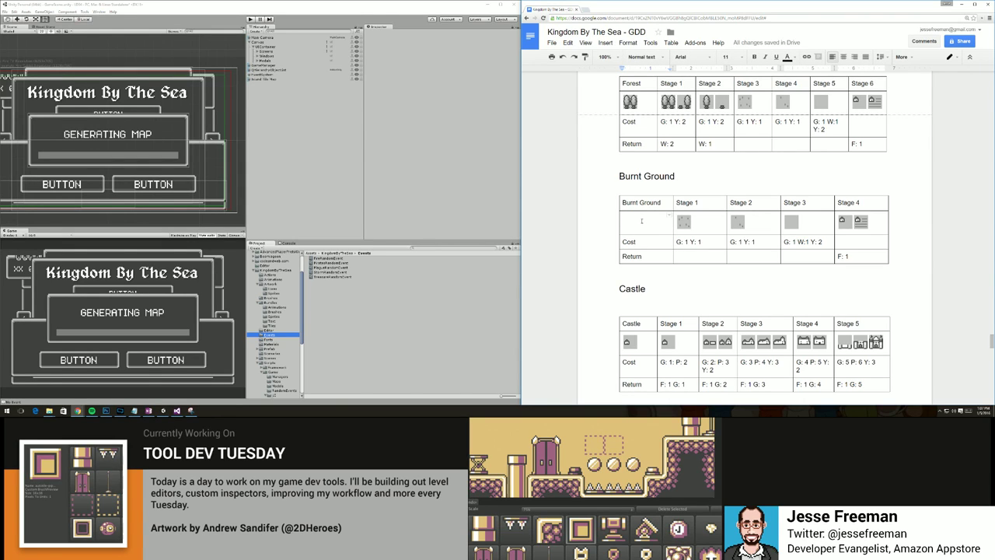
text([TBSD)
key(BackSpace)
key(BackSpace)
text(D])
right_click(669, 214)
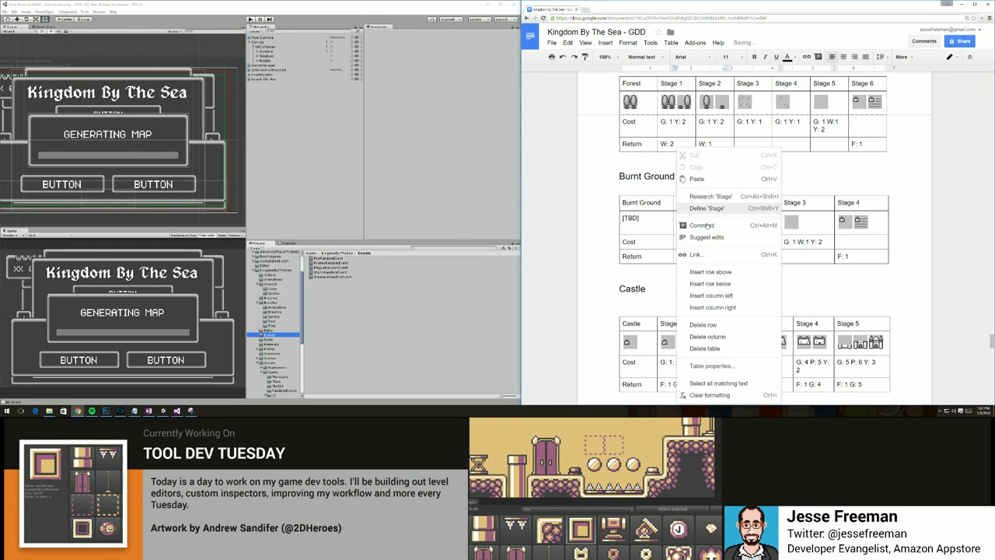
click(730, 296)
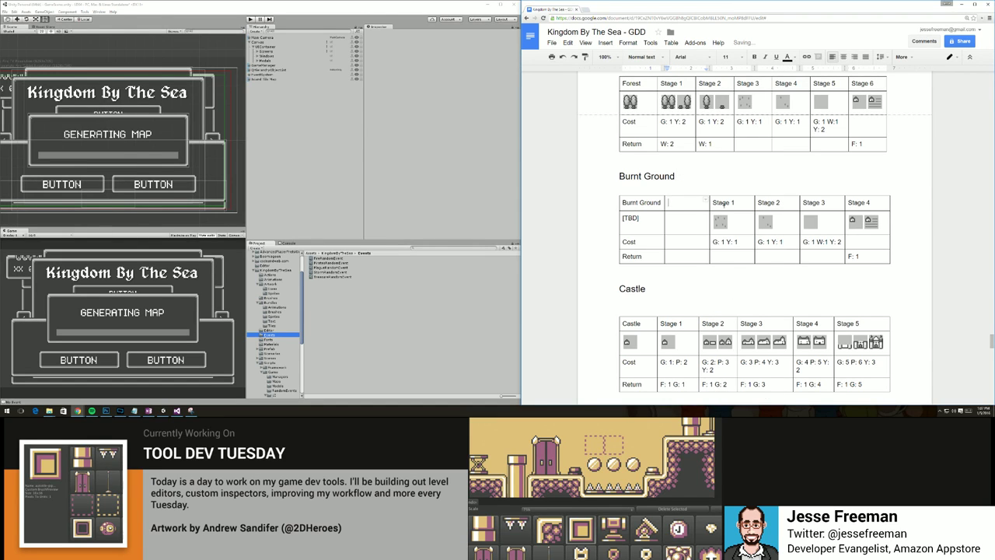
key(ctrl+z)
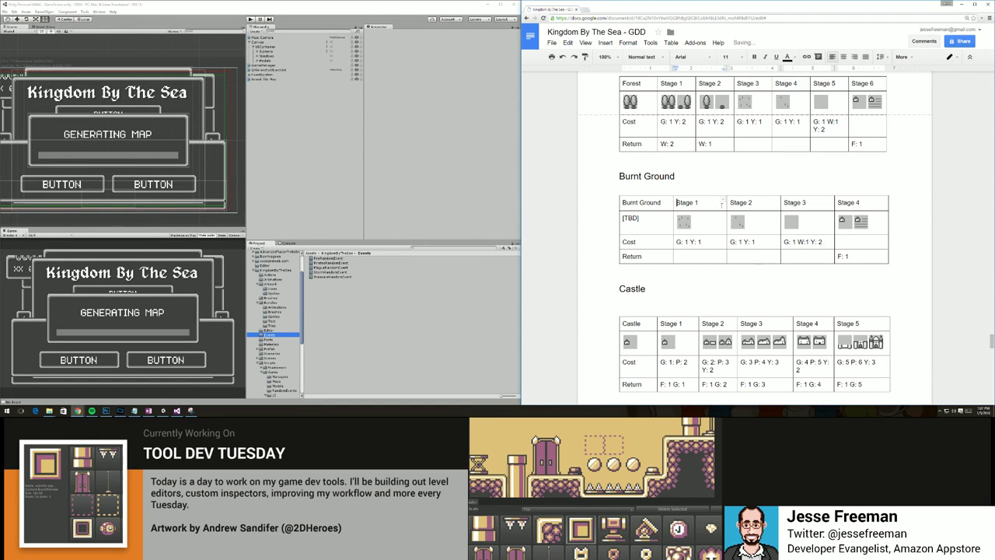
Delete the Stage 2 column from the Burnt Ground table and replace the Stage 1 tile image with "[TBD]".
right_click(764, 202)
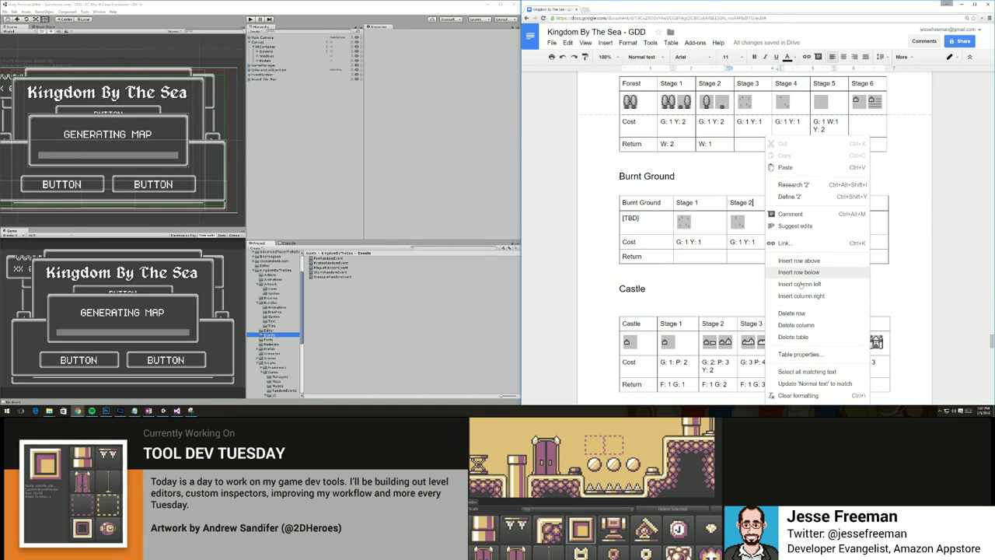
click(797, 324)
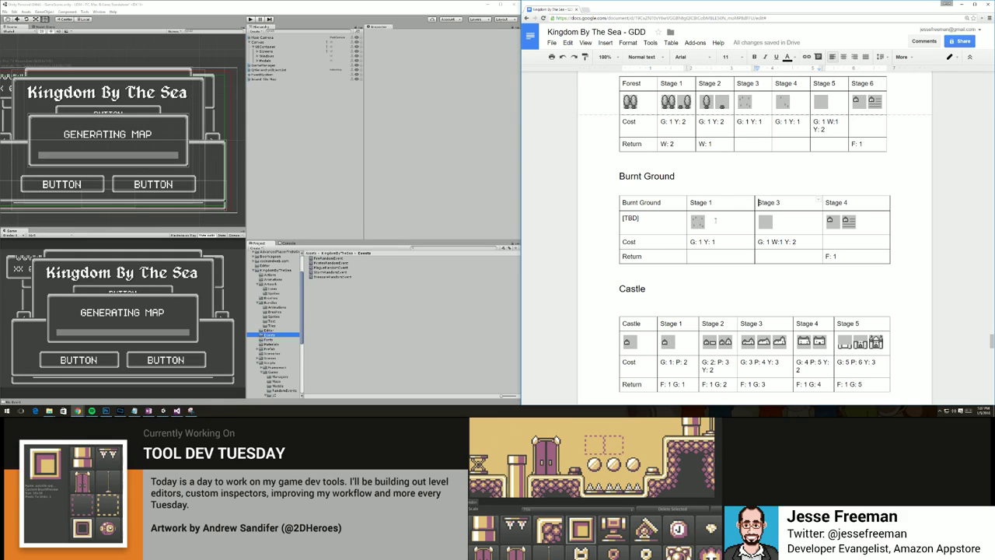
click(709, 220)
key(BackSpace)
text([TBD])
Renumber the last two column headers of the Burnt Ground table to "Stage 2" and "Stage 3".
double_click(777, 202)
text(2)
double_click(847, 203)
text(3)
Look through the document's artwork table, resources, tile descriptions and screen sections.
scroll(760, 241, down, 15)
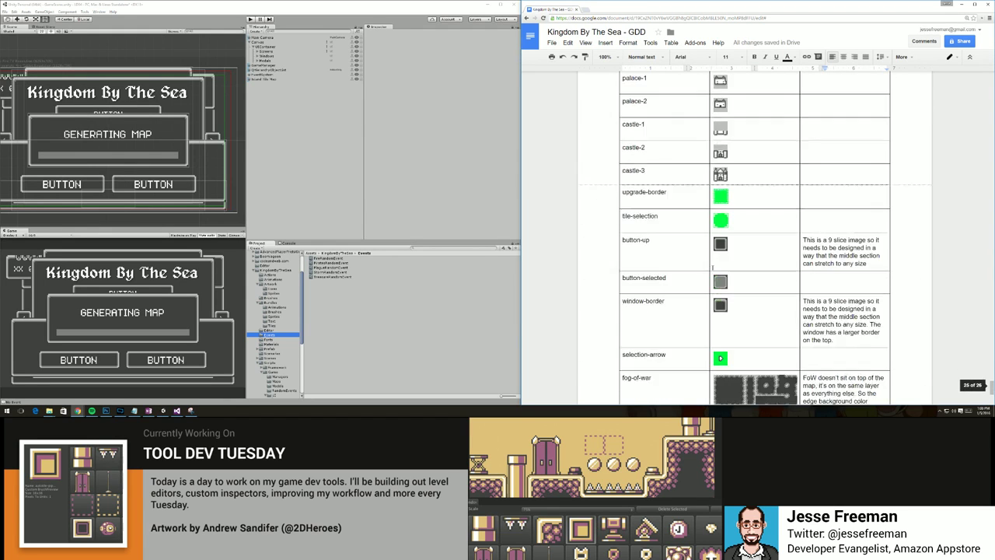
scroll(711, 267, down, 4)
scroll(711, 267, up, 12)
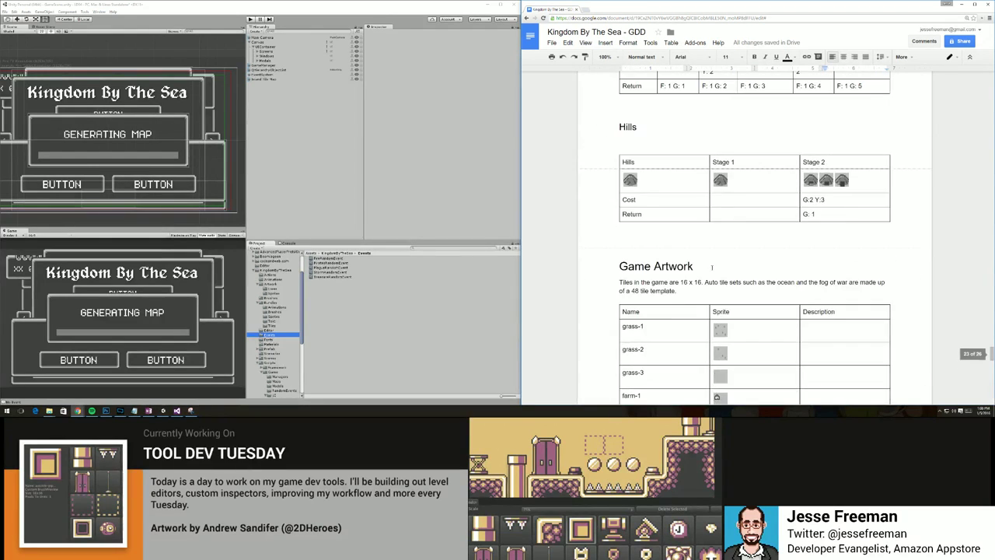
scroll(711, 266, up, 15)
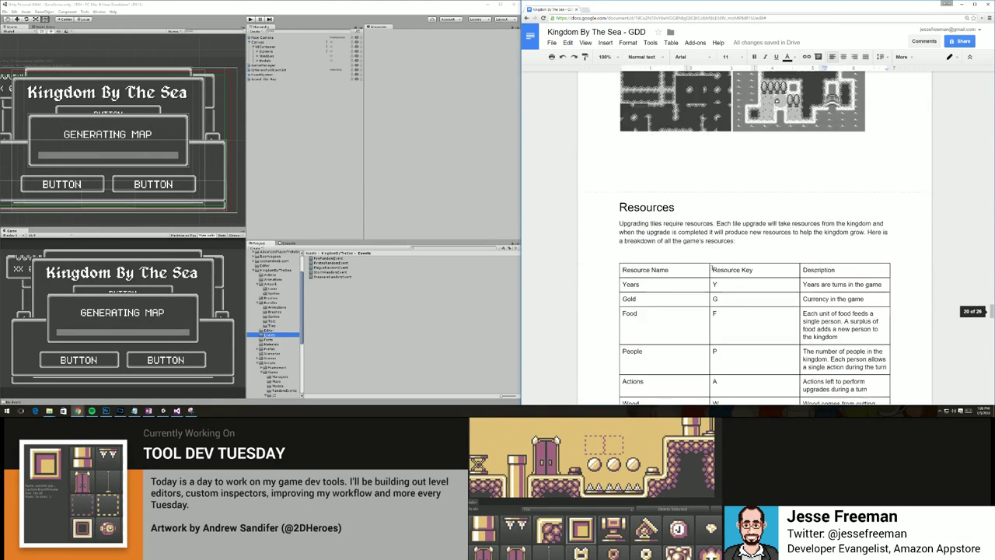
scroll(712, 267, up, 15)
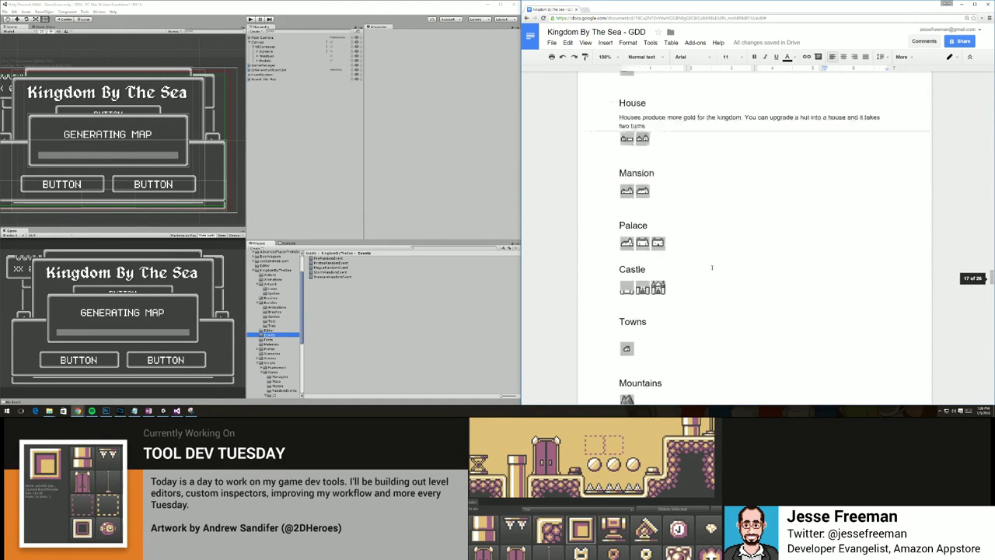
scroll(711, 266, up, 10)
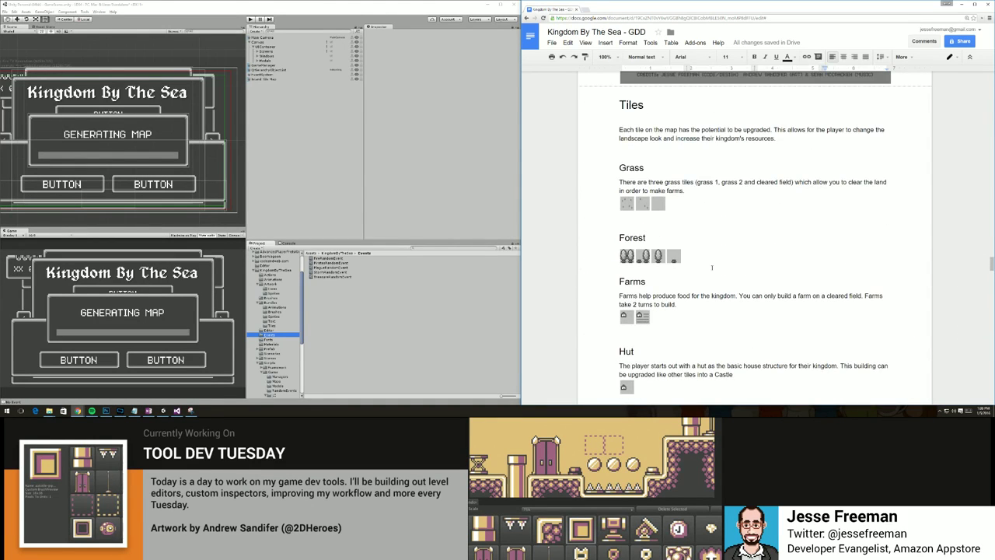
scroll(711, 266, up, 3)
scroll(712, 267, down, 10)
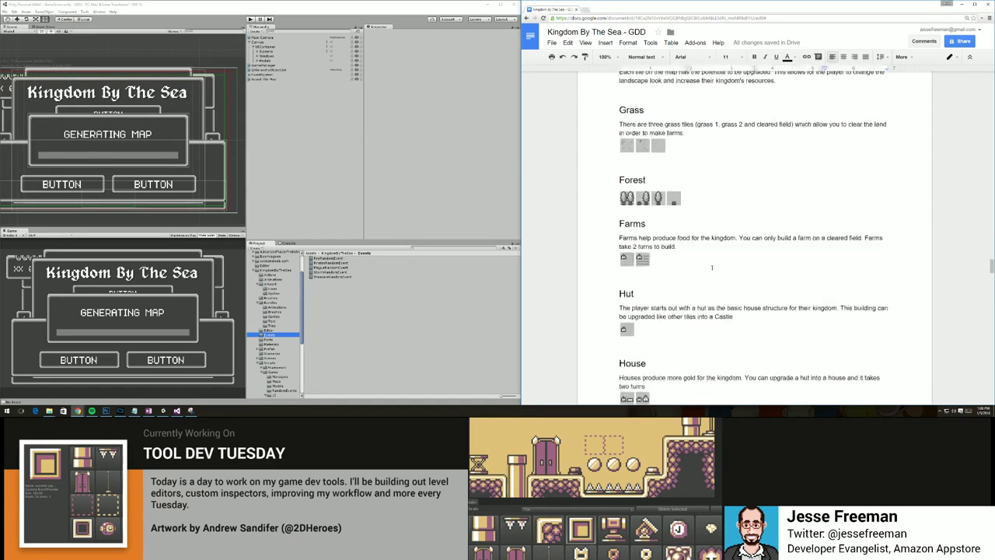
scroll(711, 267, down, 10)
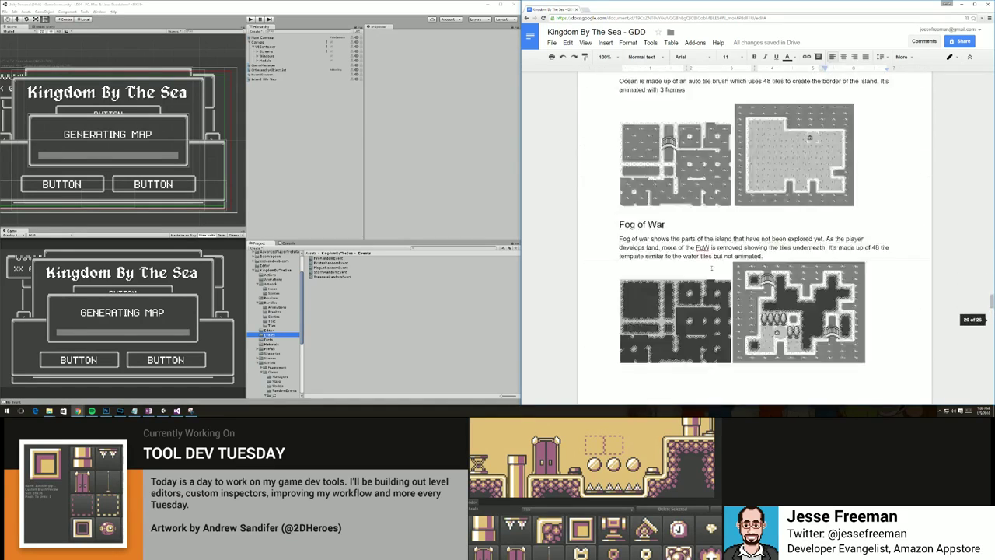
scroll(712, 267, up, 20)
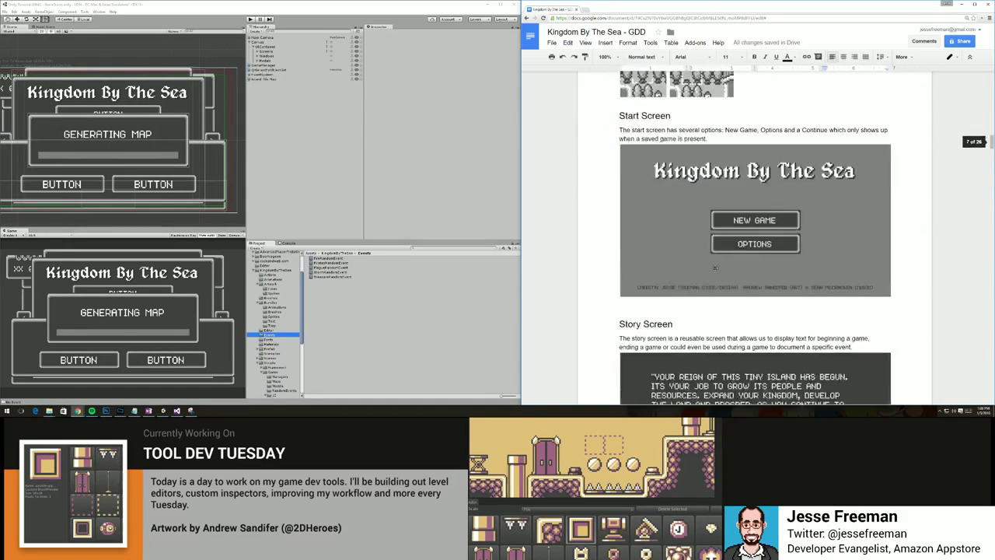
Rewrite the Fire event's description in the Random Events table so the tile turns into a "burnt ground tile".
scroll(711, 266, down, 5)
scroll(711, 266, down, 12)
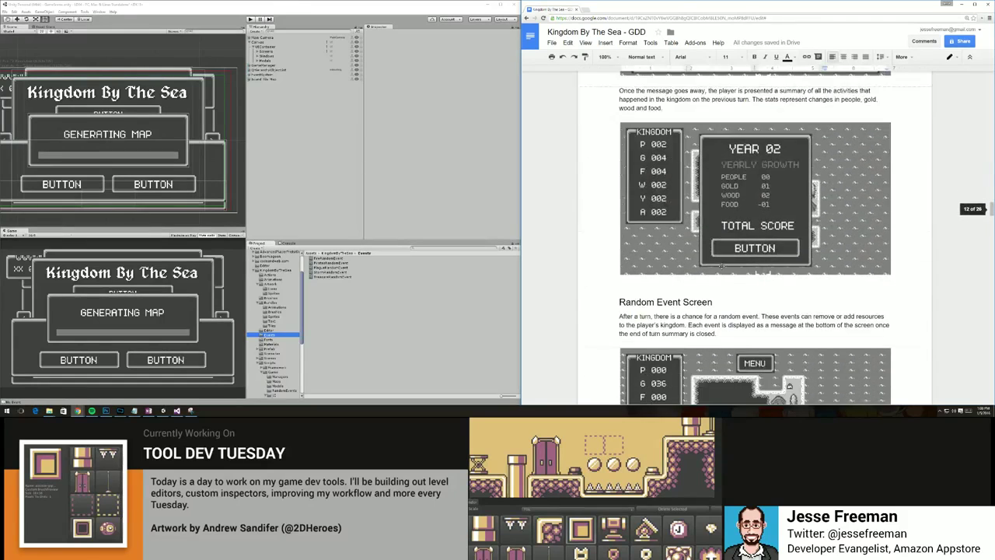
scroll(836, 152, down, 3)
scroll(837, 153, up, 1)
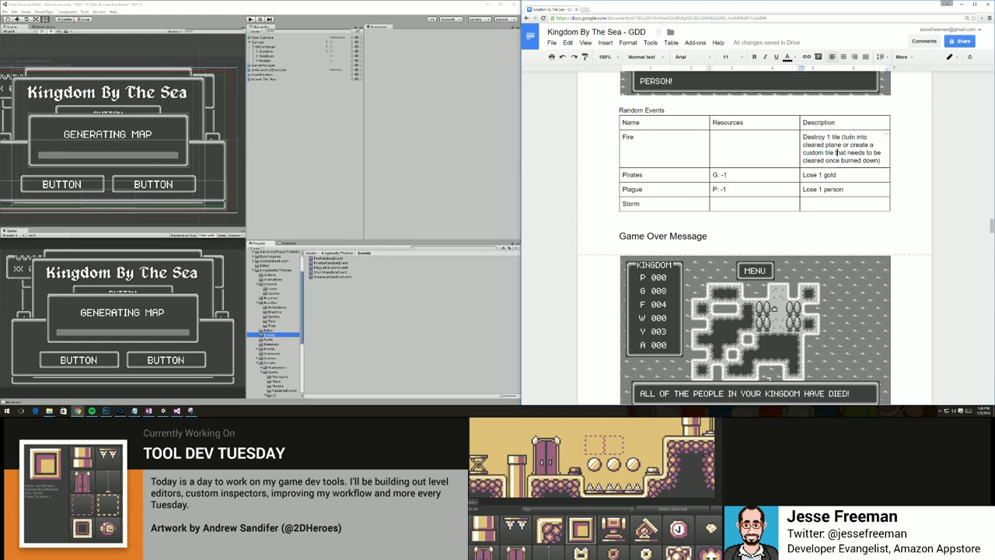
drag(803, 144, 880, 160)
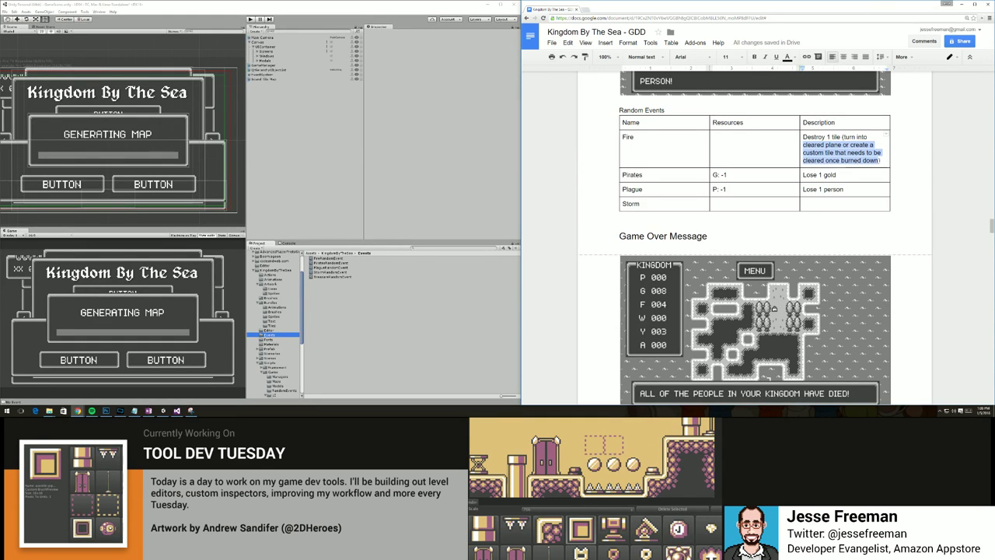
text(burnt grou)
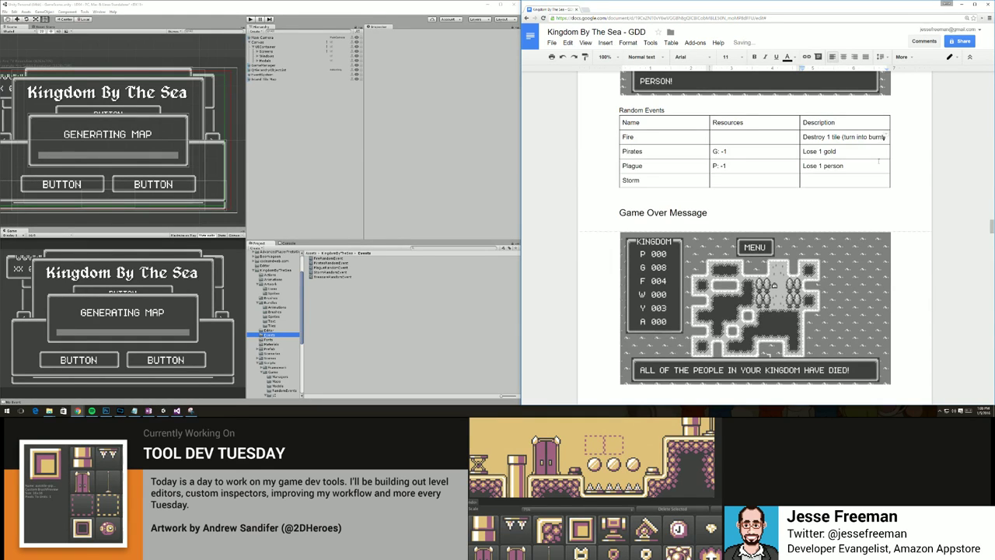
text(nd tile)
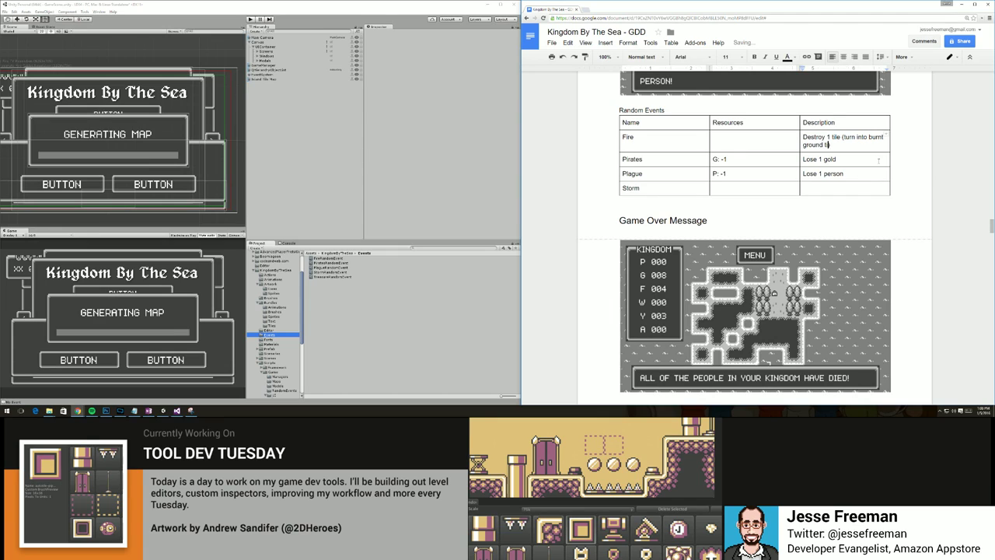
Enter "Destroyed Building and reduce to rubble" as the Storm event's description in the Random Events table.
click(666, 192)
click(732, 185)
text(Destory Building)
right_click(826, 194)
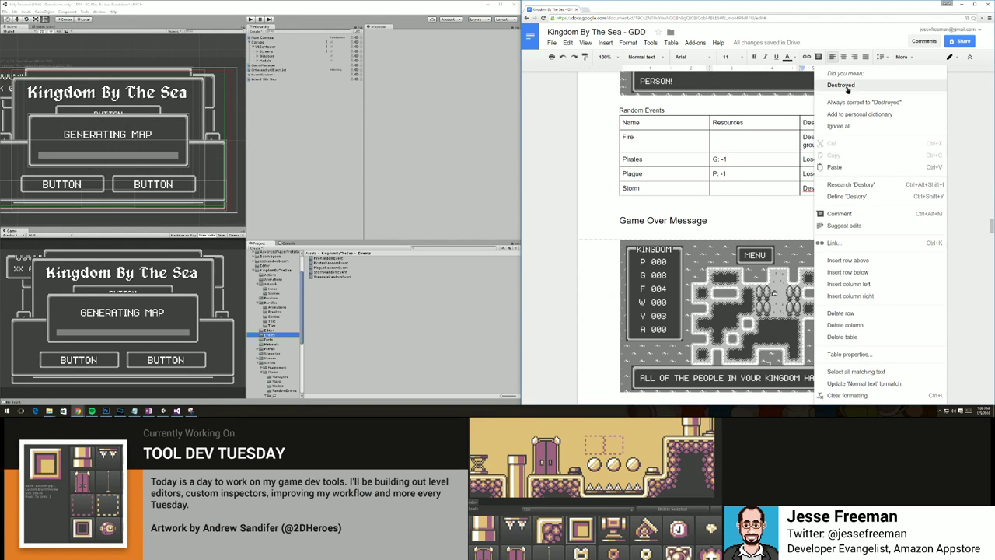
click(848, 92)
text(and )
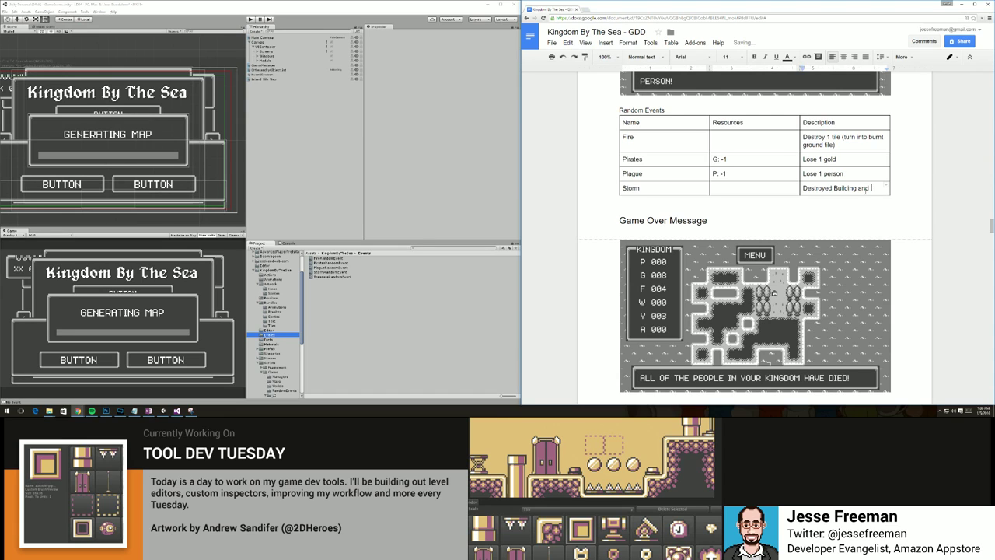
text(reduce to rubble)
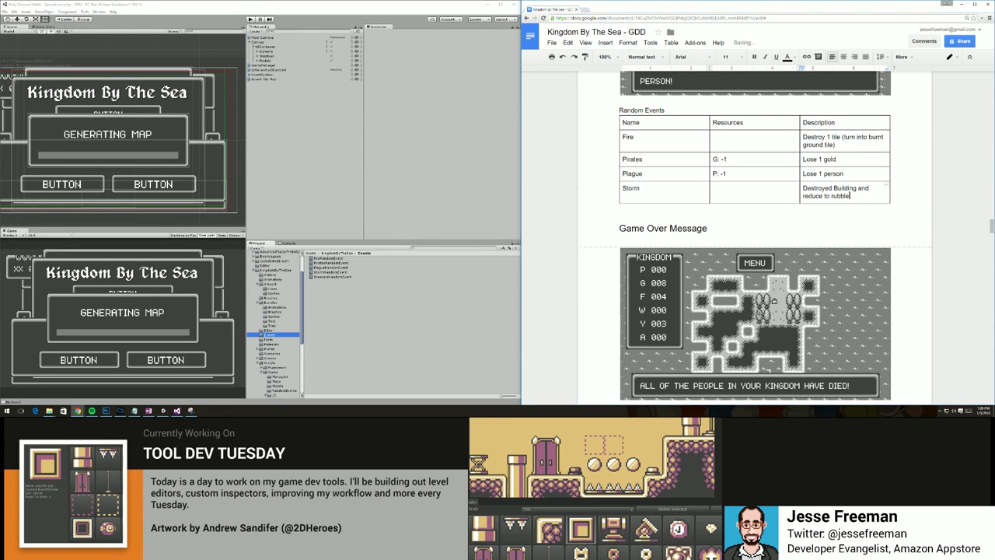
Duplicate the Burnt Ground heading and table in Tile Upgrades, placing the copy directly above the Castle section.
scroll(742, 321, down, 20)
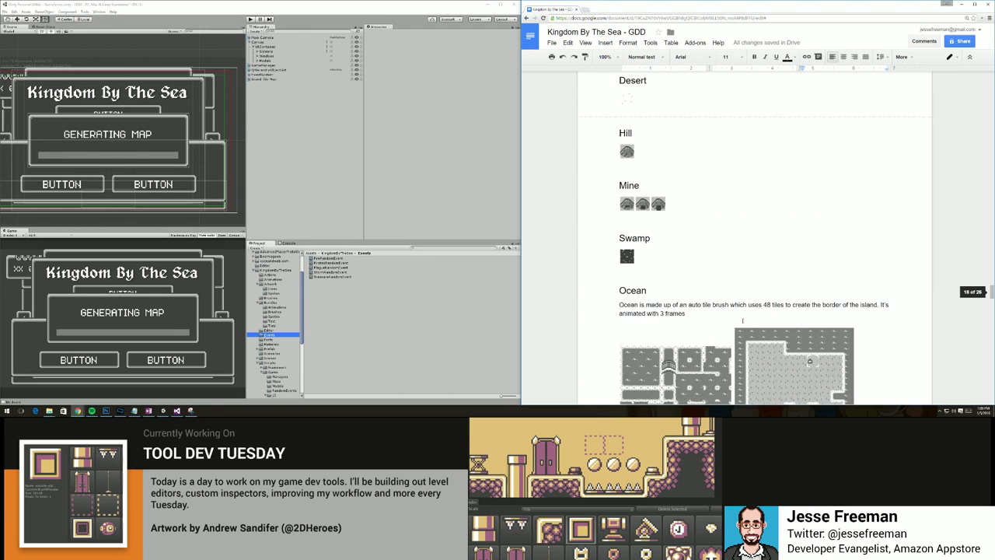
scroll(742, 320, down, 20)
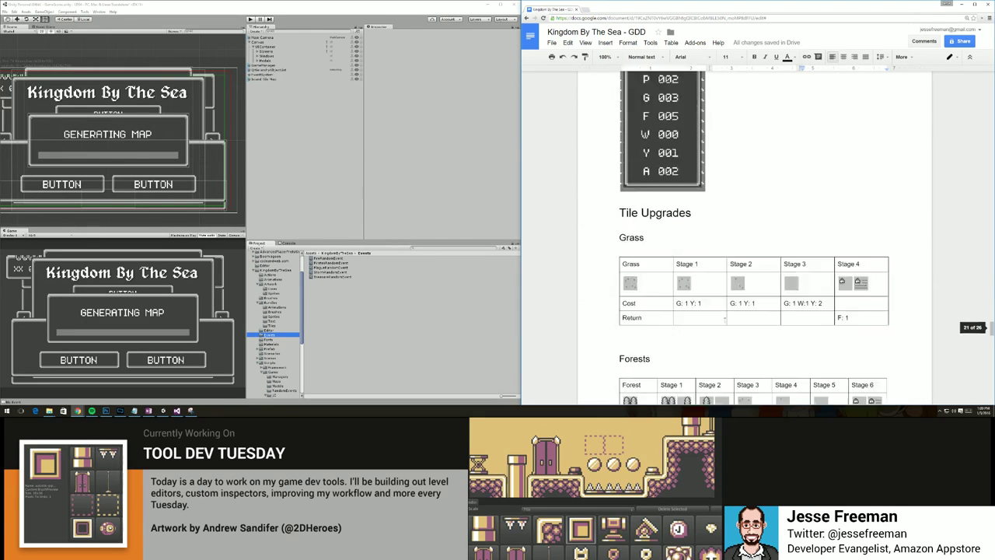
scroll(724, 318, down, 5)
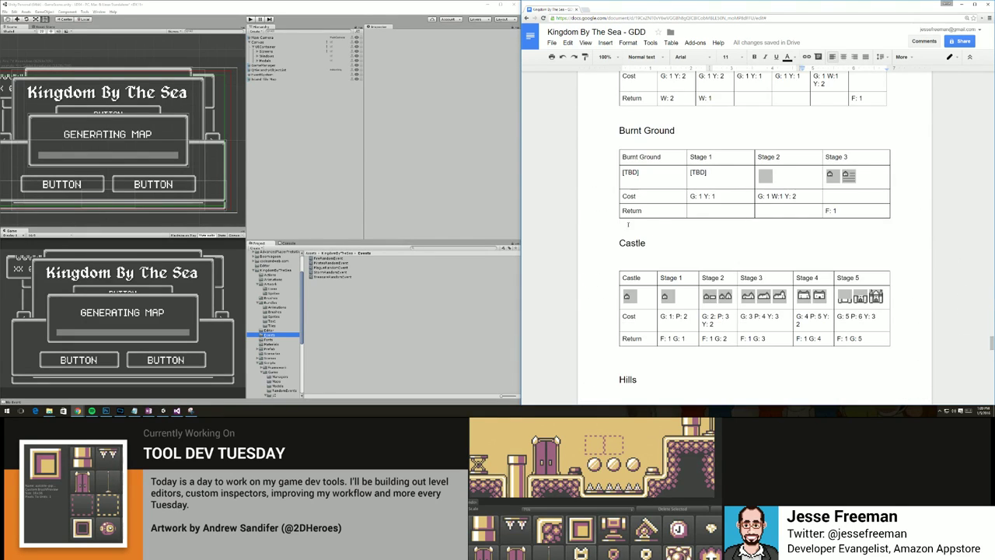
drag(627, 224, 619, 135)
key(ctrl+c)
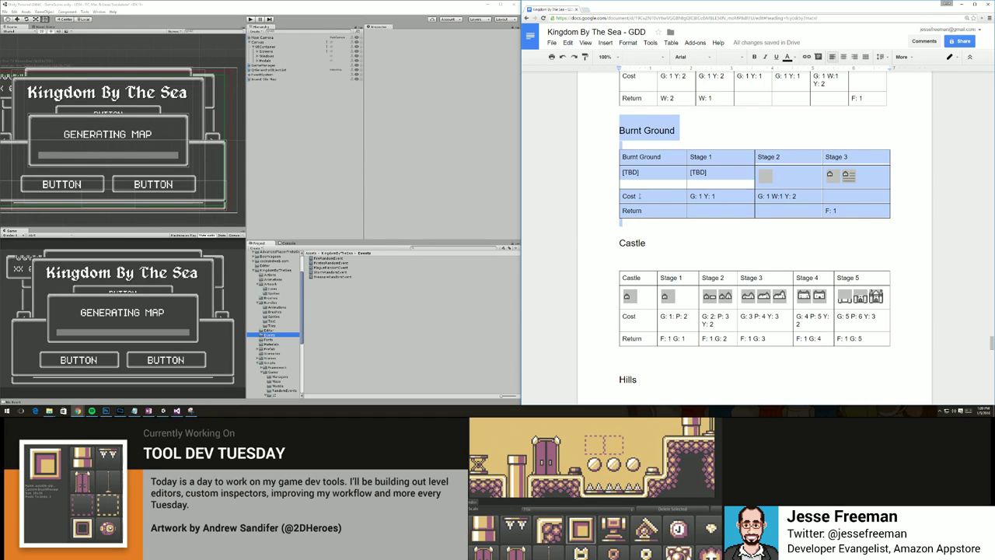
click(638, 227)
key(Return)
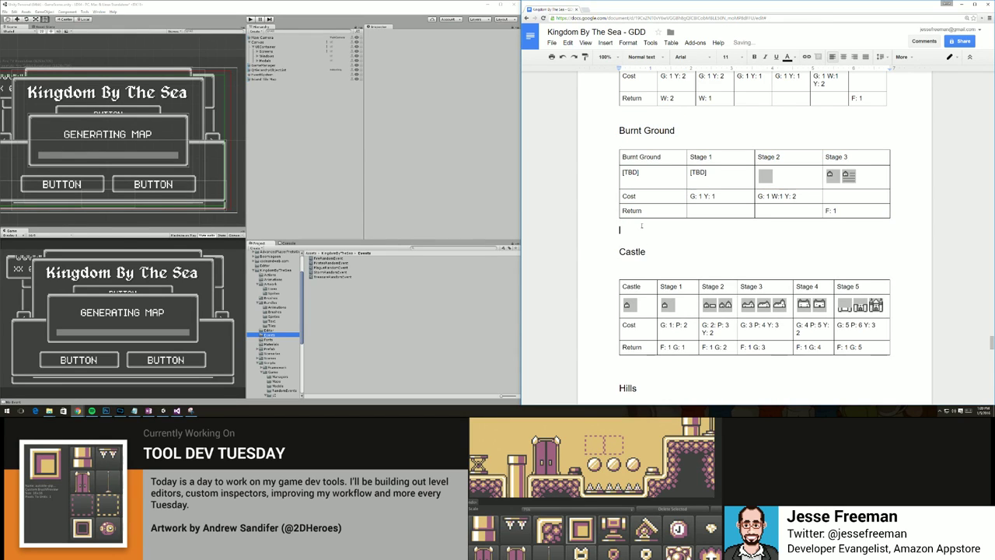
key(ctrl+v)
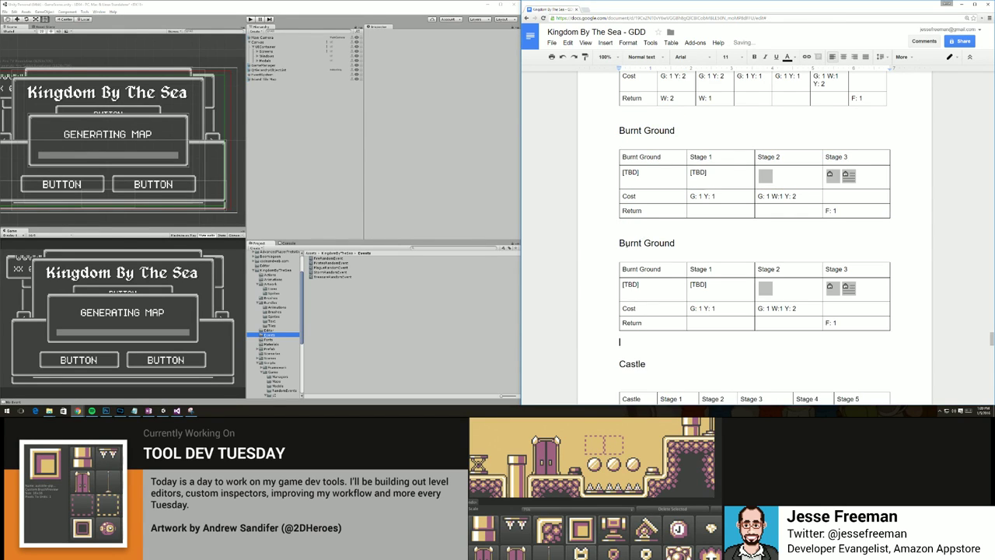
Rename the heading of the copied Burnt Ground section to "Rubble".
double_click(627, 243)
text(Rubbl)
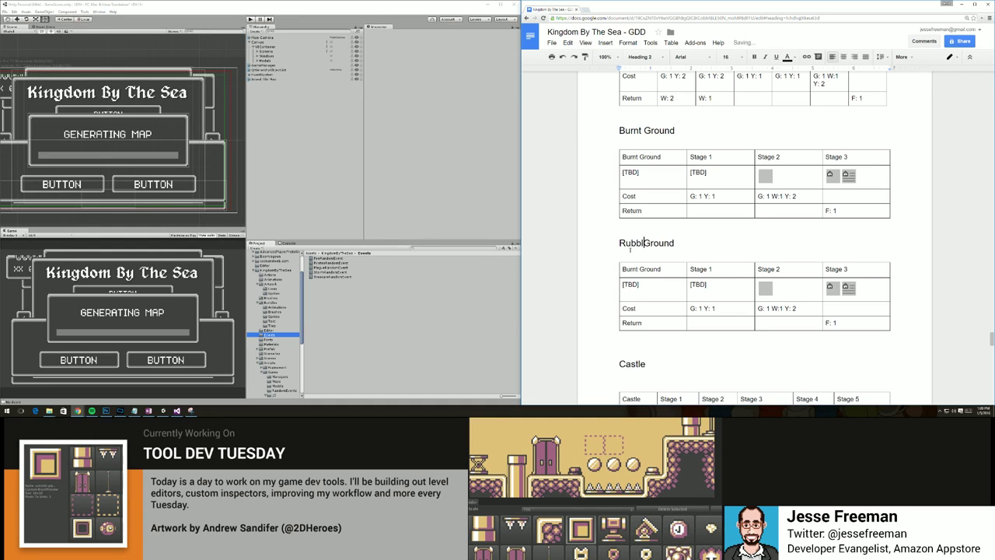
text(e)
double_click(654, 243)
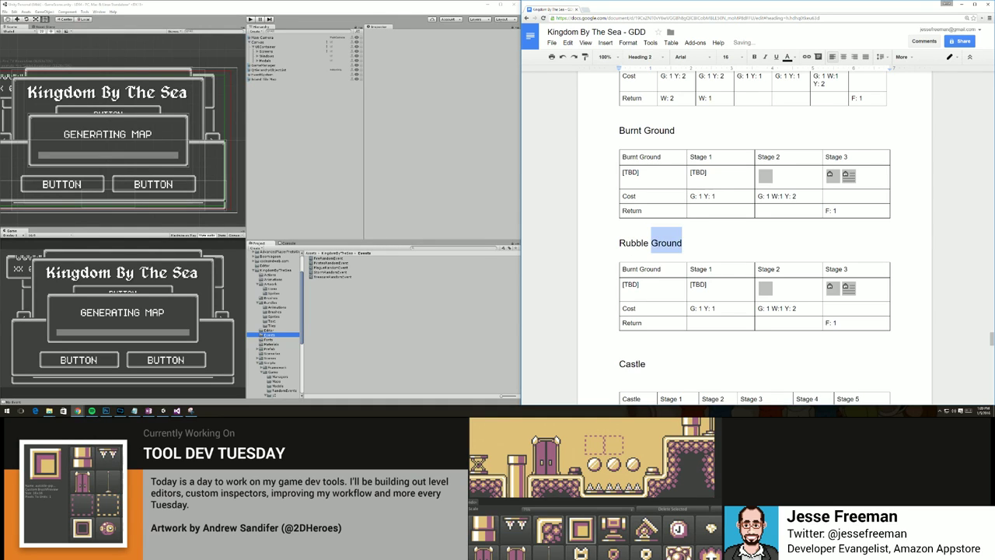
key(BackSpace)
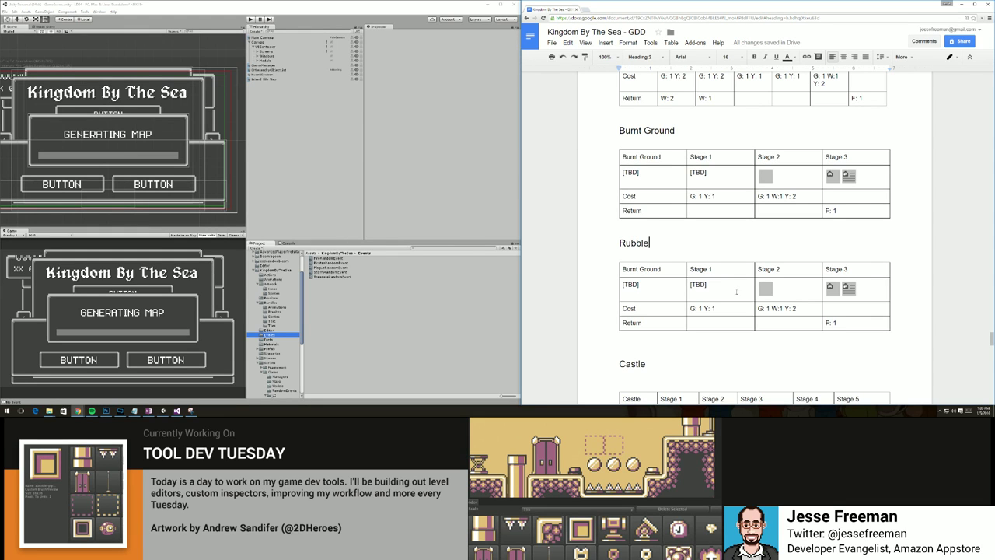
Insert an empty row below the burnt-ground row in the artwork table.
scroll(693, 281, down, 10)
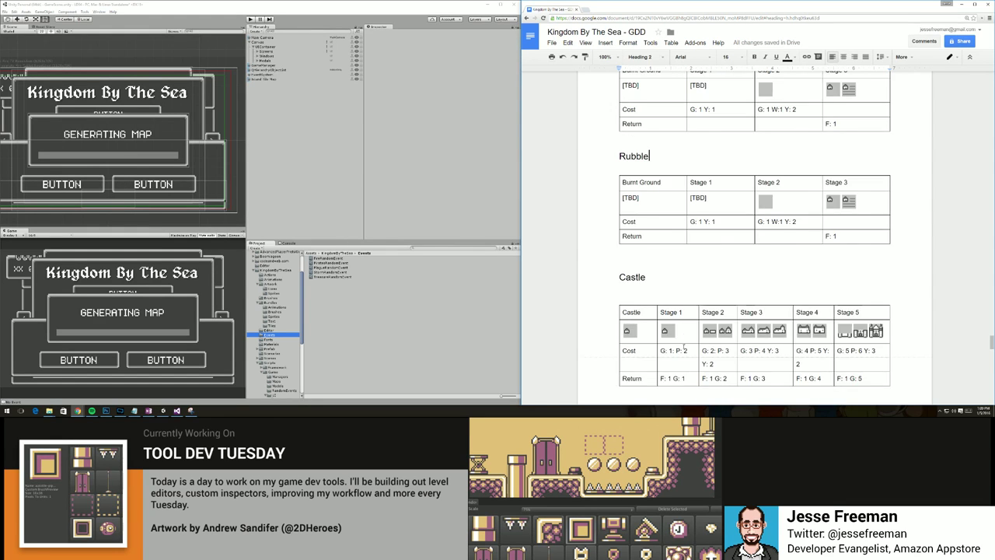
scroll(678, 347, down, 7)
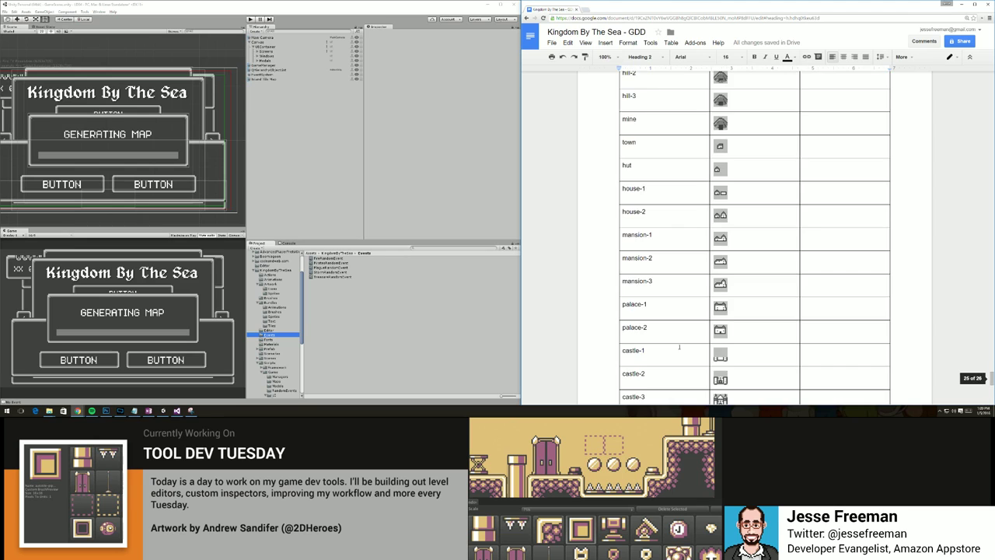
scroll(678, 346, up, 3)
scroll(678, 346, up, 3)
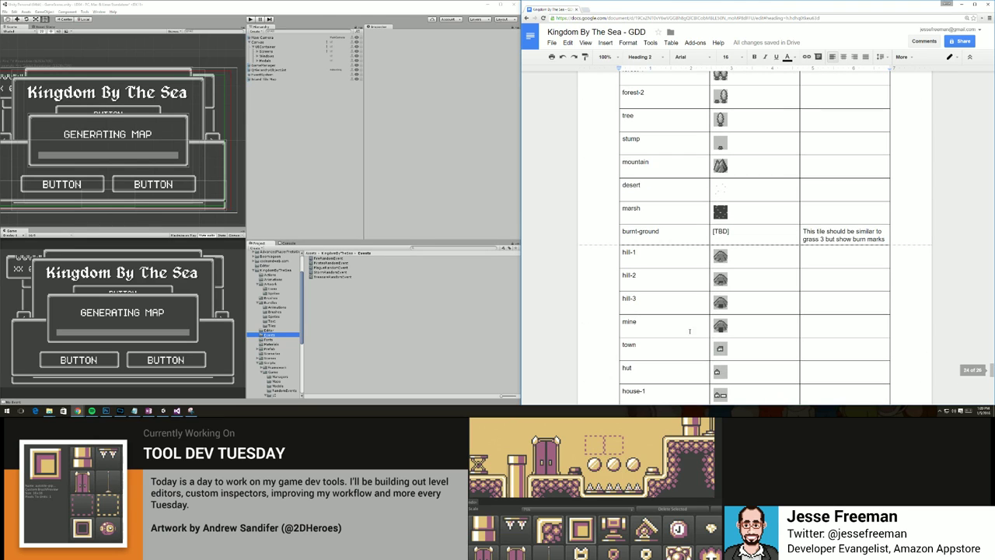
click(731, 232)
right_click(748, 232)
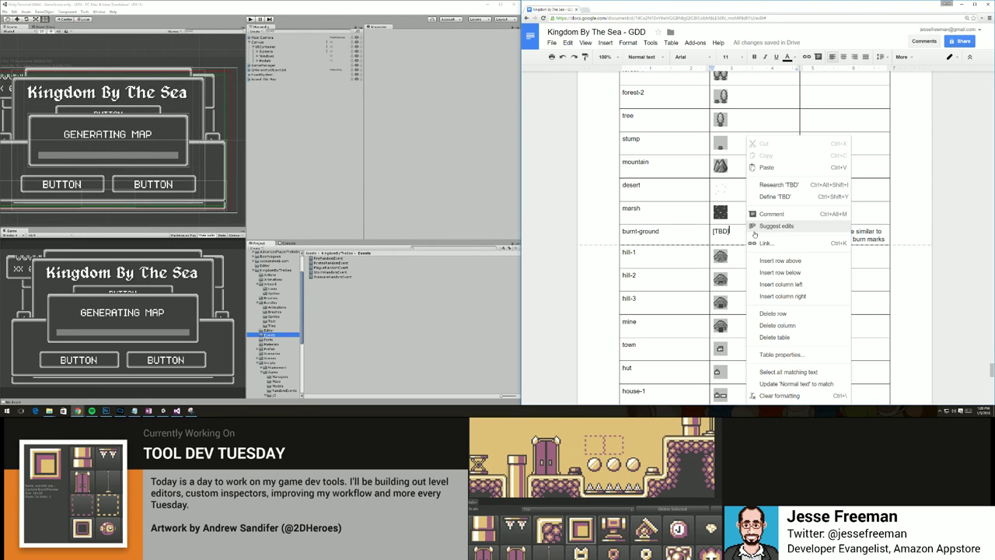
click(785, 273)
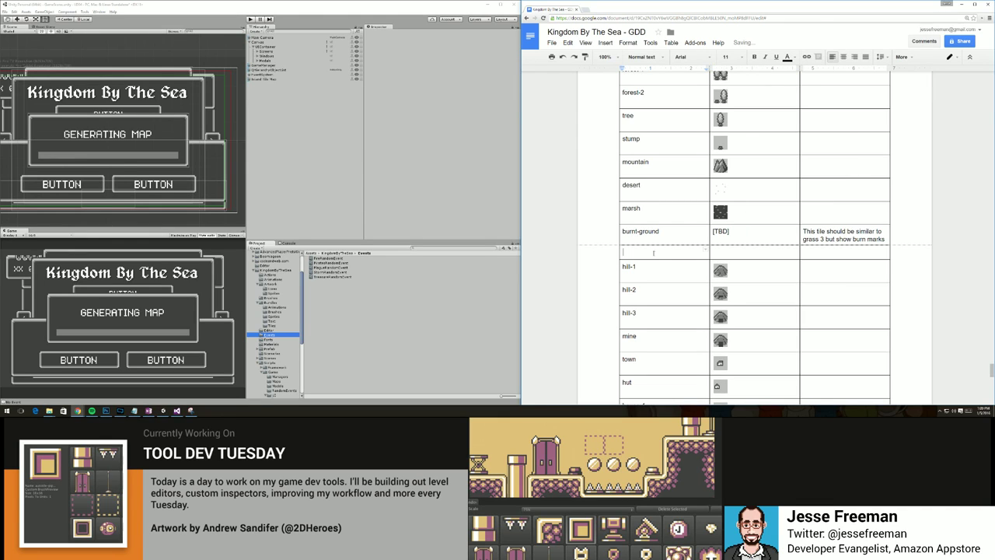
Fill the new artwork row with "rubble", "[TBD]" and the description "Tile that is used after a storm destroys a building".
text(rubble)
key(Tab)
text([TBD])
key(Tab)
text(Tile tha)
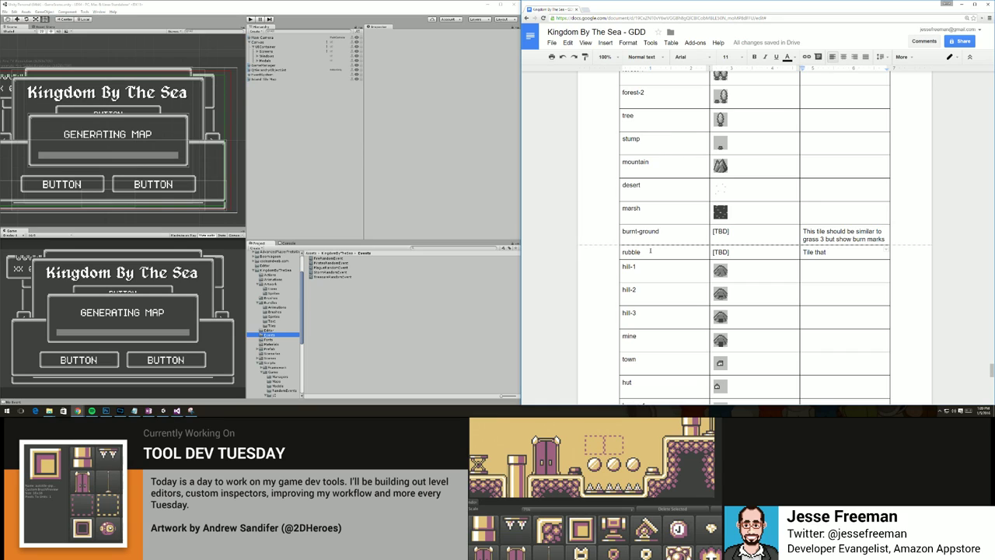
text(t is used after a storm. destroys )
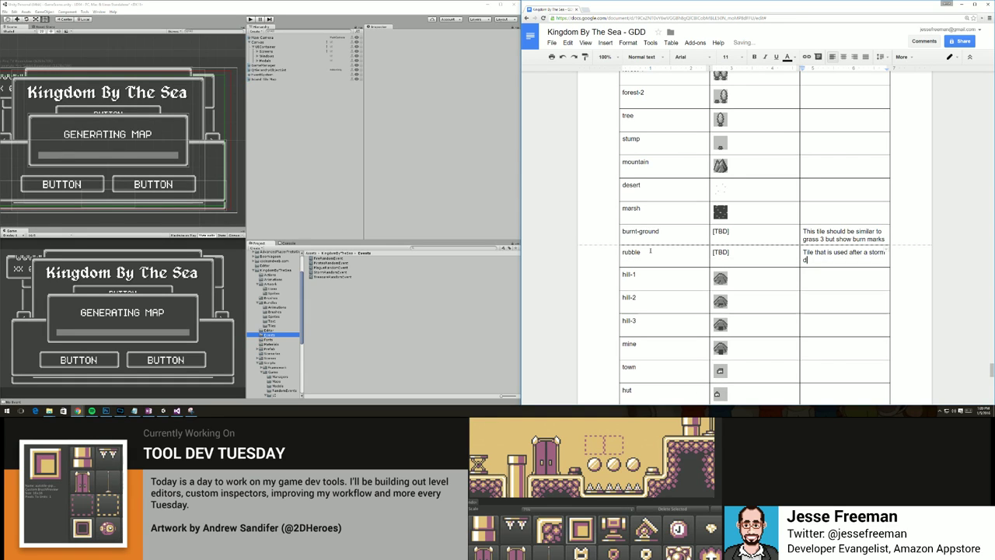
text(a building)
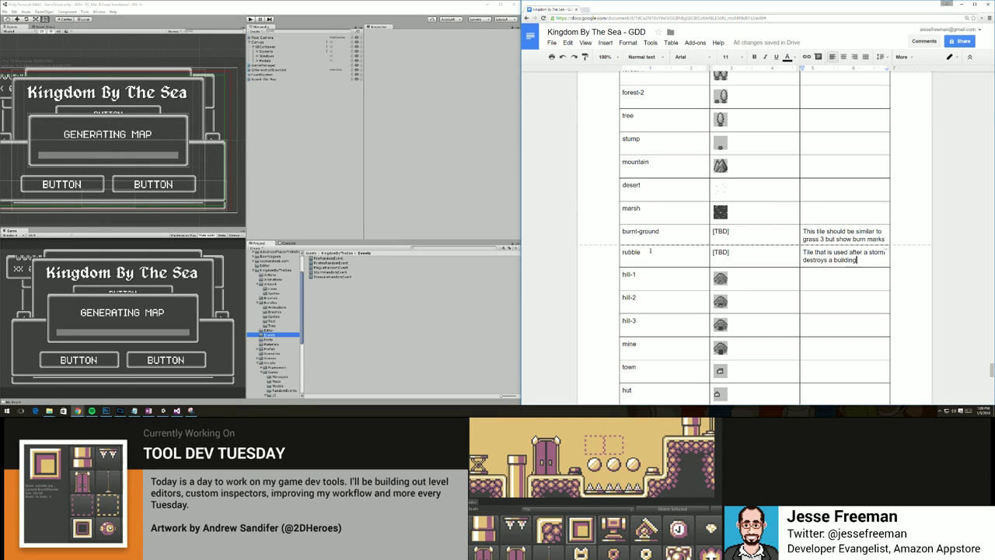
key(BackSpace)
key(BackSpace)
key(BackSpace)
key(BackSpace)
key(BackSpace)
key(BackSpace)
key(BackSpace)
key(BackSpace)
text(farm)
scroll(691, 241, up, 10)
scroll(731, 229, down, 8)
scroll(738, 227, down, 4)
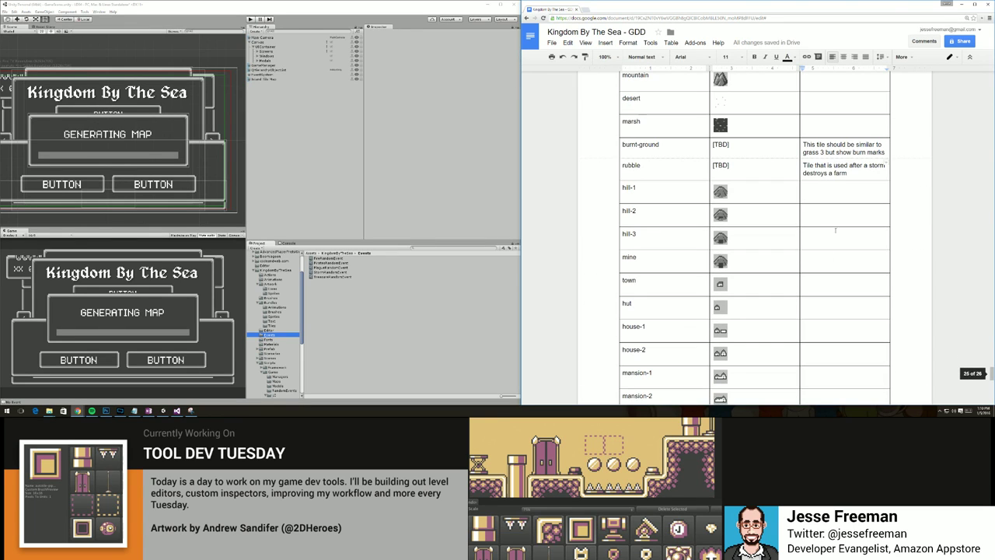
double_click(836, 172)
text(building)
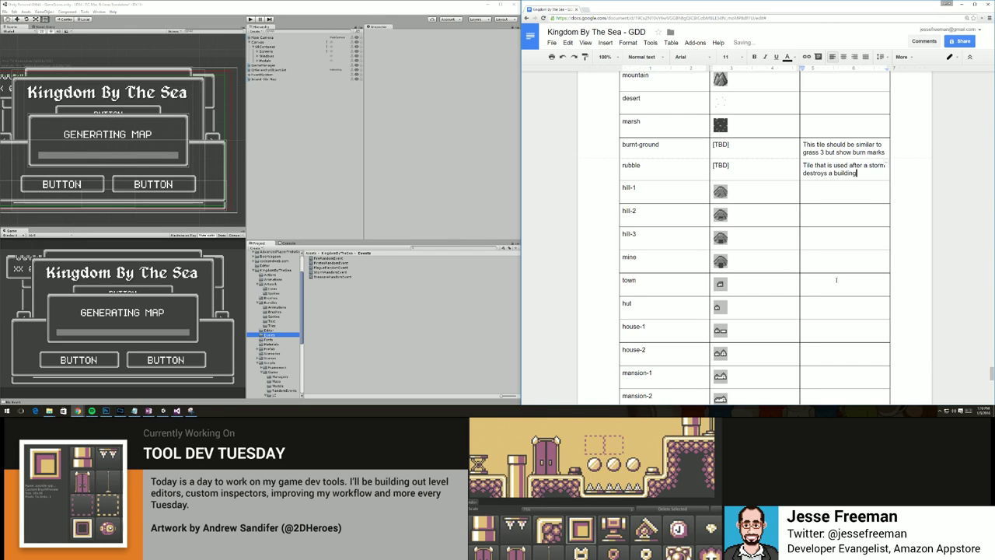
Insert an empty row below Storm in the Random Events table.
scroll(836, 279, up, 15)
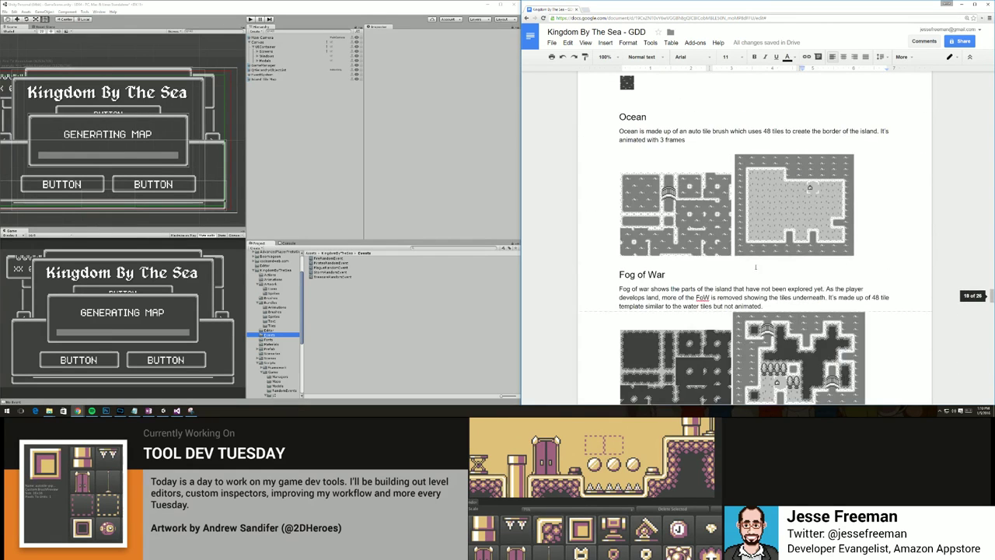
scroll(755, 266, up, 10)
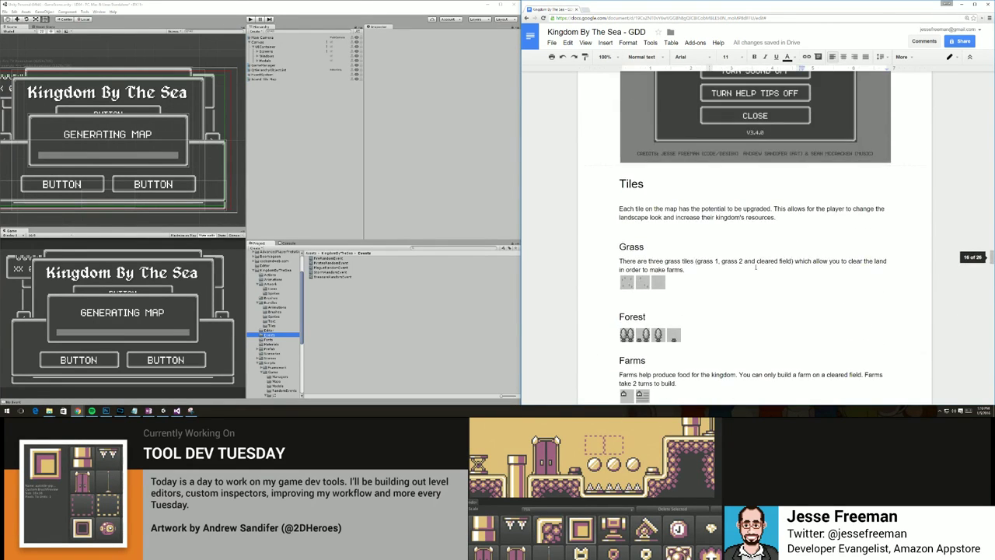
scroll(755, 267, up, 10)
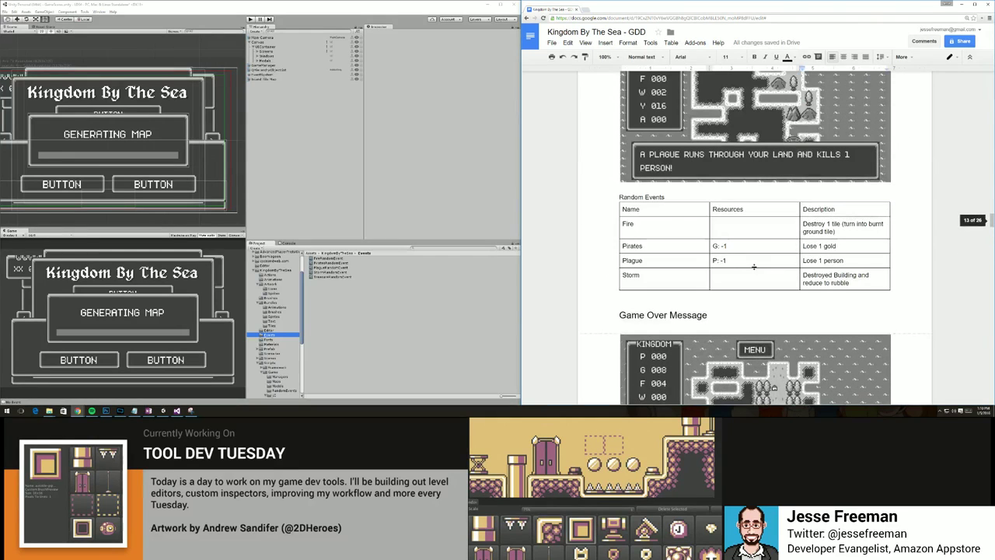
right_click(731, 275)
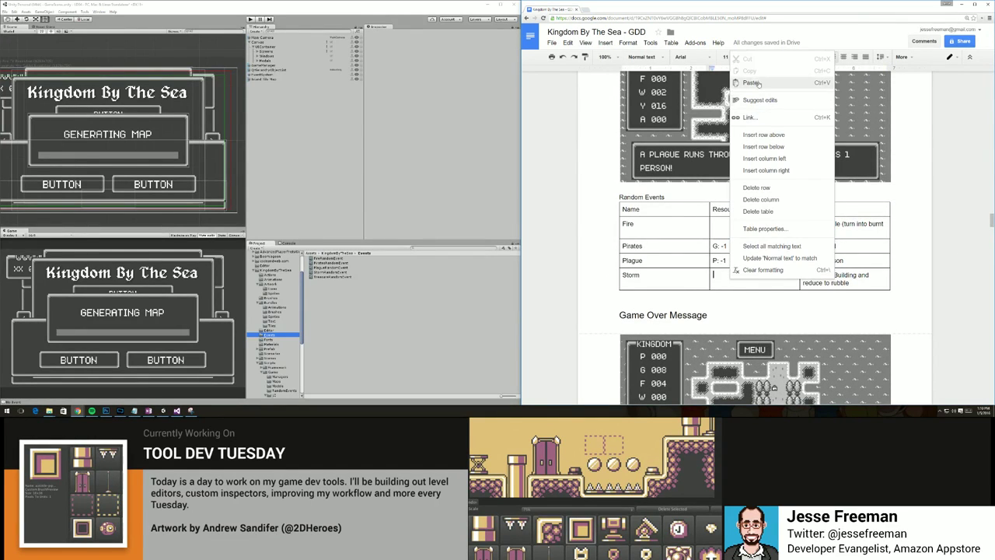
click(764, 147)
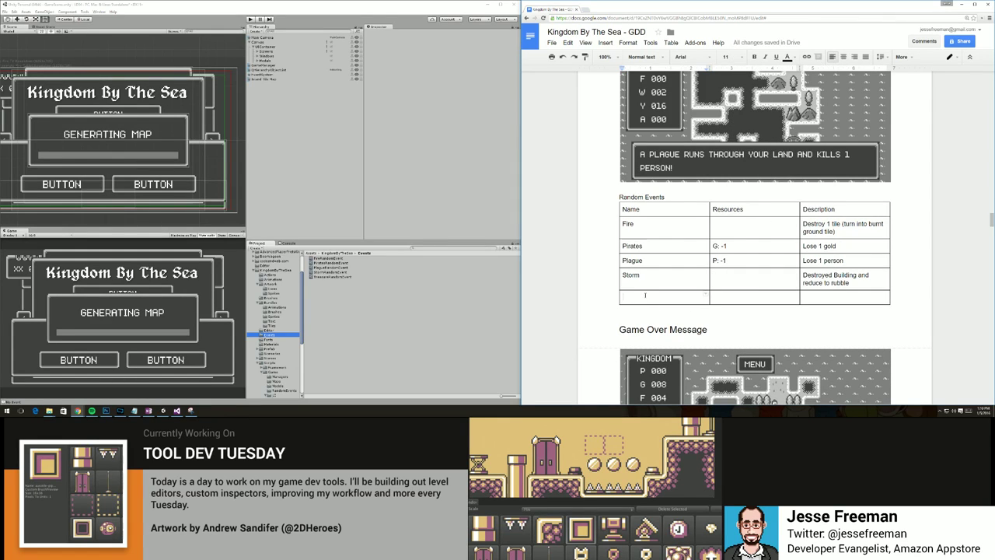
Fill the new Random Events row with "Treasure", resources "G: +1" and description "Increase 1 gold".
text(P)
key(BackSpace)
text(Treasure)
key(Tab)
text(G: +1)
key(Tab)
text(Increase )
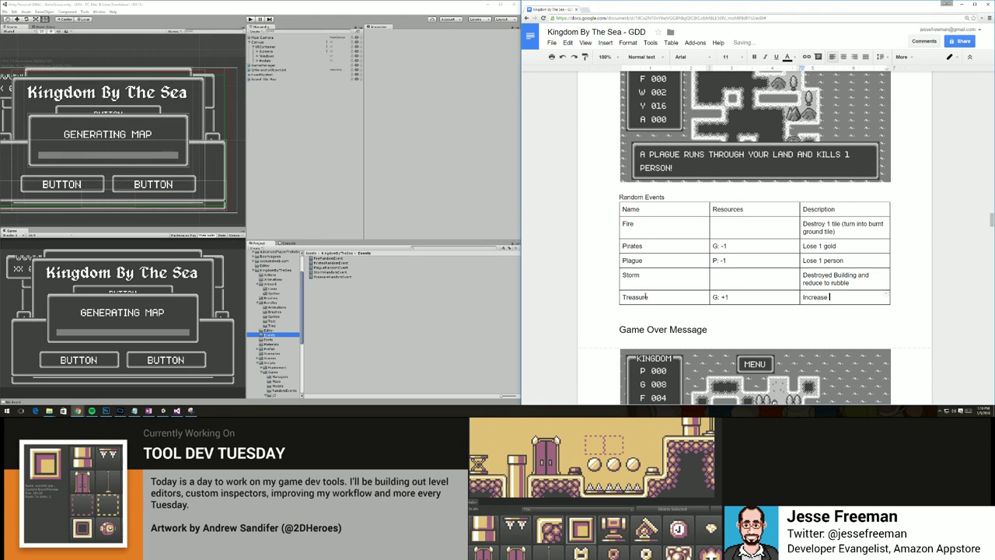
text(1 gold)
Below the Game Over Message heading, add the line "When the game is over, a message is displayed.".
scroll(769, 234, down, 3)
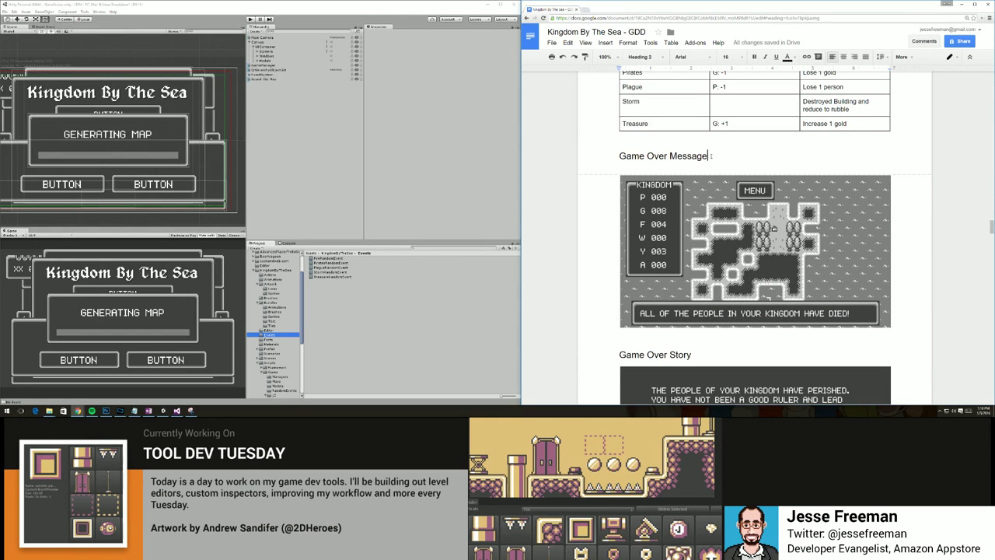
click(710, 157)
key(Return)
text(When the game is ober)
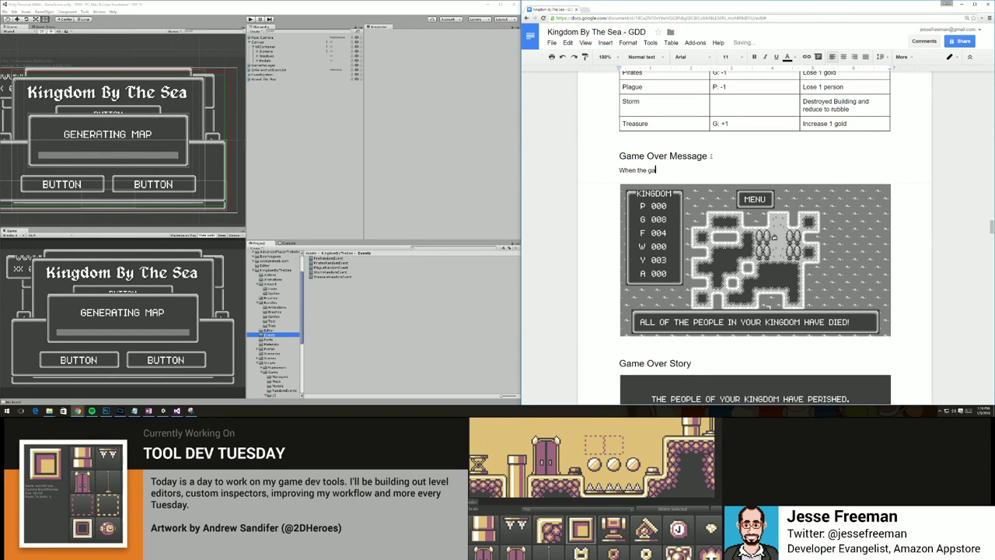
key(BackSpace)
key(BackSpace)
key(BackSpace)
text(v)
key(BackSpace)
key(BackSpace)
text(over, a message is displayed .)
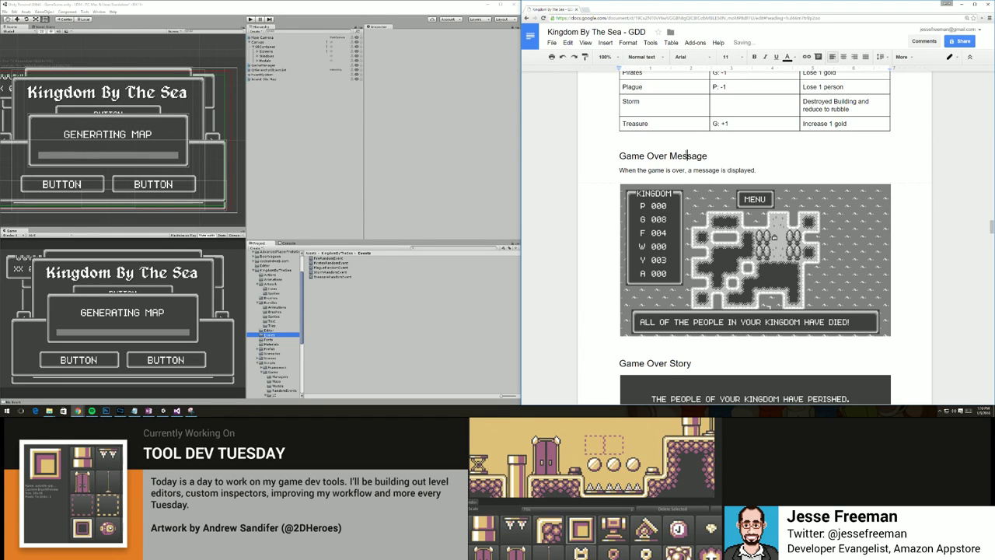
Shorten the "Game Over Message" heading to "Game Over".
double_click(687, 156)
scroll(686, 195, down, 3)
scroll(684, 224, up, 2)
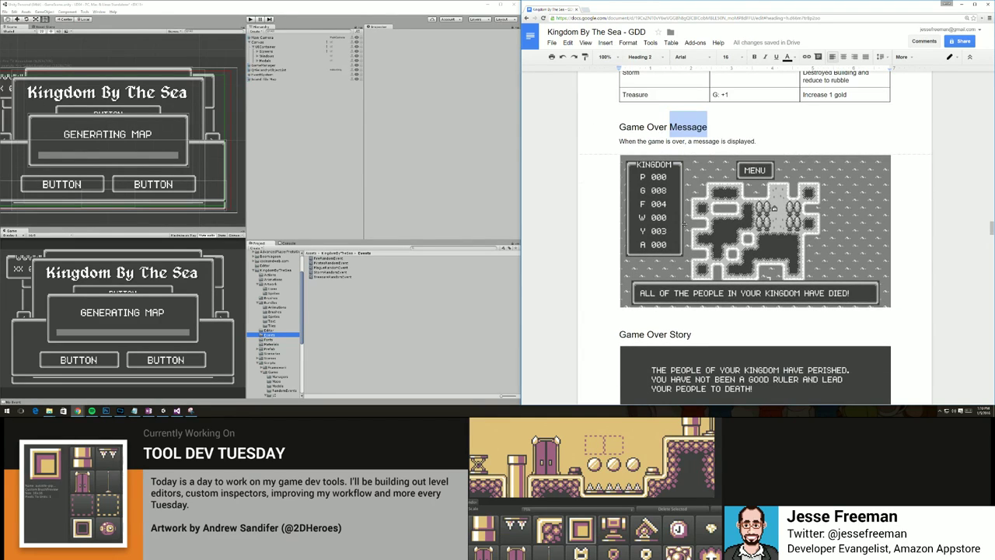
key(BackSpace)
Under "Game Over Story", write "When the game is over, the player is taken to the story screen and a win or lose message is displayed.".
scroll(684, 223, down, 1)
click(699, 276)
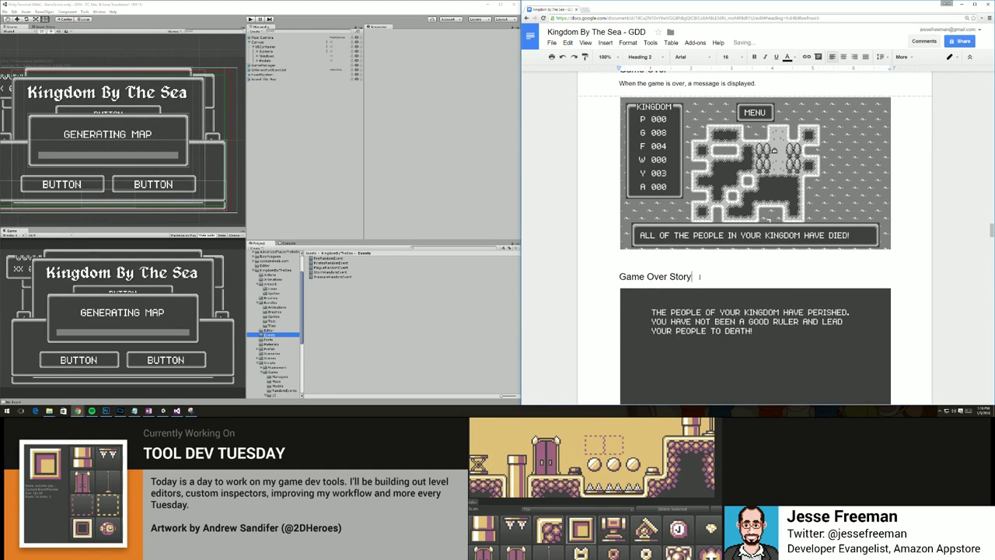
key(Return)
text(When the g)
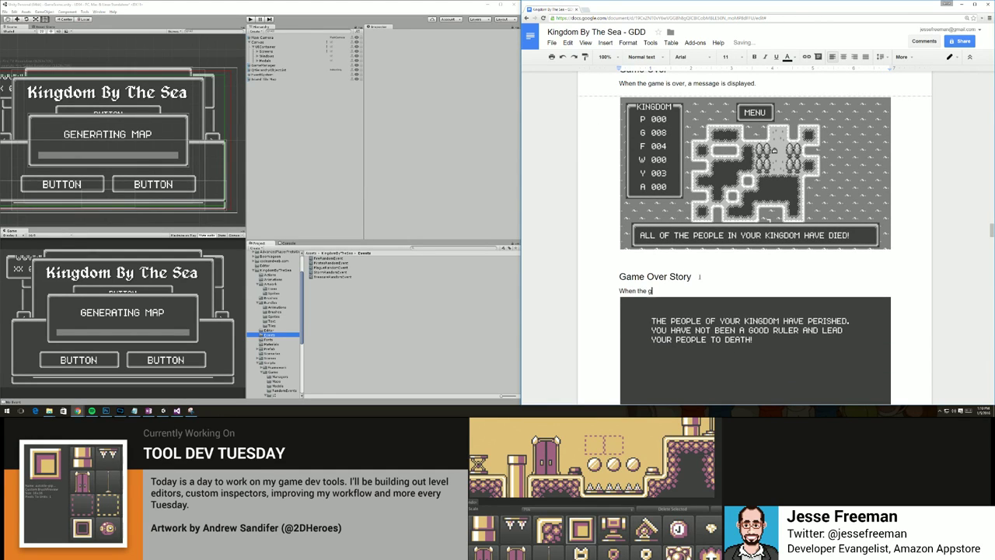
text(ame is over, the player is taken to the story screen and)
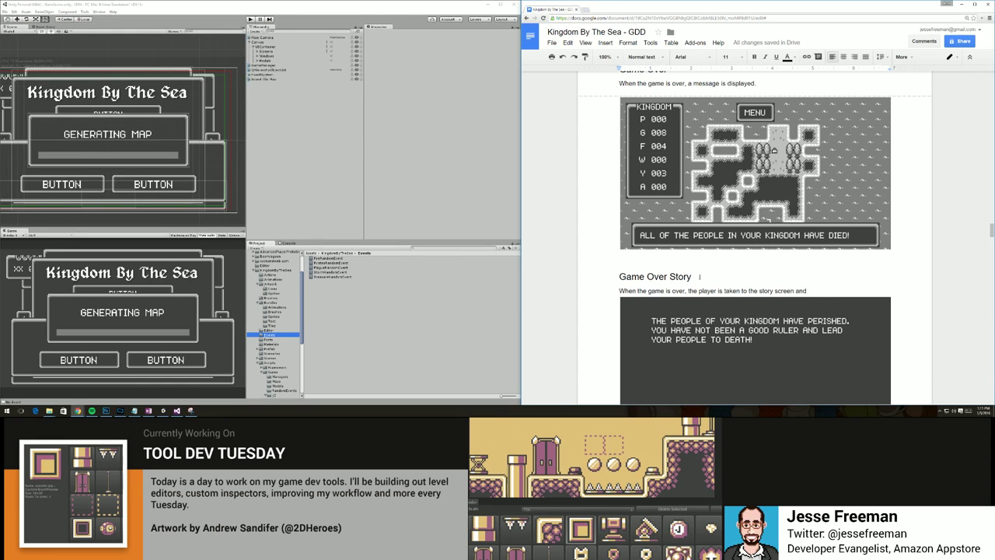
text(sh)
key(BackSpace)
key(BackSpace)
text(a win or lose message is displayed)
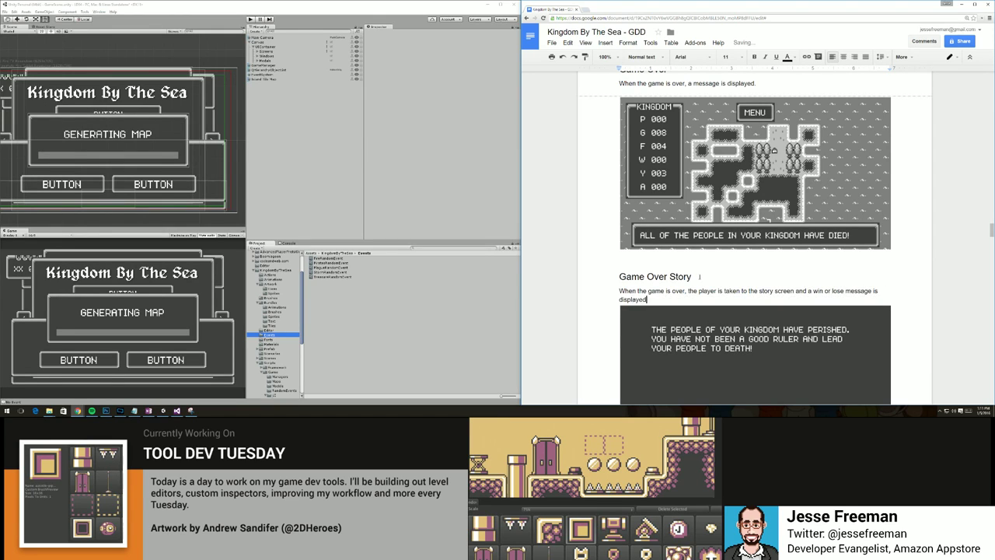
text(.)
key(Return)
Under "High Score Screen", write "The high score screen sums up the player's game. There are two main categories of stats".
scroll(699, 279, down, 3)
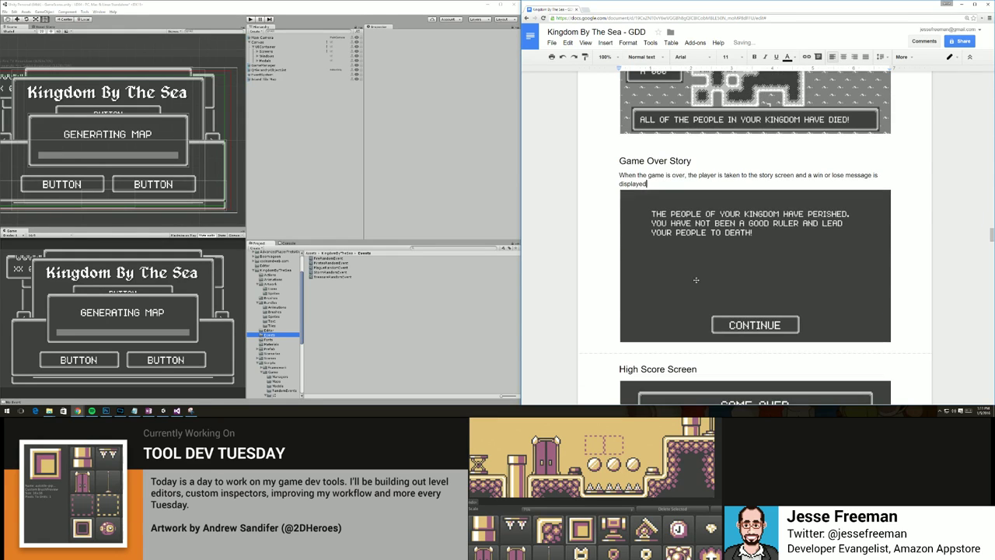
scroll(695, 280, down, 3)
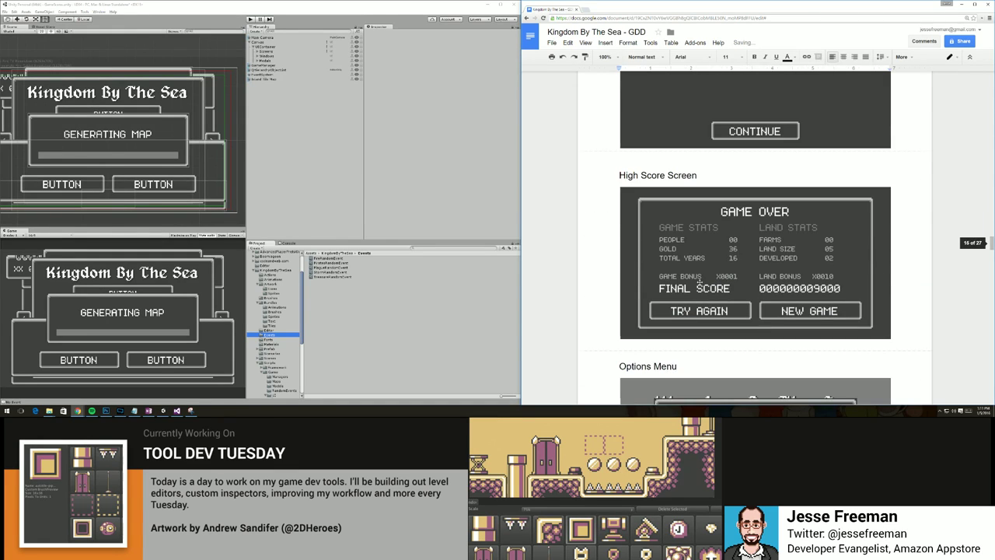
click(702, 175)
key(Return)
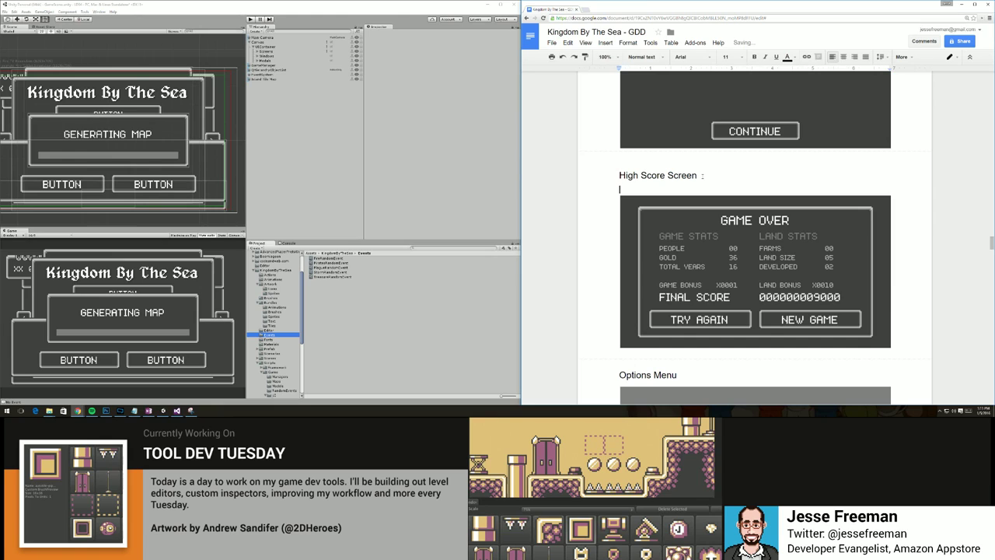
text(The high score screen sums up the player)
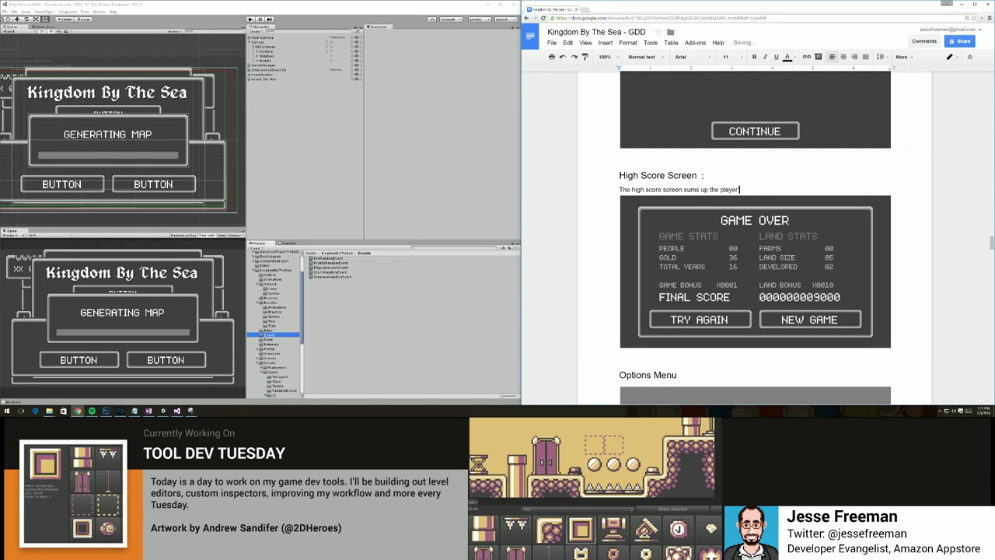
text('s game. There are two main categories of sta)
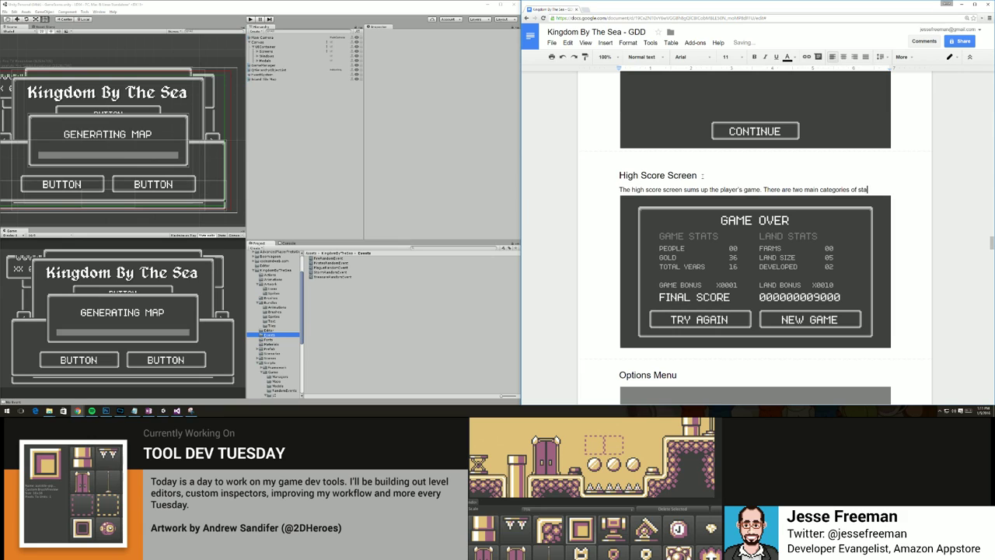
Continue the High Score Screen sentence with ": game stats for the total people, gold and years played".
text(ts: game stats)
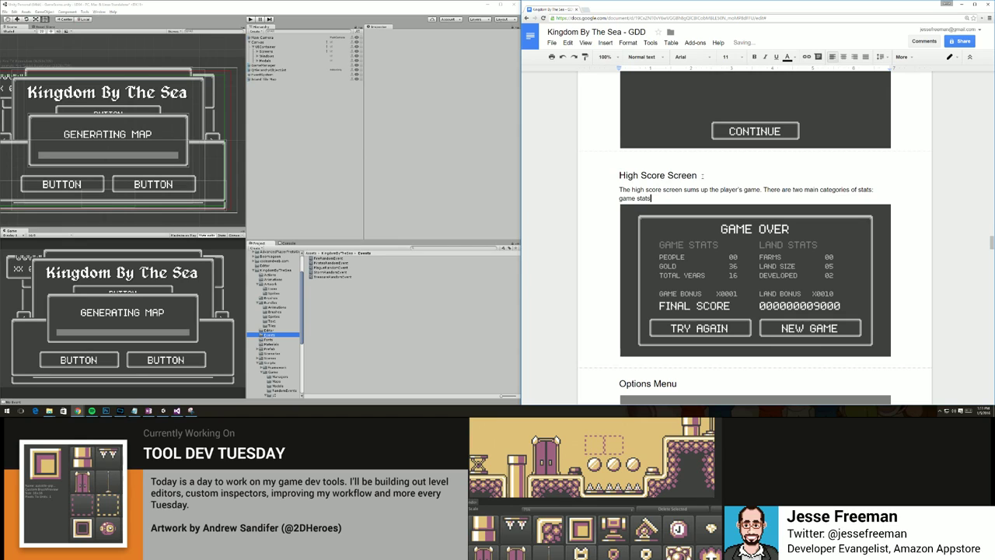
text( for eh)
key(BackSpace)
key(BackSpace)
text(the total people, gold and years played)
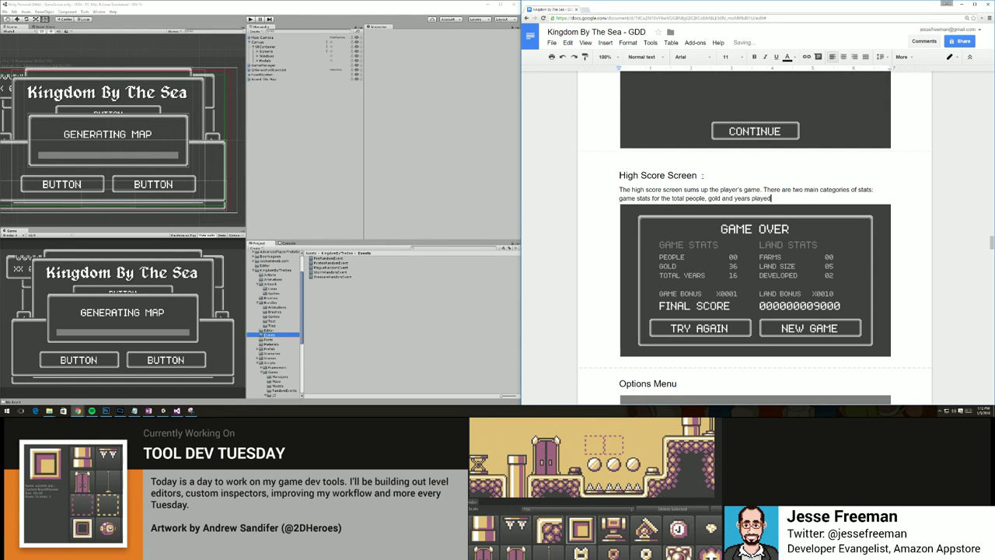
End the sentence after "categories of stats" and start the game stats part as a new sentence with "The first group are".
click(873, 190)
text(. The first )
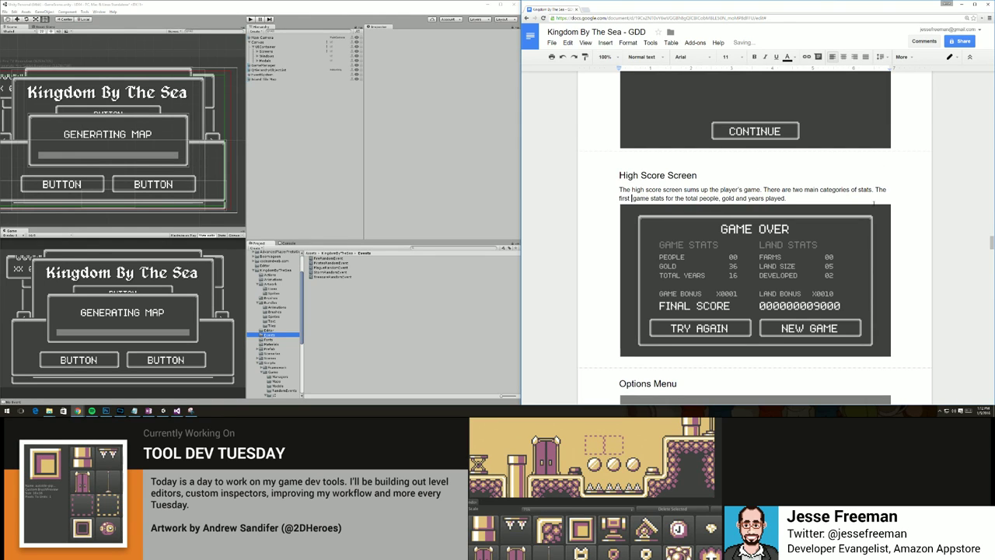
text(ca)
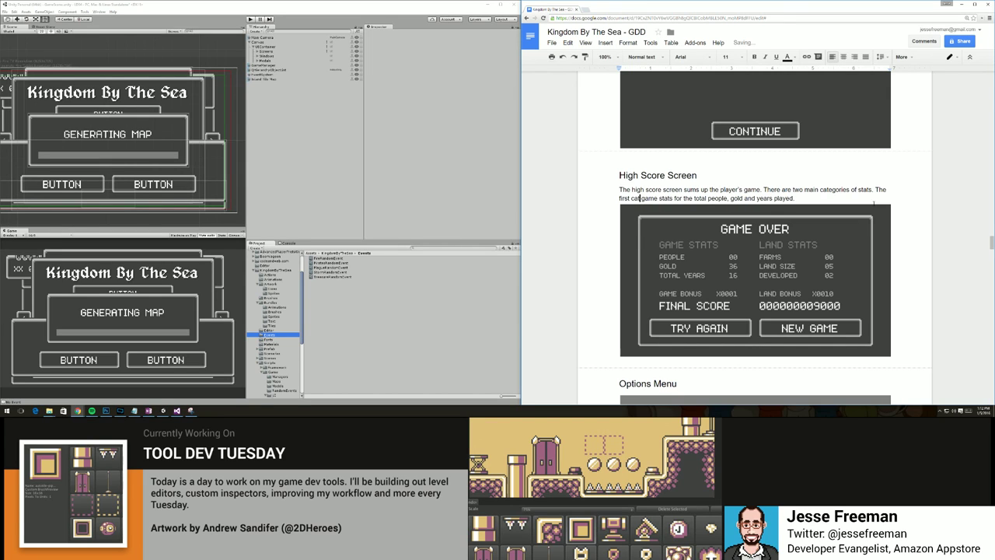
key(BackSpace)
key(BackSpace)
text(gtrou)
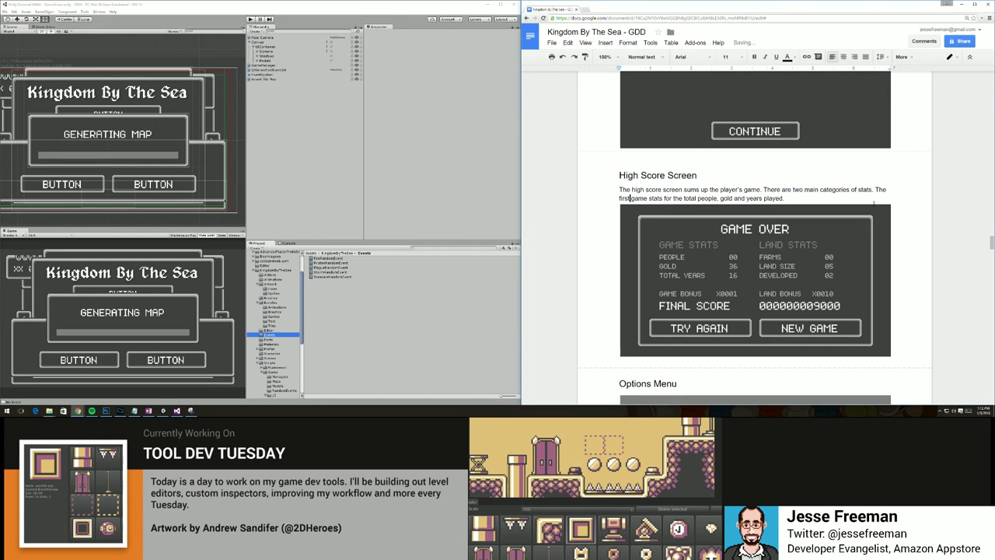
key(BackSpace)
key(BackSpace)
key(BackSpace)
key(BackSpace)
text(roup are)
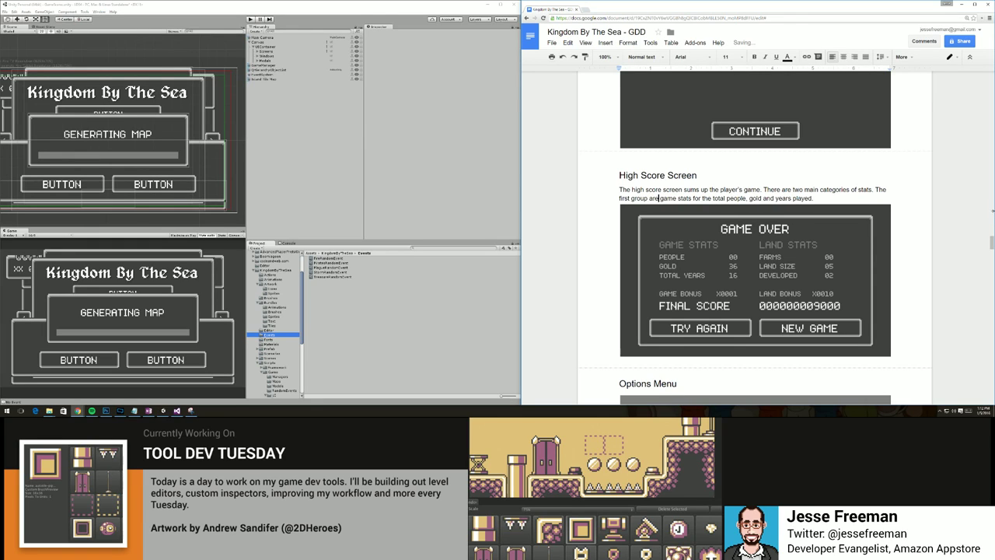
Add to the High Score Screen paragraph a sentence starting "The second group are land stats for total farms, explored tiles and".
click(829, 199)
text(The second)
text( group are )
text(land stas)
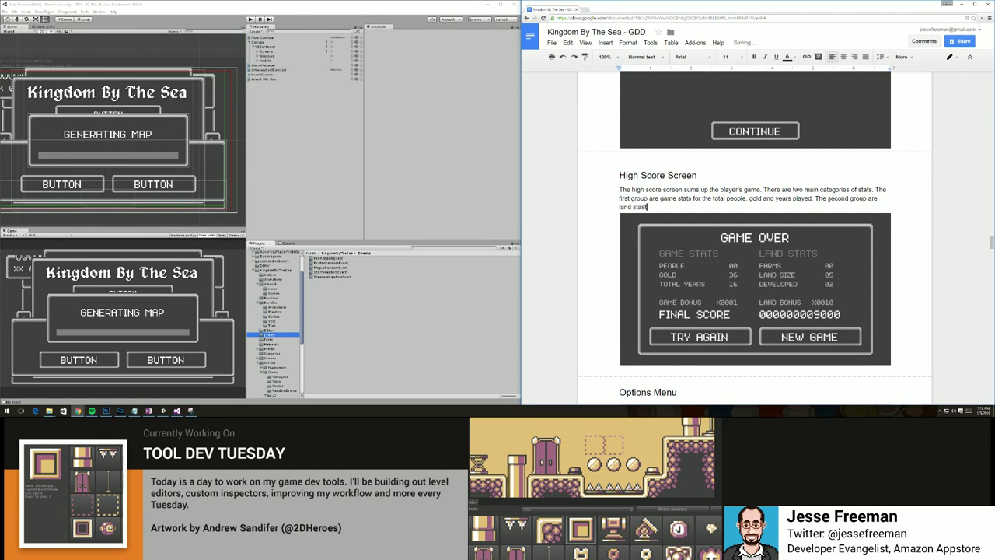
text(t)
key(BackSpace)
key(BackSpace)
text(ts for )
text(toal far)
key(BackSpace)
key(BackSpace)
key(BackSpace)
key(BackSpace)
key(BackSpace)
text(tal farms, explored tiles and develop)
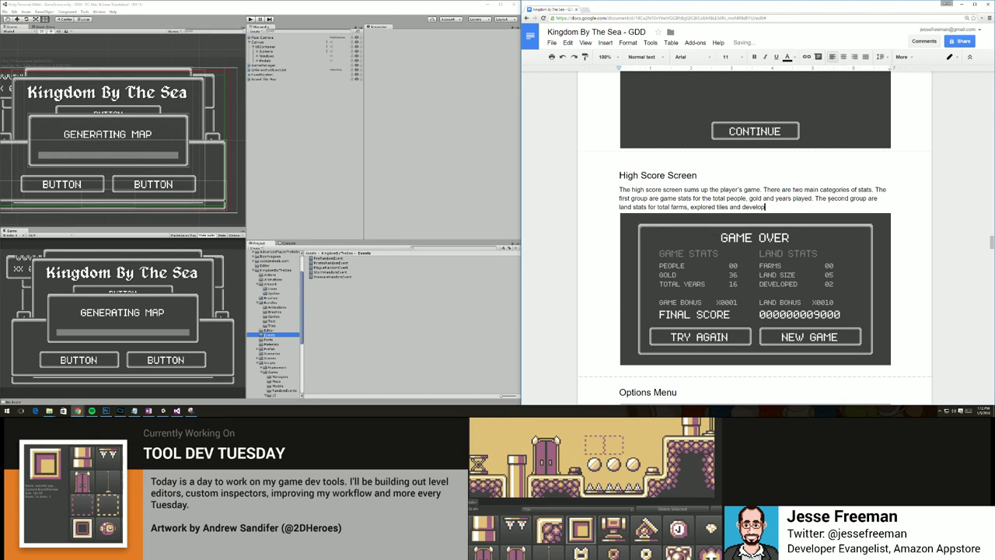
Complete the sentence with "developed tiles." and add "Each group offers up a special bonus which is applied to the final score.".
text(ed tiles. Each group offers up a special bo)
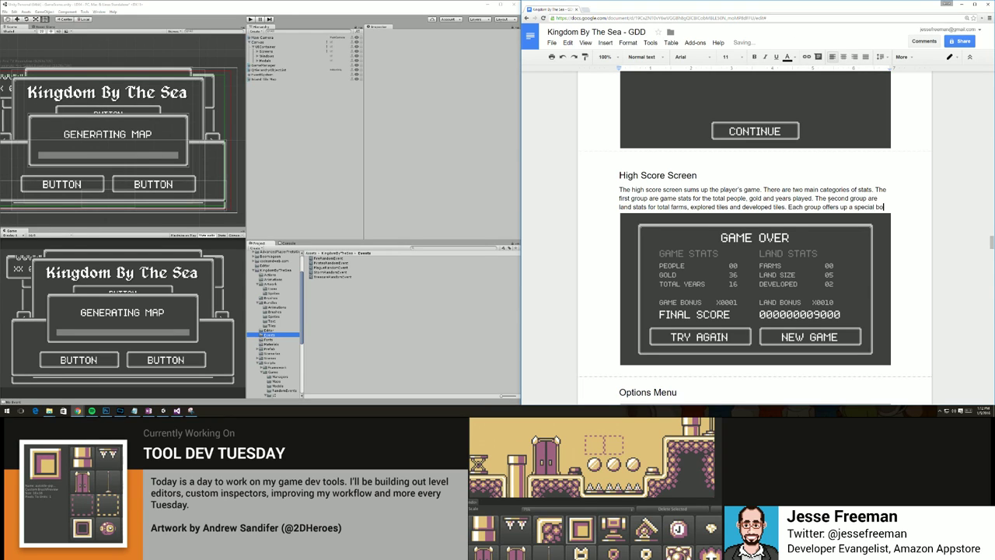
text(nus which )
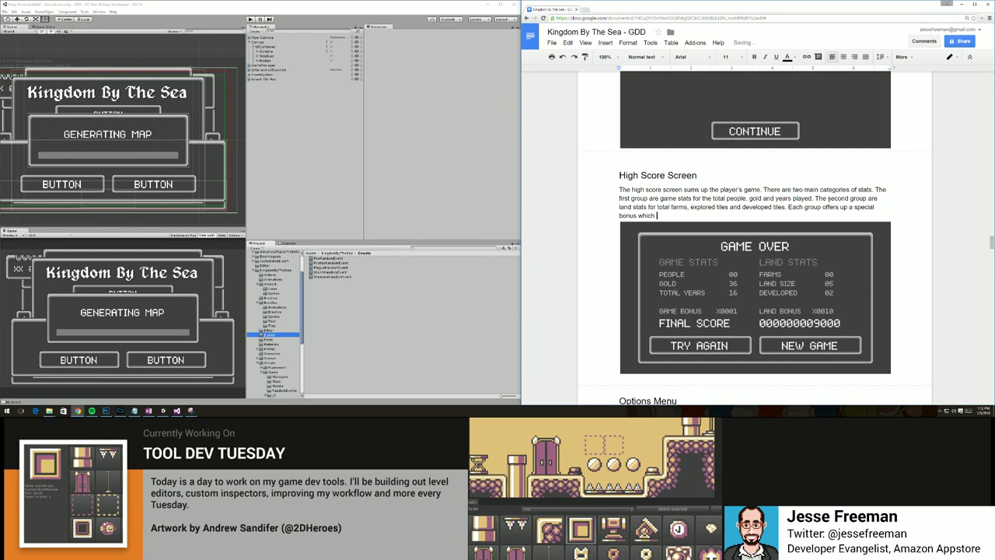
text(is applied to the final score.)
key(Return)
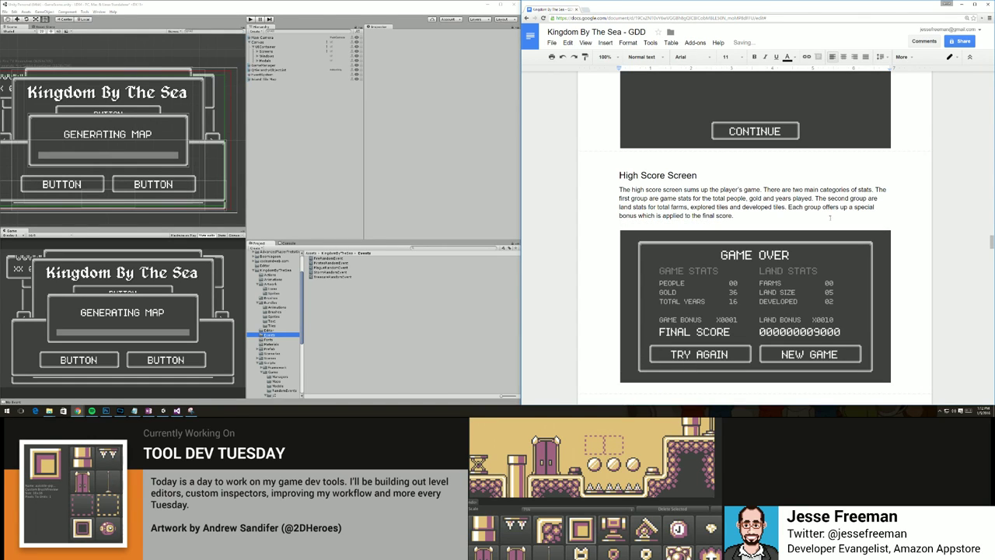
Under "Options Menu", write "Options for the game include turning on/off sounds and help as well as closing the menu and quitting the game".
scroll(829, 225, down, 2)
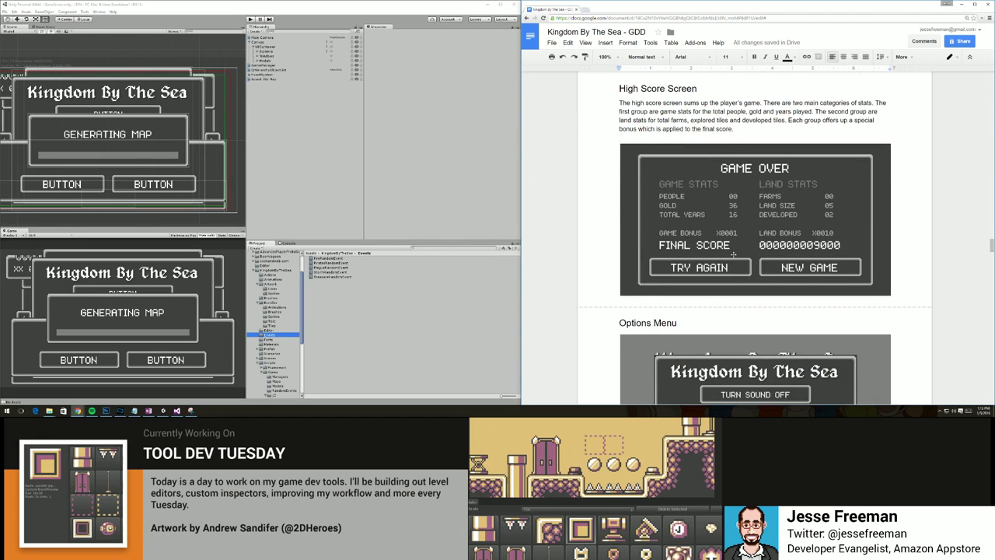
scroll(733, 254, down, 3)
click(685, 178)
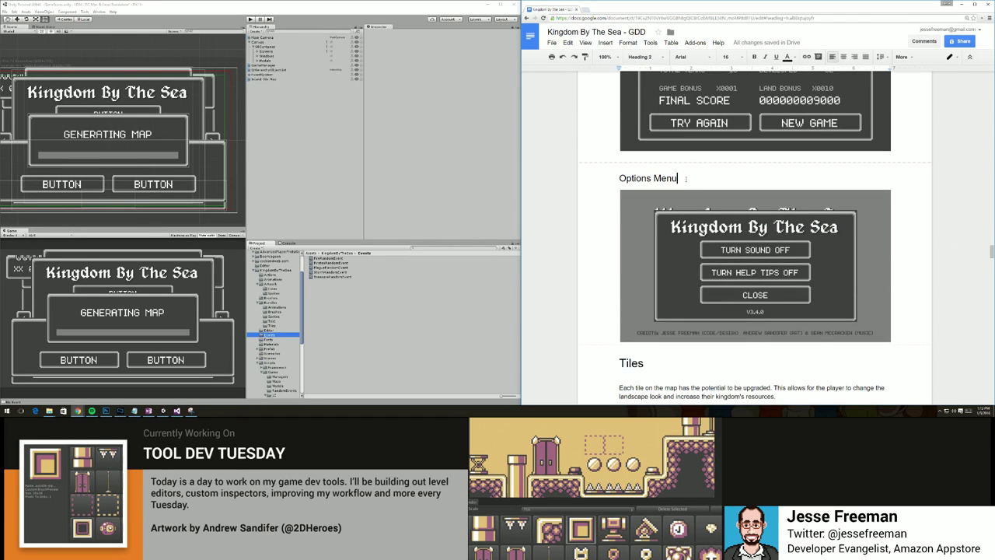
key(Return)
text(Ope)
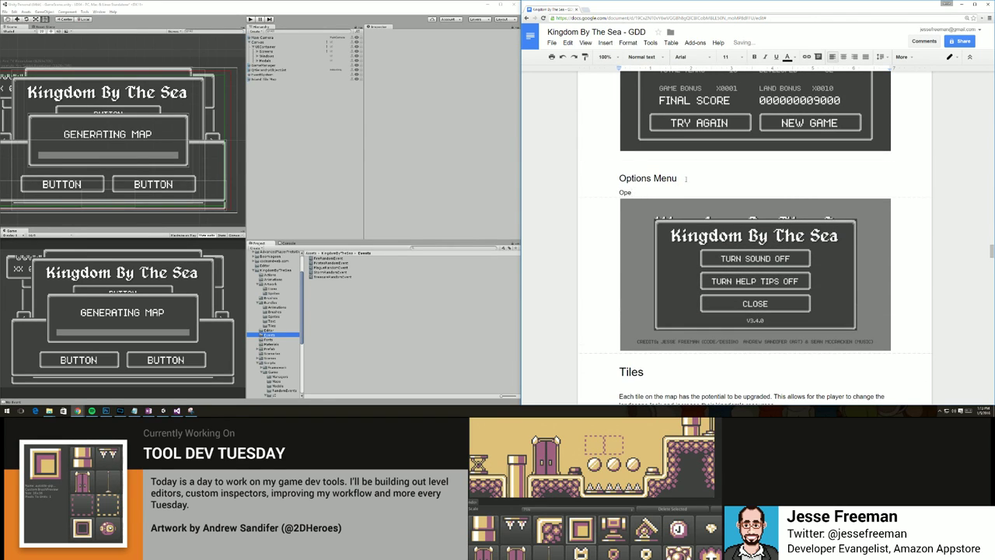
text(tions for the game include turning on/off sounds and hel)
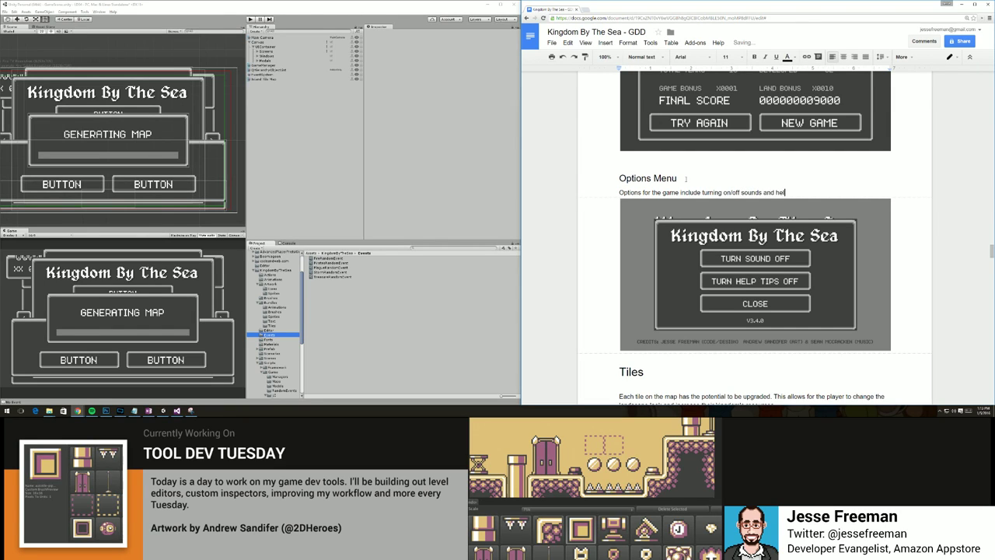
text(p as well as closing)
text(he menu and quittin)
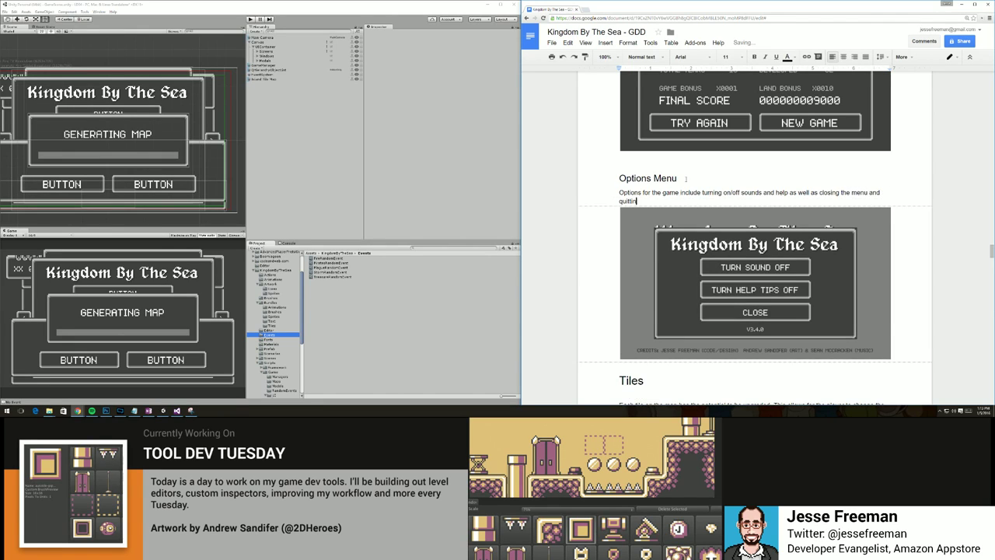
text(g the game (which only shows up in the game)
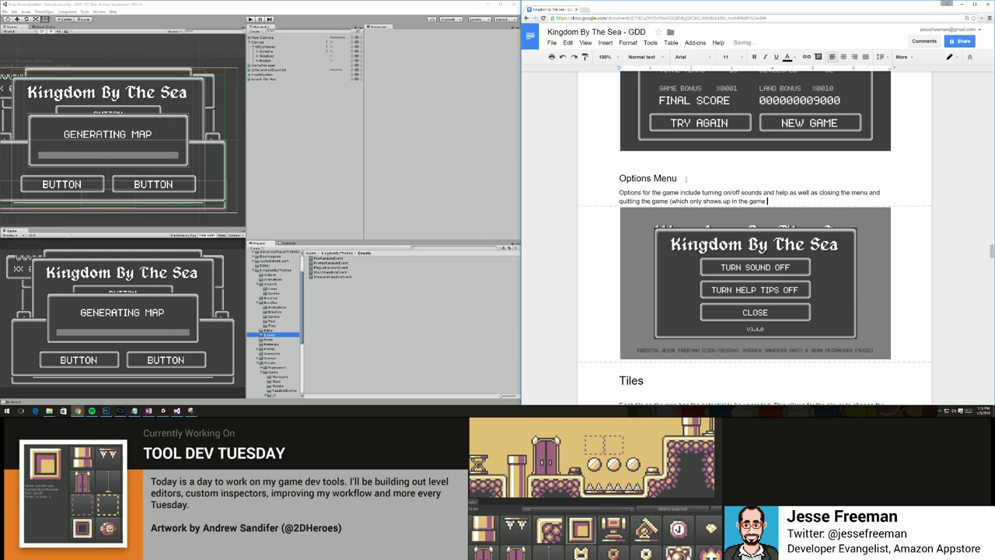
Reword the parenthetical about quitting the game to "(which only shows up when the game is being played)".
key(BackSpace)
key(BackSpace)
key(BackSpace)
key(BackSpace)
key(BackSpace)
key(BackSpace)
key(BackSpace)
key(BackSpace)
key(BackSpace)
key(BackSpace)
key(BackSpace)
text(when the game is being played))
Correct "landscape" to "landscape's" in the Tiles introduction and remove the empty line below that paragraph.
scroll(754, 132, down, 3)
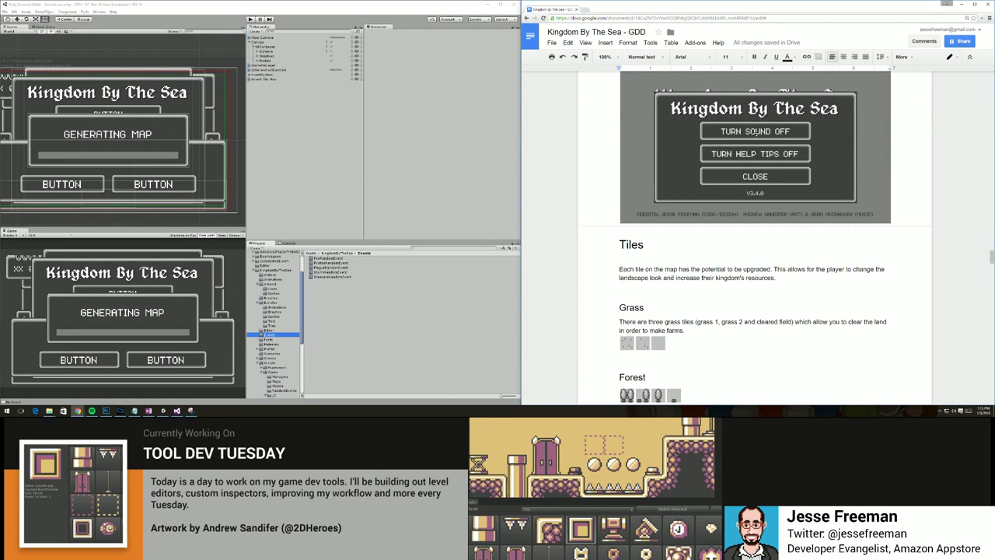
click(659, 262)
click(648, 278)
text('s)
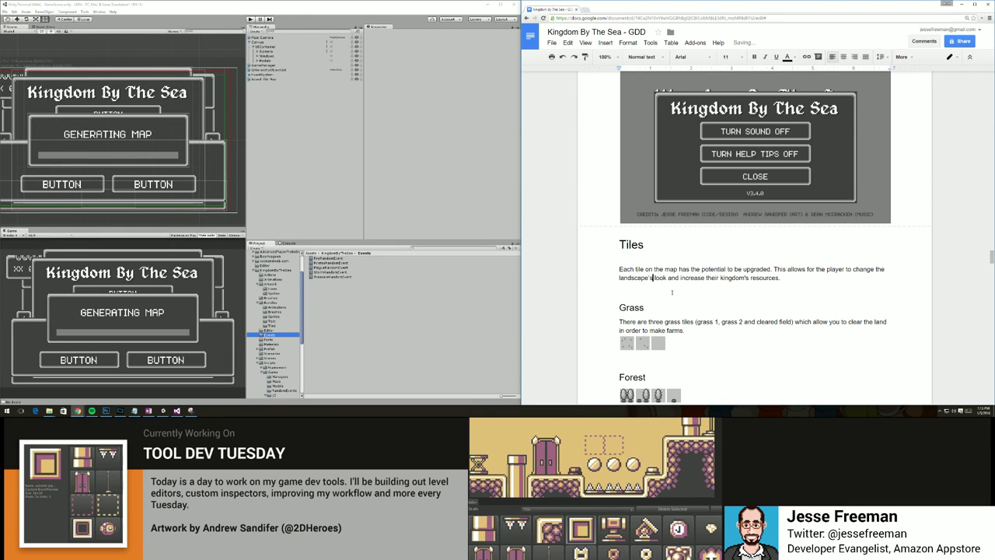
click(662, 294)
click(659, 287)
key(BackSpace)
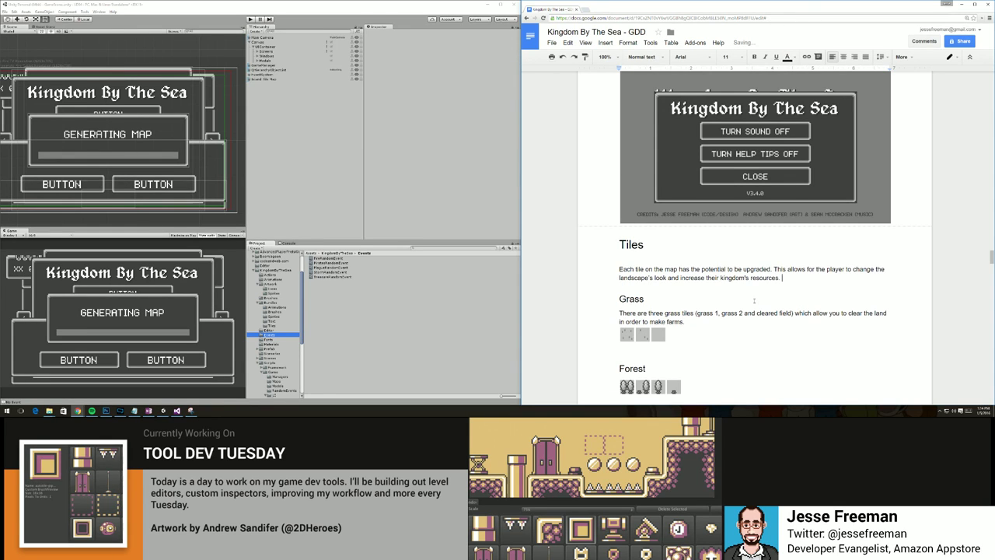
Continue the Tiles introduction with "When the island is generated, each resource is randomly distributed".
text(When the island is generated)
key(BackSpace)
key(BackSpace)
text(each resource is )
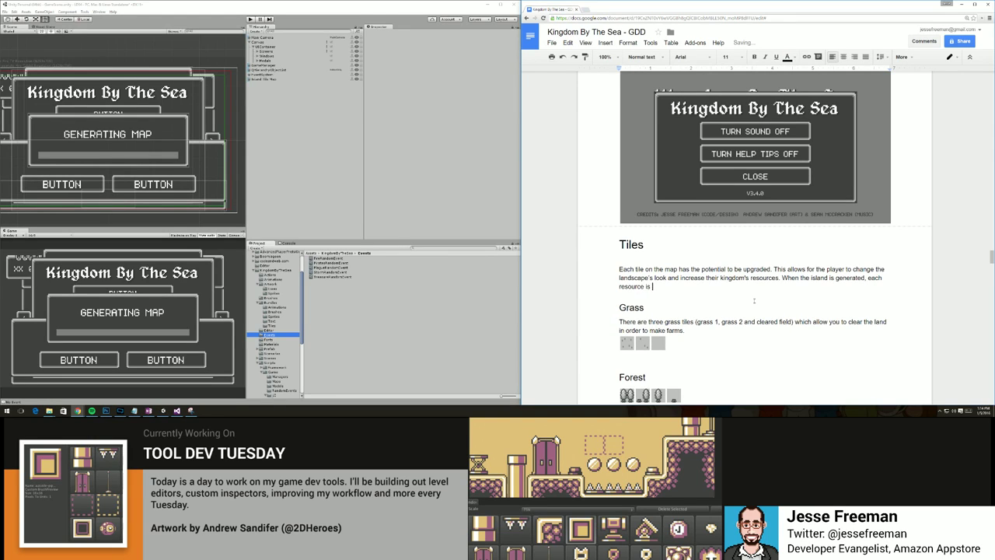
text(randim)
key(BackSpace)
key(BackSpace)
text(omly di)
text(stribut)
text(ed )
Complete the sentence with "by a mine sweeper like formula." and add "Here are the random generation steps:" followed by a new line.
text(by a min)
text(e s)
text(pw)
key(BackSpace)
key(BackSpace)
text(weeper ()
key(BackSpace)
text(like foo)
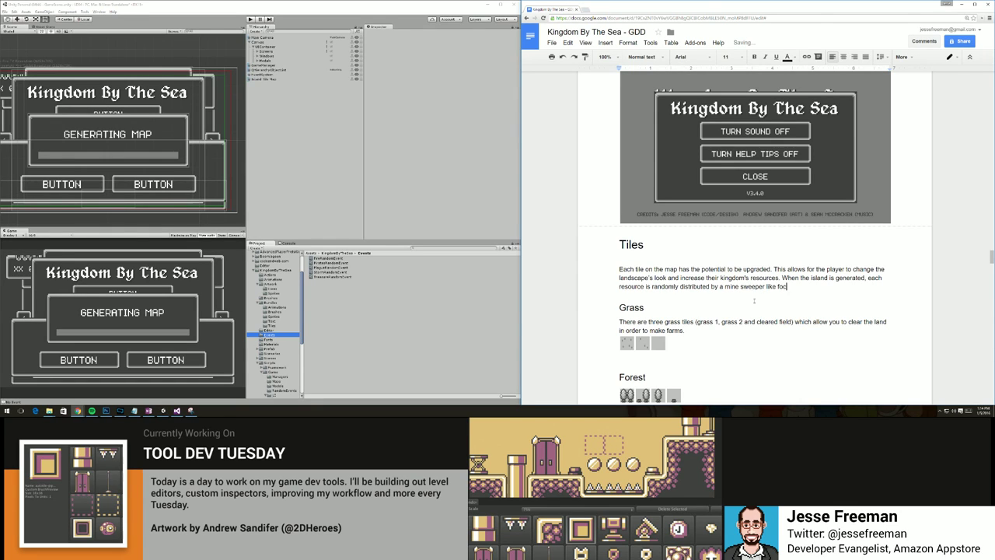
key(BackSpace)
text(rmula. Here are the random generation stem)
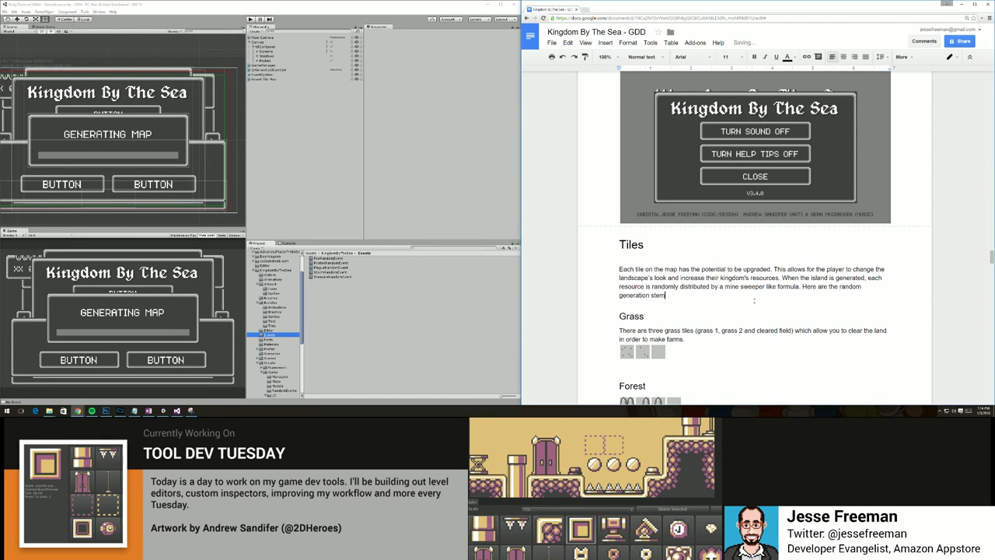
key(BackSpace)
text(ps:)
key(Return)
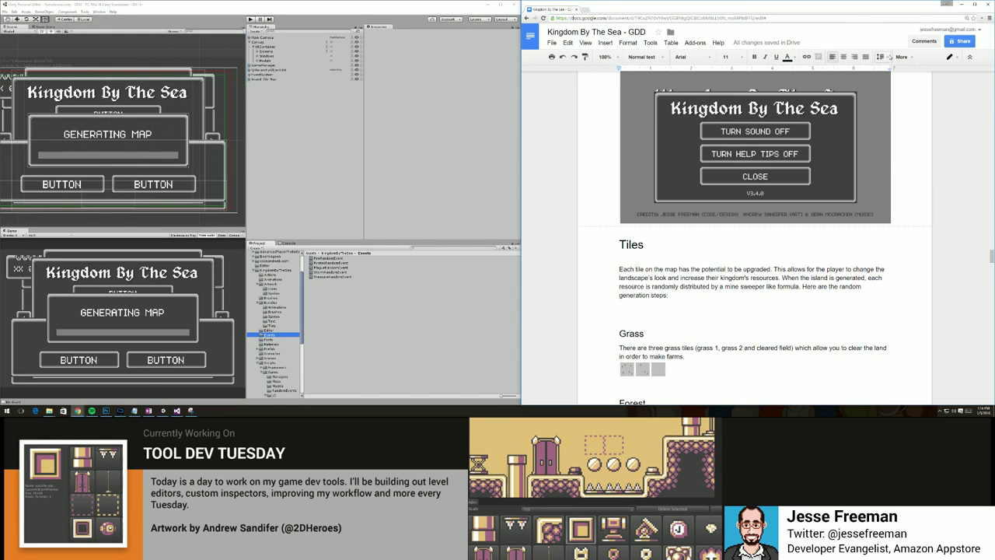
Start a numbered list below the Tiles introduction with the item "The island is generated".
click(888, 57)
click(889, 58)
click(902, 57)
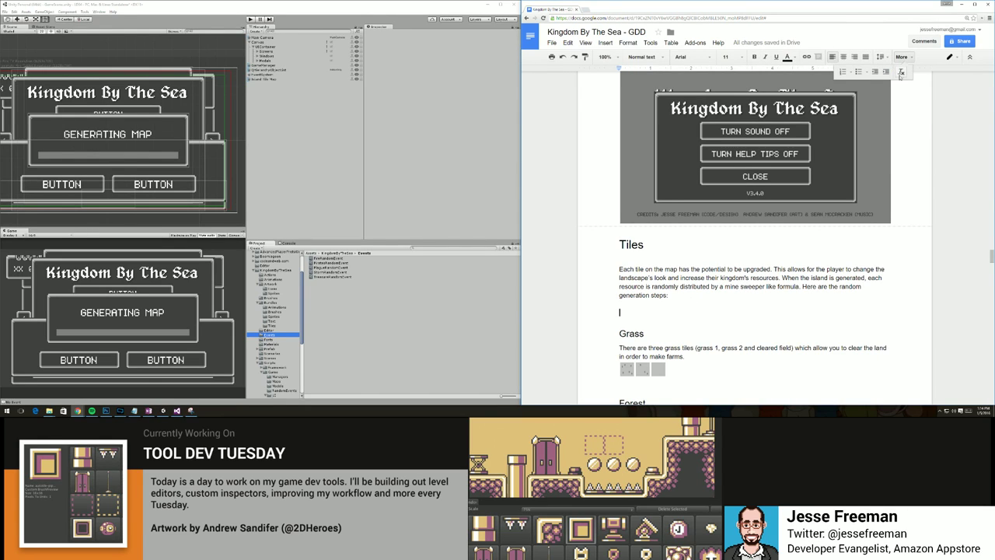
click(843, 72)
text(The island is )
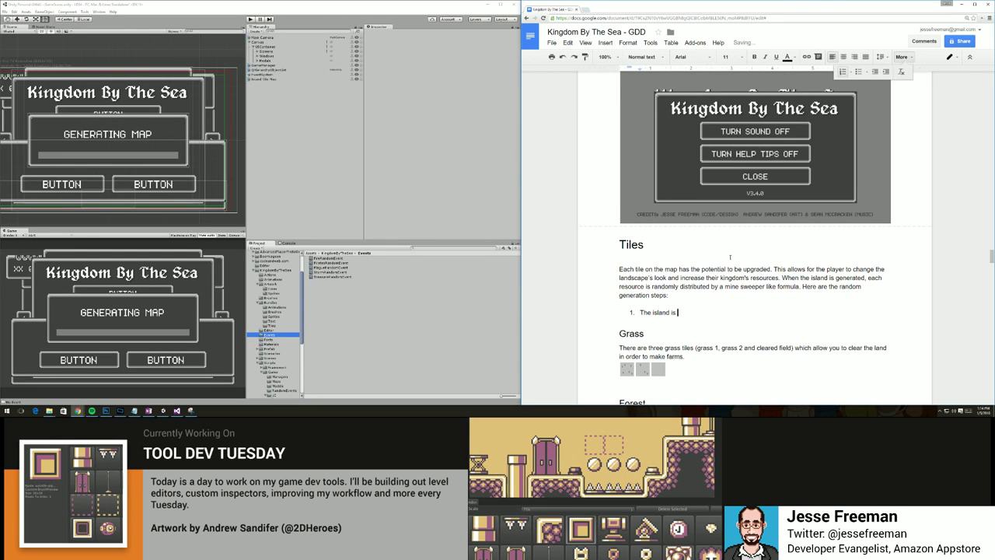
text(generated)
key(Return)
key(Return)
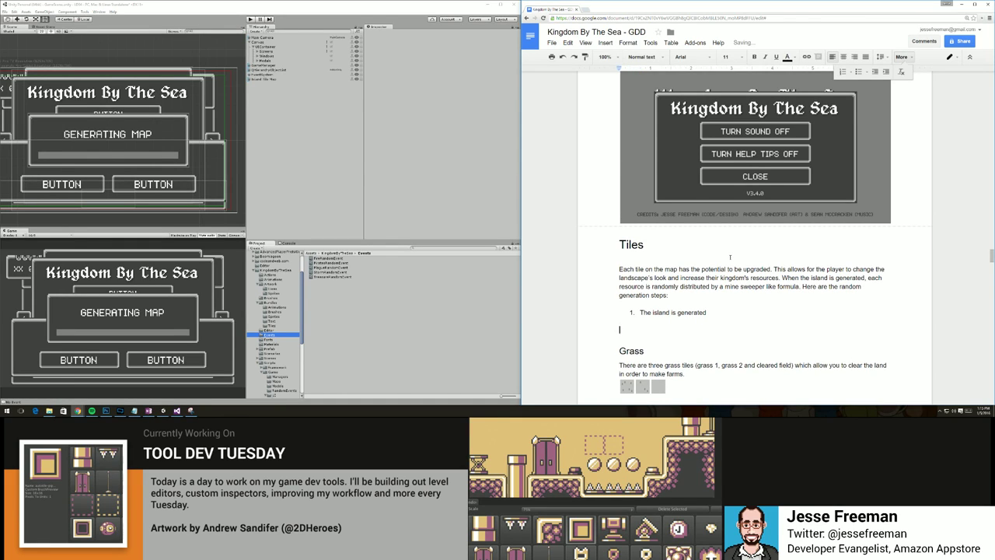
key(BackSpace)
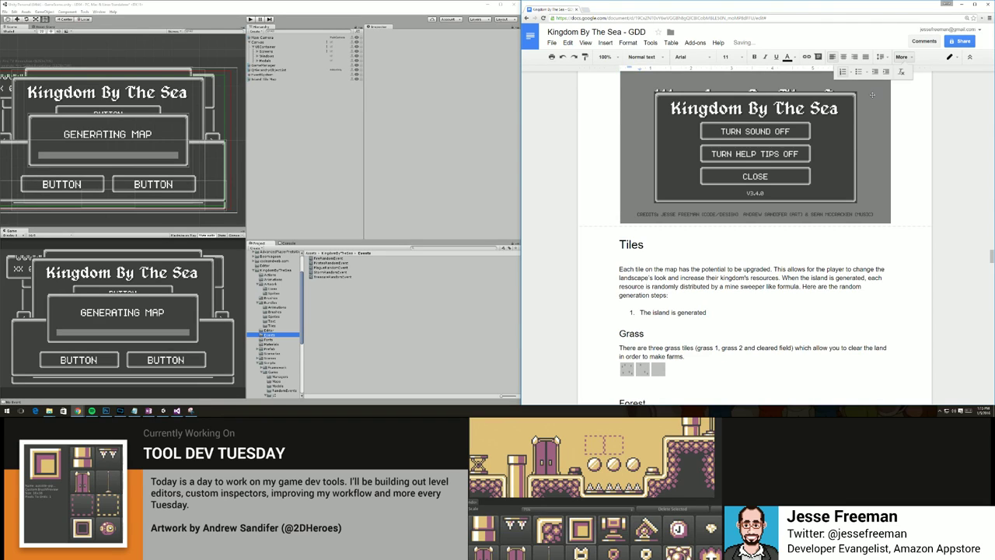
Remove the automatic list formatting from the first generation step and number it as plain text "1.".
click(844, 71)
text(1.)
key(ctrl+z)
Add the second generation step as plain text: 2. "Landmarks" are added to the island.
key(Return)
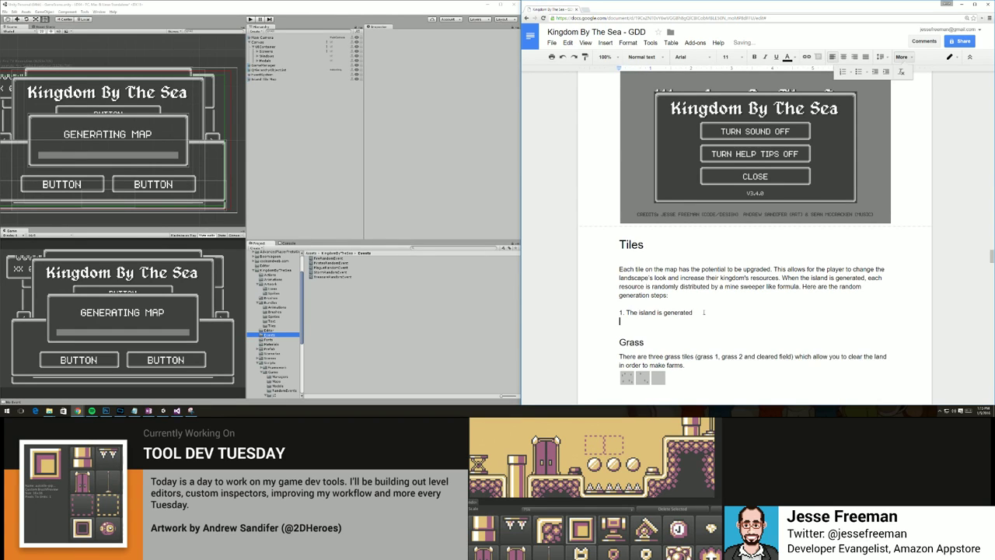
text(2.)
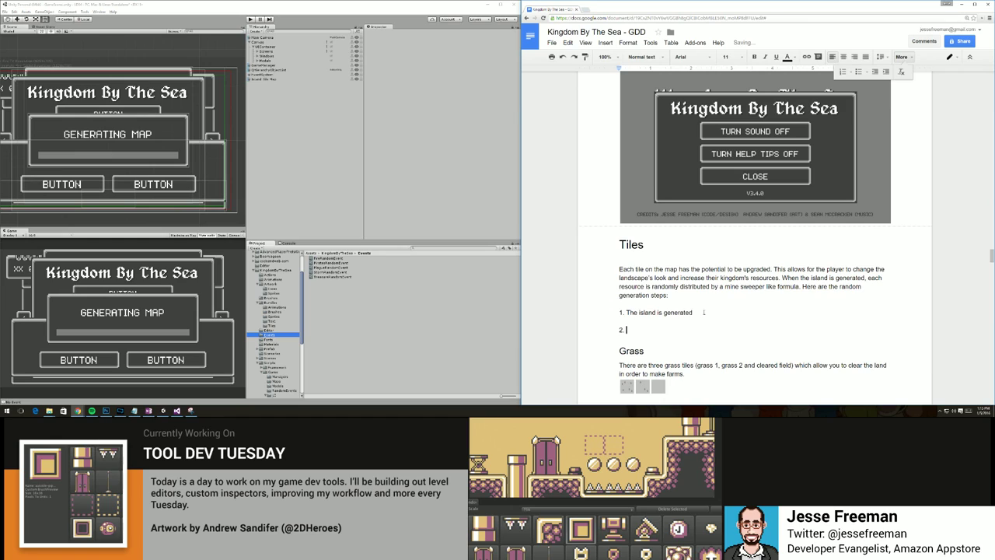
text( "Landmarks" )
text(are )
text(added to th)
text(e island)
Add the line "3. Each tile is given a resource value based on their proximity to the landmarks".
key(Return)
text(3. )
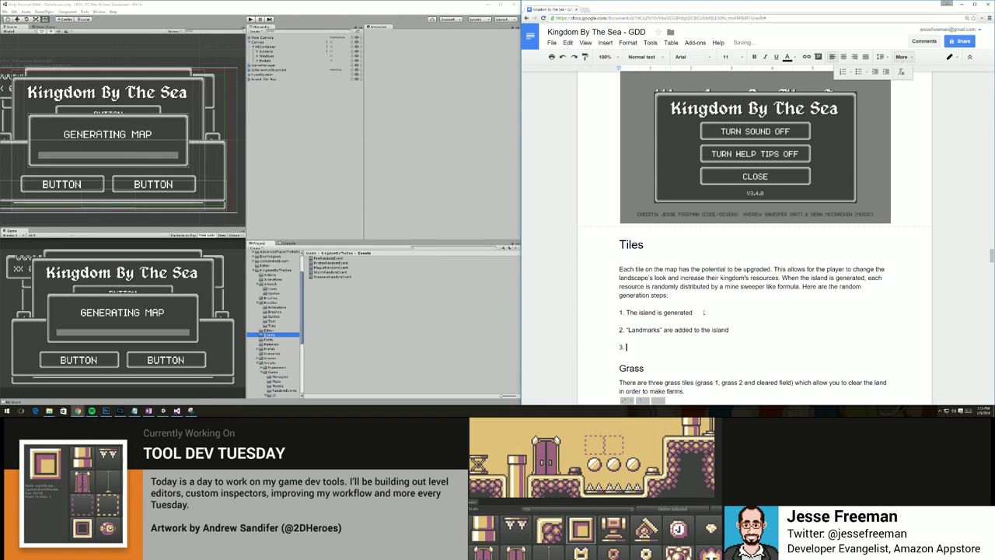
text(Each tile is given a resource b)
key(BackSpace)
text(value based on ht)
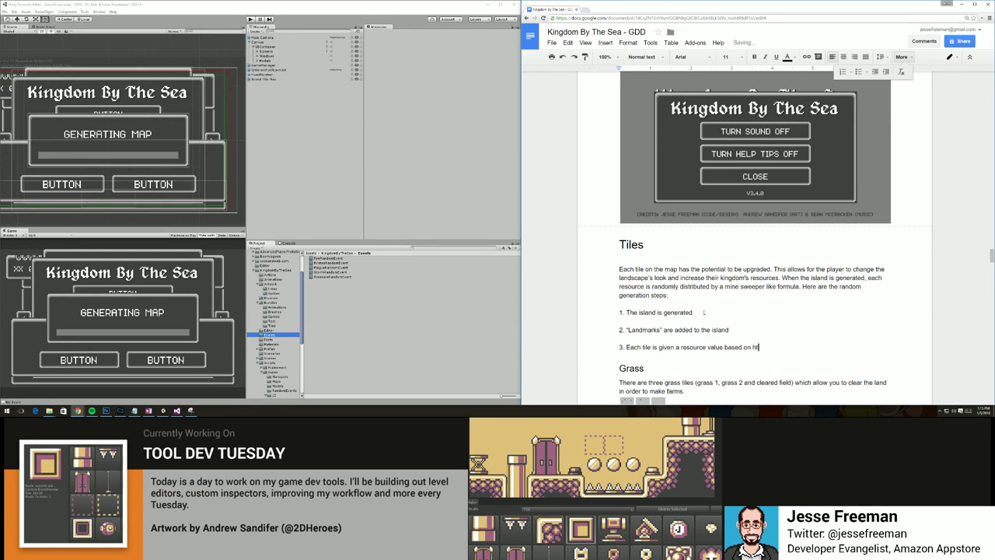
key(BackSpace)
key(BackSpace)
text(their prox)
text(imi)
text(ty to )
text(the landmarks)
Extend the third generation step with ": 1 is Grass, 2 are trees".
text(. Ga)
key(BackSpace)
text(rass)
key(BackSpace)
text(: 1 is)
key(Right)
text(, 2 are tree)
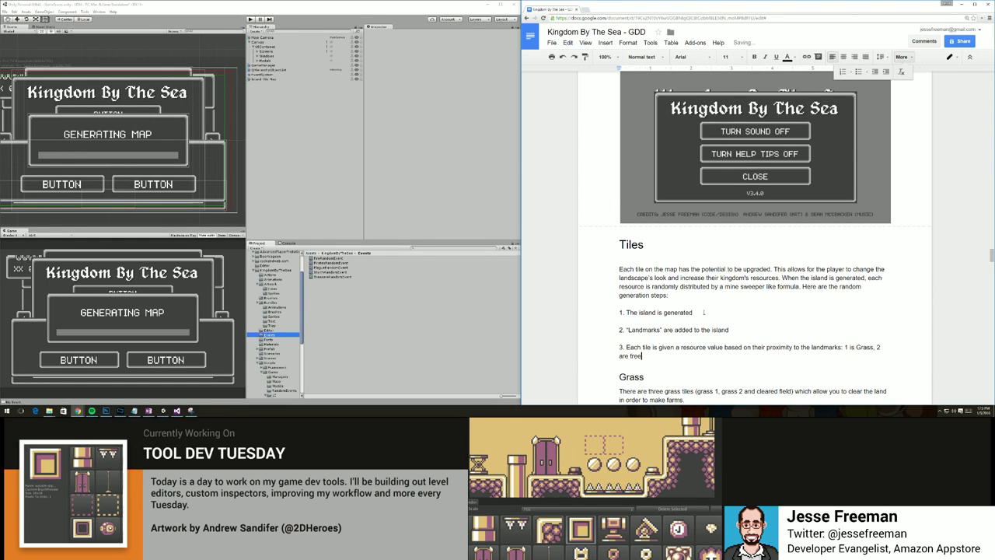
Complete it with ", 3 are hills and 4 are mountains. The more landmarks around a given tile, the higher the value will be.".
text(s, 3 are hills and 4 are mountains. The more lan)
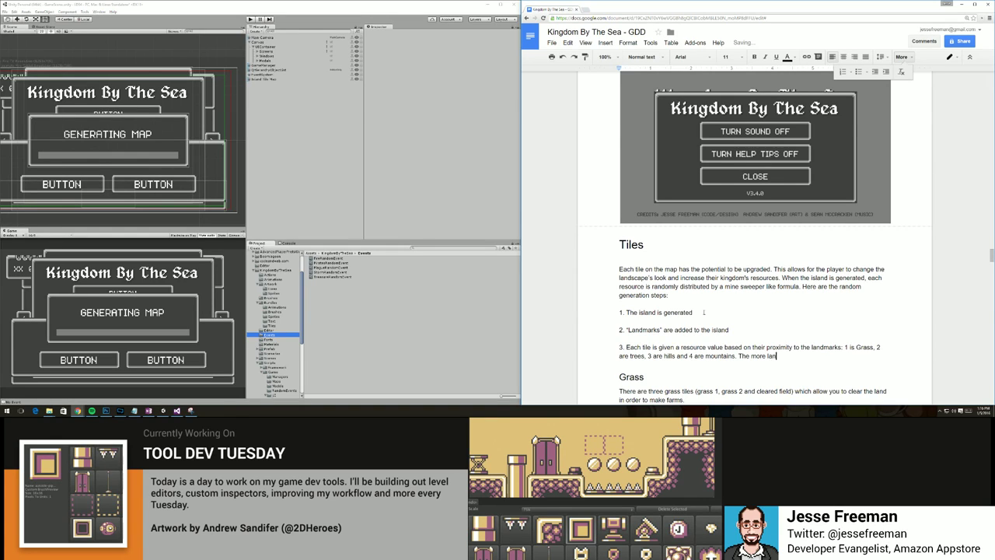
text(dmarks around a given tile, the higher the val)
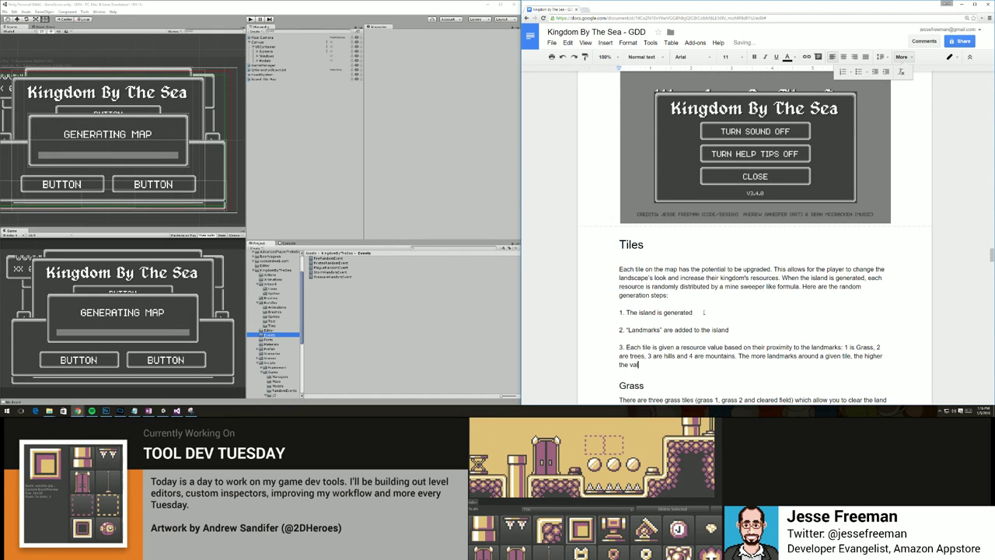
text(ue will be)
Insert "2. The coast is deformed to make it look more organic" between the island generation and landmarks steps.
key(Return)
key(Return)
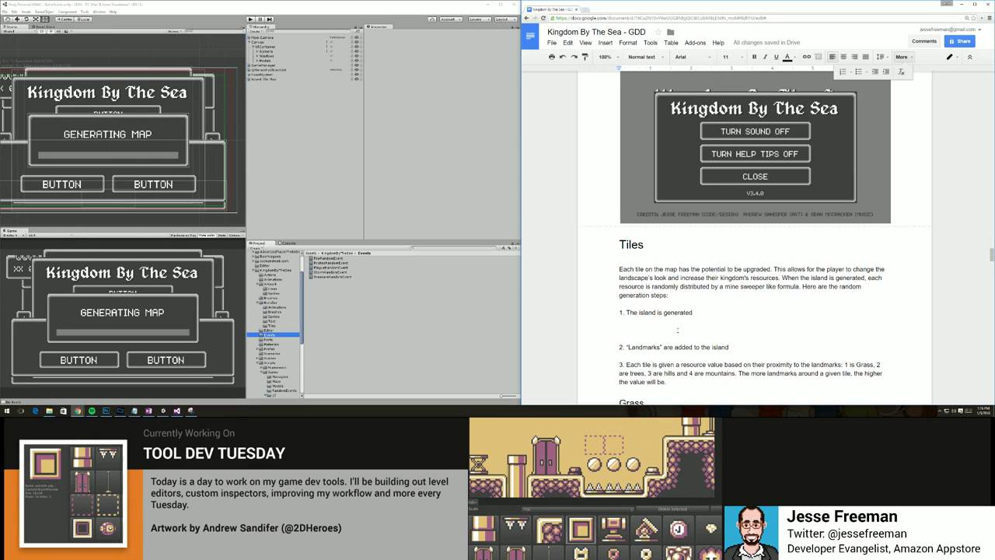
text(2. The coast is deformed to make it)
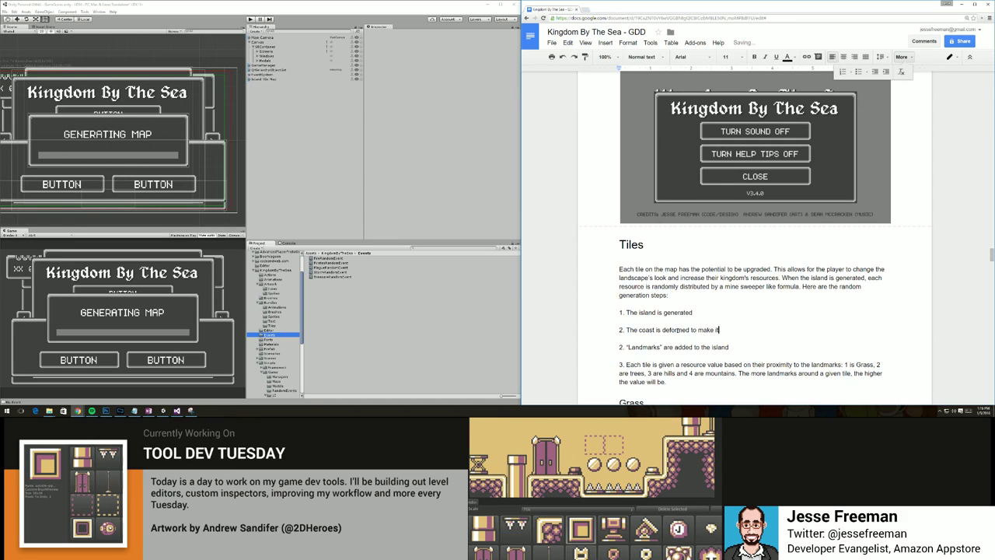
text( look more organic)
Renumber the landmarks step as 3 and the resource value step as 4.
key(BackSpace)
text(3)
scroll(678, 316, down, 2)
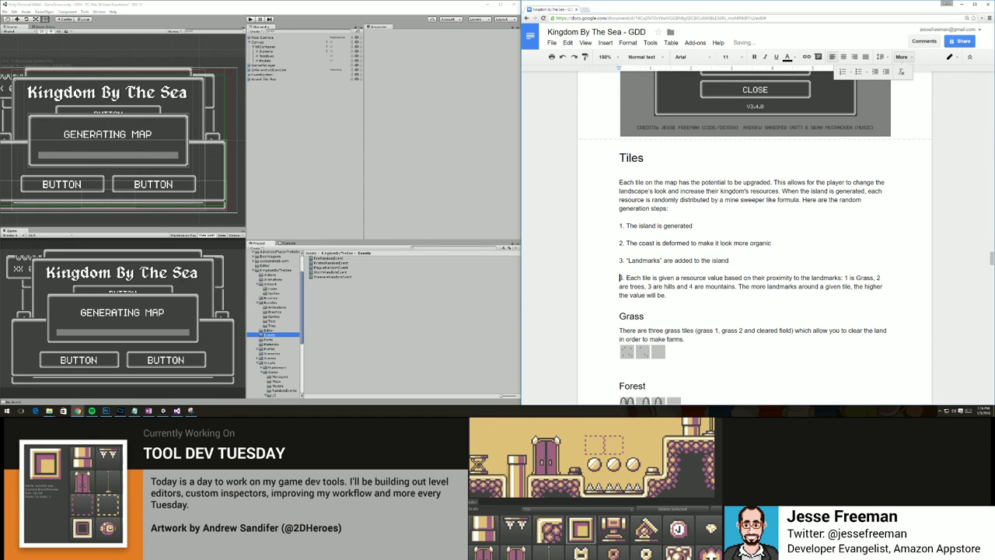
key(Delete)
text(4)
Add "5. Landmarks are converted into water tiles which become lakes or channels in the final map." below step 4.
key(Return)
key(Return)
text(5. Land)
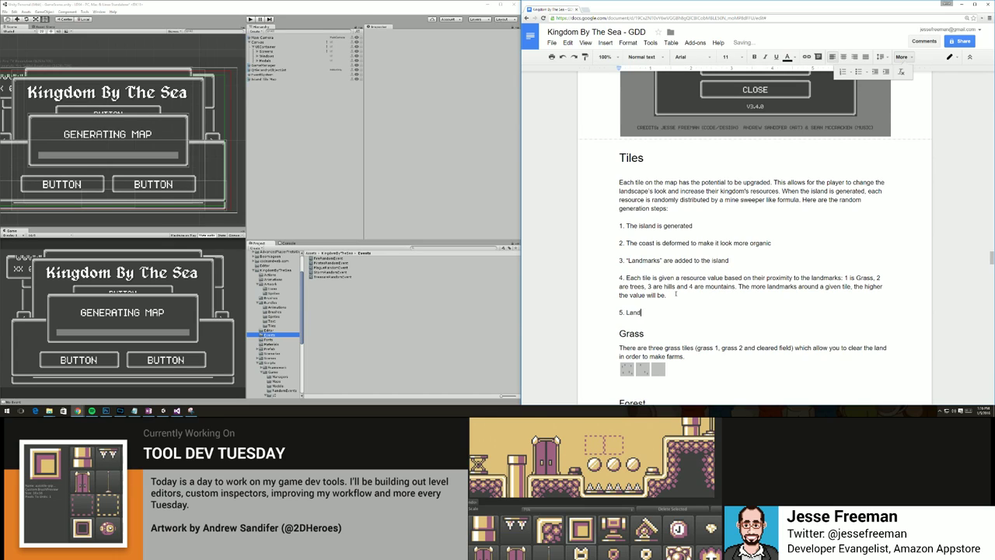
text(marks are converted into water tiles which b)
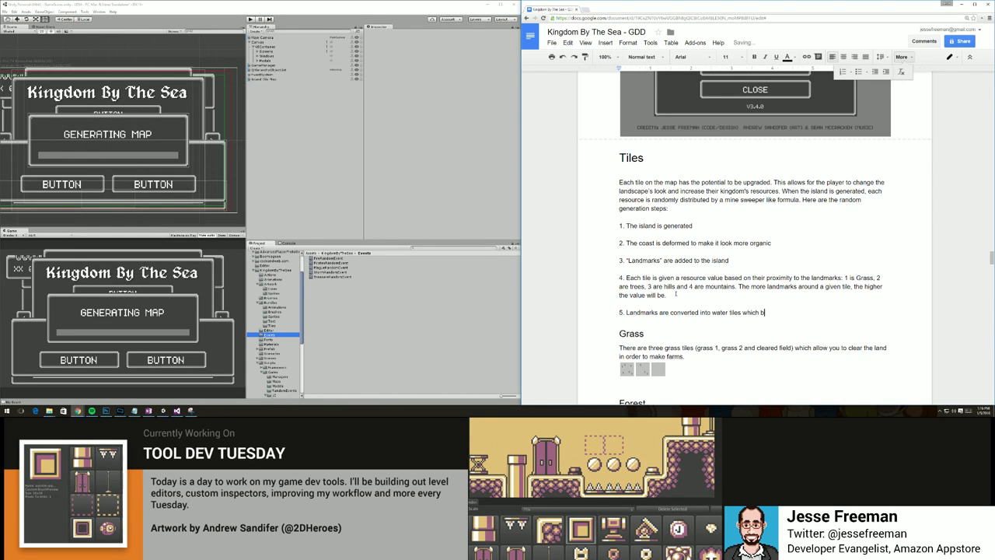
text(ecome lakes or channels in the final map.)
Indent all five random generation steps by one level.
drag(619, 224, 884, 312)
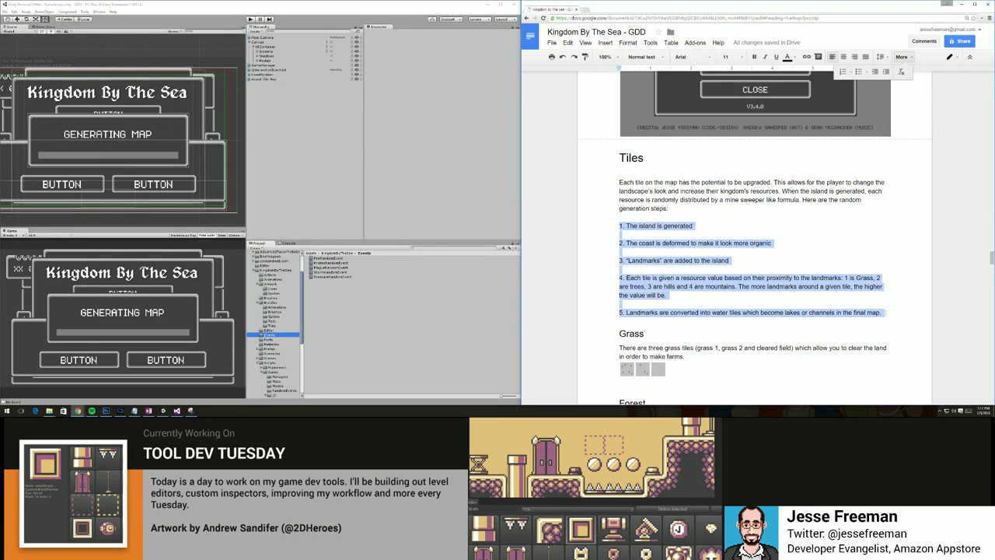
click(885, 71)
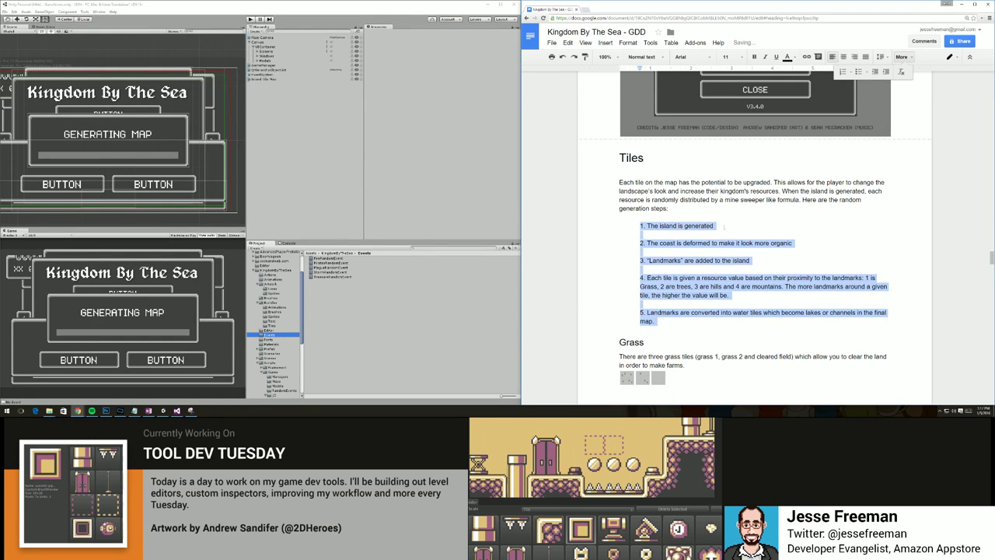
click(723, 227)
Remove the empty line between the grass tile images and the Forest heading.
scroll(723, 227, down, 3)
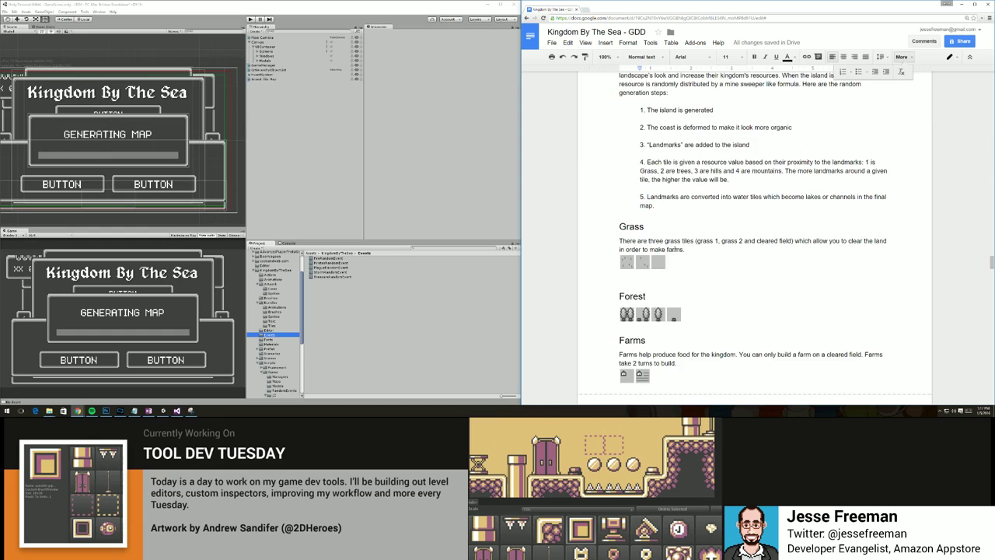
scroll(674, 249, up, 3)
scroll(674, 249, down, 1)
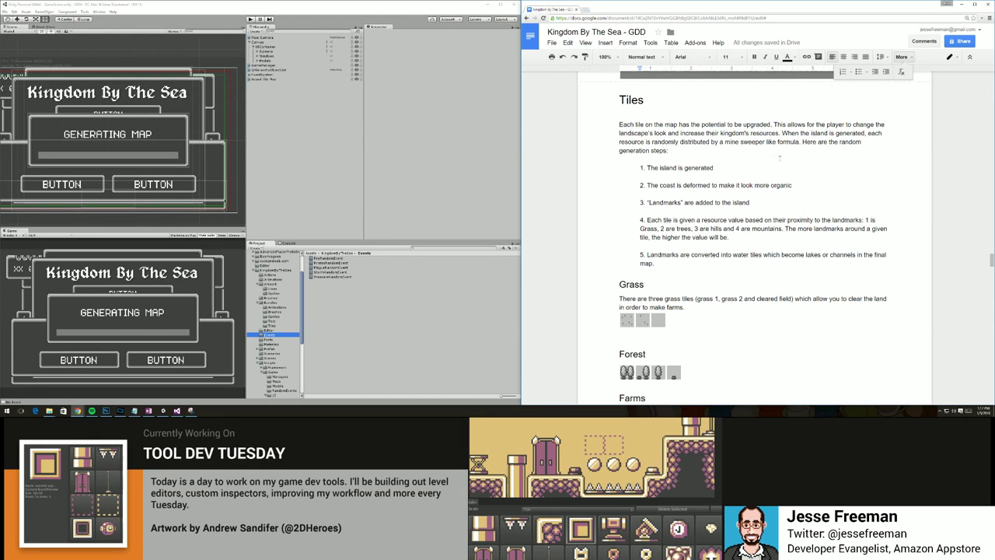
scroll(763, 221, down, 3)
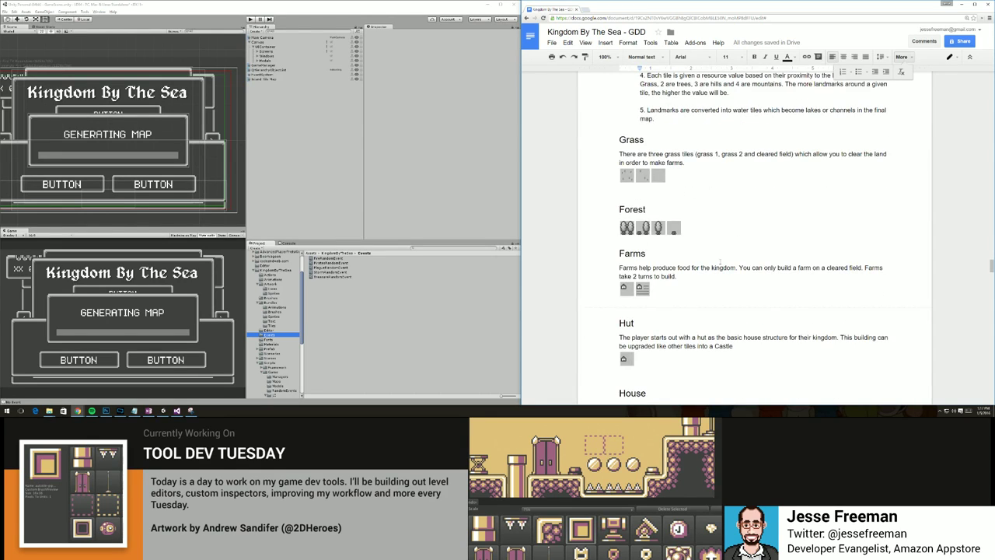
click(652, 197)
key(BackSpace)
Below the generation steps, add the unindented line "Here is a breakdown of each of the tile types in the game.".
scroll(645, 249, down, 3)
scroll(653, 253, up, 6)
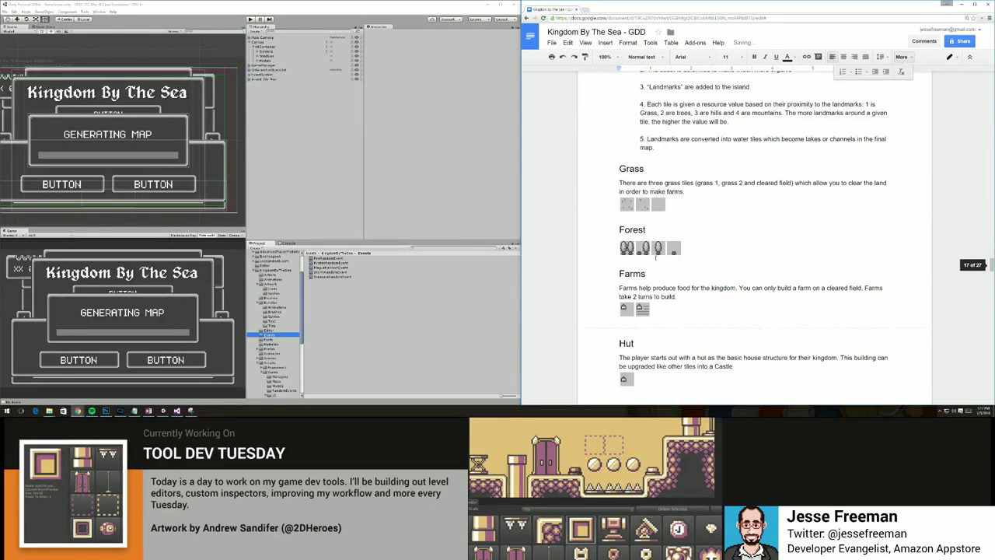
click(626, 224)
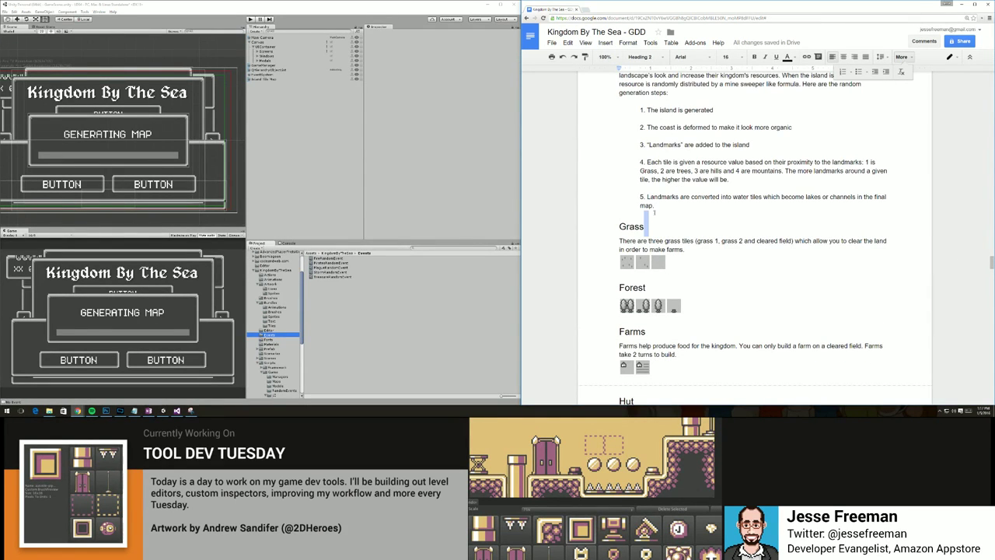
click(655, 208)
key(Return)
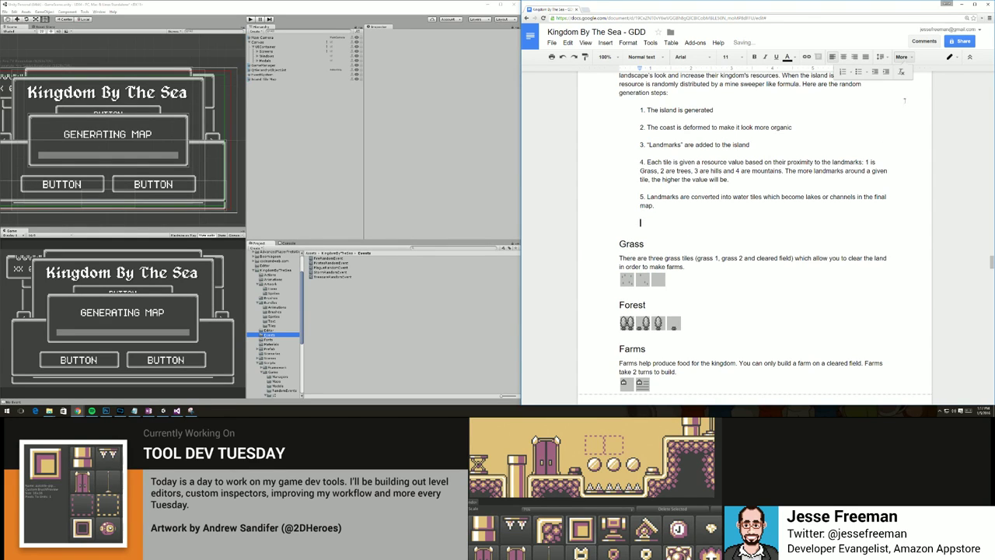
text(Here is a breakdown of each of the ti)
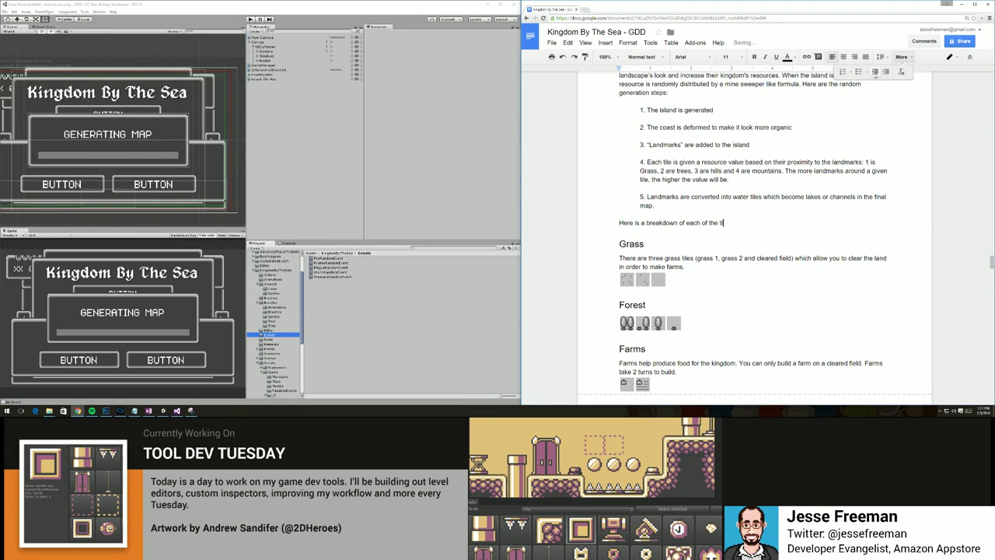
text(le types in the game.)
Under the Mansion heading, write "A mansion is the next upgrade from a house".
scroll(942, 253, down, 3)
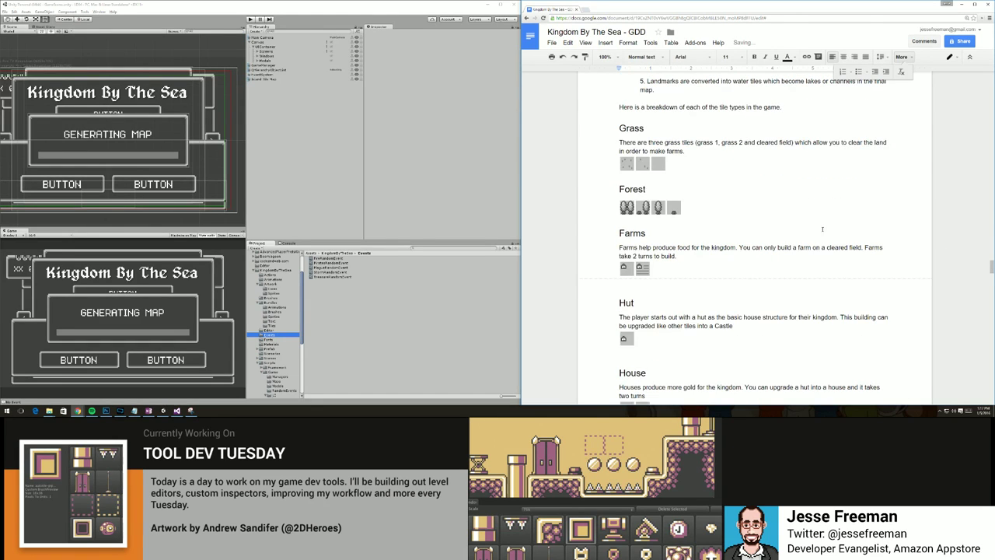
scroll(822, 229, down, 2)
scroll(777, 244, down, 2)
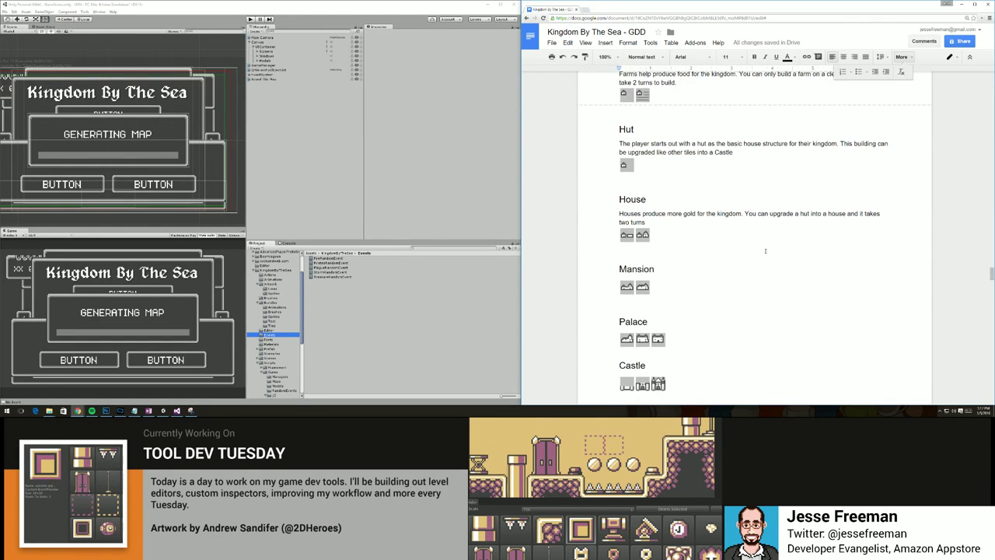
scroll(763, 251, down, 1)
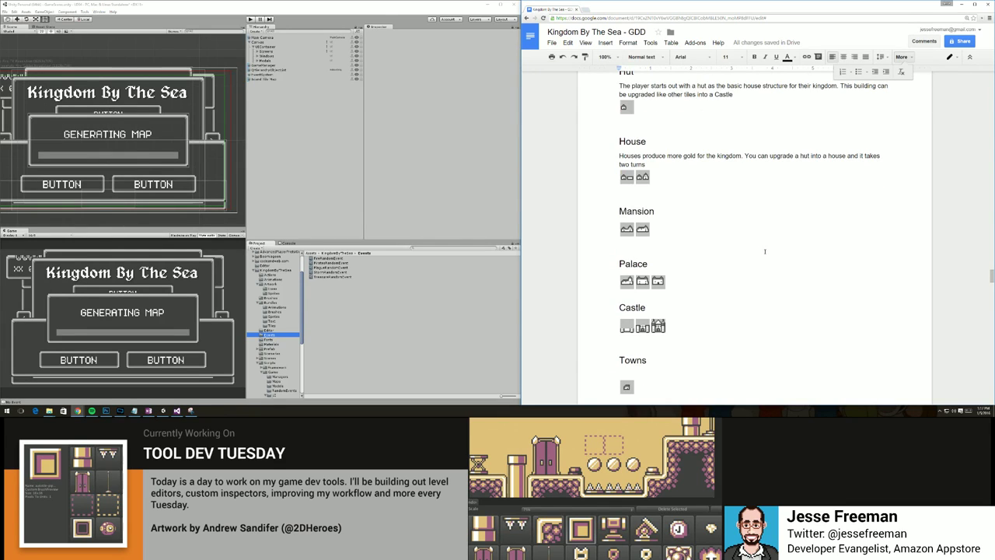
click(677, 210)
key(Return)
text(A mansi)
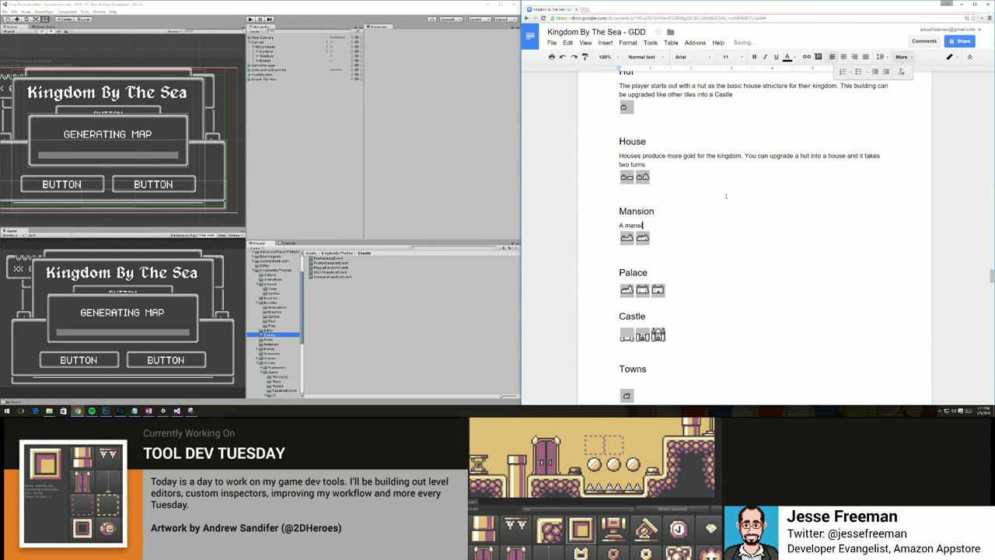
text(on is ht)
key(BackSpace)
key(BackSpace)
text(the next upgrad efrom)
key(BackSpace)
key(BackSpace)
key(BackSpace)
key(BackSpace)
key(BackSpace)
key(BackSpace)
key(BackSpace)
text(e from a )
text(house)
End the Mansion sentence with a period and add "It produces additonal money each turn." followed by a new line.
text(. ly)
text( prodc)
text(ces)
text(additonal )
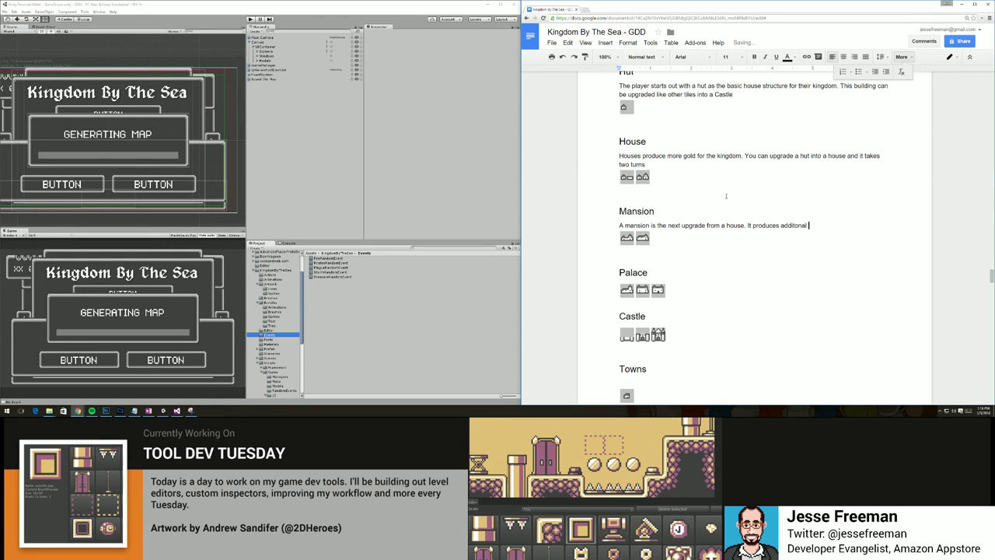
text(money each turn.)
key(Return)
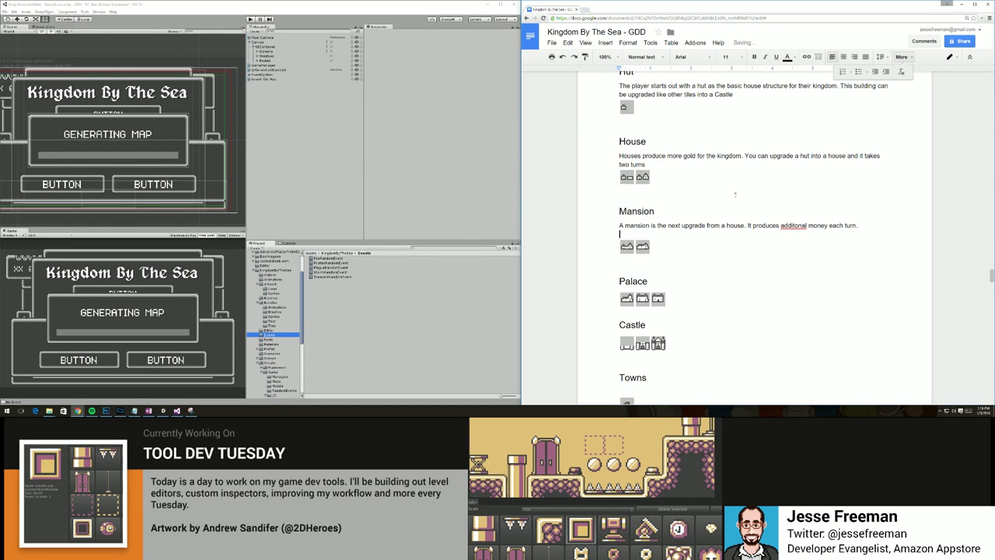
Add an empty line below the House description and correct "additonal" to "additional" in the Mansion sentence.
click(654, 168)
key(Return)
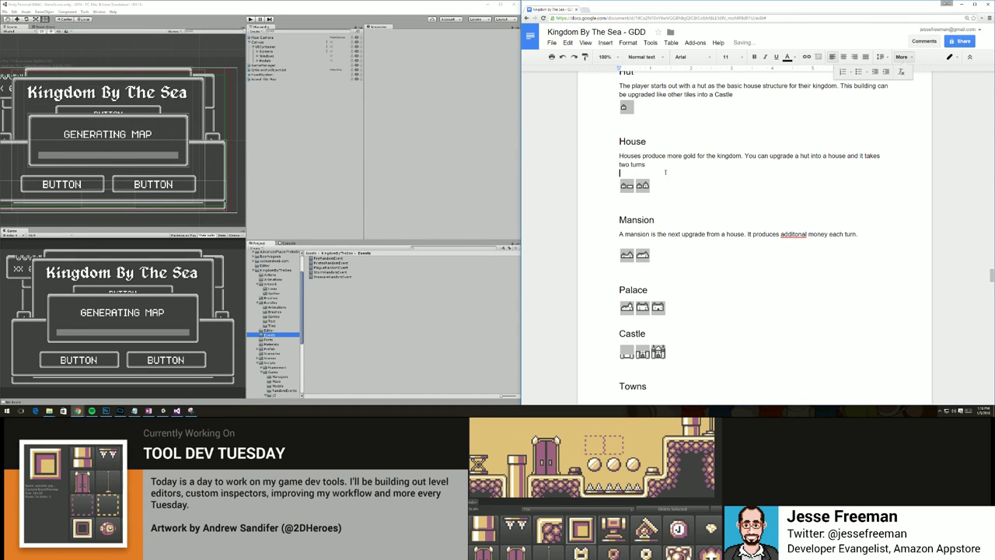
right_click(793, 233)
click(816, 208)
Copy the full Mansion description onto a new line under the Palace heading.
double_click(852, 234)
drag(852, 234, 611, 235)
key(ctrl+c)
click(657, 290)
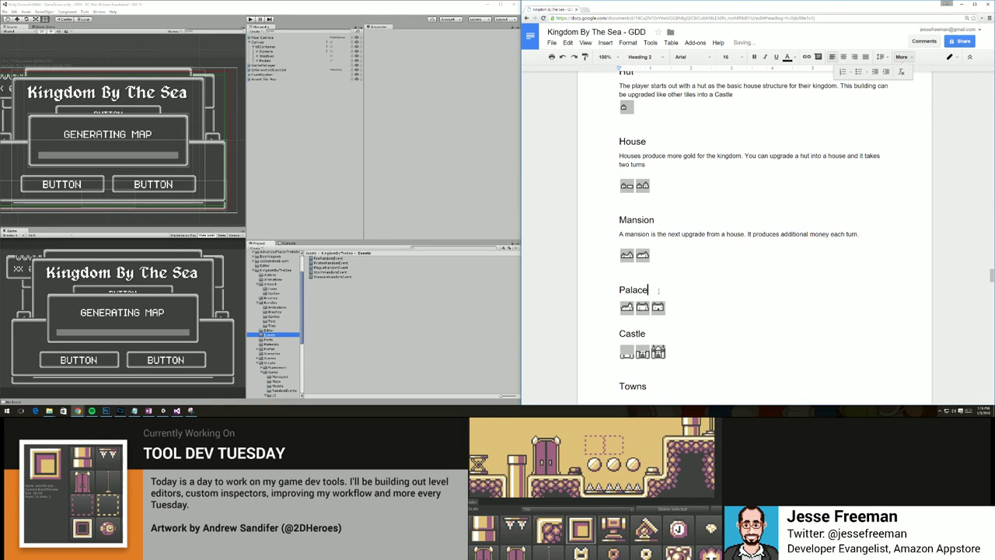
key(Return)
key(ctrl+v)
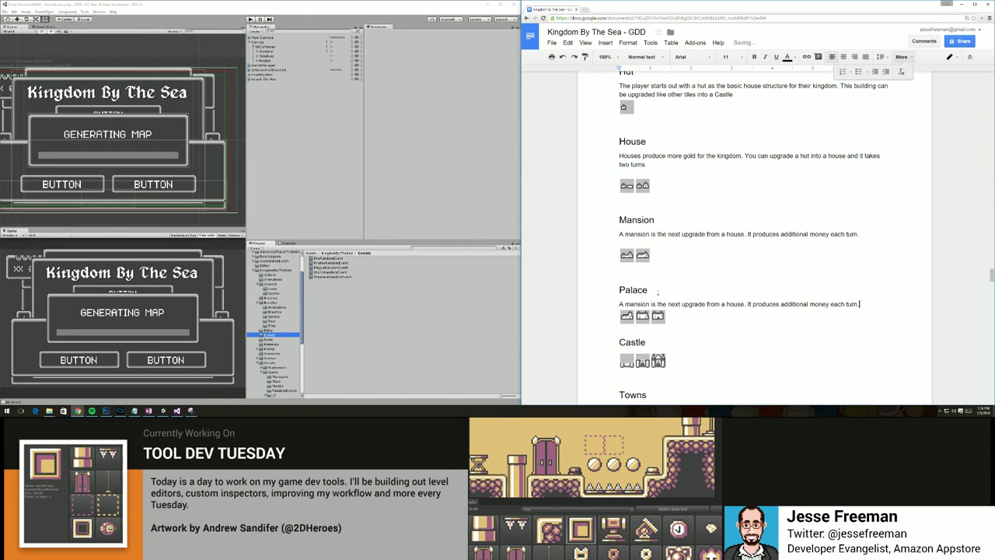
Reword the Palace text to "A palace is the next upgrade from a mansion" and add an empty line above its tile images.
double_click(633, 304)
text(palace)
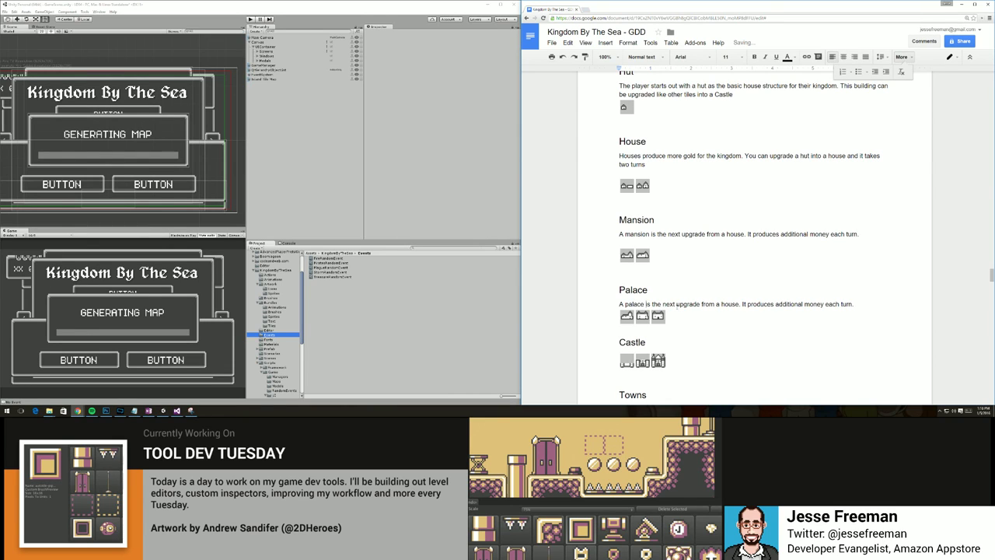
double_click(731, 304)
key(BackSpace)
text(mansion)
key(Return)
Paste the copied description under the Castle heading and reword it to "A castle is the final upgrade from a palace.".
scroll(709, 296, down, 1)
click(669, 290)
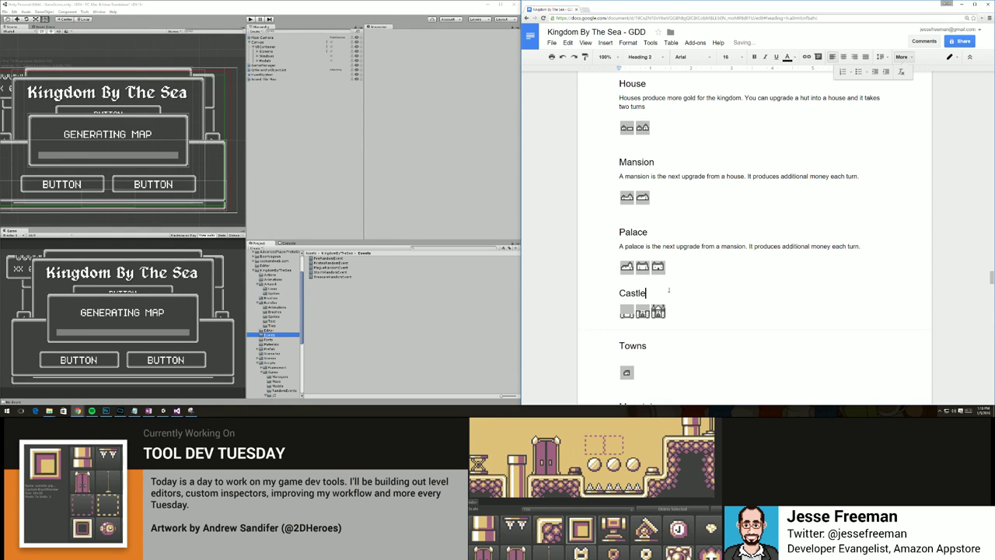
key(Return)
key(ctrl+v)
double_click(637, 307)
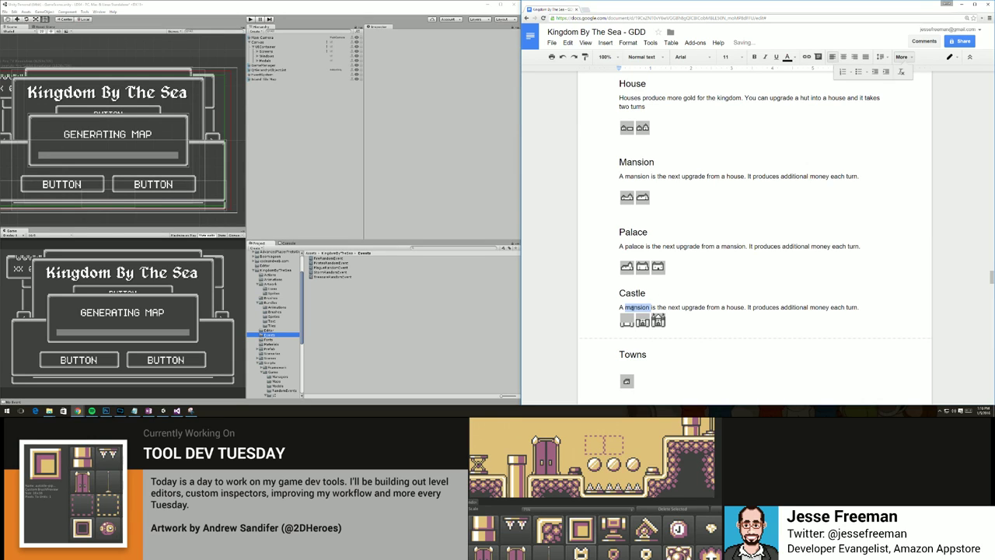
text(castle)
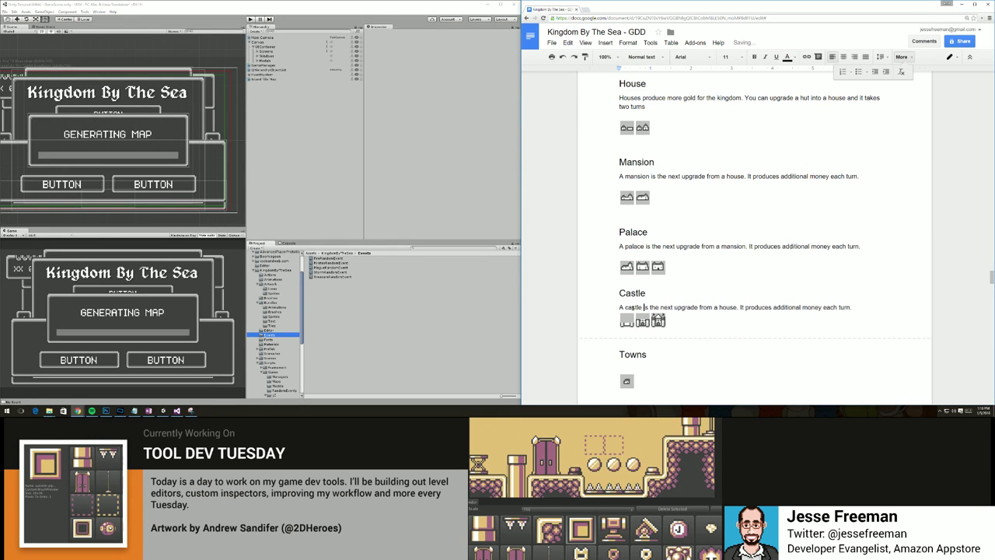
double_click(665, 307)
text(final)
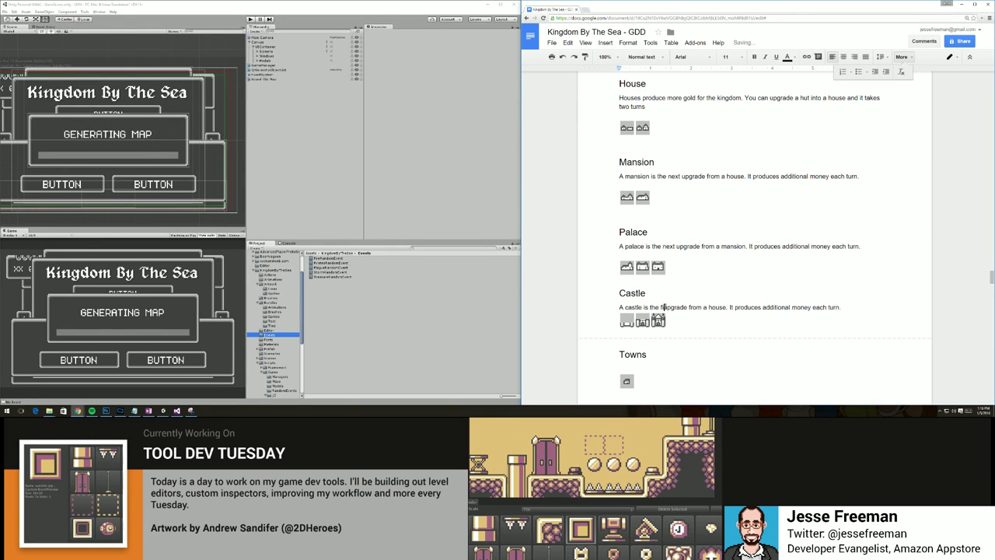
double_click(722, 307)
text(palace)
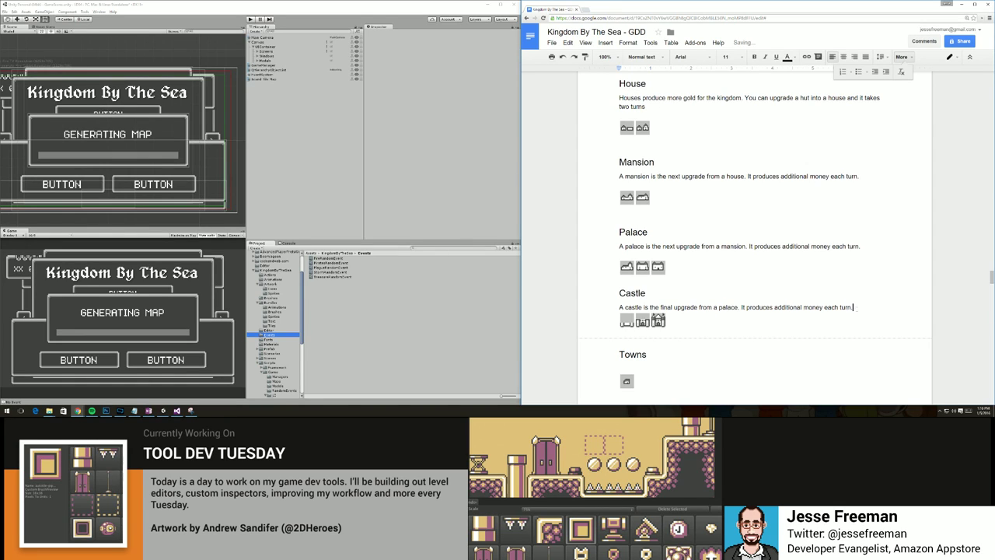
Extend the Castle description with "and also allows the player to win the game after an addition few turns." followed by an empty line.
key(BackSpace)
text(and also allows the p)
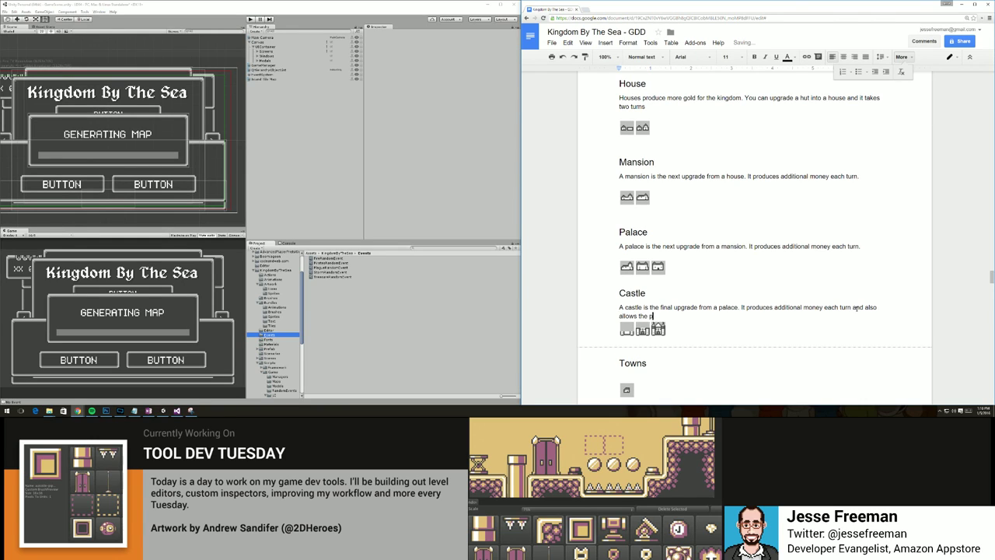
text(layer to win the )
text(game)
text( after )
text(an addi)
text(tio)
text(few turns)
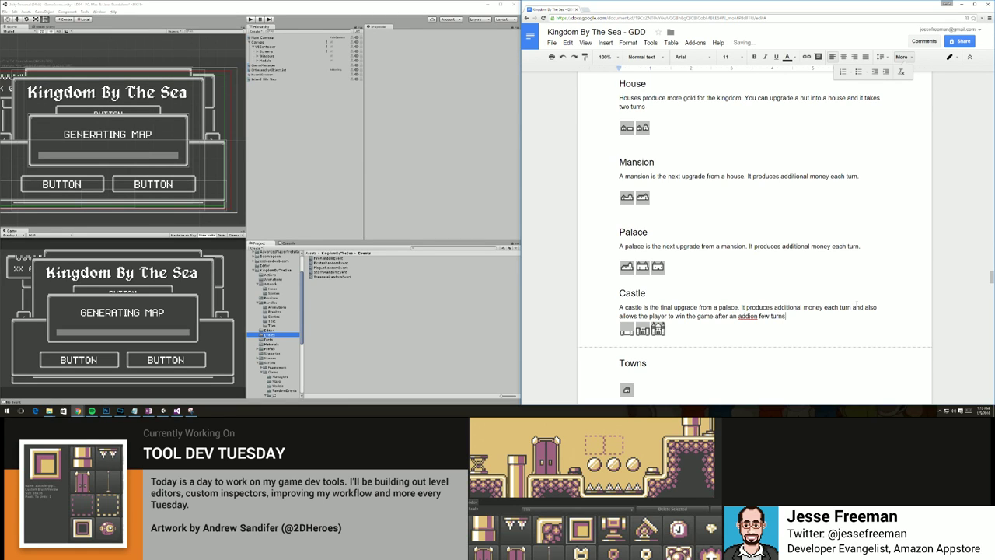
text(.)
key(Return)
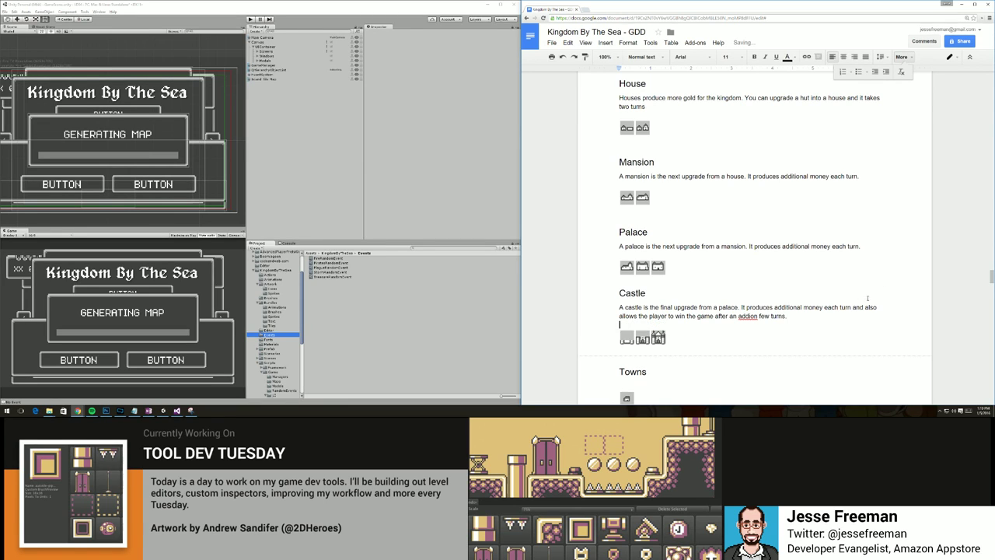
right_click(744, 317)
click(769, 122)
In the Game Description section, add the note "DEFINE WAYS TO WIN AND LOSE" below the back-of-the-box line.
scroll(770, 233, down, 5)
scroll(697, 254, up, 20)
scroll(697, 255, up, 10)
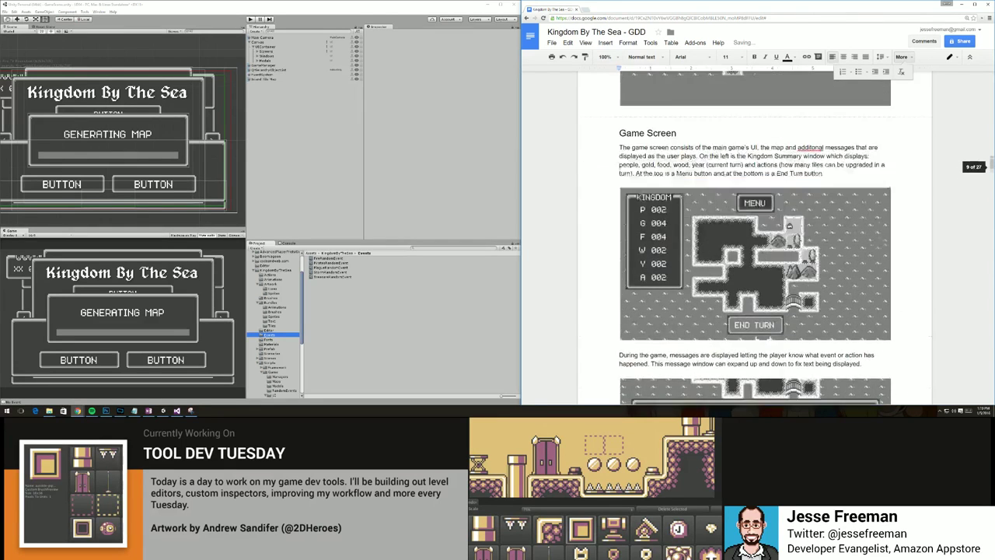
scroll(697, 254, up, 15)
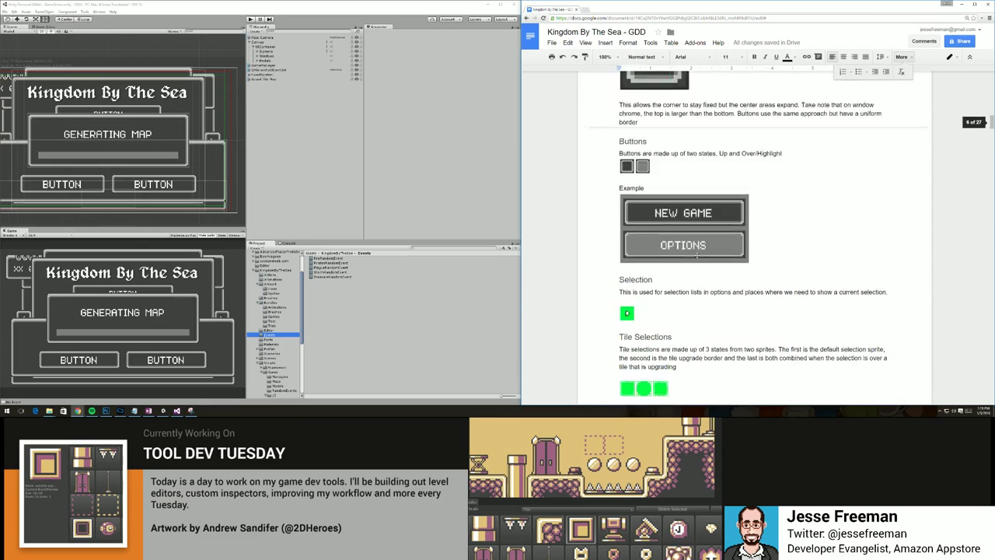
scroll(697, 254, up, 15)
scroll(672, 100, down, 5)
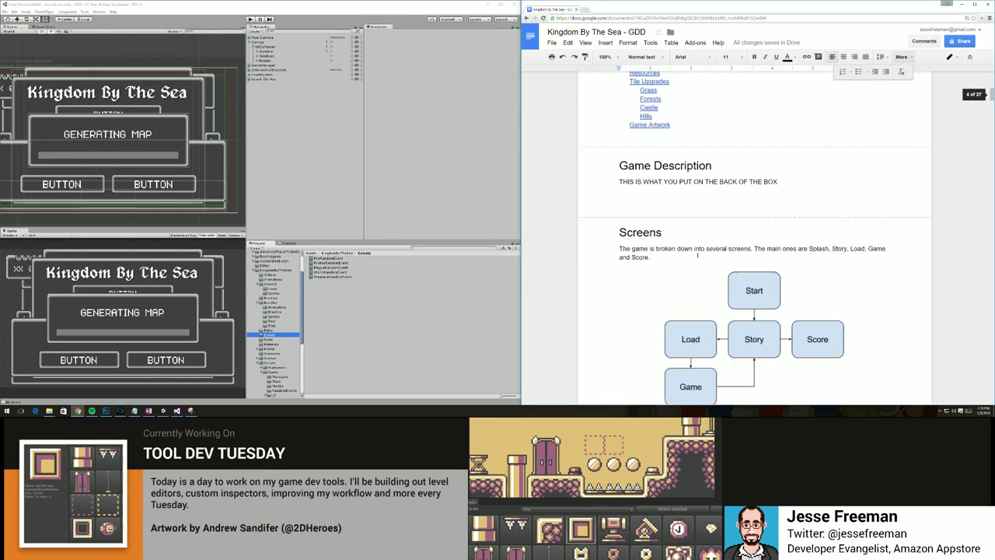
scroll(671, 100, up, 3)
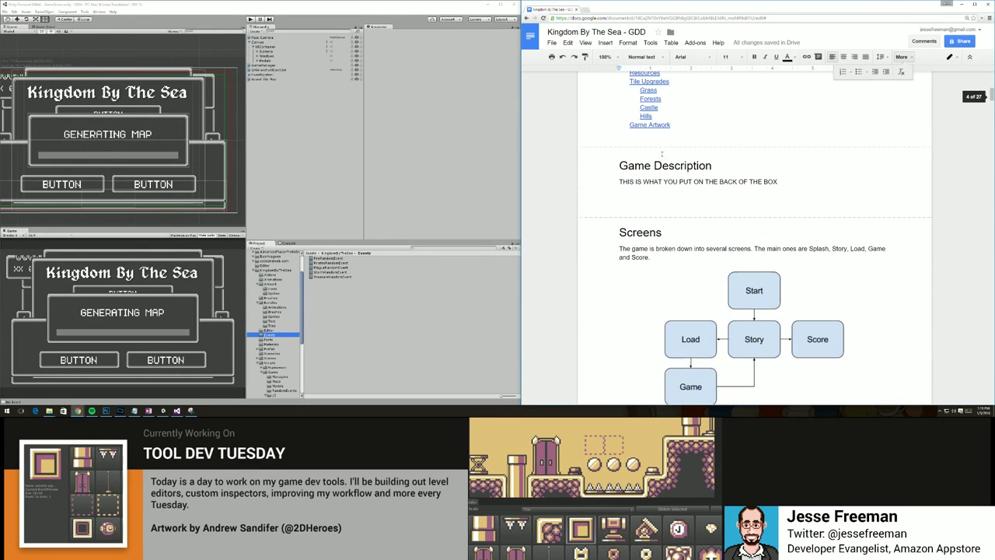
click(794, 181)
key(Return)
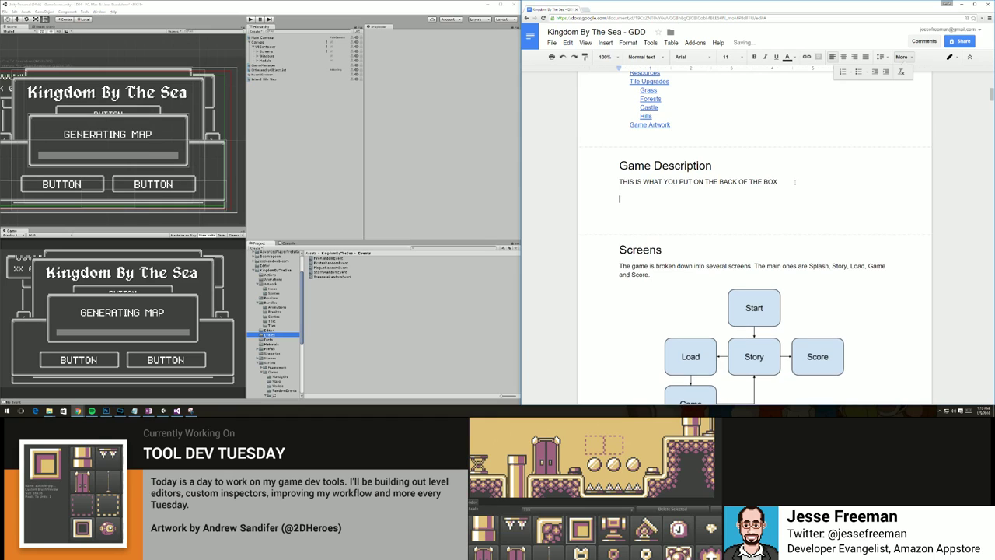
text(DEFINE WAYS TO WIN AND LOSE)
Under the Towns heading, write "Towns are randomly generated in the map and offer the player the choice to trade with them for a bonus".
scroll(795, 181, down, 10)
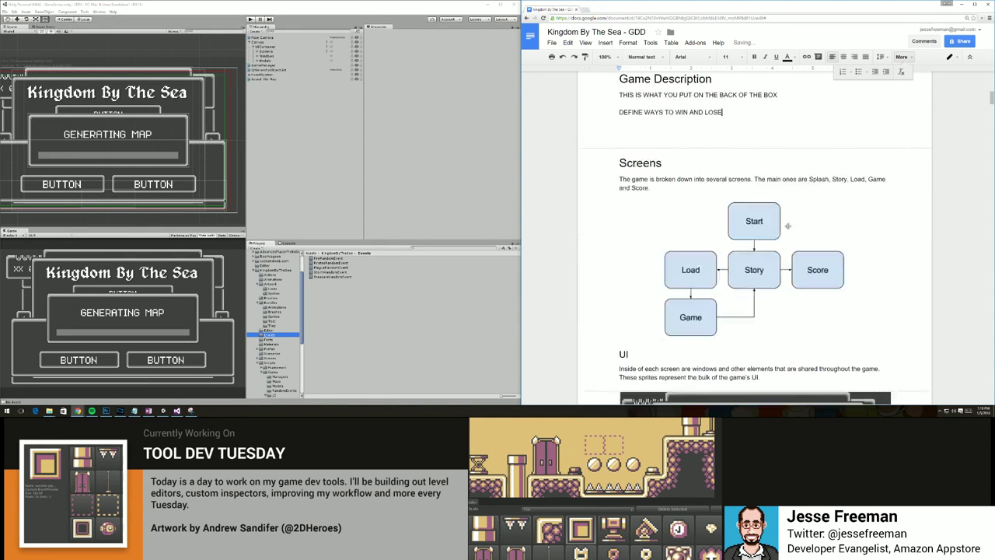
scroll(764, 212, down, 20)
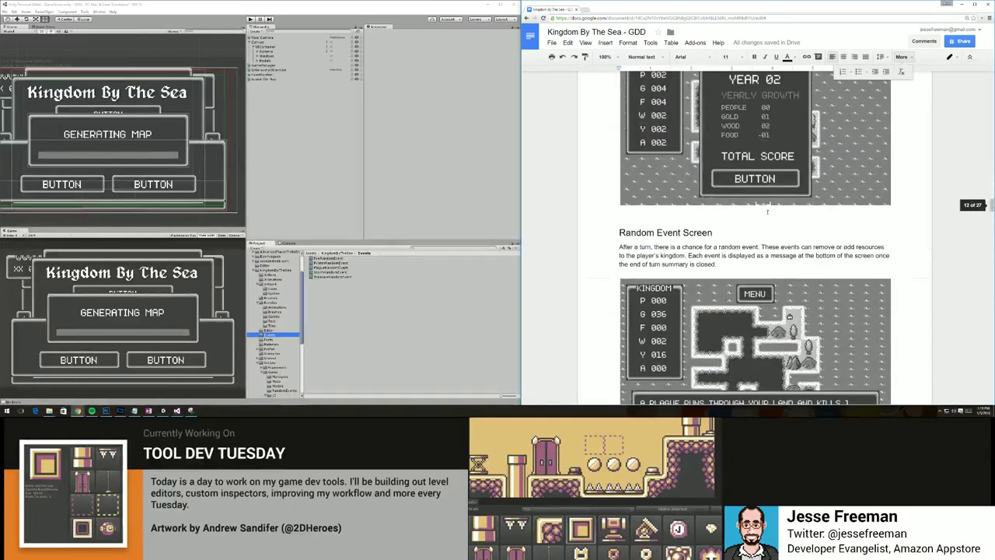
scroll(764, 212, down, 12)
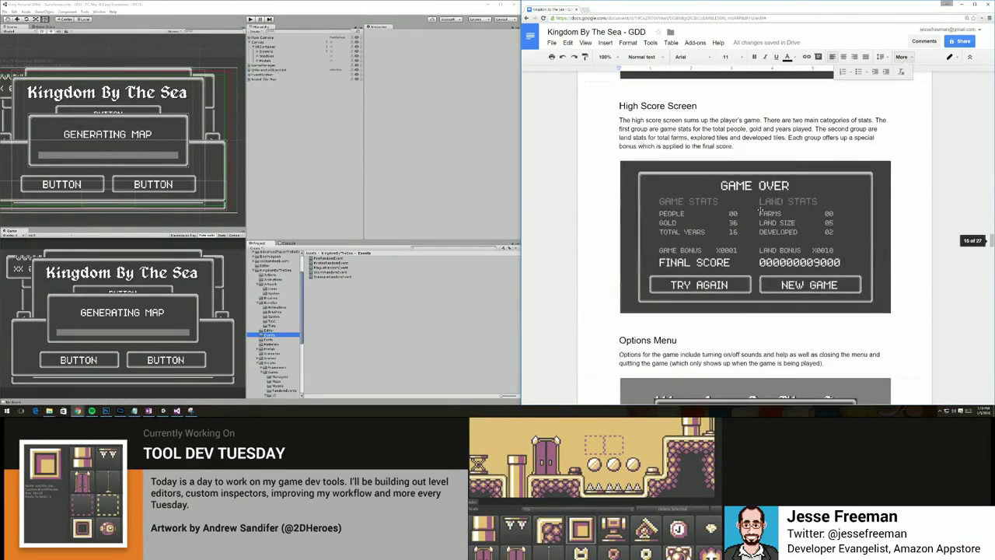
scroll(782, 191, down, 8)
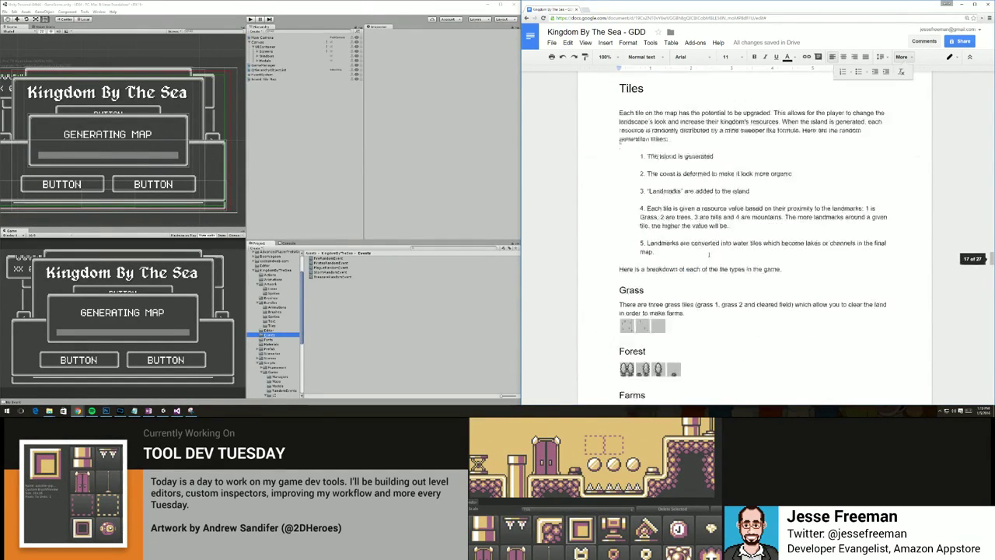
scroll(708, 266, down, 4)
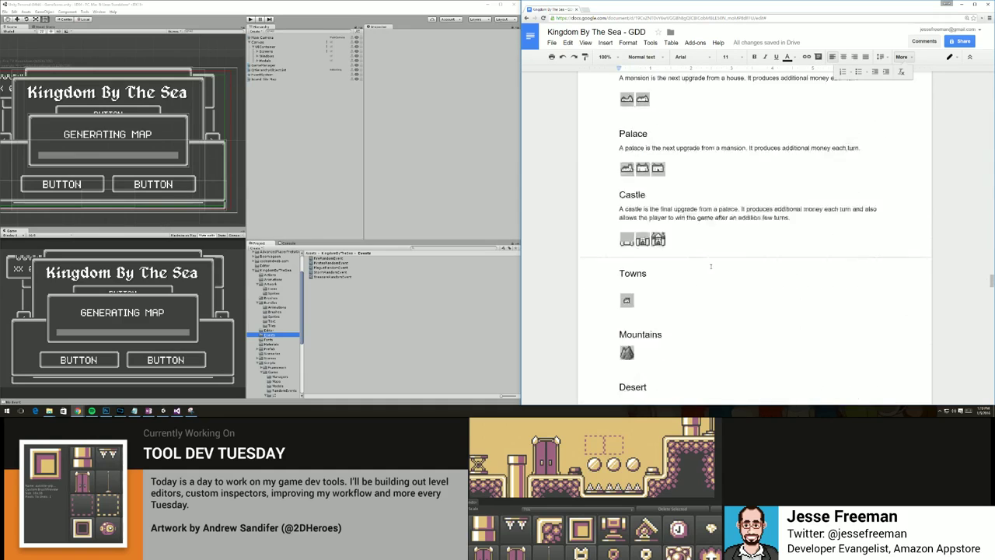
click(626, 217)
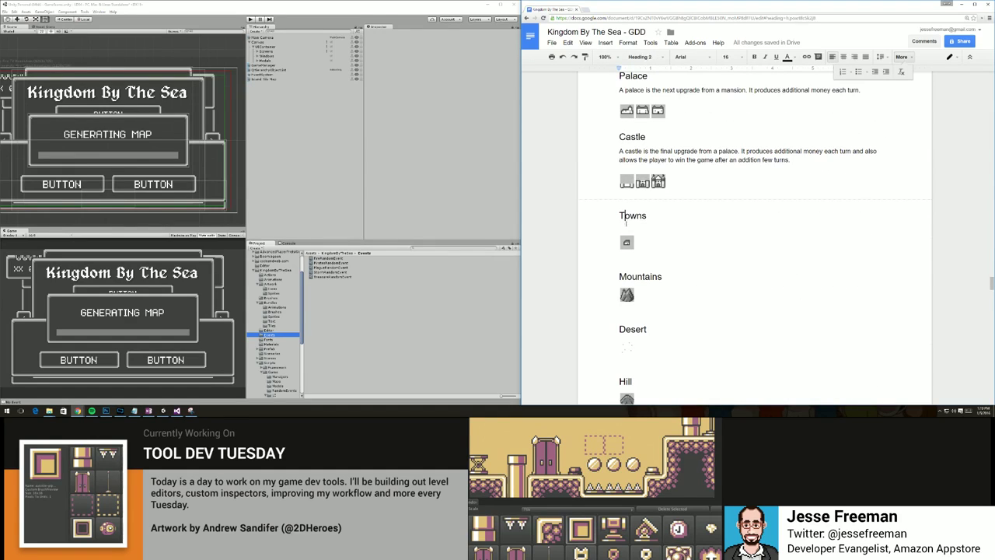
click(625, 226)
text(Towns ar)
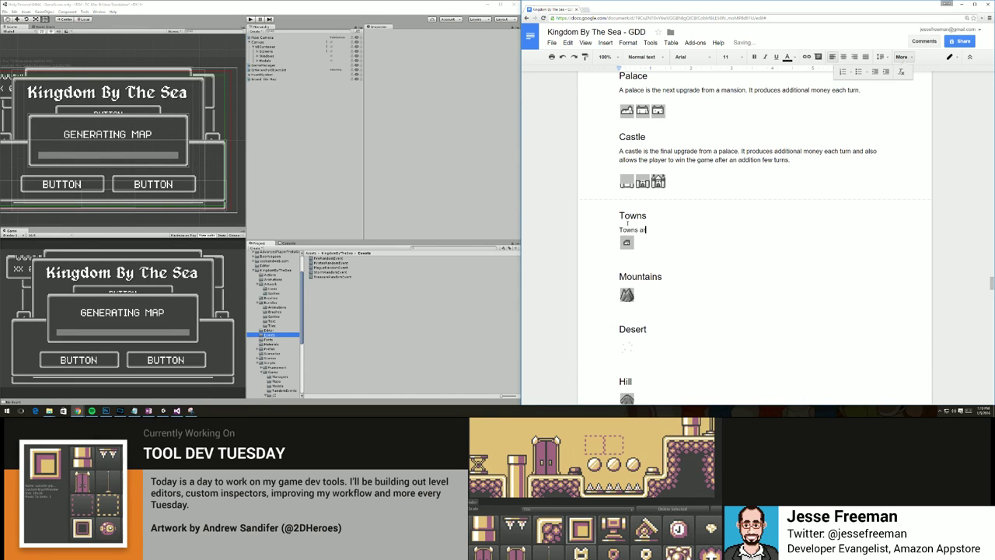
text(e randomly generated in the map and )
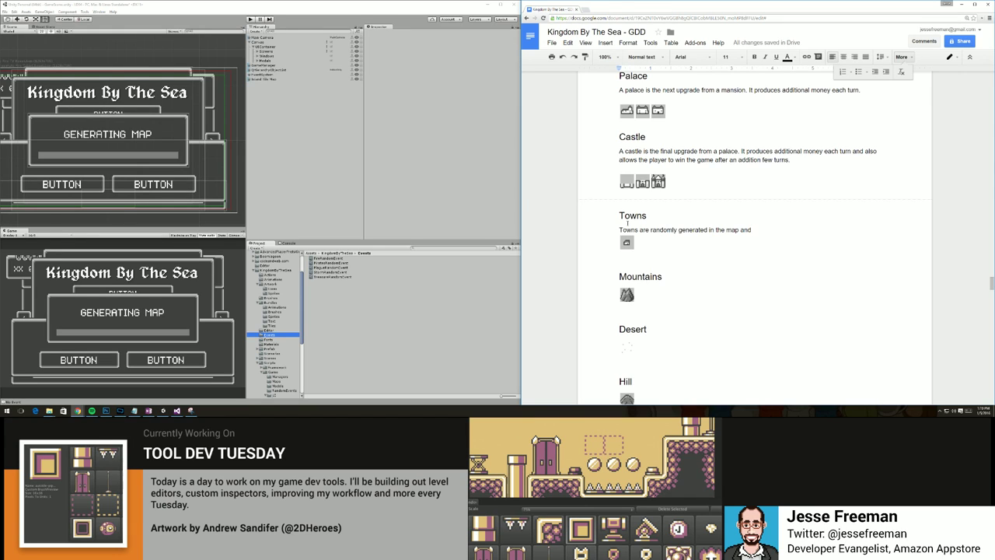
text(offer the player the choic)
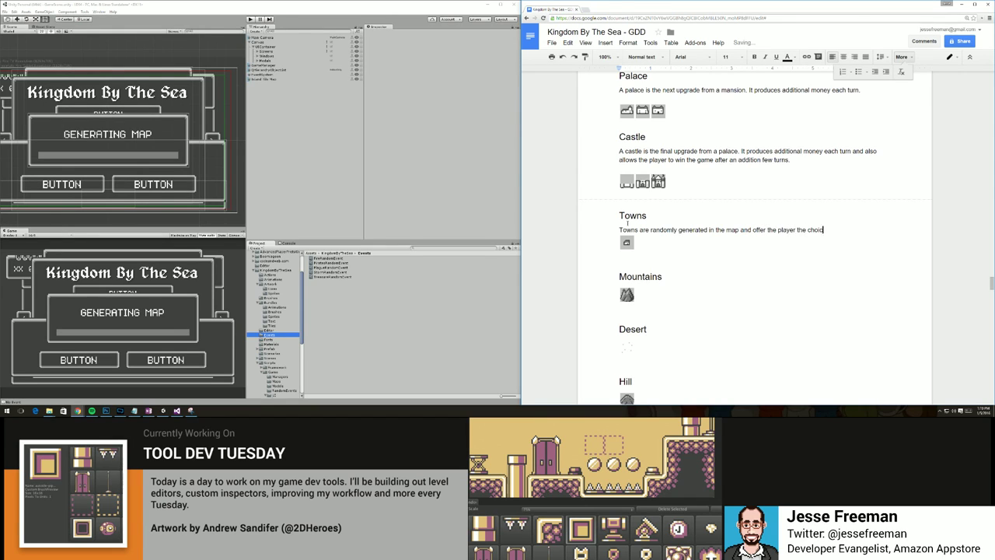
text(e to trade with them for a bon)
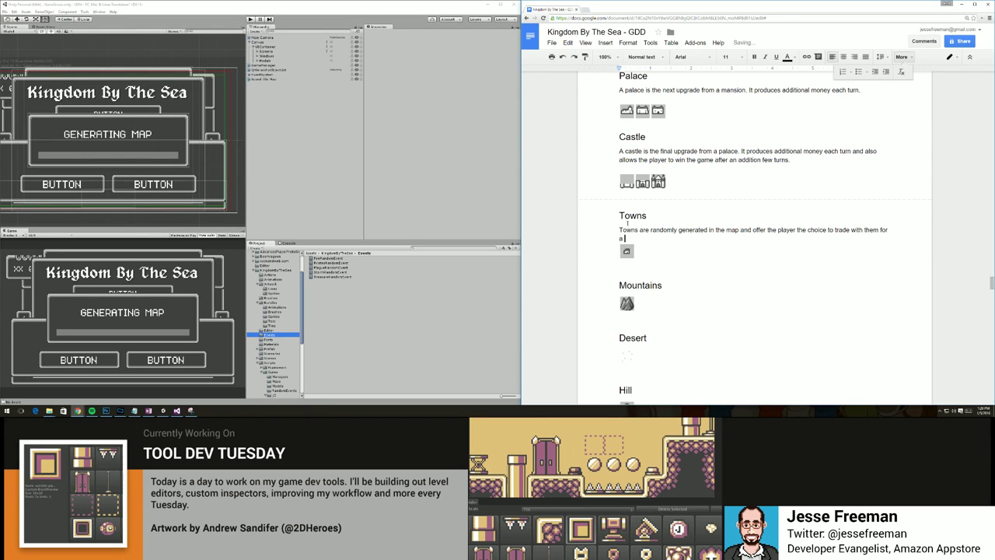
Finish the Towns sentence with "or sack them (at the risk of losing people) to steal their resources." and move the empty line above the tile image.
text(or sack them (at the risk of losing peo)
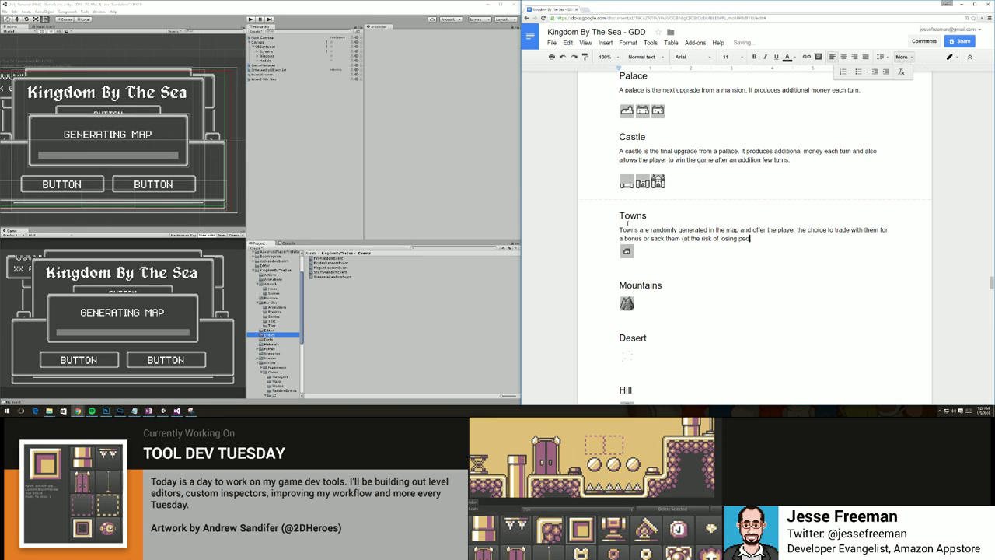
text(ple) to steal their resources.)
key(Return)
scroll(607, 293, down, 1)
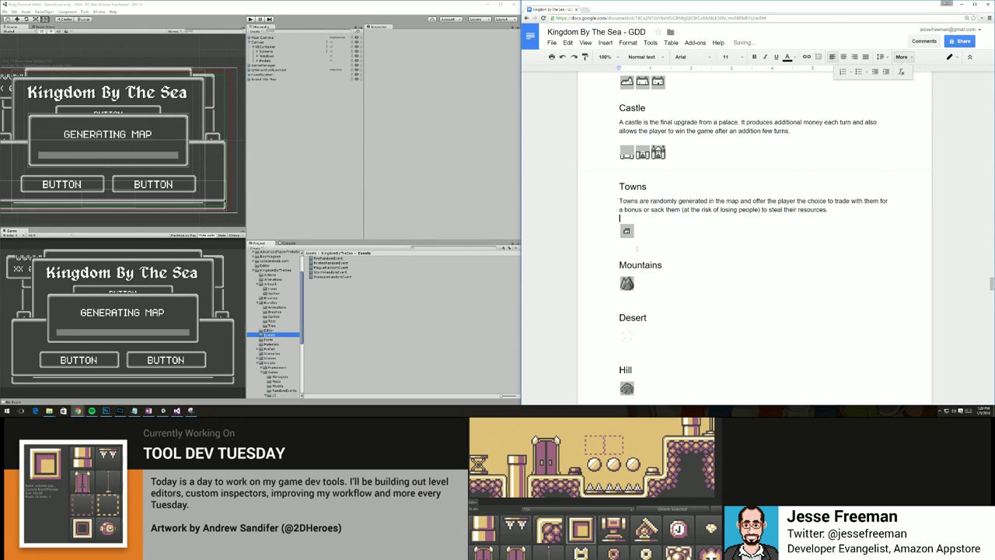
key(BackSpace)
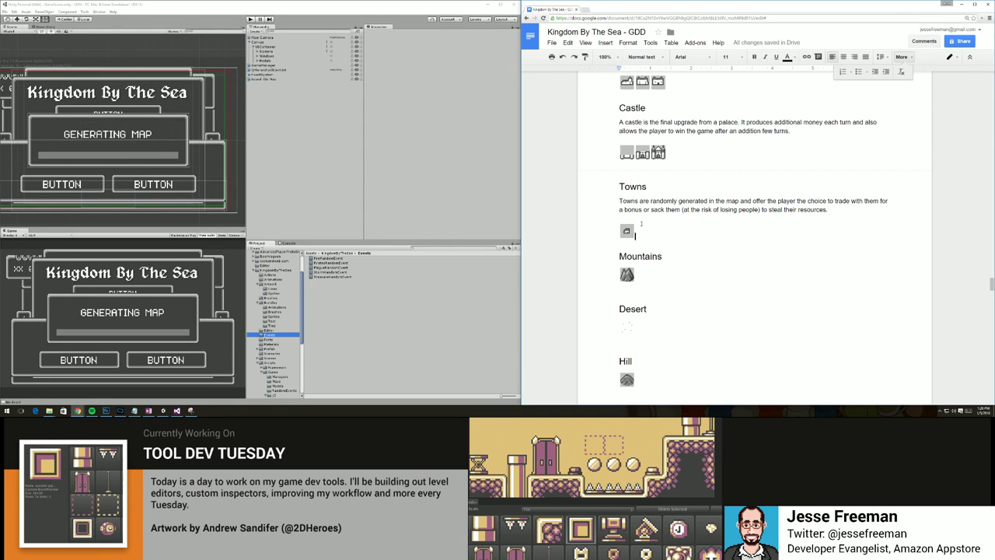
At the end of Tile Upgrades, below the Hills table, add the title "Towns" in Heading 2 style and start a new line.
click(672, 252)
click(626, 230)
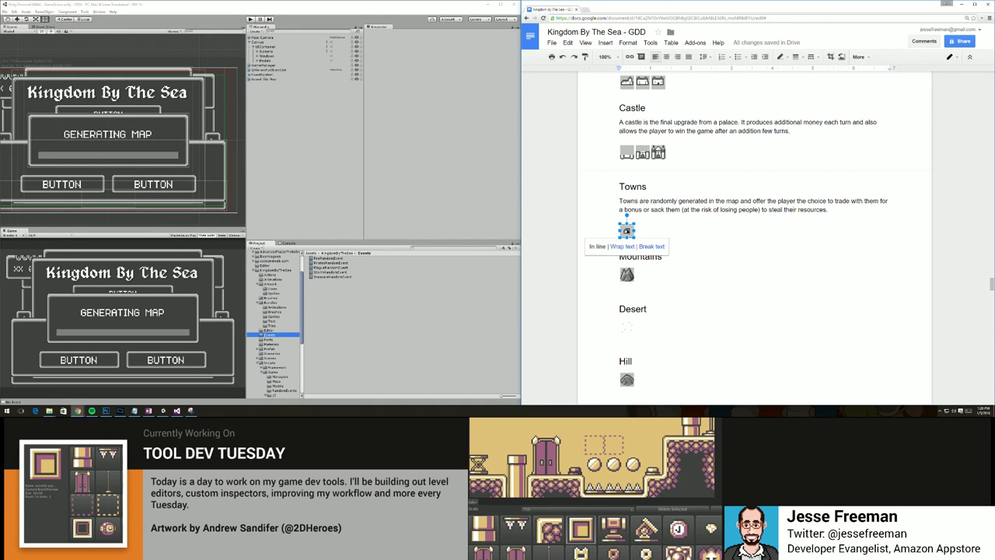
scroll(682, 274, down, 15)
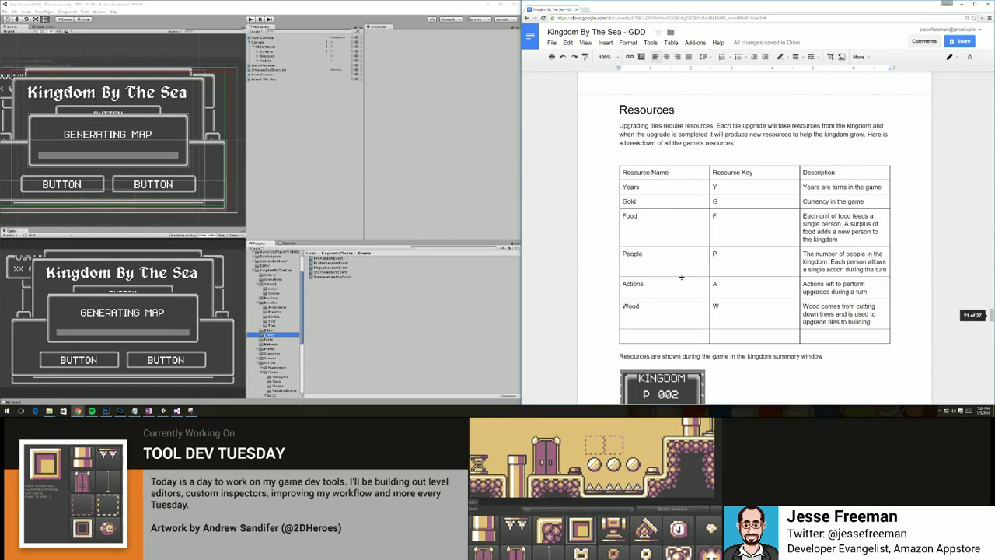
scroll(681, 274, down, 3)
scroll(684, 279, up, 2)
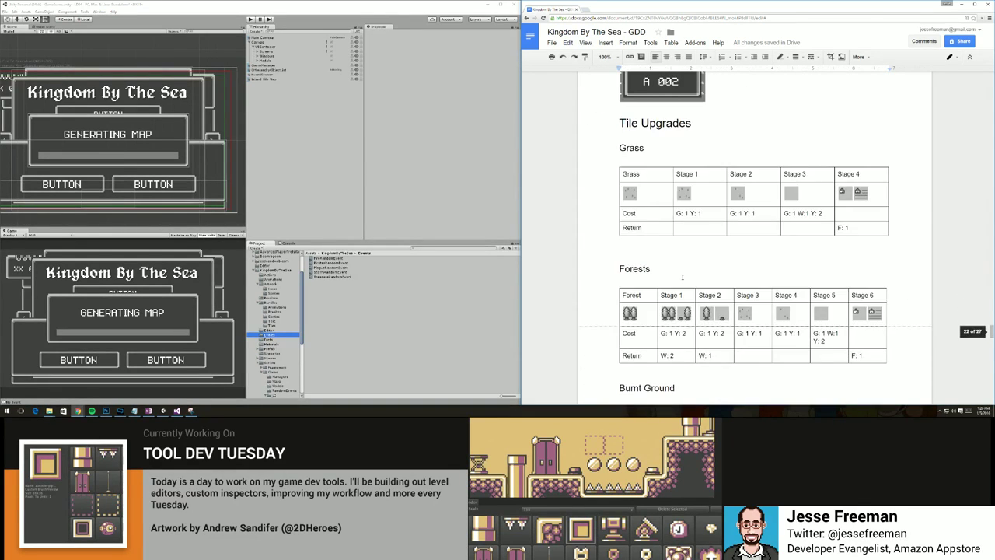
scroll(681, 278, up, 4)
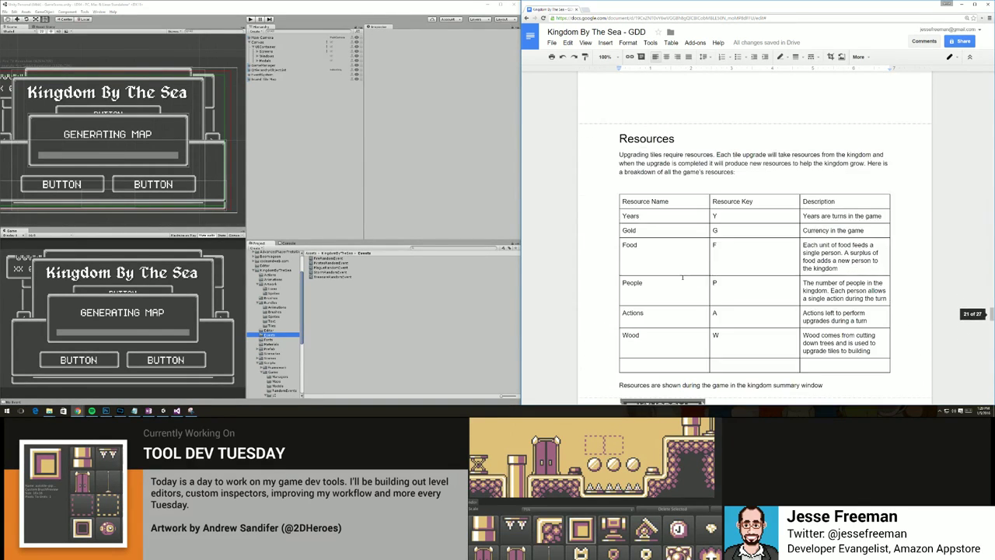
scroll(682, 276, down, 2)
scroll(681, 276, down, 3)
scroll(682, 276, down, 12)
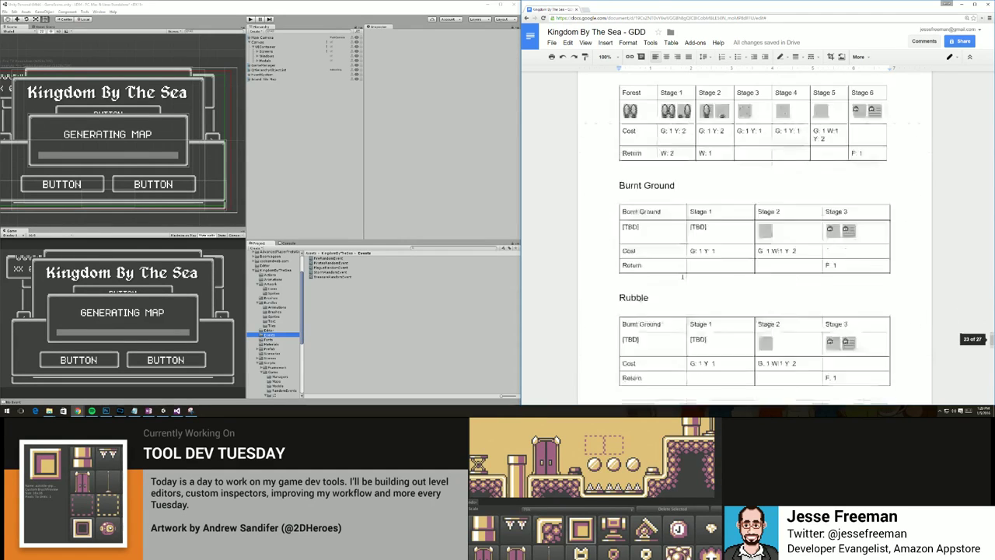
scroll(682, 276, up, 2)
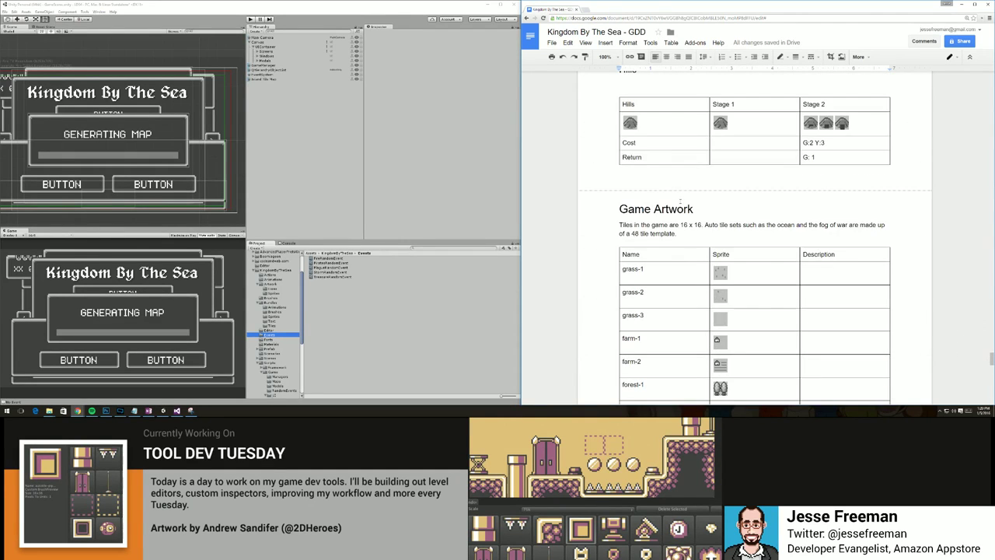
click(643, 179)
text(Towns)
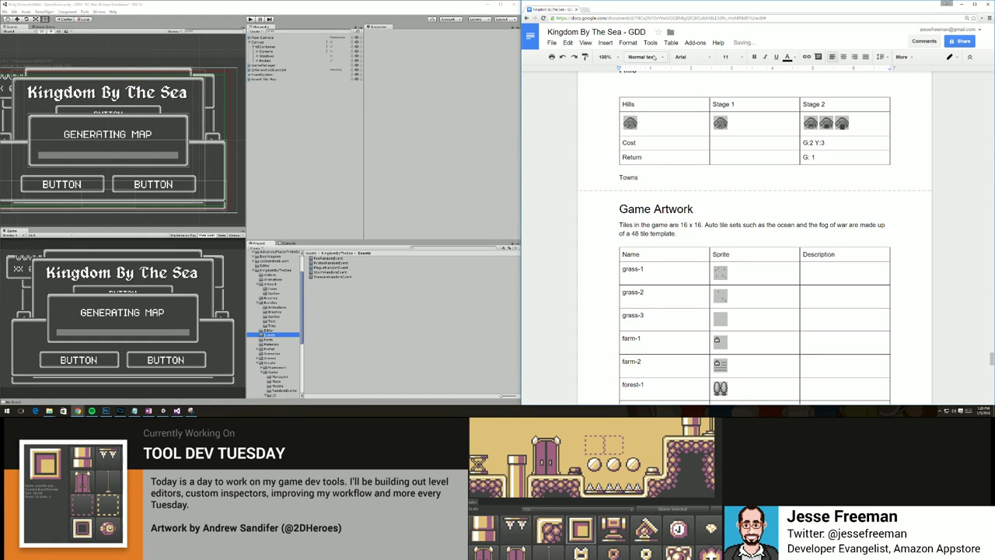
click(655, 57)
click(659, 180)
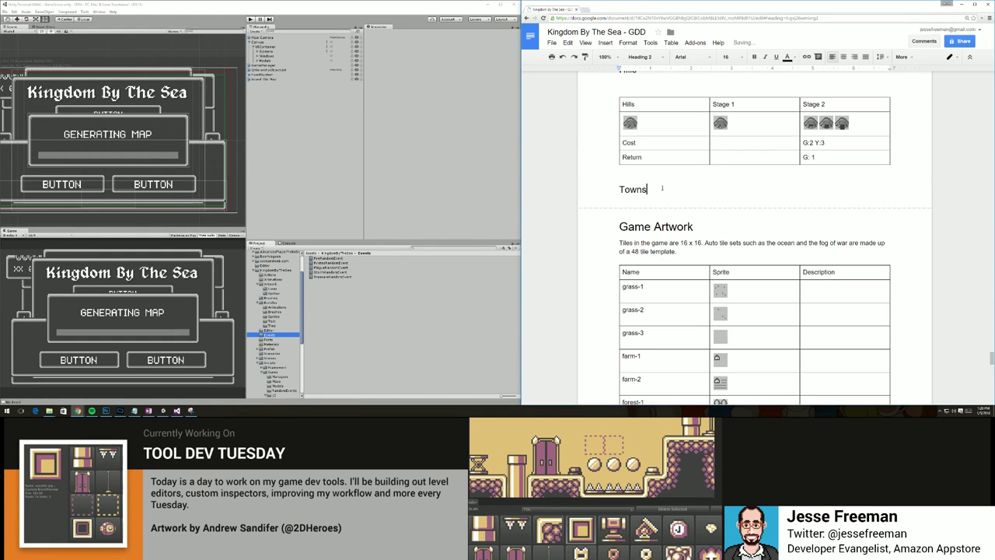
key(Return)
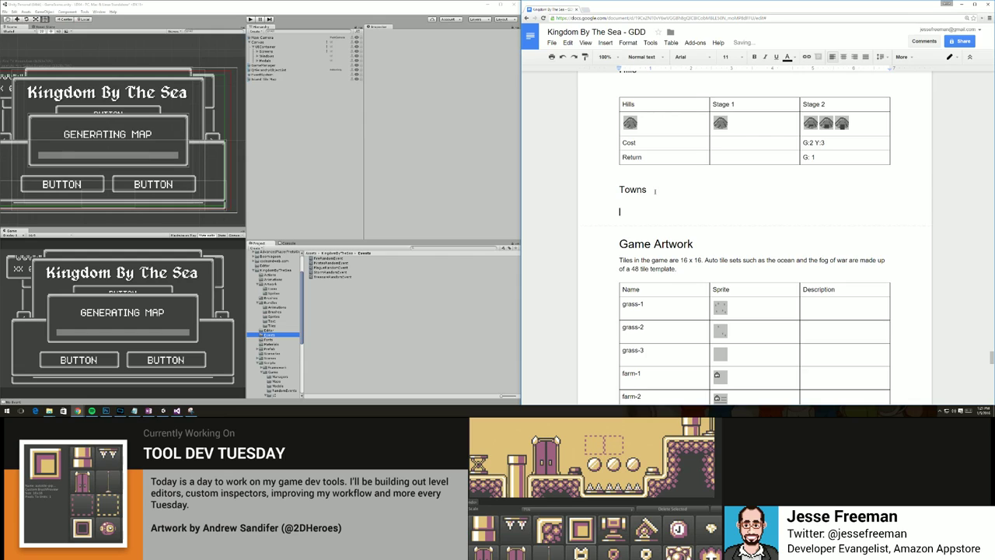
Under the new Towns heading, write "Towns offer the player a choice on stealing resources or trading".
text(Towns)
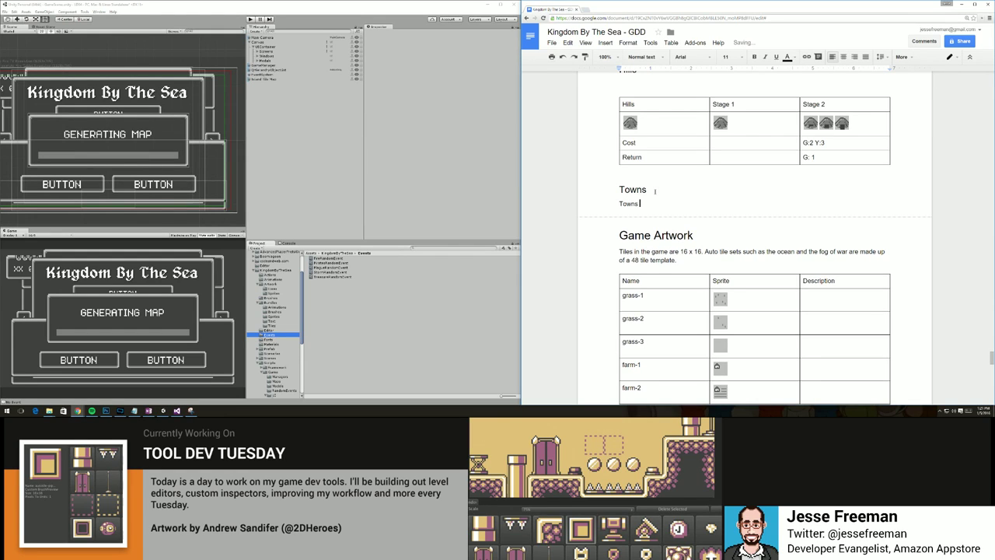
text( offer the player a choice on how to)
key(BackSpace)
key(BackSpace)
key(BackSpace)
key(BackSpace)
key(BackSpace)
key(BackSpace)
key(BackSpace)
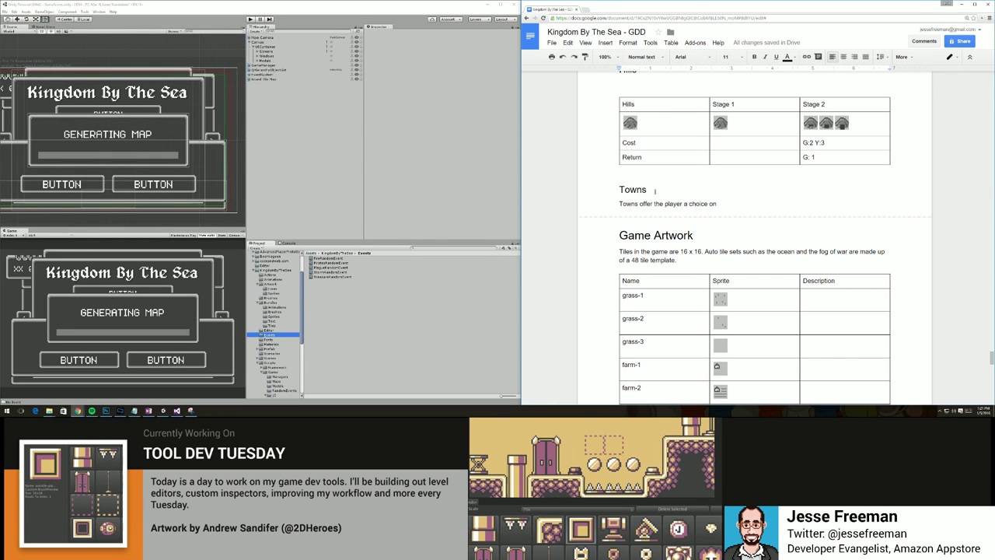
text(stealing resources or trading)
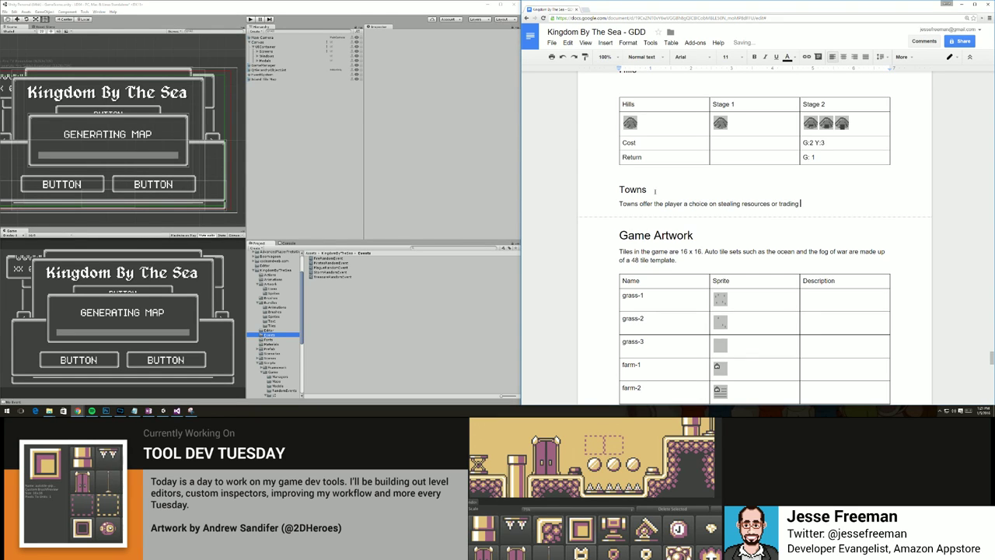
Continue with "with them. They are a single use tile. Trading will give you a random resource. Attacking it has a 50/50 chance of success.".
text( with thme)
key(BackSpace)
key(BackSpace)
text(em. They are a single use tile.)
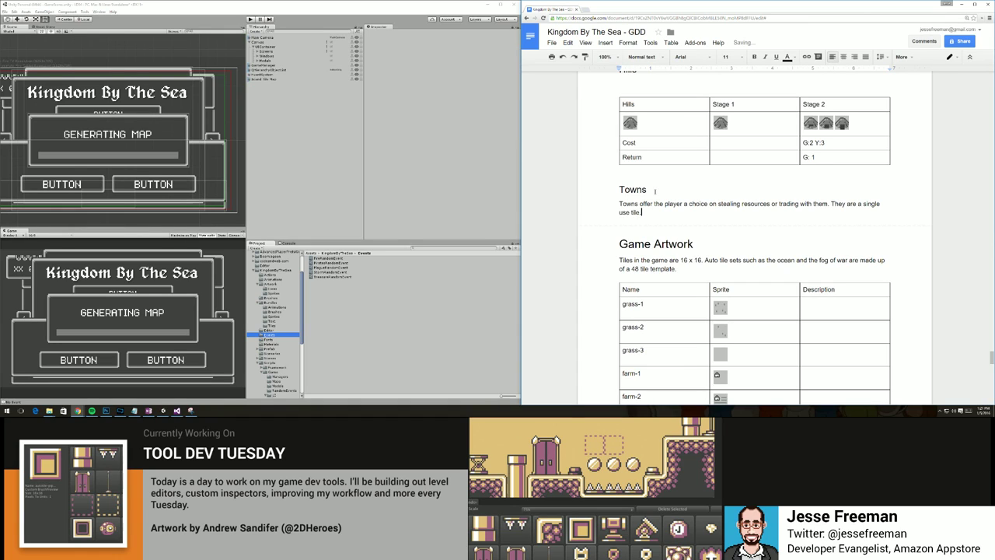
text( Trading will give you a random resource. Atta)
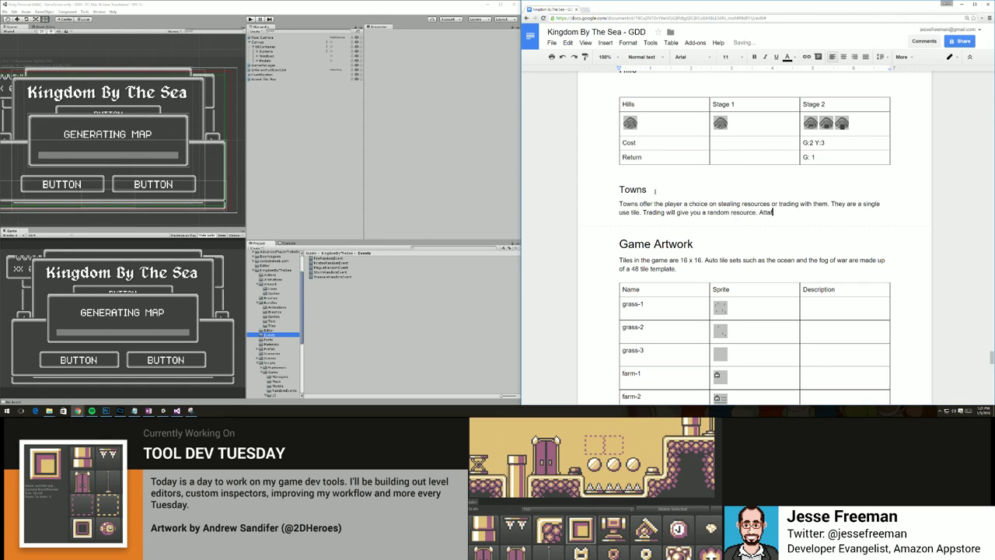
text(cking it has a 50/50 chance of success. )
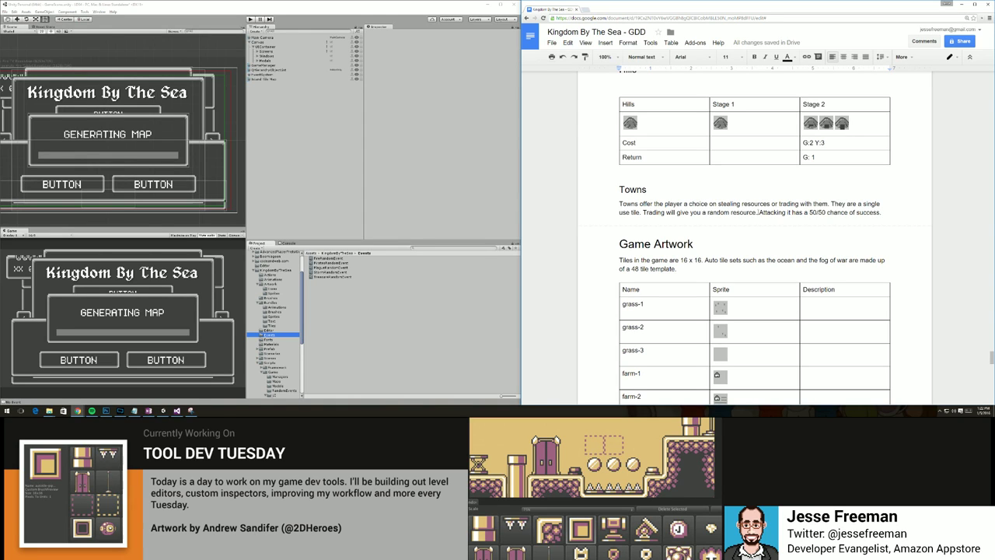
text(Once the )
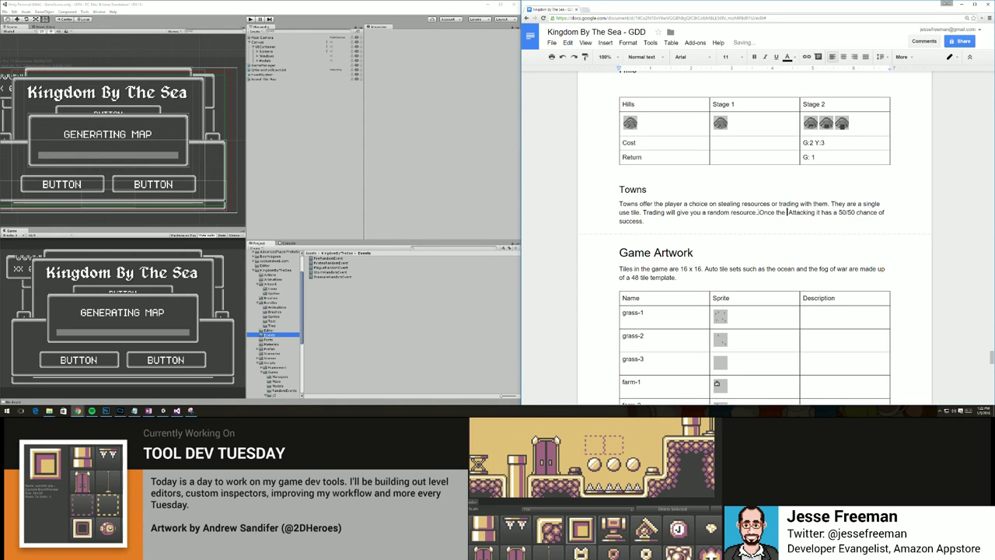
text(trade is com)
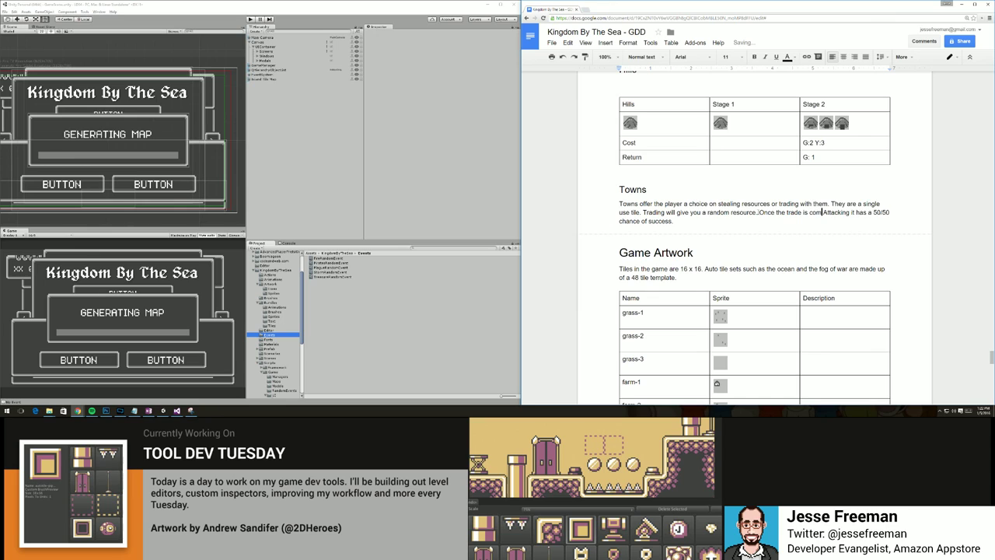
key(BackSpace)
key(BackSpace)
key(BackSpace)
key(BackSpace)
key(BackSpace)
key(BackSpace)
key(BackSpace)
key(BackSpace)
key(BackSpace)
key(BackSpace)
key(BackSpace)
key(BackSpace)
key(BackSpace)
key(BackSpace)
key(BackSpace)
key(BackSpace)
key(BackSpace)
key(BackSpace)
key(BackSpace)
key(BackSpace)
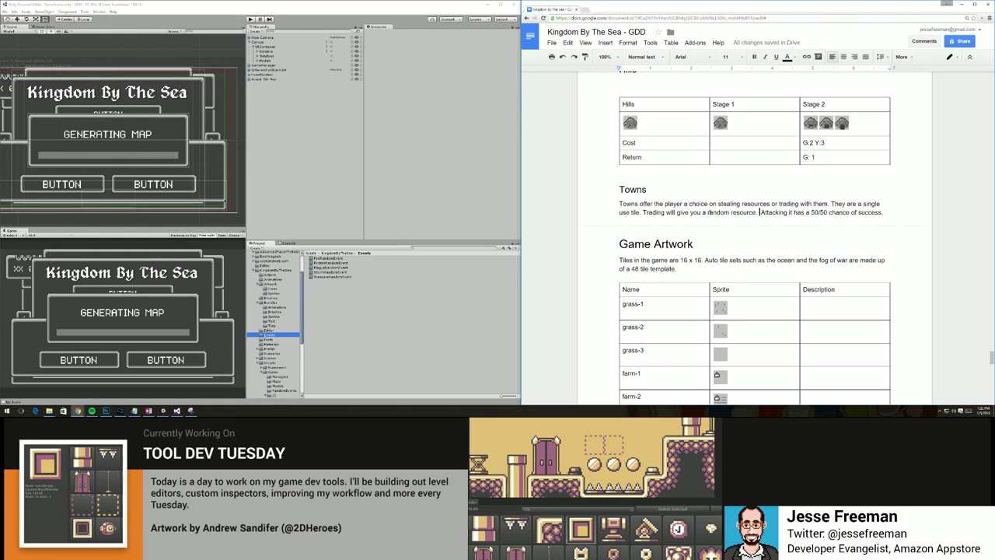
Extend the trading sentence so that it ends with "a random resource over each turn.".
key(BackSpace)
key(BackSpace)
text(each tur)
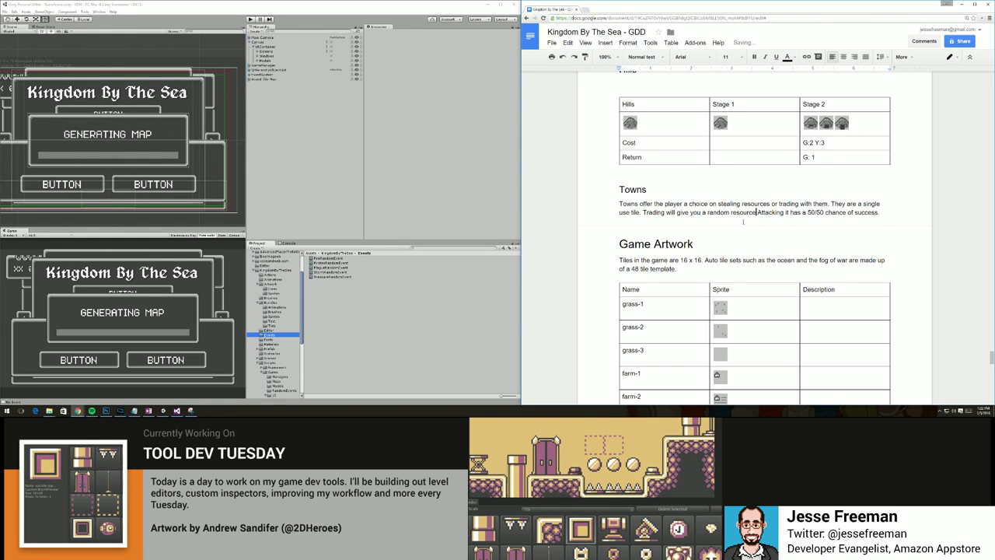
text(n)
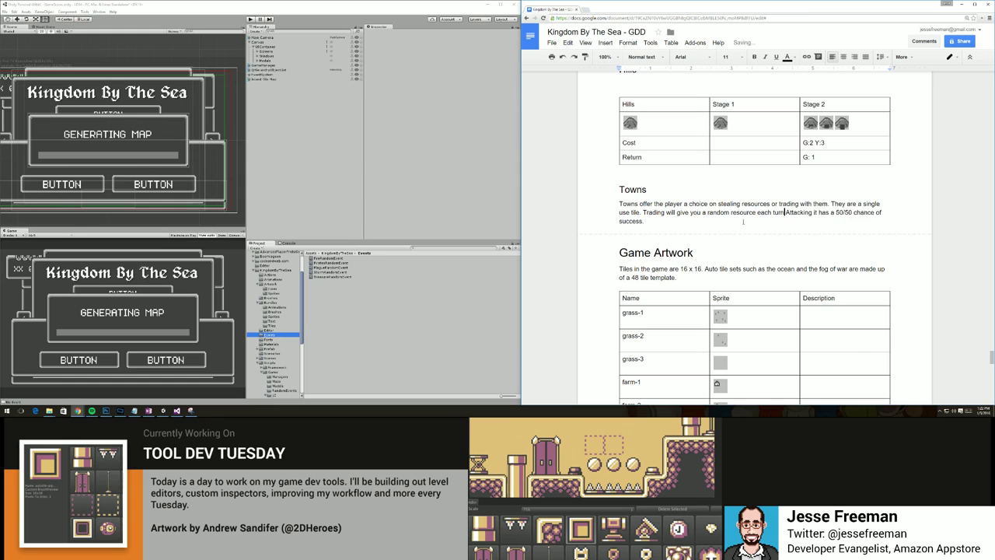
key(BackSpace)
key(BackSpace)
key(BackSpace)
key(BackSpace)
key(BackSpace)
key(BackSpace)
key(BackSpace)
key(BackSpace)
key(BackSpace)
key(BackSpace)
text(over s)
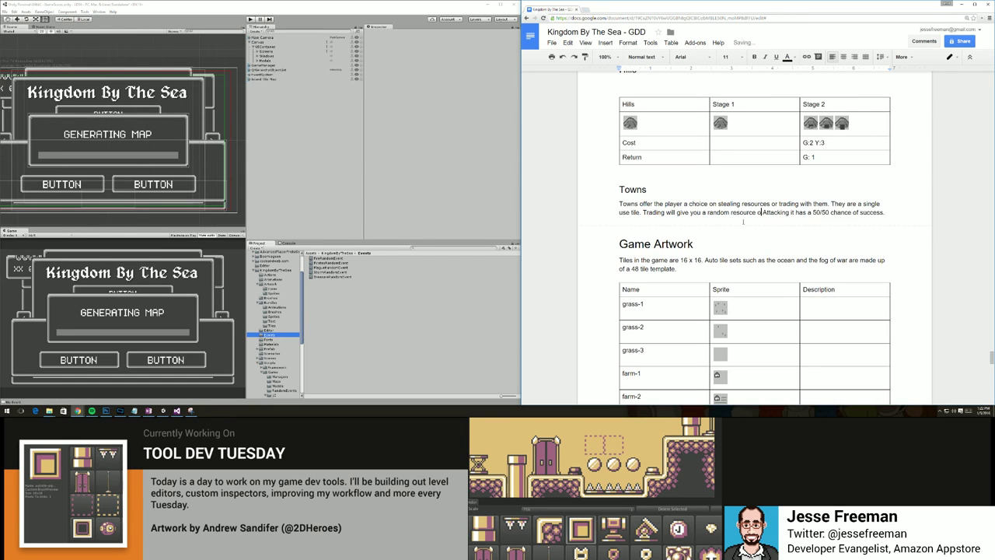
text(everal)
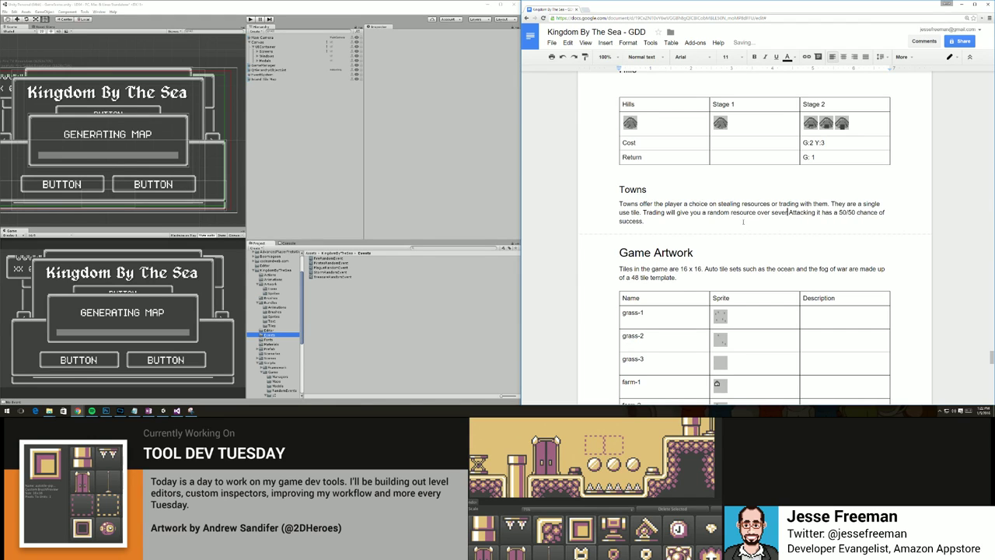
key(BackSpace)
key(BackSpace)
key(BackSpace)
key(BackSpace)
key(BackSpace)
key(BackSpace)
key(BackSpace)
text(each turn.)
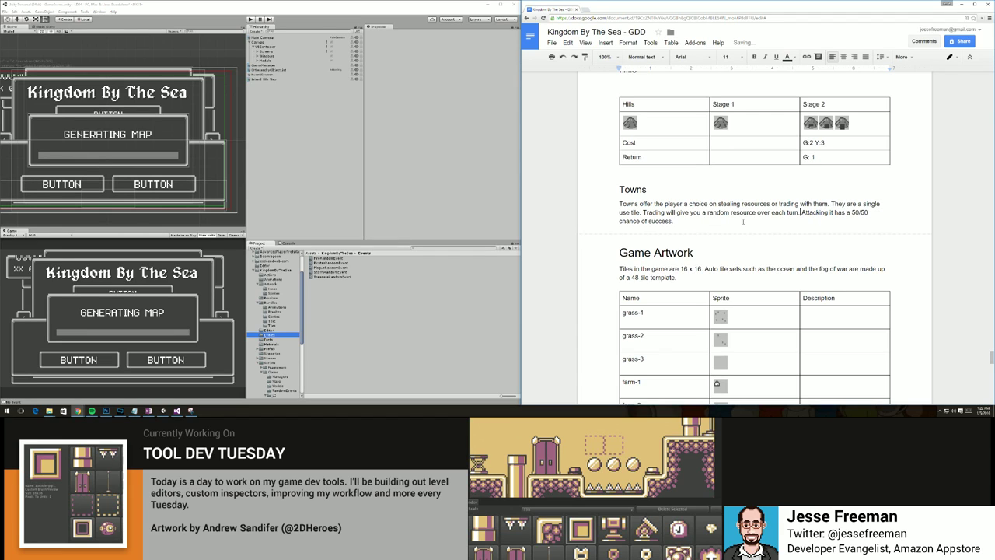
At the paragraph's end, add "If successful, you will gain a random collection of resource. If you lose the town wil".
key(Down)
text(If successful, you will gain a)
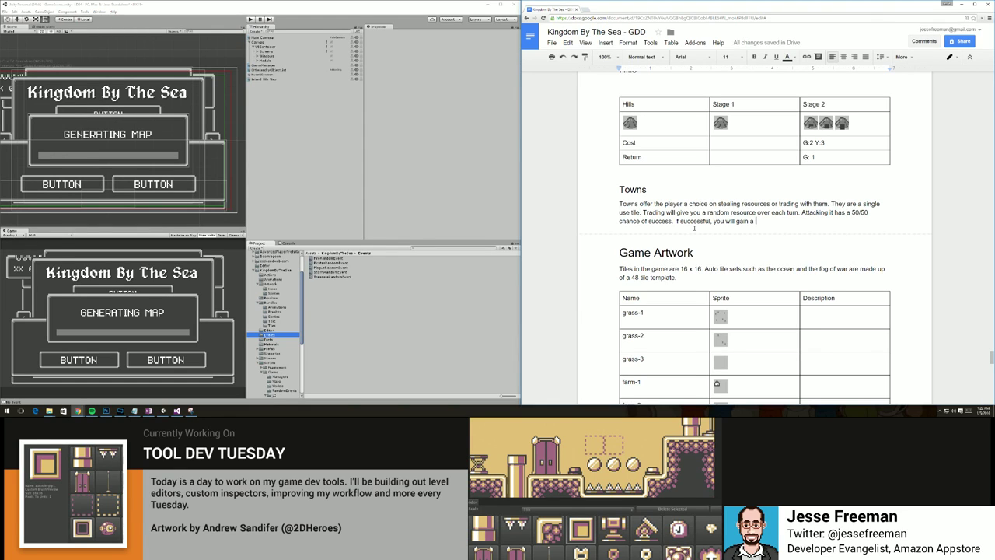
text( random collection of resou)
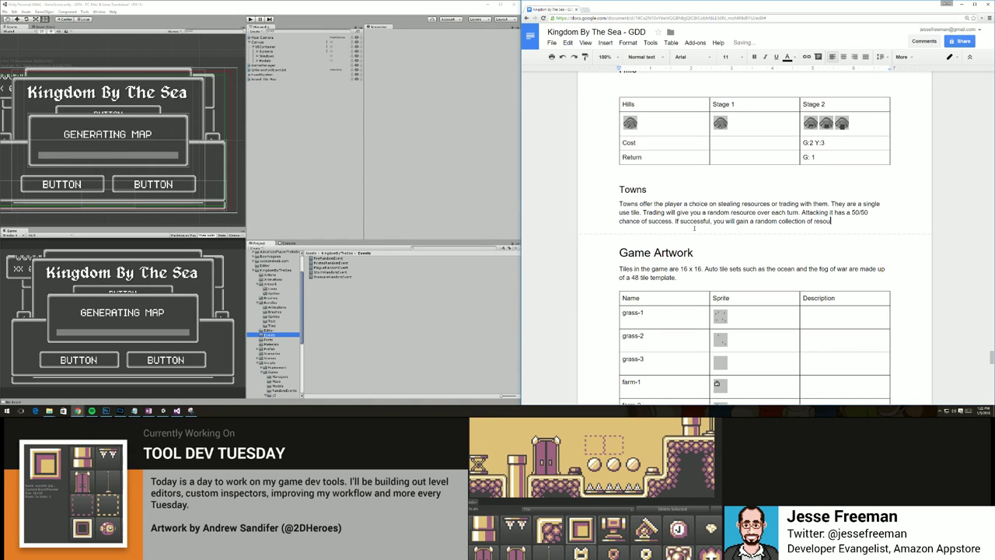
text(rce. If you lose the town will)
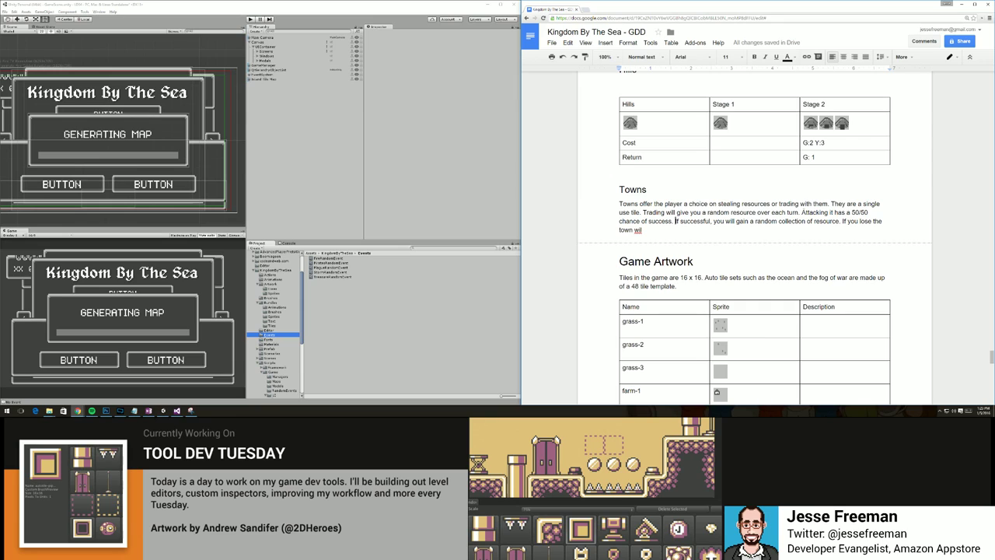
Split the text from "Attacking it" onward into its own paragraph, separated by an empty line.
click(803, 212)
key(Return)
key(Return)
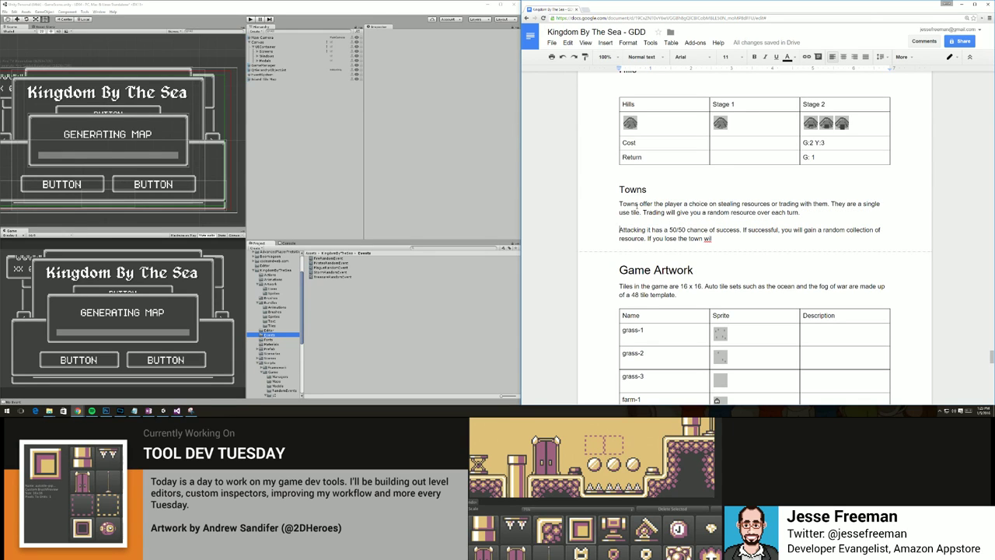
After the trading sentence, add "And the town stays on the map so you can't build".
drag(620, 204, 789, 213)
click(652, 212)
click(819, 212)
text(and)
text(And the Tow)
key(BackSpace)
key(BackSpace)
key(BackSpace)
text(town stays on the m)
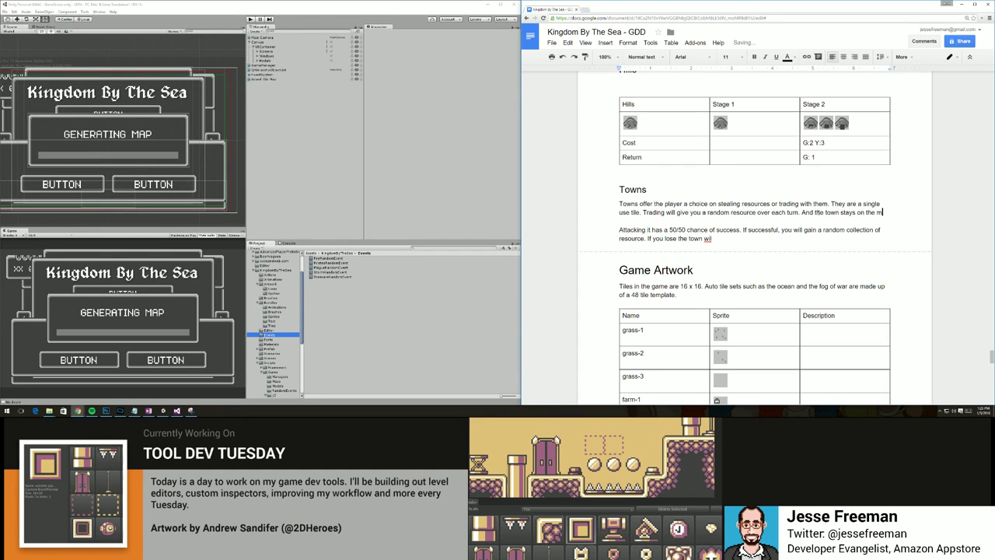
text(ap so you can)
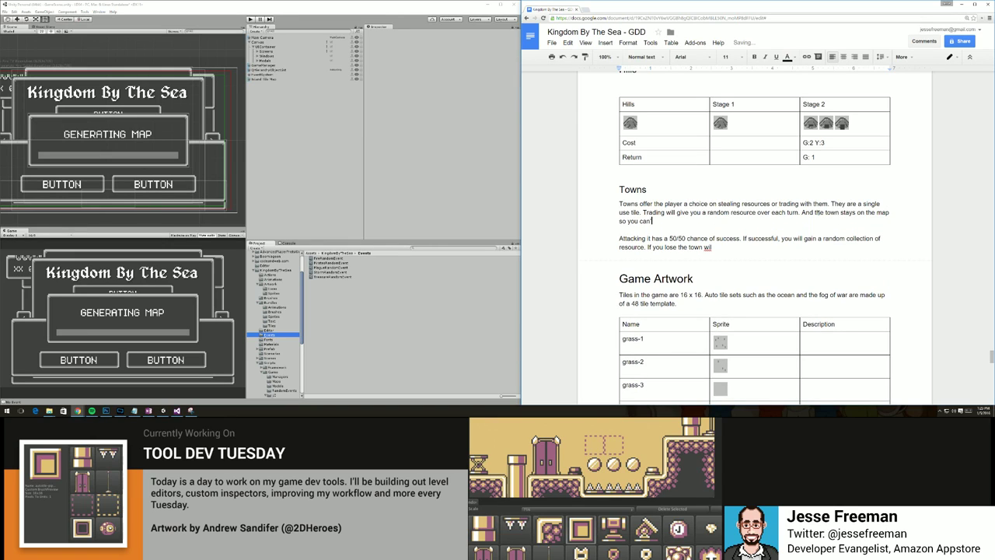
text('t build)
Rejoin the Attacking text to the paragraph above and add "there" after "so you can't build".
key(BackSpace)
key(BackSpace)
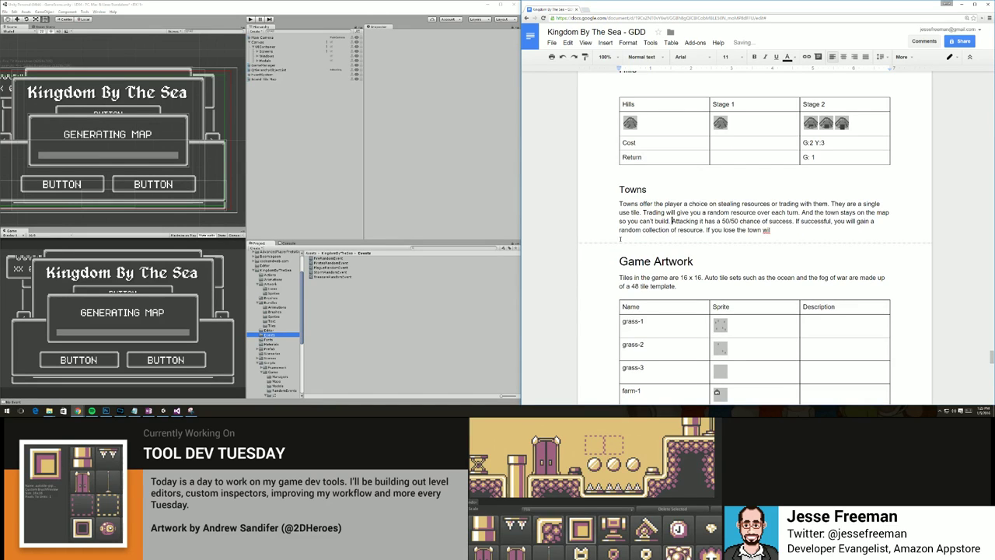
key(Left)
key(Left)
text(there)
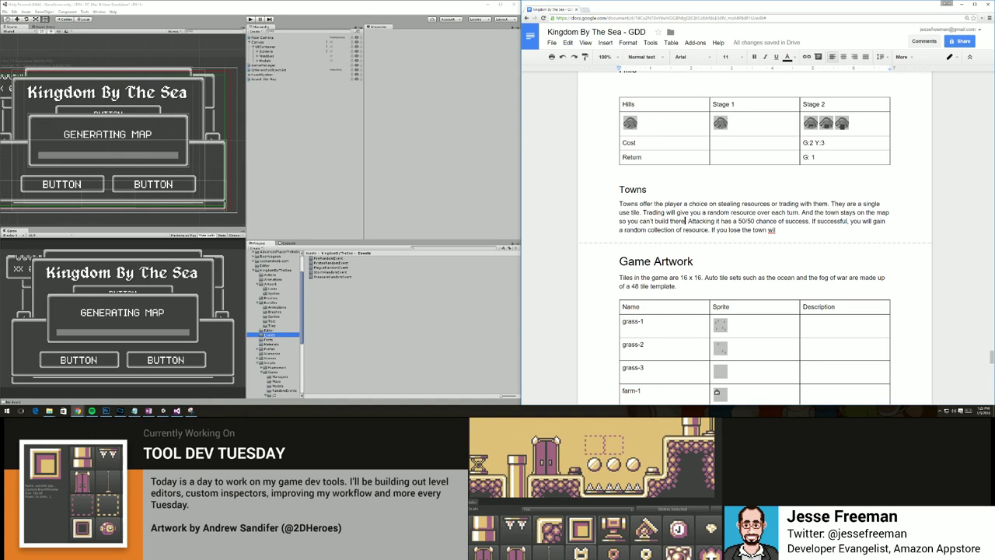
After "a random collection of resource", insert "and the town will become rubble allowing you to build on that tile".
text(and the town til)
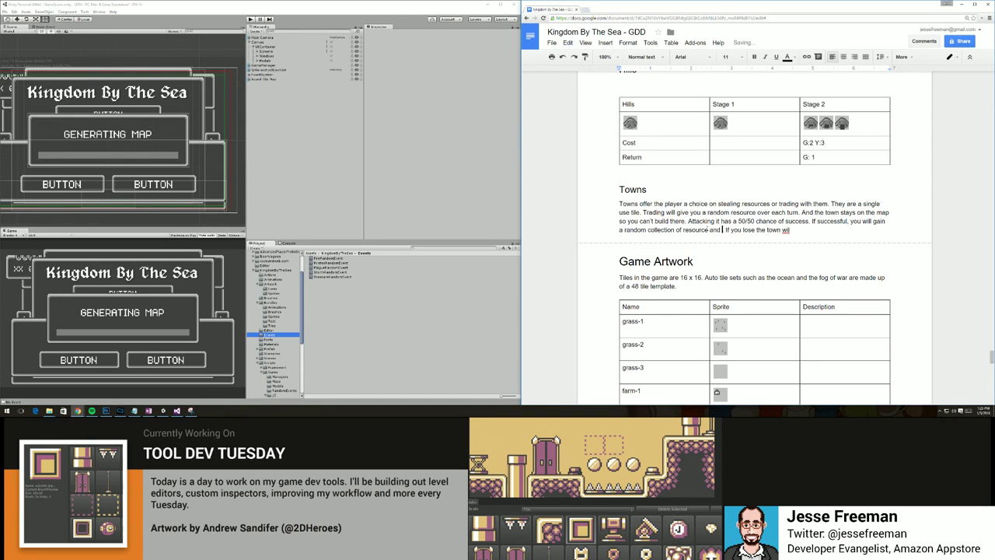
text(l become)
text( rubble)
text( allow)
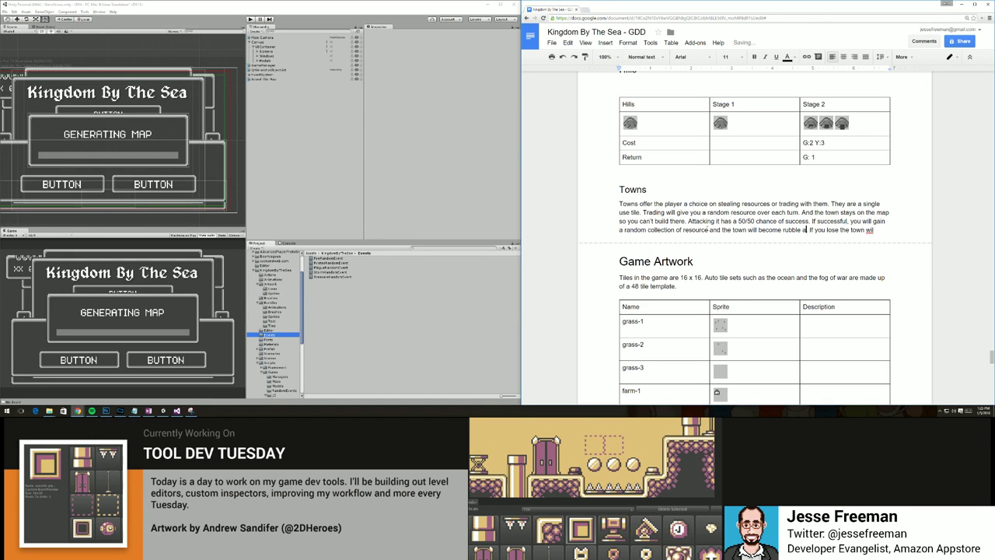
text(ing you to take o)
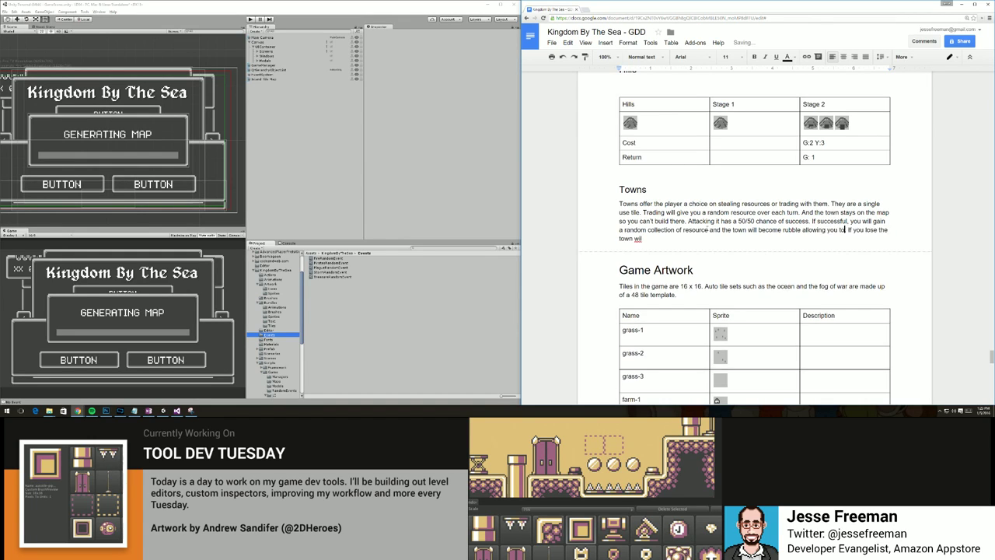
key(BackSpace)
key(BackSpace)
key(BackSpace)
key(BackSpace)
key(BackSpace)
key(BackSpace)
text(build on that t)
text(ile. If you lose the town wil)
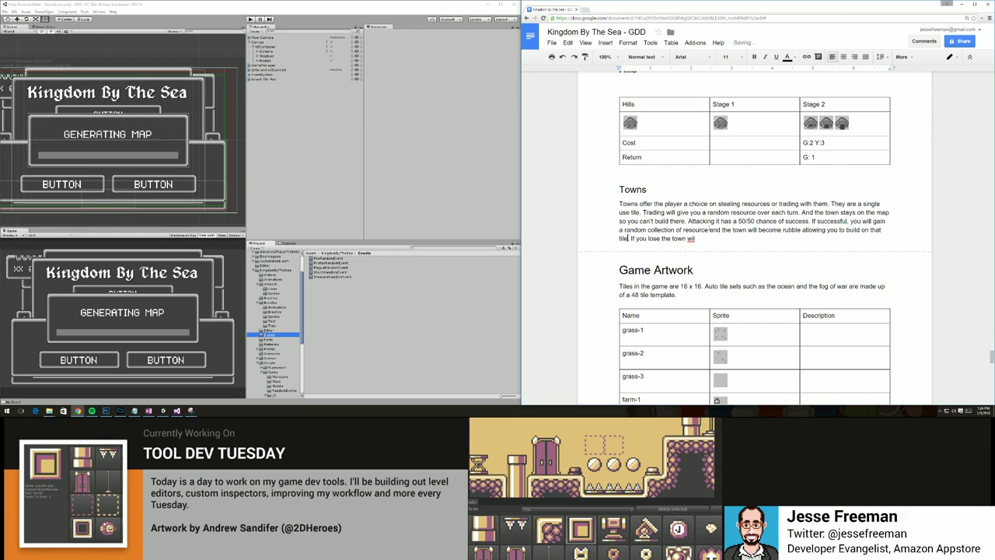
Finish the last Towns sentence with "will remain, it will not give you any resources and you will lose a person from the battle.".
text(.)
text(l remain, it will not give you any resources and )
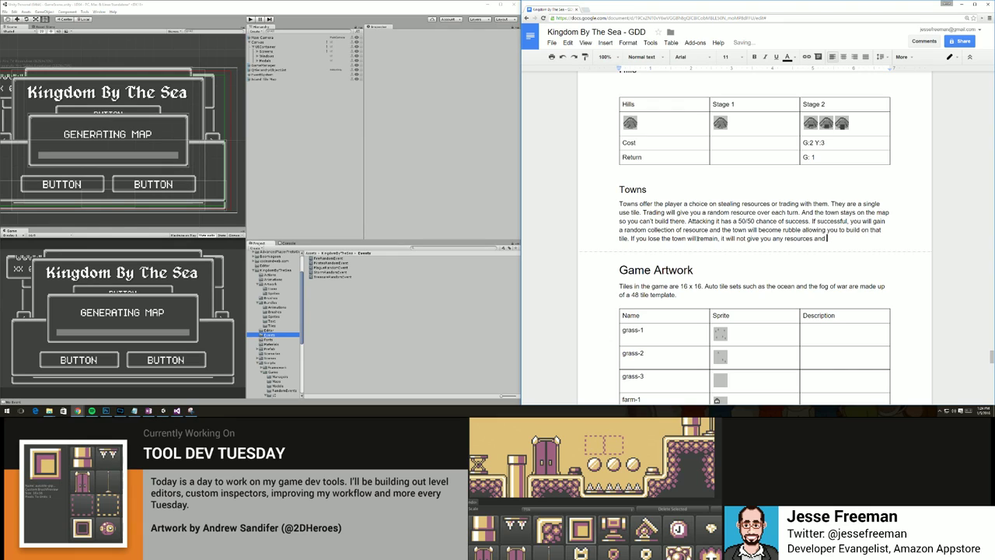
text(you will lose a person. from the )
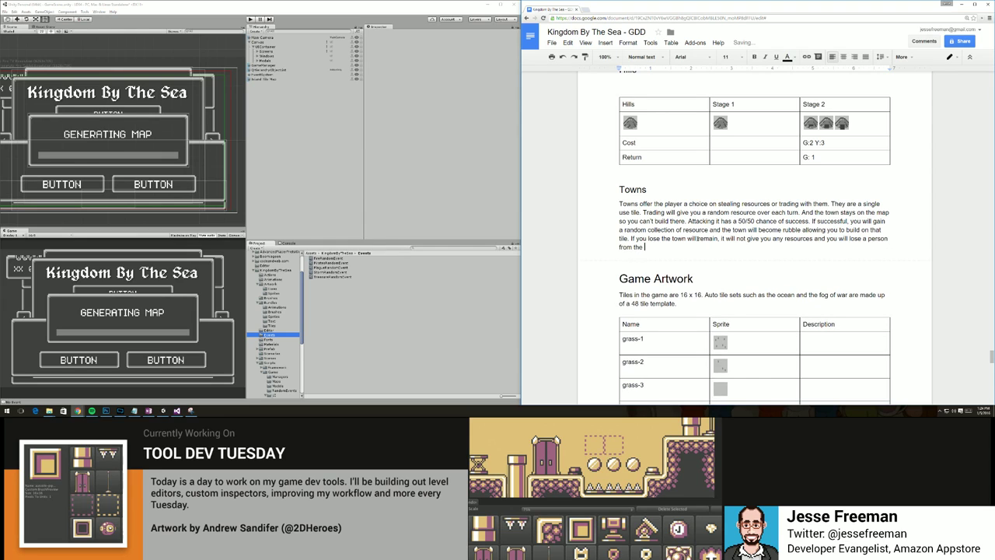
text(battle.)
Under the Mountains heading in the tile descriptions, add the line "Mountains are tiles that can not be upgraded.".
scroll(697, 238, down, 1)
scroll(697, 257, up, 6)
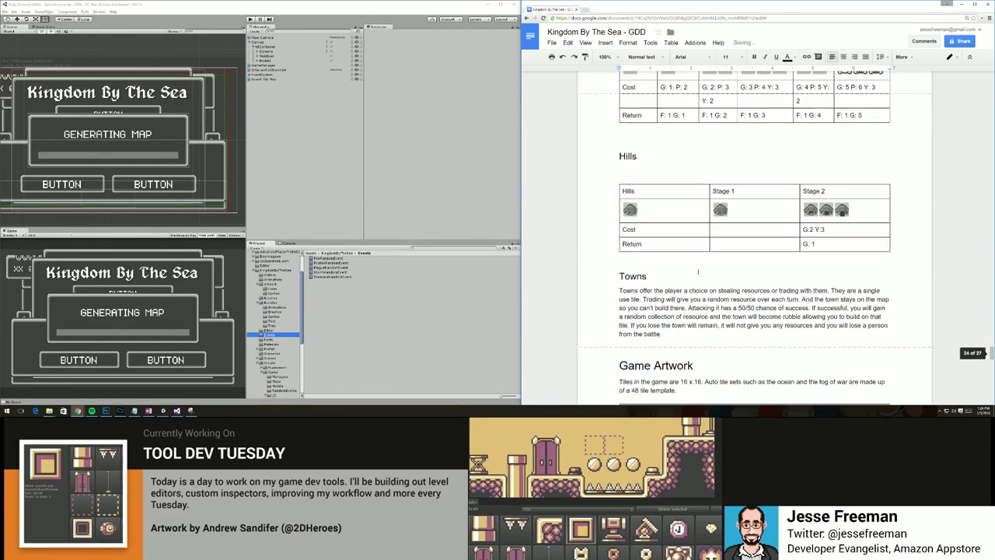
scroll(697, 271, down, 6)
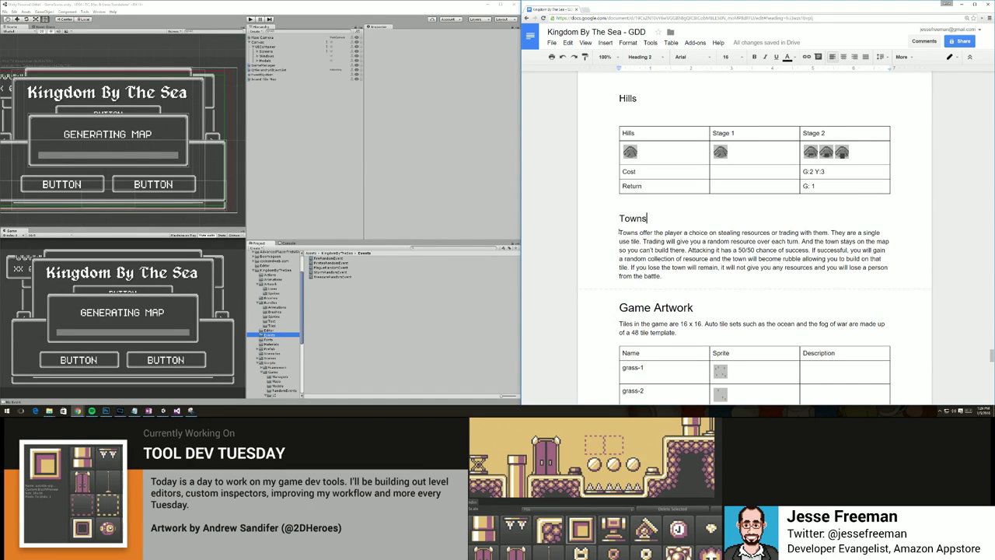
scroll(696, 289, down, 1)
scroll(696, 289, down, 20)
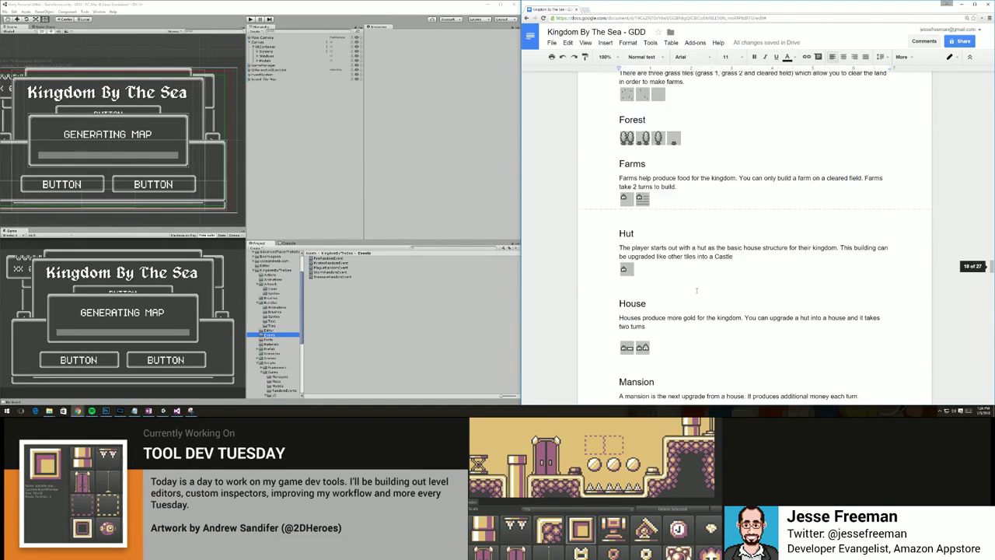
scroll(696, 291, down, 15)
scroll(696, 290, down, 1)
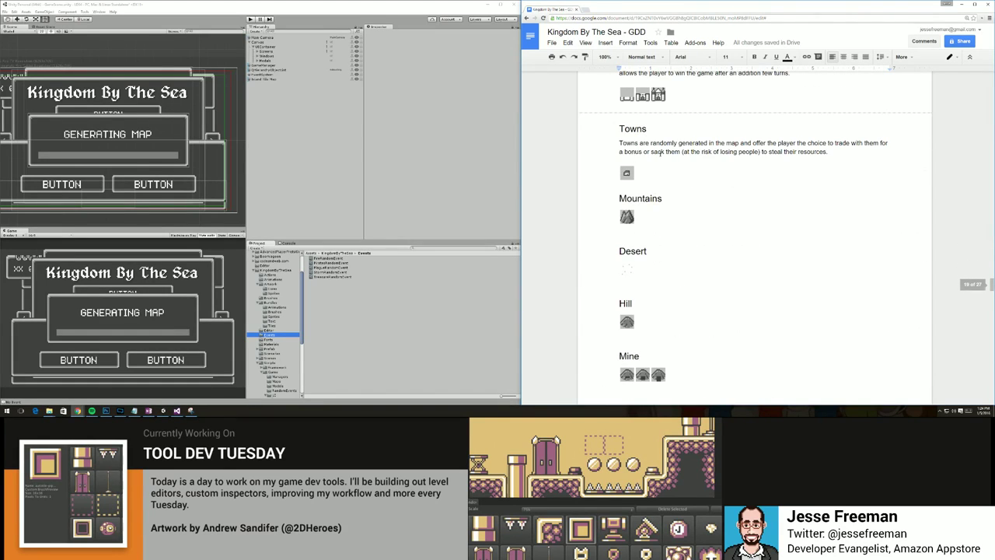
click(673, 199)
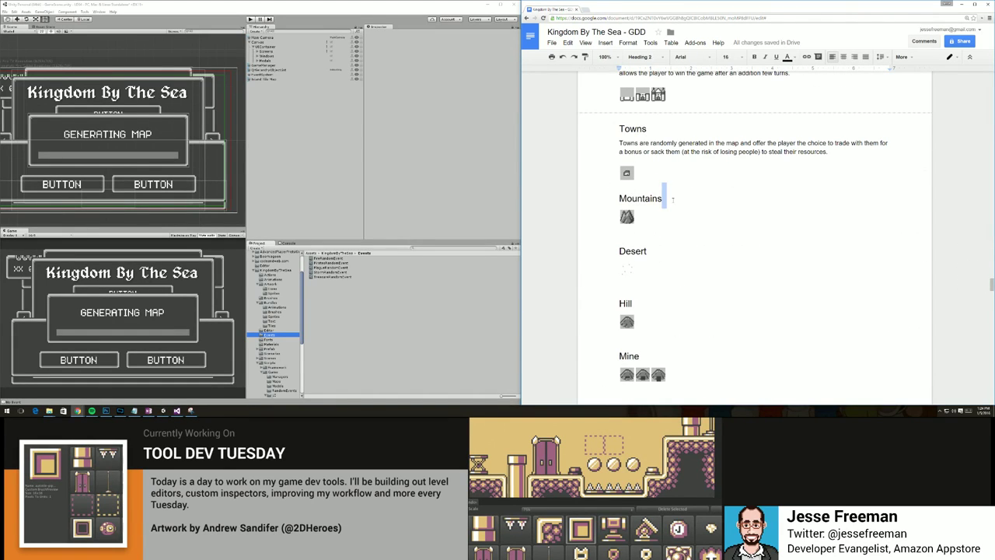
key(Return)
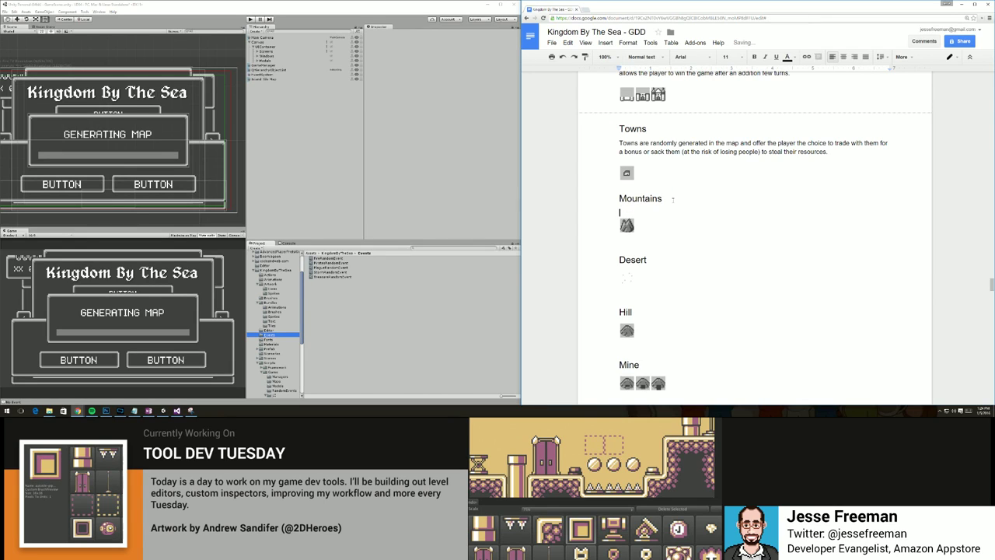
text(Mountains are tiles that can no be built on)
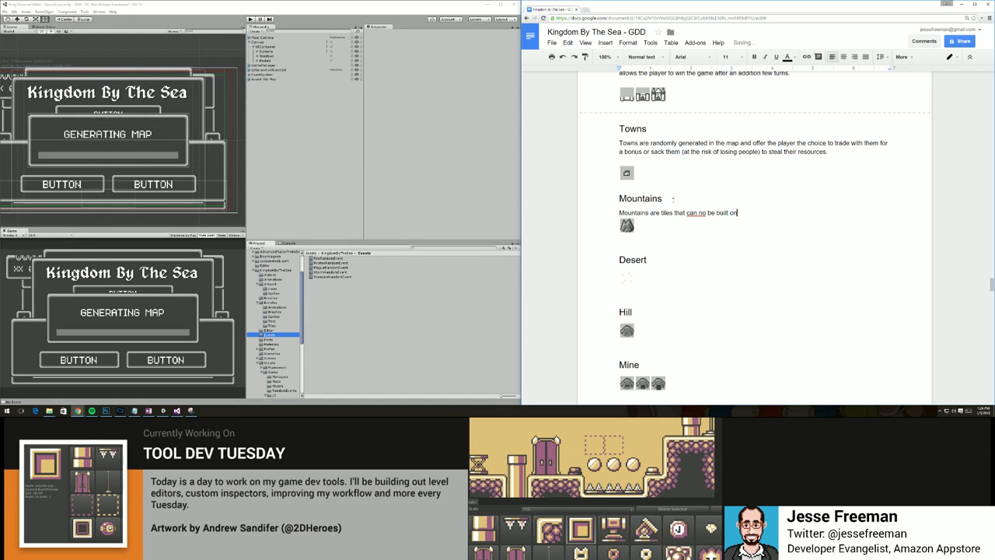
key(BackSpace)
key(BackSpace)
text(upgraded)
text(t)
key(shift+End)
key(shift+Home)
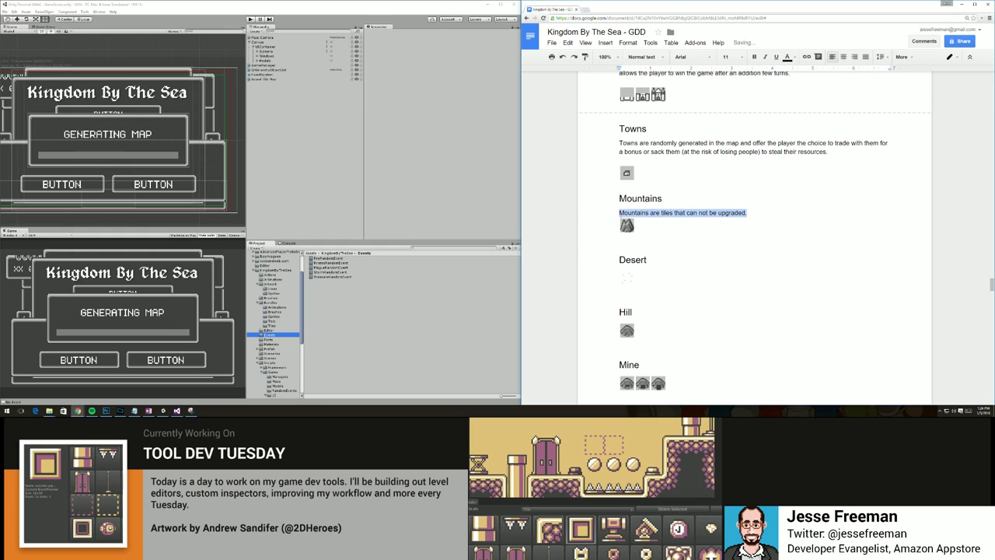
key(ctrl+v)
key(ctrl+z)
drag(749, 212, 619, 212)
click(758, 214)
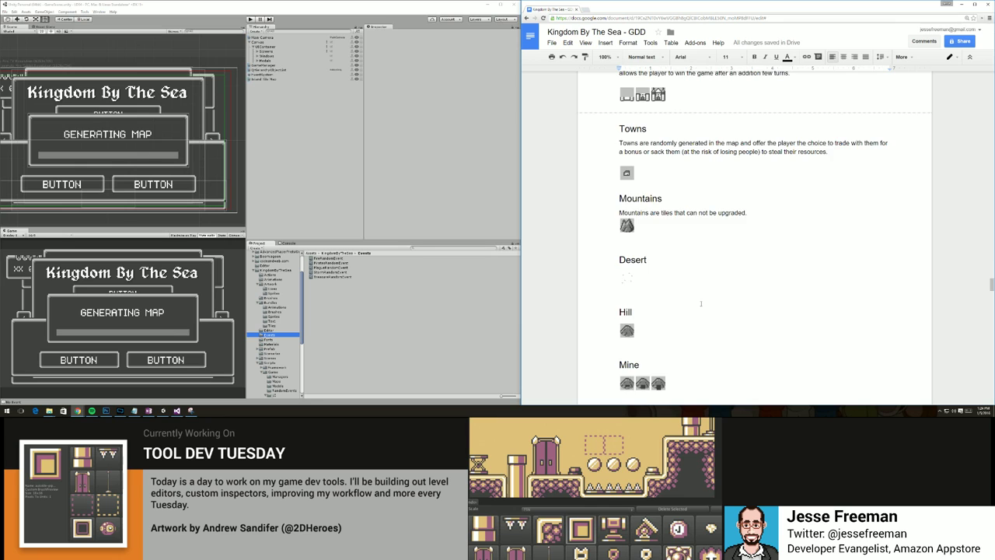
Rename the Mountains heading as "Obstacles", applying the suggested spelling correction.
scroll(700, 303, up, 12)
scroll(700, 303, down, 8)
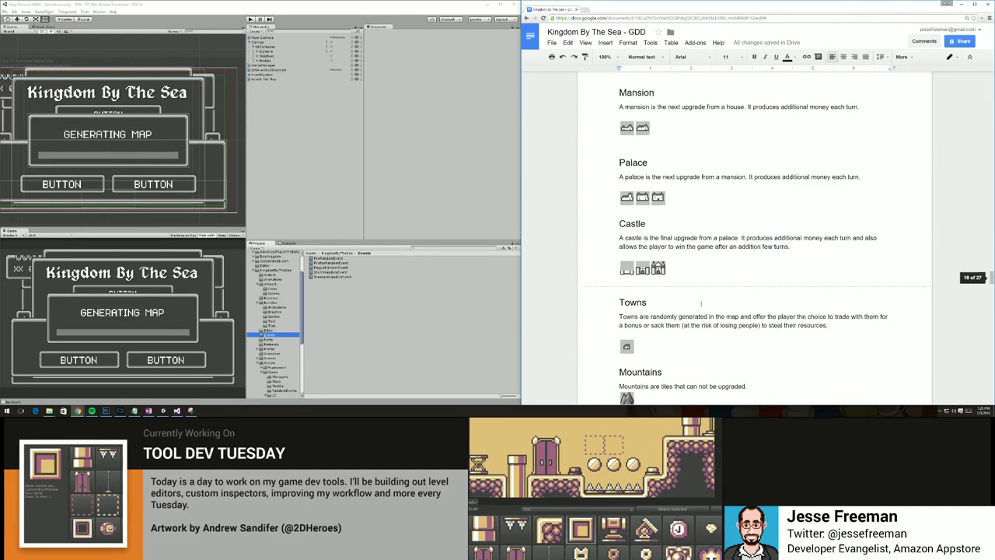
scroll(700, 303, down, 5)
double_click(632, 199)
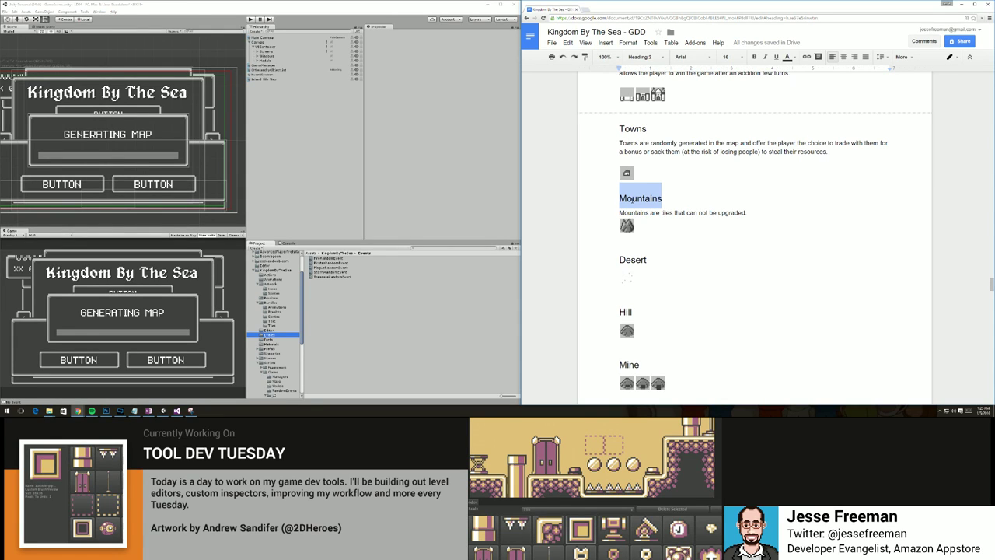
text(OBsticles)
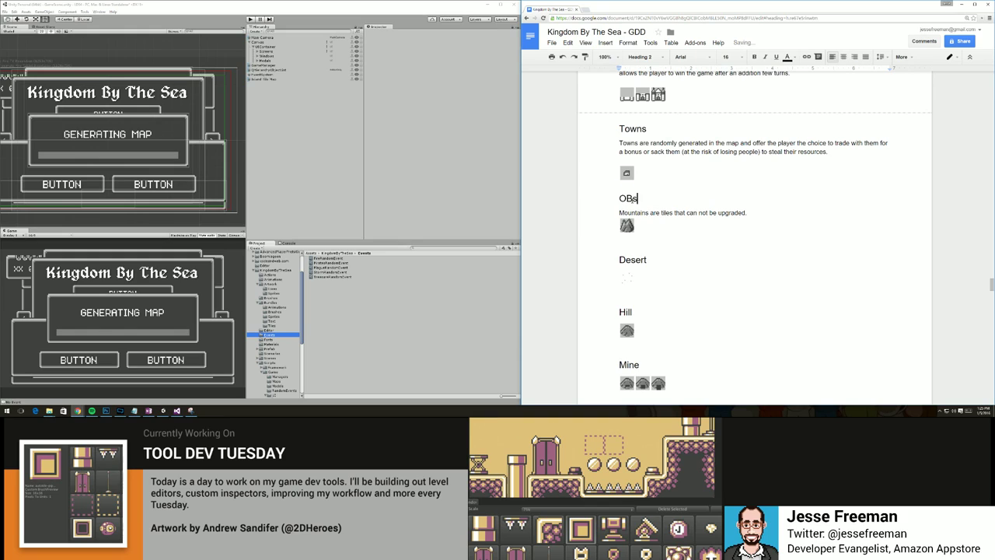
key(BackSpace)
key(BackSpace)
key(BackSpace)
key(BackSpace)
key(BackSpace)
key(BackSpace)
key(BackSpace)
key(BackSpace)
text(bstia)
key(BackSpace)
key(BackSpace)
key(BackSpace)
text(ticals)
drag(747, 212, 618, 212)
right_click(630, 199)
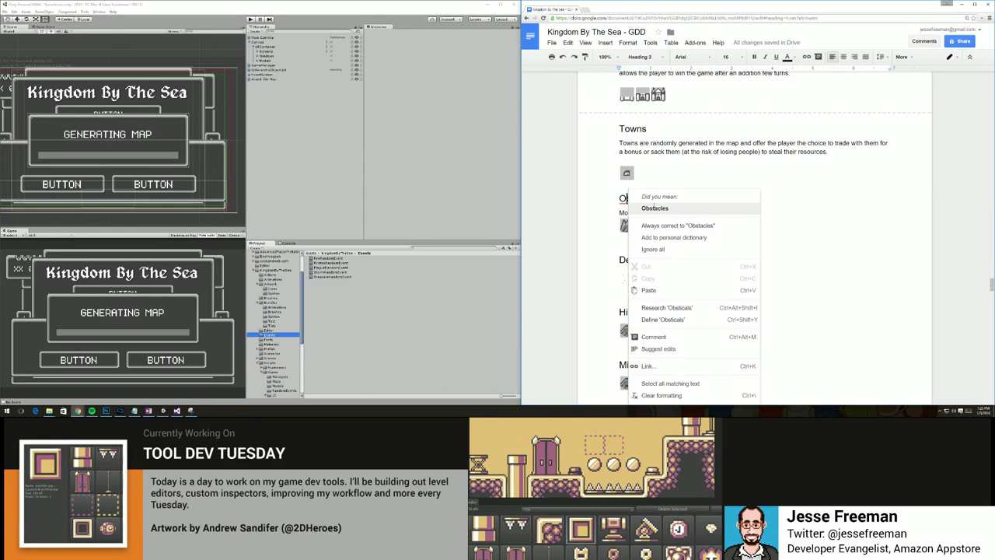
click(653, 207)
Replace the sentence about mountains with "These are tiles that can't be upgraded and" and rename its heading as "Barriors".
drag(619, 212, 750, 212)
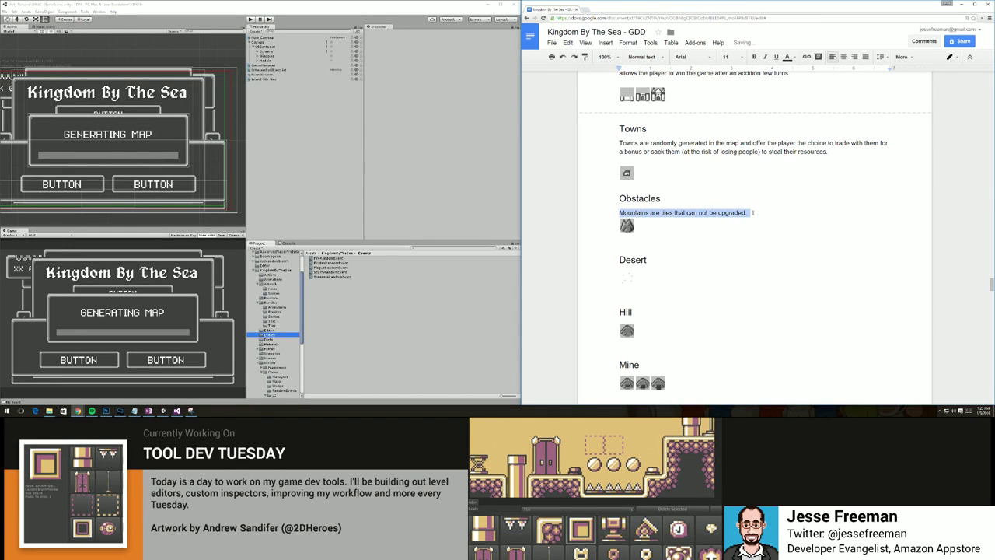
text(These are tiels)
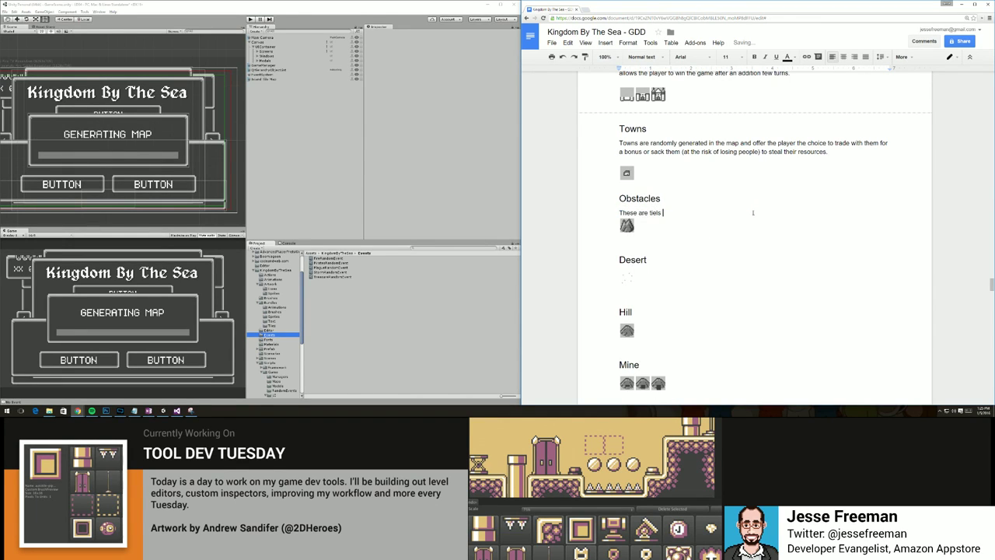
key(BackSpace)
key(BackSpace)
key(BackSpace)
key(BackSpace)
text(iles that can't be upgraded and)
double_click(644, 198)
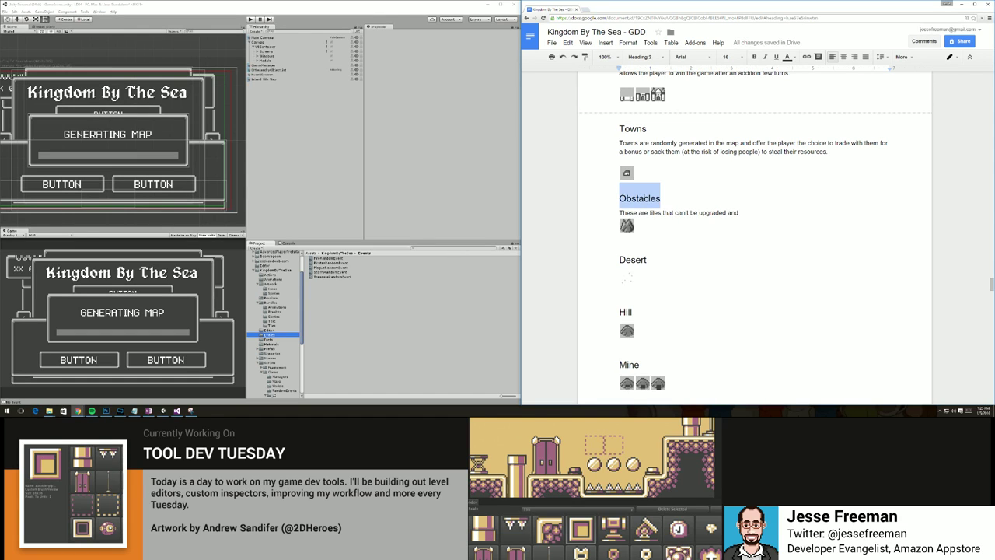
text(Barriors)
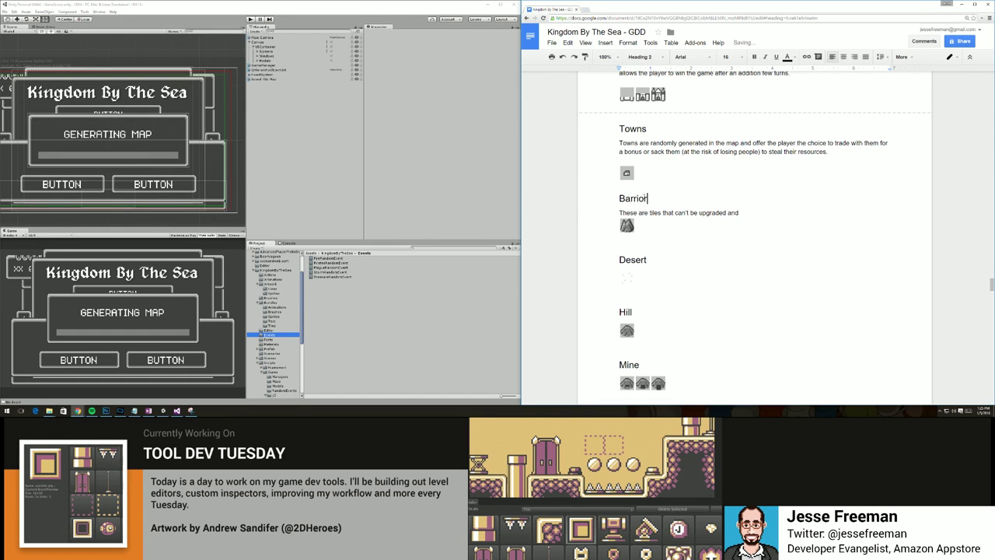
Continue the Barriors description with "remain static during the game. There are".
click(672, 213)
click(746, 212)
text(a)
key(BackSpace)
text(reti)
key(BackSpace)
key(BackSpace)
text(main )
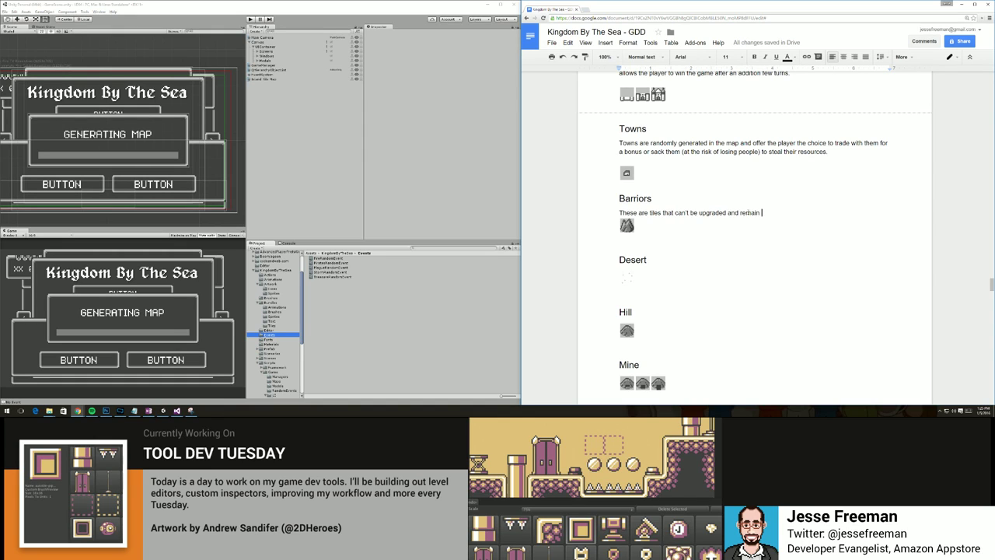
text(static during the game. There are)
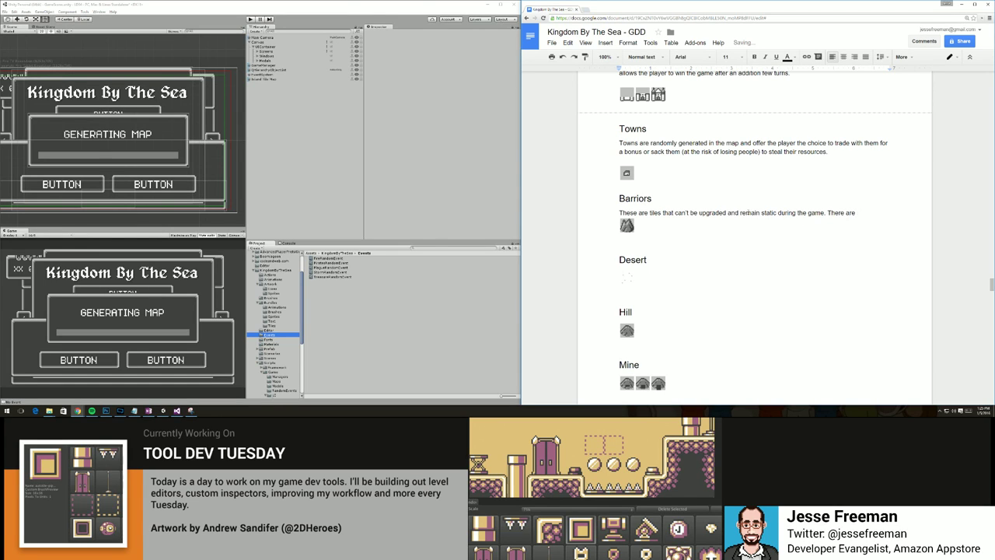
Complete the Barriors description with "3 barrior tiles: moutains, deserts and marshes." and add an empty line above the mountain image.
text( 3 barrior tiles)
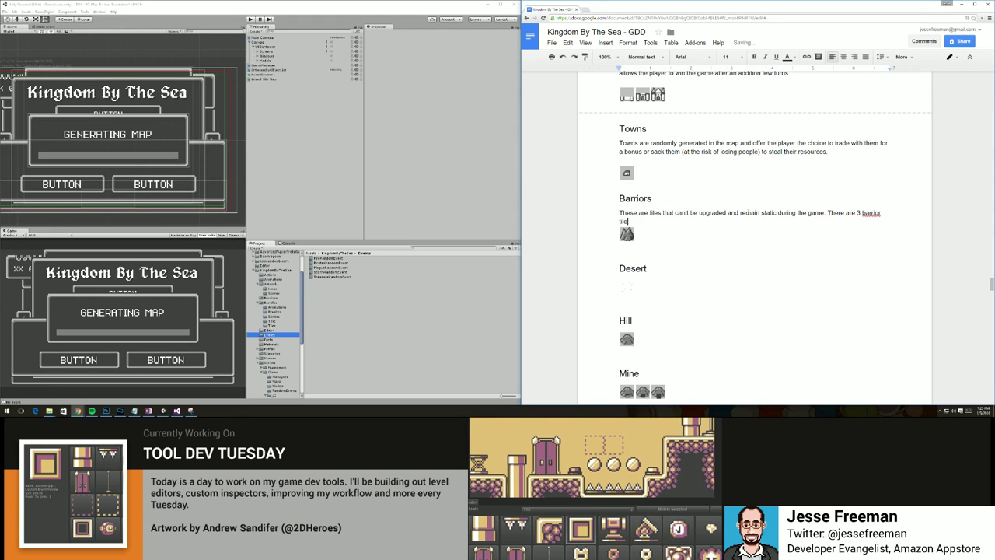
key(BackSpace)
key(BackSpace)
text(: moutains, desert)
key(BackSpace)
text(erts and marshes.)
key(Return)
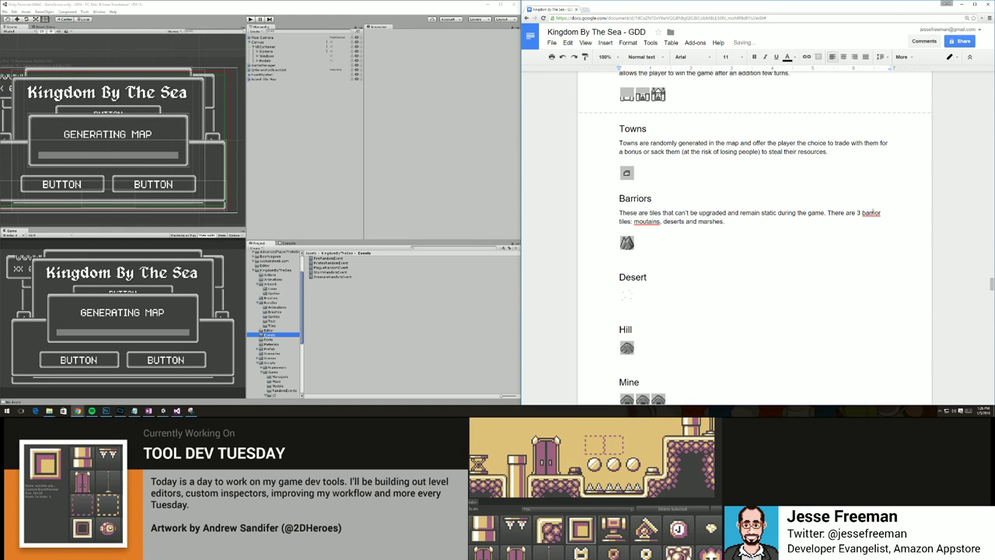
Correct the misspelled words in the Barriors description to "barrier" and "mountains" using the spelling suggestions.
right_click(871, 213)
click(889, 211)
right_click(647, 222)
click(673, 211)
Move the desert tile image from the Desert section to beside the mountain image under Barriors.
scroll(673, 217, down, 2)
click(626, 235)
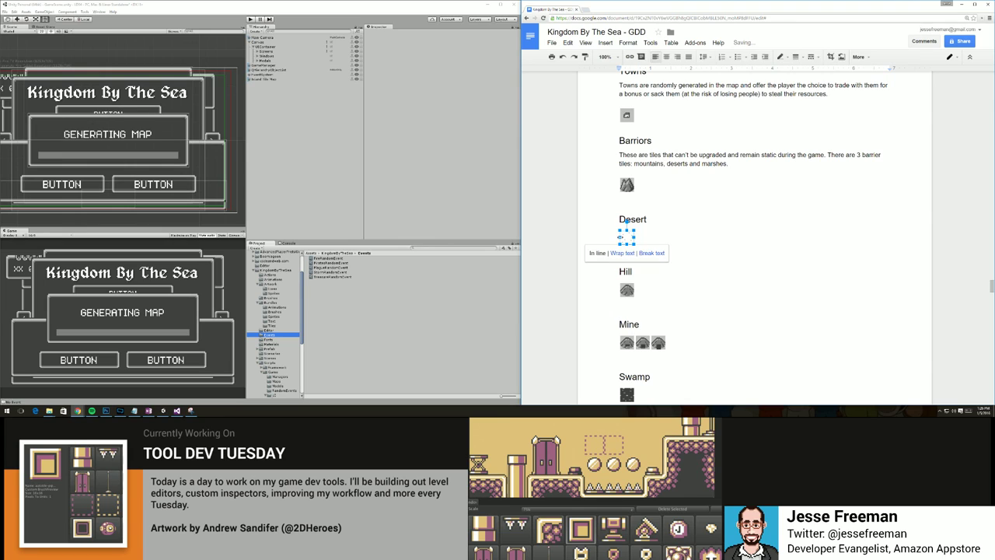
key(ctrl+x)
click(644, 186)
key(ctrl+v)
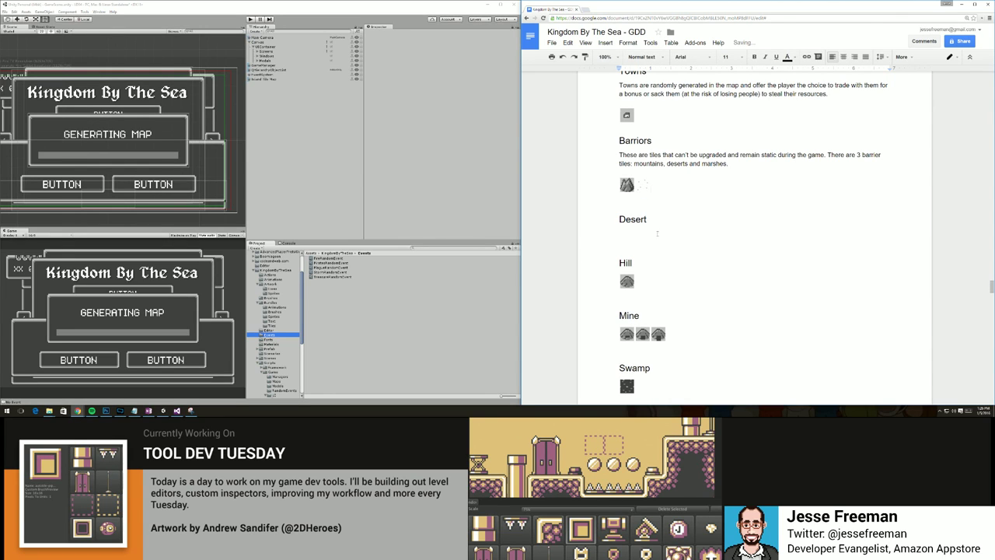
Move the swamp tile image beside the desert image under Barriors and change "marshes" in the description to "swamps".
scroll(656, 233, down, 3)
click(630, 268)
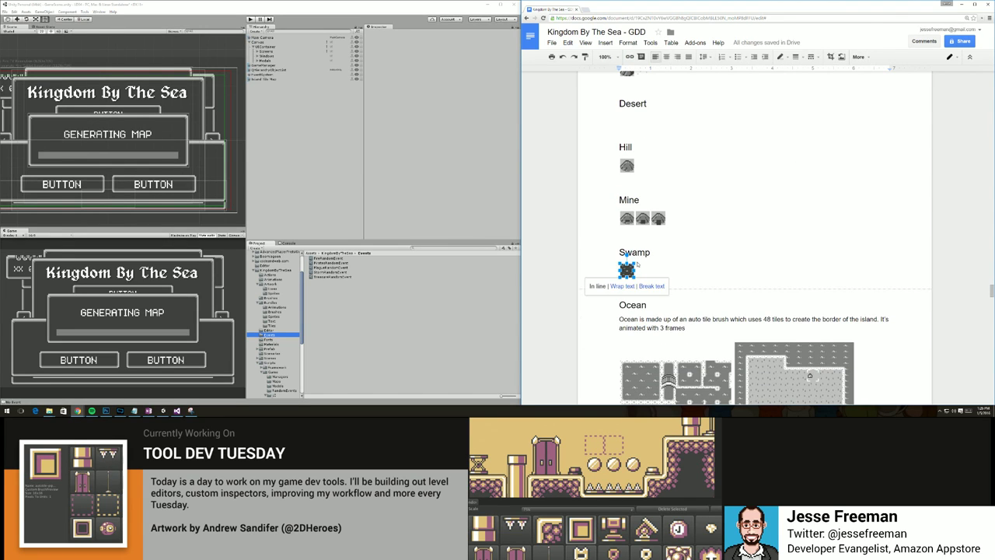
key(ctrl+x)
scroll(679, 245, up, 2)
click(662, 155)
key(ctrl+v)
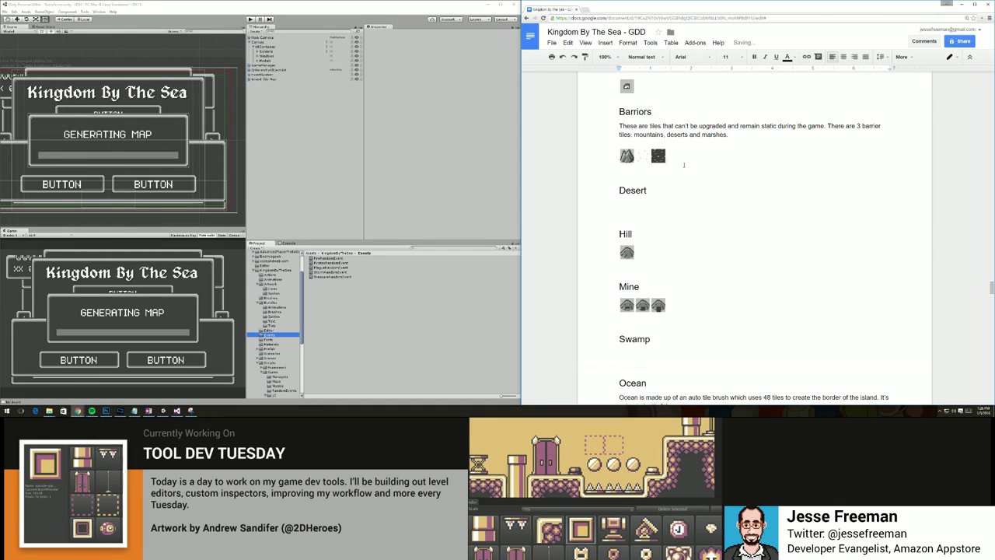
key(Right)
key(Right)
drag(701, 135, 728, 135)
text(swamps)
Delete the emptied Swamp and Desert headings along with the spare blank line above the Hill heading.
scroll(651, 257, down, 2)
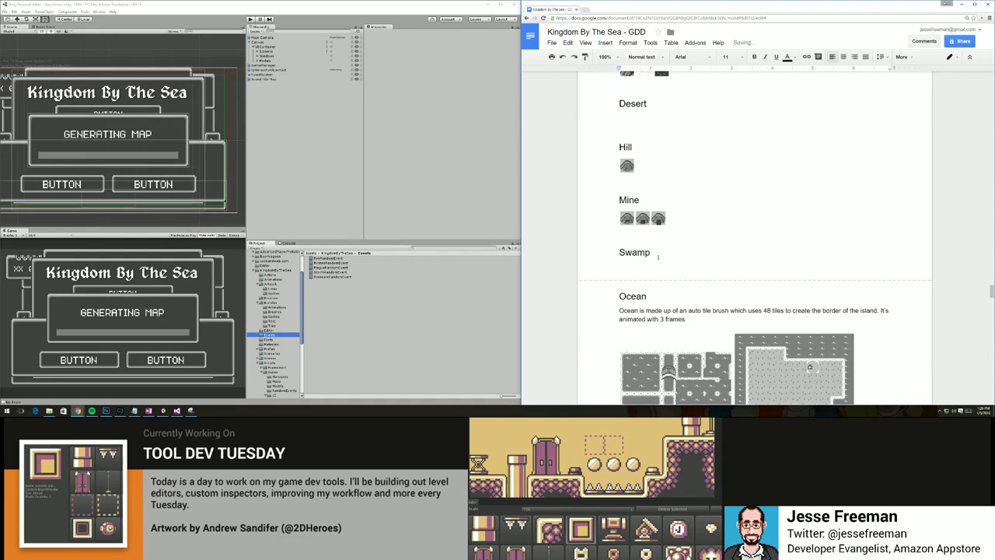
drag(652, 252, 617, 241)
key(BackSpace)
key(BackSpace)
scroll(690, 223, up, 2)
drag(629, 216, 616, 178)
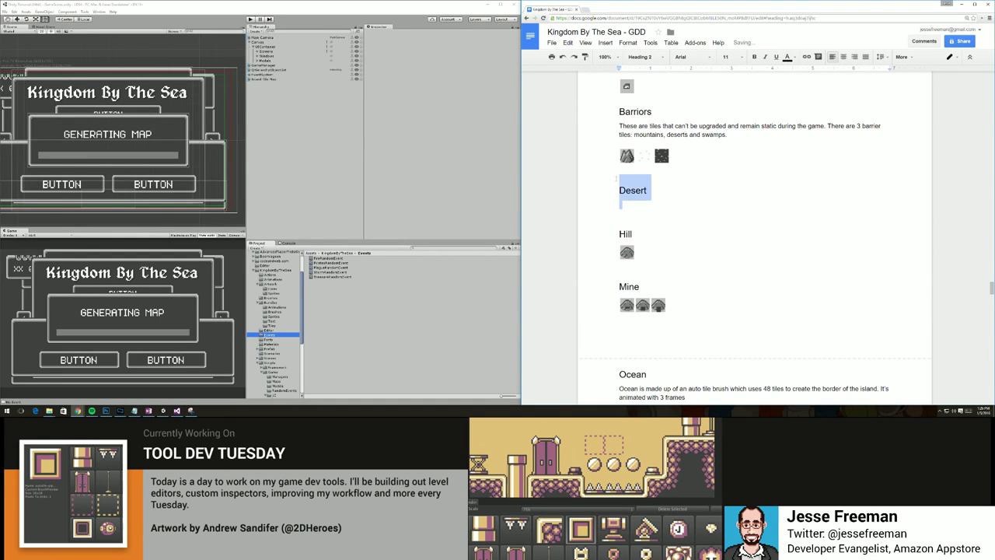
key(BackSpace)
scroll(657, 194, up, 10)
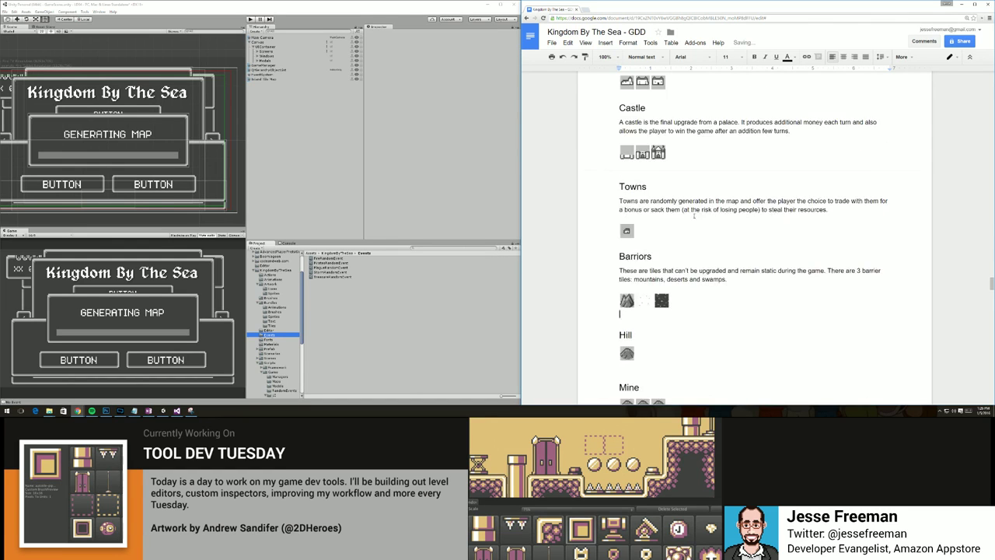
scroll(694, 215, up, 2)
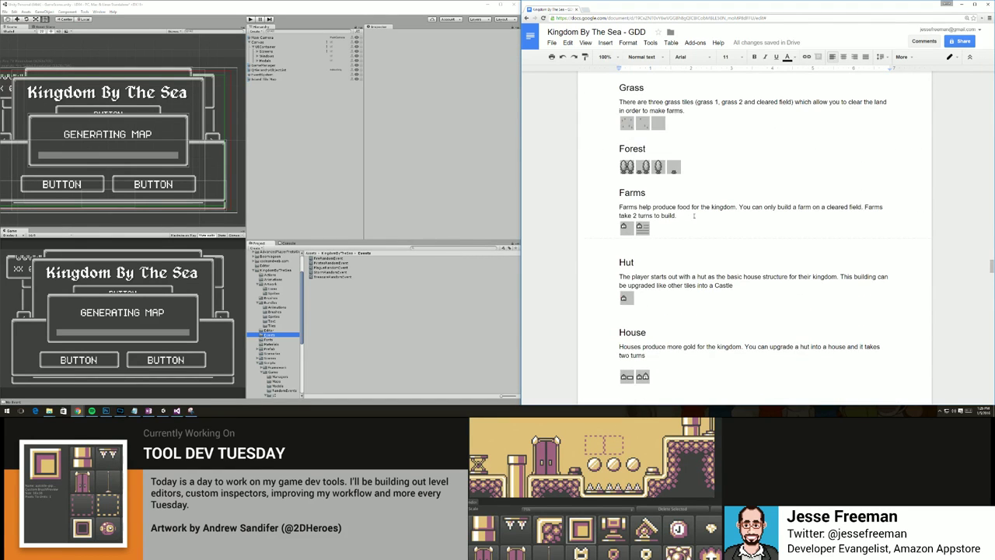
scroll(694, 215, down, 10)
scroll(694, 216, down, 2)
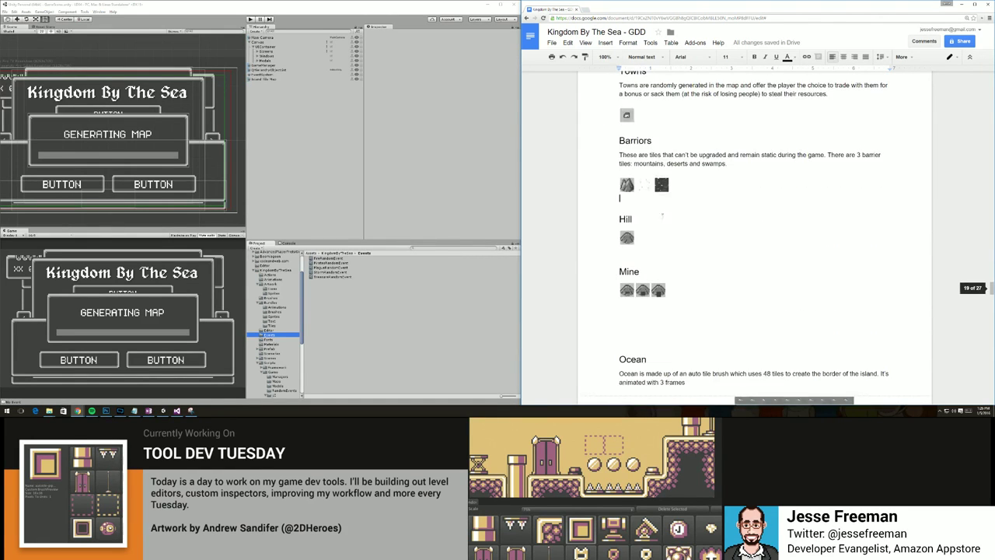
key(BackSpace)
Under the Hill heading, add the line "A hill is an upgradable tile that will become a mine.".
click(638, 211)
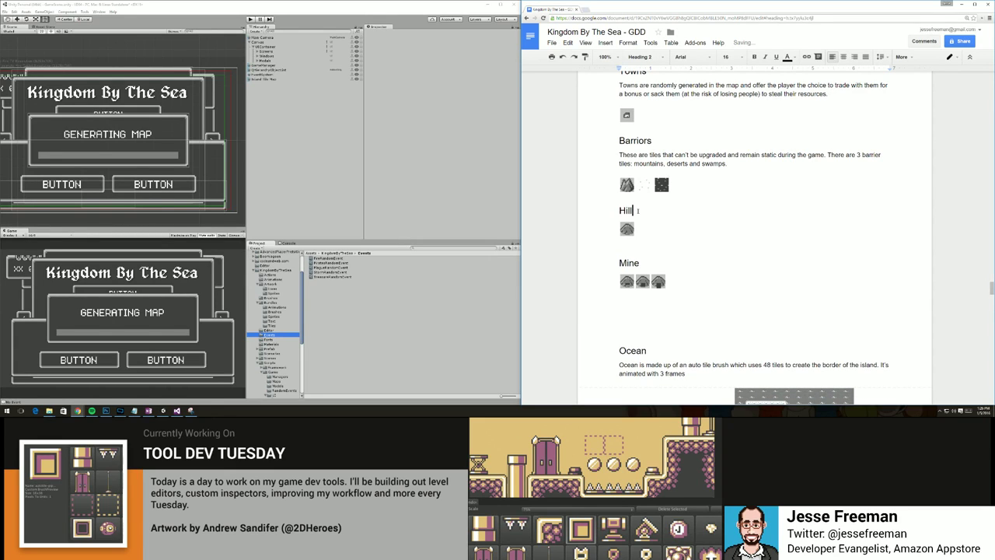
key(Return)
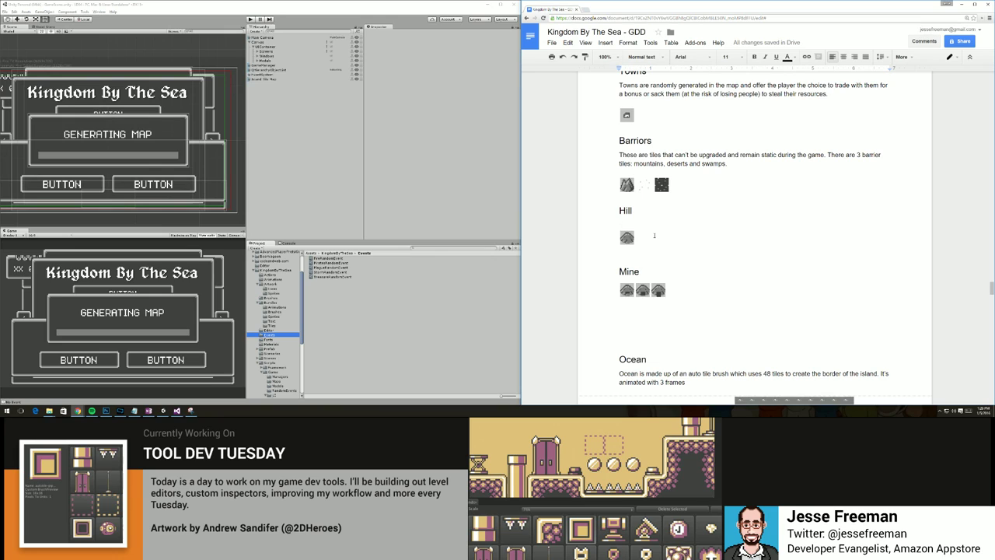
text(A hill is an upgradable tile that will become a mine.)
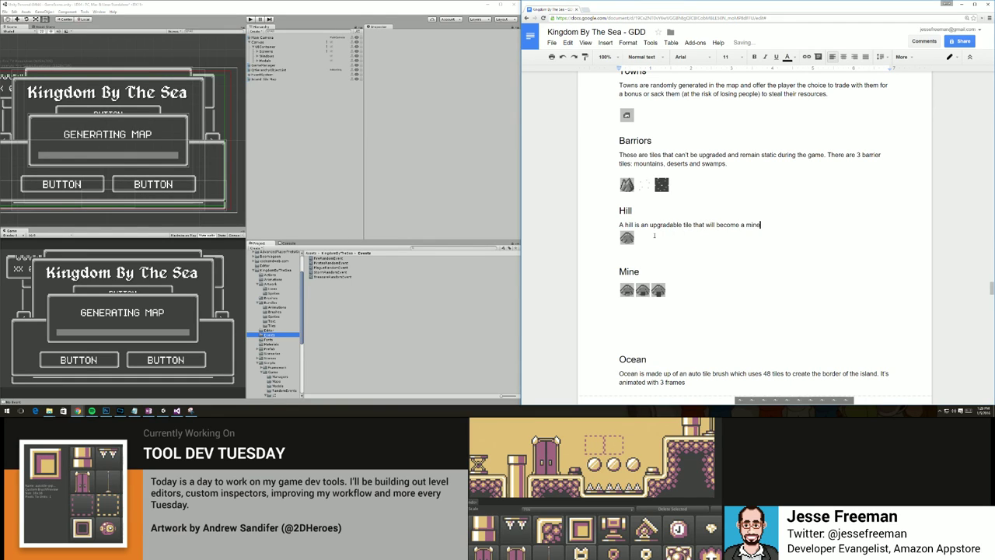
Under the Mine heading, add the line "Mines produce additional money once they are upgraded.".
click(658, 269)
key(Return)
text(Mines )
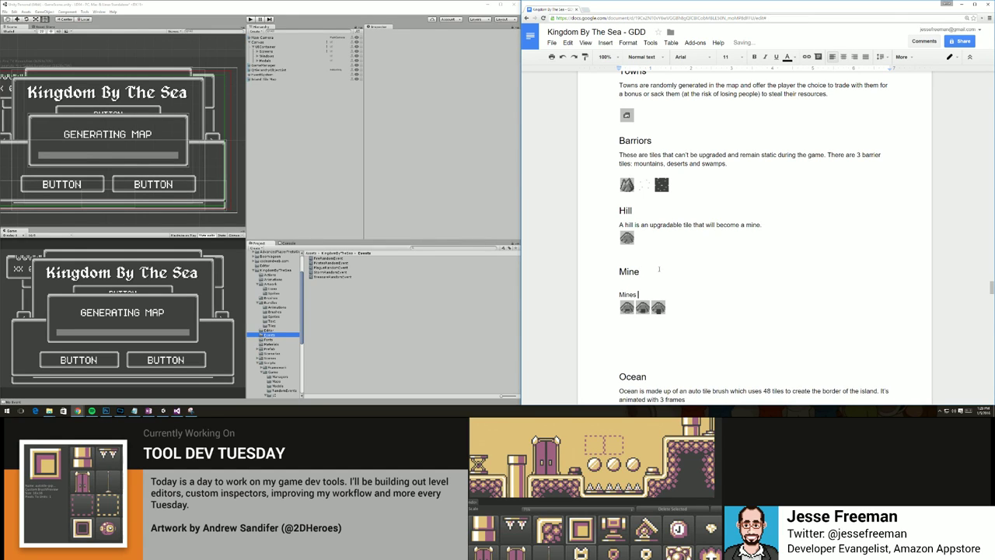
text(produce additonal money once they are upgra)
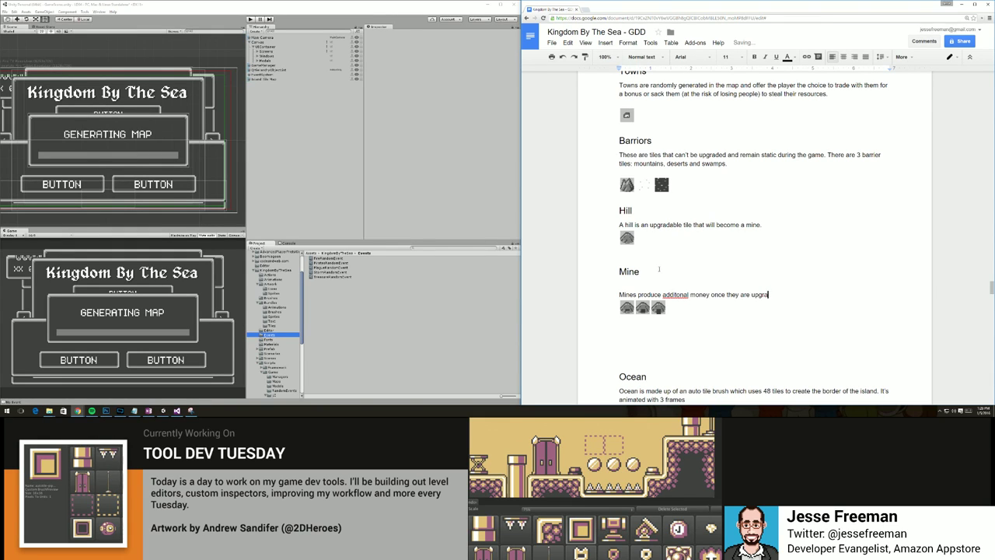
text(ded.)
click(644, 279)
key(BackSpace)
right_click(681, 286)
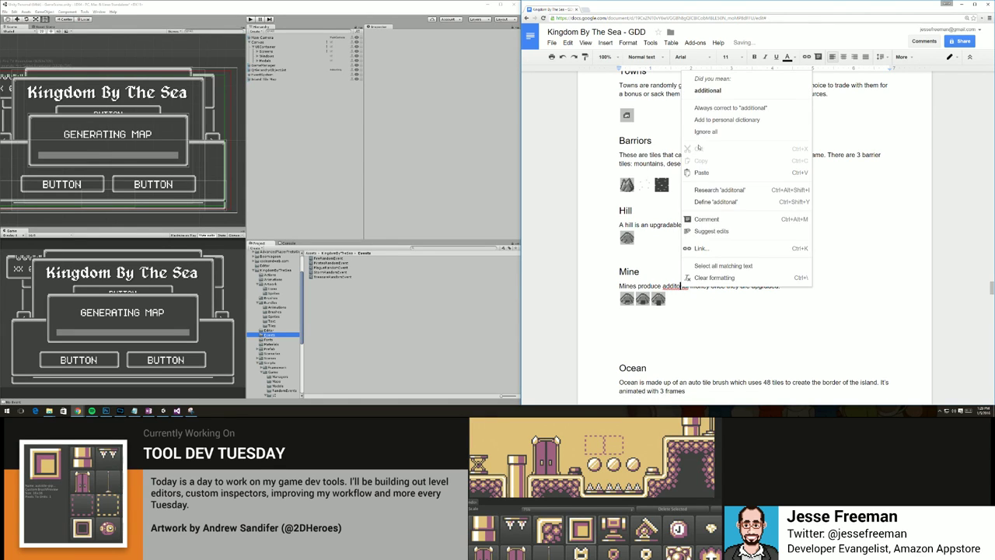
click(708, 90)
Insert a blank line between the mine description and its images, and delete the surplus blank lines above the Ocean heading.
click(785, 287)
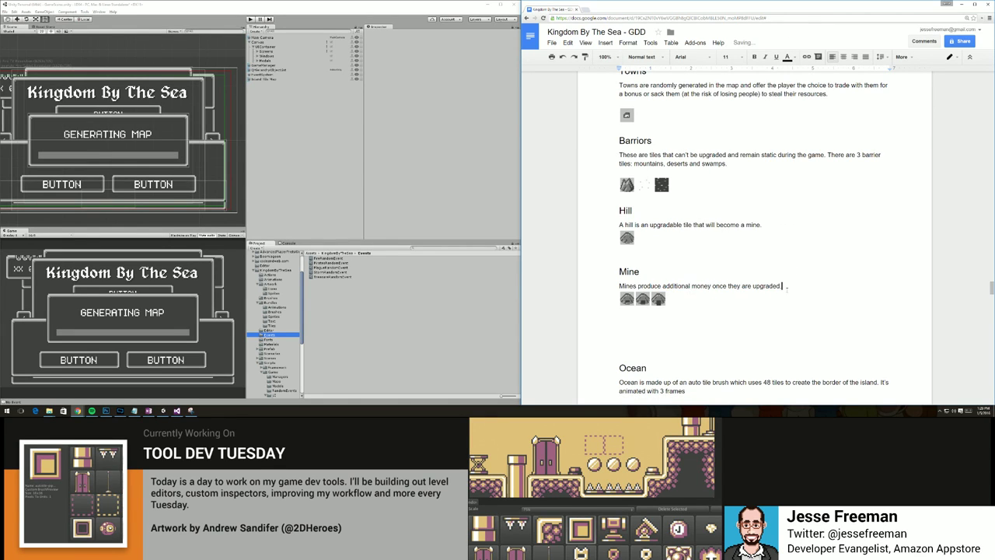
key(Return)
scroll(783, 292, down, 3)
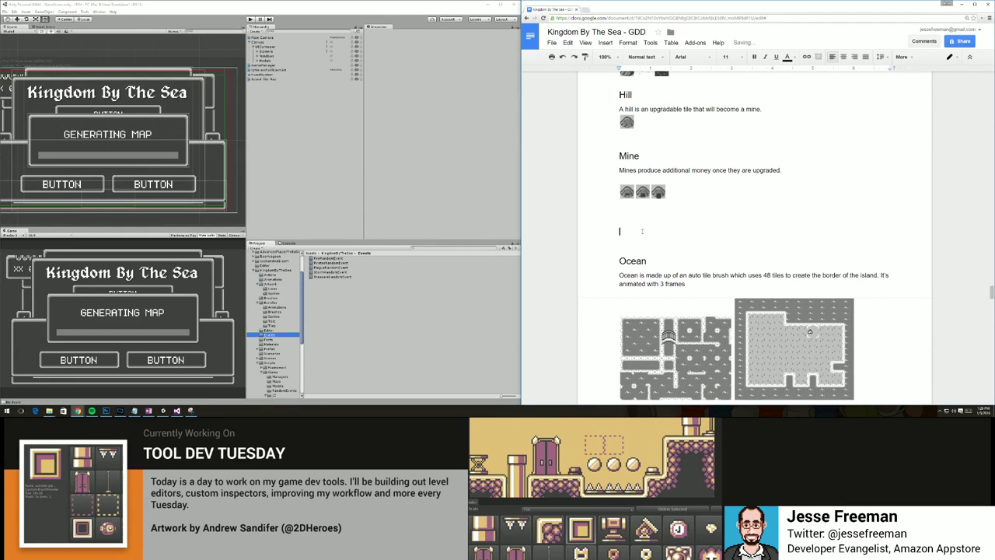
key(BackSpace)
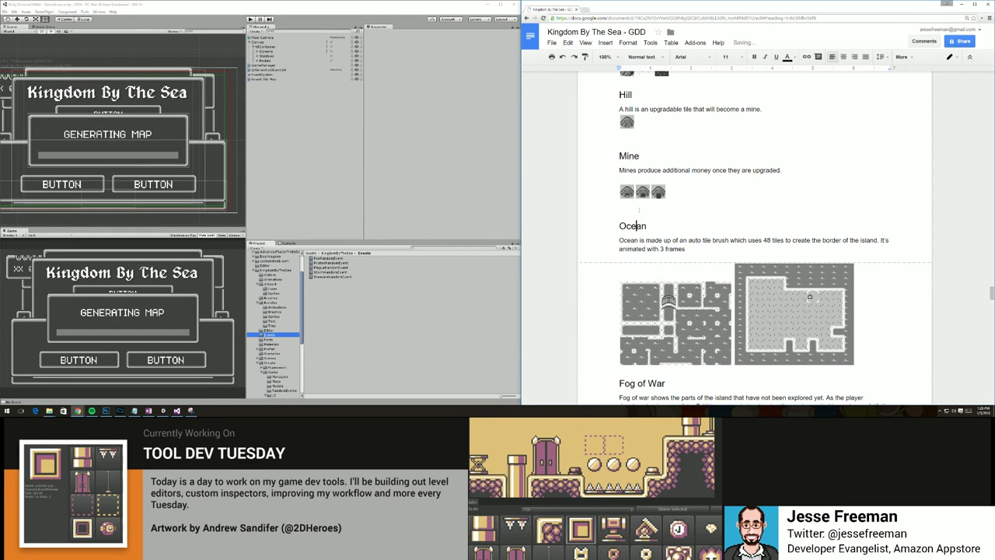
click(649, 207)
key(BackSpace)
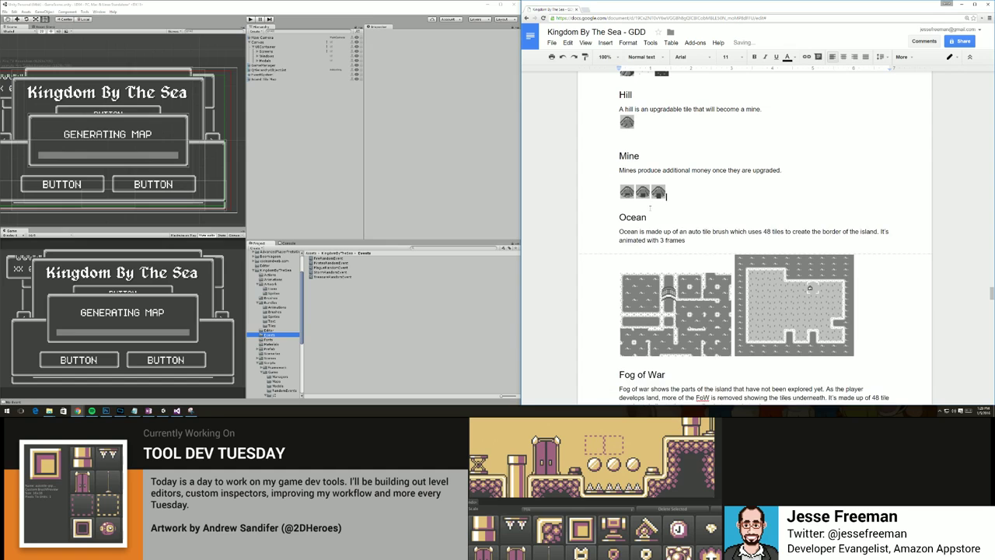
Review the tile descriptions, the Resources section and the start of the Tile Upgrades section.
scroll(677, 250, down, 2)
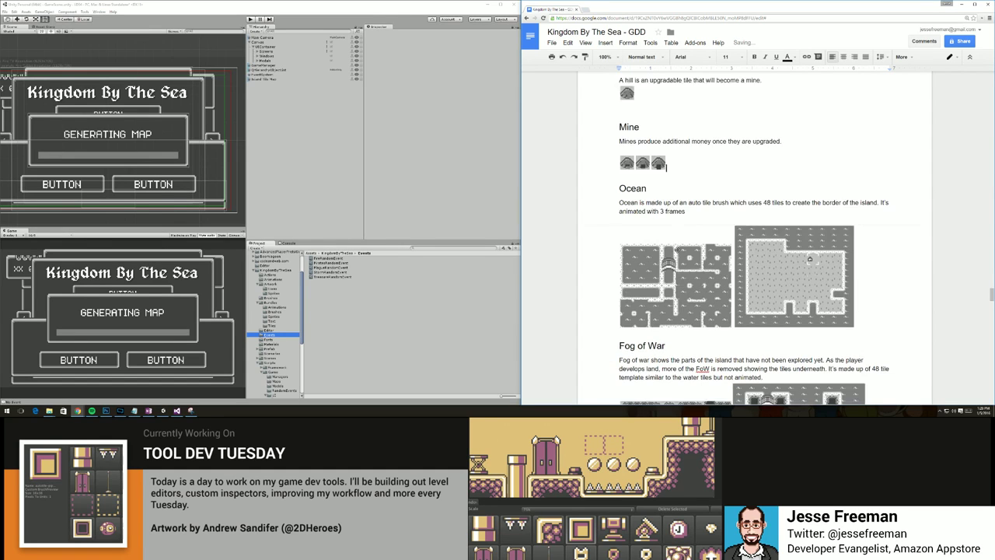
scroll(677, 249, down, 2)
scroll(677, 250, down, 3)
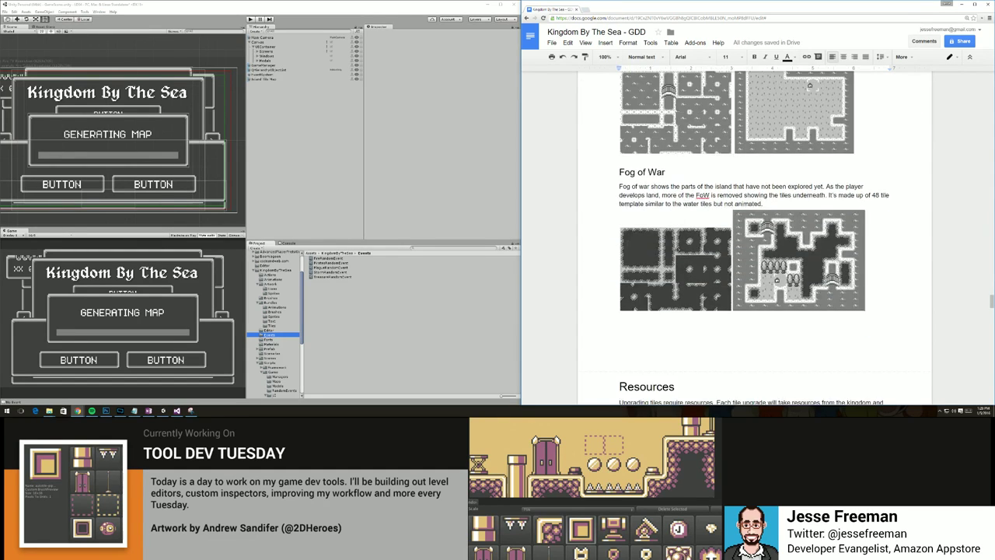
scroll(676, 249, up, 3)
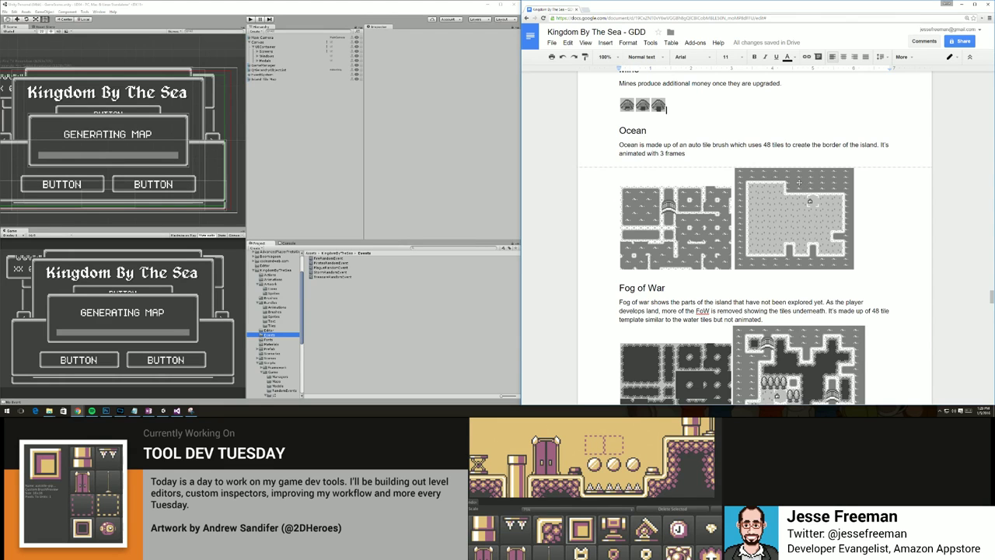
scroll(716, 237, up, 15)
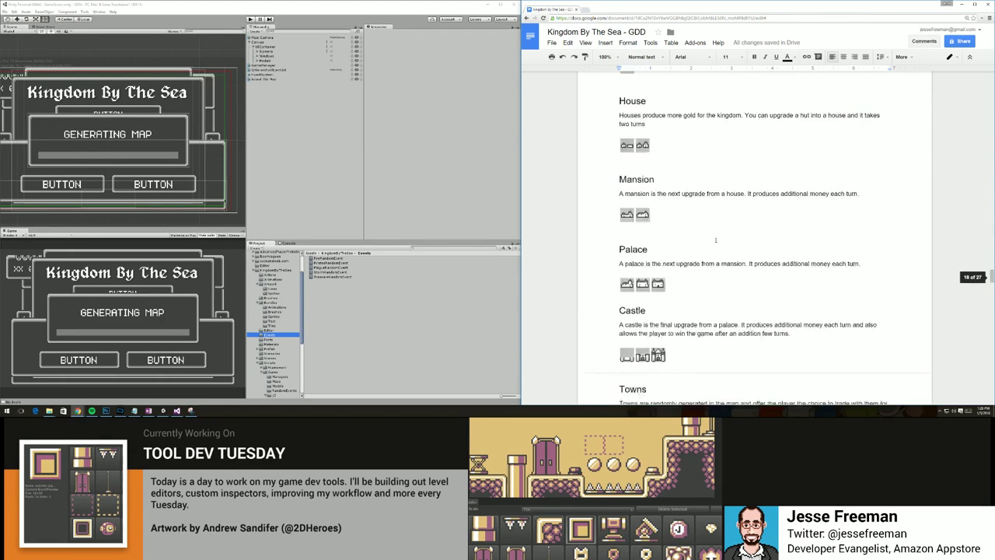
scroll(716, 239, up, 5)
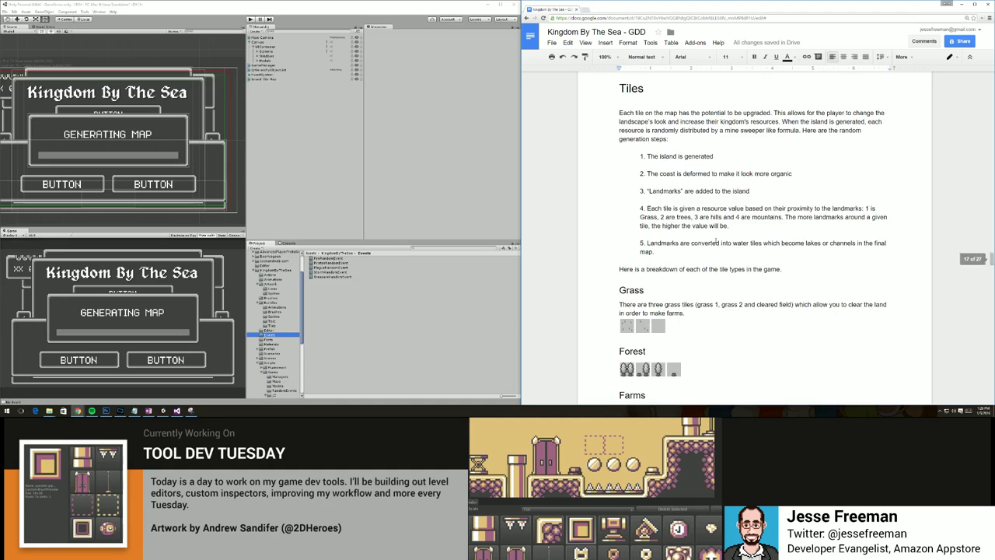
scroll(715, 241, down, 2)
scroll(716, 240, down, 12)
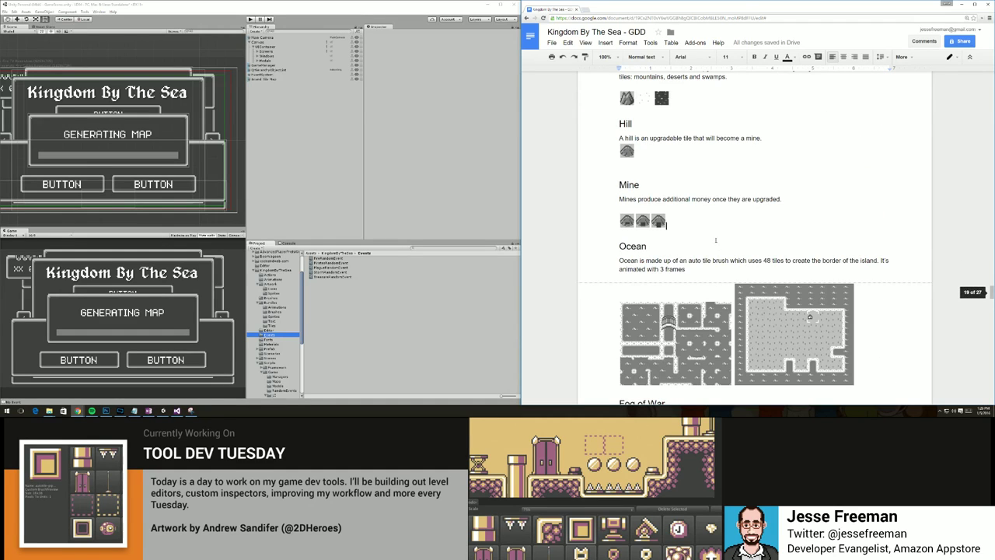
scroll(715, 240, down, 4)
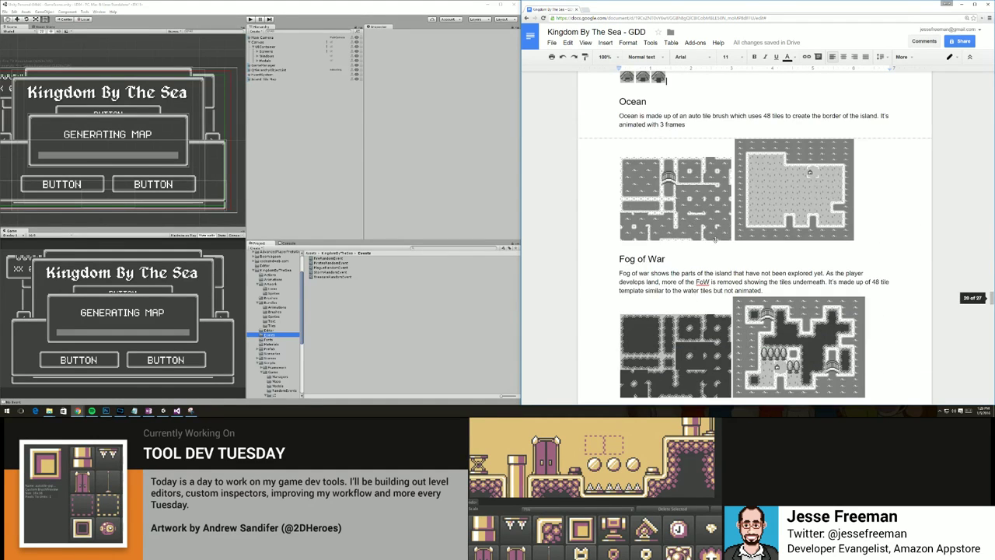
scroll(715, 240, down, 12)
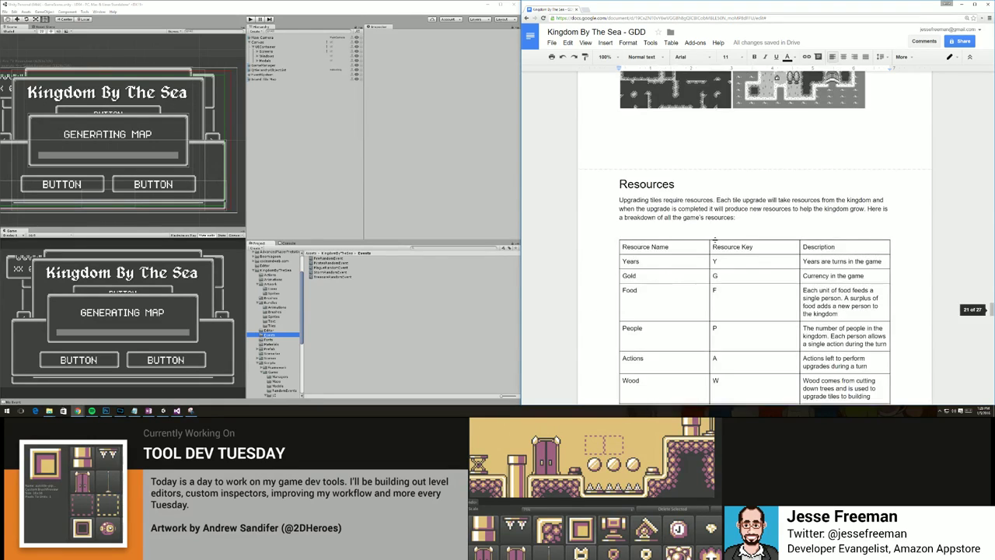
scroll(715, 240, down, 7)
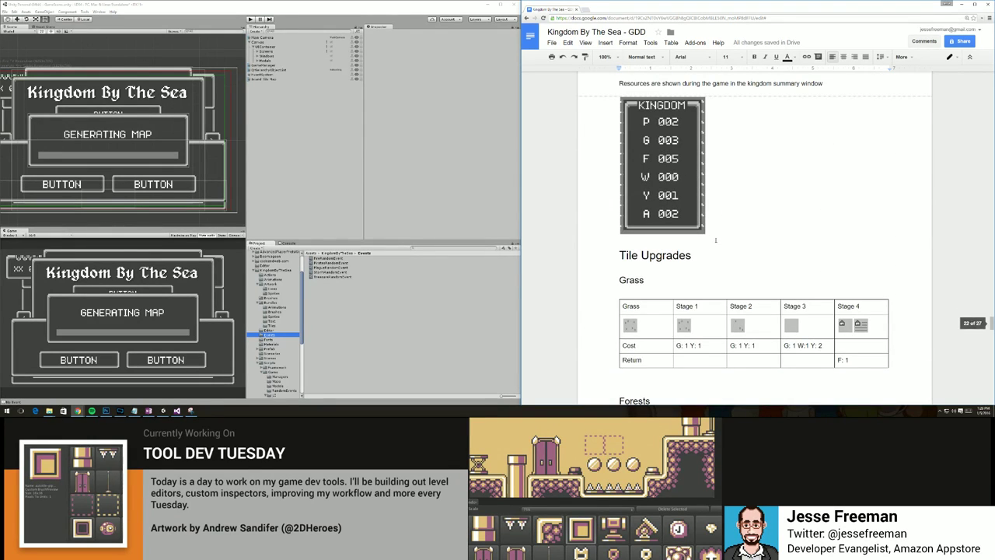
Delete one spare blank line between the Grass upgrade table and the Forests heading.
scroll(715, 240, down, 2)
scroll(715, 240, down, 2)
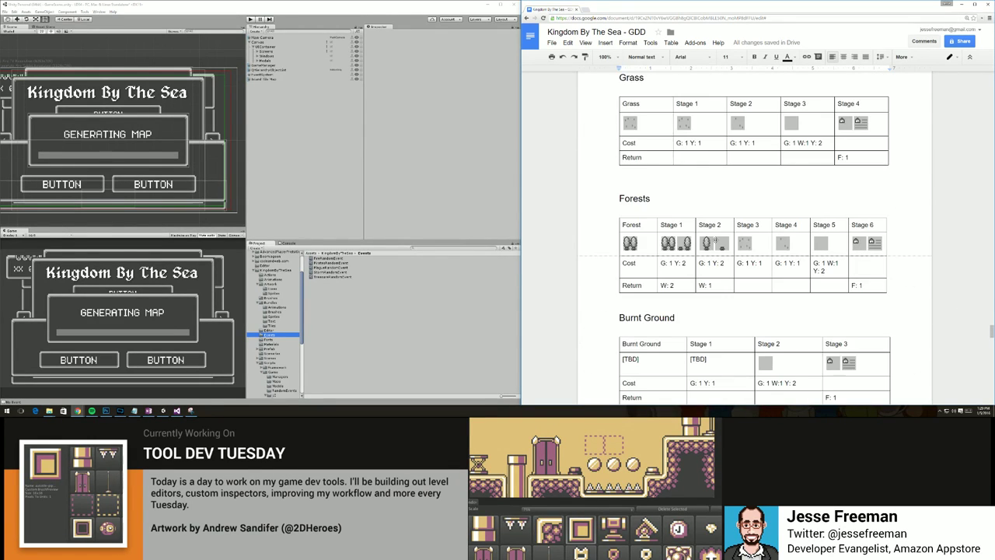
click(655, 186)
click(659, 177)
key(BackSpace)
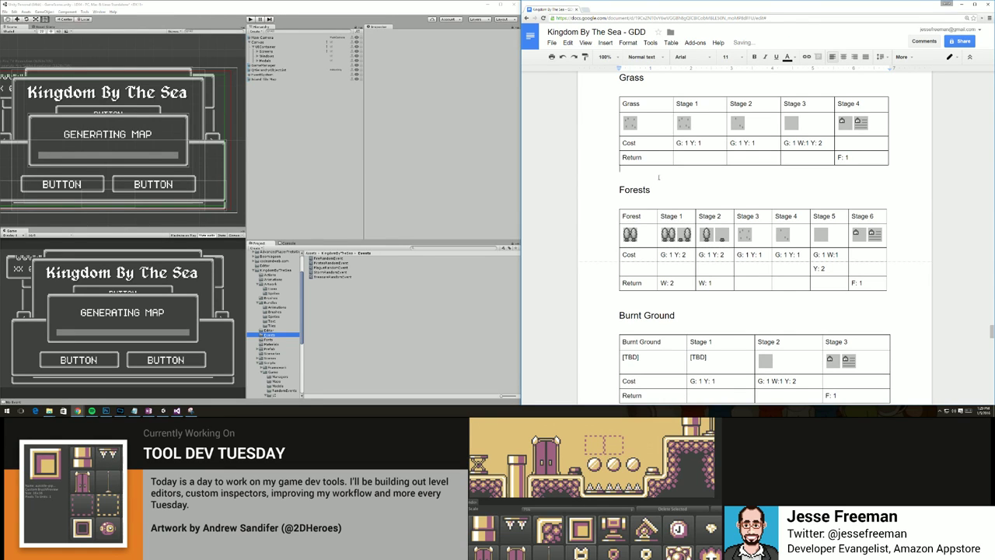
key(Down)
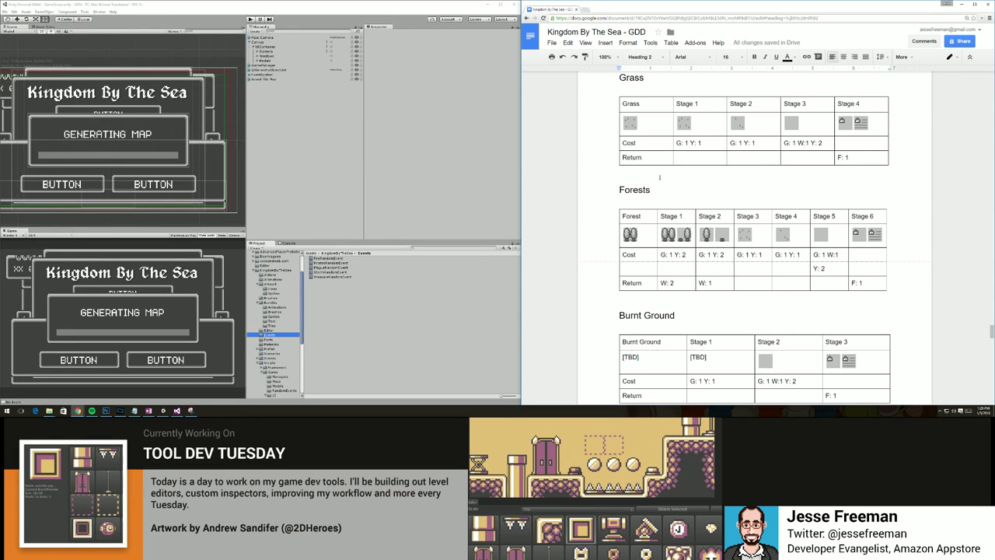
Remove one of the spare blank lines below both the Castle and Hills headings in Tile Upgrades.
scroll(659, 177, down, 2)
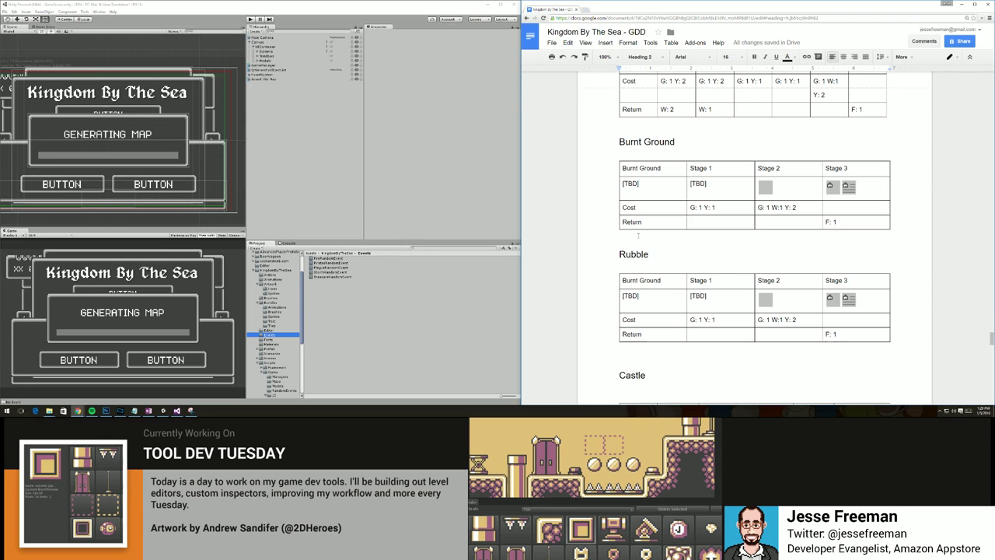
click(638, 235)
scroll(656, 298, down, 1)
scroll(655, 298, down, 1)
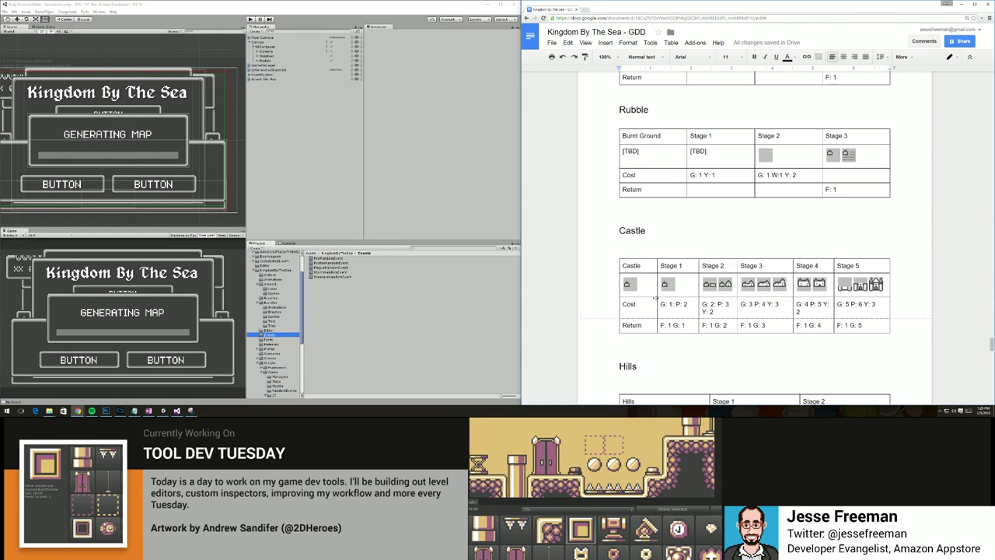
click(638, 247)
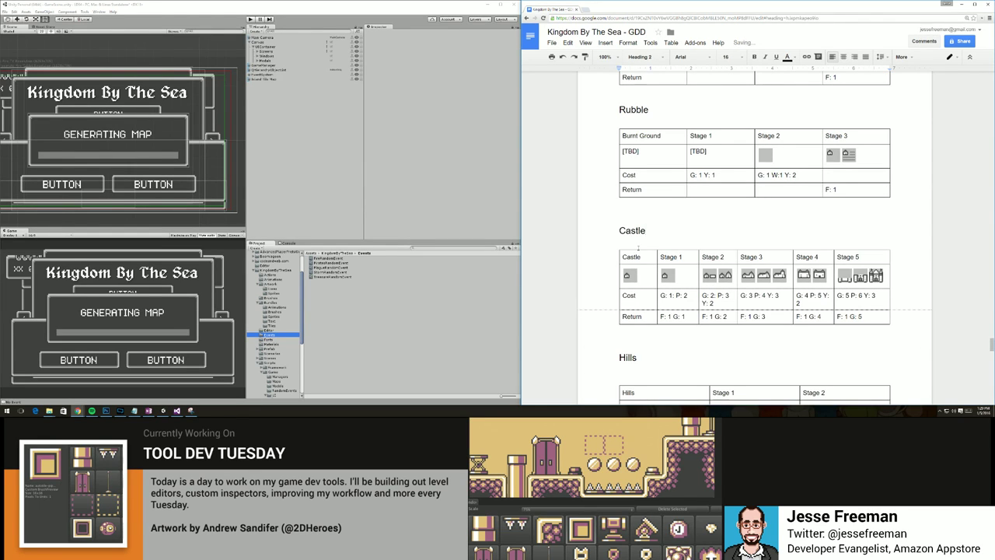
scroll(638, 247, down, 2)
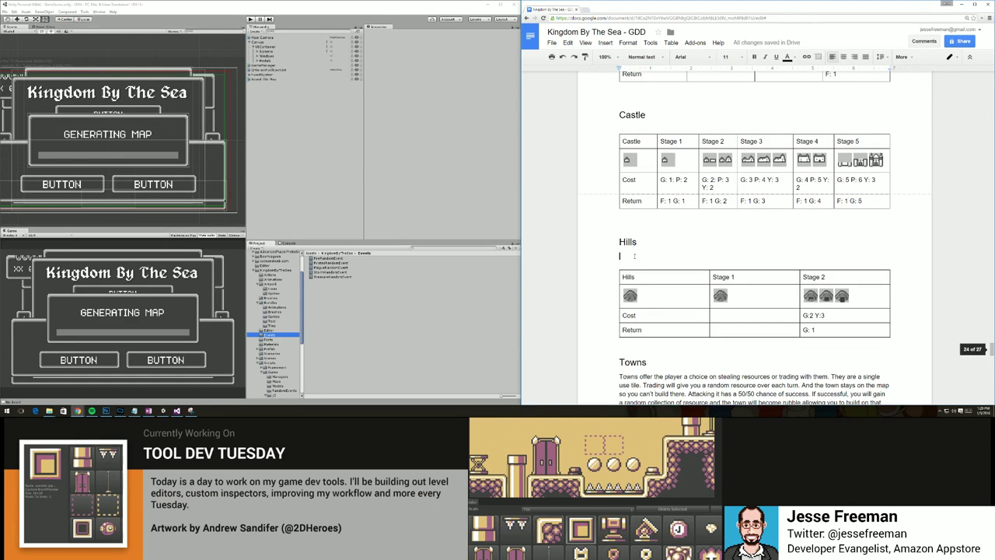
Delete the blank line between heading and table in the Grass and Forests sections of Tile Upgrades.
scroll(638, 247, up, 3)
scroll(638, 247, up, 7)
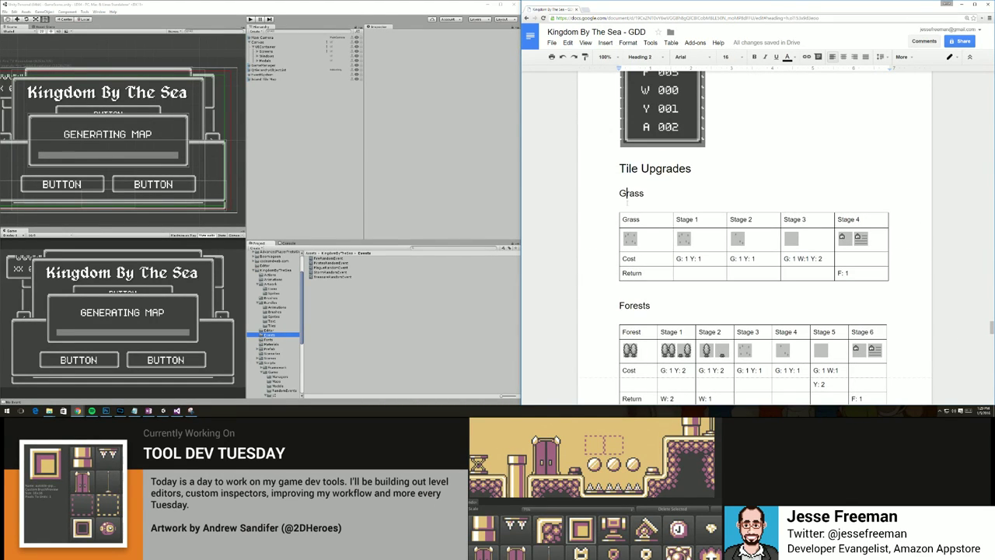
click(618, 212)
key(BackSpace)
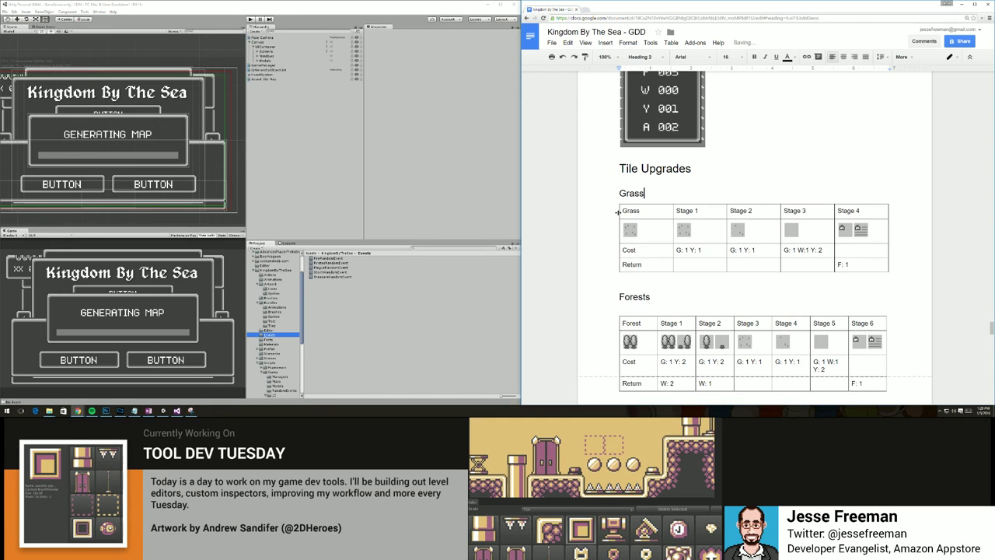
click(633, 307)
key(BackSpace)
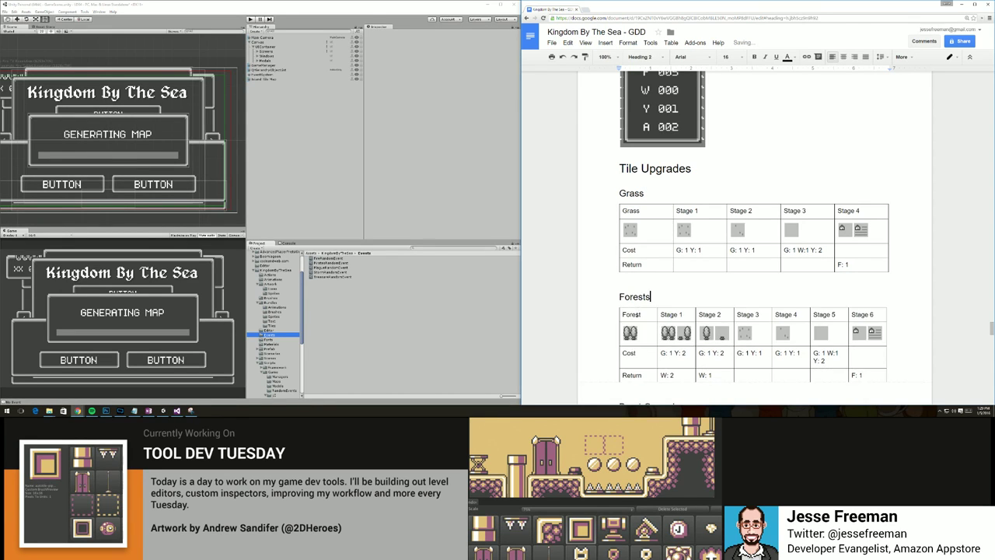
Delete the blank line between heading and table in the Burnt Ground and Rubble sections.
scroll(634, 342, down, 2)
click(631, 305)
key(BackSpace)
scroll(632, 305, down, 2)
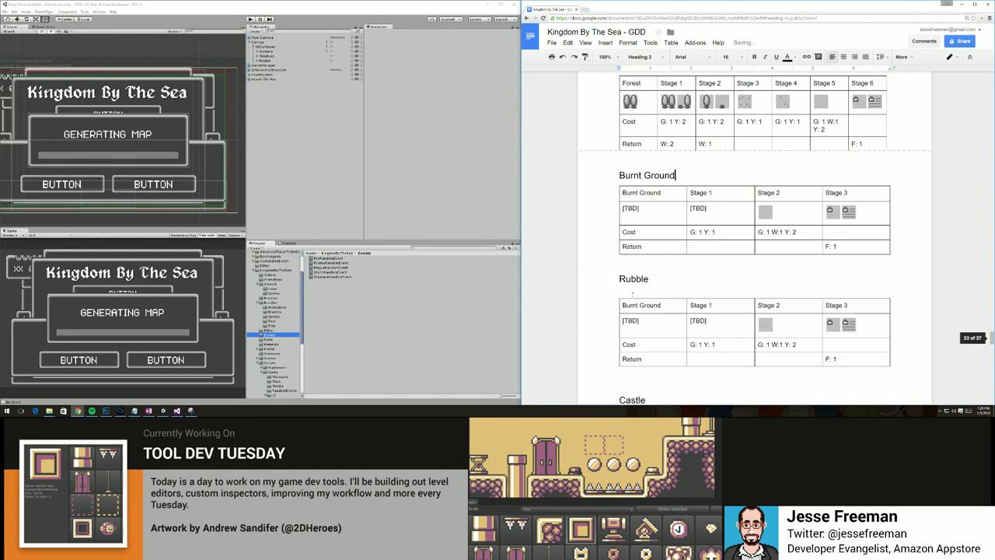
click(633, 294)
key(BackSpace)
Delete the remaining blank line between heading and table in the Castle and Hills sections.
scroll(642, 353, down, 2)
click(630, 319)
key(BackSpace)
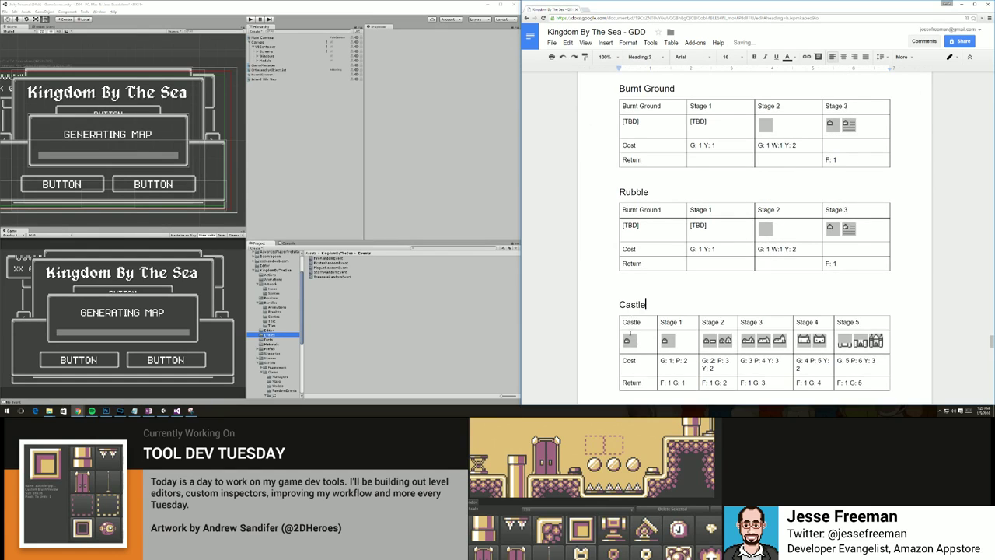
scroll(630, 318, down, 2)
click(637, 295)
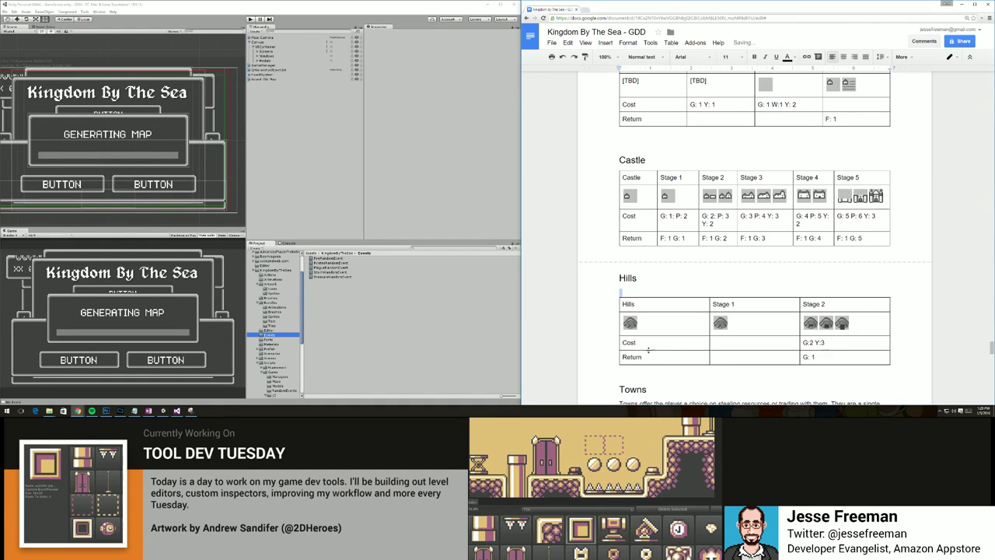
key(BackSpace)
Review the Towns text and the Game Artwork table through to the end of the document, and return towards the tile descriptions.
scroll(648, 350, down, 2)
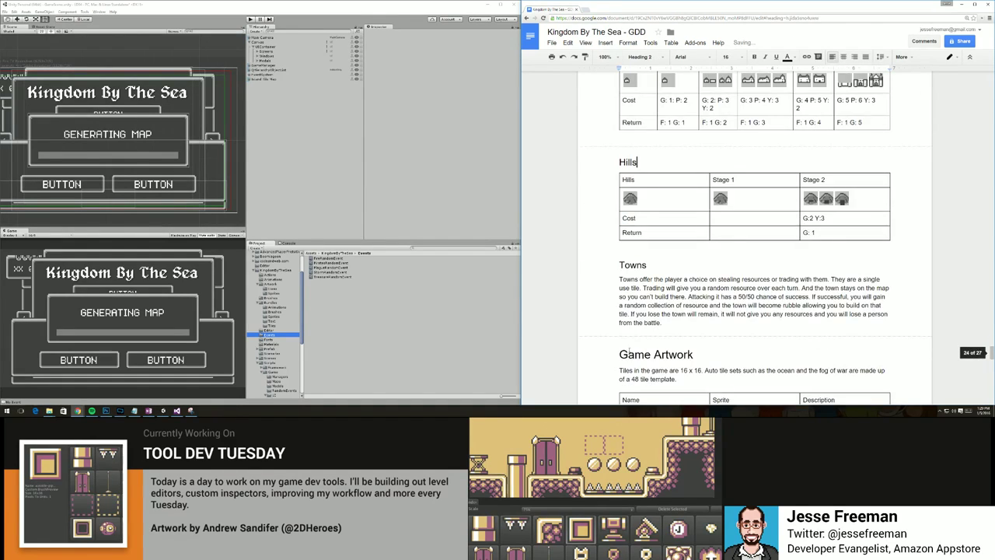
scroll(629, 352, down, 6)
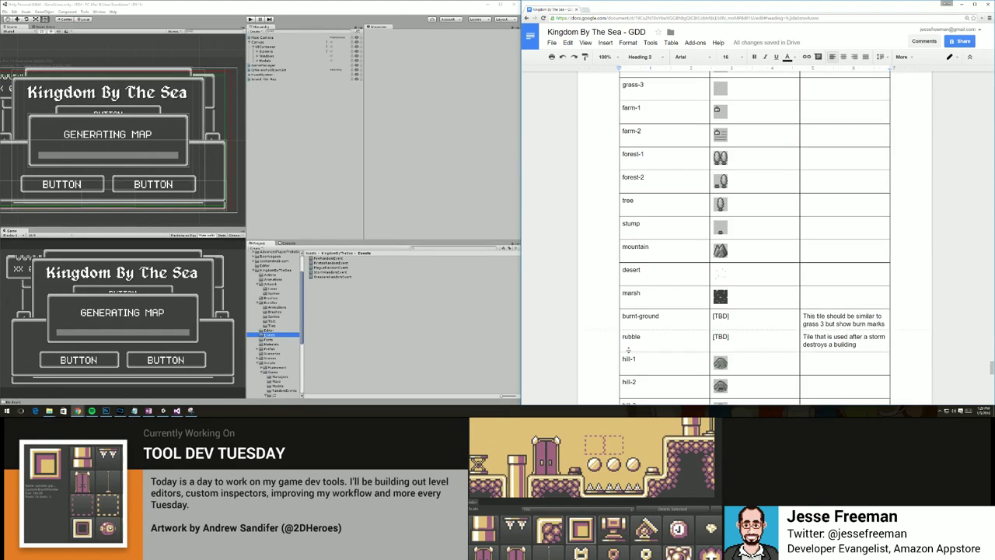
scroll(628, 350, down, 8)
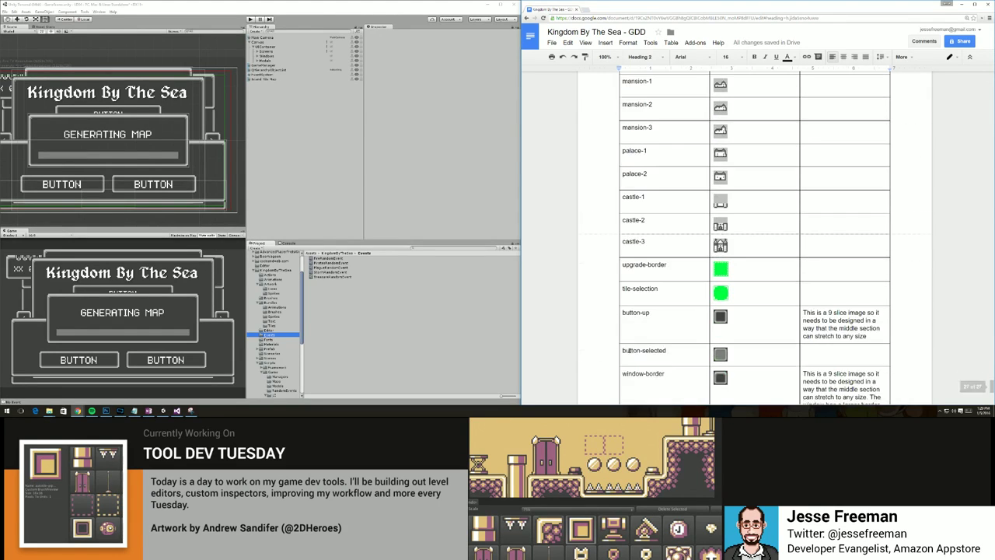
scroll(628, 351, down, 8)
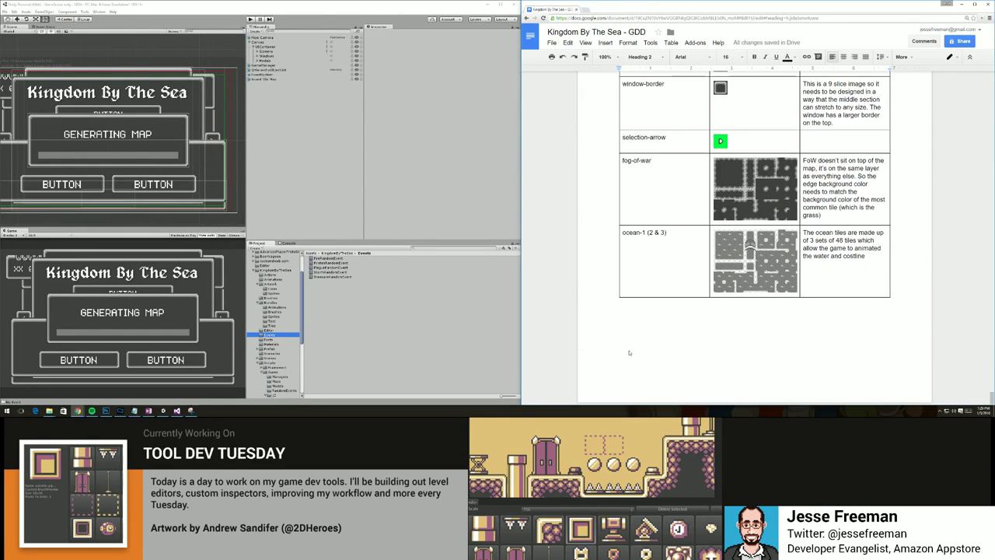
scroll(629, 351, up, 12)
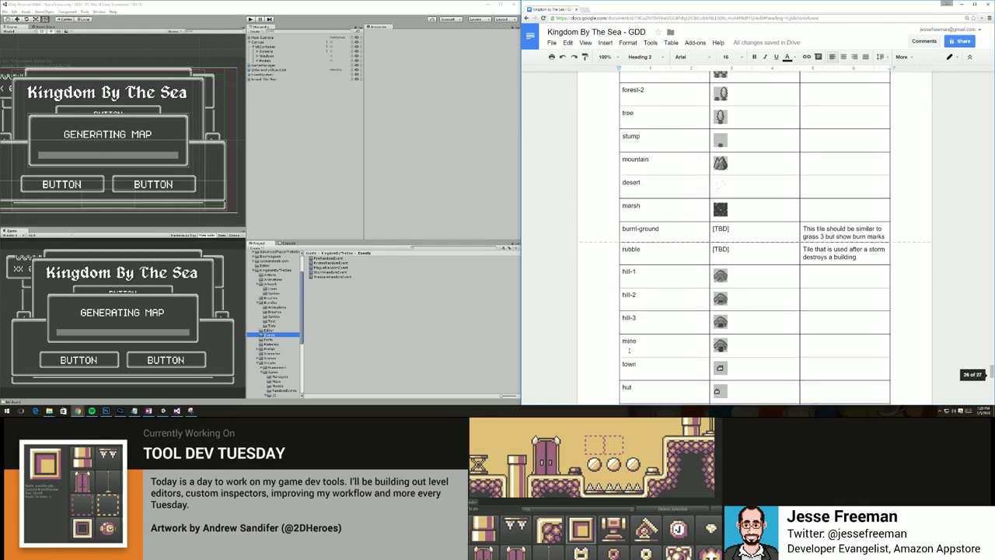
scroll(628, 350, up, 15)
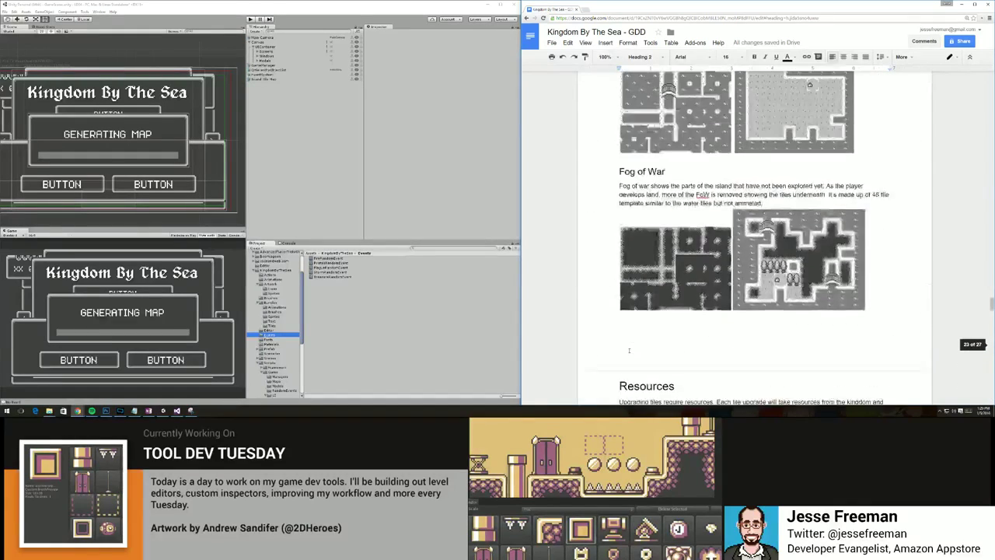
Return through the screen sections to the start of the document and bring the Game Description section into view.
scroll(629, 350, up, 20)
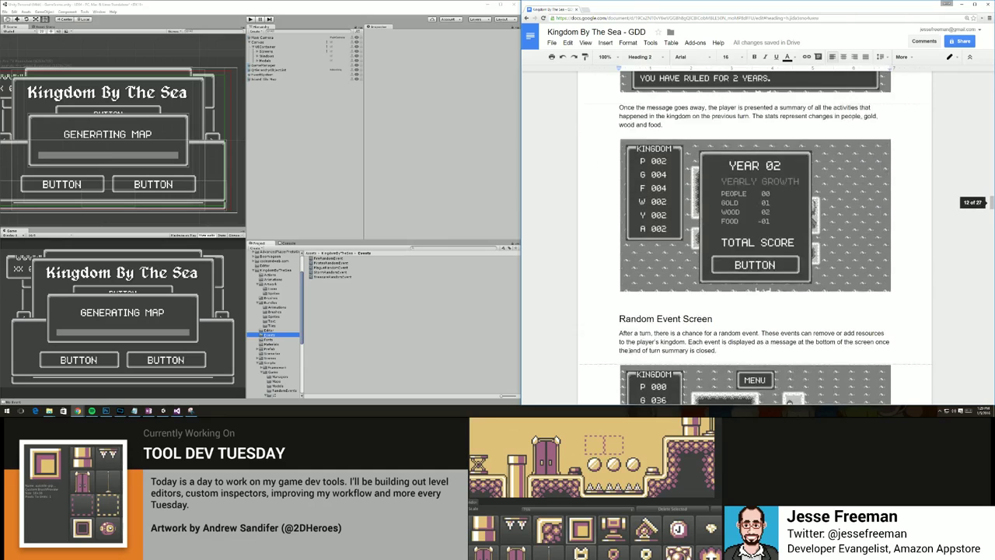
scroll(629, 351, up, 20)
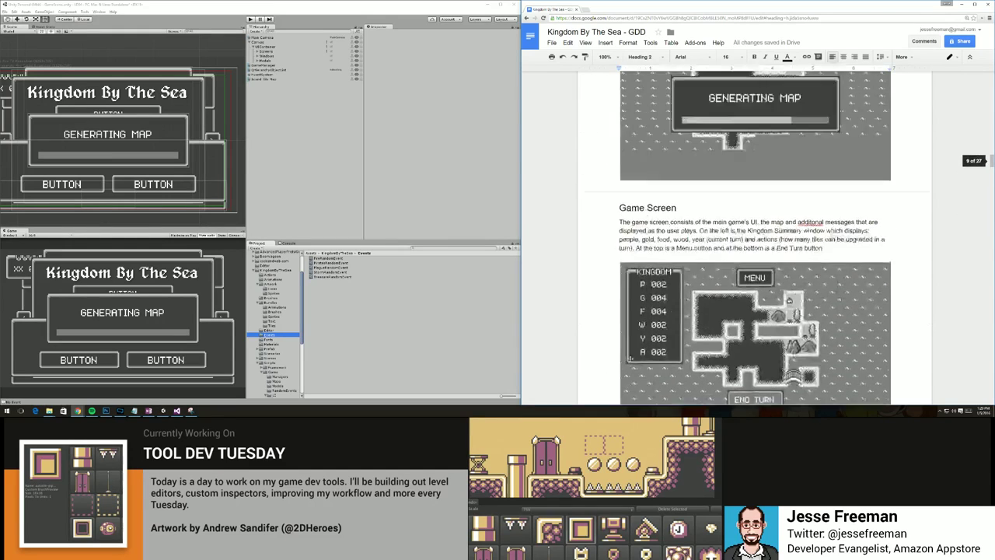
scroll(754, 237, up, 20)
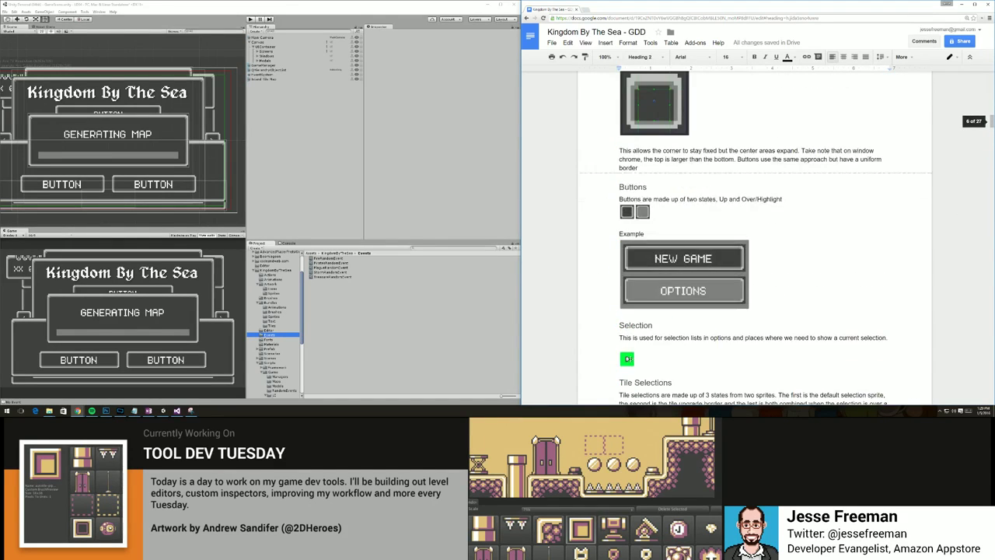
scroll(630, 361, up, 20)
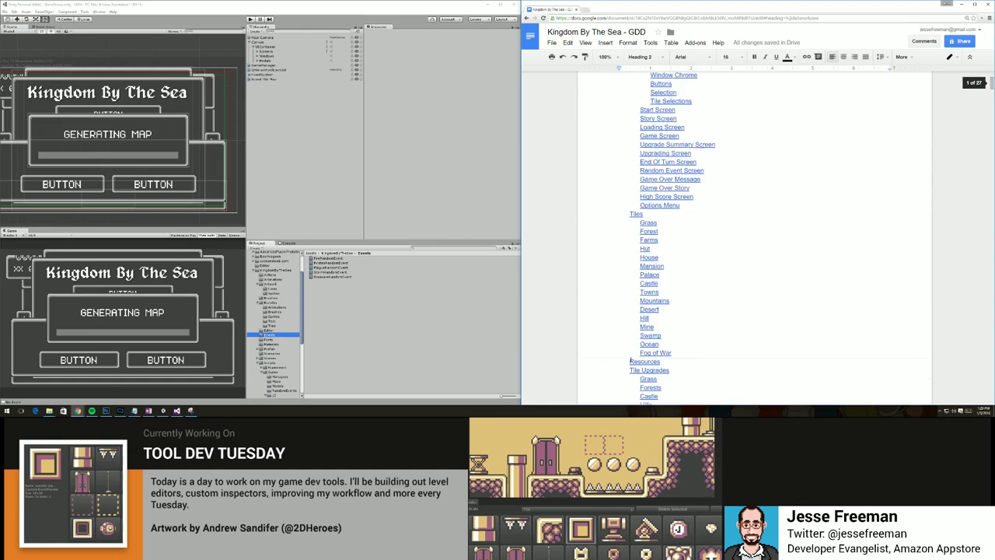
scroll(630, 361, down, 3)
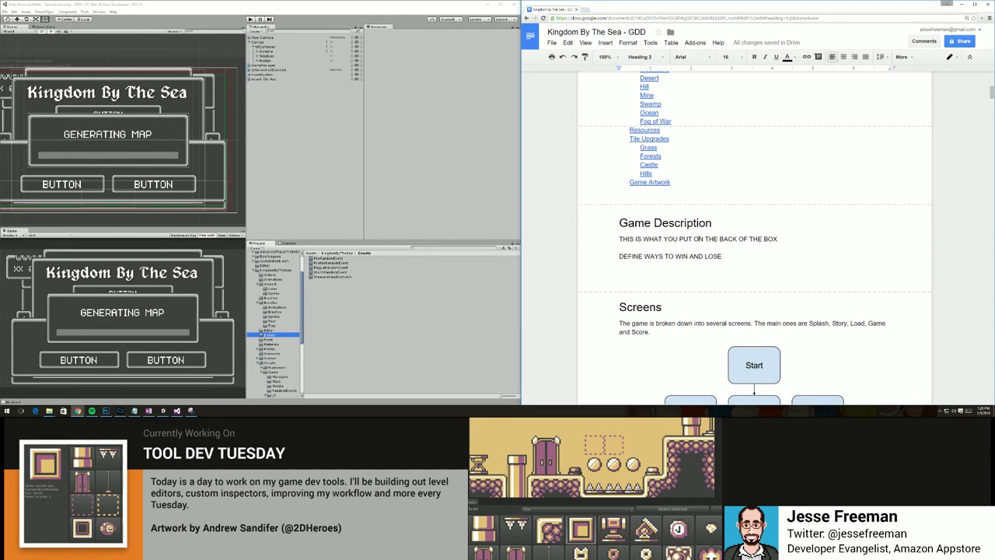
key(alt+Tab)
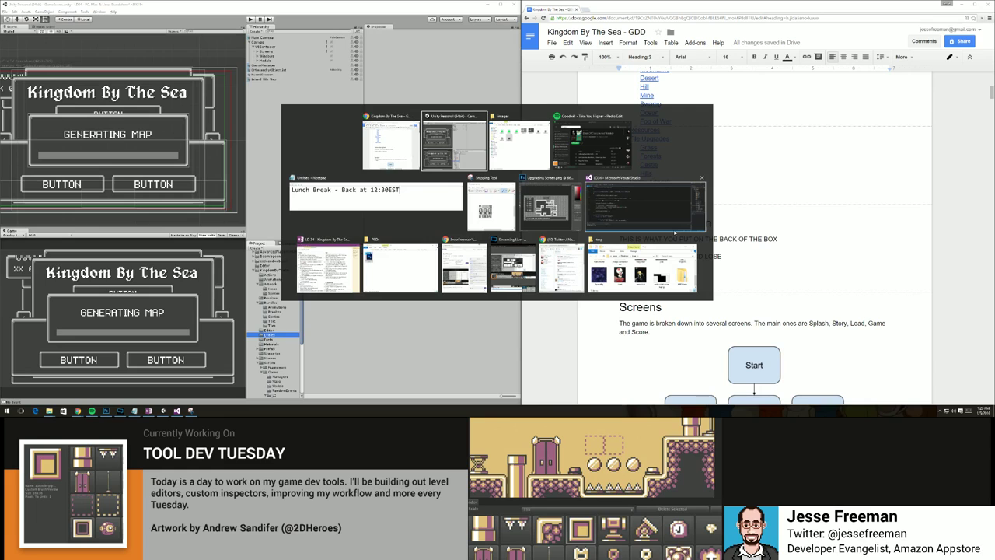
key(alt+Tab)
key(alt+Tab)
key(alt+Tab)
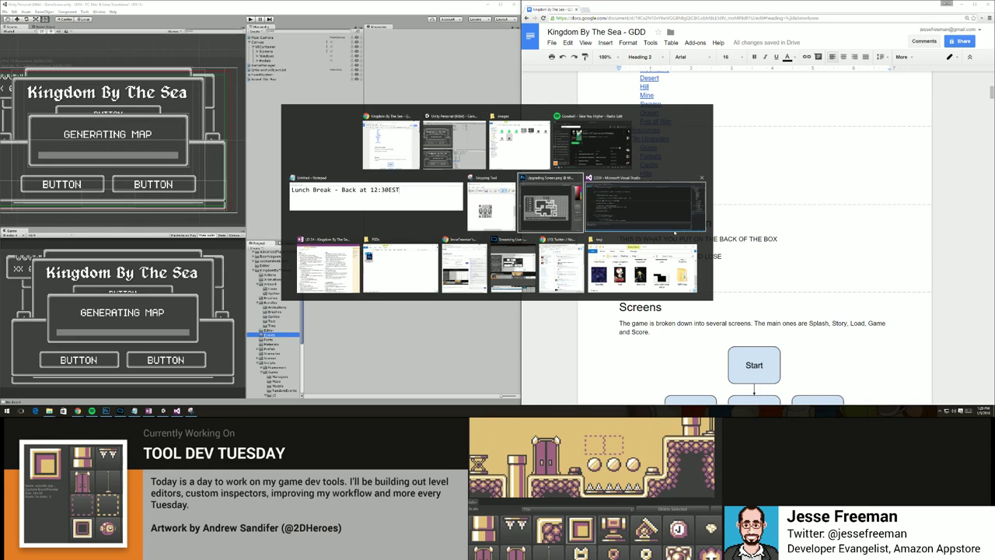
click(464, 255)
key(alt+Tab)
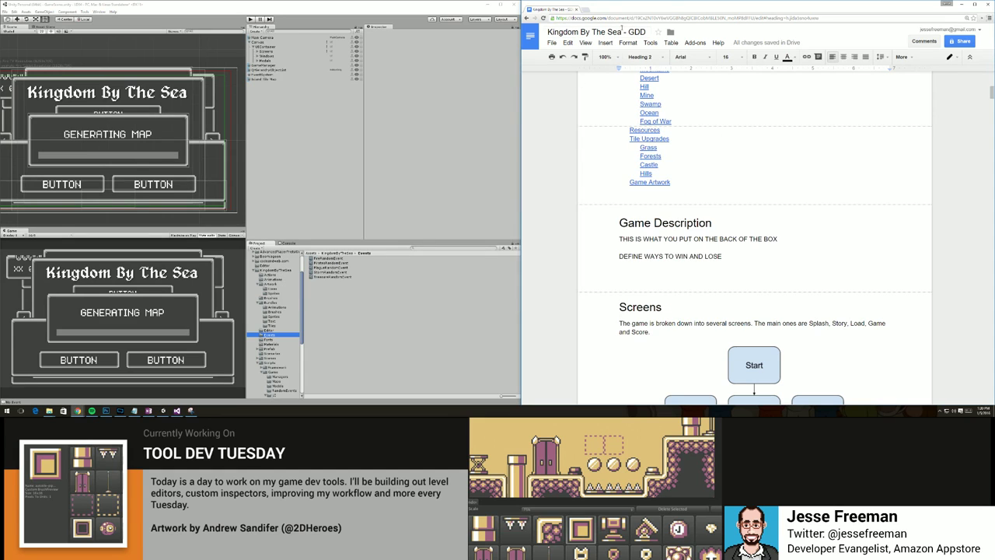
key(ctrl+n)
drag(627, 6, 189, 81)
text(ludumdare.com)
key(Return)
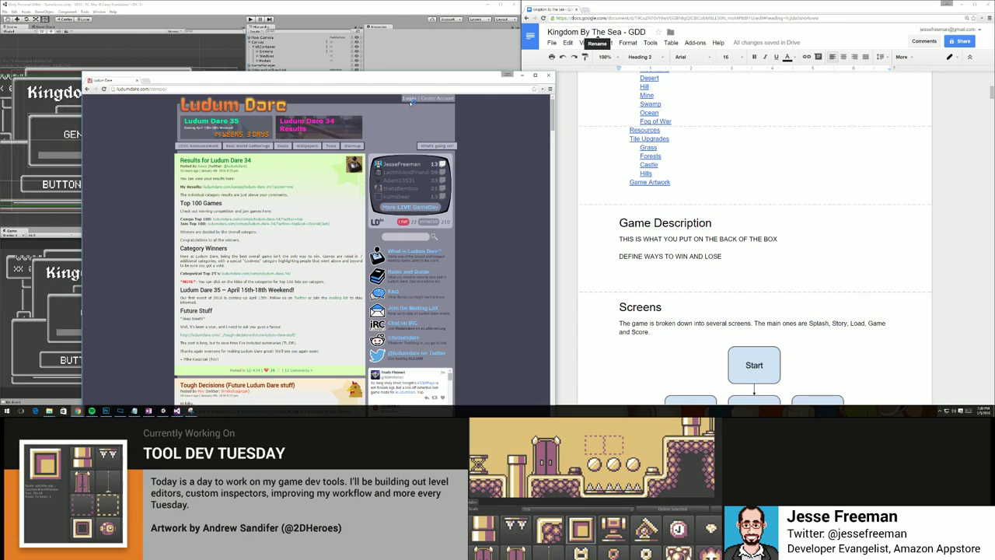
key(ctrl+w)
key(ctrl+w)
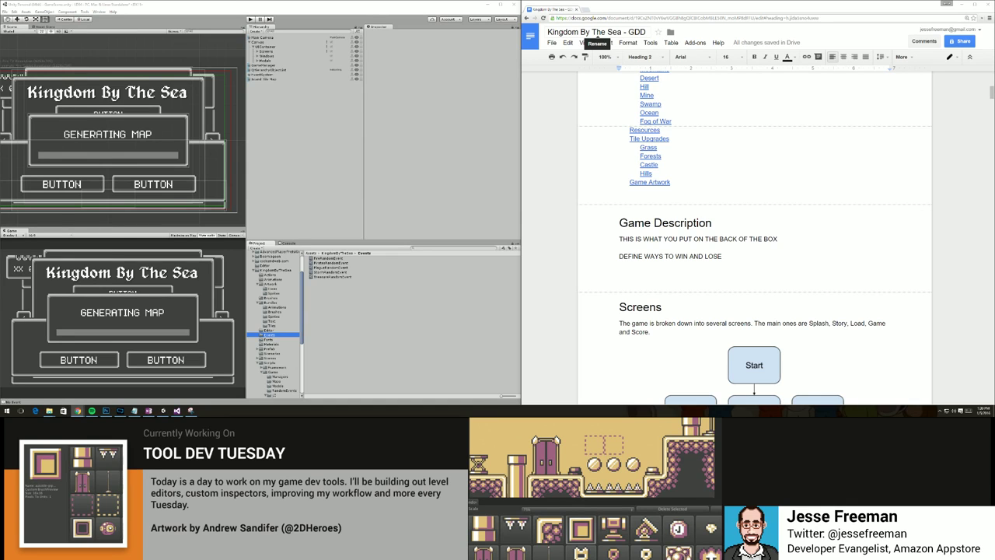
On the signed-in Ludum Dare site, open the Results for Ludum Dare 34 post and its Jam Top 100 list.
drag(459, 411, 387, 38)
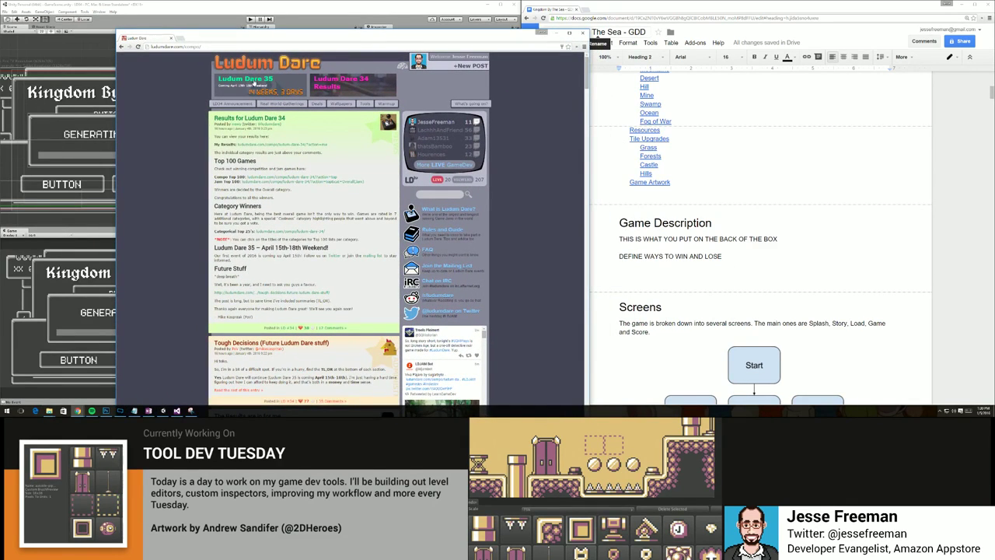
scroll(253, 81, down, 3)
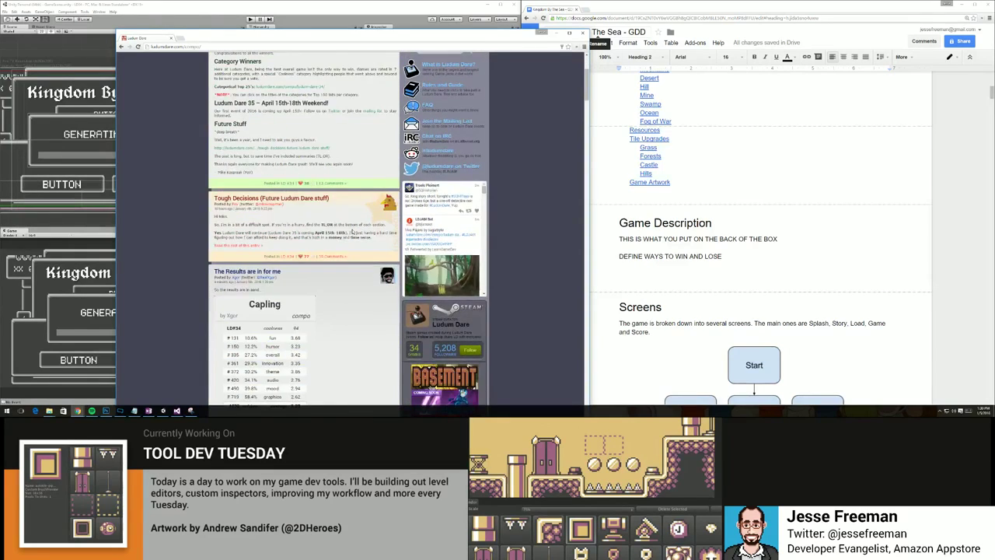
scroll(358, 86, up, 3)
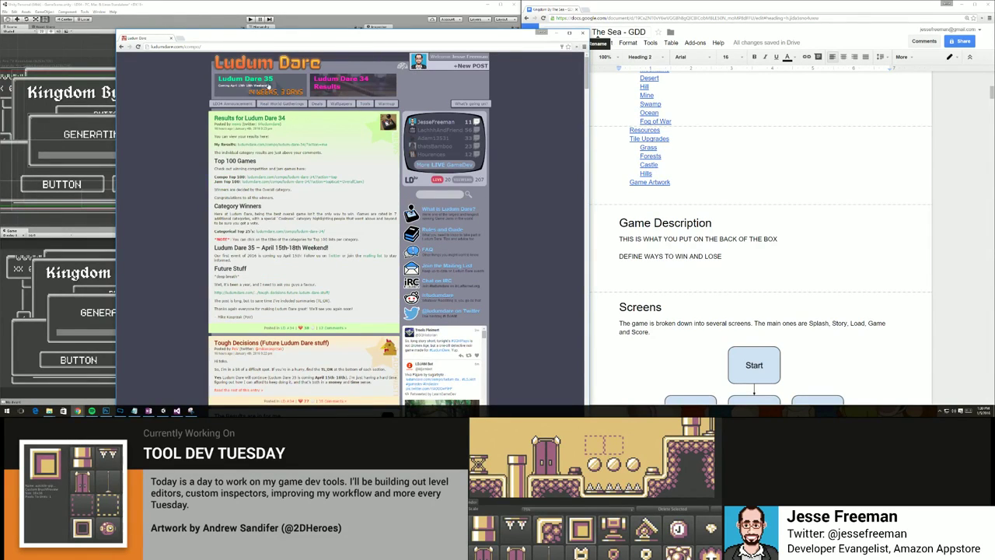
click(248, 71)
click(248, 91)
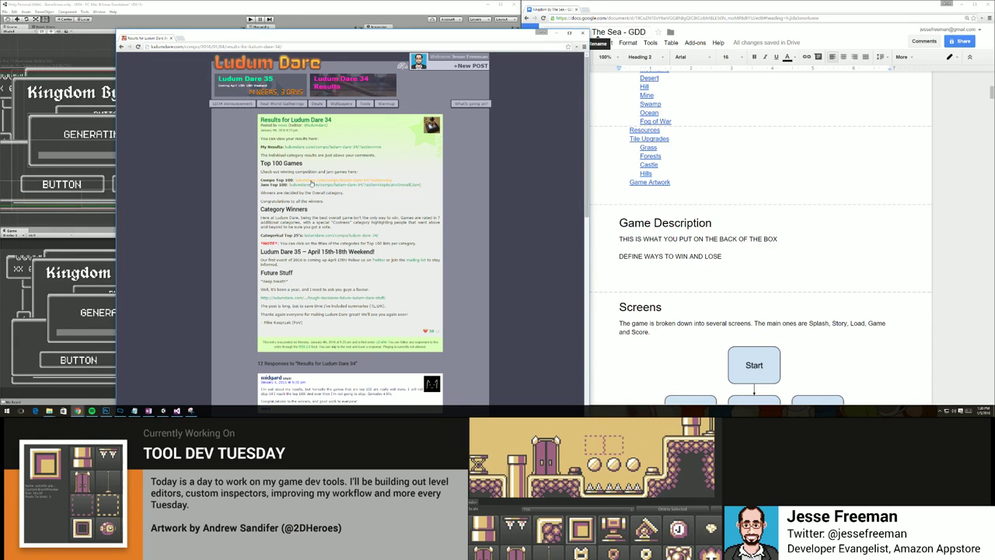
click(294, 187)
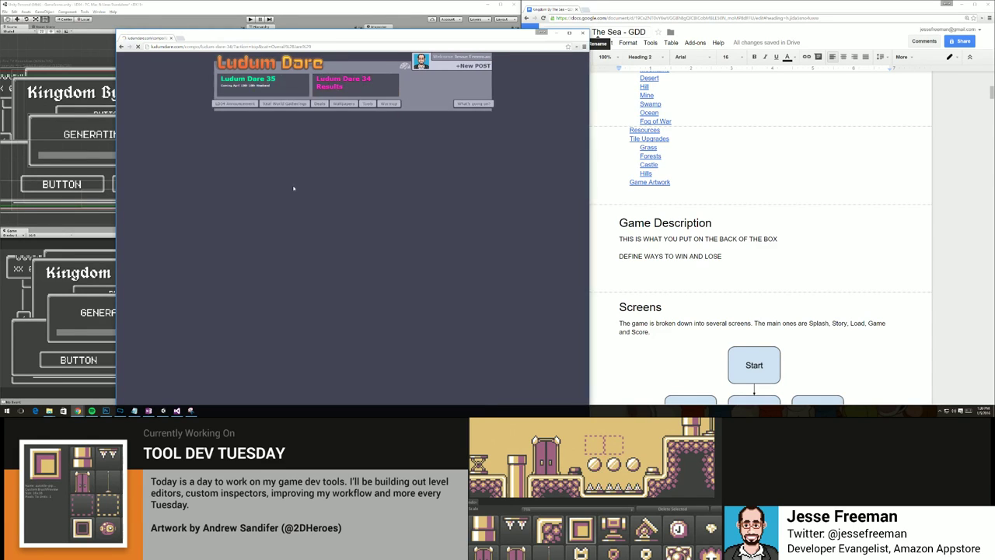
Look through the Ludum Dare 34 top overall jam entries and return to the start of the list.
scroll(199, 207, down, 2)
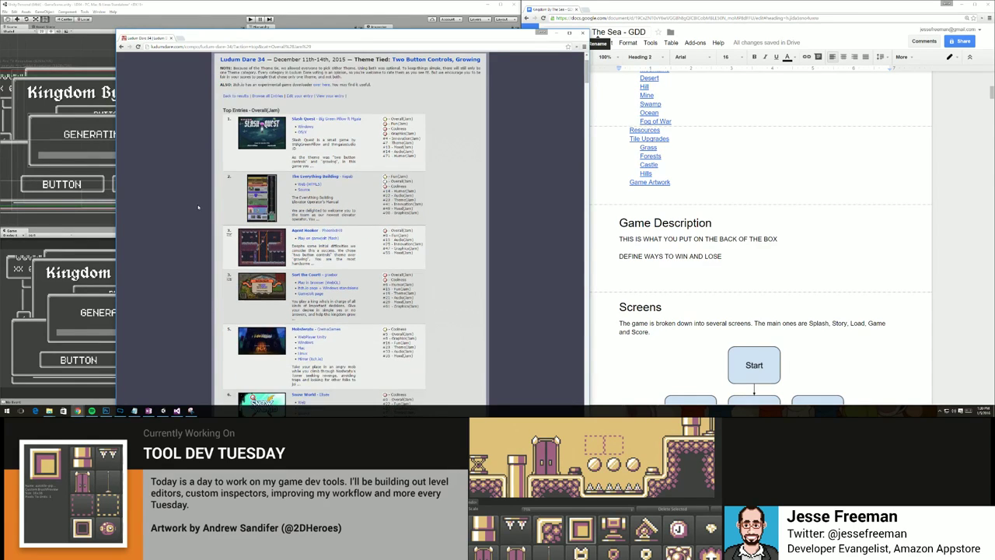
scroll(198, 207, down, 1)
scroll(198, 206, down, 14)
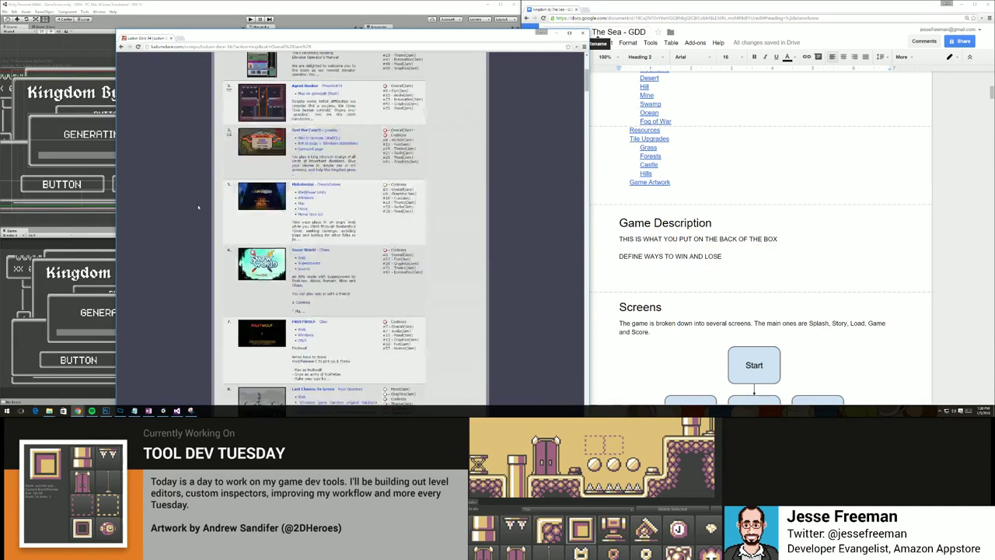
scroll(199, 206, down, 20)
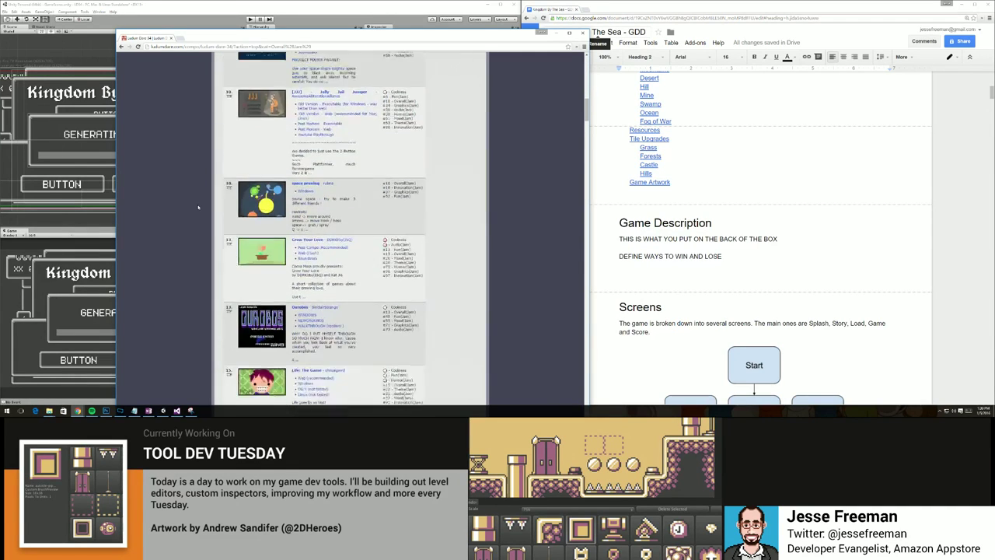
scroll(198, 207, down, 15)
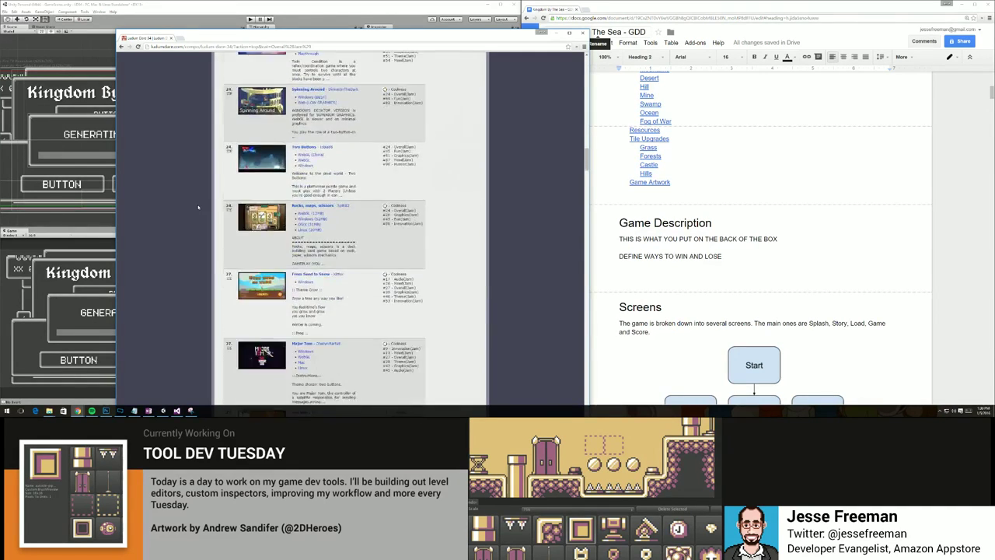
scroll(198, 206, down, 3)
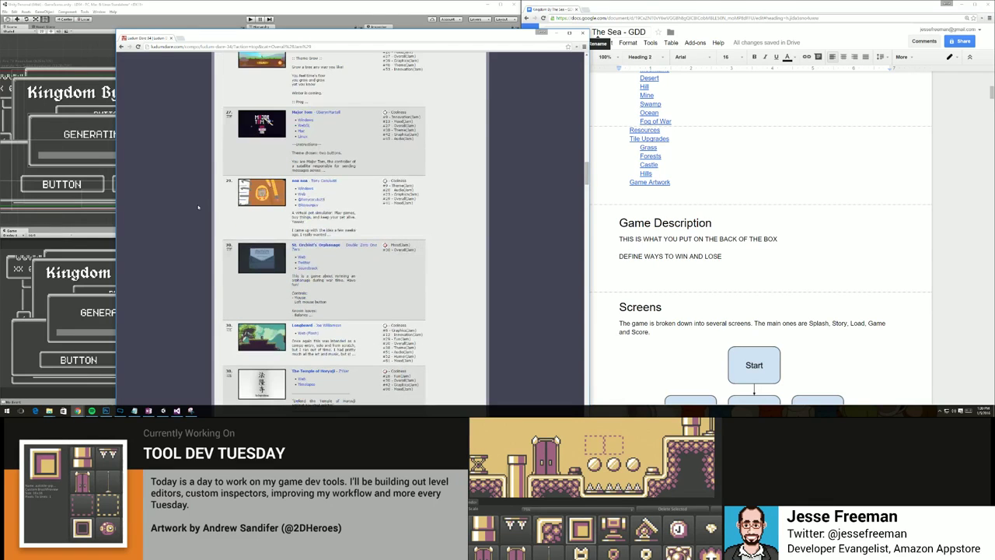
scroll(198, 207, down, 10)
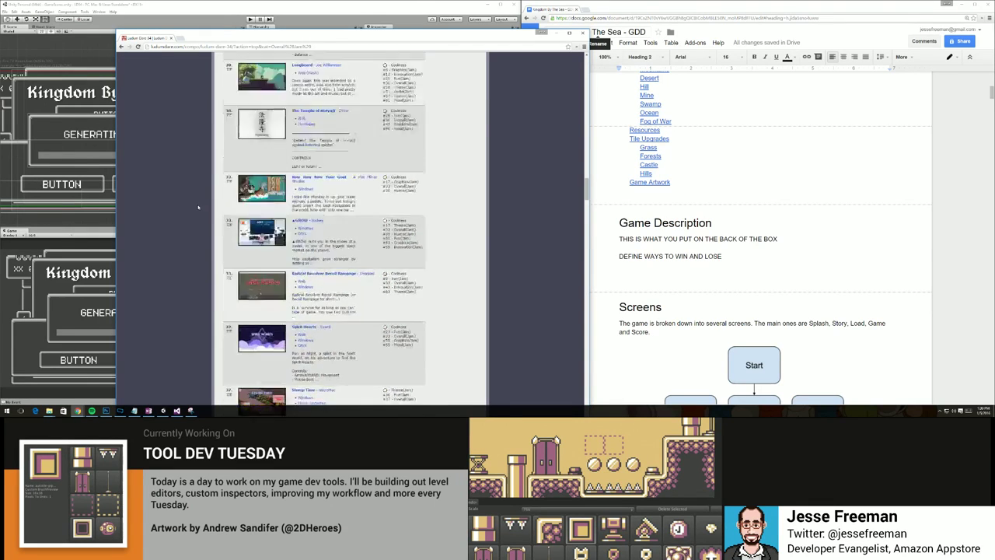
key(Home)
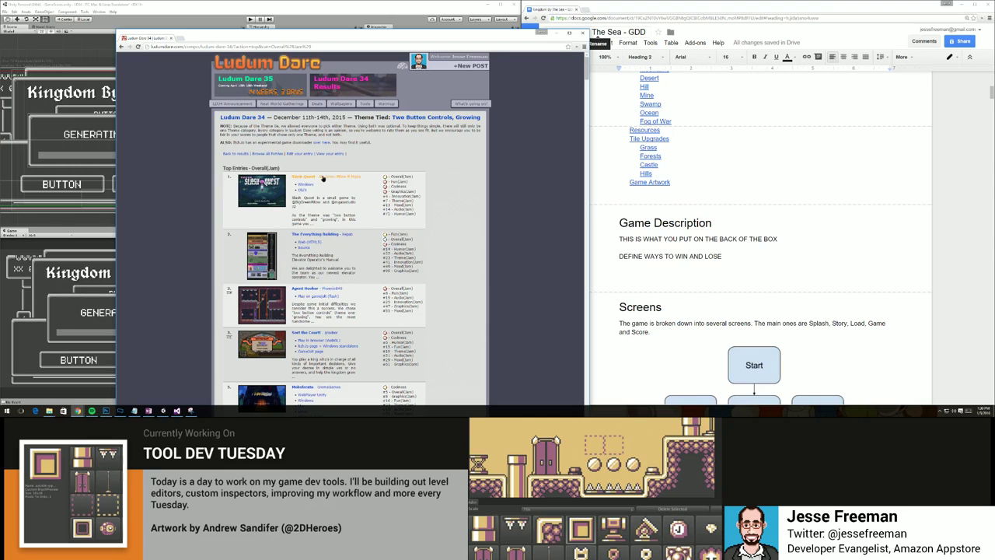
Open the Slash Quest entry, view its screenshots, and go back to the top entries list.
click(322, 178)
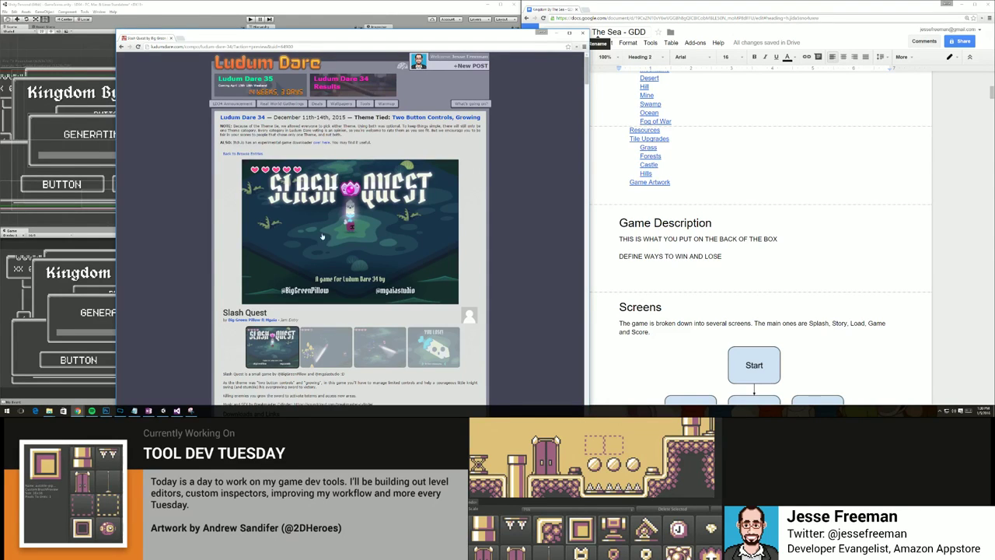
click(326, 347)
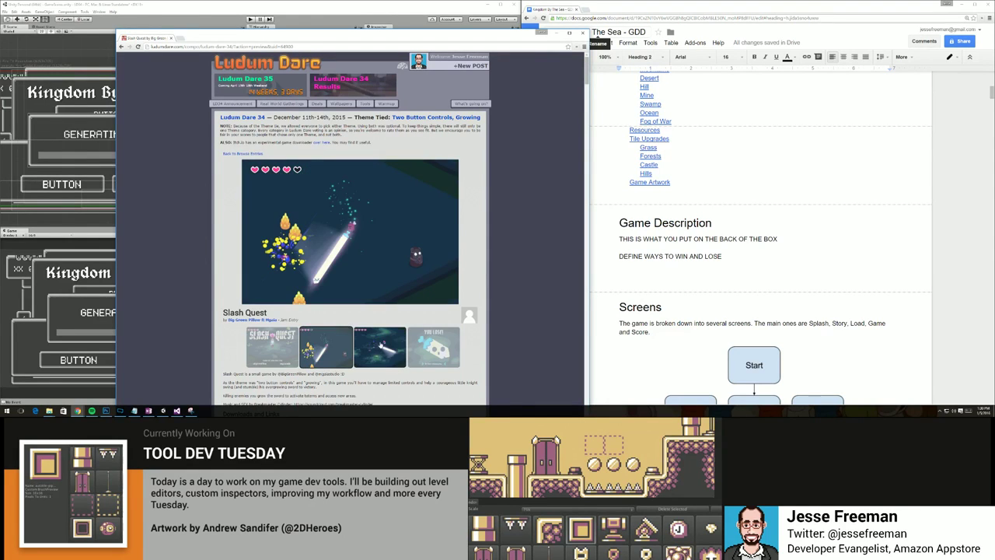
click(377, 342)
click(433, 346)
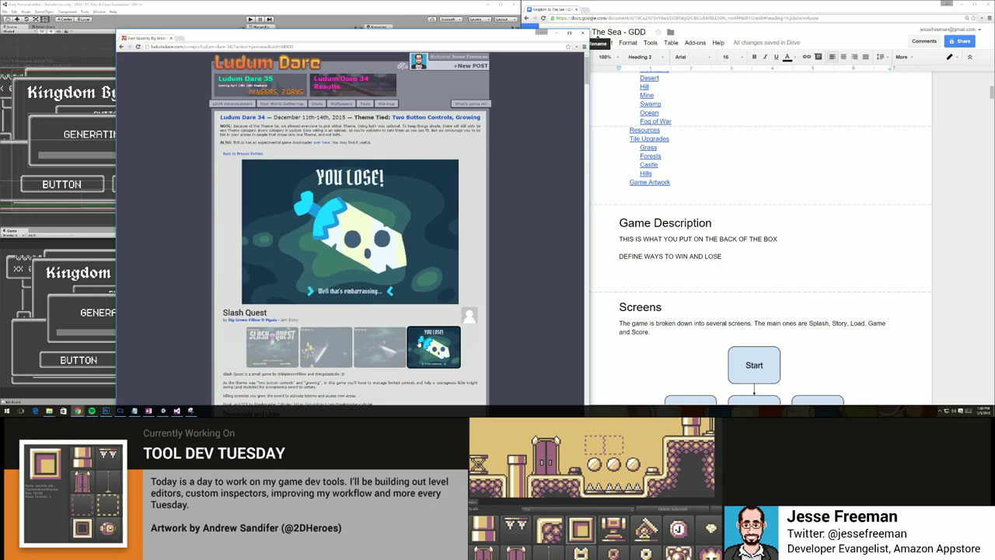
click(120, 46)
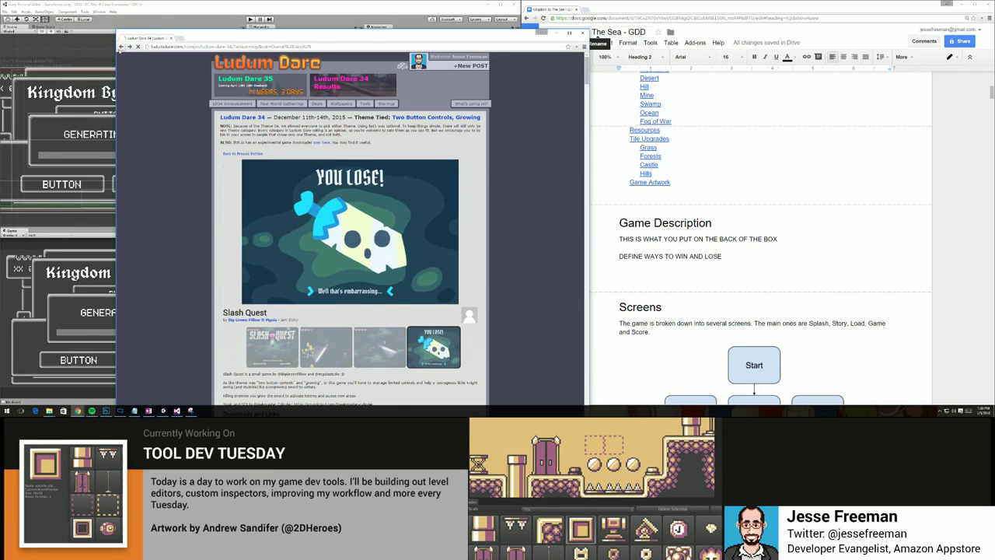
Open The Everything Building entry, try out the elevator game, and go back to the top entries list.
click(275, 263)
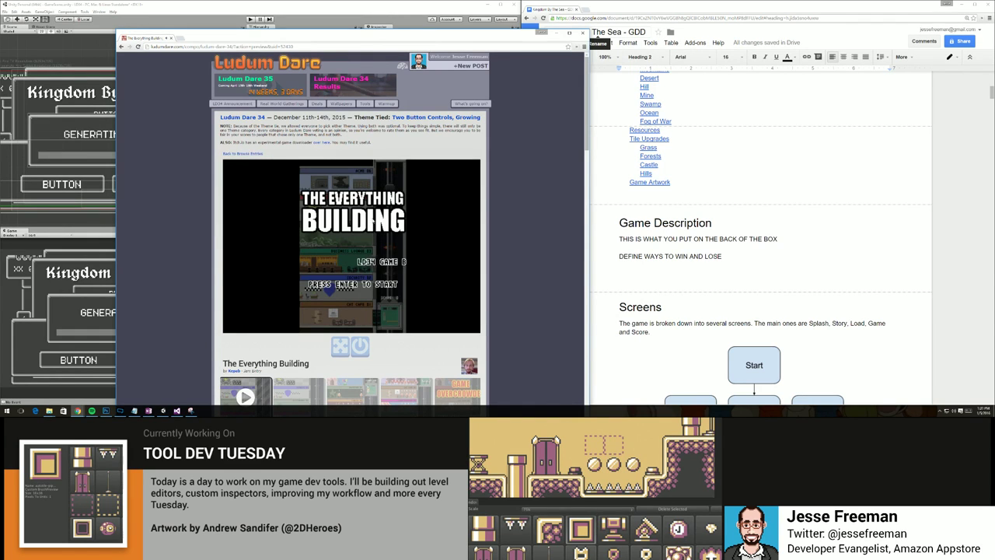
key(Return)
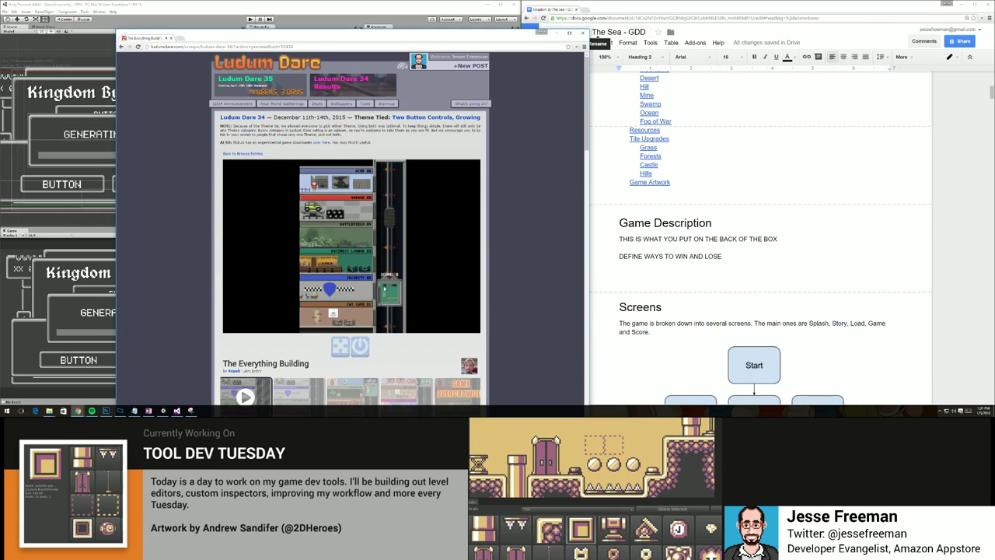
drag(391, 187, 390, 245)
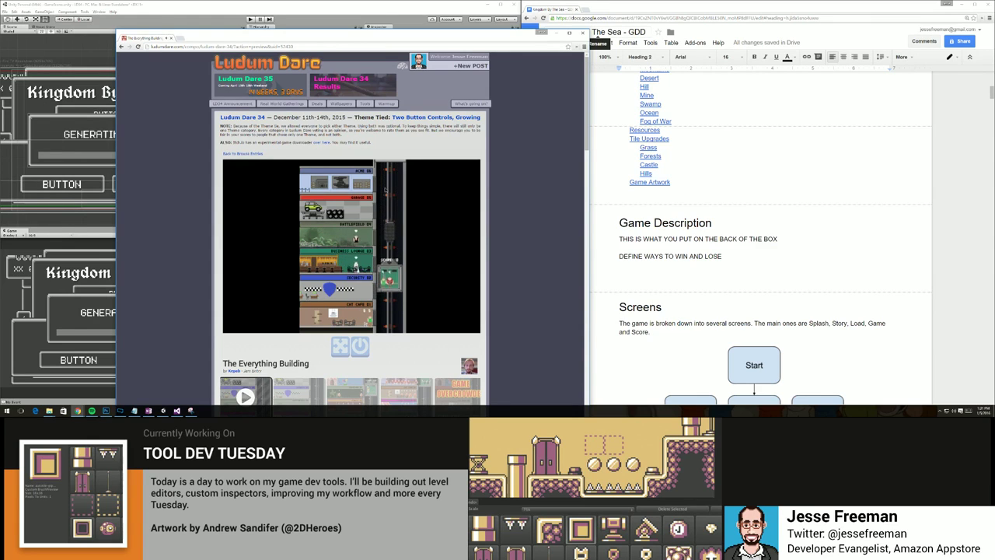
drag(385, 190, 392, 239)
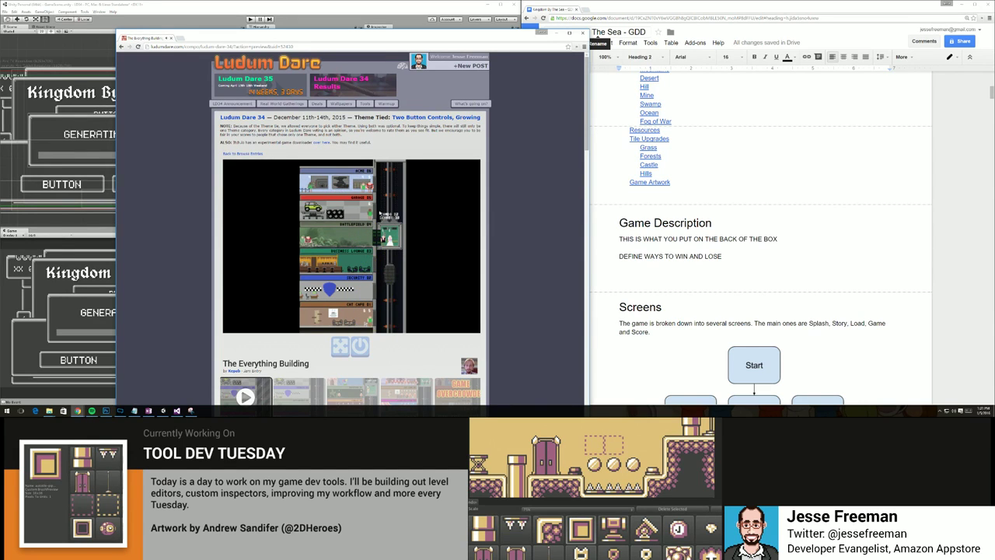
click(122, 46)
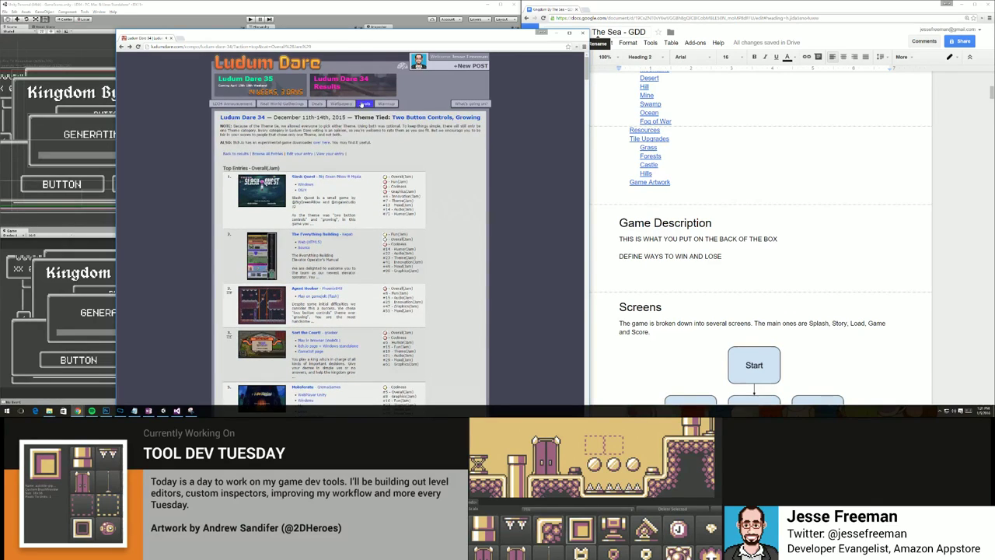
click(239, 47)
text(twitch.tv/jessefreeman)
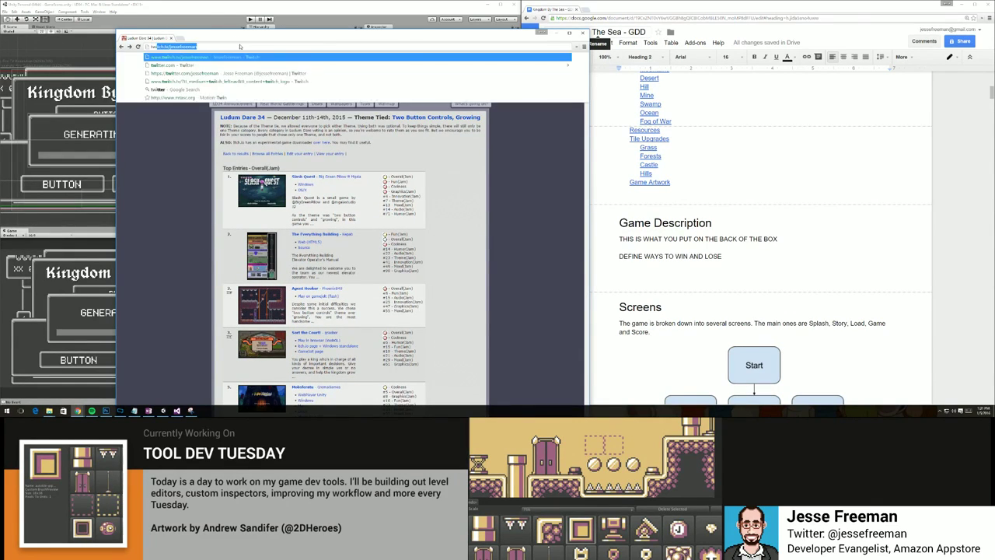
key(Return)
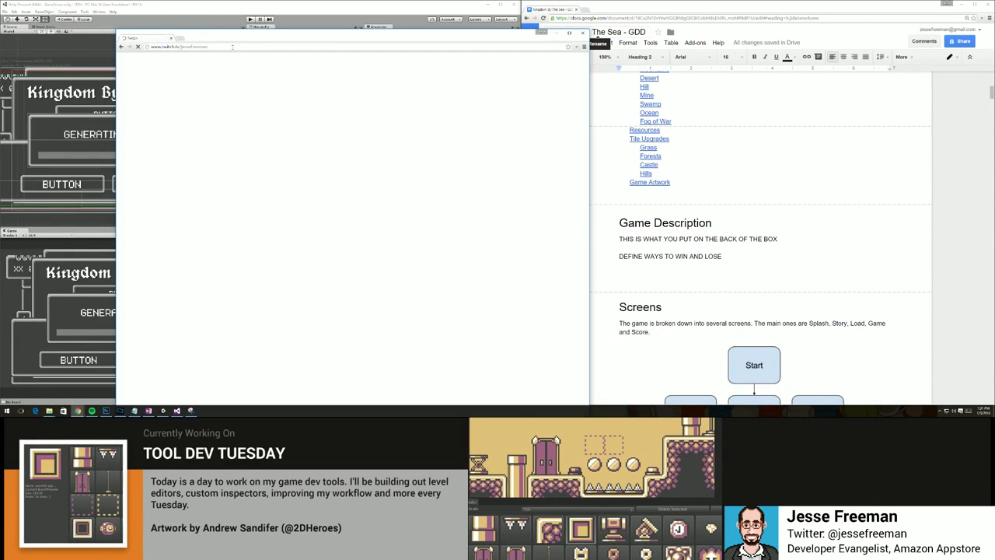
Go to twitter.com and open the signed-in account's own profile page with the pinned KingdomByTheSea post.
click(235, 47)
text(twitter.com)
key(Return)
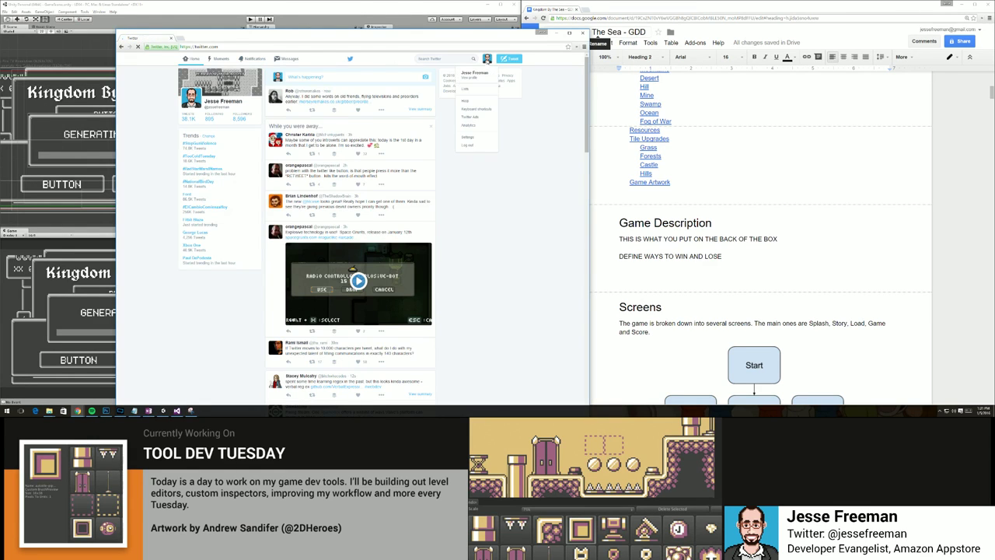
click(254, 93)
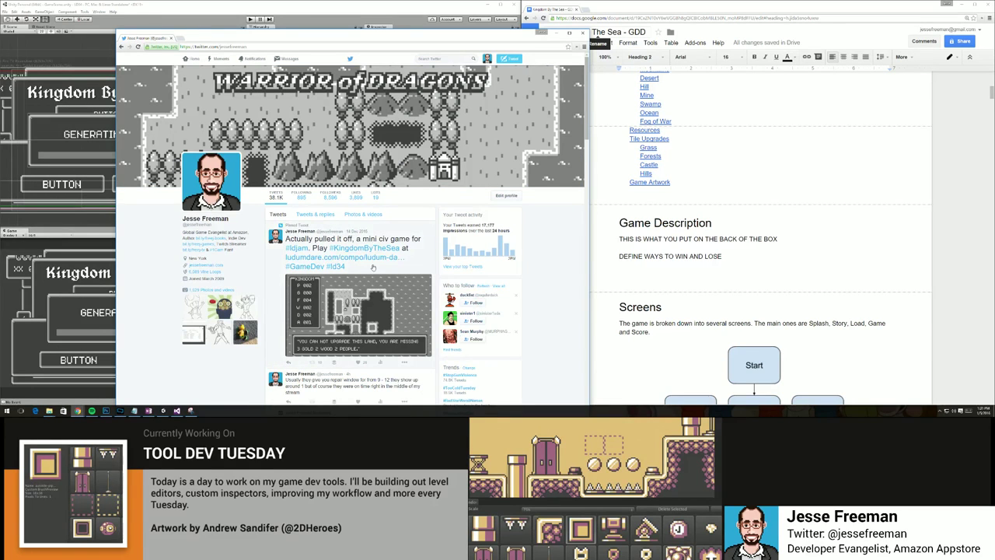
Open the game's Ludum Dare entry page from the pinned KingdomByTheSea post and copy its introductory paragraph about ruling a small island.
click(351, 259)
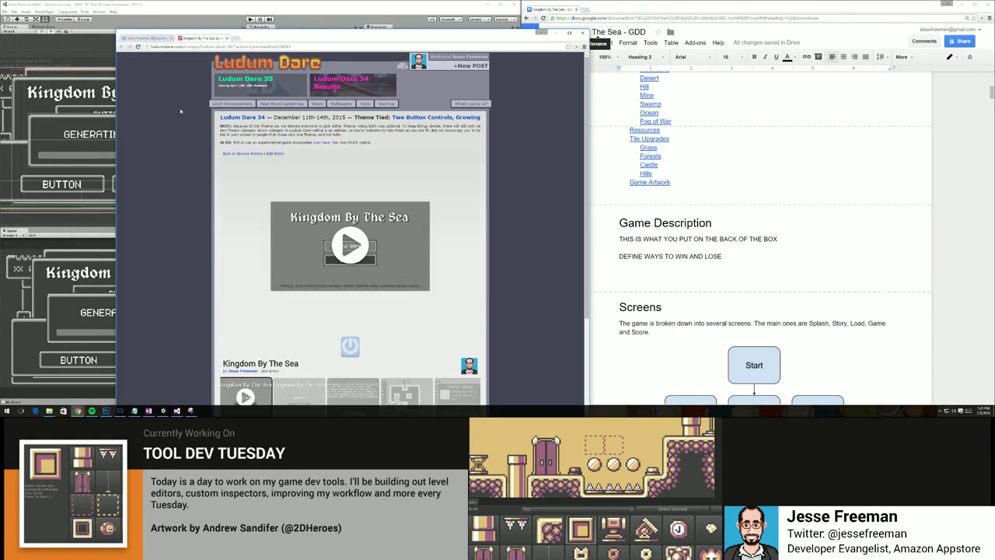
scroll(180, 111, down, 5)
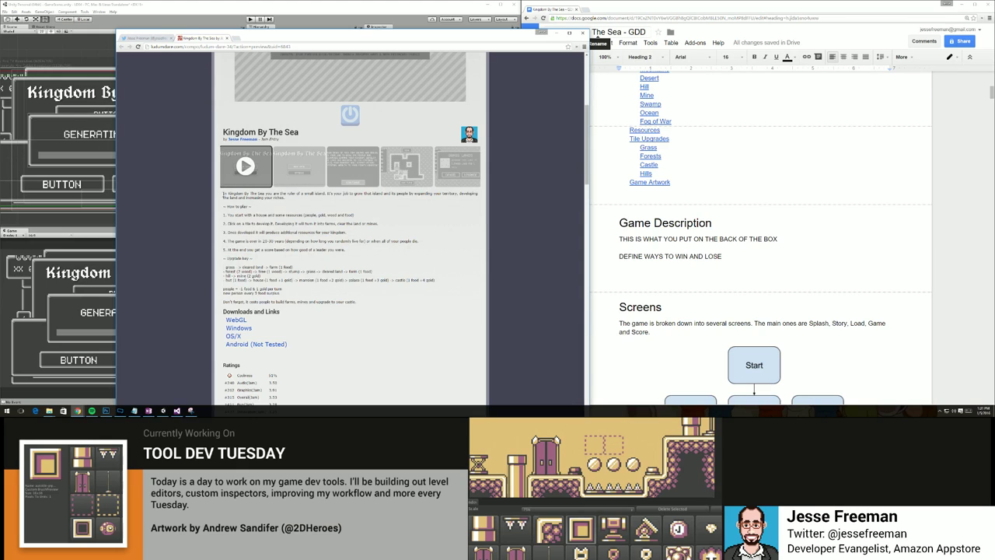
triple_click(224, 192)
key(ctrl+c)
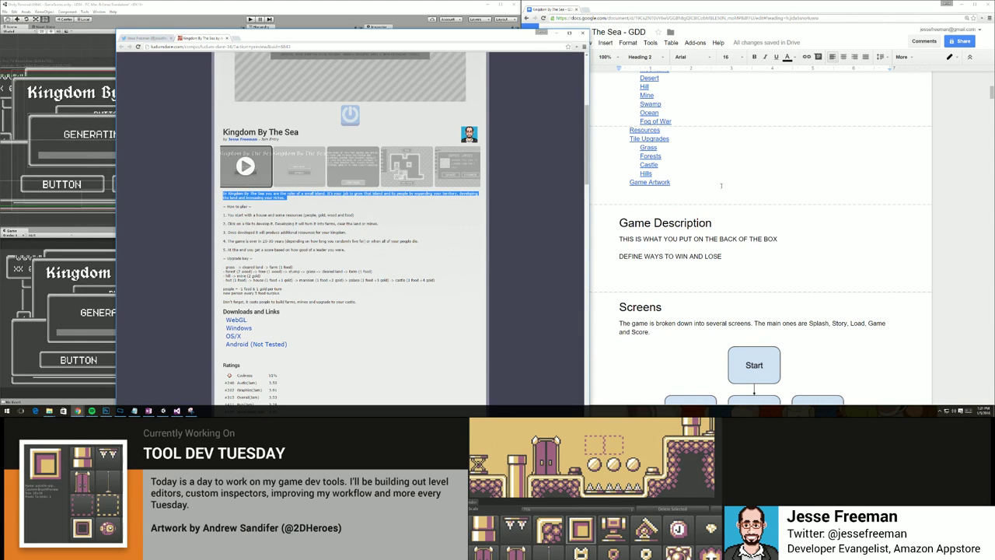
click(716, 246)
drag(794, 240, 621, 240)
key(ctrl+v)
key(ctrl+z)
key(alt+Tab)
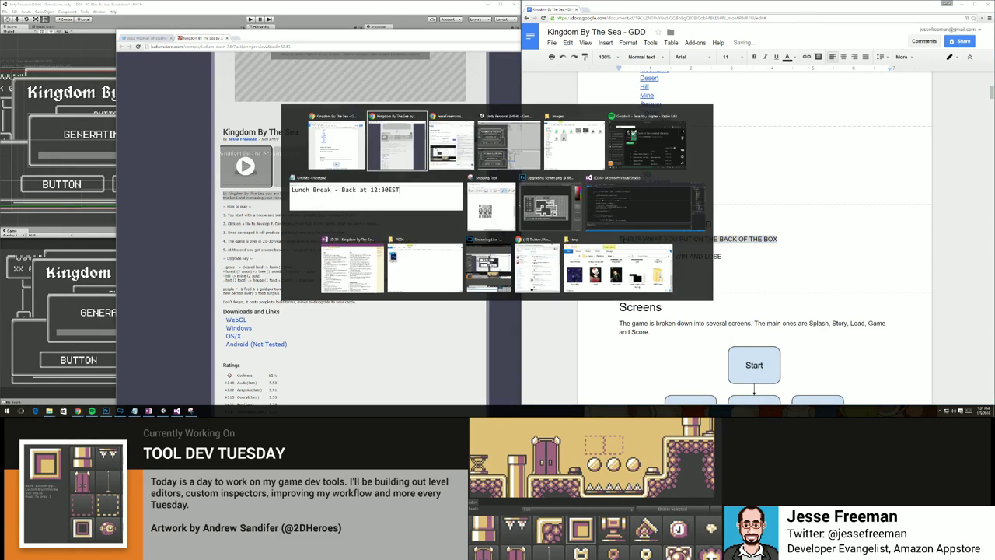
right_click(633, 242)
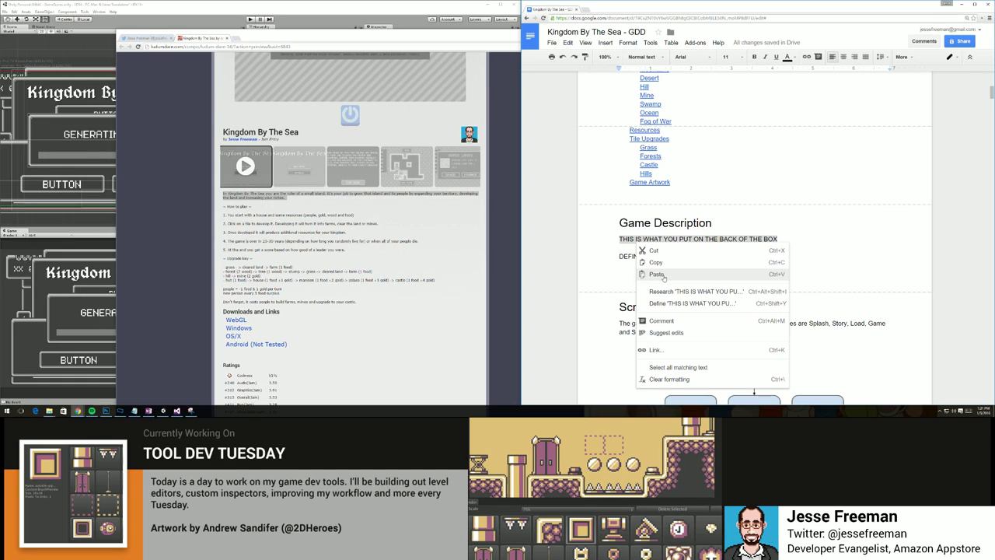
click(598, 249)
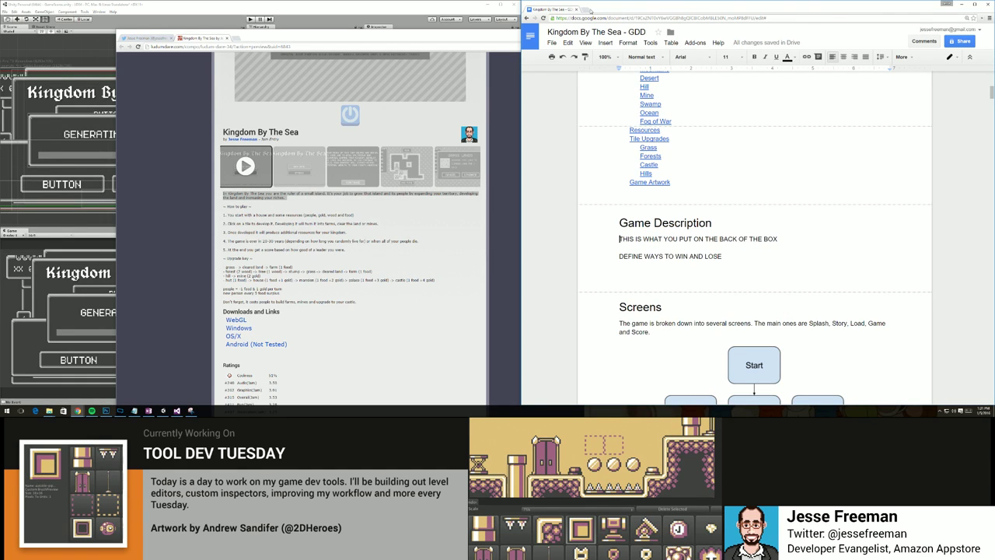
click(588, 10)
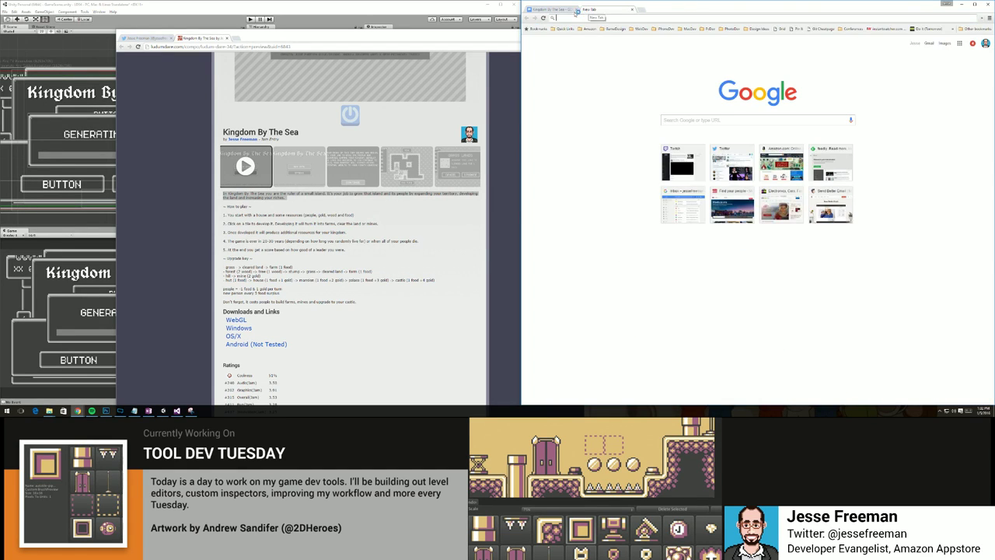
Replace the "THIS IS WHAT YOU PUT ON THE BACK OF THE BOX" placeholder under Game Description with the copied paragraph.
click(565, 11)
drag(776, 238, 614, 238)
key(ctrl+v)
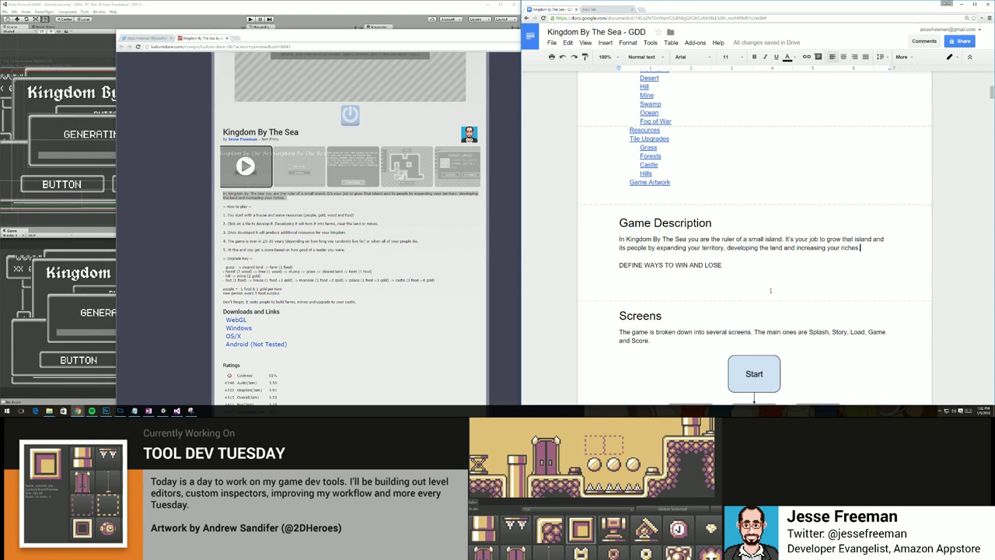
Add to Game Description: "You win when you have expanded your kingdom across the entire island or turned your house into a castle.".
text(You win when y)
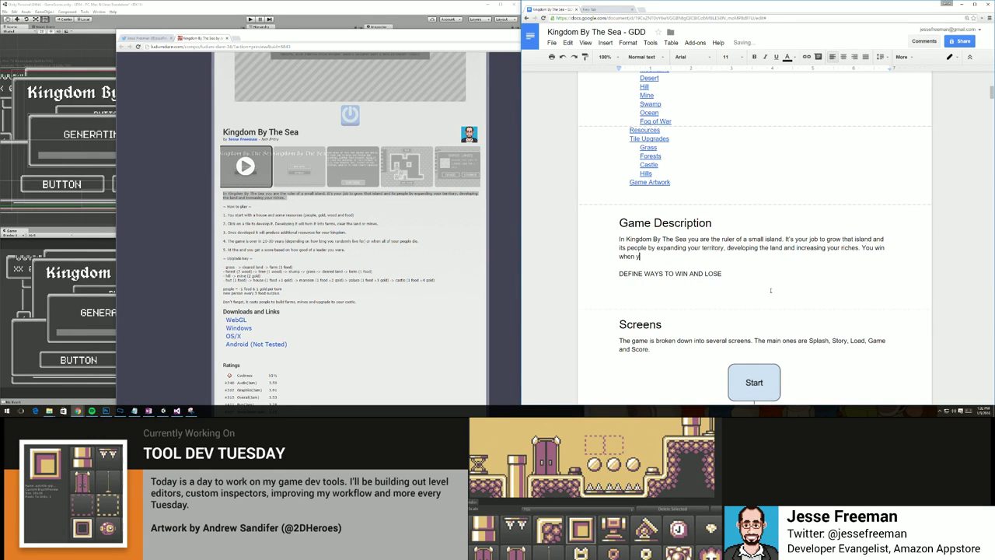
text(ou have expanded your kingdom across the entire isl)
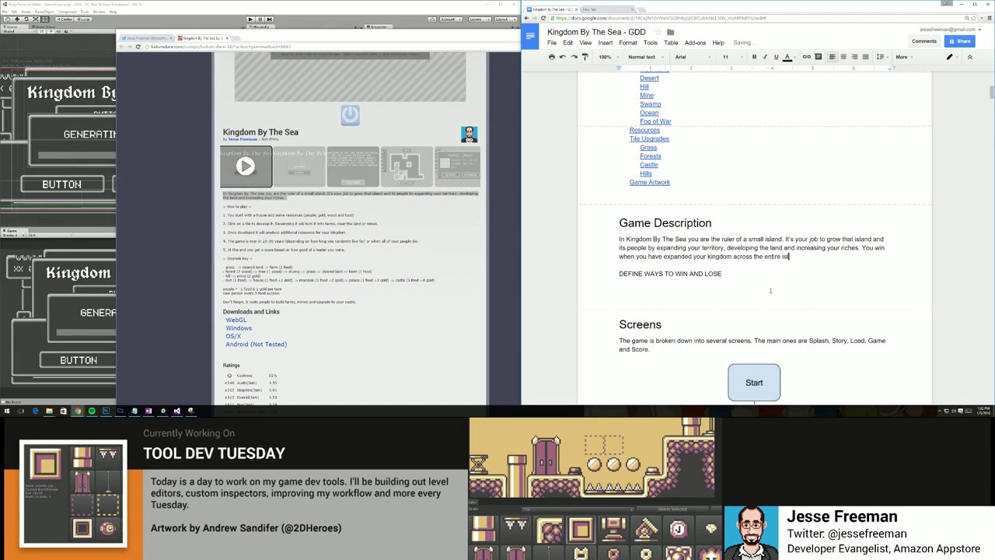
text(and.)
key(BackSpace)
key(BackSpace)
text(, upgraded your)
key(BackSpace)
key(BackSpace)
key(BackSpace)
key(BackSpace)
key(BackSpace)
key(BackSpace)
key(BackSpace)
key(BackSpace)
key(BackSpace)
key(BackSpace)
key(BackSpace)
key(BackSpace)
key(BackSpace)
key(BackSpace)
key(BackSpace)
text(.)
text(or turned your house into a castle. )
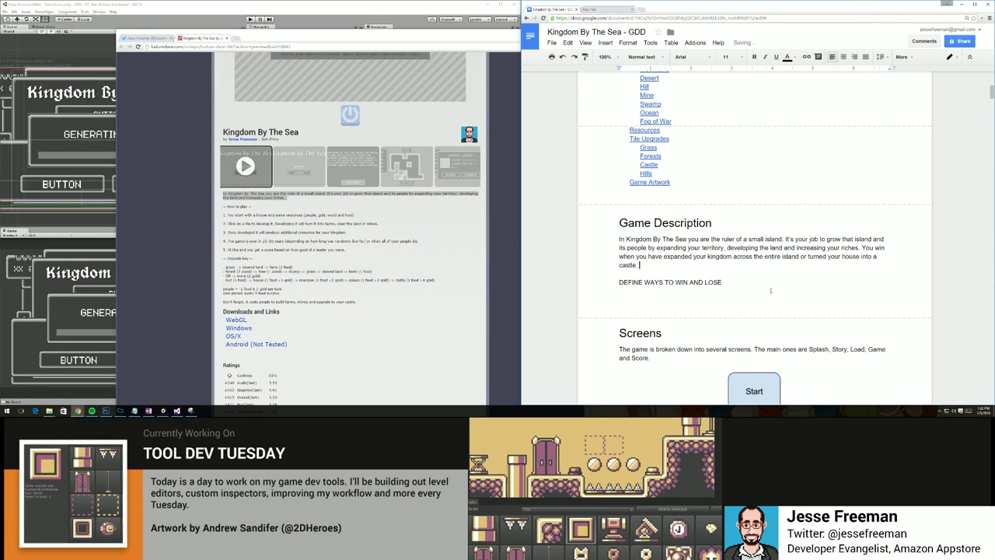
Add the losing condition "If you fail to keep your people alive, you will lose the game." and start a sentence with "Each game".
text(If you)
text( fail y)
text(o keep your people )
text(alib)
key(BackSpace)
key(BackSpace)
key(BackSpace)
text(ive, you will lose the ga)
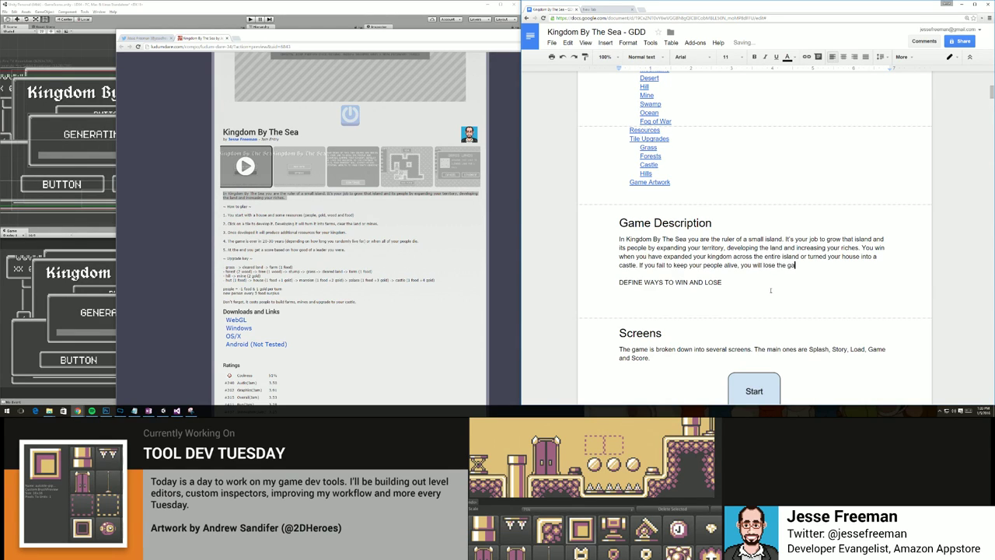
text(me. Each game spans a randomly)
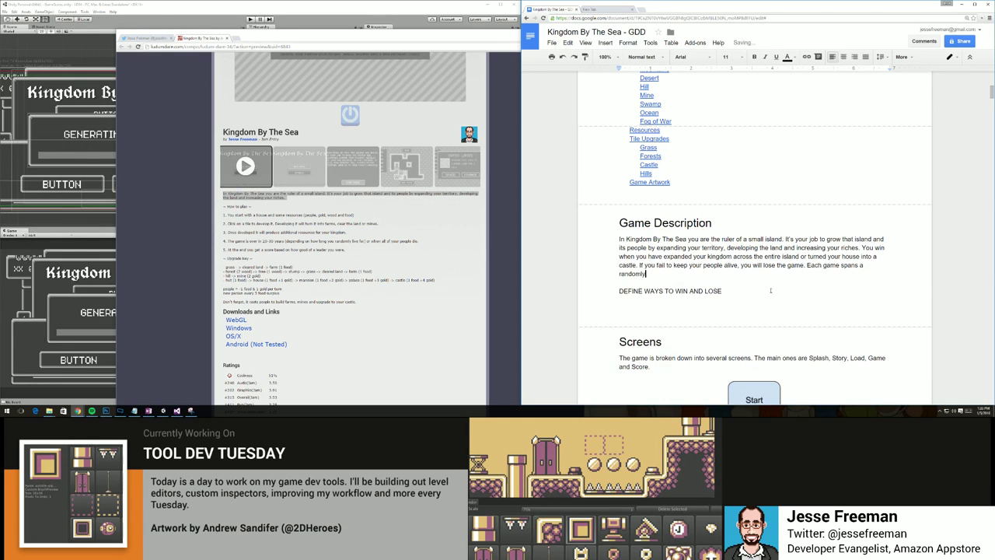
text( gen)
text(ted li)
key(BackSpace)
key(BackSpace)
key(BackSpace)
key(BackSpace)
key(BackSpace)
key(BackSpace)
key(BackSpace)
key(BackSpace)
key(BackSpace)
key(BackSpace)
key(BackSpace)
key(BackSpace)
key(BackSpace)
key(BackSpace)
key(BackSpace)
key(BackSpace)
key(BackSpace)
key(BackSpace)
key(BackSpace)
key(BackSpace)
Continue the "Each game" sentence with "takes place over your lifetime as ruler so while you don'y know how lonh you will live,".
text(ta)
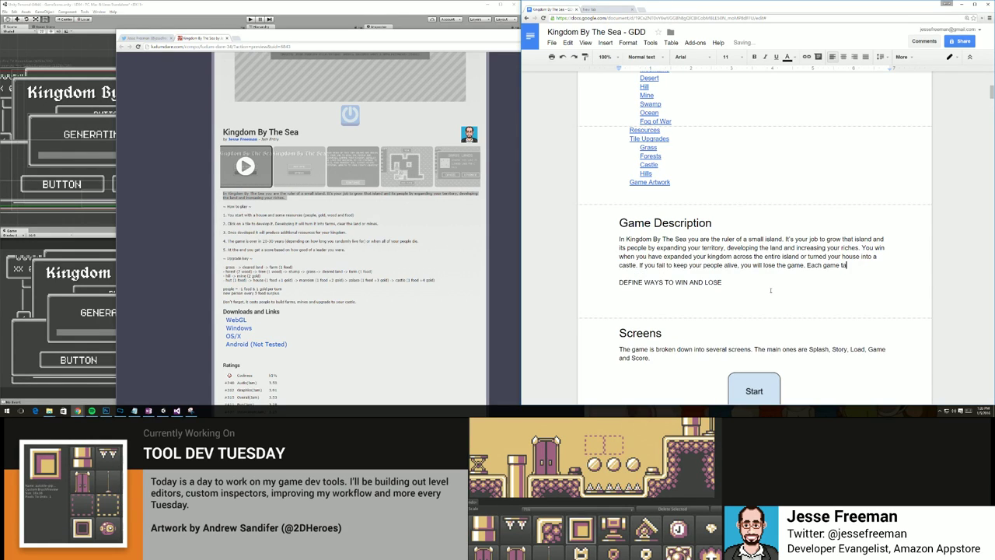
text(kes place over your l)
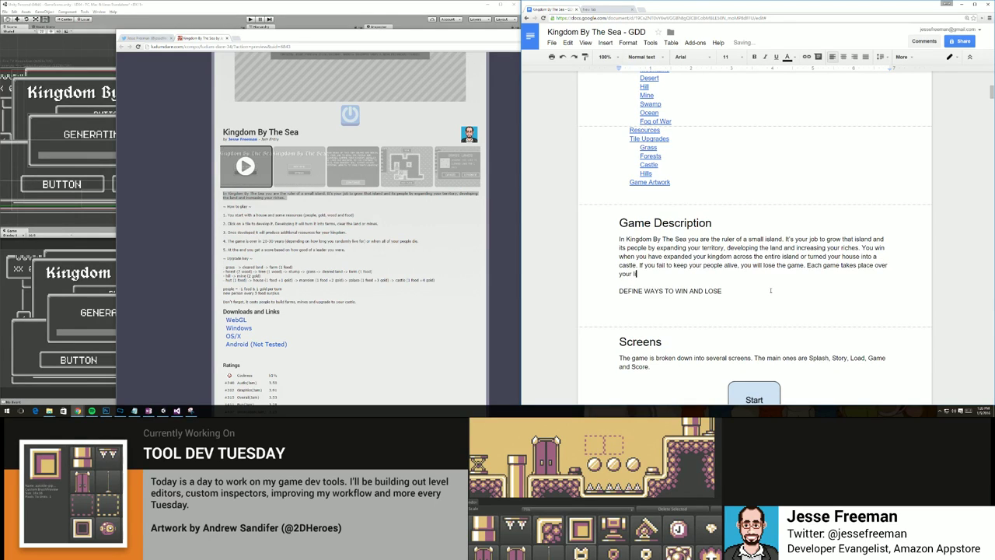
text(ifetime as ruler so)
text(while you don'y know how)
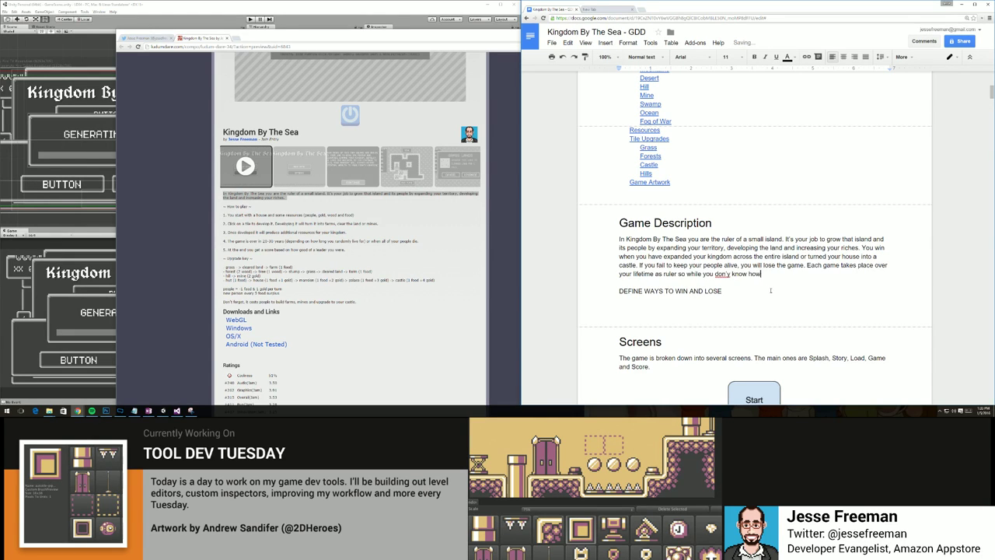
text( lonh you will lob)
key(BackSpace)
text(ve.)
key(BackSpace)
key(BackSpace)
key(BackSpace)
key(BackSpace)
text(ive, yo)
Finish the Game Description sentence with "you must build a lasting kingdom before time runs out.".
text(u must )
text(build a lasting k)
text(in)
text(gdom before )
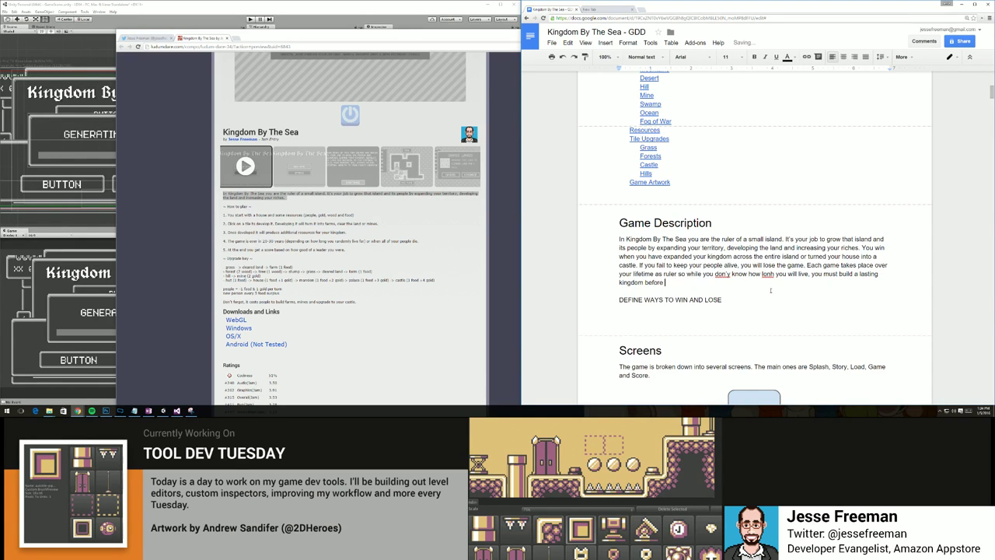
text(time runs out.)
Correct the misspelled words "don'y" and "lonh" in Game Description to "don't" and "long" with the spelling suggestions.
right_click(723, 273)
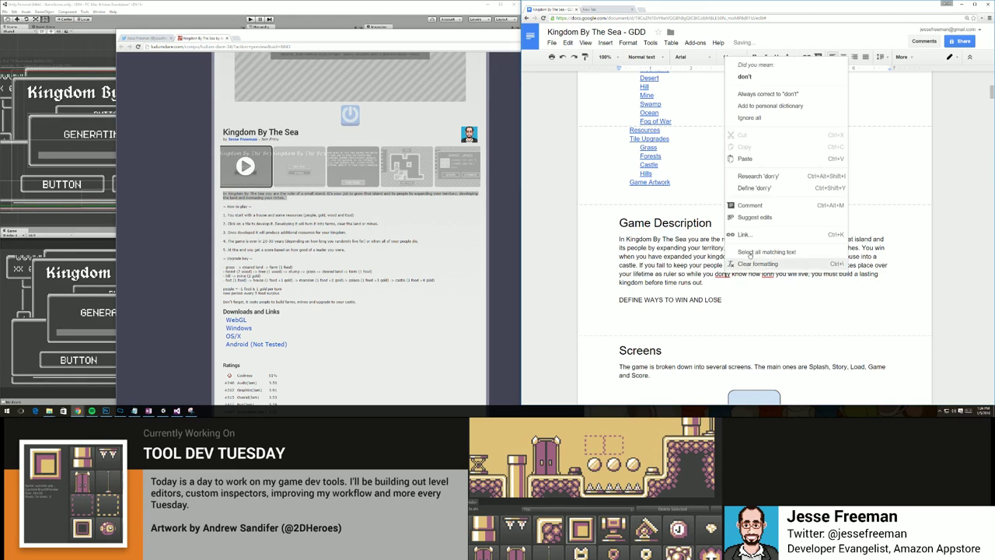
click(758, 79)
right_click(765, 274)
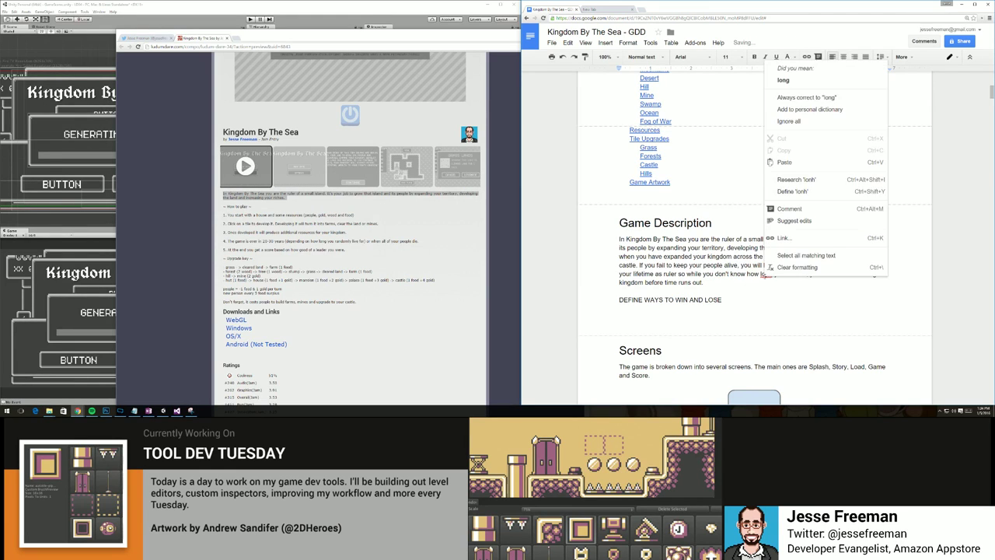
click(785, 81)
drag(727, 311, 755, 311)
click(631, 298)
key(BackSpace)
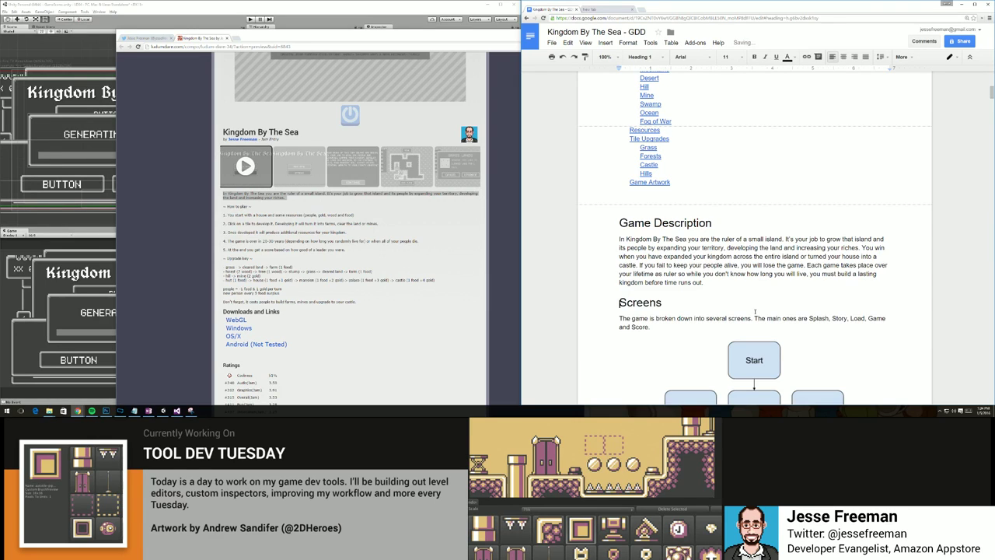
key(ctrl+z)
Delete the "DEFINE WAYS TO WIN AND LOSE" placeholder and its empty line, keeping the spacing before the Screens heading.
click(754, 310)
drag(744, 300, 584, 288)
key(BackSpace)
key(BackSpace)
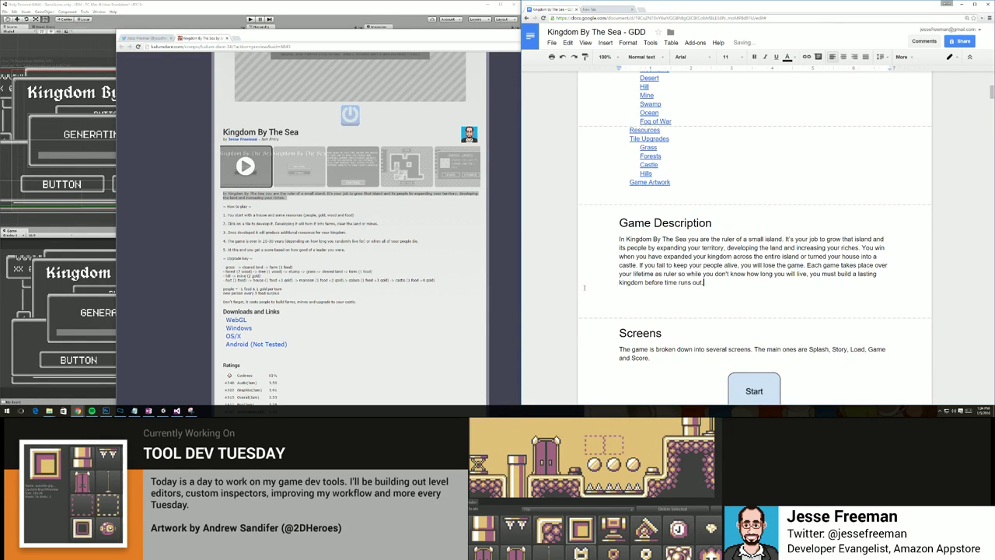
Review the rest of the design document, from the Screens section through Tile Upgrades to the end of the Game Artwork table.
scroll(725, 308, down, 10)
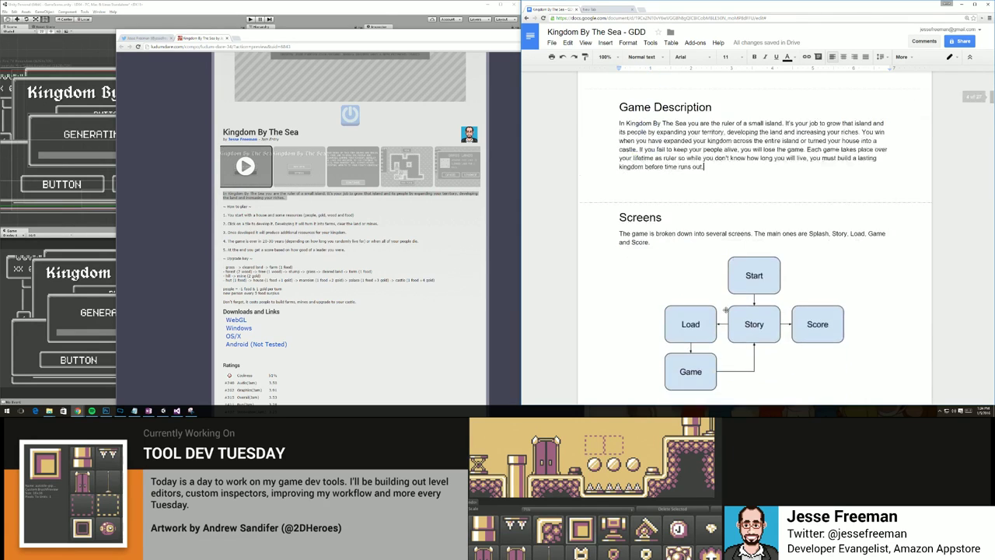
scroll(719, 309, up, 10)
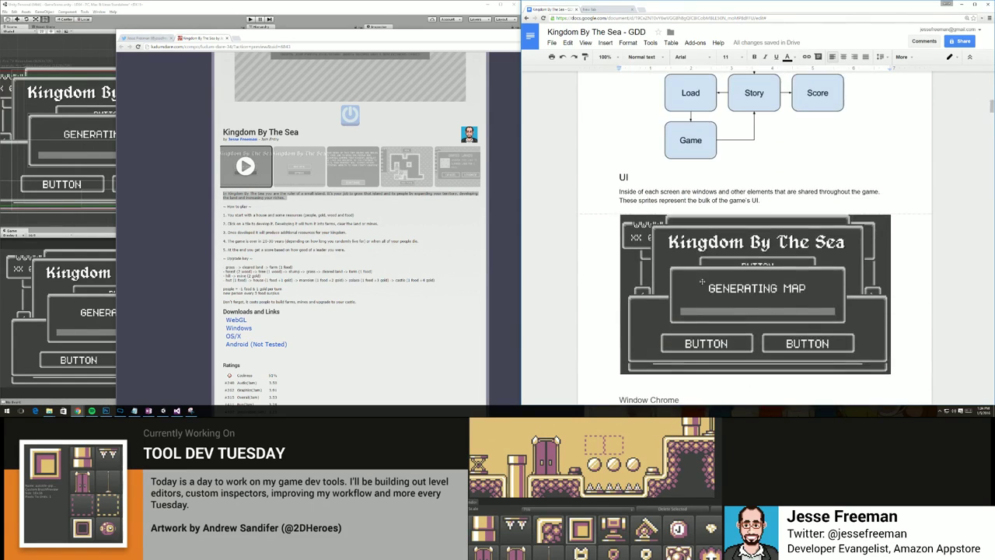
scroll(703, 276, down, 3)
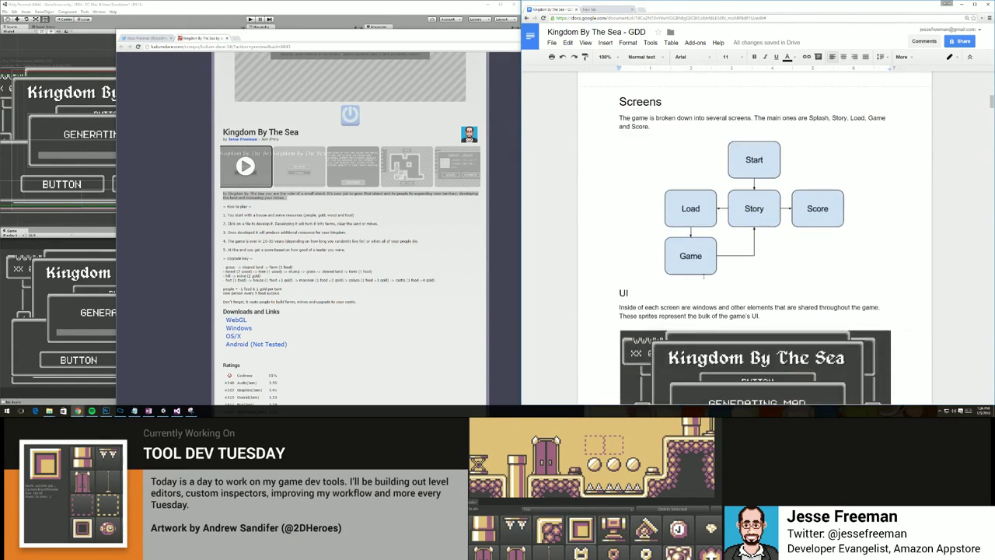
scroll(703, 276, down, 8)
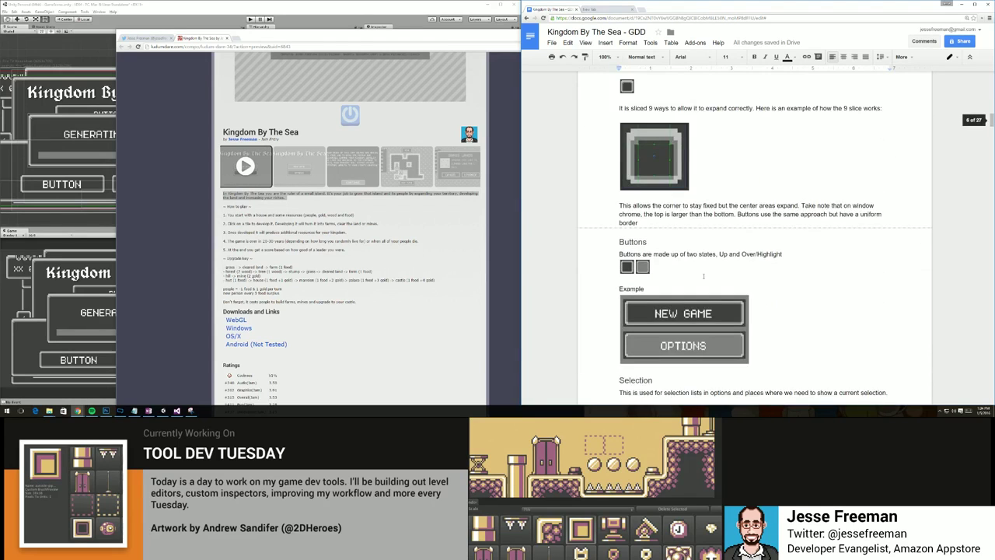
scroll(704, 276, down, 7)
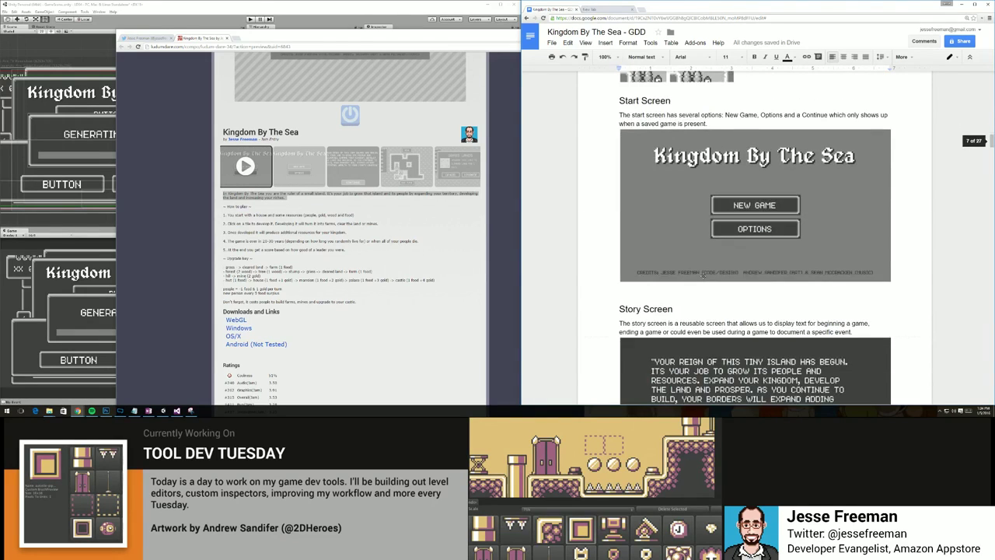
scroll(703, 276, down, 8)
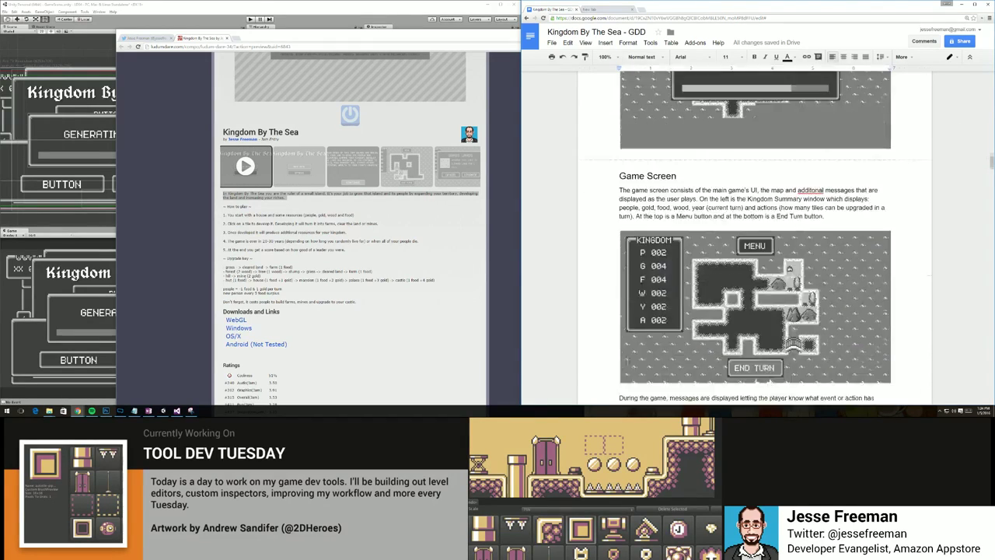
scroll(704, 276, down, 8)
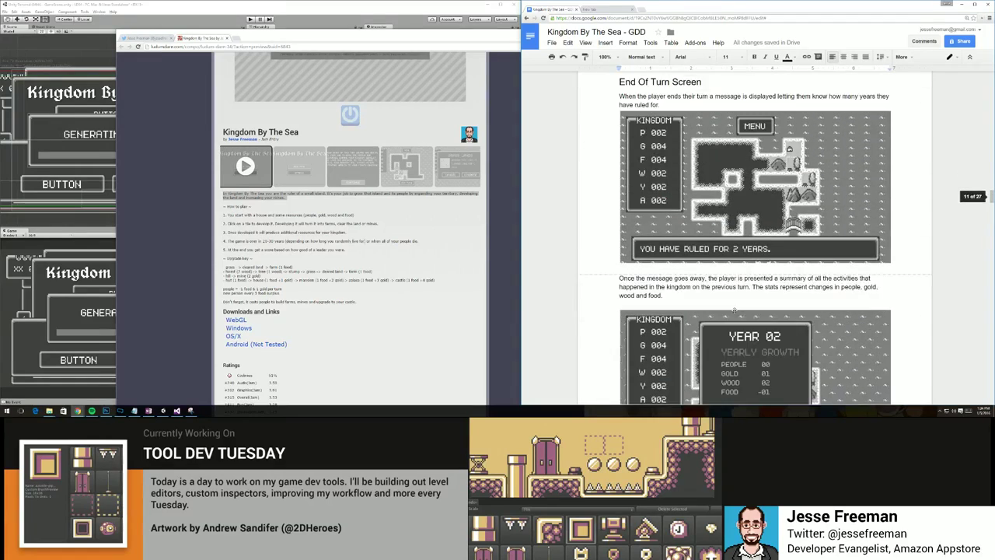
scroll(736, 310, down, 8)
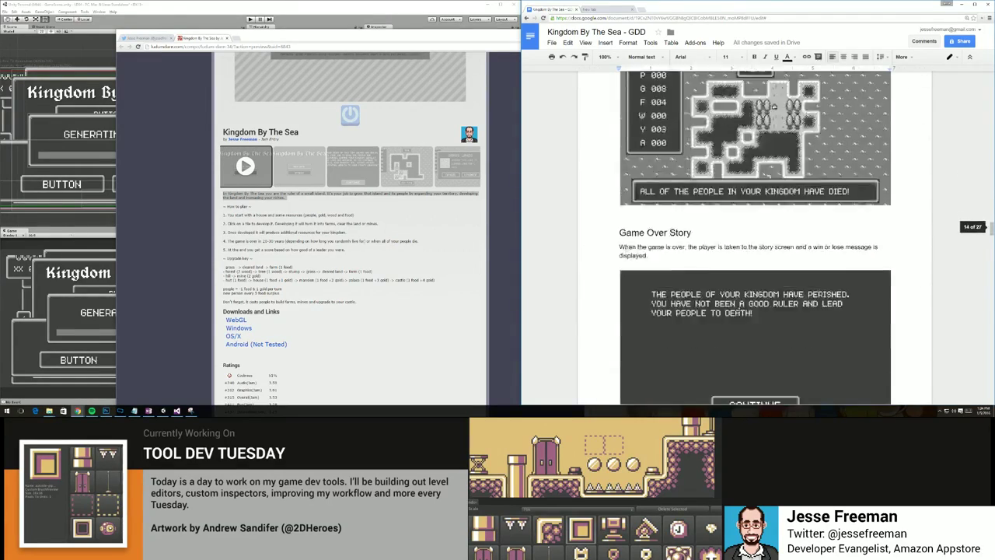
scroll(744, 310, down, 15)
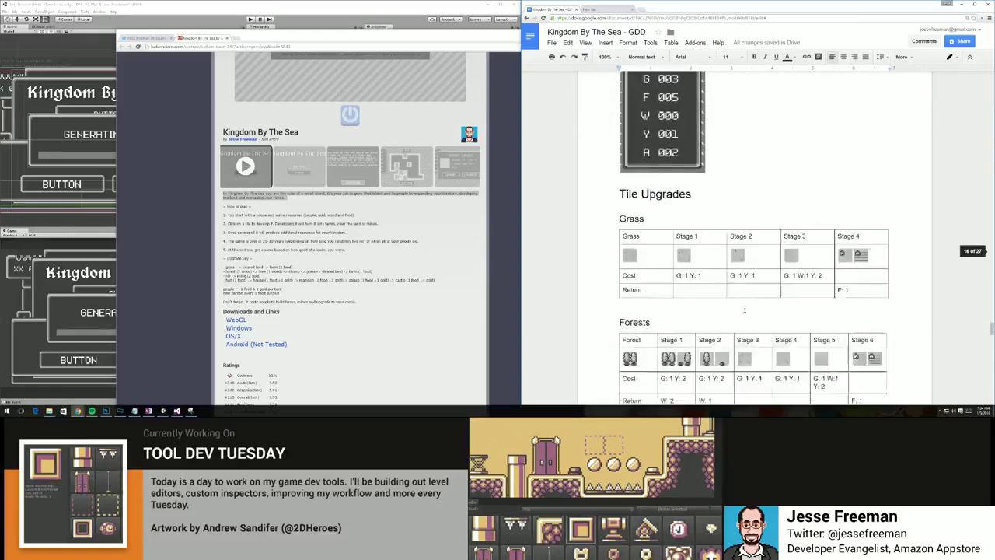
scroll(743, 310, down, 10)
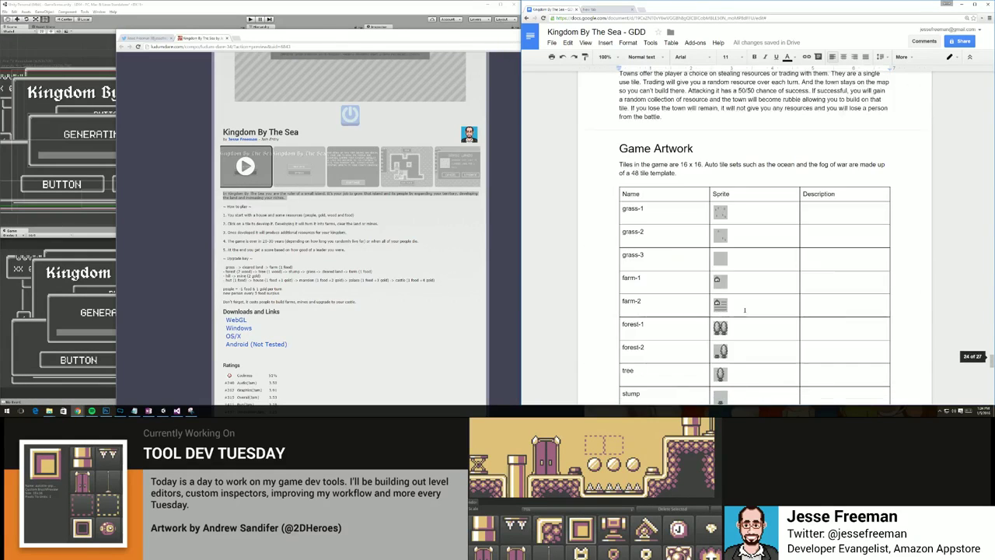
scroll(744, 310, down, 15)
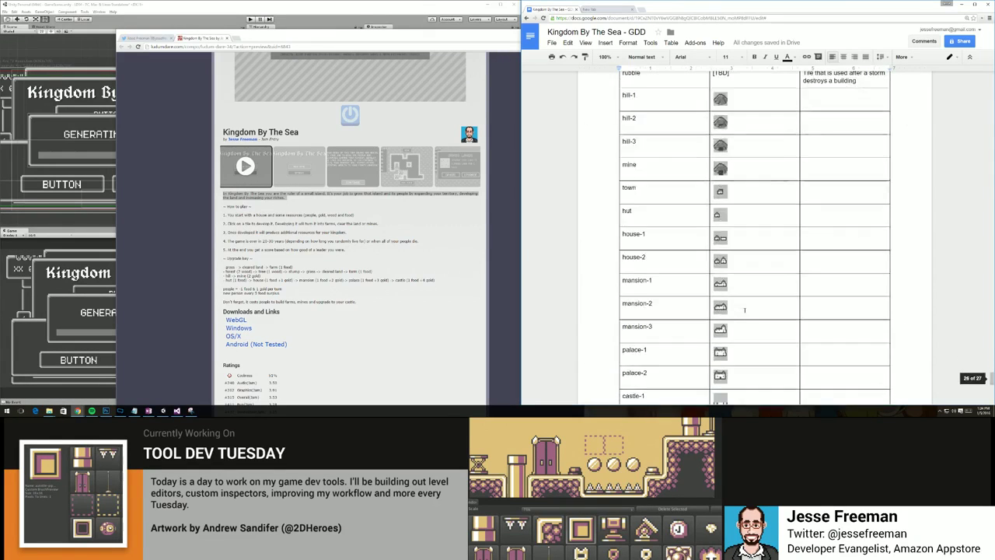
scroll(744, 310, down, 5)
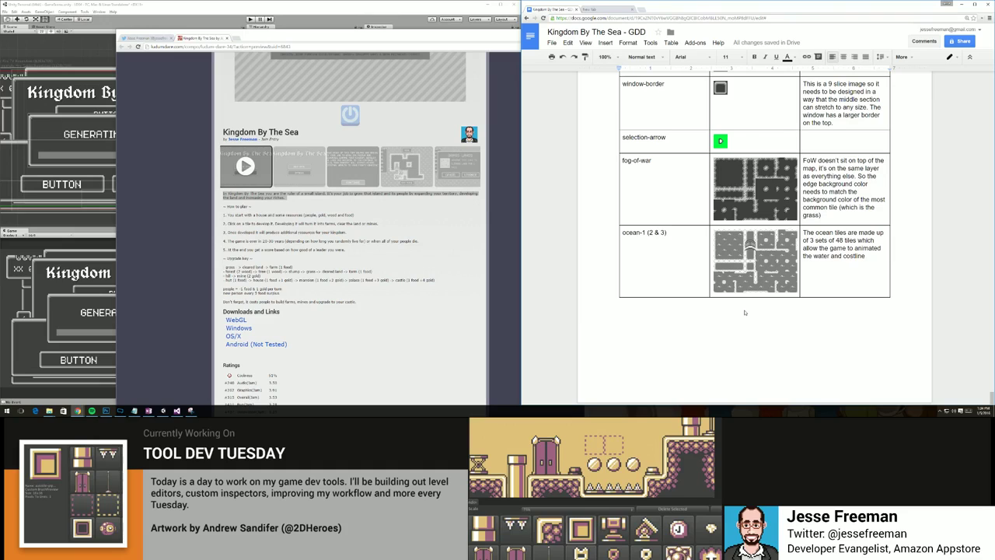